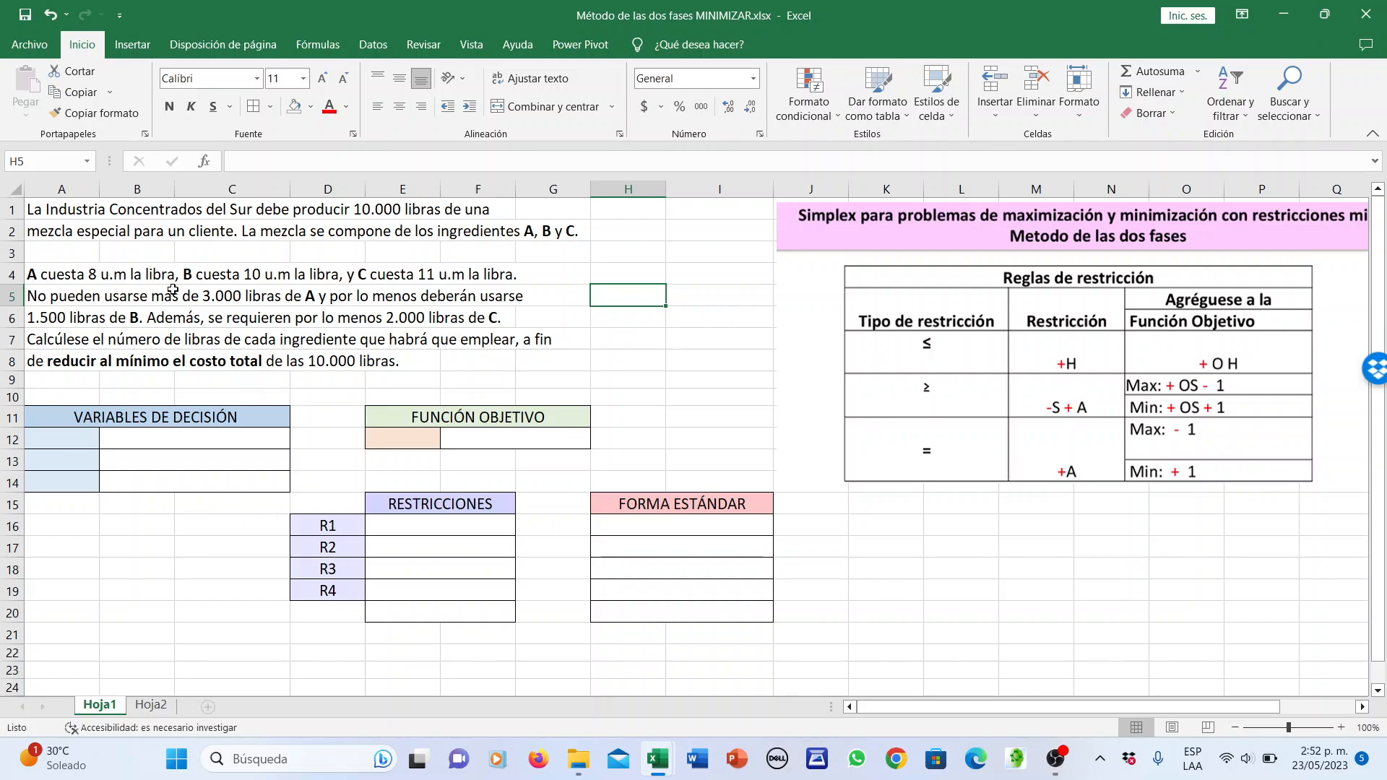
# Label the three rows of the decision variables table X1, X2 and X3
pyautogui.click(77, 443)
pyautogui.write('X1')
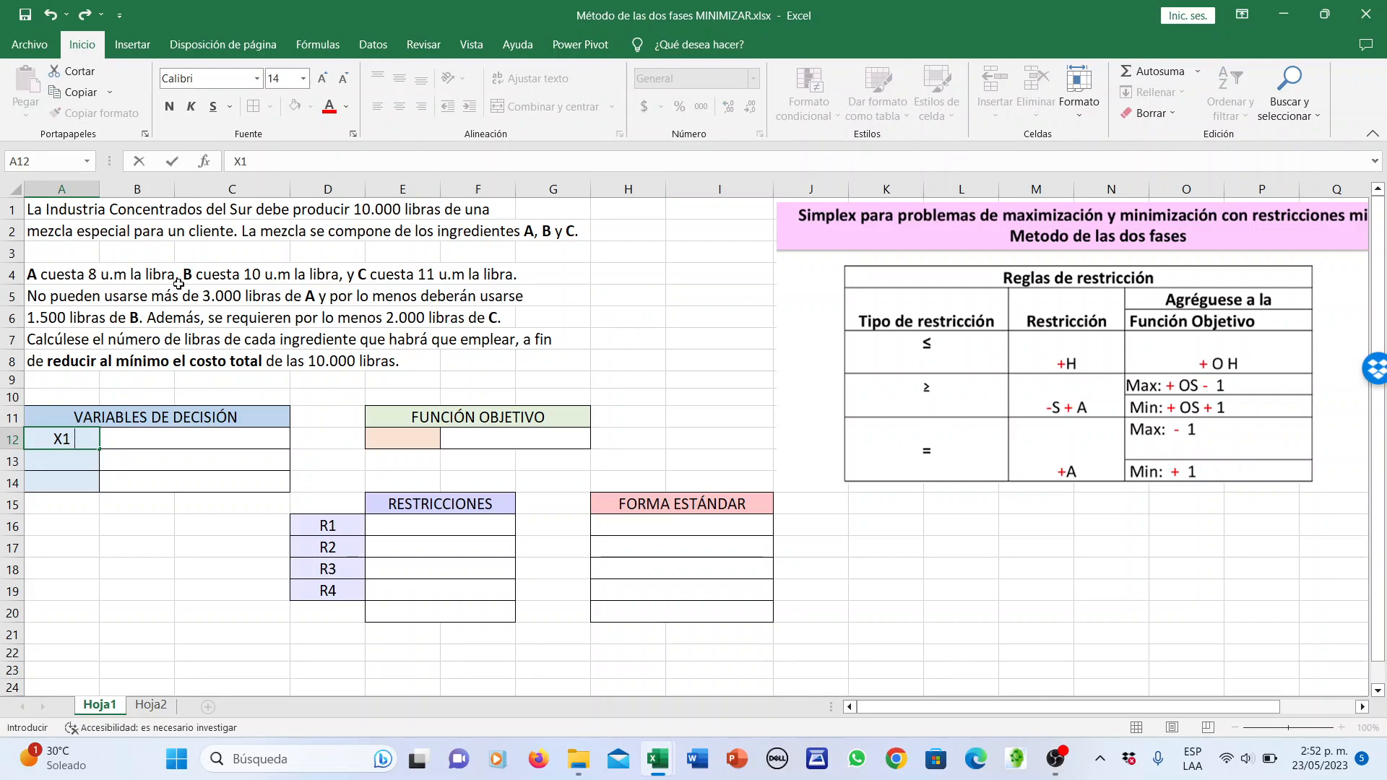
pyautogui.click(68, 462)
pyautogui.write('X2')
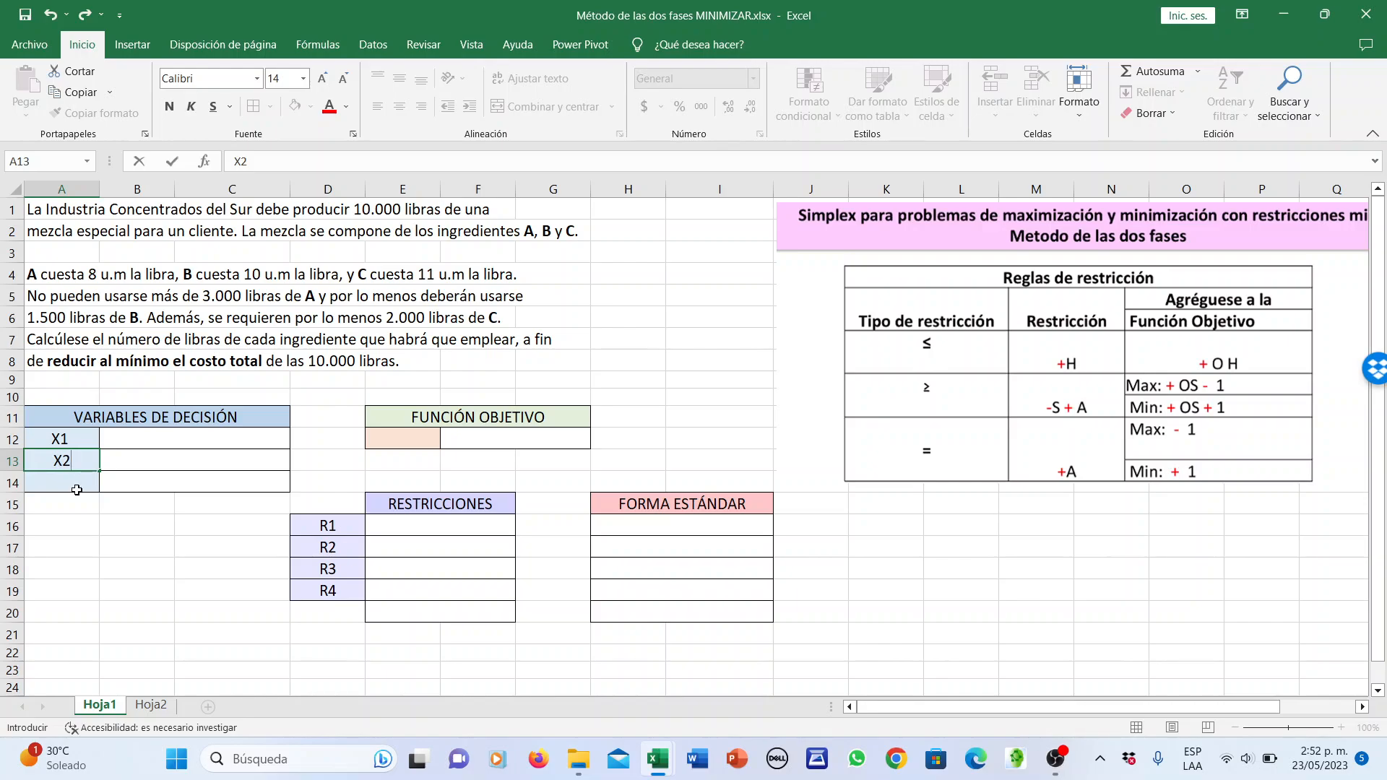
pyautogui.click(77, 486)
pyautogui.write('X3')
# Describe variable X1 as "Cantidad de ingrediente A" in the decision variables table
pyautogui.click(170, 440)
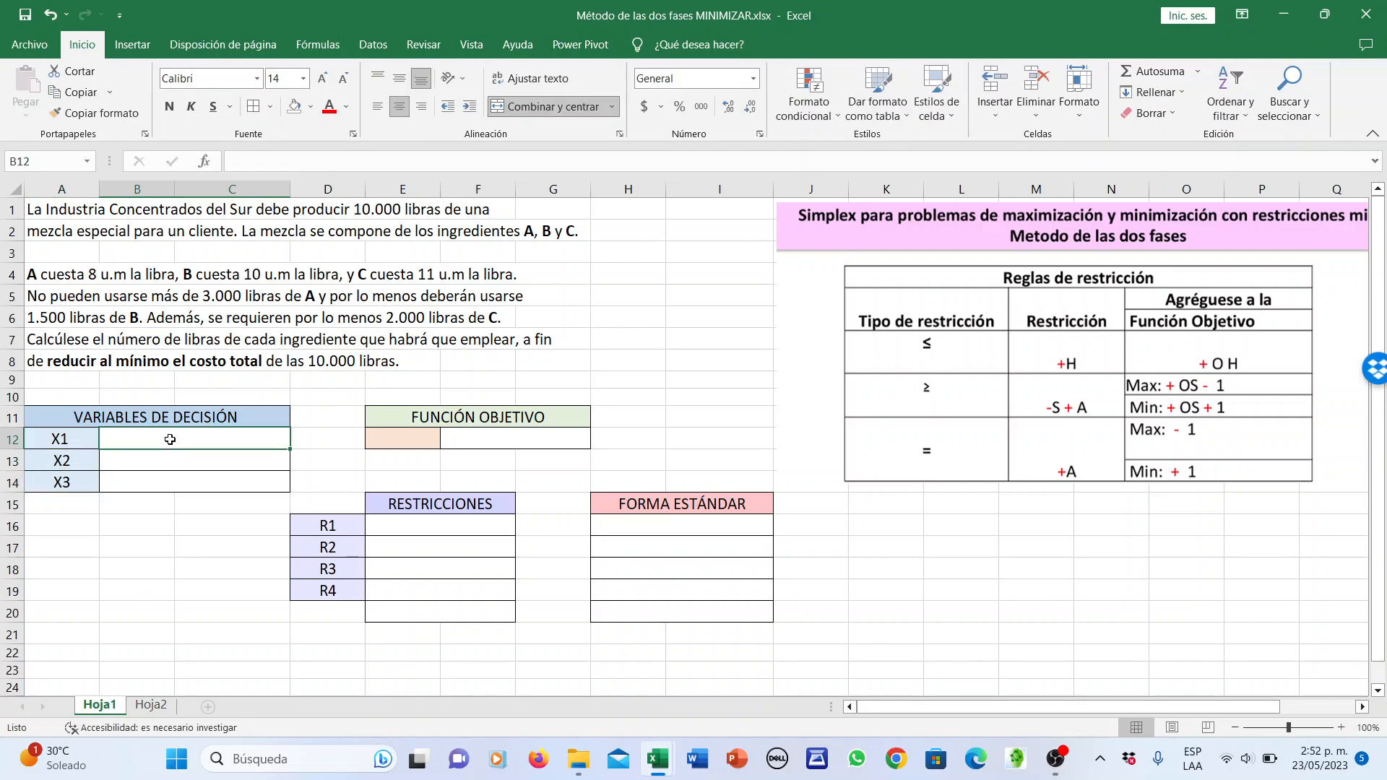
pyautogui.write('Cantid')
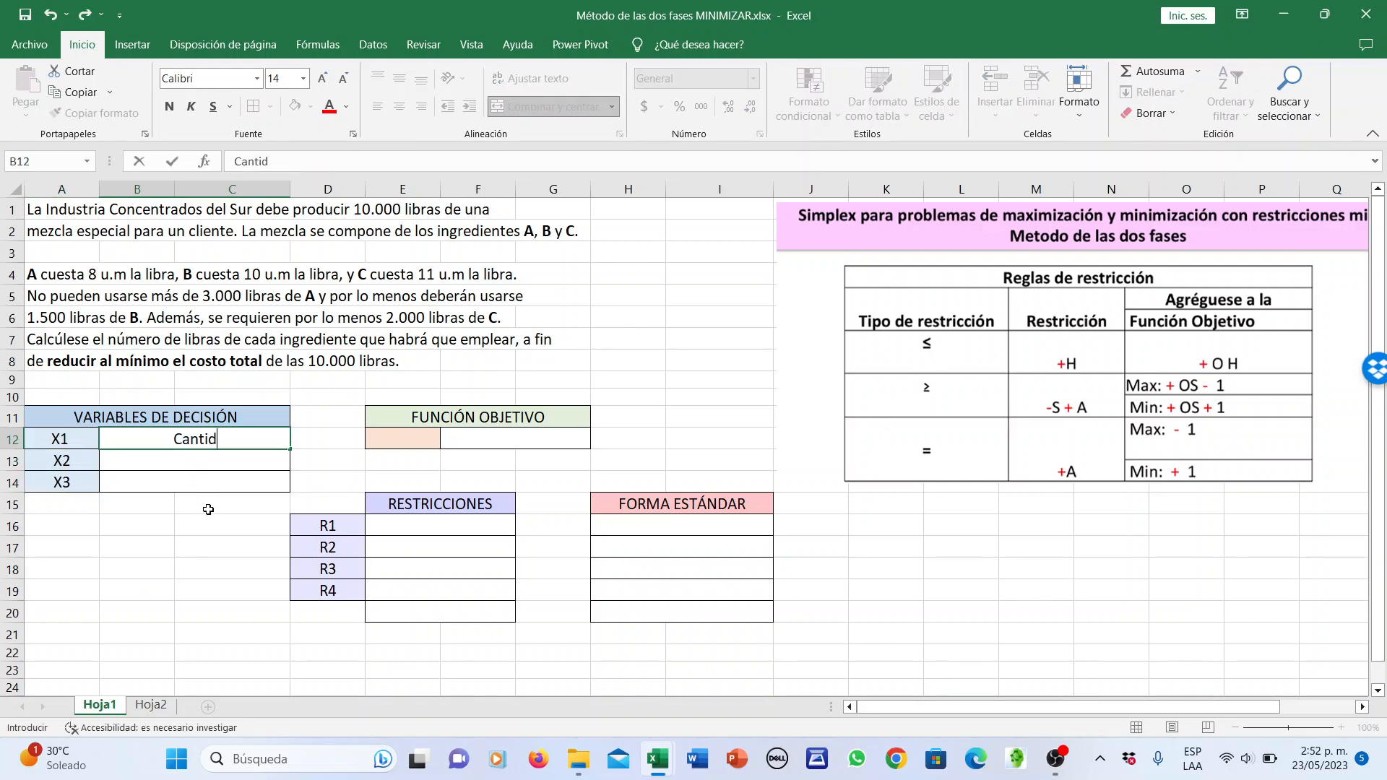
pyautogui.write('ad d eingrediente A')
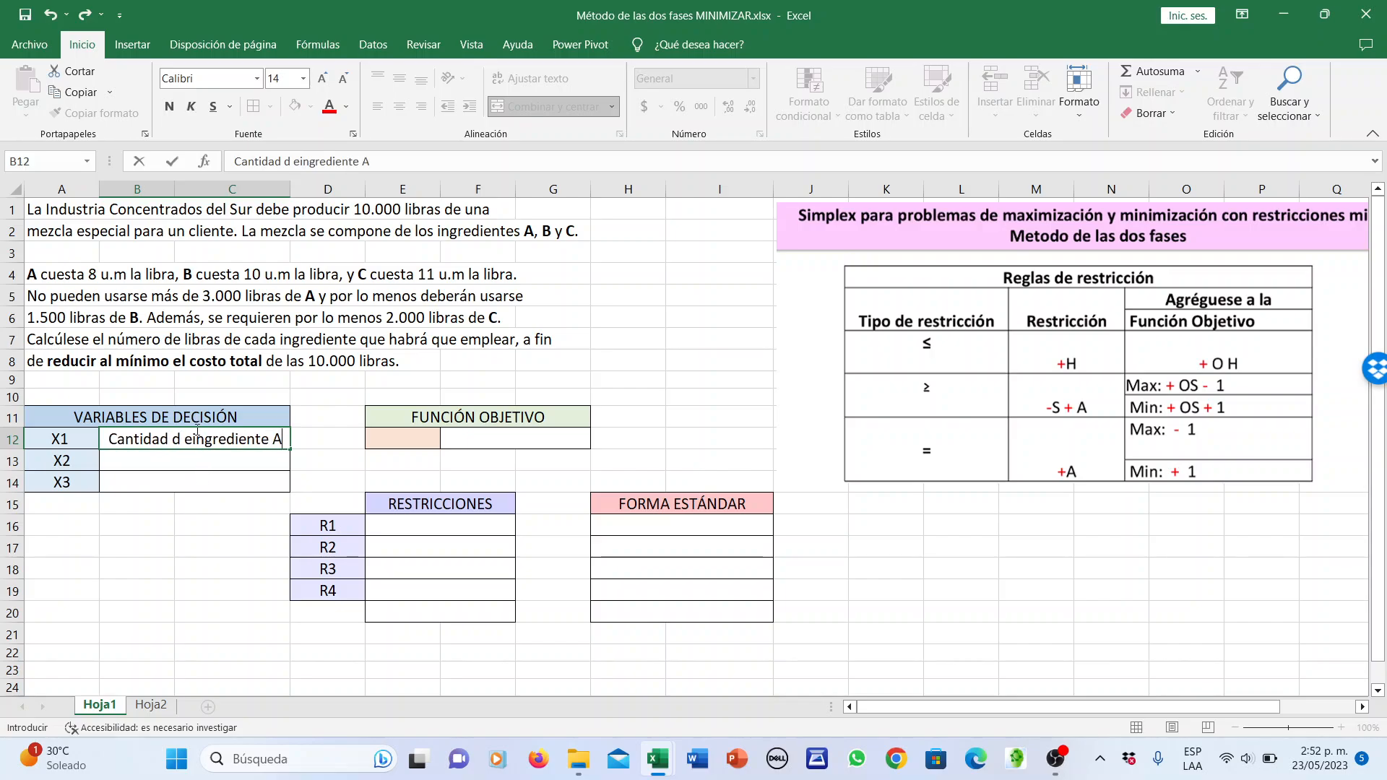
pyautogui.click(194, 442)
pyautogui.press('BackSpace')
pyautogui.press('BackSpace')
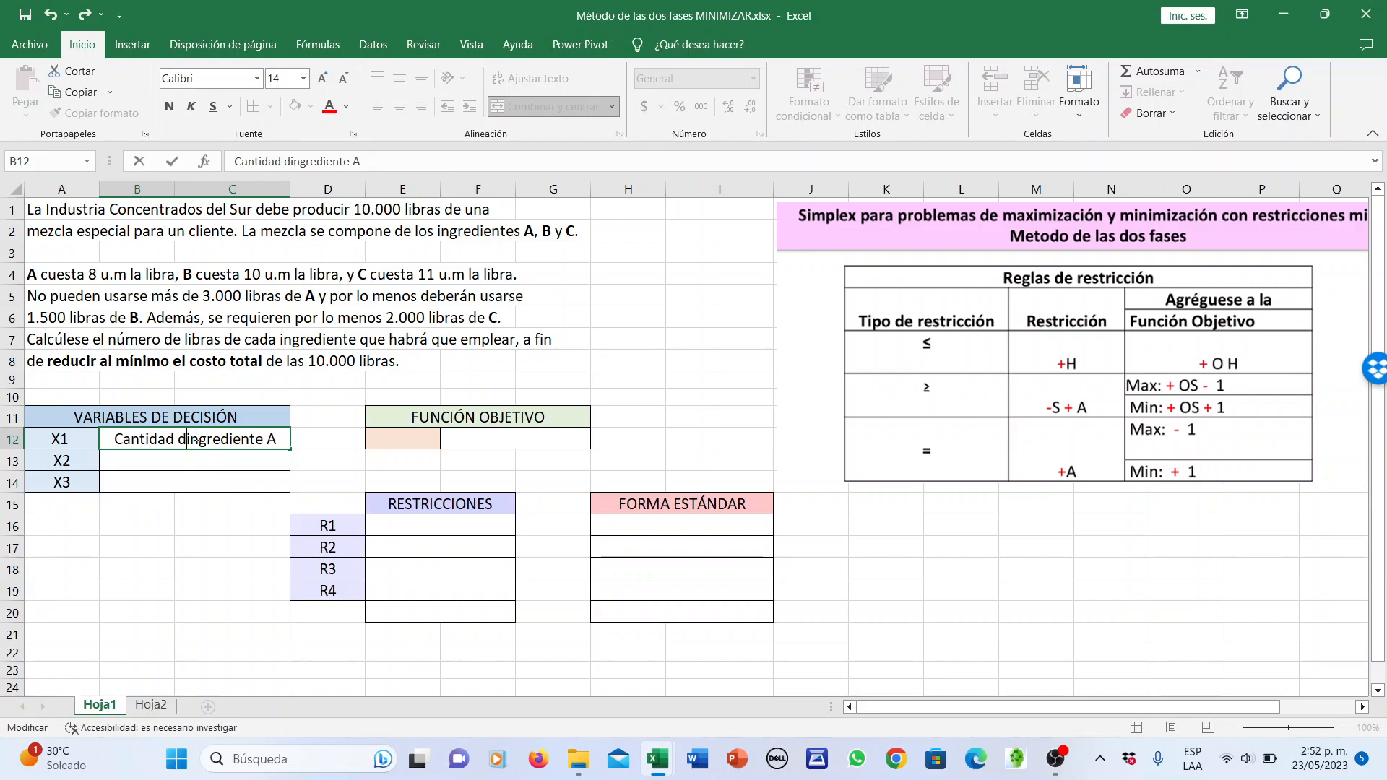
pyautogui.write('e')
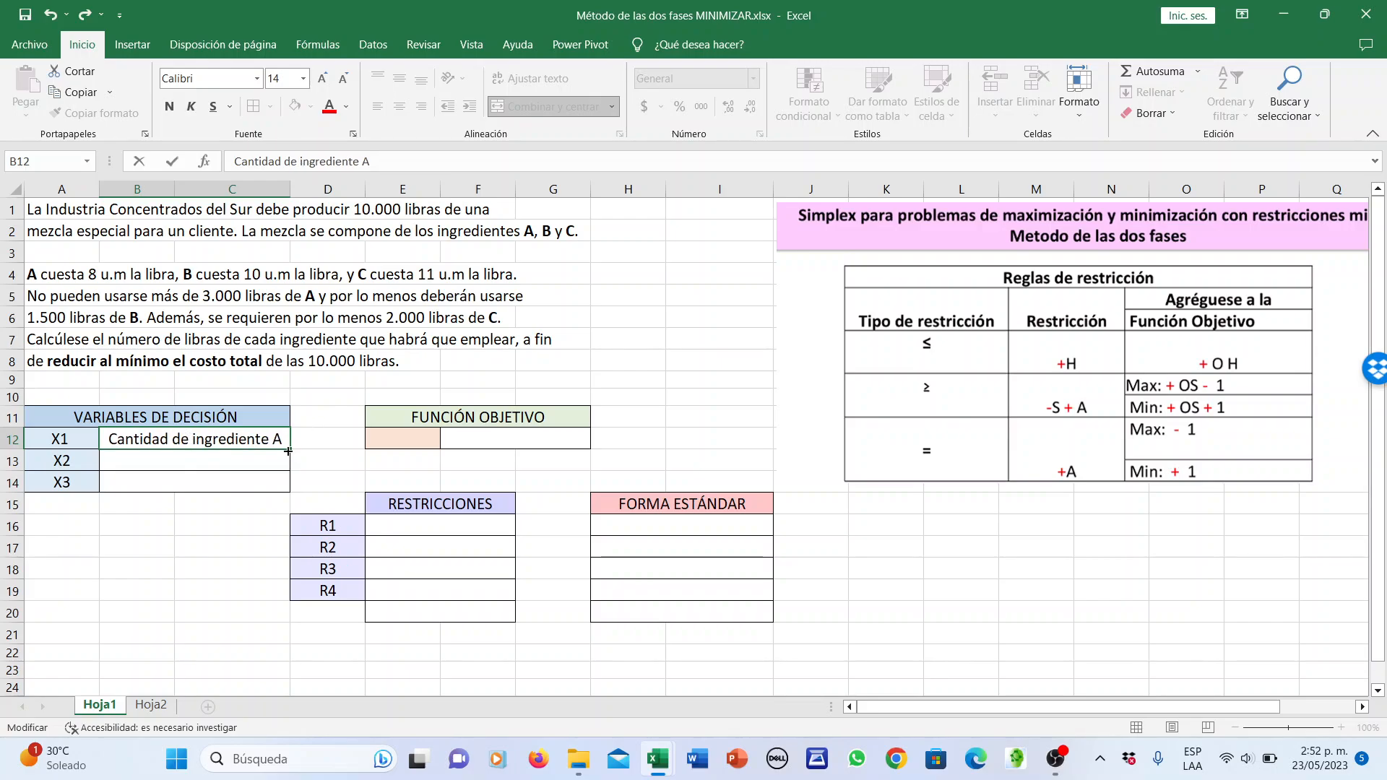
# Copy the X1 description down to X2 and X3, changing the ingredient letters to B and C respectively
pyautogui.moveTo(290, 448); pyautogui.dragTo(289, 491)
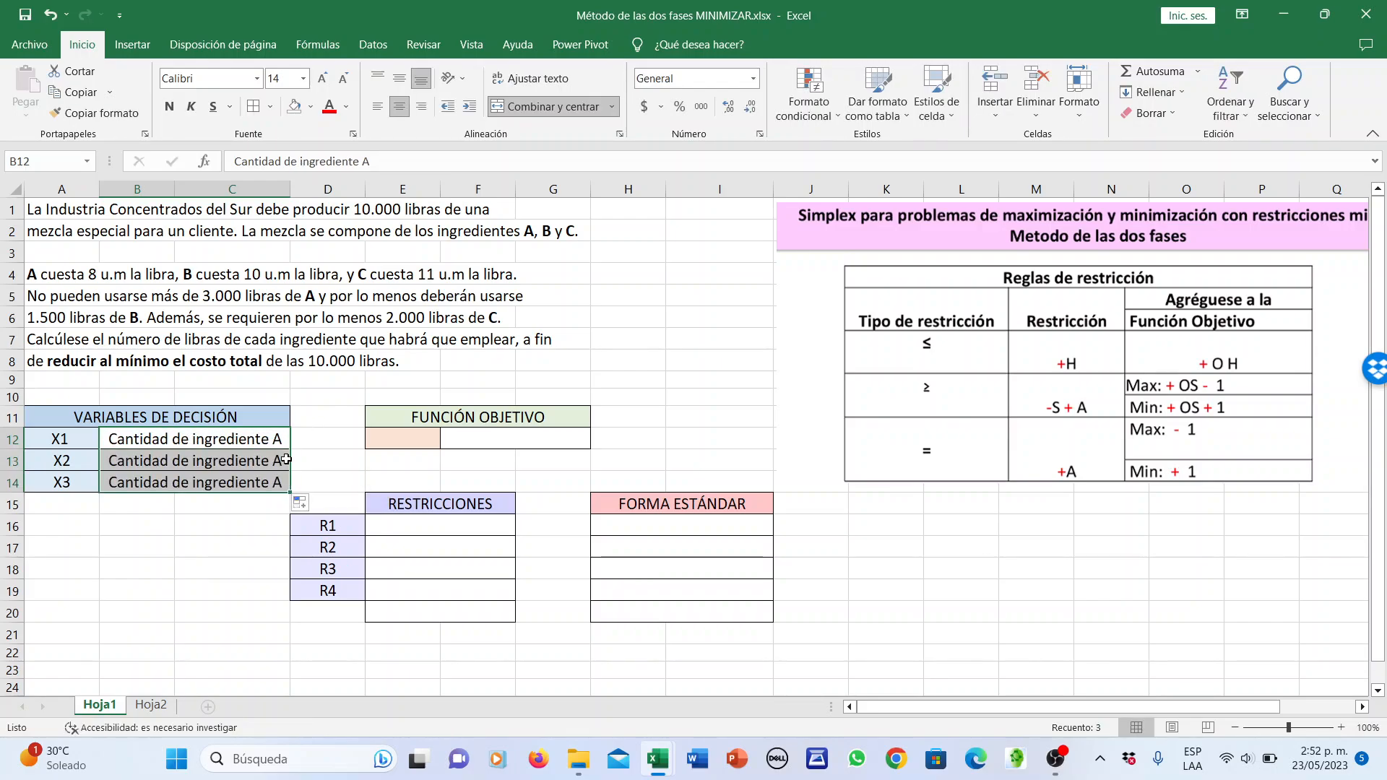
pyautogui.click(285, 459)
pyautogui.doubleClick(285, 460)
pyautogui.press('BackSpace')
pyautogui.write('b')
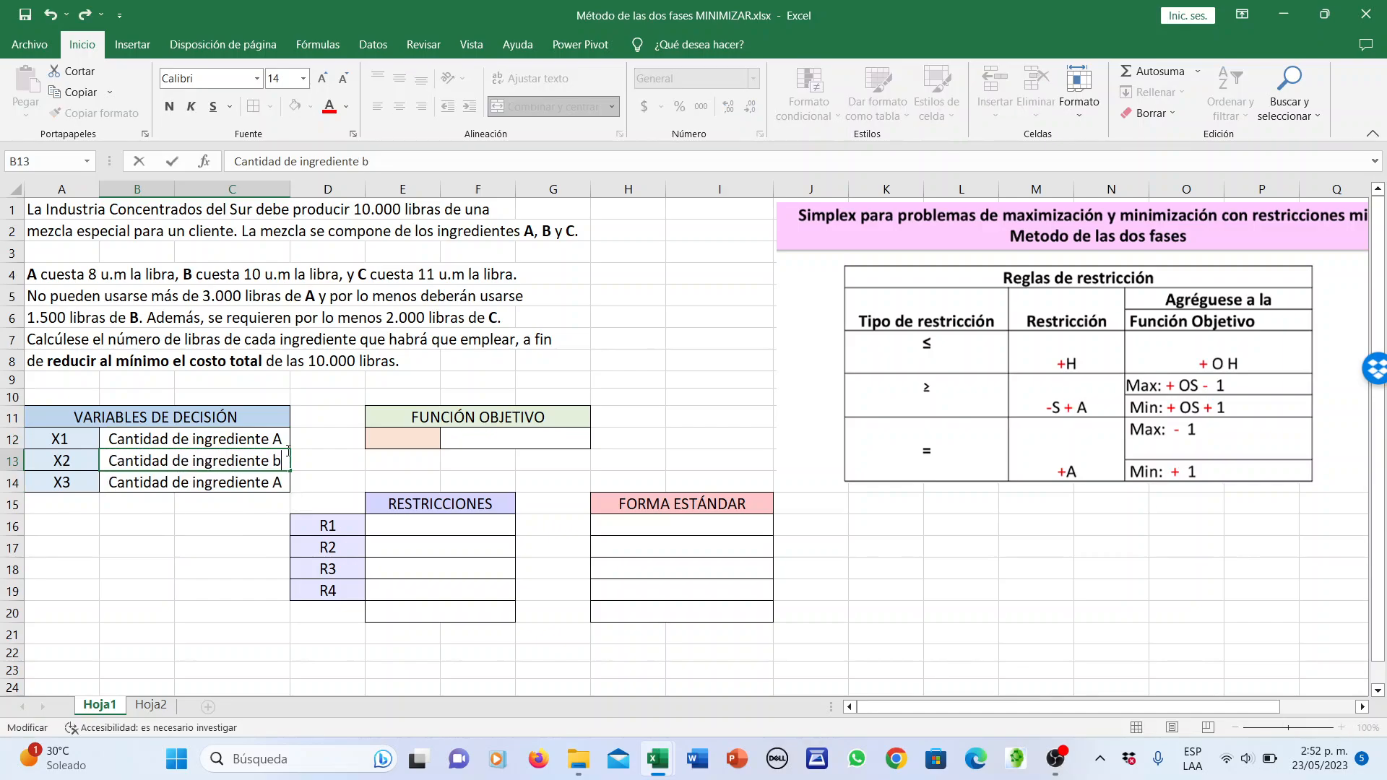
pyautogui.press('BackSpace')
pyautogui.write('B')
pyautogui.press('Return')
pyautogui.press('F2')
pyautogui.press('BackSpace')
pyautogui.write('C')
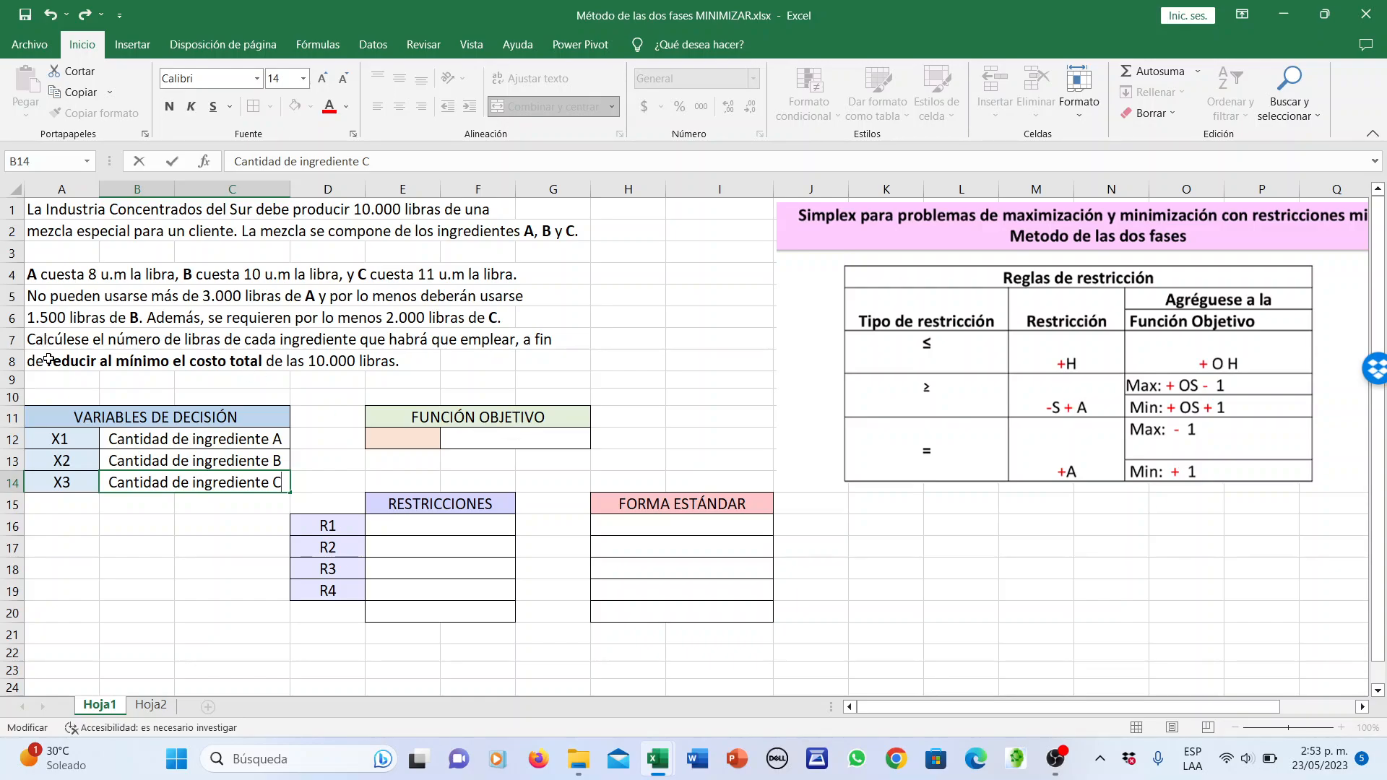
# Fill in the objective function with the label MIN Z and the expression 8X1 + 10X2 + 11X3
pyautogui.moveTo(49, 360); pyautogui.dragTo(235, 368)
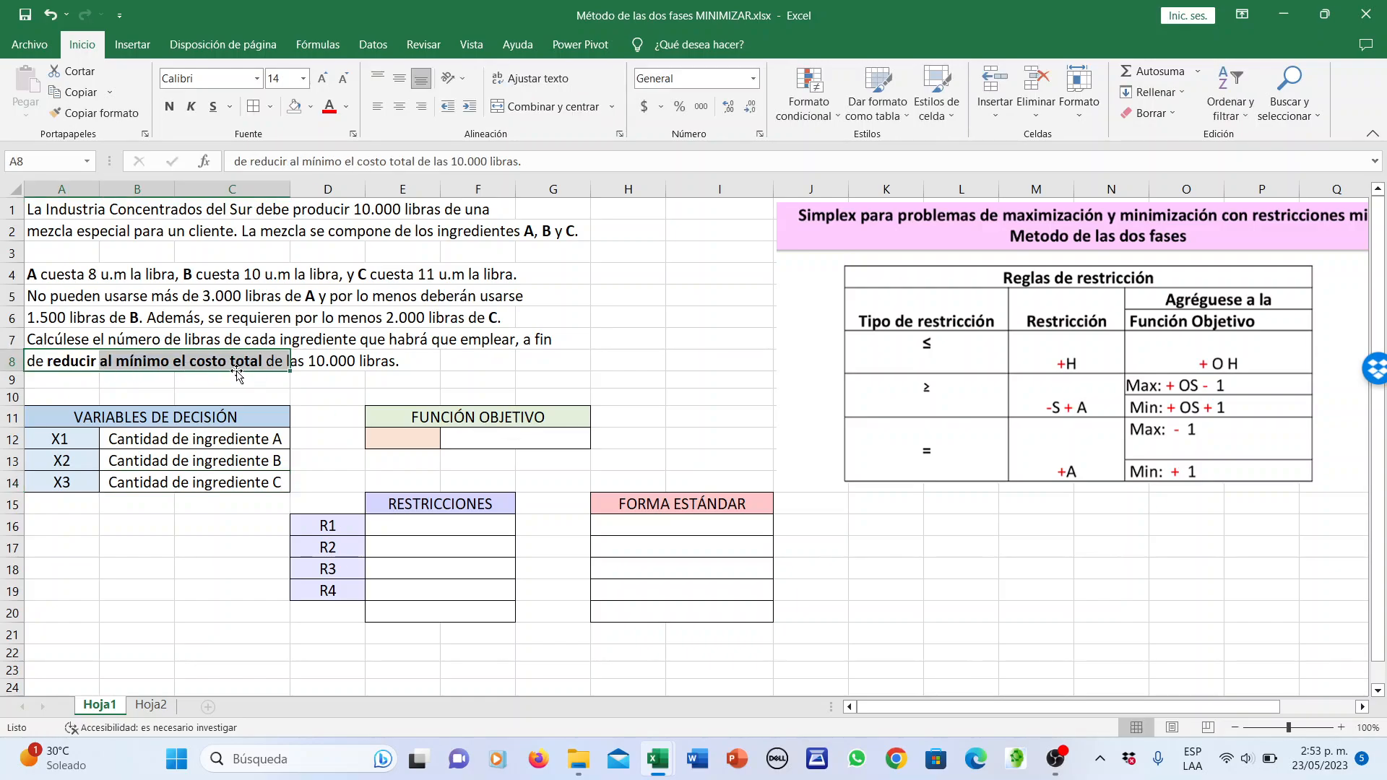
pyautogui.click(420, 441)
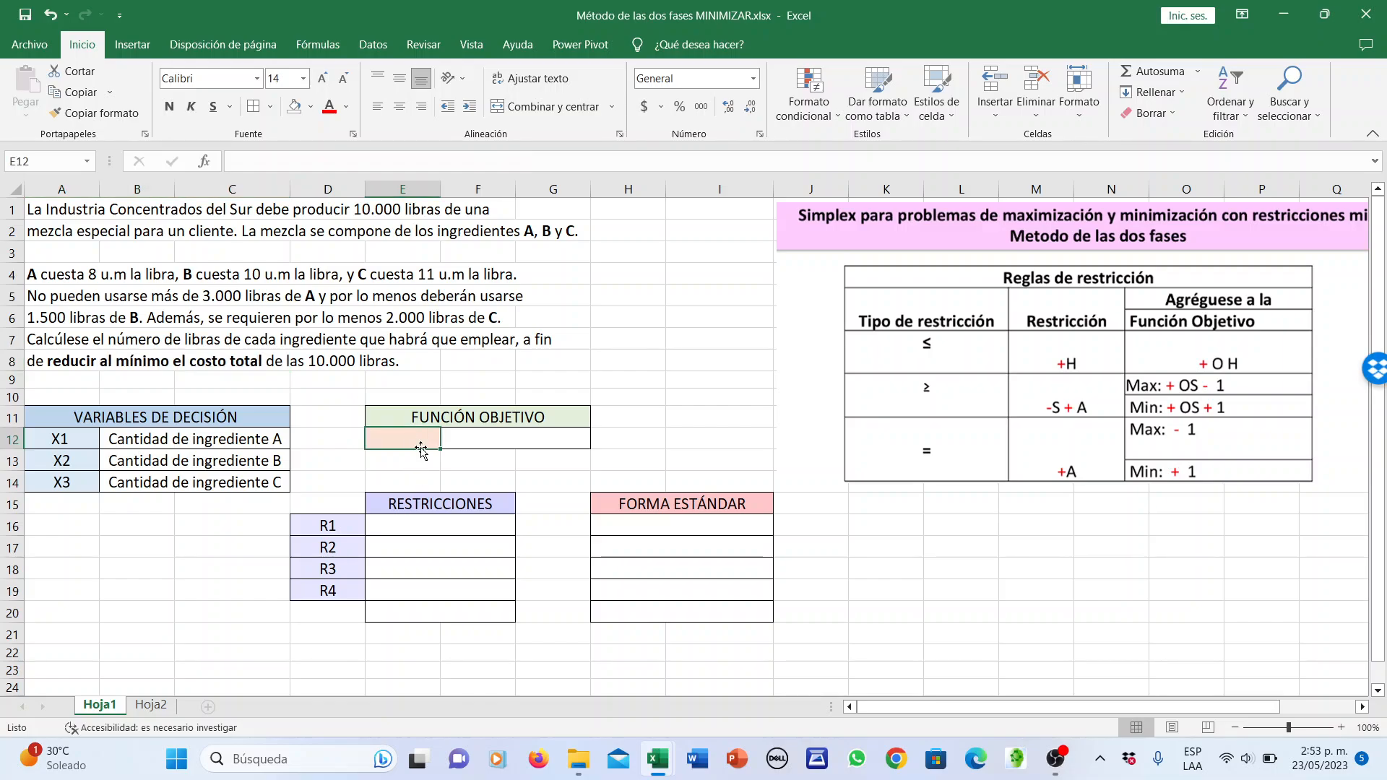
pyautogui.write('MIN Z')
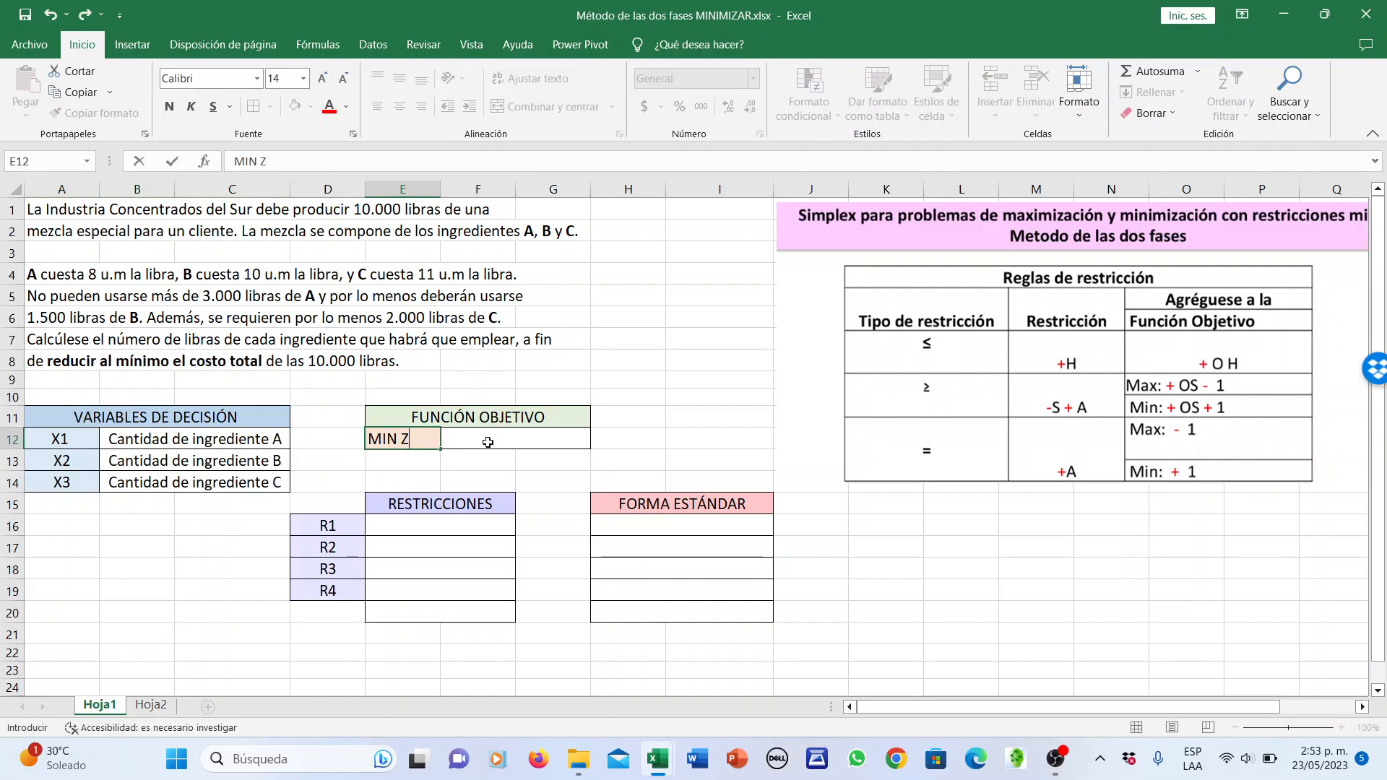
pyautogui.click(487, 442)
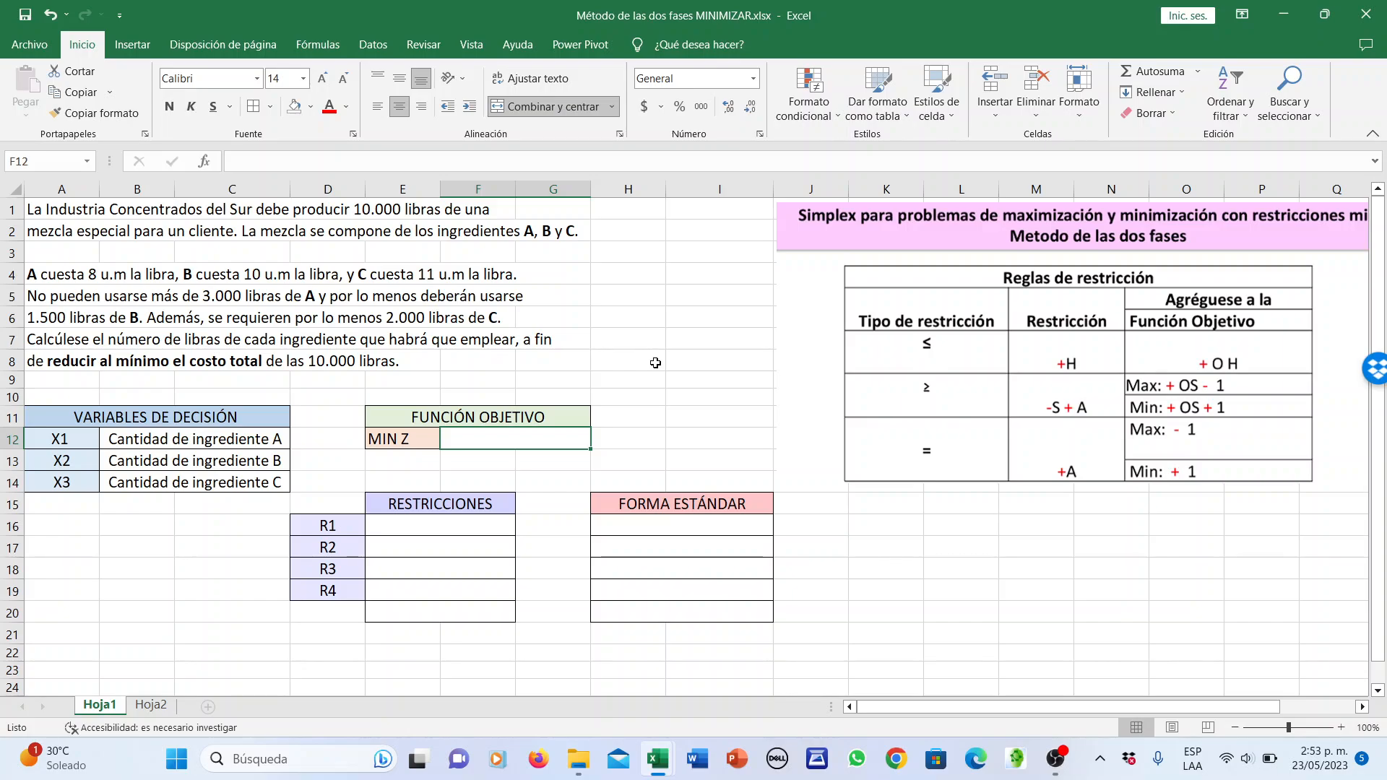
pyautogui.write('8X')
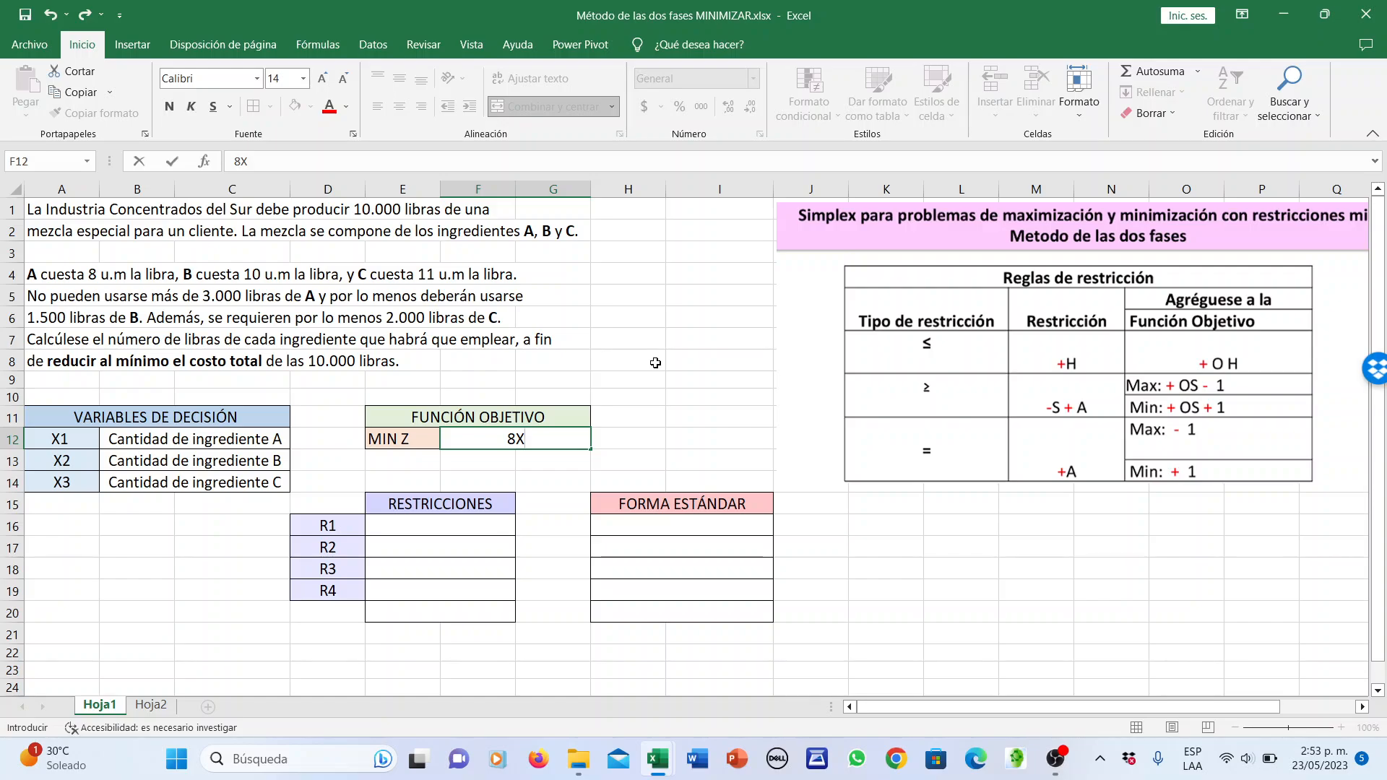
pyautogui.write('1 + 10X3')
pyautogui.press('BackSpace')
pyautogui.write('2 + 11X3')
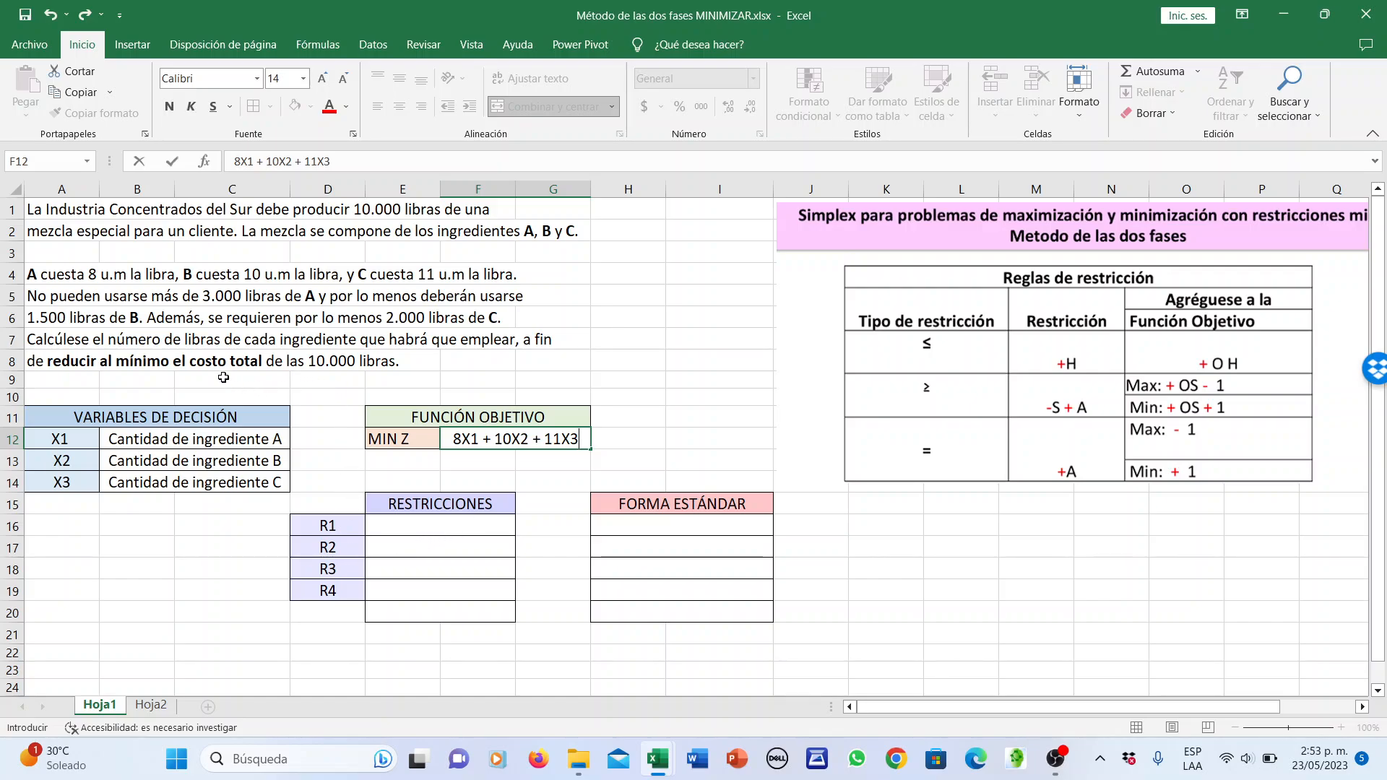
# Enter restriction R1 as X1 + X2 + X3 = 10000, based on the total production stated in the problem
pyautogui.moveTo(307, 211); pyautogui.dragTo(459, 207)
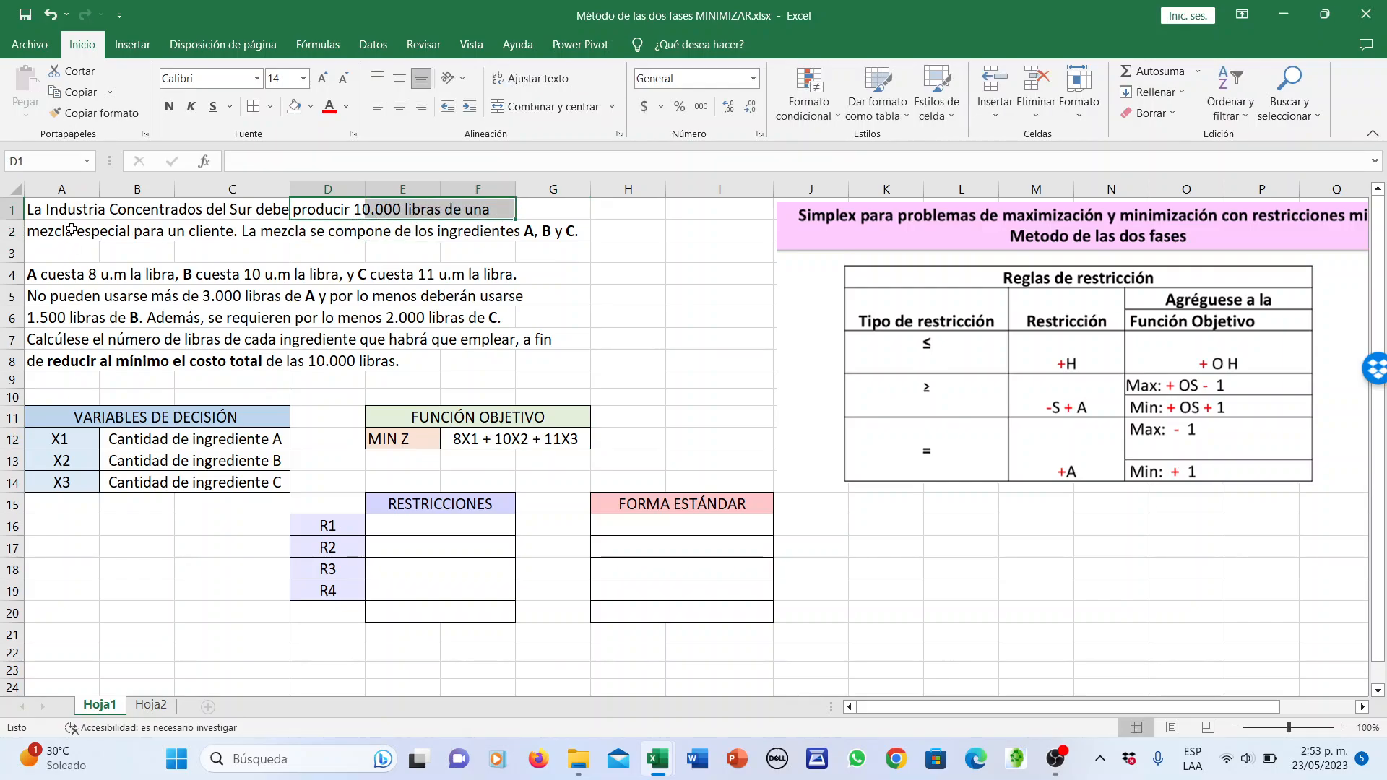
pyautogui.click(72, 228)
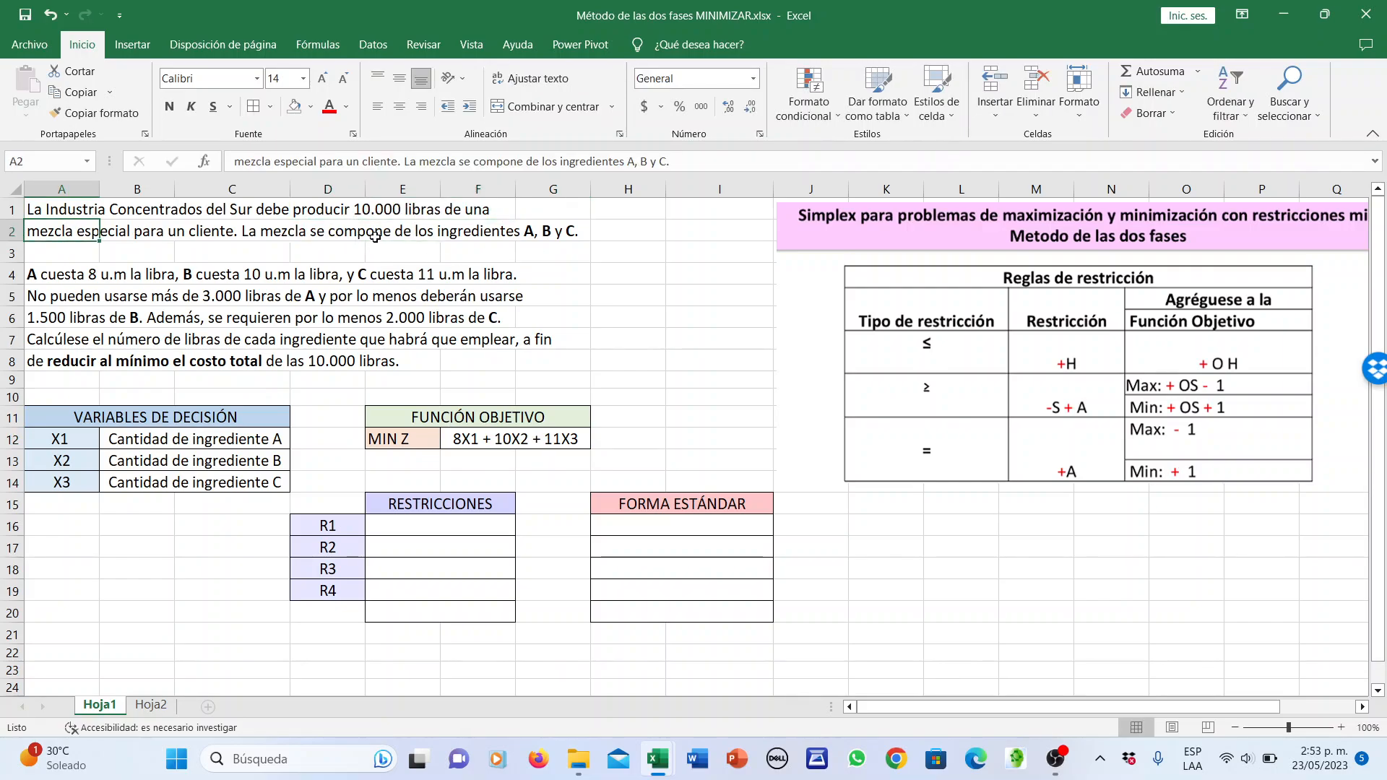
pyautogui.moveTo(409, 231); pyautogui.dragTo(551, 233)
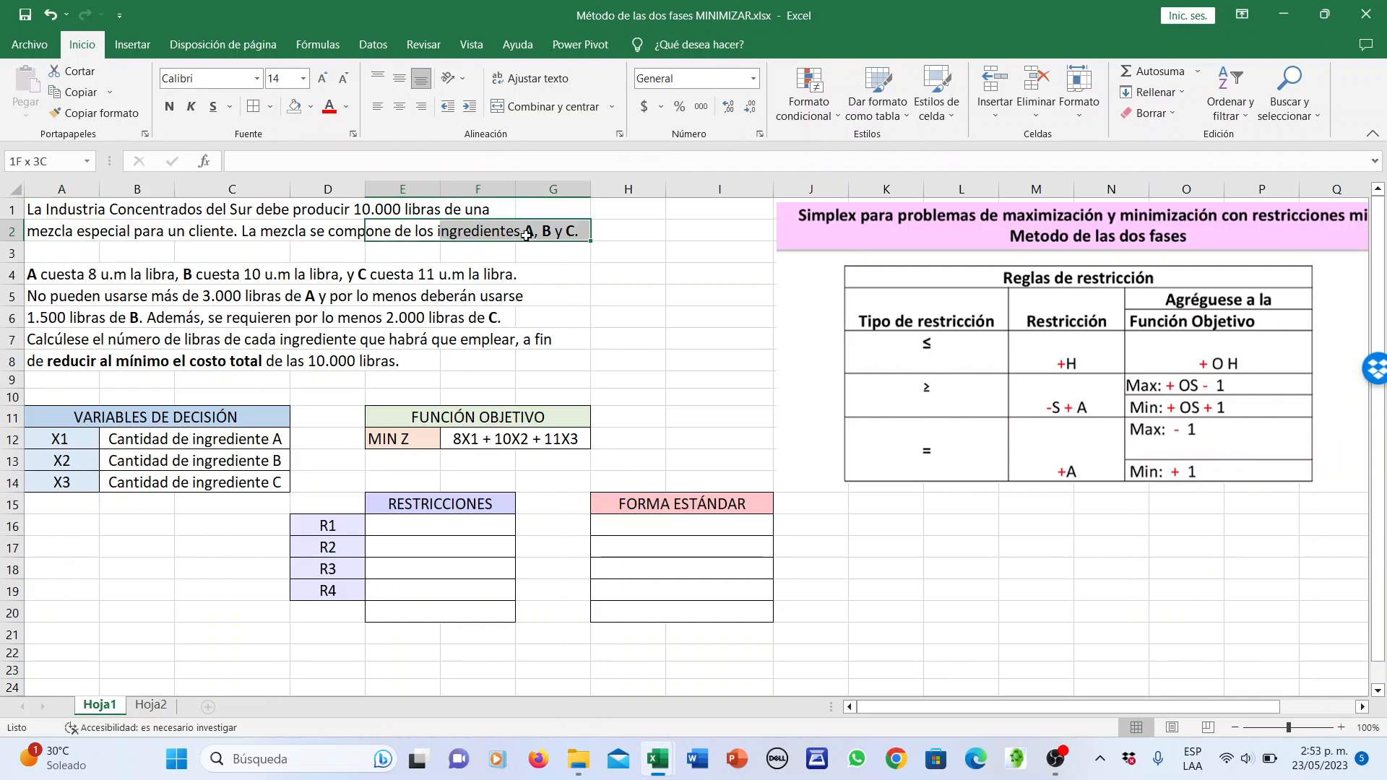
pyautogui.click(424, 523)
pyautogui.write('X1')
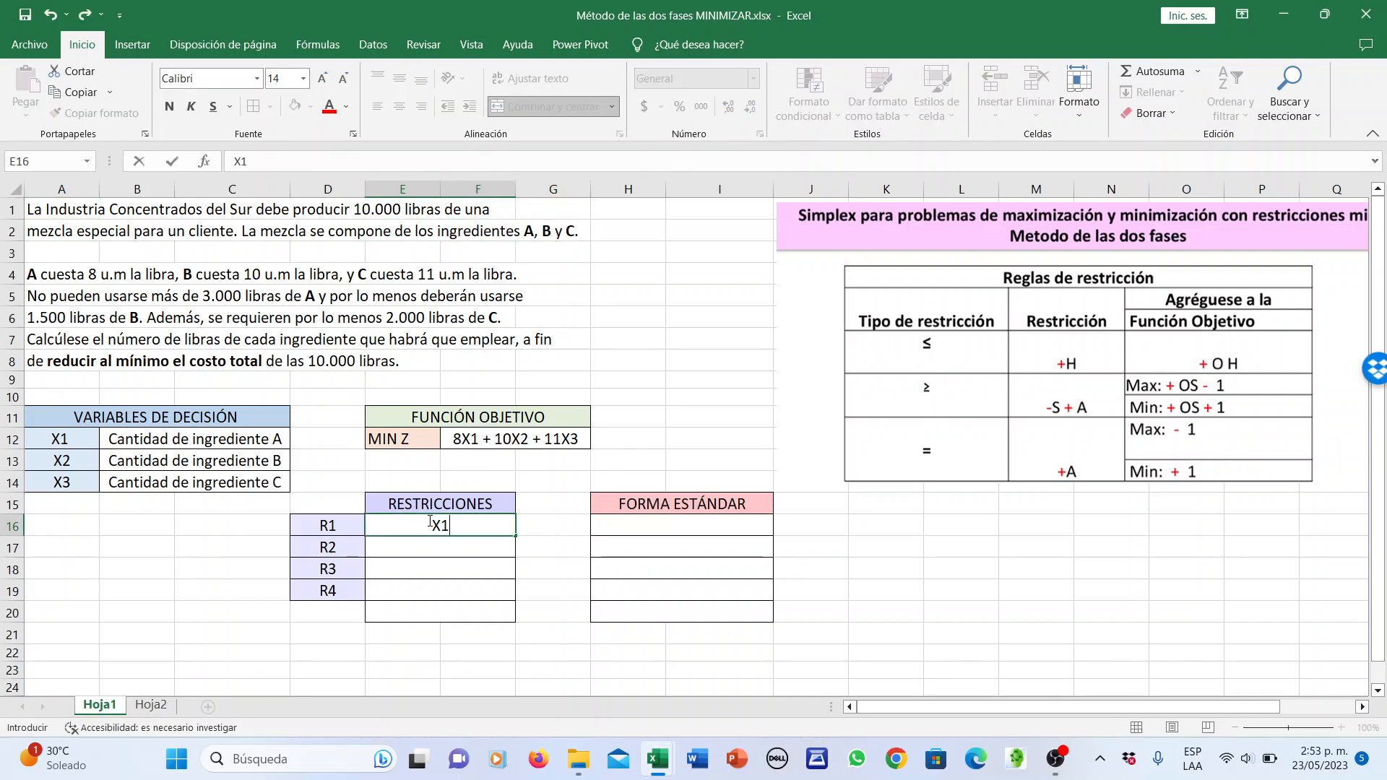
pyautogui.write(' + X2 + X3 = 10')
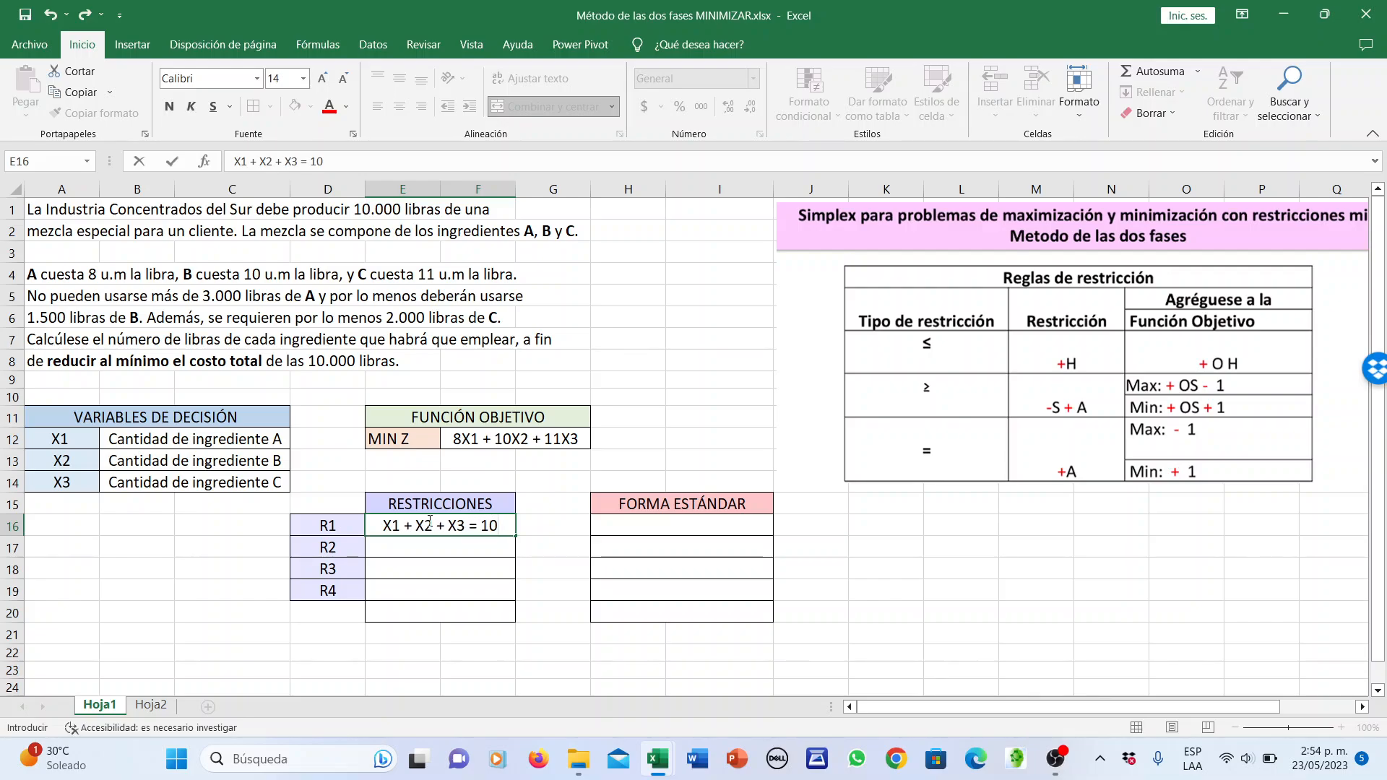
pyautogui.write('000')
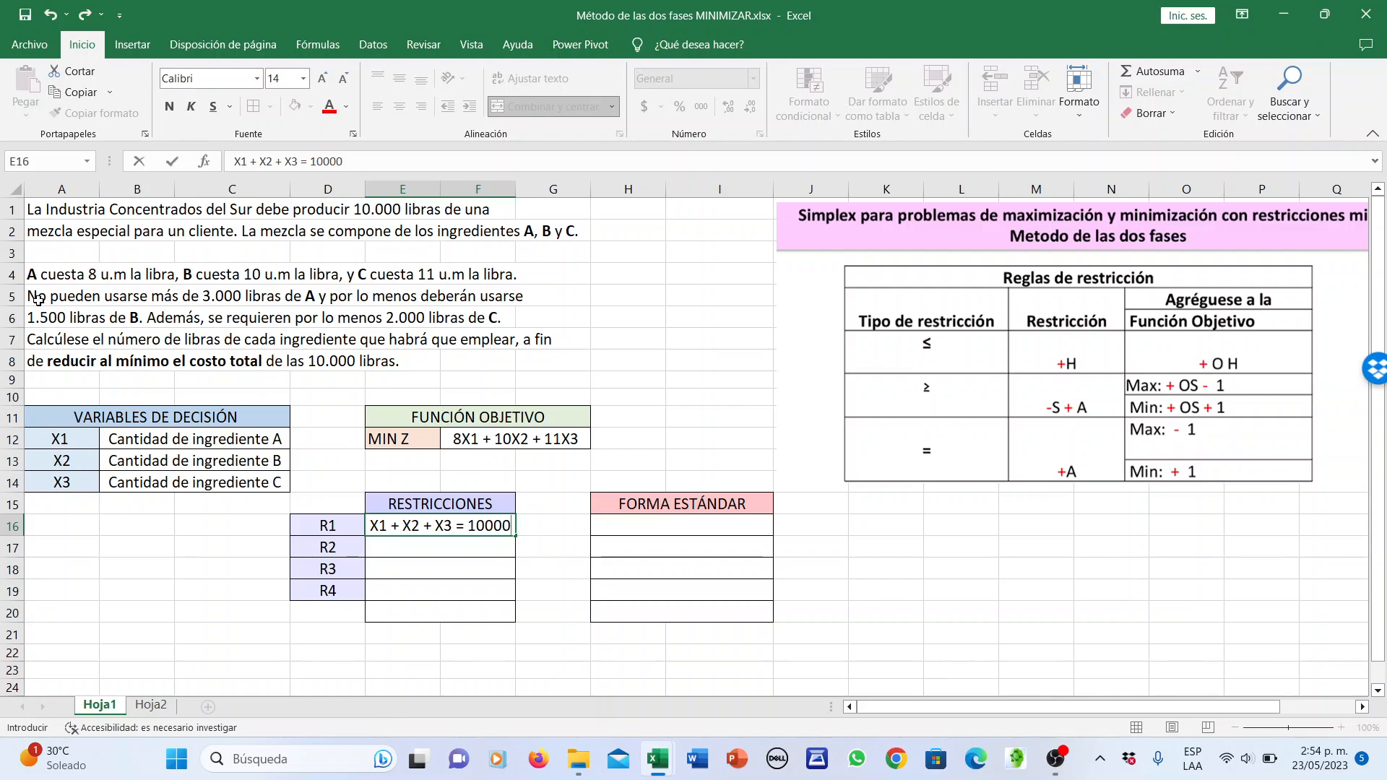
# Enter restriction R2 as X1 ≤ 3000 from the limit on ingredient A, inserting the less-than-or-equal symbol
pyautogui.moveTo(38, 299); pyautogui.dragTo(301, 299)
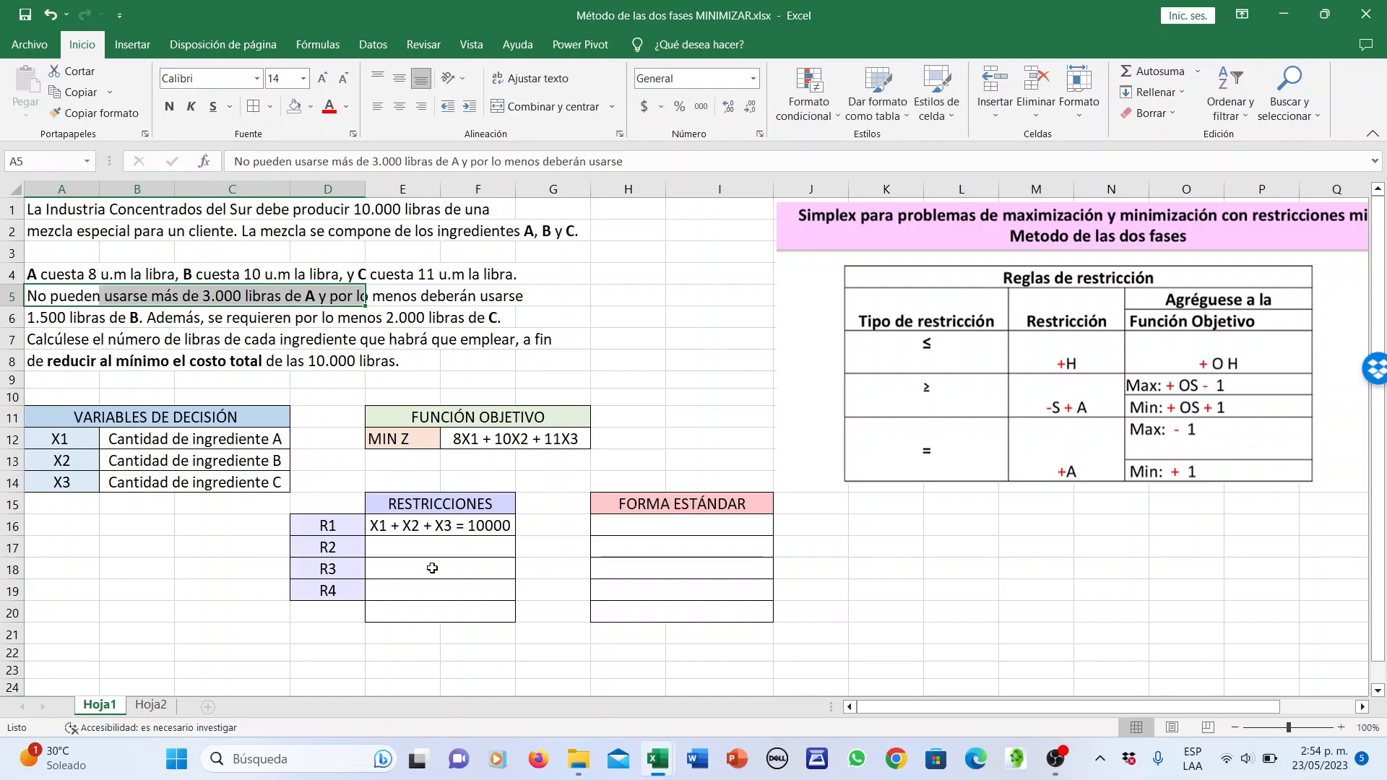
pyautogui.click(443, 548)
pyautogui.write('X')
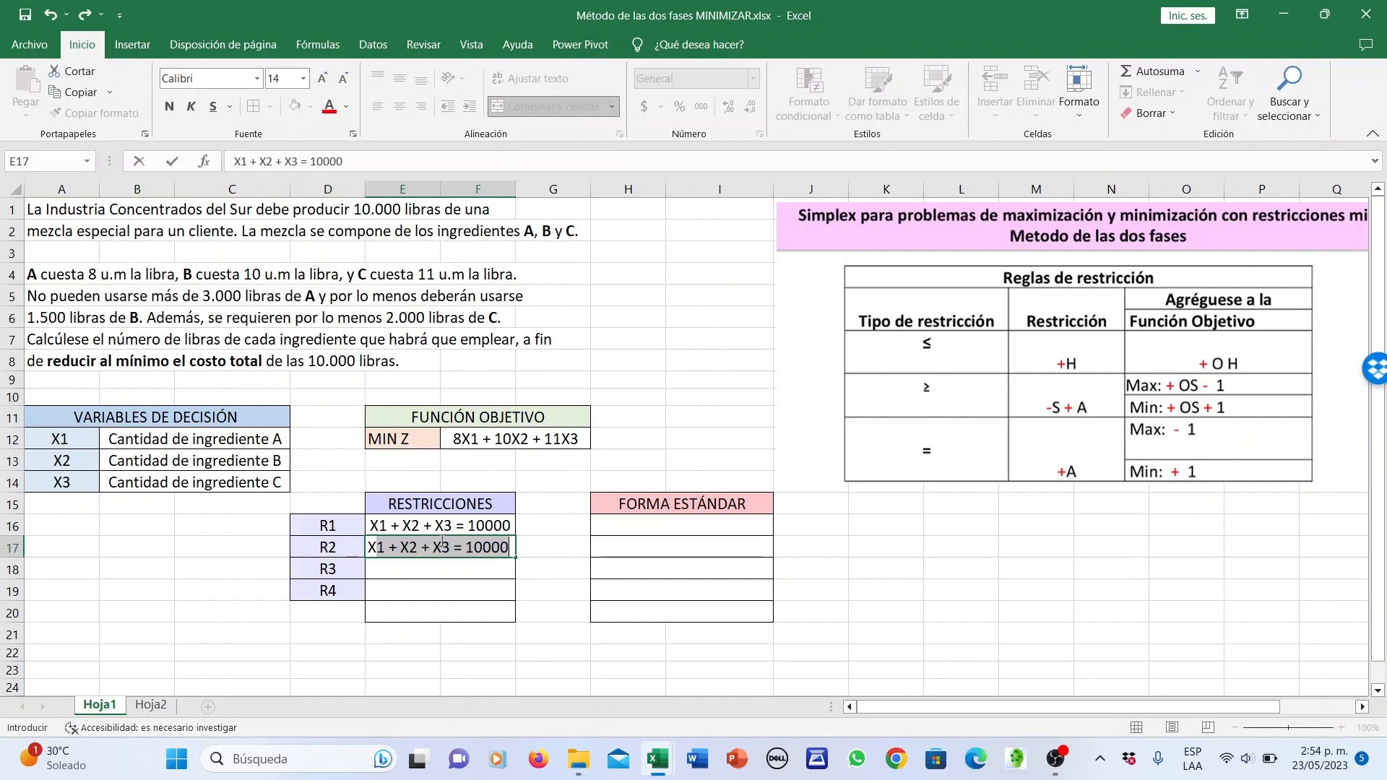
pyautogui.write('1')
pyautogui.click(133, 45)
pyautogui.click(1205, 94)
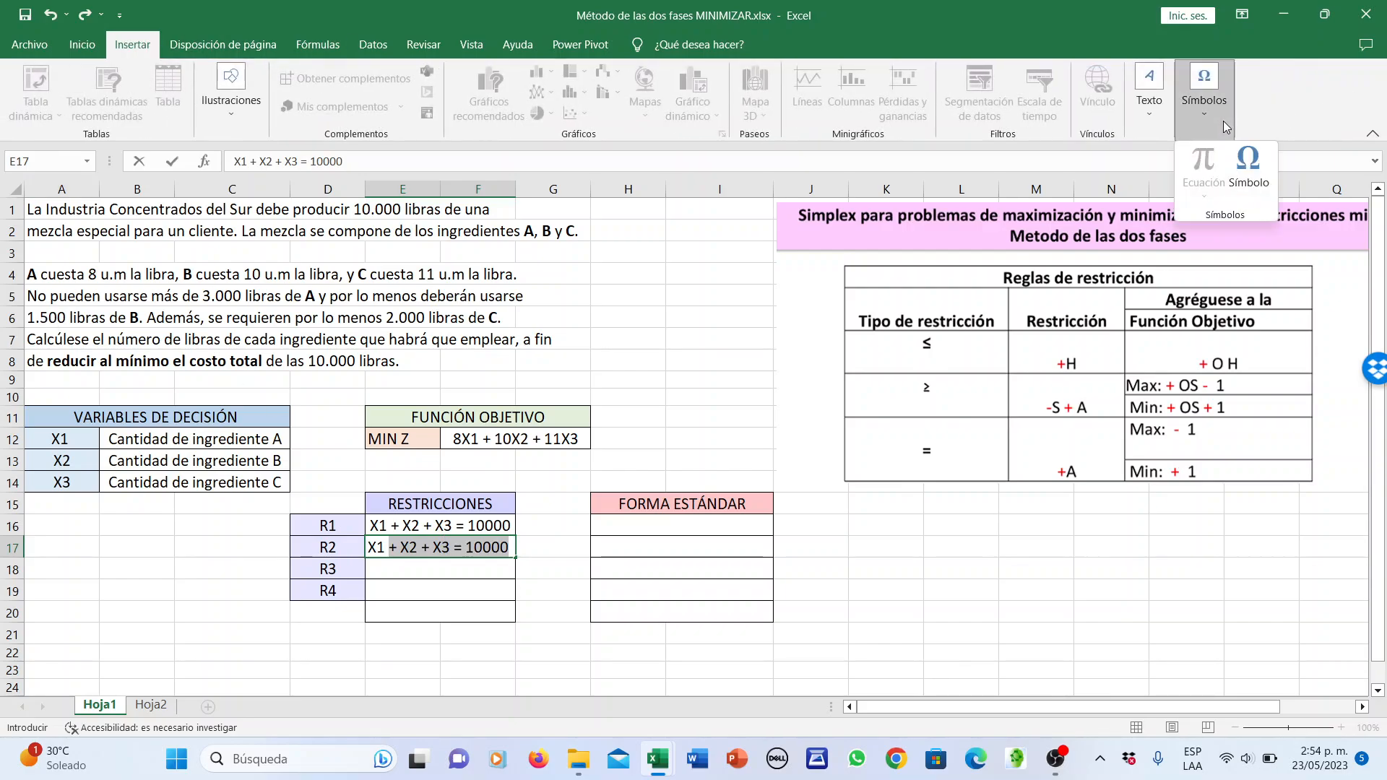
pyautogui.click(1245, 161)
pyautogui.click(609, 491)
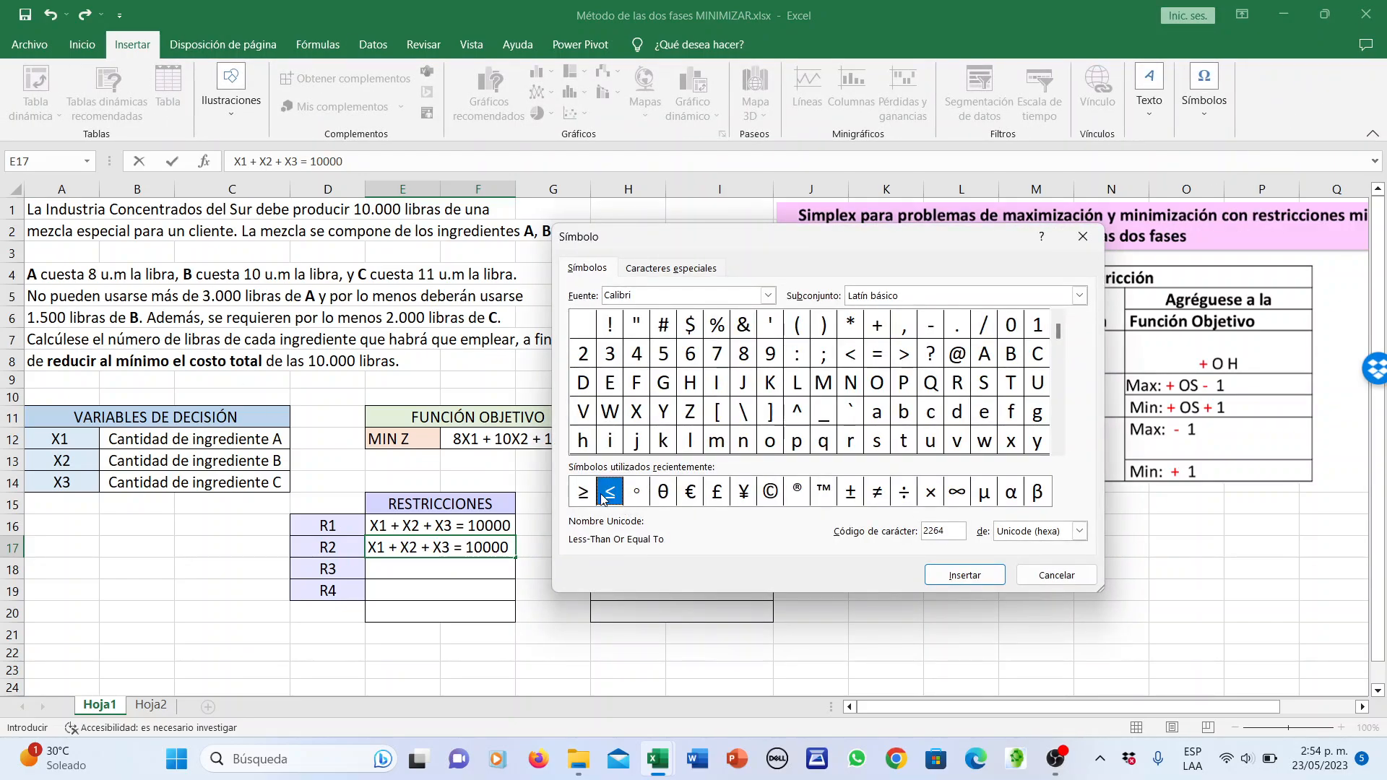
pyautogui.click(964, 575)
pyautogui.click(1080, 576)
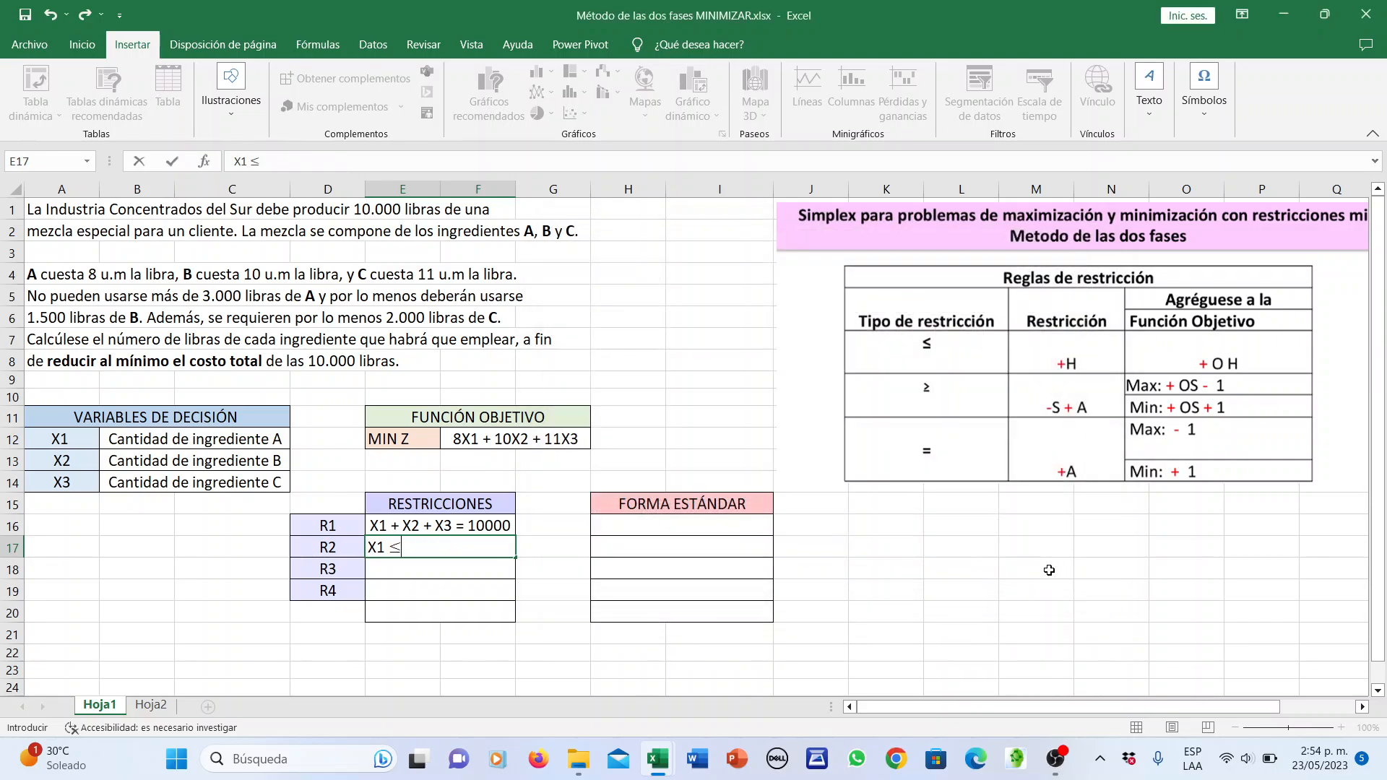
pyautogui.write('3000')
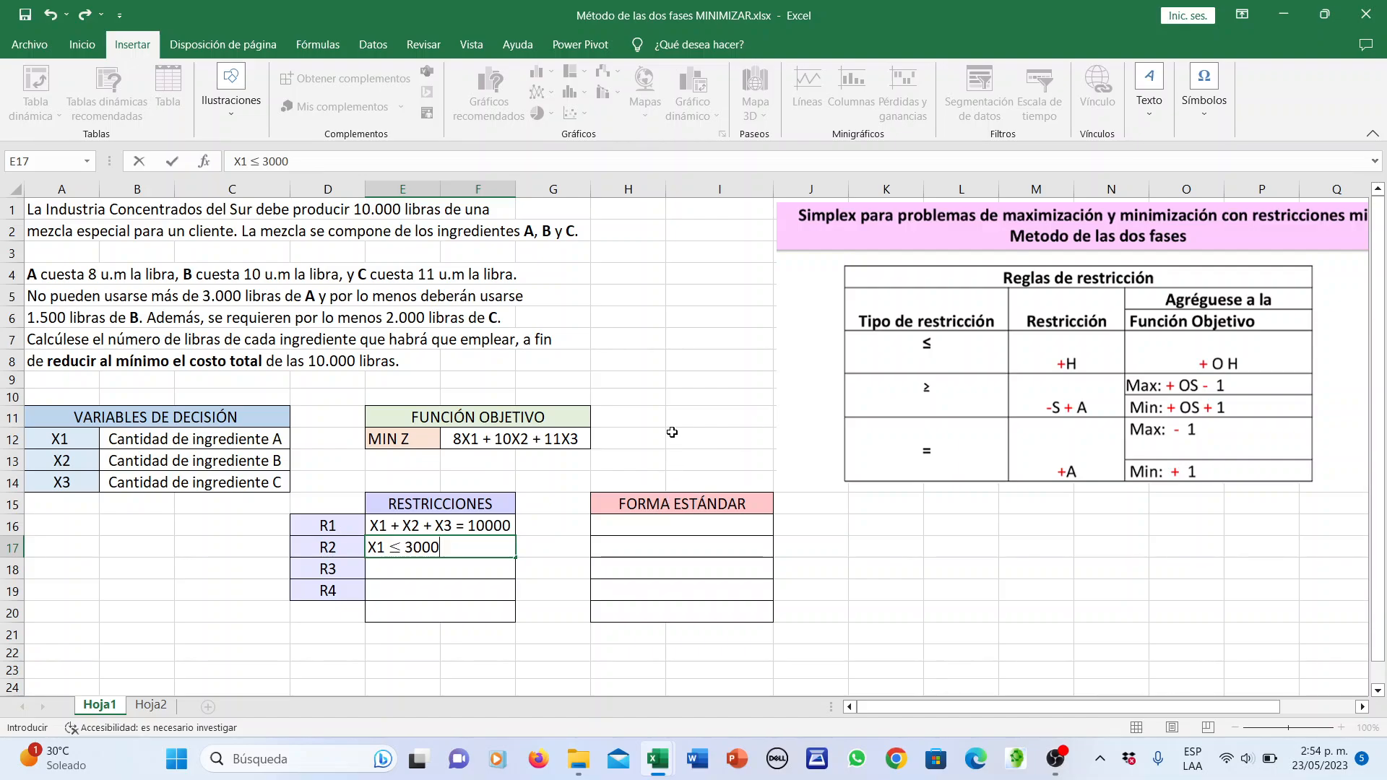
# Enter restriction R3 as X2 ≥ 1500 from the minimum for ingredient B, inserting the greater-than-or-equal symbol
pyautogui.moveTo(337, 302); pyautogui.dragTo(531, 298)
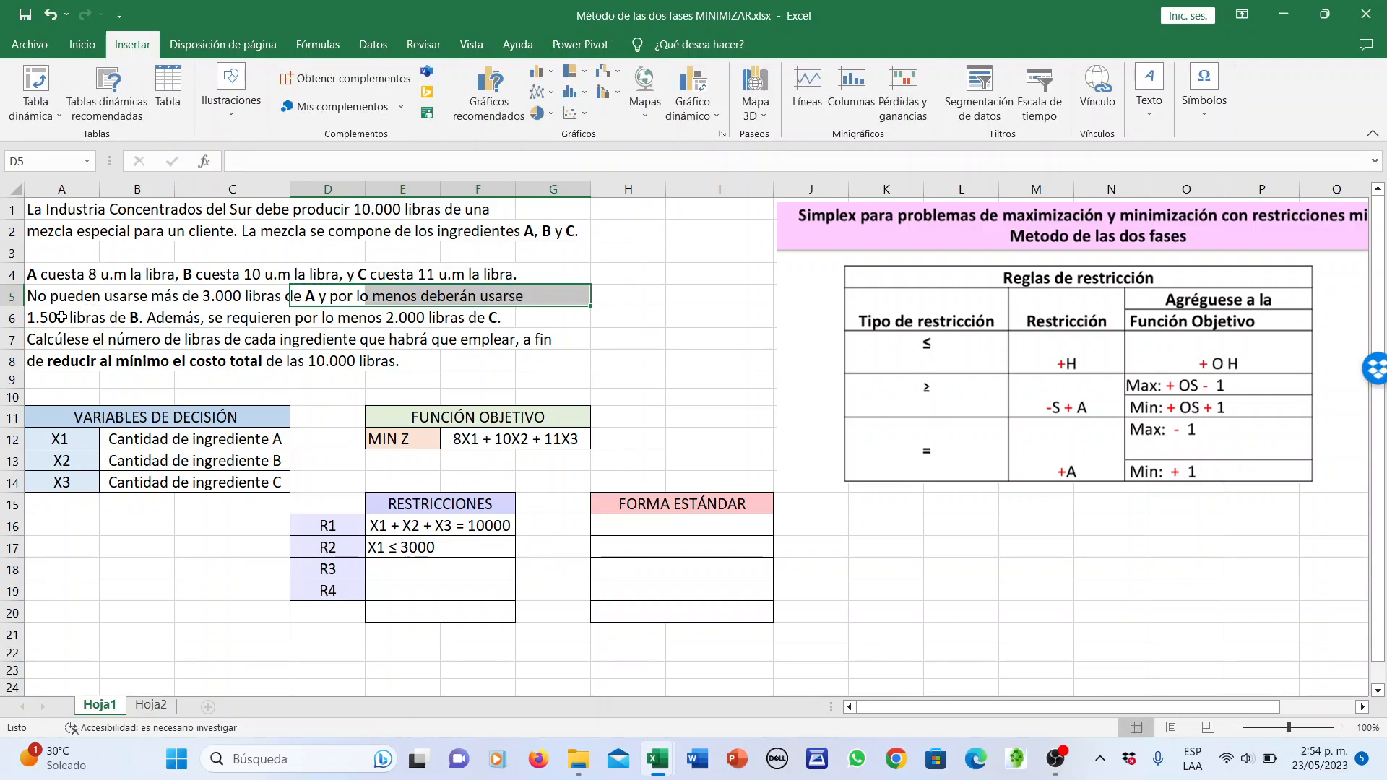
pyautogui.moveTo(58, 319); pyautogui.dragTo(128, 326)
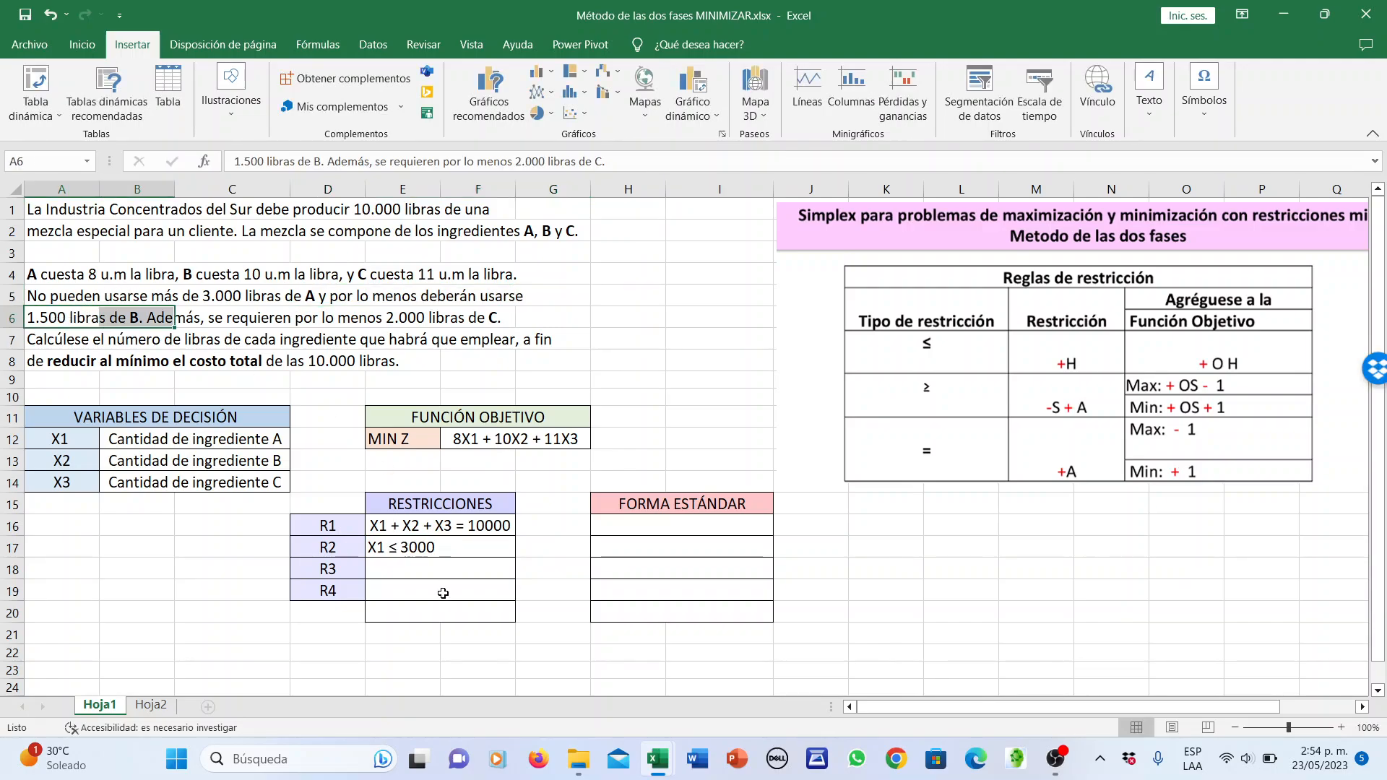
pyautogui.click(450, 565)
pyautogui.write('X2')
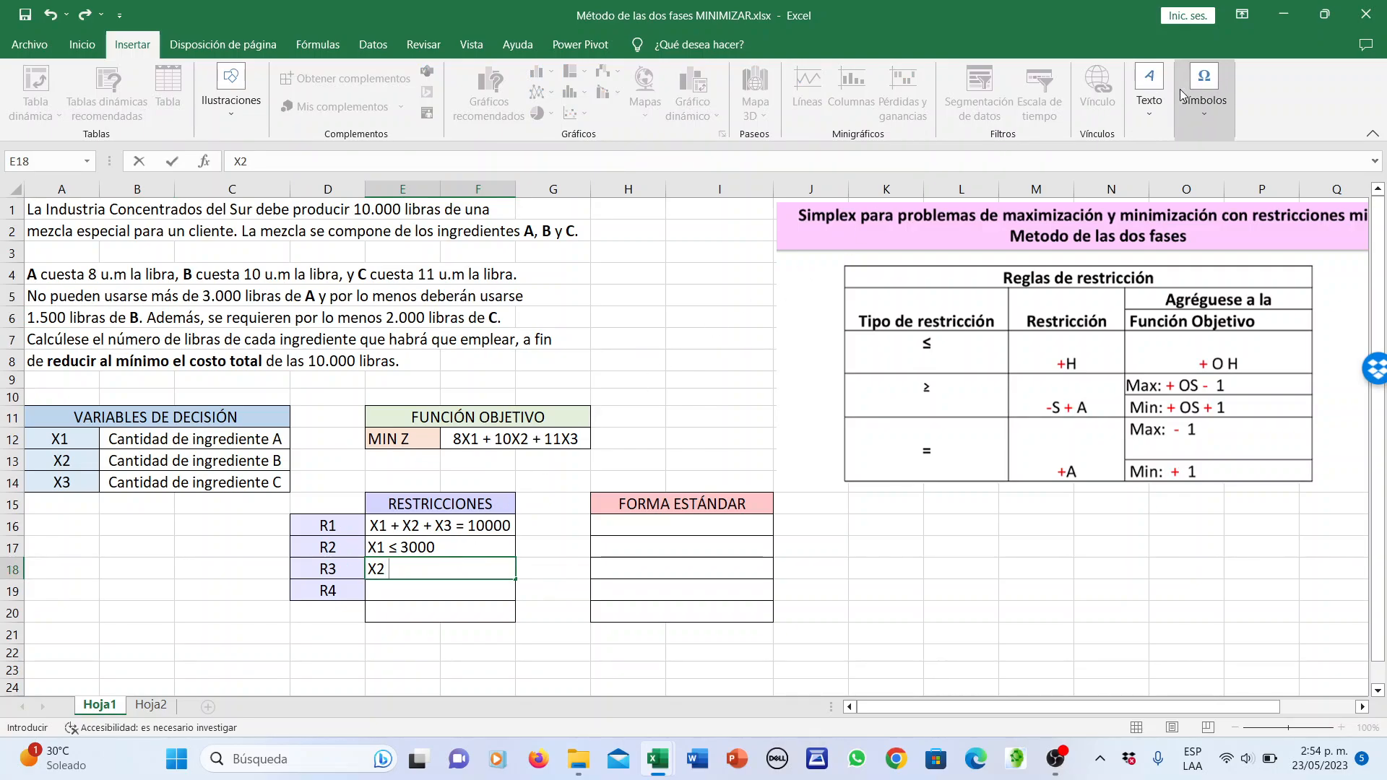
pyautogui.click(1202, 124)
pyautogui.click(1249, 164)
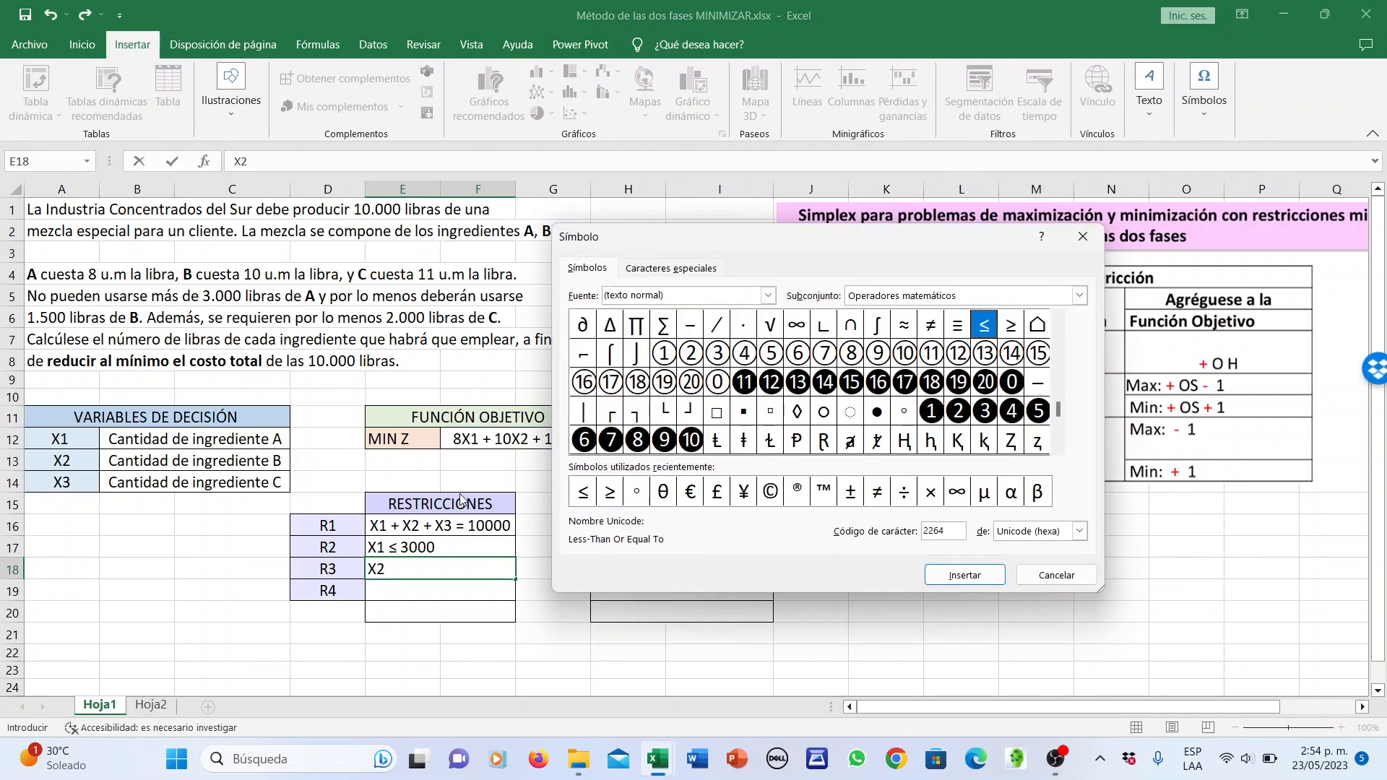
pyautogui.click(609, 492)
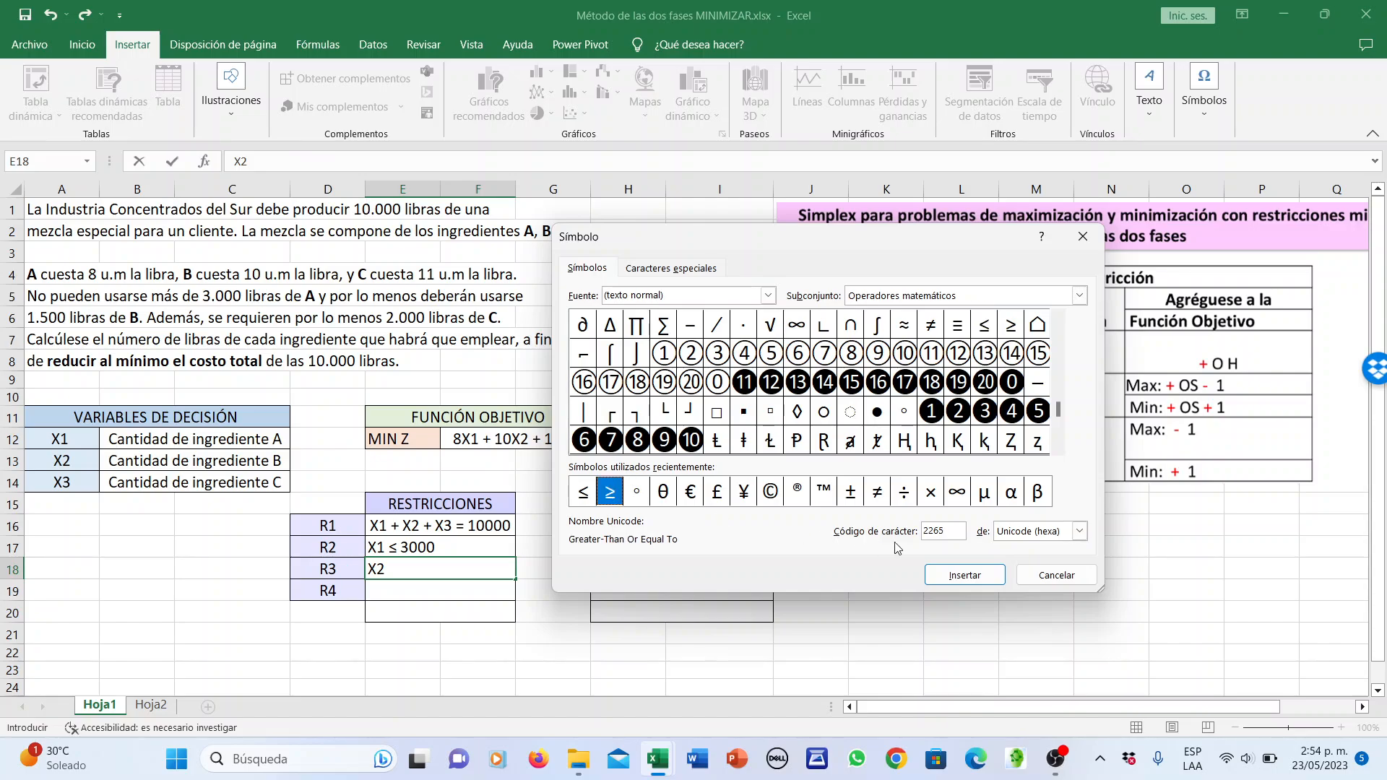
pyautogui.click(965, 575)
pyautogui.click(1052, 578)
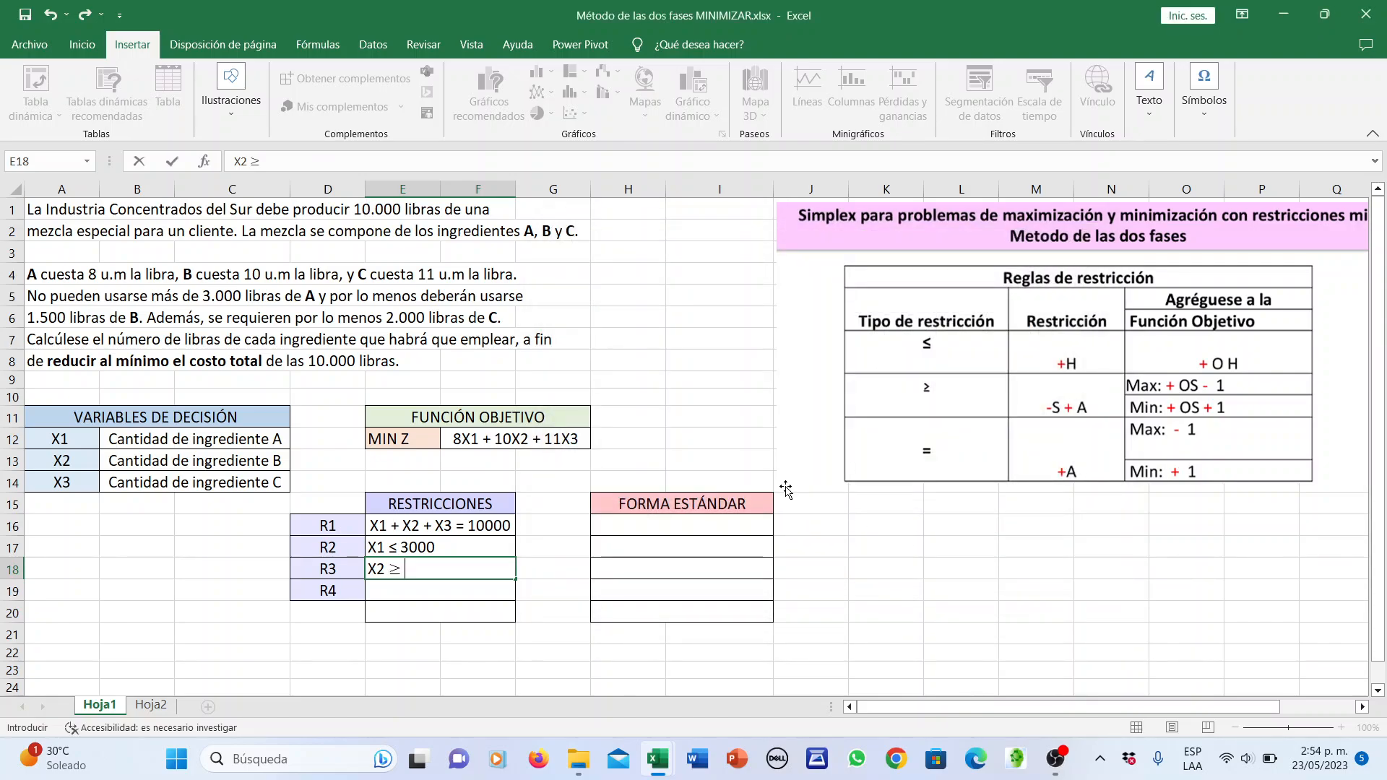
pyautogui.write('1500')
# Enter restriction R4 as X3 ≥ 2000 from the minimum for ingredient C, reusing the greater-than-or-equal symbol from R3
pyautogui.moveTo(257, 324); pyautogui.dragTo(478, 319)
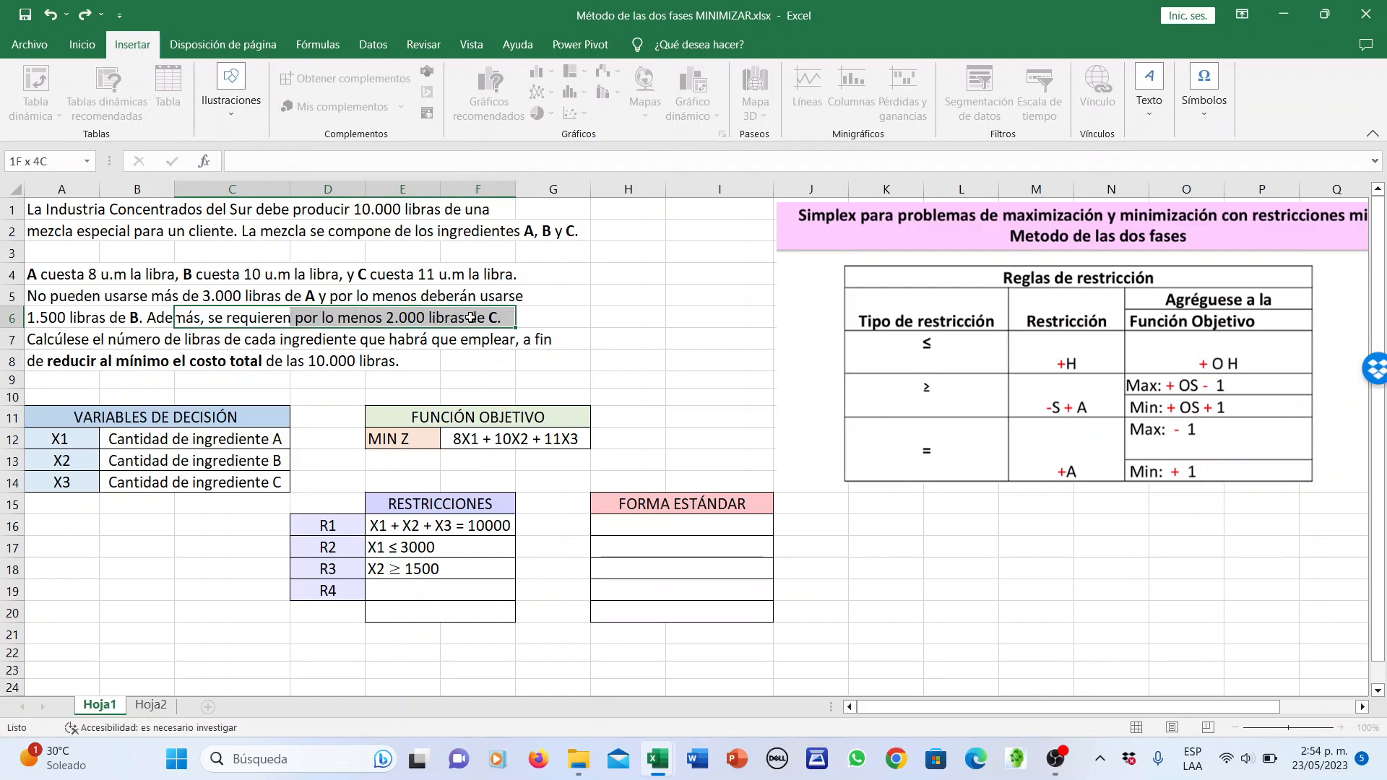
pyautogui.click(404, 593)
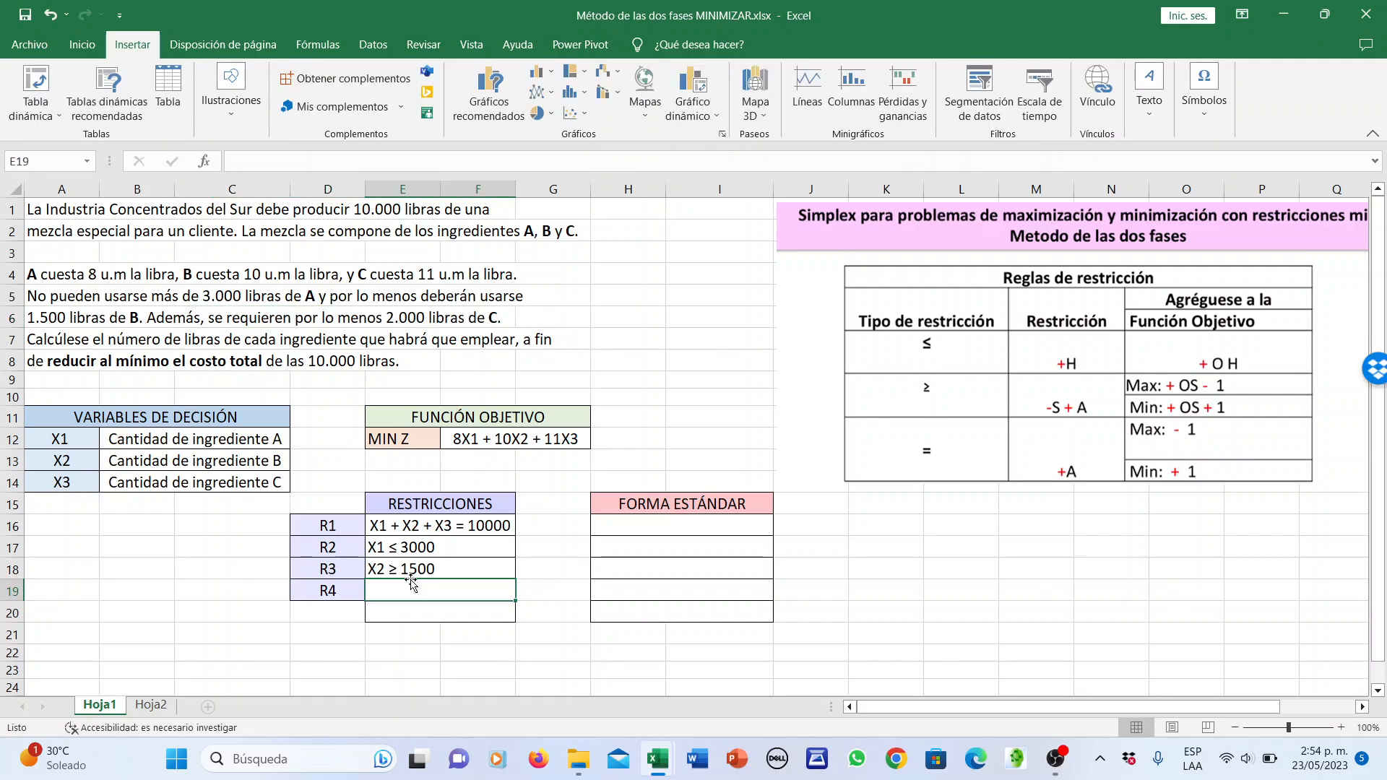
pyautogui.write('X3')
pyautogui.doubleClick(397, 570)
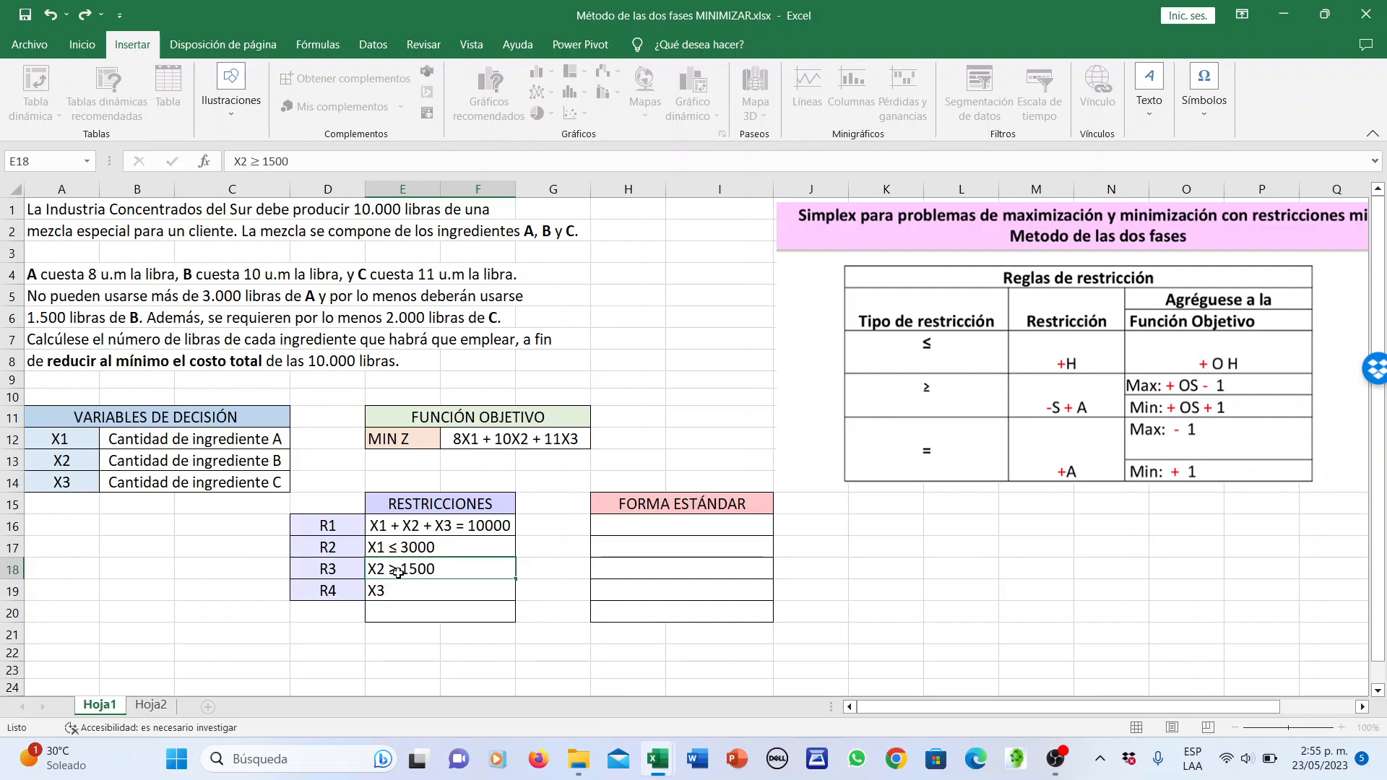
pyautogui.moveTo(401, 571); pyautogui.dragTo(391, 584)
pyautogui.hotkey('ctrl', 'c')
pyautogui.doubleClick(397, 592)
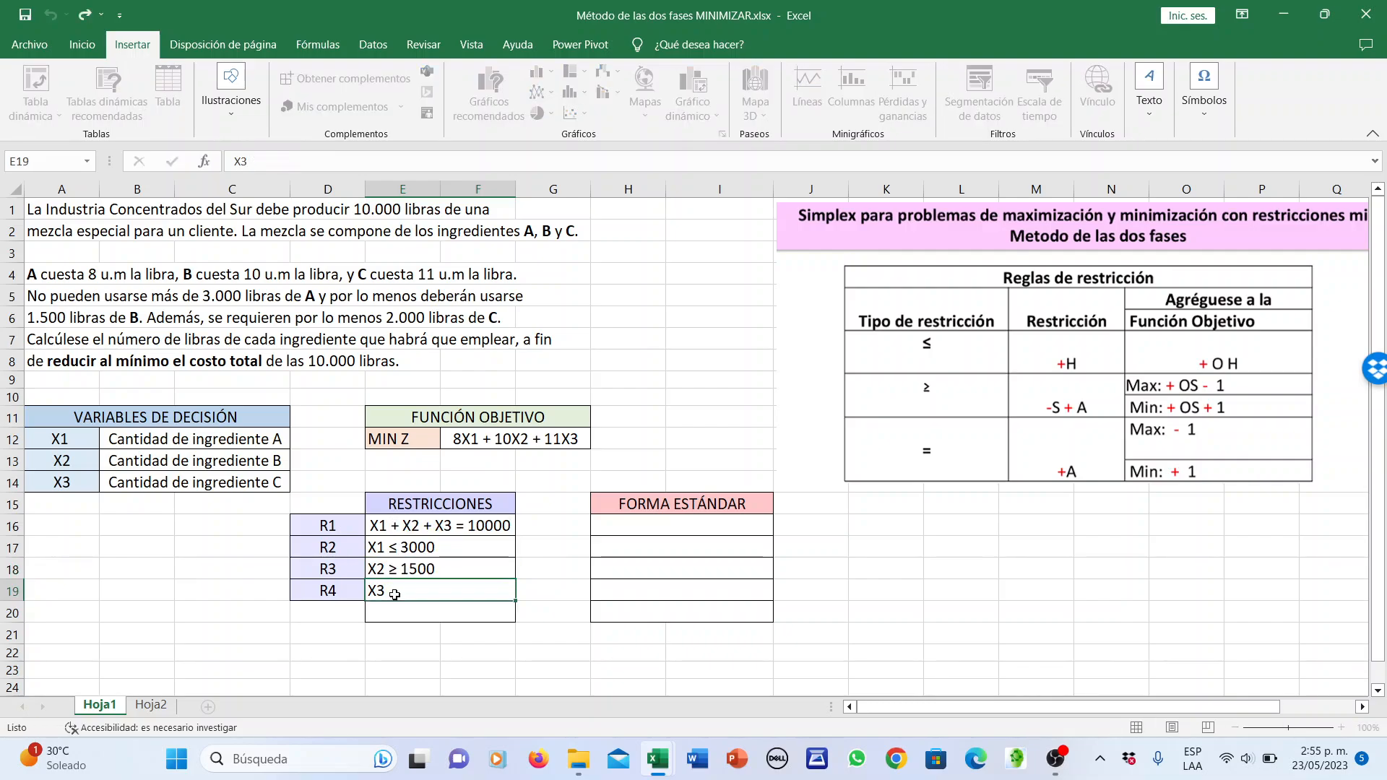
pyautogui.hotkey('ctrl', 'v')
pyautogui.write('2000')
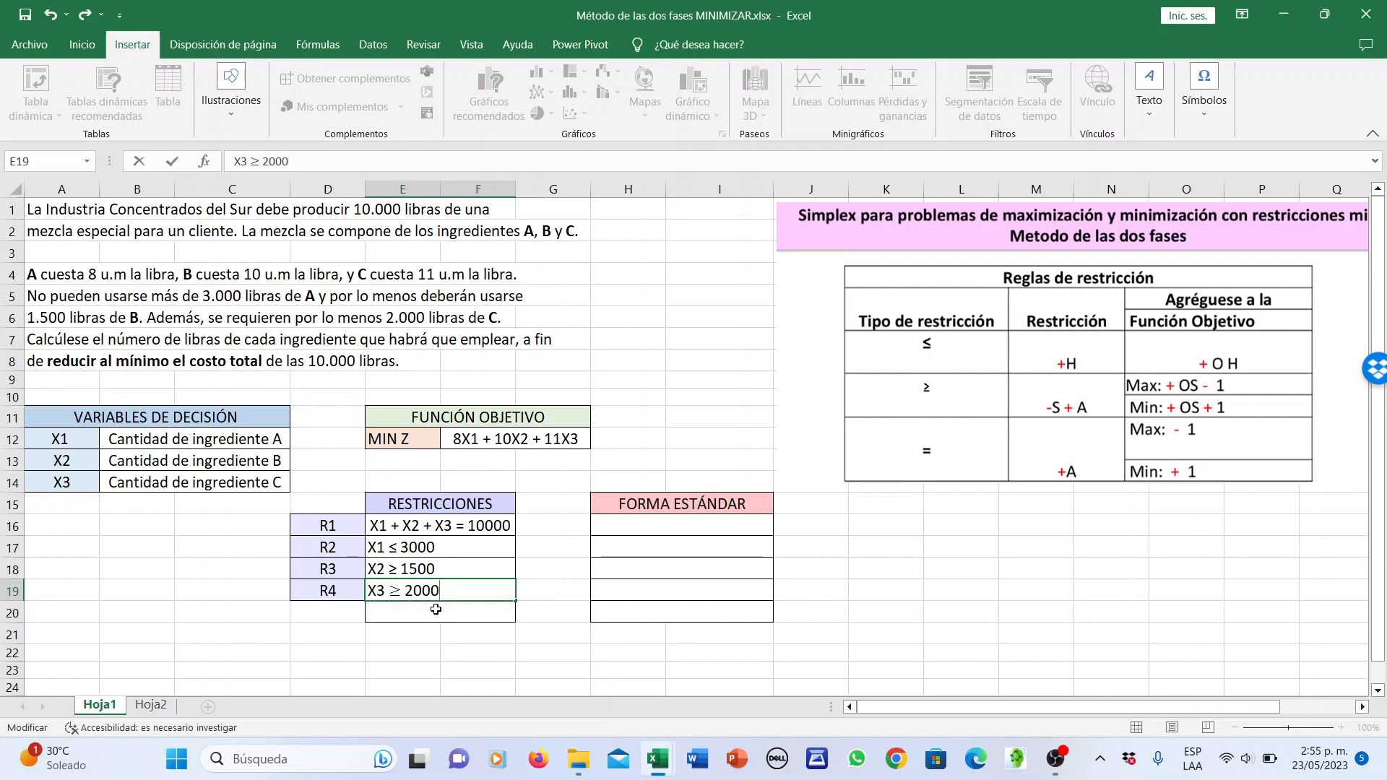
# Add the non-negativity condition X1 , X2, X3 ≥0 in the row below R4
pyautogui.click(436, 609)
pyautogui.write('X1 ,')
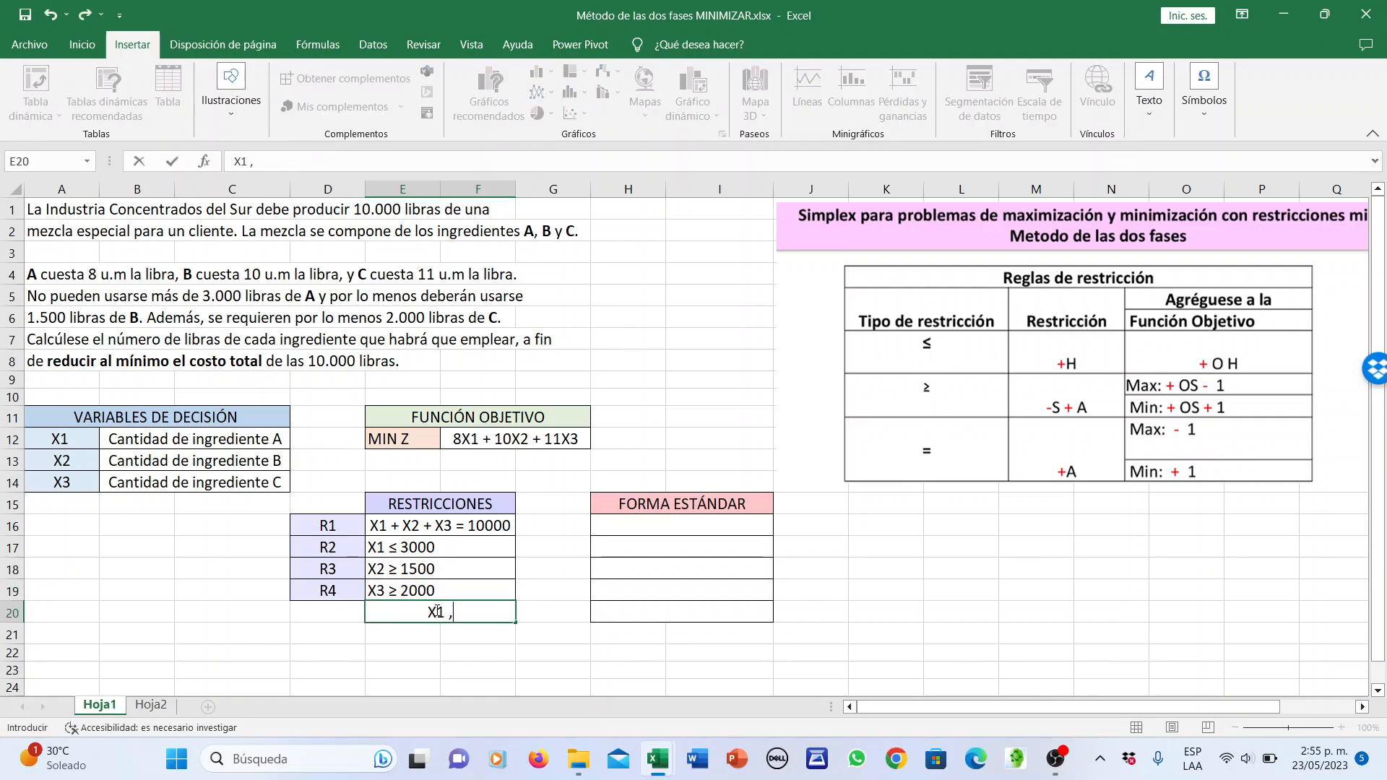
pyautogui.write(' X2, X3 ≥0')
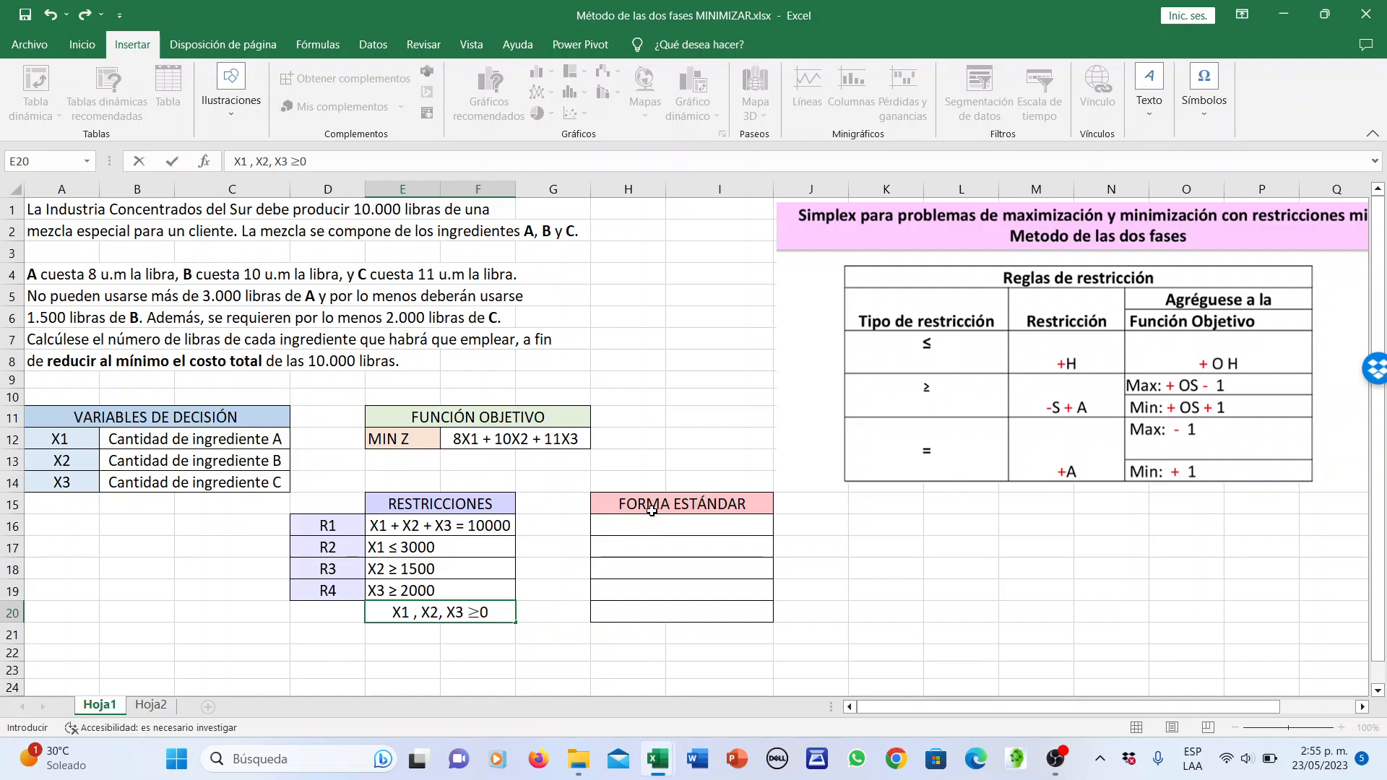
# Copy R1 to the standard form table and add the artificial variable, giving X1 + X2 + X3 + A1 = 10000
pyautogui.moveTo(448, 500); pyautogui.dragTo(444, 613)
pyautogui.click(1216, 370)
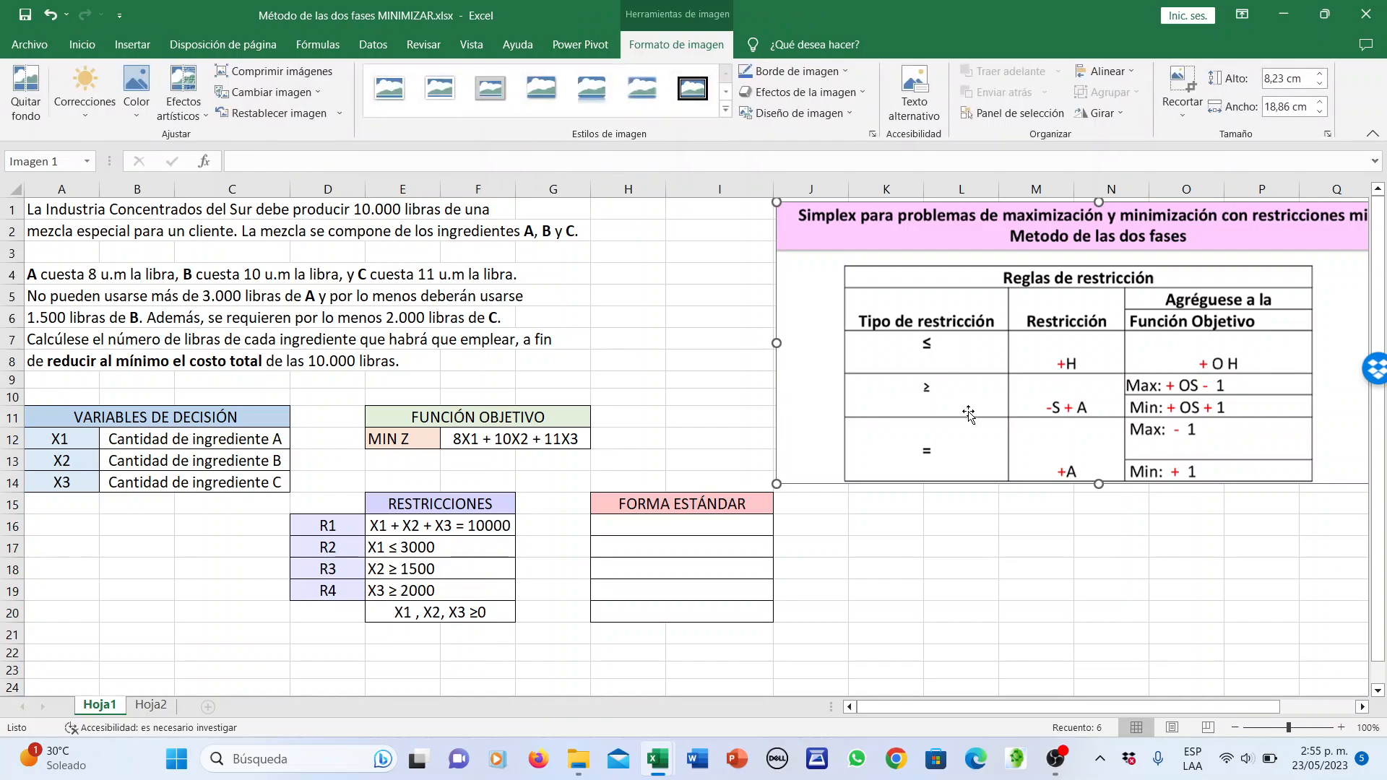
pyautogui.click(501, 525)
pyautogui.hotkey('ctrl', 'c')
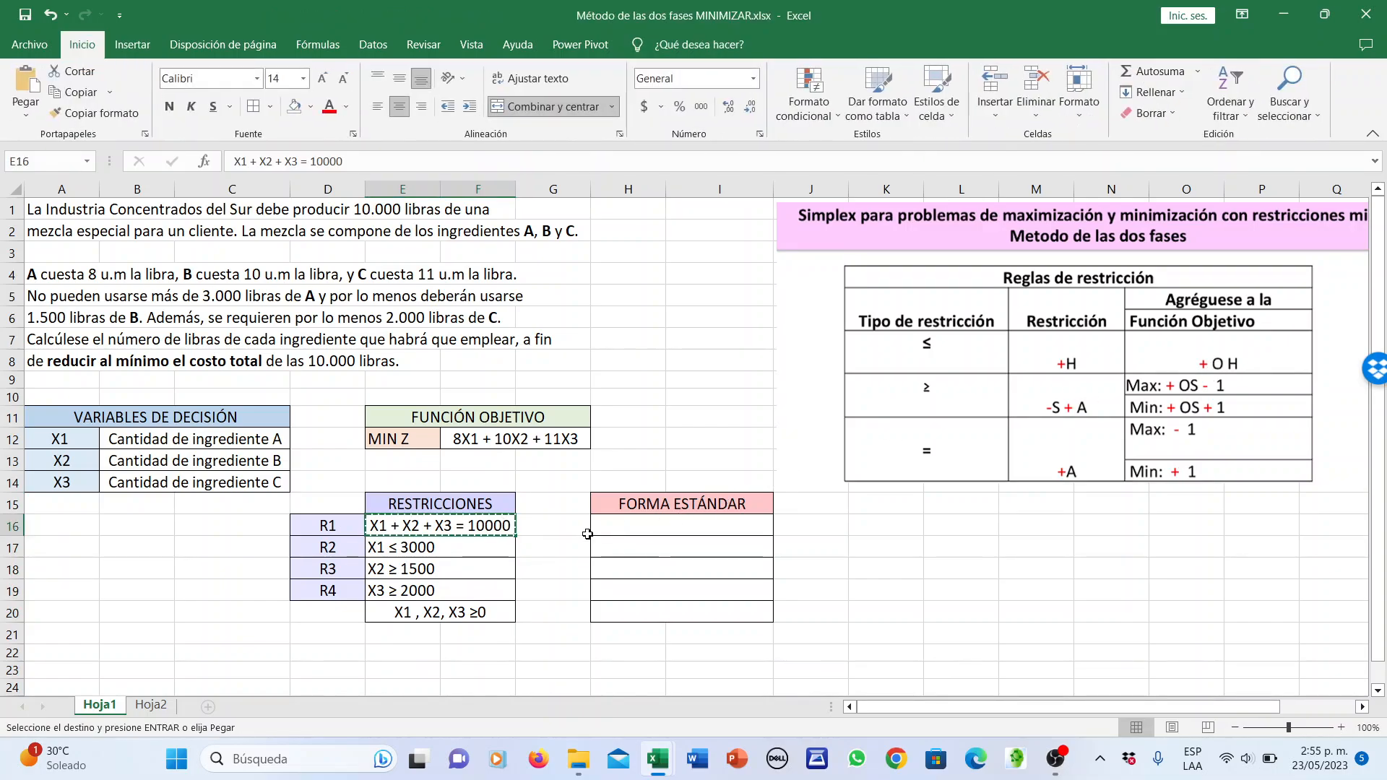
pyautogui.click(692, 525)
pyautogui.hotkey('ctrl', 'v')
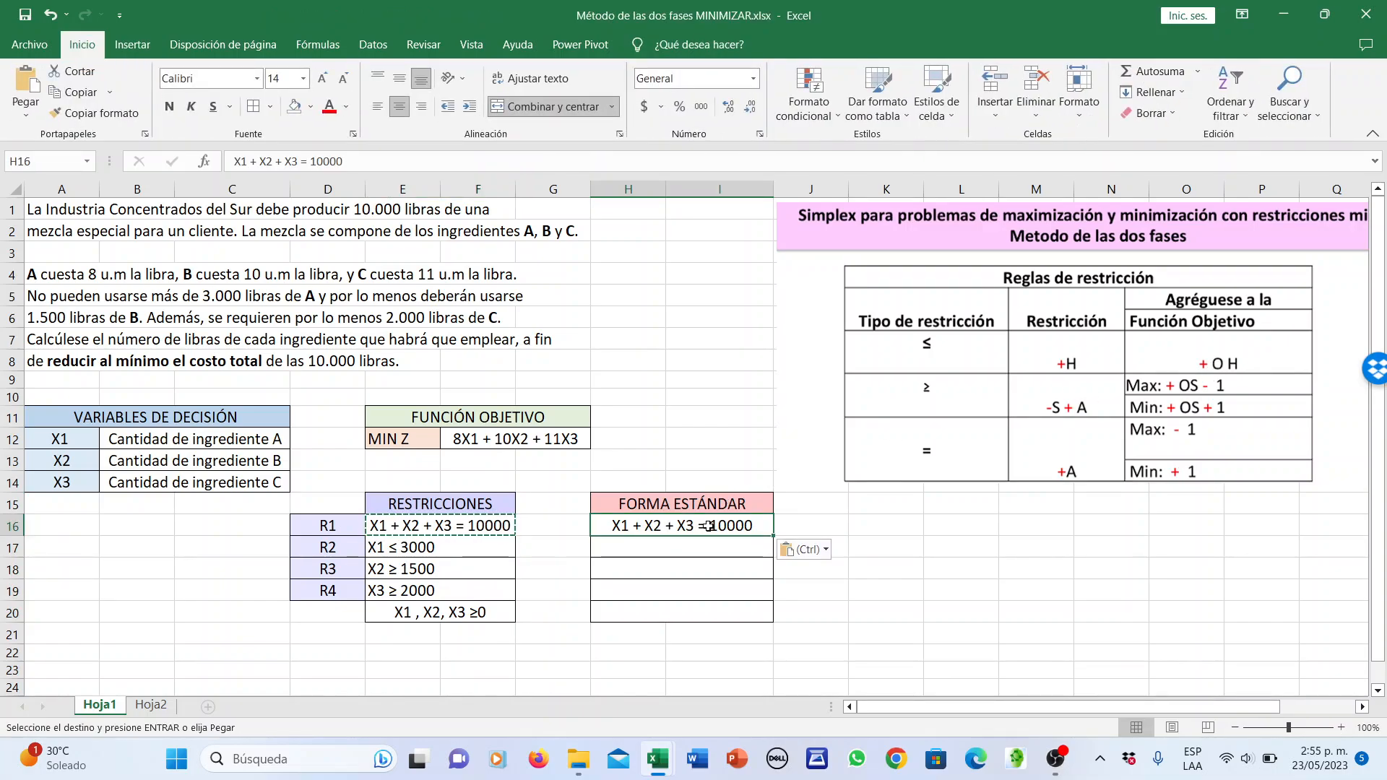
pyautogui.doubleClick(708, 527)
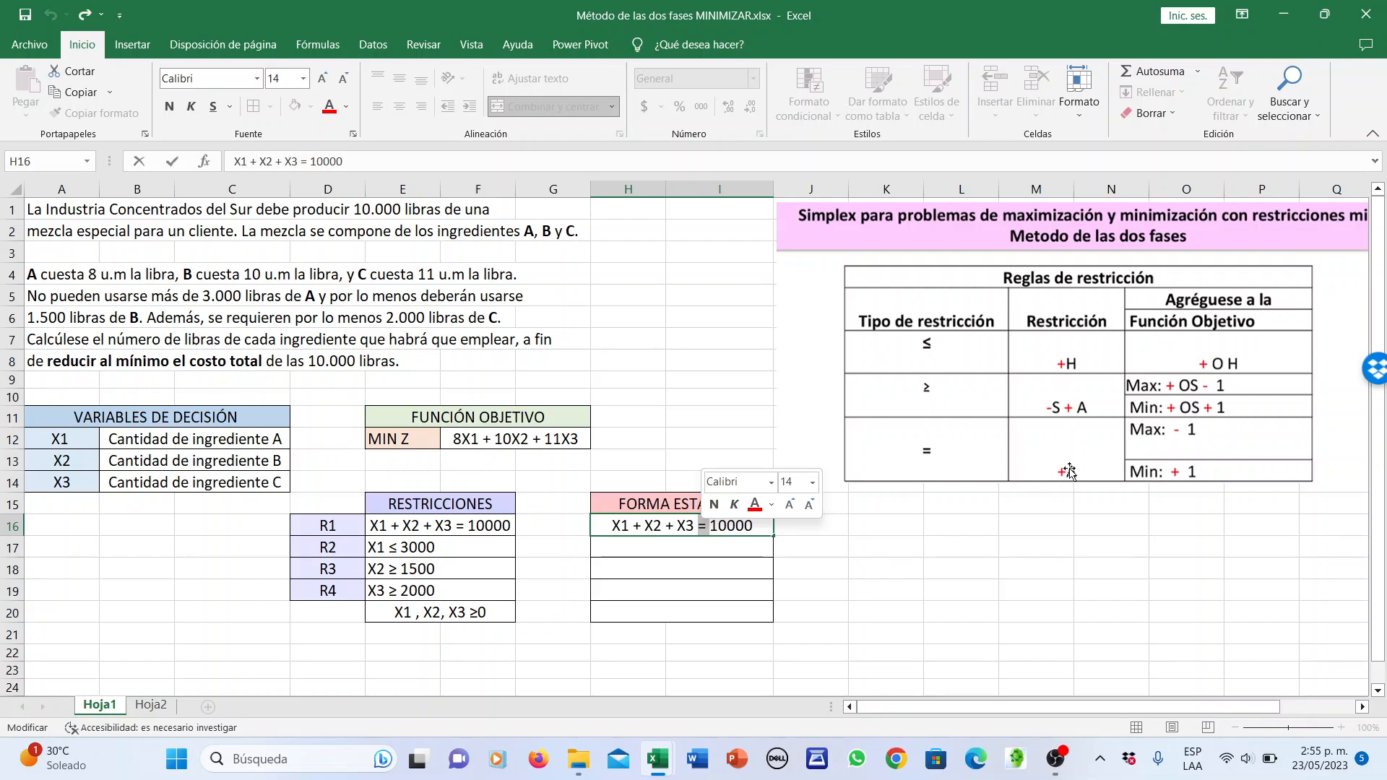
pyautogui.click(694, 528)
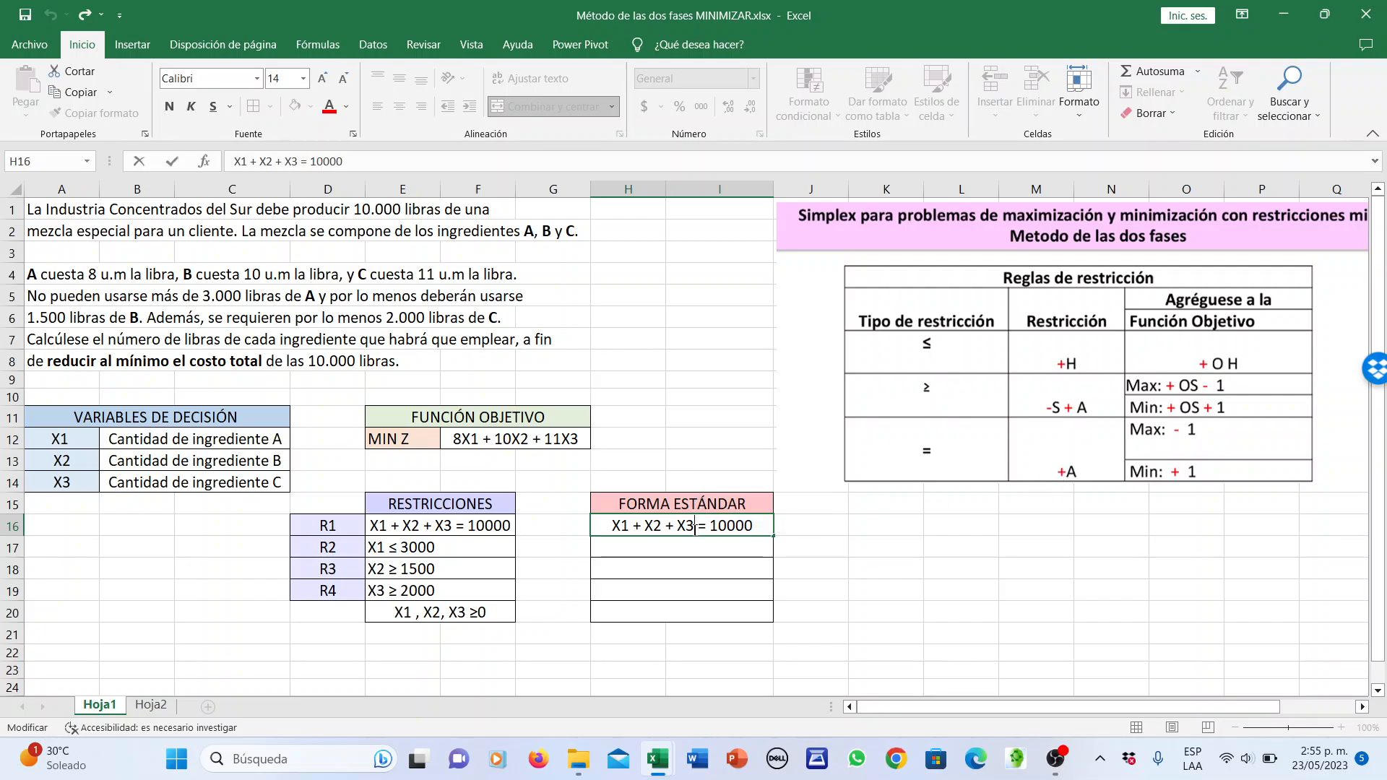
pyautogui.write('+')
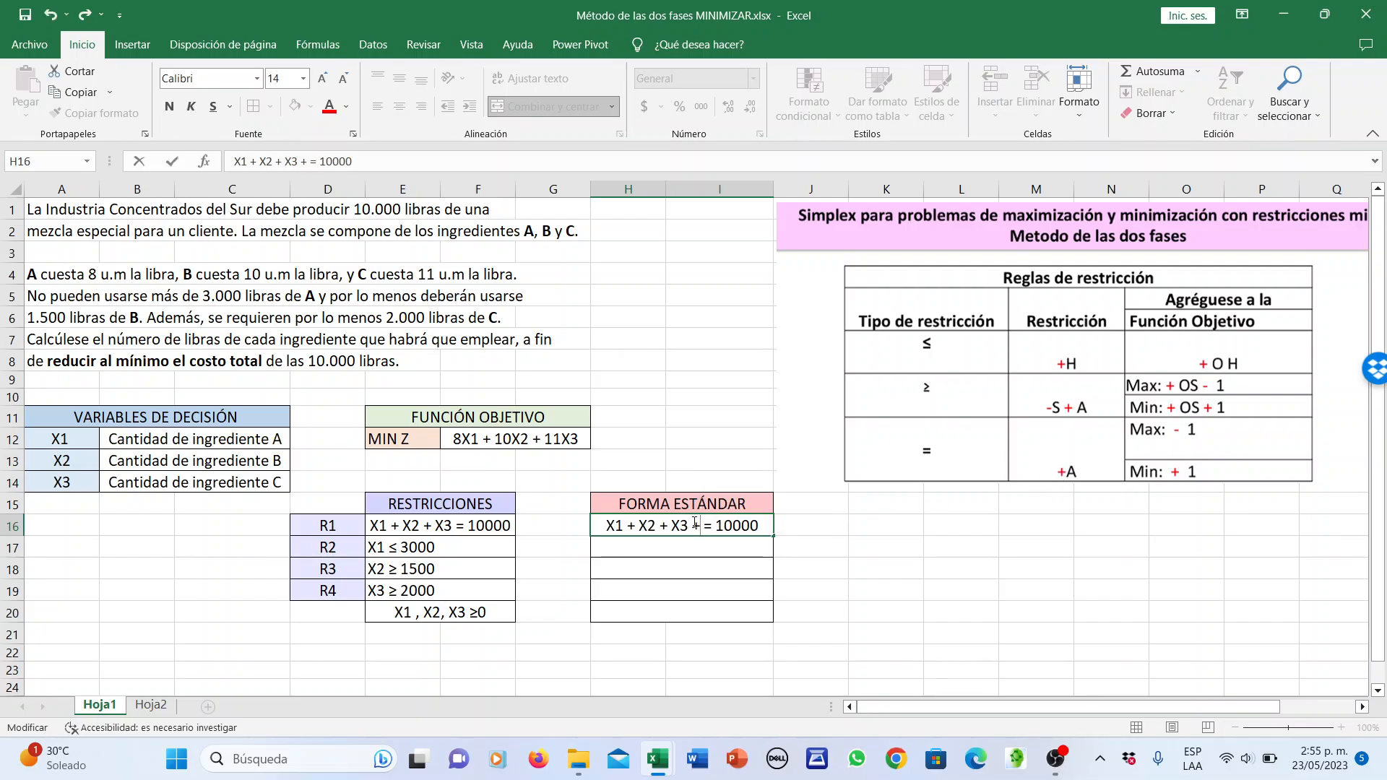
pyautogui.write(' A1')
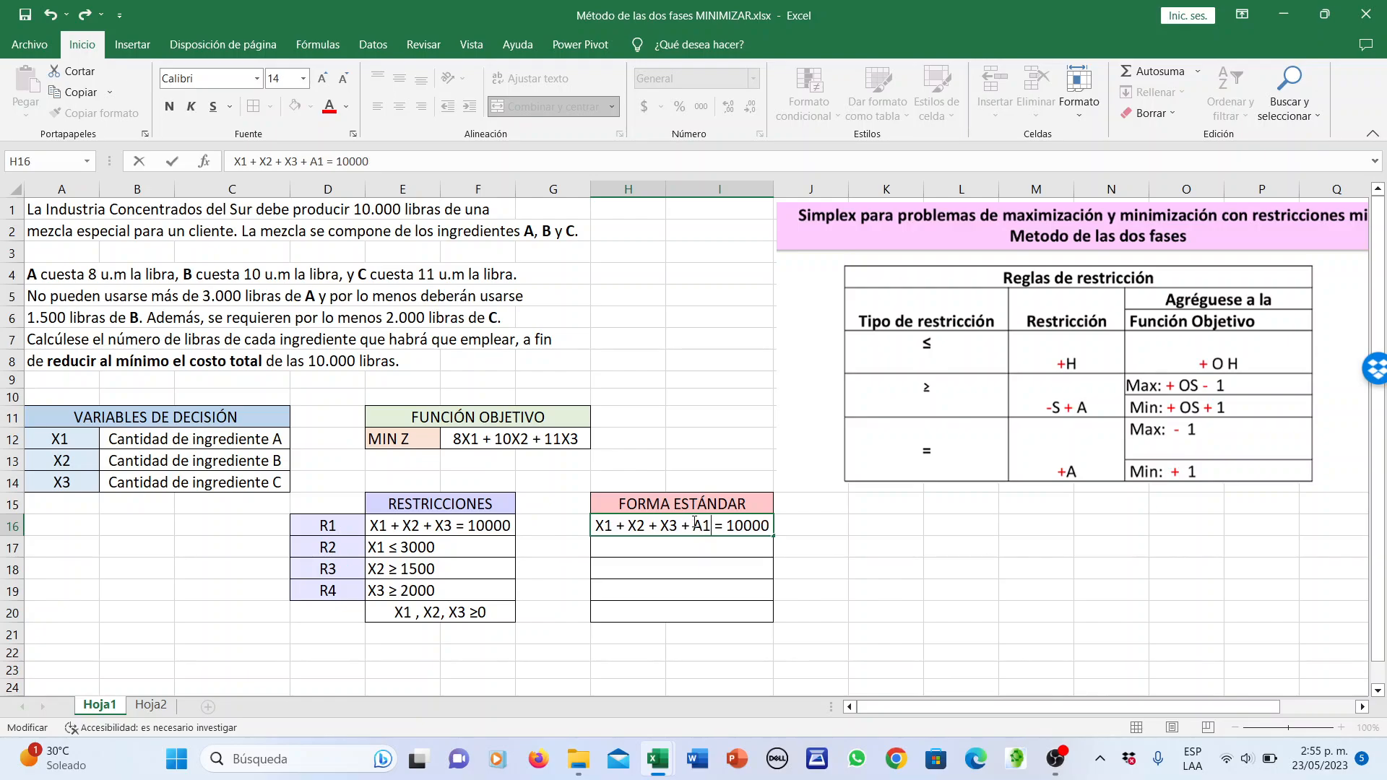
# Copy R2 to the standard form table and convert it to X1 + H1 = 3000 with a slack variable
pyautogui.click(466, 549)
pyautogui.hotkey('ctrl', 'c')
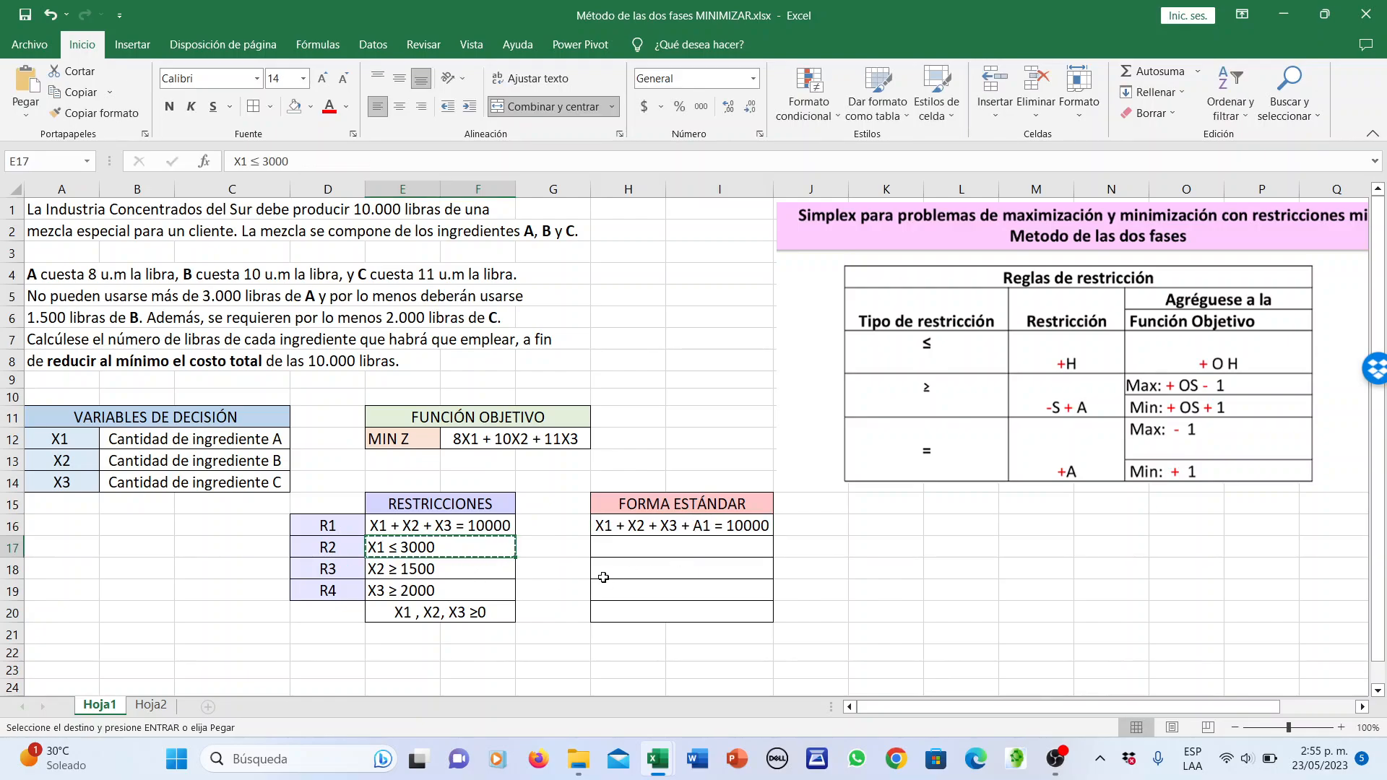
pyautogui.click(639, 549)
pyautogui.hotkey('ctrl', 'v')
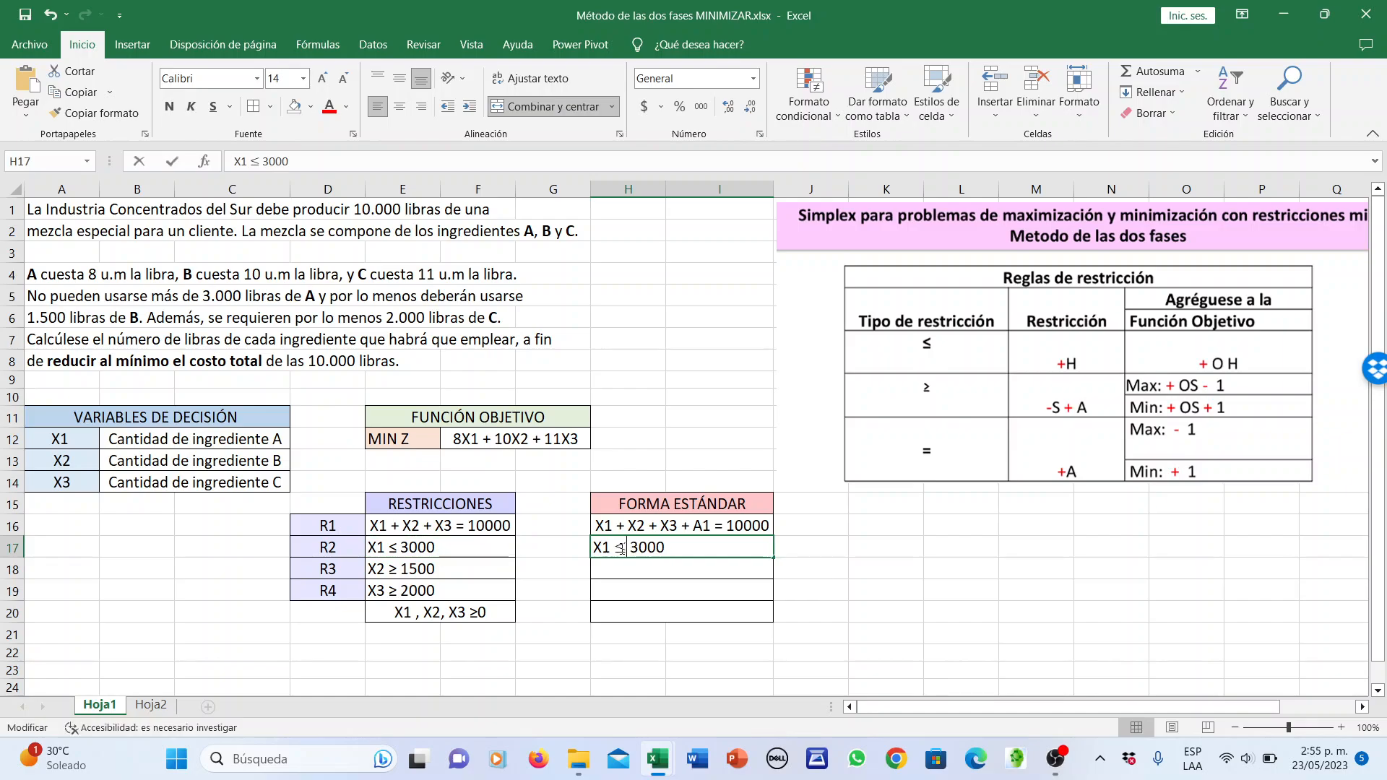
pyautogui.doubleClick(620, 549)
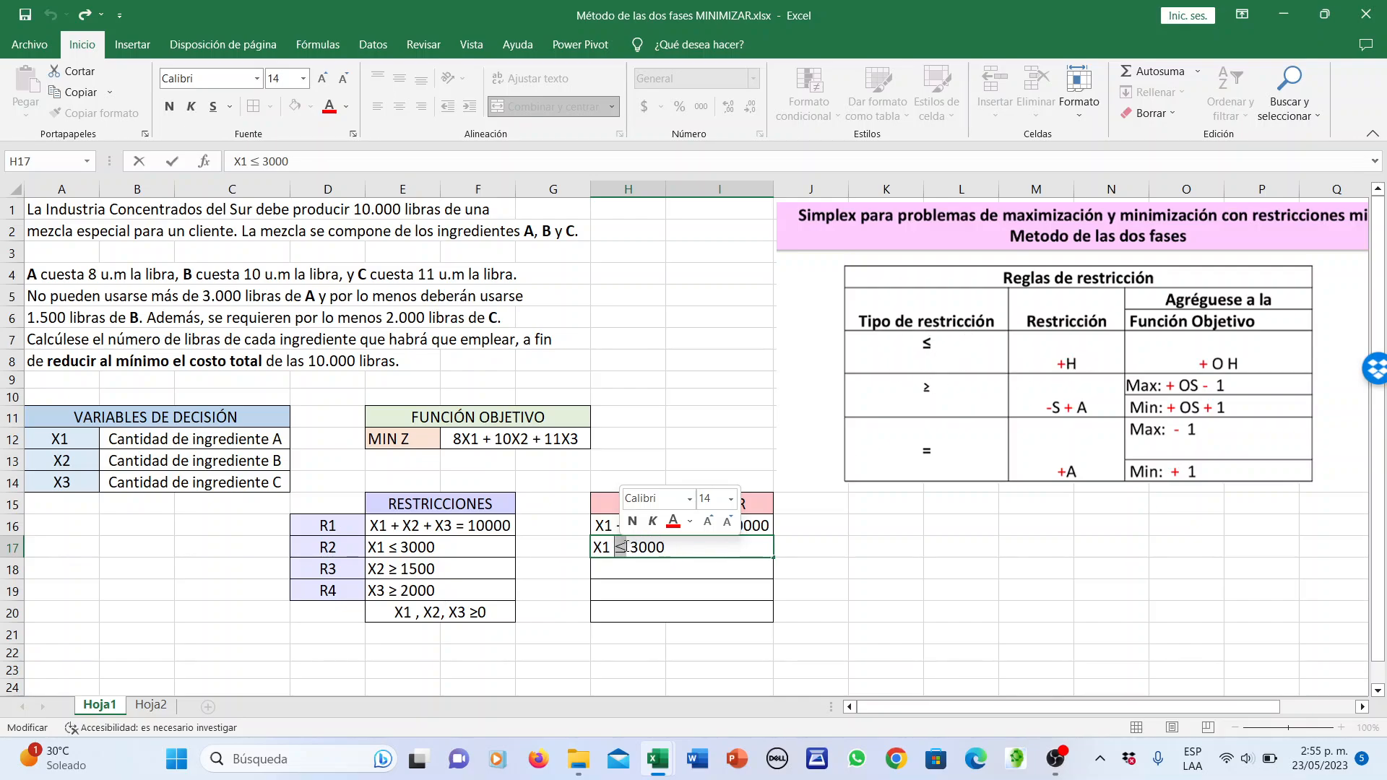
pyautogui.write('+ H1')
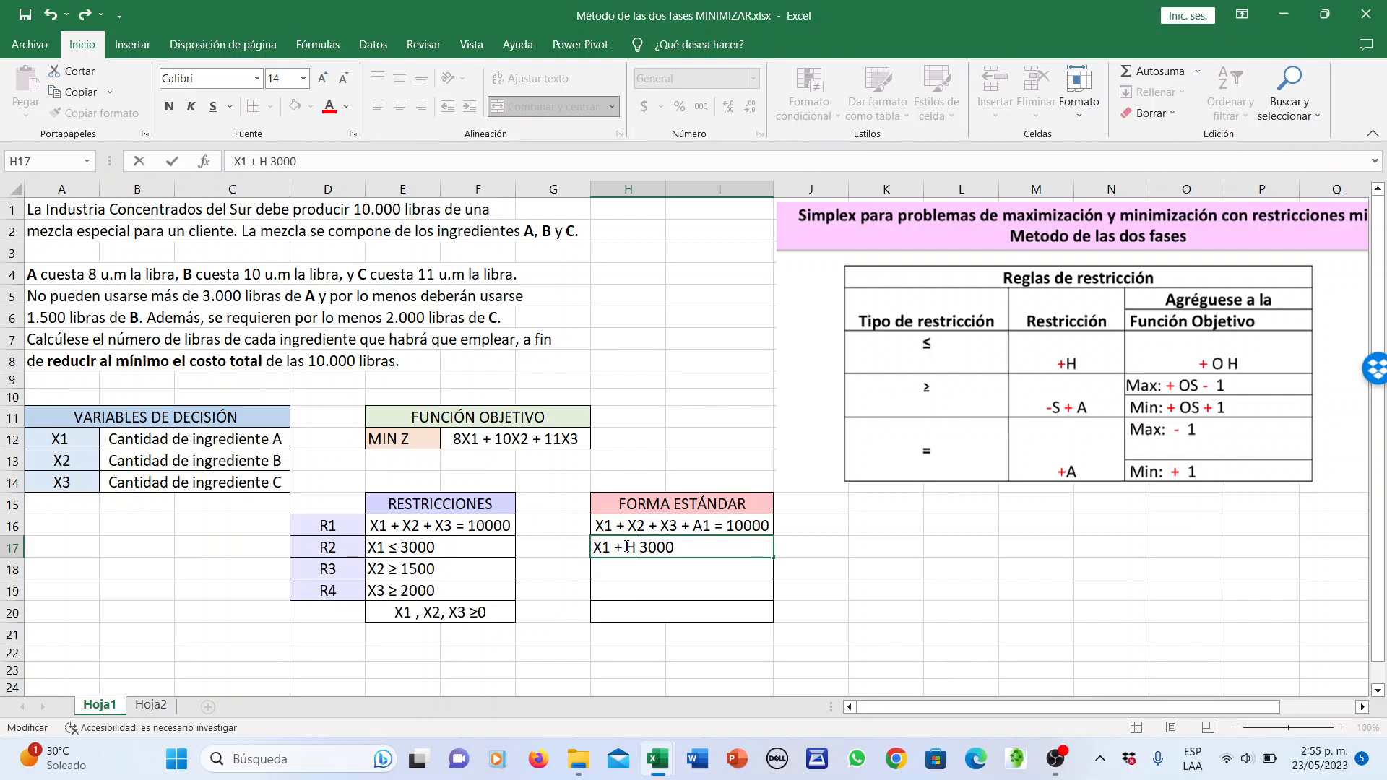
pyautogui.write(' =')
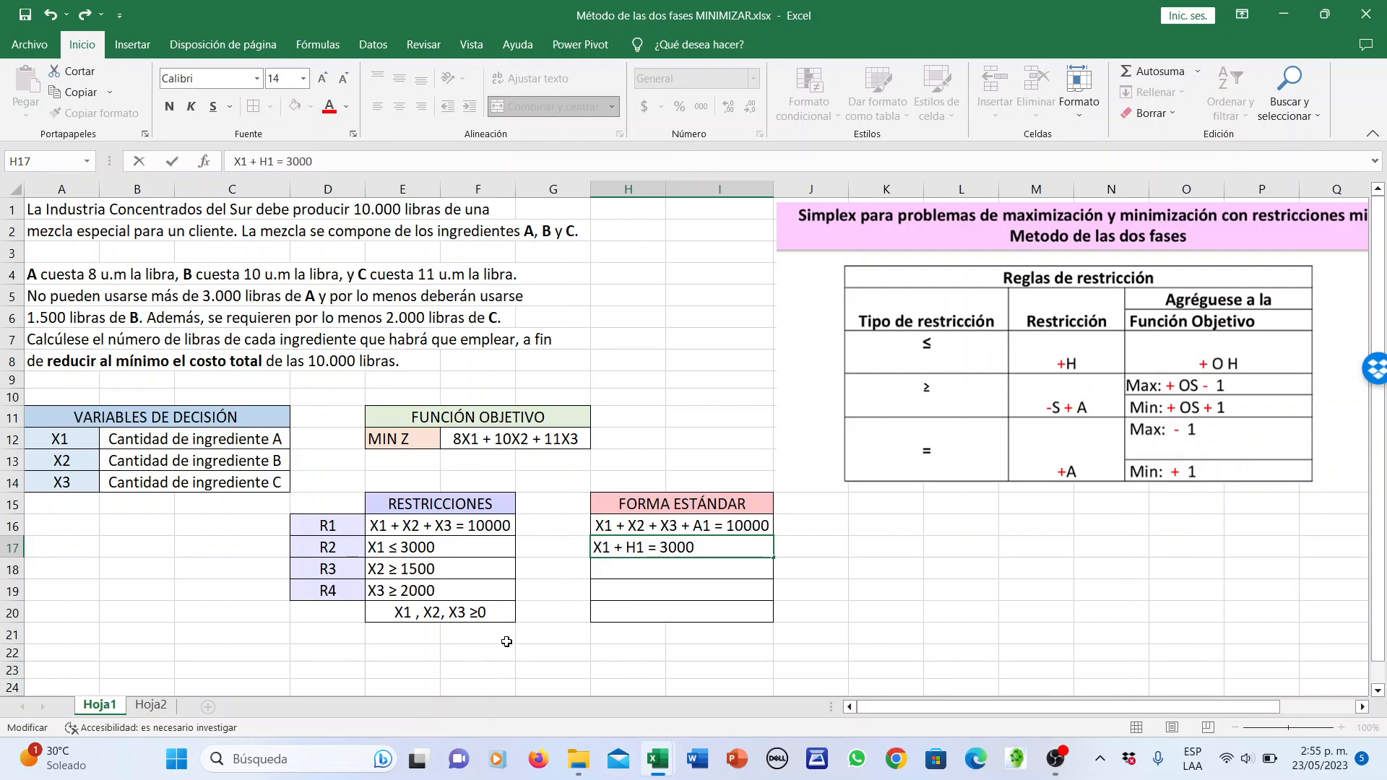
# Copy R3 to the standard form table and convert it to X2 - S1 + A2 = 1500 with surplus and artificial variables
pyautogui.click(498, 564)
pyautogui.hotkey('ctrl', 'c')
pyautogui.click(605, 571)
pyautogui.hotkey('ctrl', 'v')
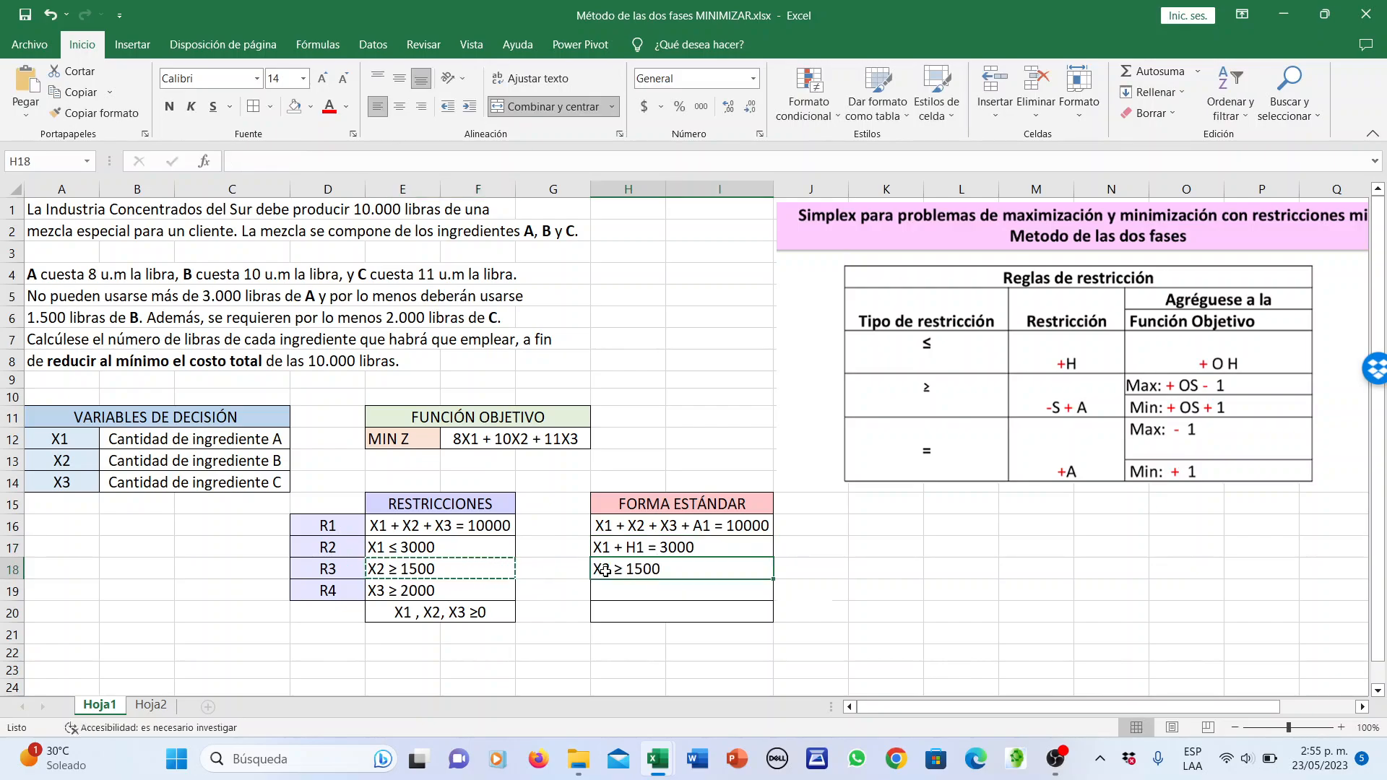
pyautogui.doubleClick(625, 571)
pyautogui.doubleClick(620, 570)
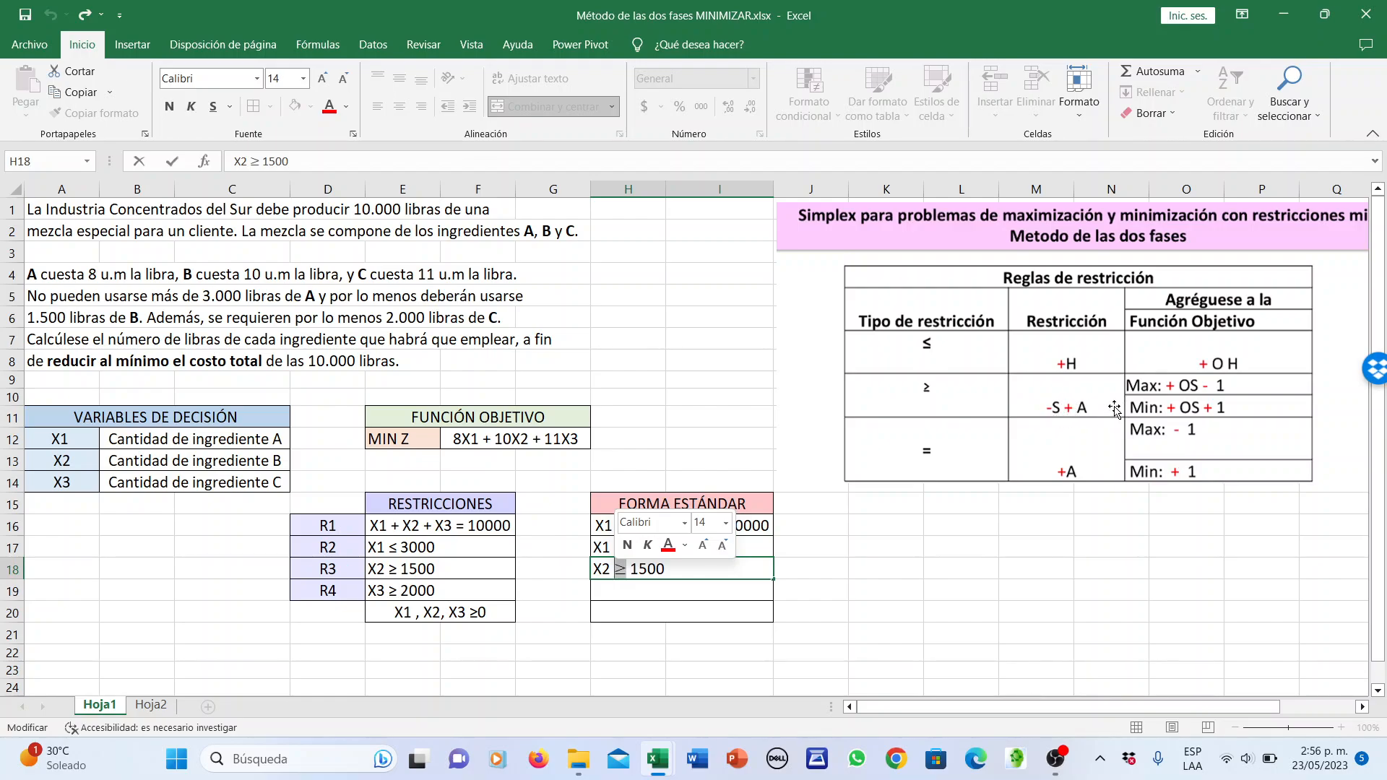
pyautogui.write('- S1')
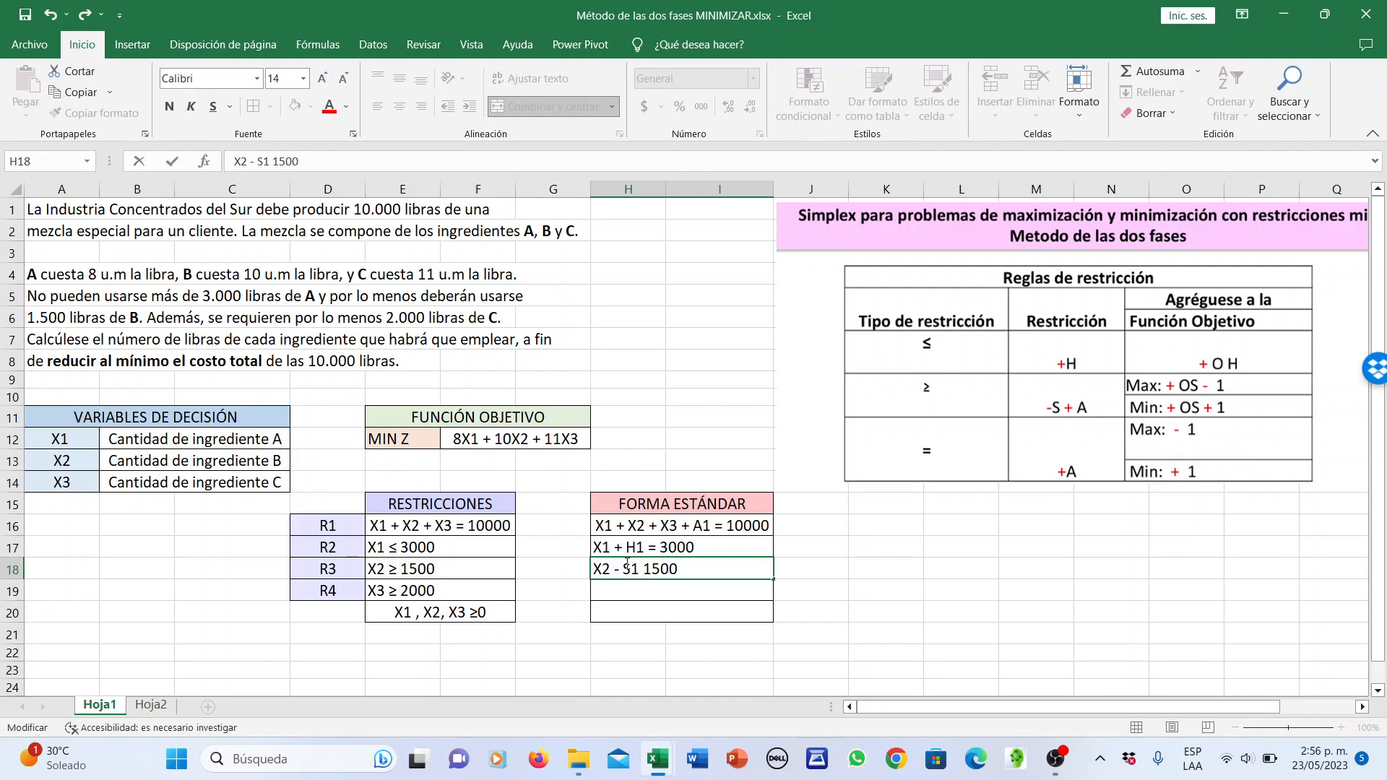
pyautogui.write(' + A2 =')
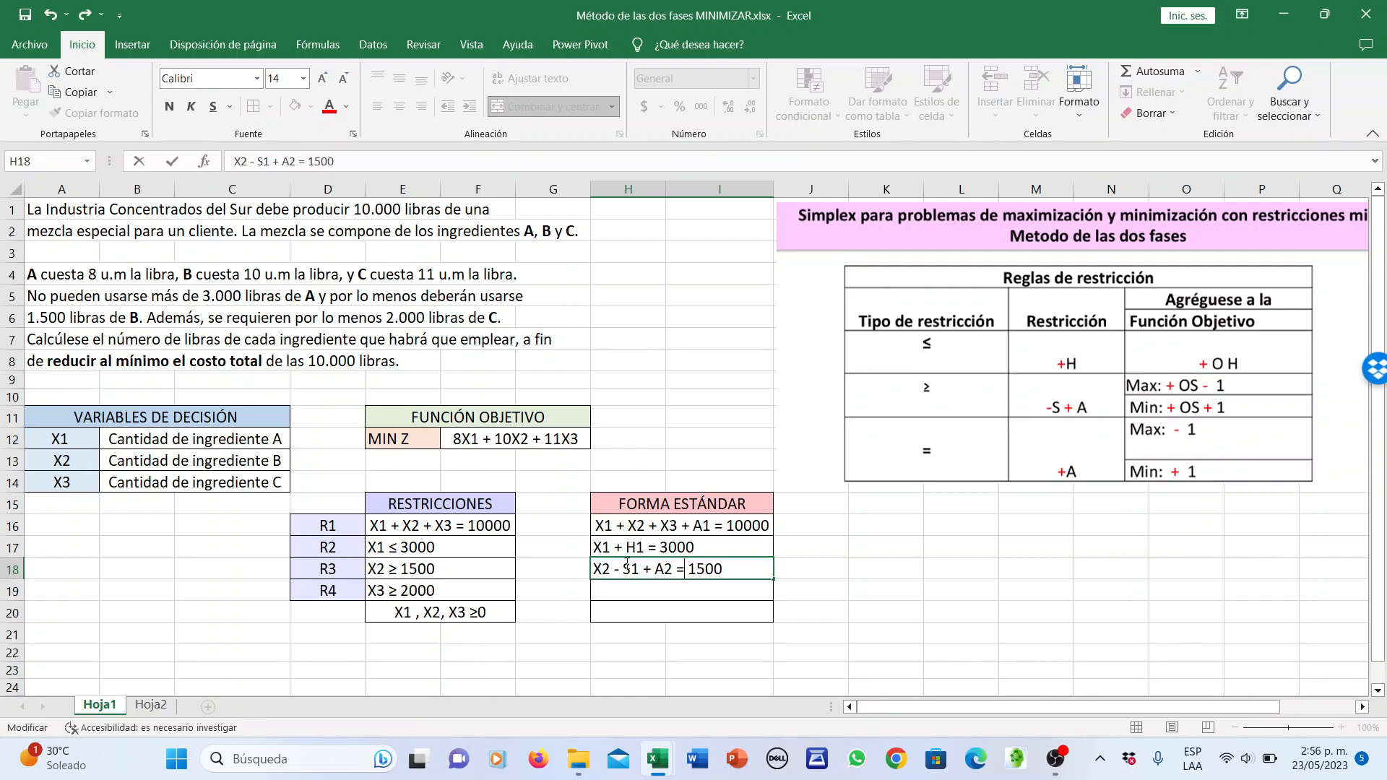
# Copy R4 to the standard form table and convert it to X3 - S2 + A3 = 2000 with surplus and artificial variables
pyautogui.click(493, 586)
pyautogui.hotkey('ctrl', 'c')
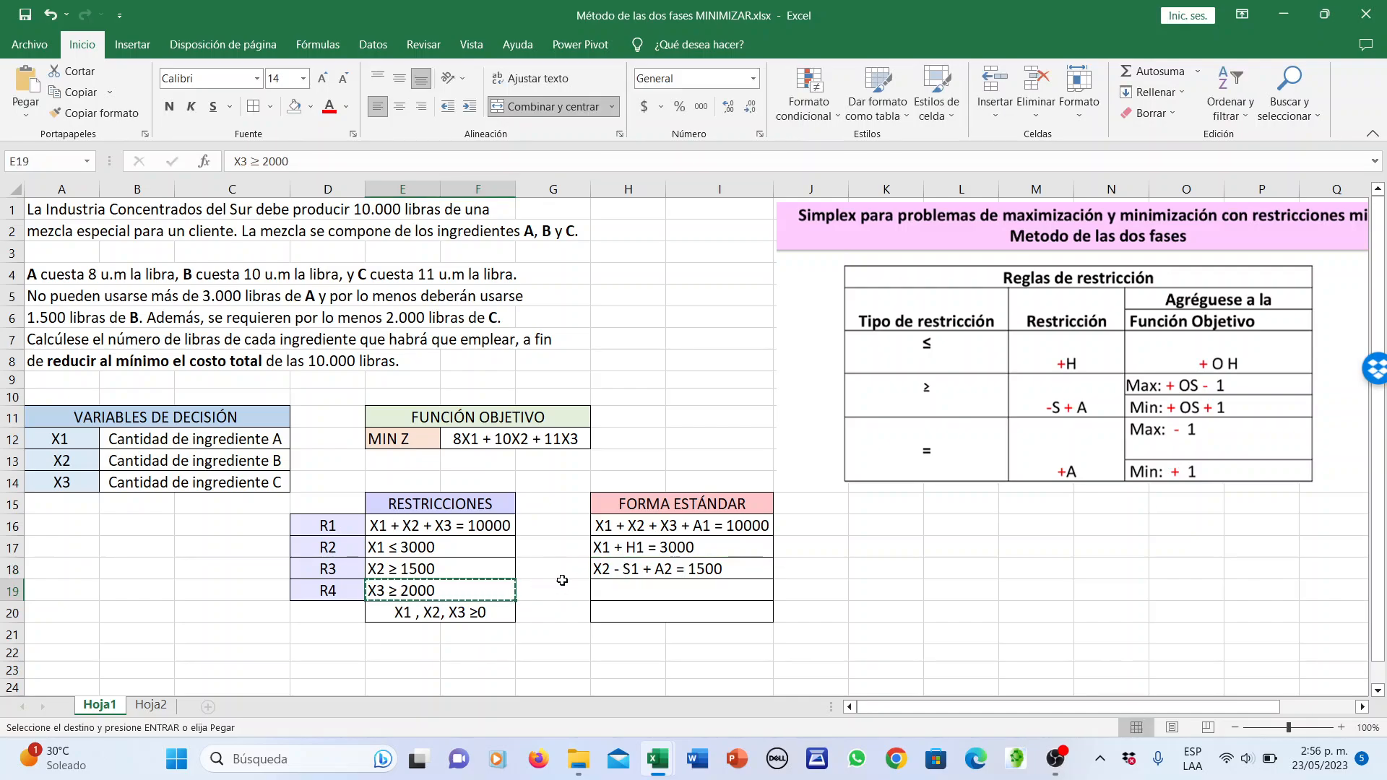
pyautogui.click(610, 589)
pyautogui.hotkey('ctrl', 'v')
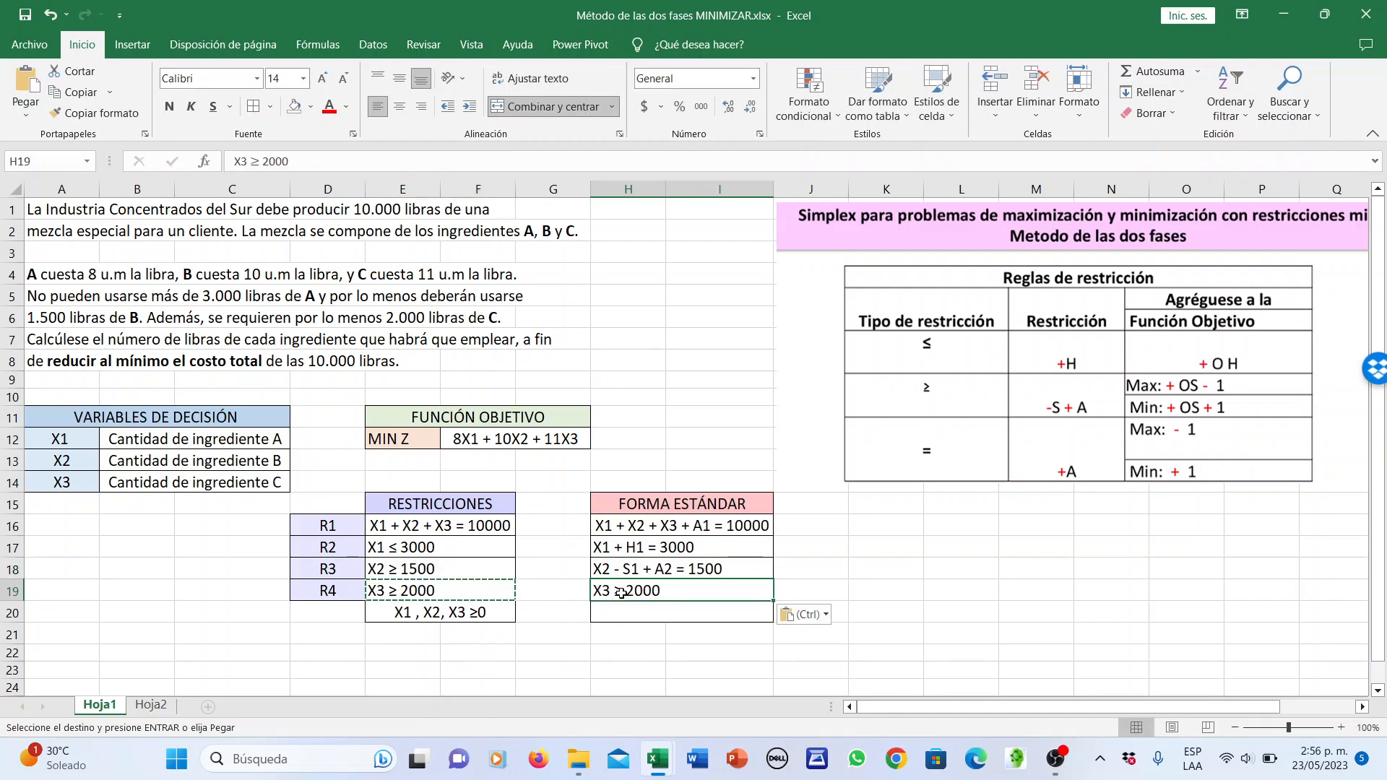
pyautogui.doubleClick(622, 594)
pyautogui.moveTo(622, 594); pyautogui.dragTo(618, 593)
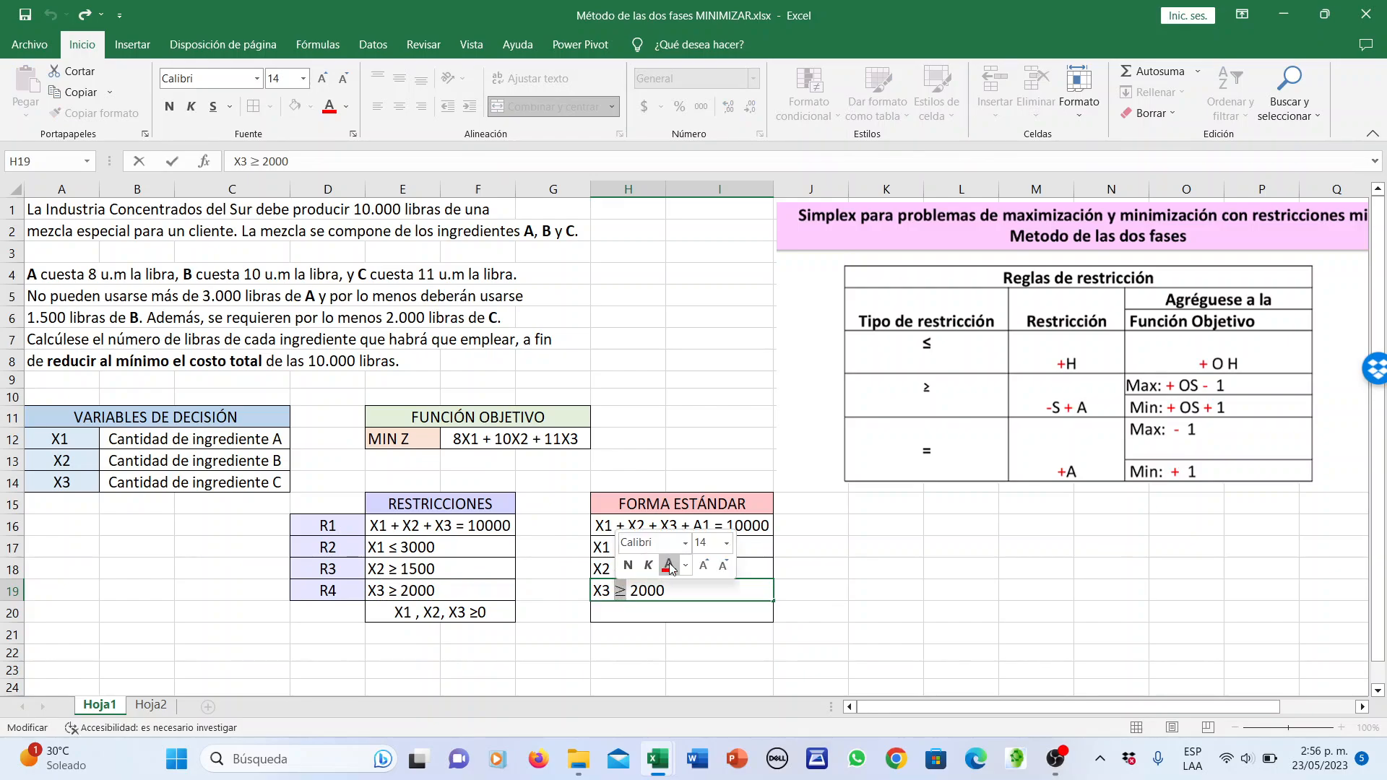
pyautogui.write('- S2 +')
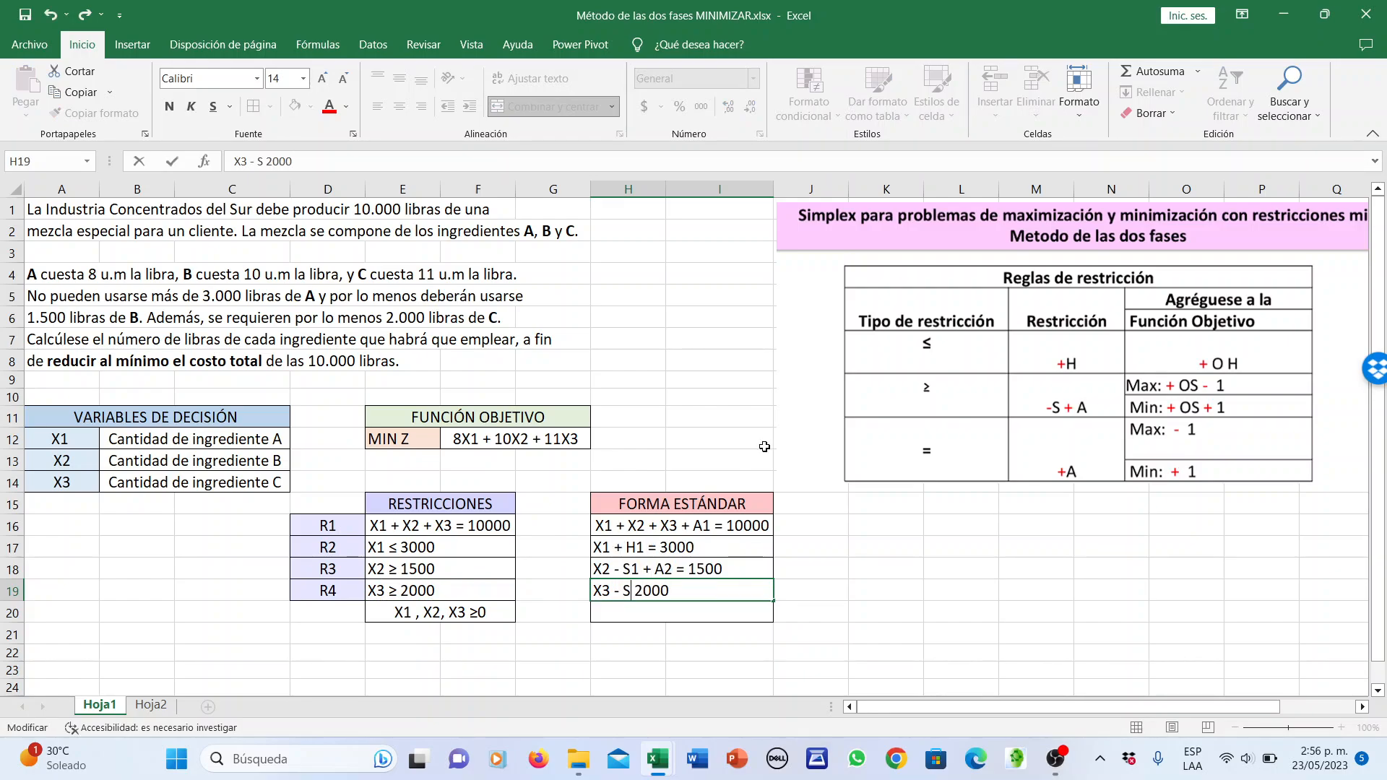
pyautogui.write(' A3 =')
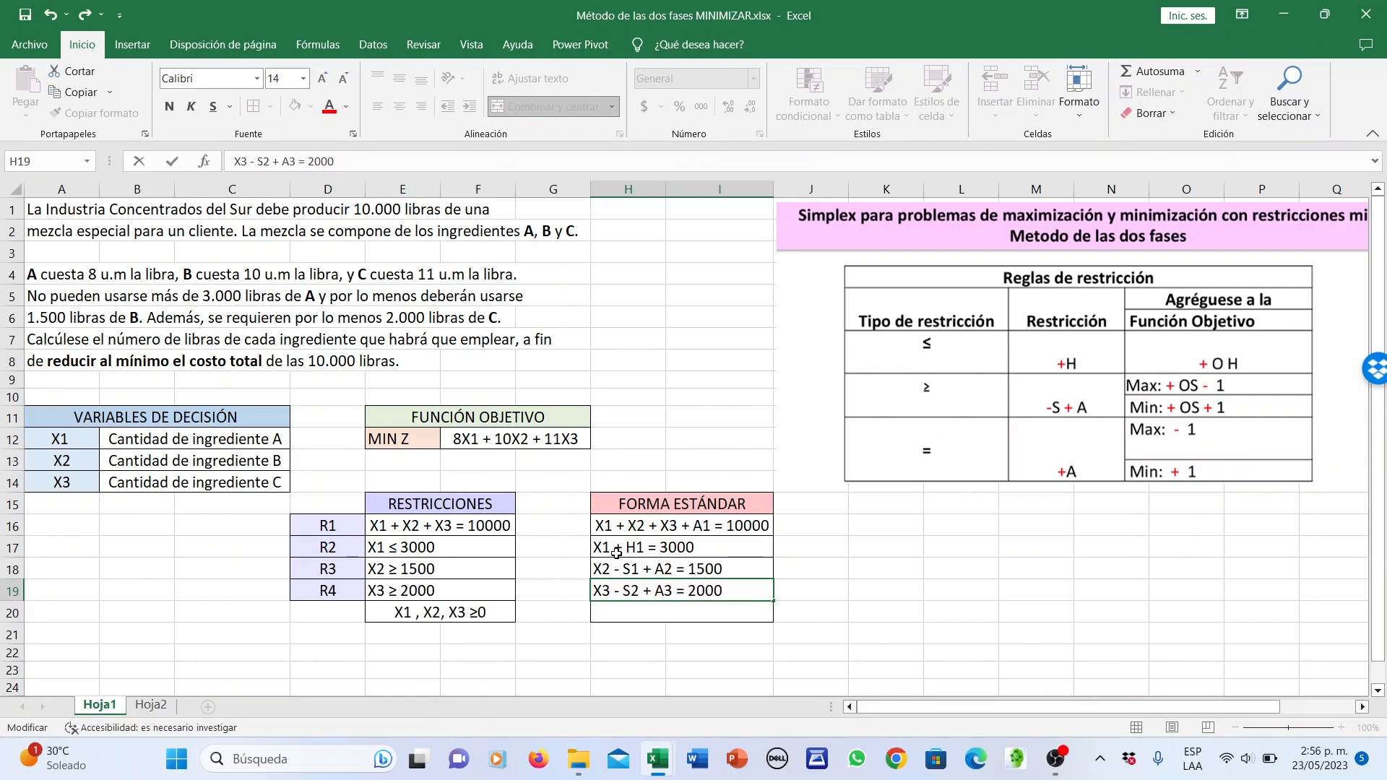
# Copy the non-negativity condition into the last row of the standard form table
pyautogui.click(481, 614)
pyautogui.hotkey('ctrl', 'c')
pyautogui.click(654, 612)
pyautogui.hotkey('ctrl', 'v')
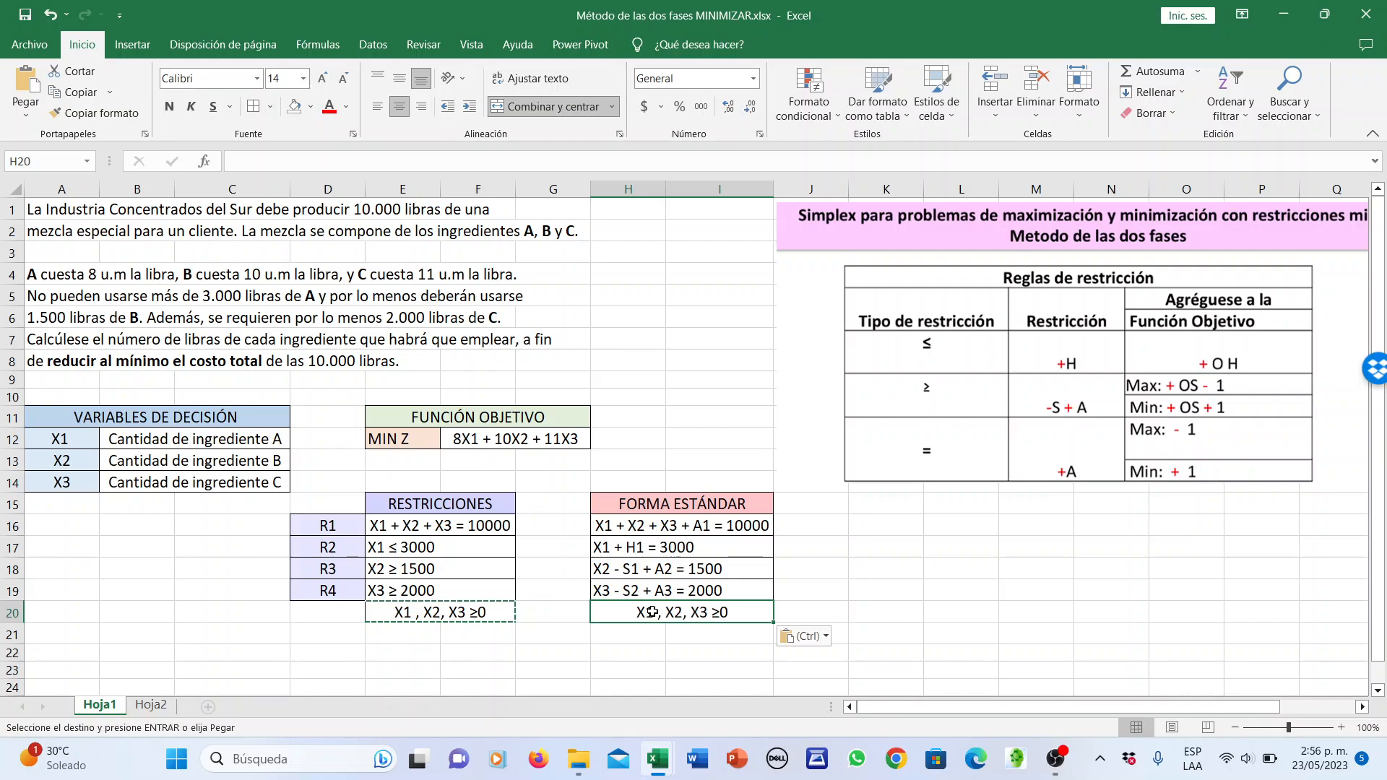
# Copy the objective function block to cell D12 of sheet Hoja2, below the iteration table, and return to Hoja1
pyautogui.moveTo(388, 417); pyautogui.dragTo(524, 429)
pyautogui.hotkey('ctrl', 'c')
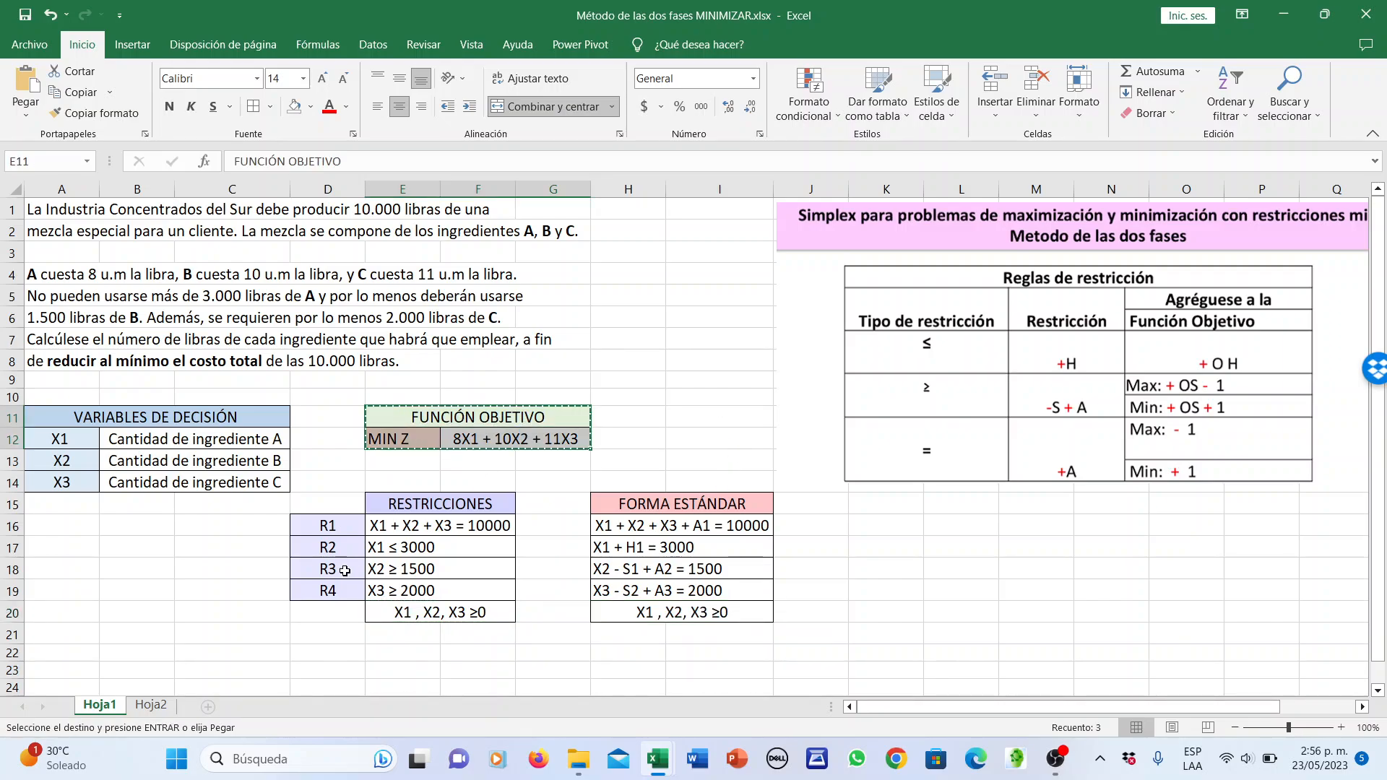
pyautogui.click(151, 706)
pyautogui.click(301, 423)
pyautogui.hotkey('ctrl', 'v')
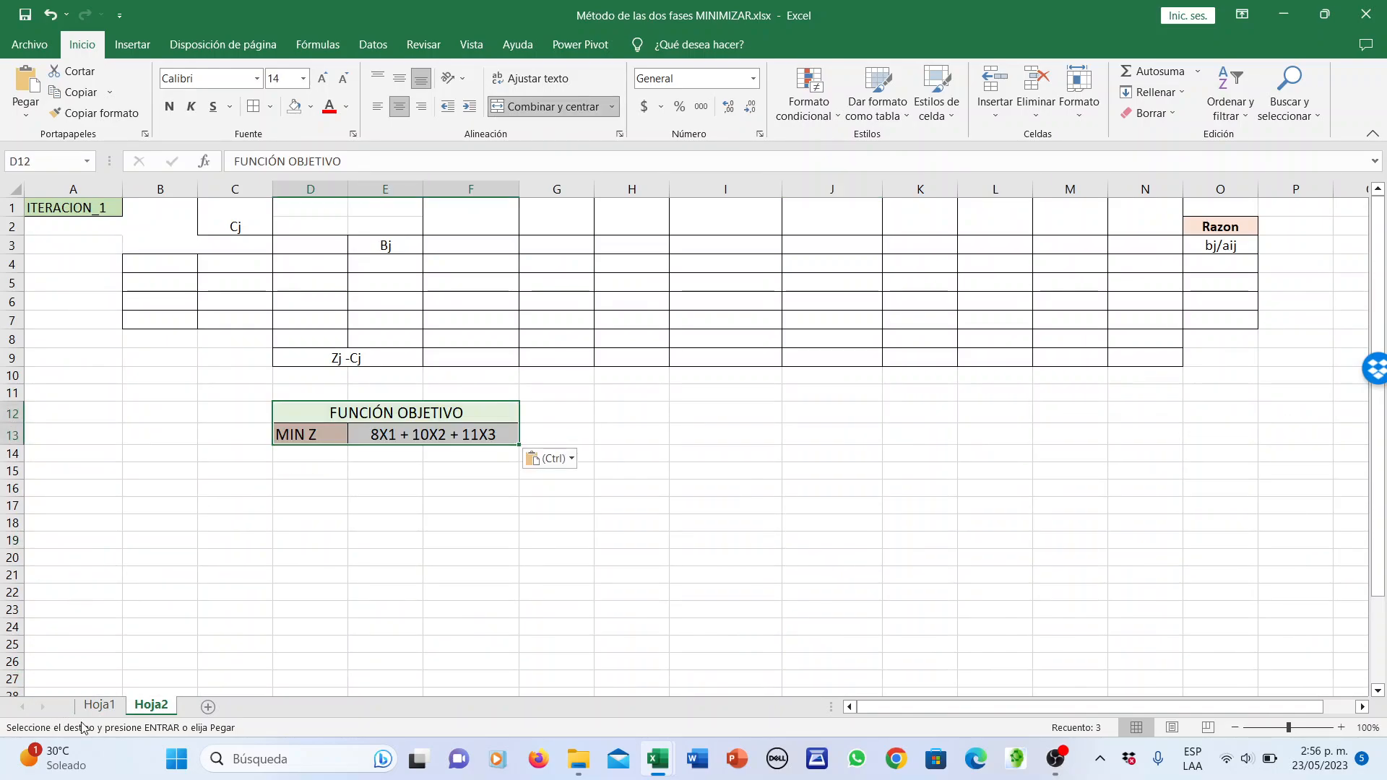
pyautogui.click(99, 706)
pyautogui.moveTo(672, 505); pyautogui.dragTo(601, 596)
pyautogui.hotkey('ctrl', 'v')
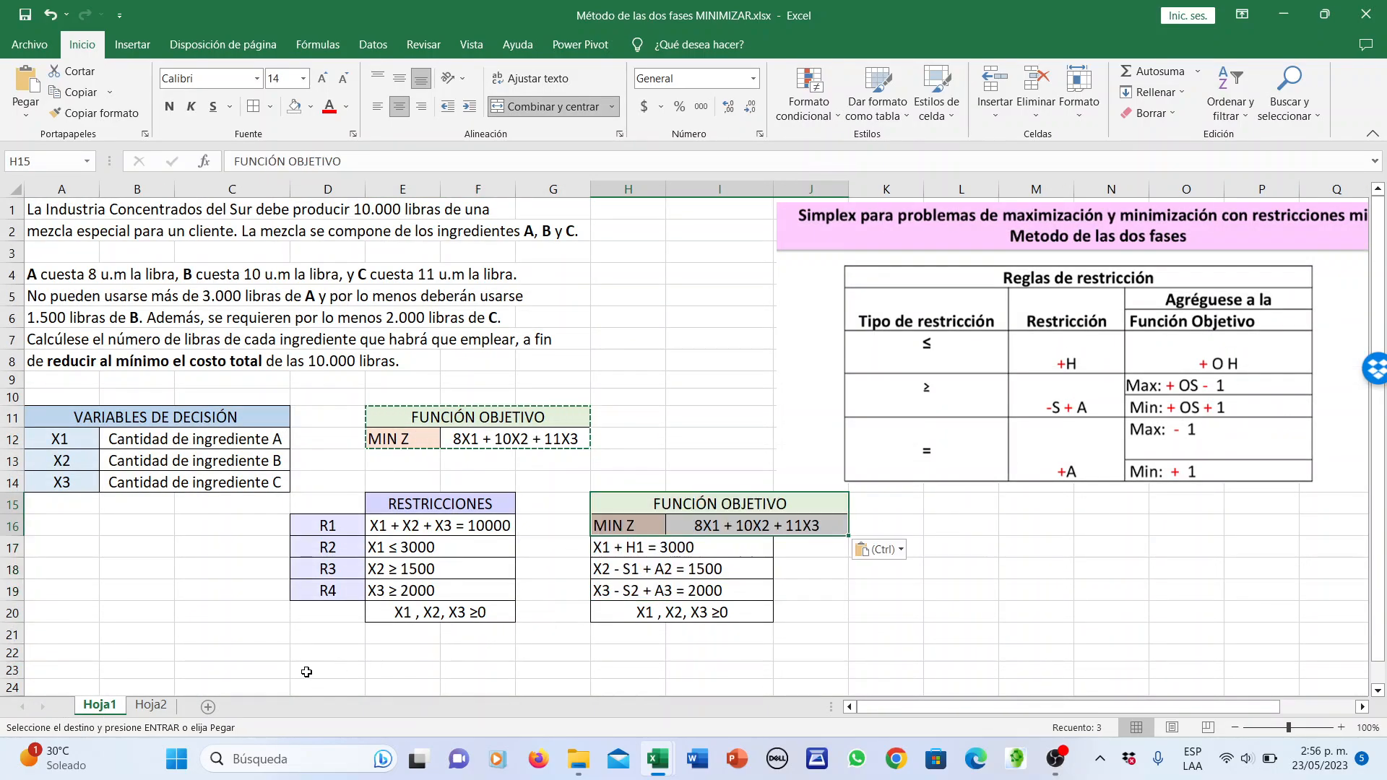
pyautogui.click(50, 14)
# Copy the standard form heading and its four equations from Hoja1 to cell H13 of Hoja2
pyautogui.moveTo(598, 505); pyautogui.dragTo(691, 586)
pyautogui.click(150, 704)
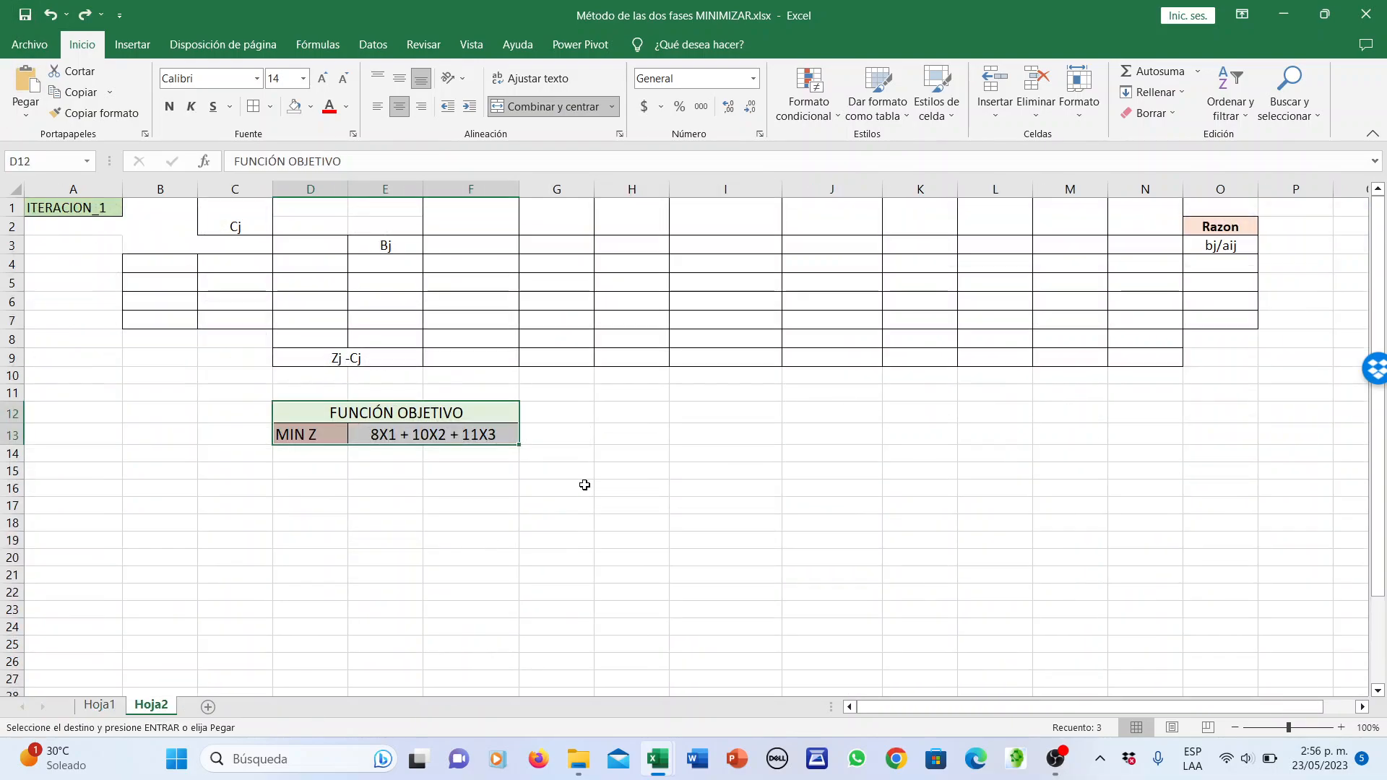
pyautogui.click(648, 432)
pyautogui.hotkey('ctrl', 'v')
pyautogui.click(858, 409)
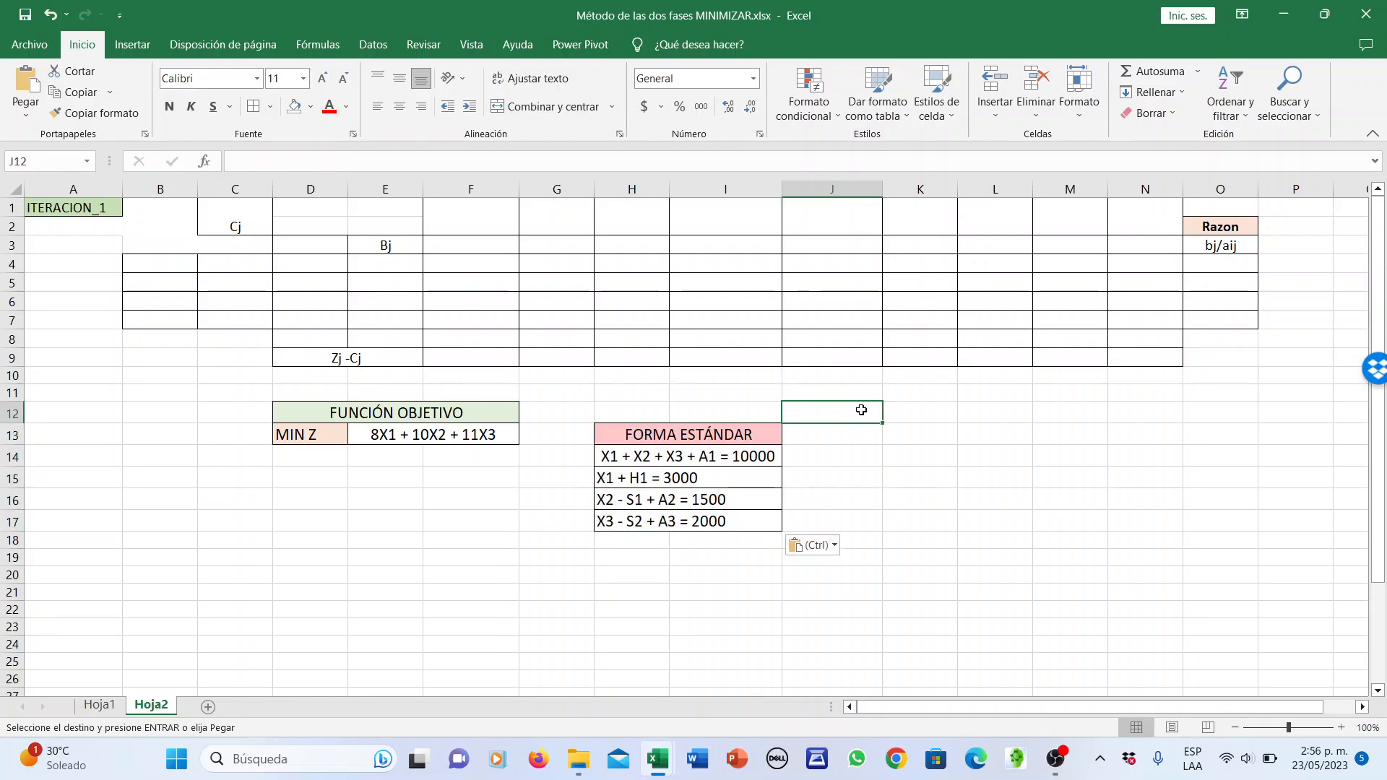
# Enter the decision variable headings X1, X2 and X3 in cells F3 to H3 of the iteration table
pyautogui.click(465, 243)
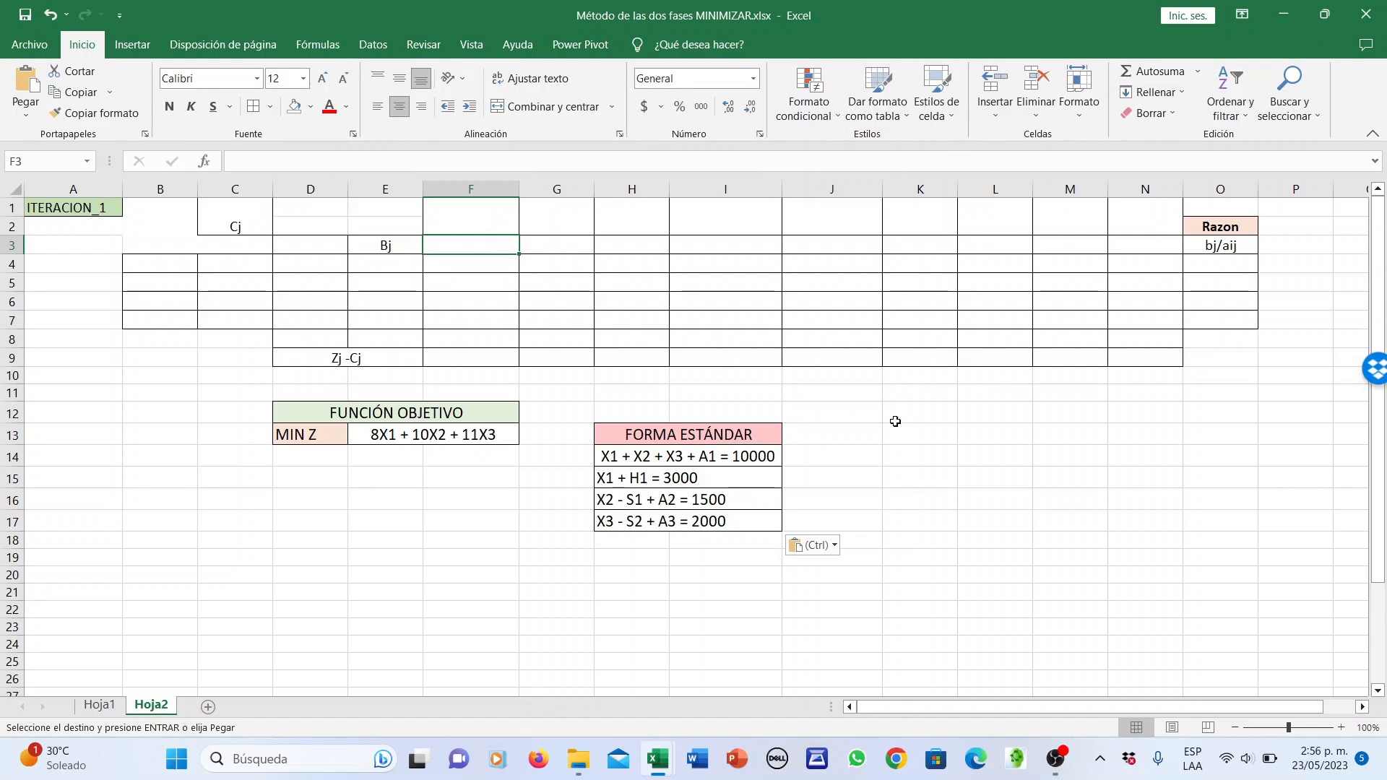
pyautogui.write('X1')
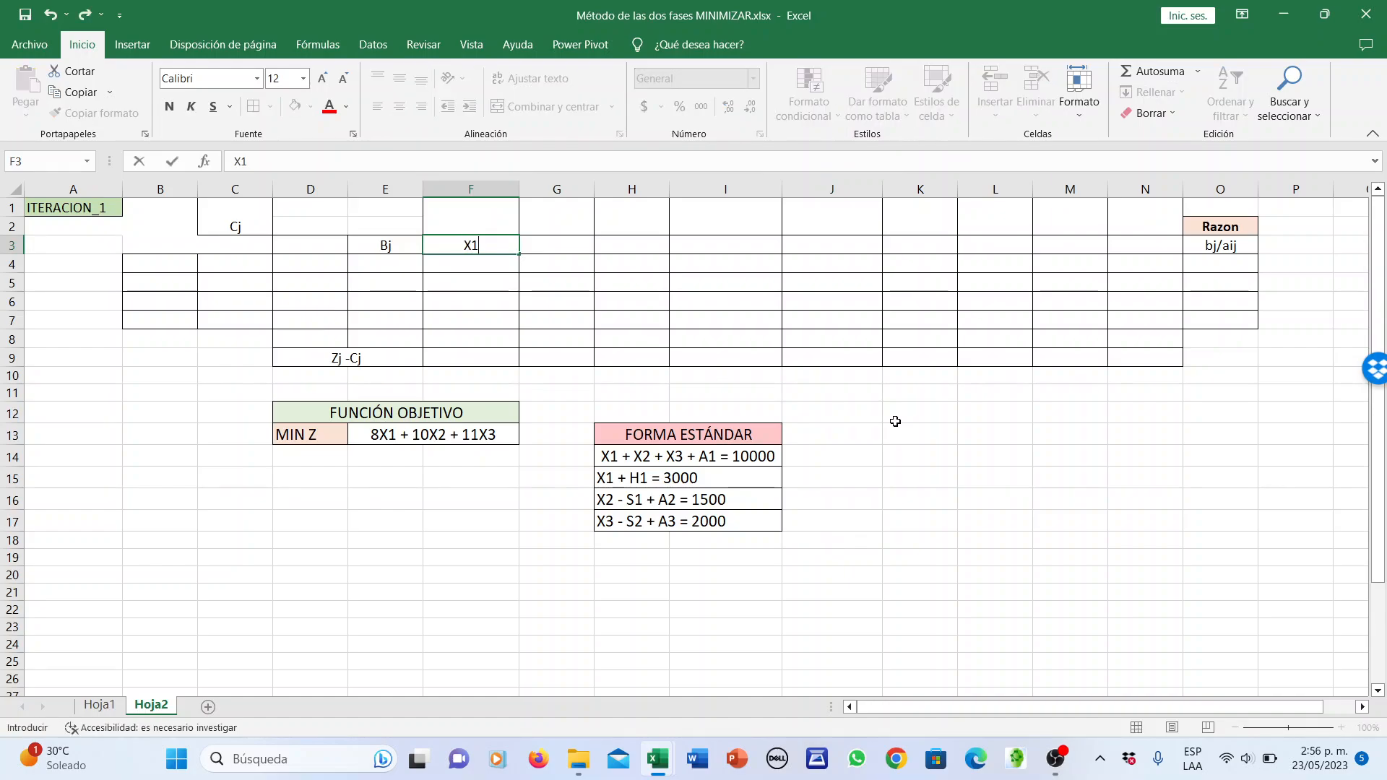
pyautogui.press('Tab')
pyautogui.write('X2')
pyautogui.press('Tab')
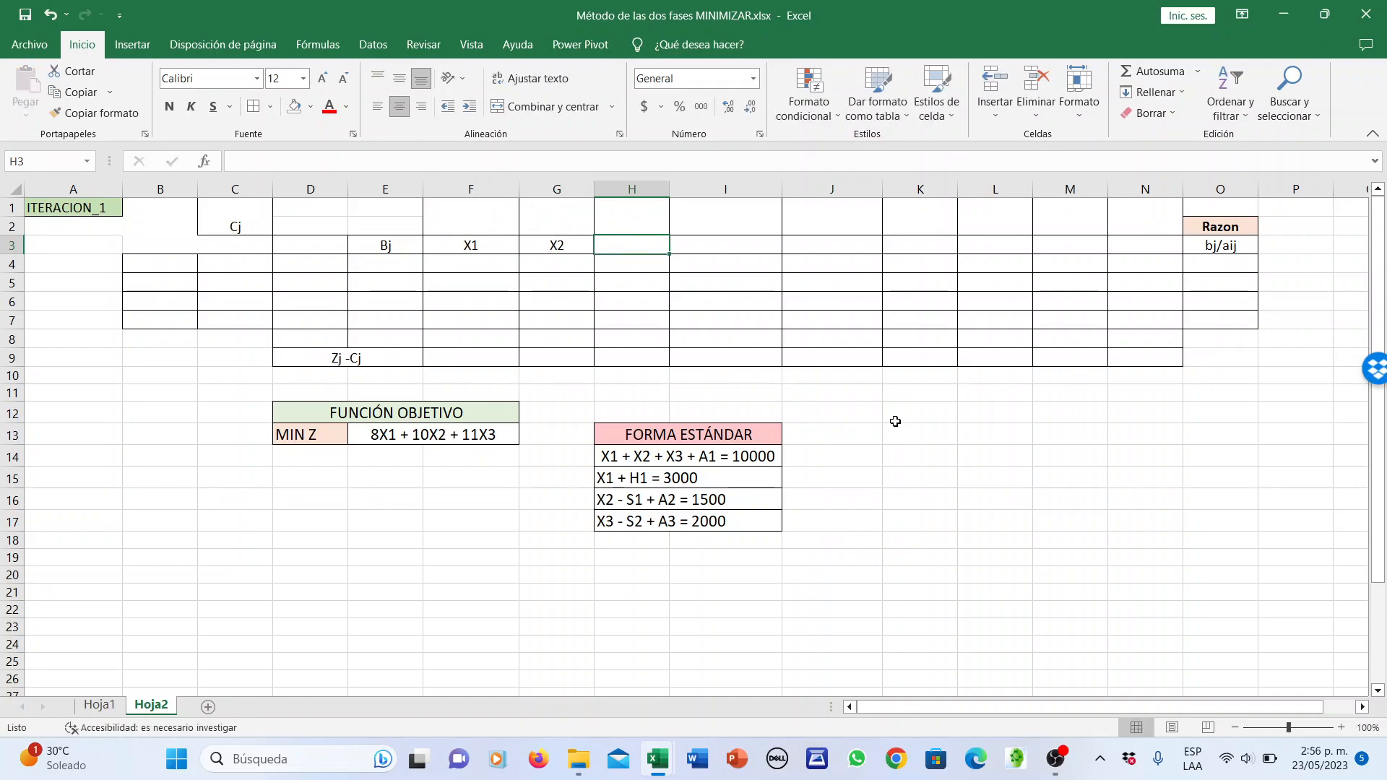
pyautogui.write('X3')
pyautogui.press('Tab')
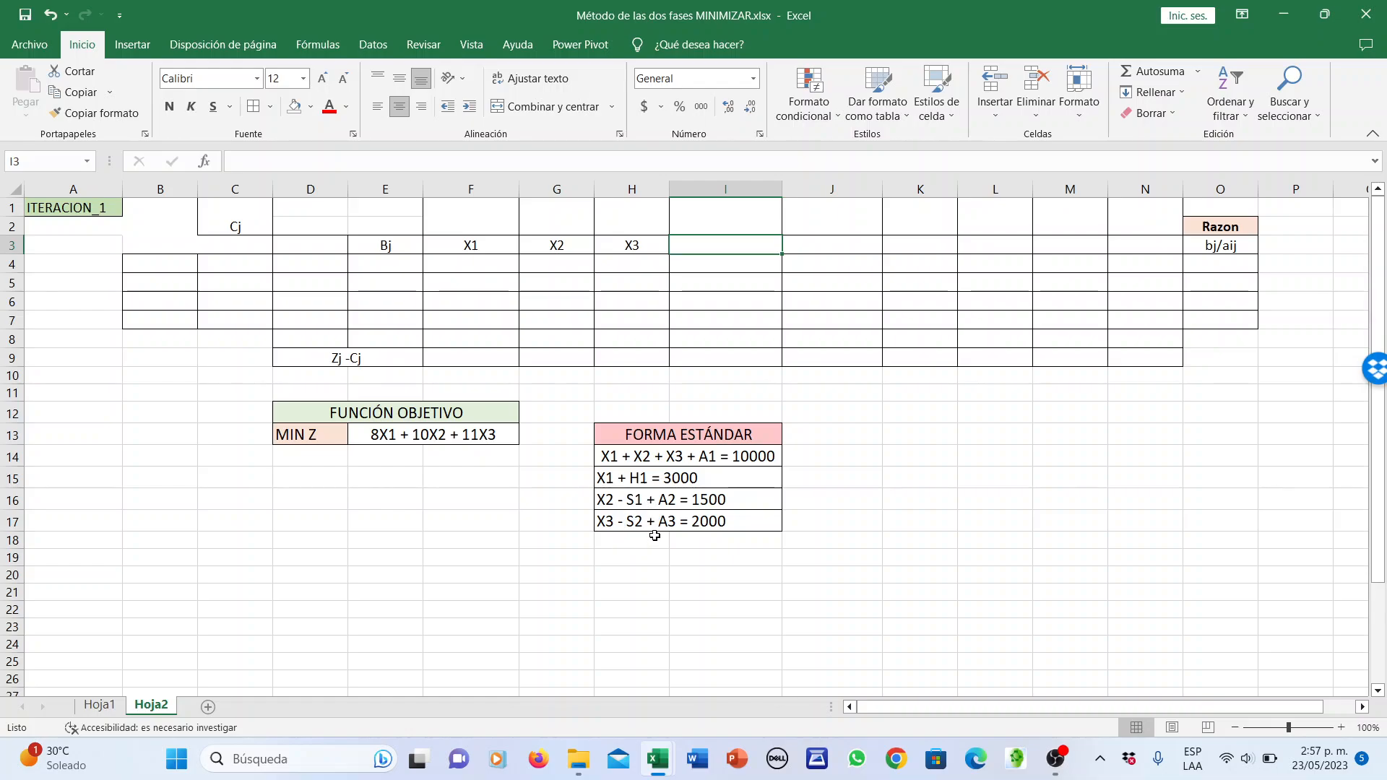
# Add the surplus variable headings S1 and S2 in cells I3 and J3 of the iteration table
pyautogui.write('S1')
pyautogui.press('Tab')
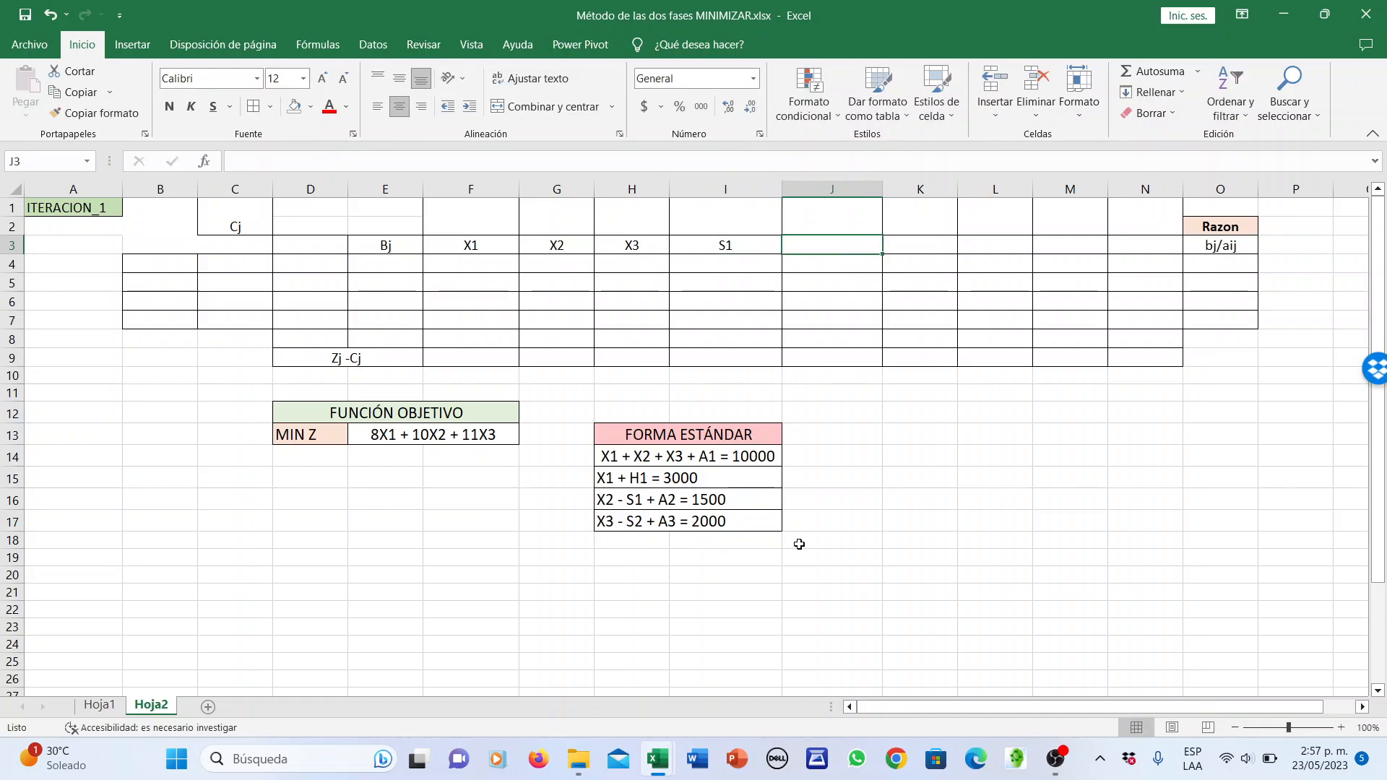
pyautogui.write('S2')
pyautogui.press('Tab')
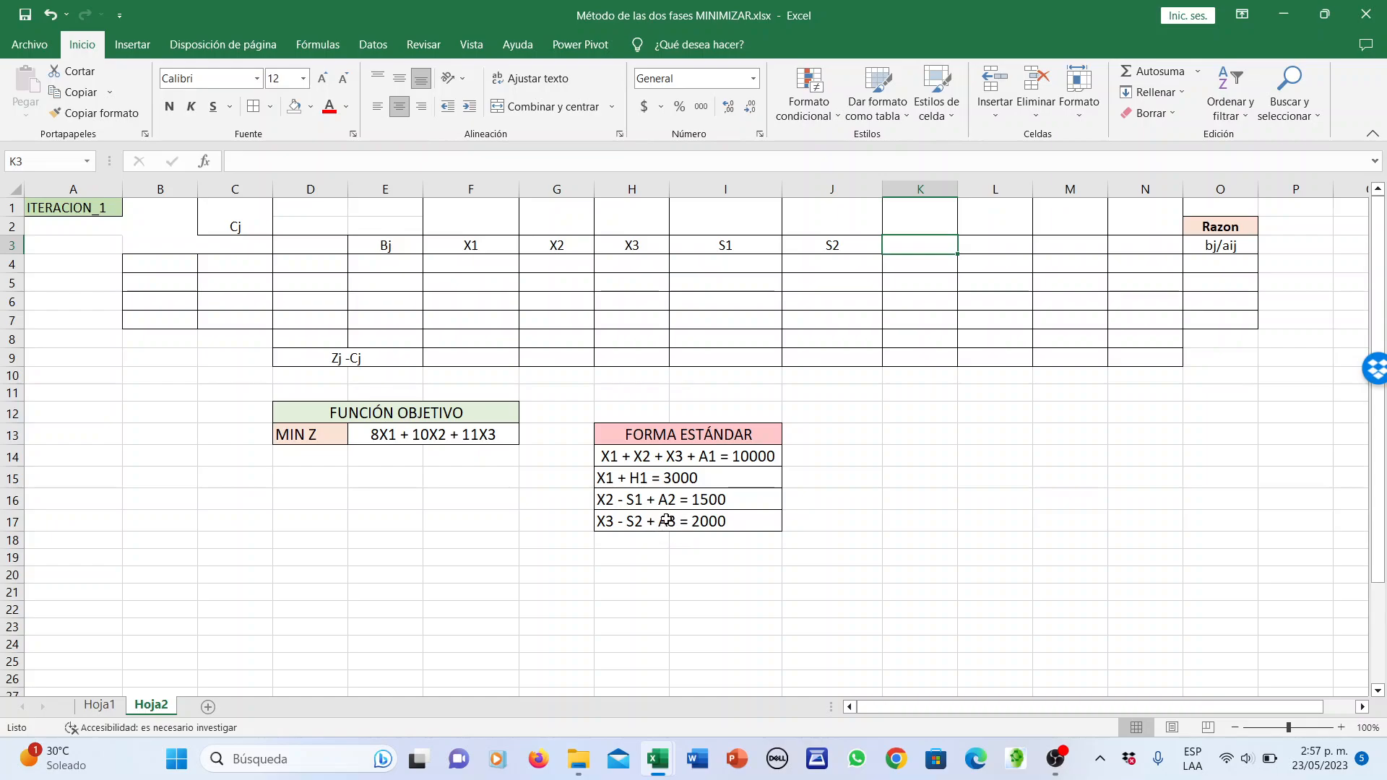
# Add the artificial variable headings A1, A2 and A3 and the slack heading H1 in cells K3 to N3
pyautogui.write('A1')
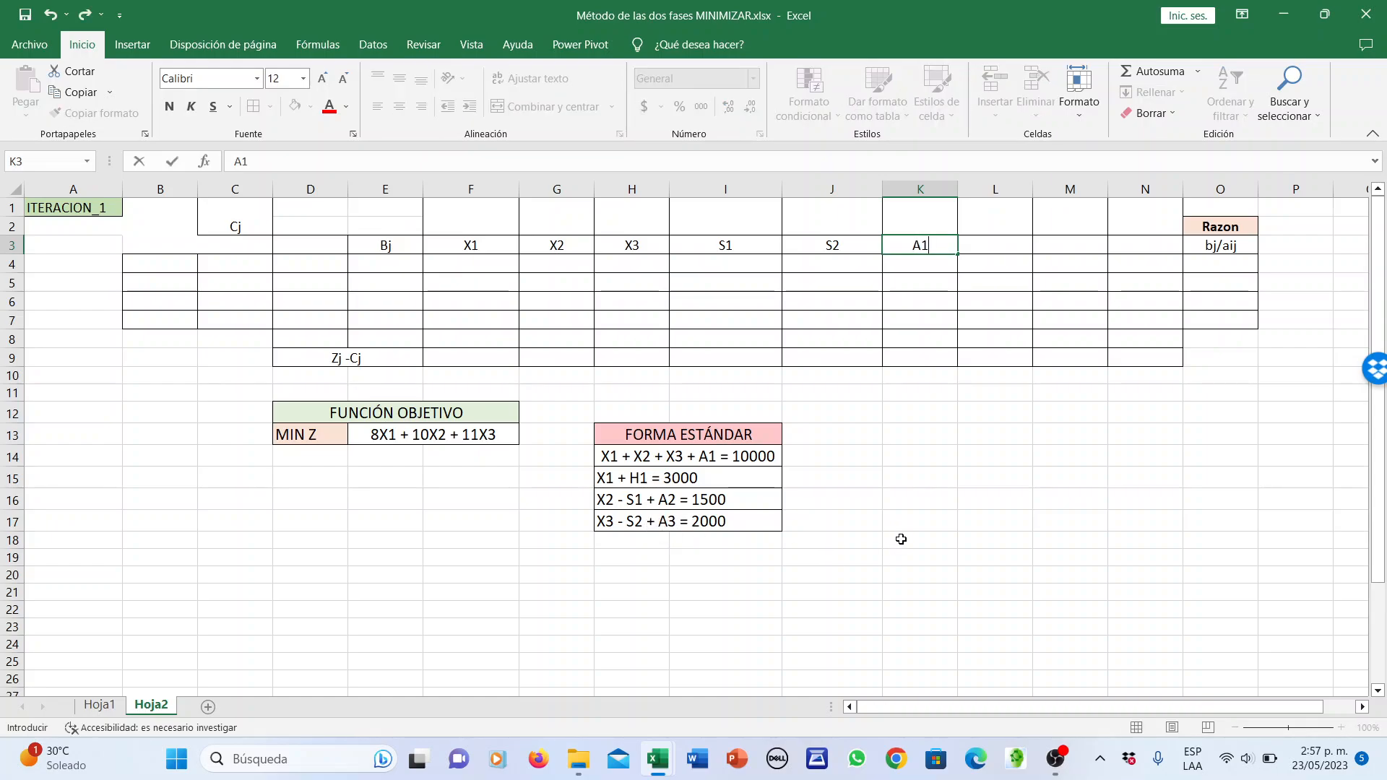
pyautogui.press('Tab')
pyautogui.write('A2')
pyautogui.press('Tab')
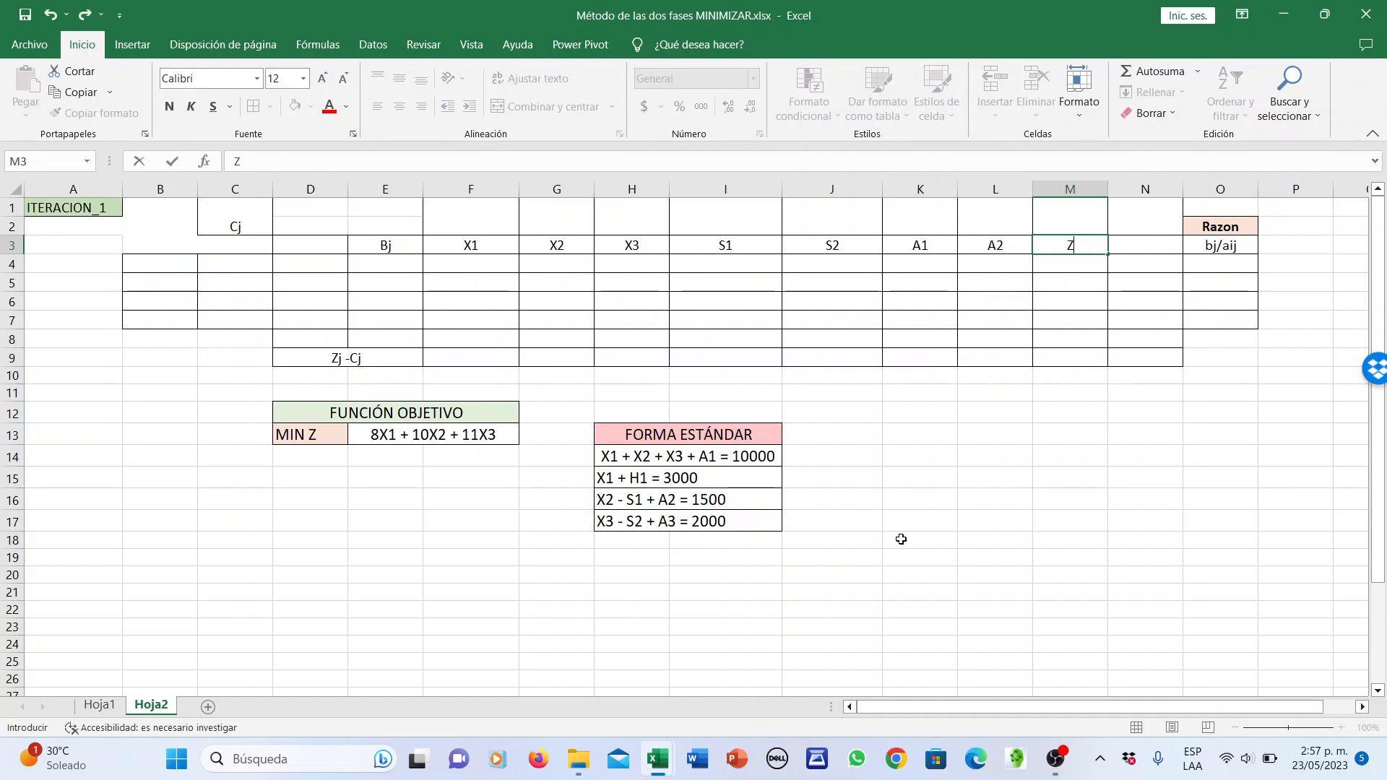
pyautogui.write('A3')
pyautogui.press('Tab')
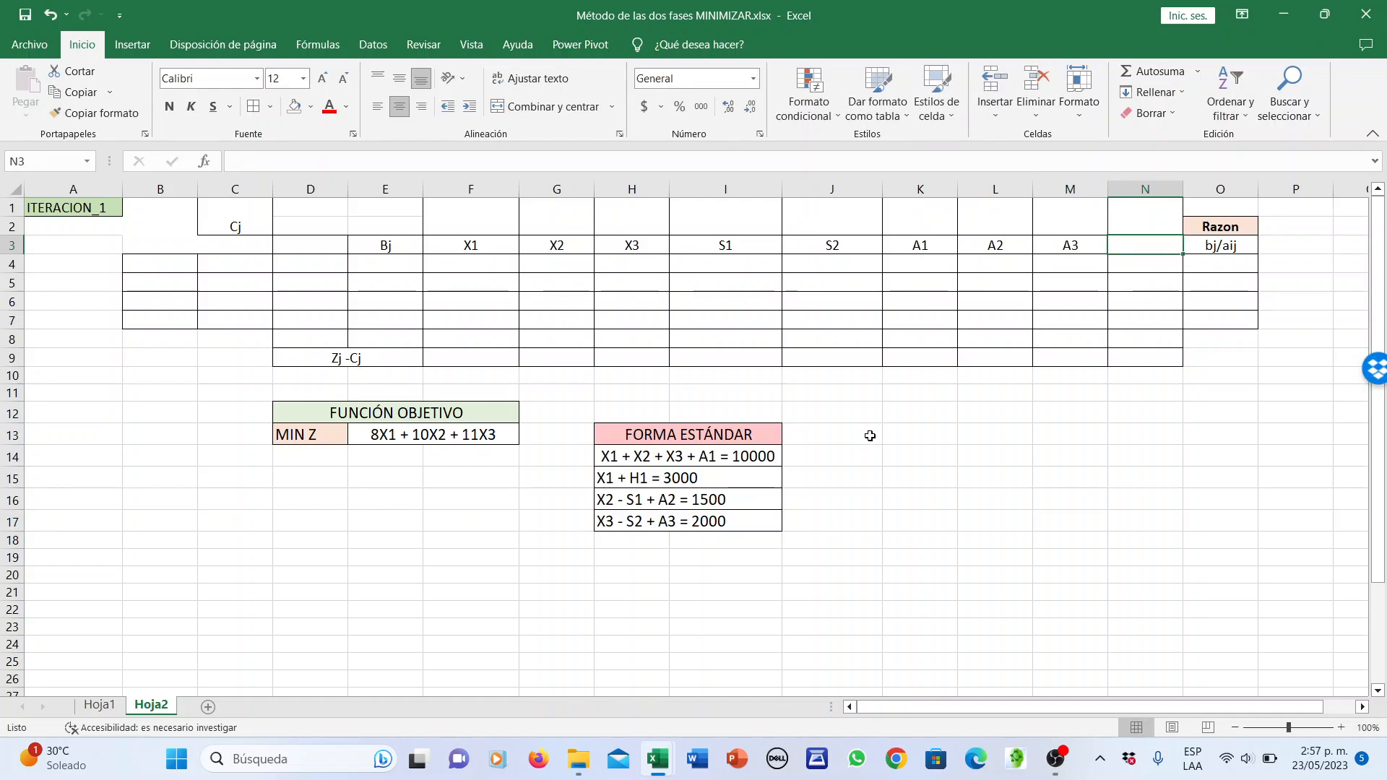
pyautogui.write('H1')
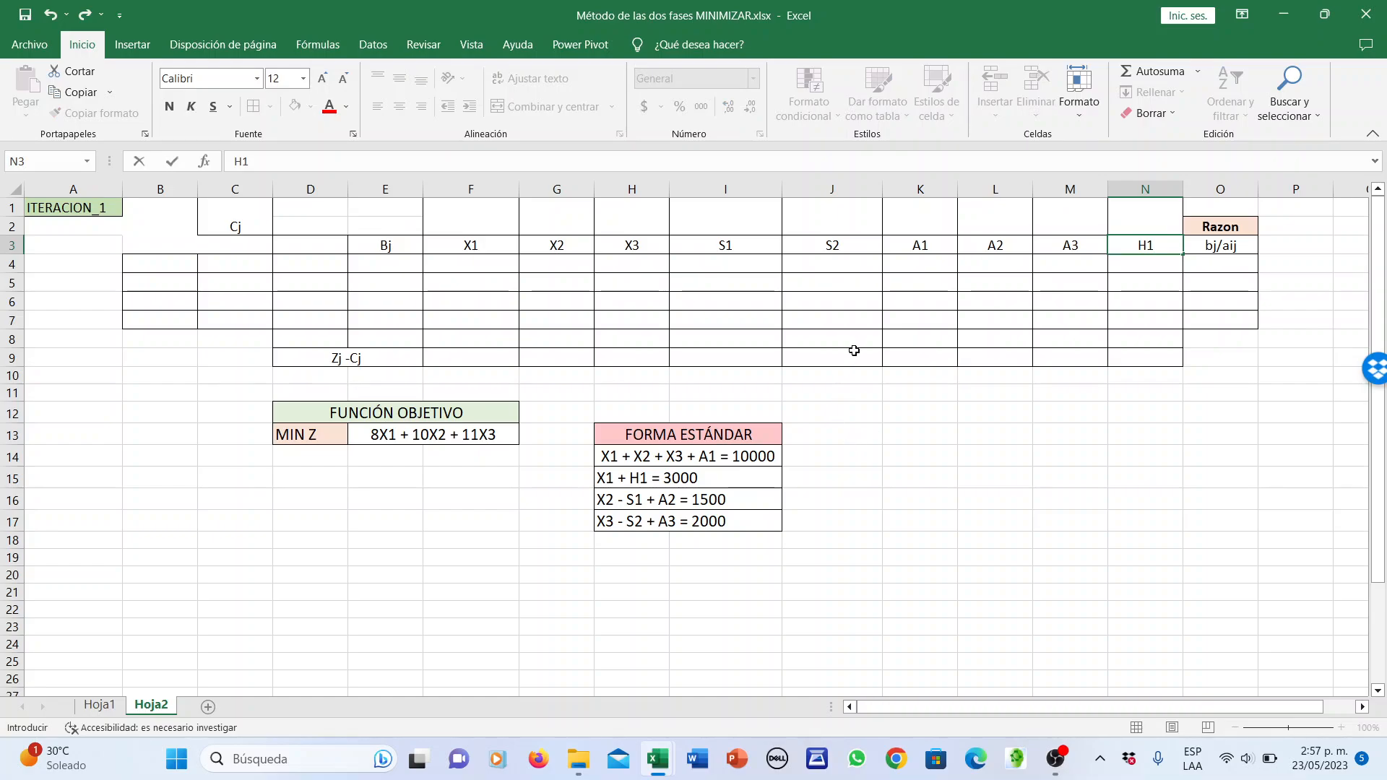
# Enter a Cj coefficient of 1 above each artificial variable A1, A2 and A3
pyautogui.click(919, 209)
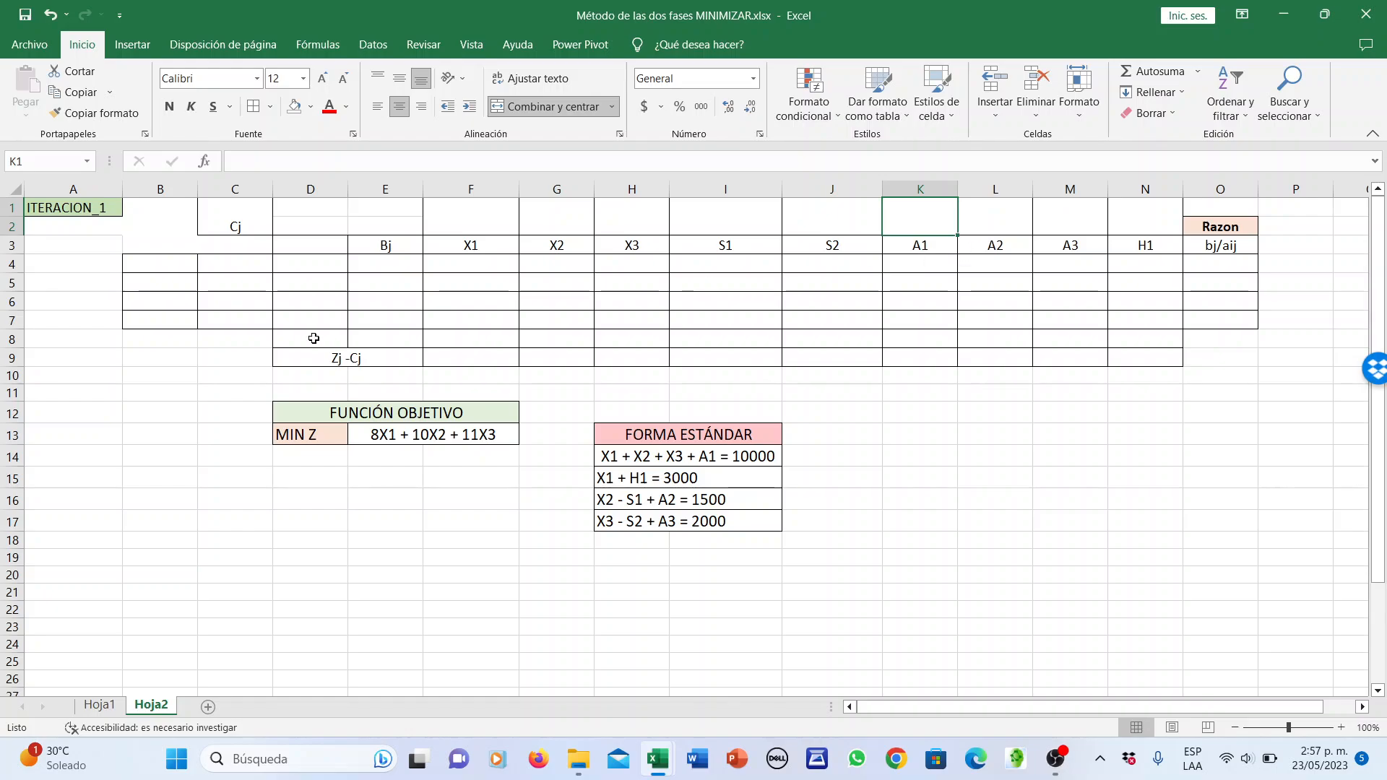
pyautogui.moveTo(253, 228); pyautogui.dragTo(869, 221)
pyautogui.click(931, 219)
pyautogui.write('1')
pyautogui.press('Tab')
pyautogui.write('1')
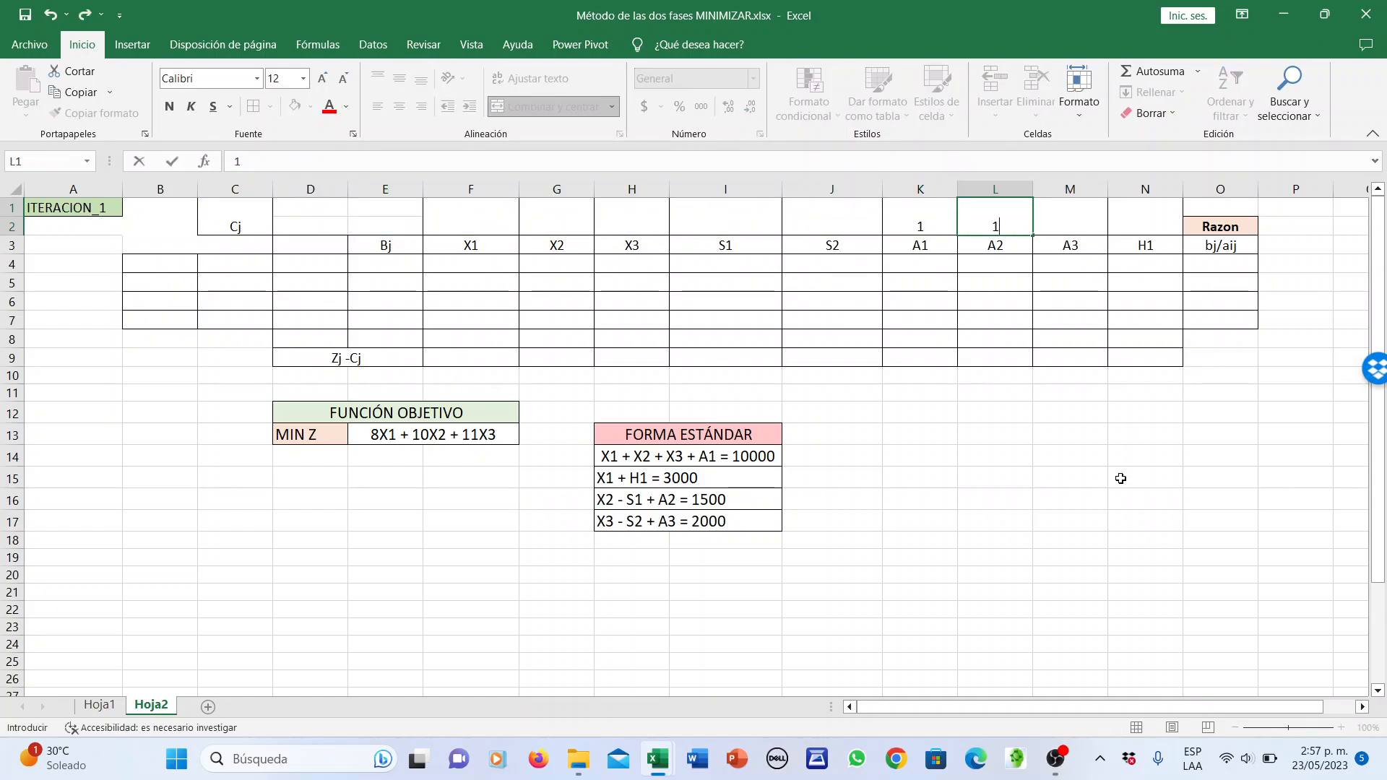
pyautogui.press('Tab')
pyautogui.write('1')
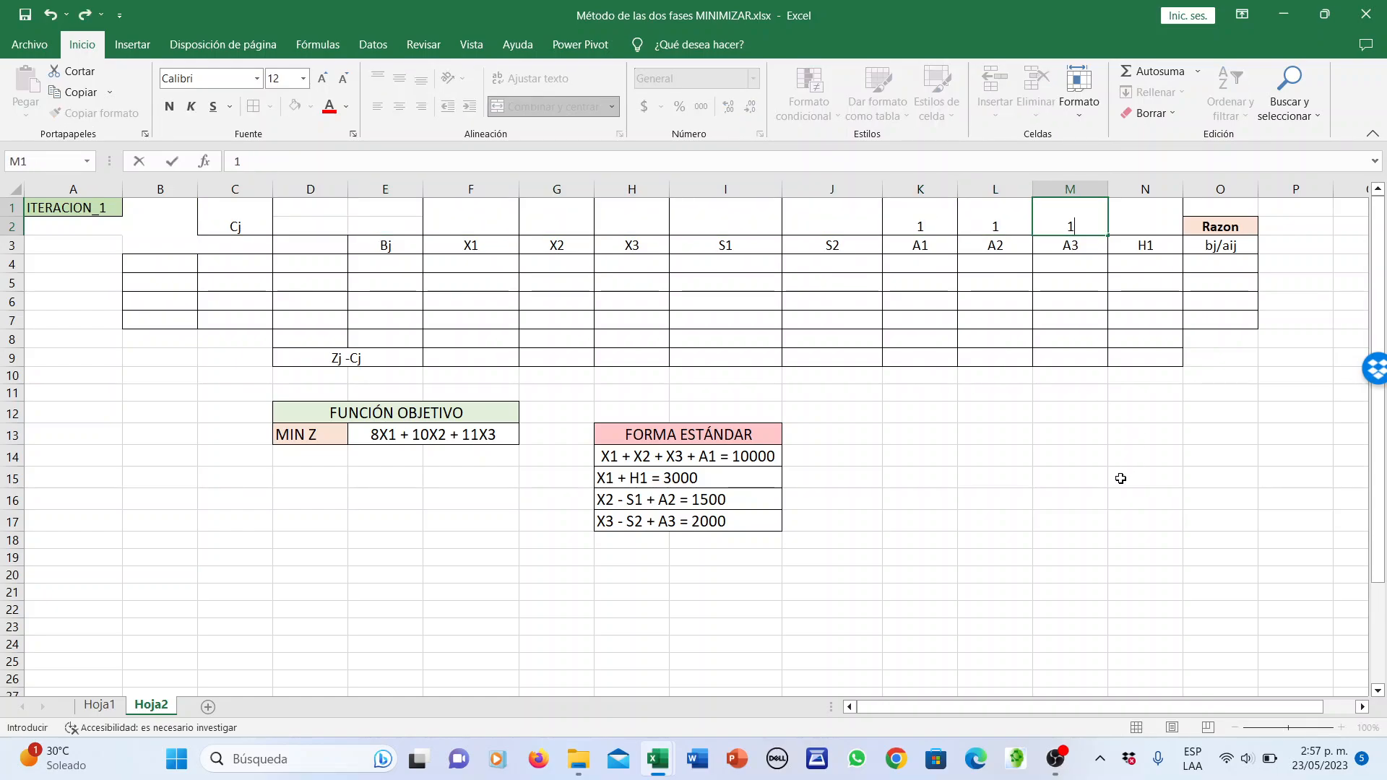
# Enter a Cj coefficient of 0 above X1, X2, X3, S1 and S2
pyautogui.click(570, 230)
pyautogui.click(464, 211)
pyautogui.write('0')
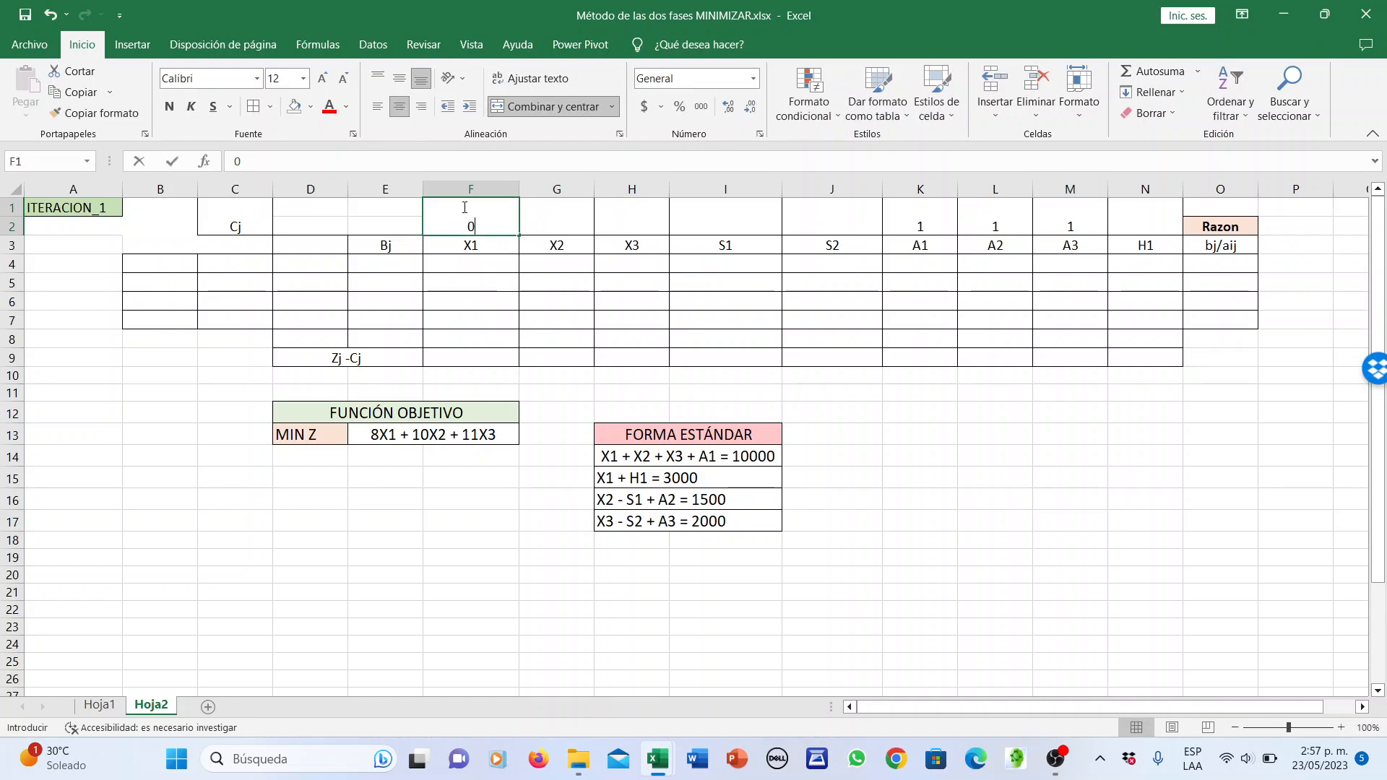
pyautogui.press('Tab')
pyautogui.write('0')
pyautogui.press('Tab')
pyautogui.write('0')
pyautogui.press('Tab')
pyautogui.write('0')
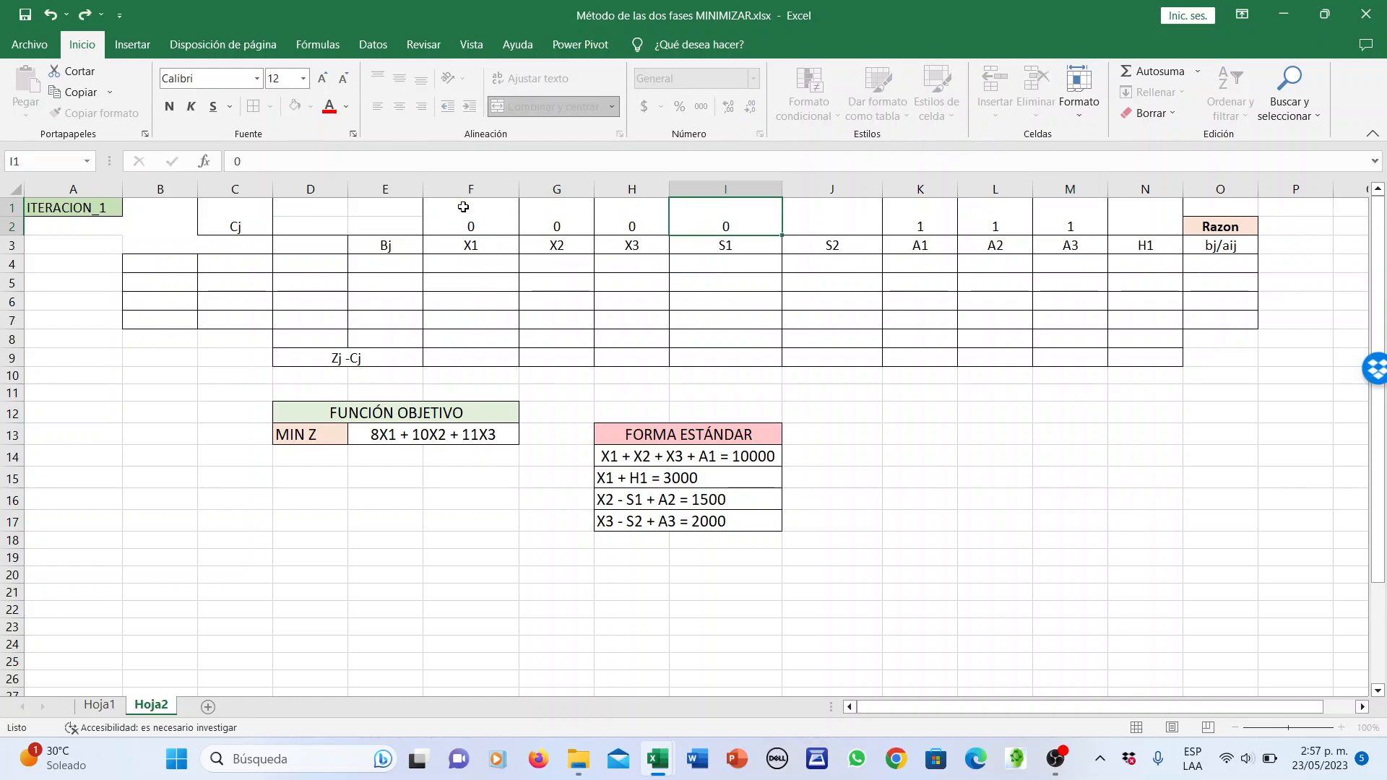
pyautogui.press('Tab')
pyautogui.write('0')
# Enter a Cj coefficient of 0 above the slack variable H1
pyautogui.press('Tab')
pyautogui.press('Tab')
pyautogui.press('Tab')
pyautogui.press('Tab')
pyautogui.write('0')
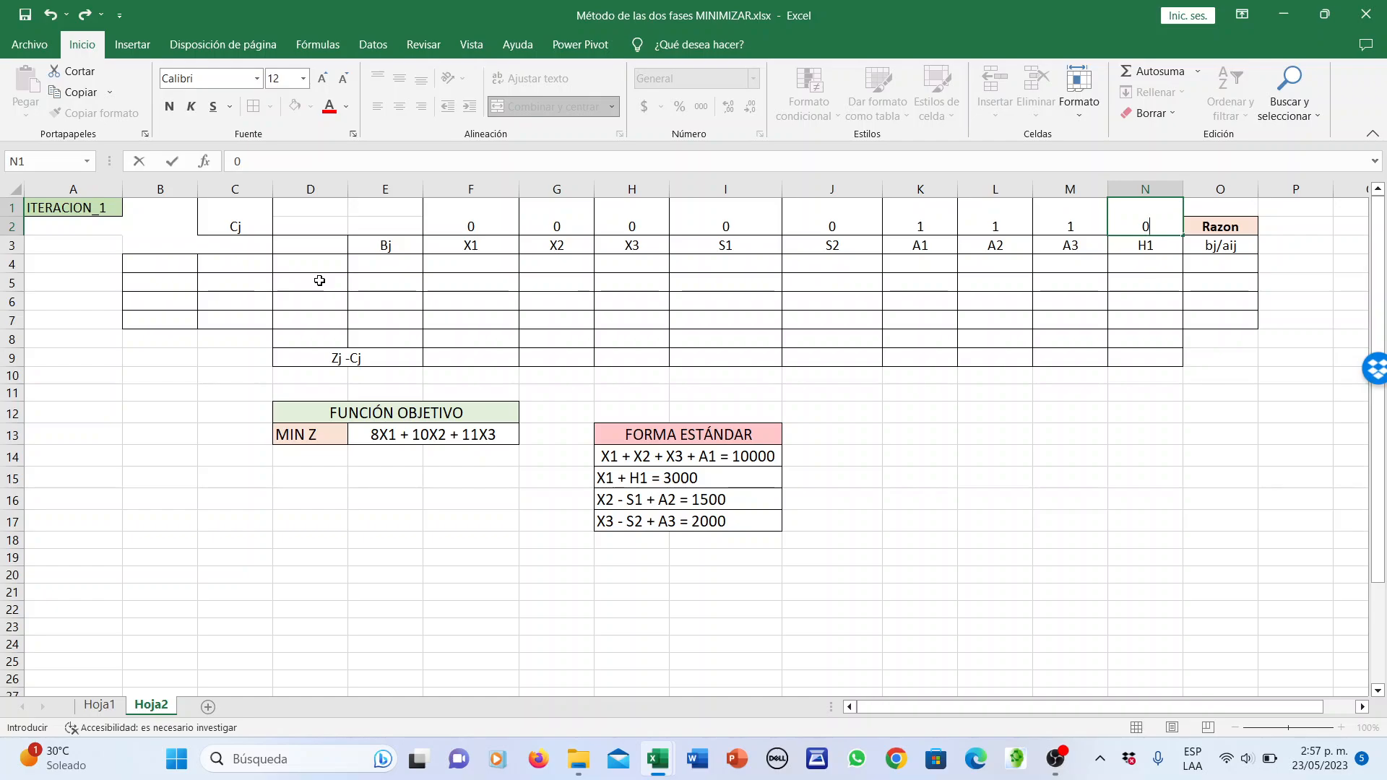
# List the basic variables A1, A2, A3 and H1 in cells D4 to D7
pyautogui.click(317, 286)
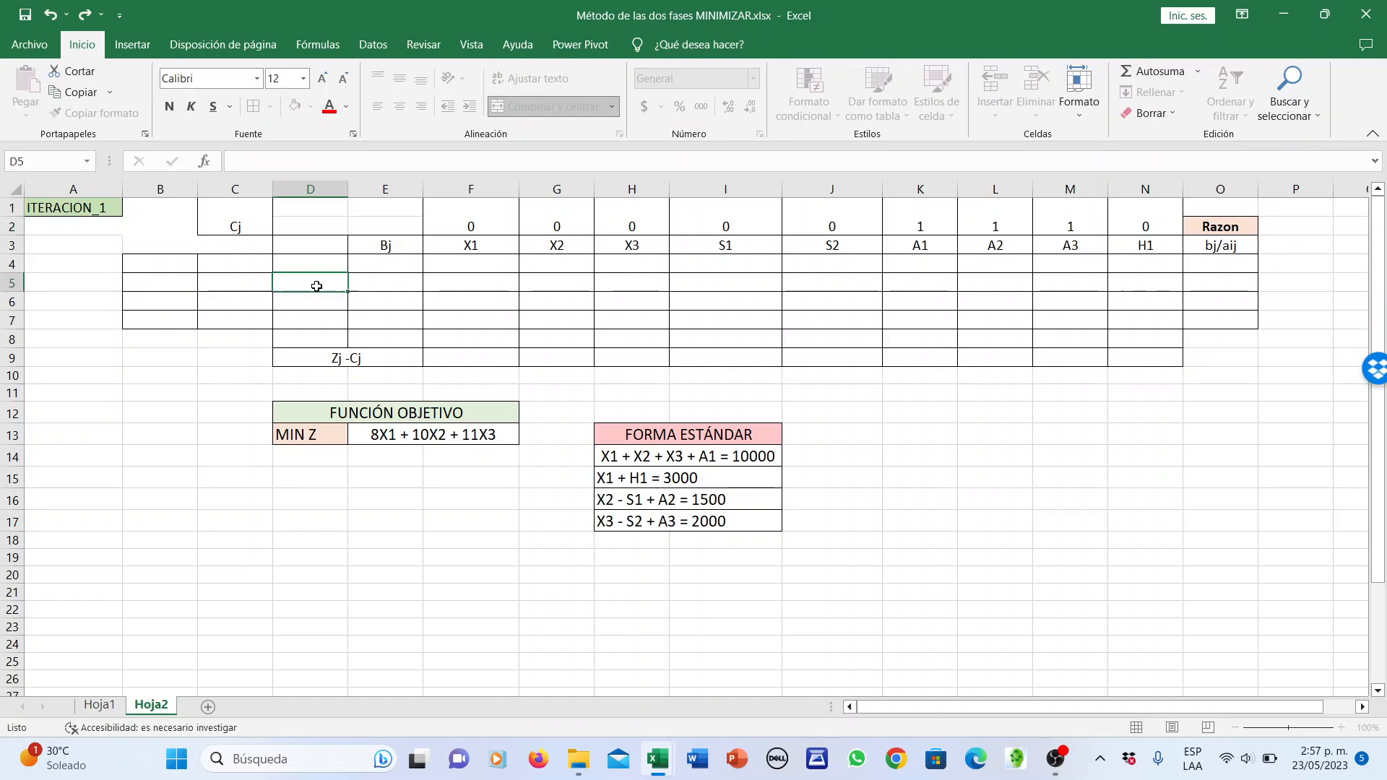
pyautogui.click(317, 264)
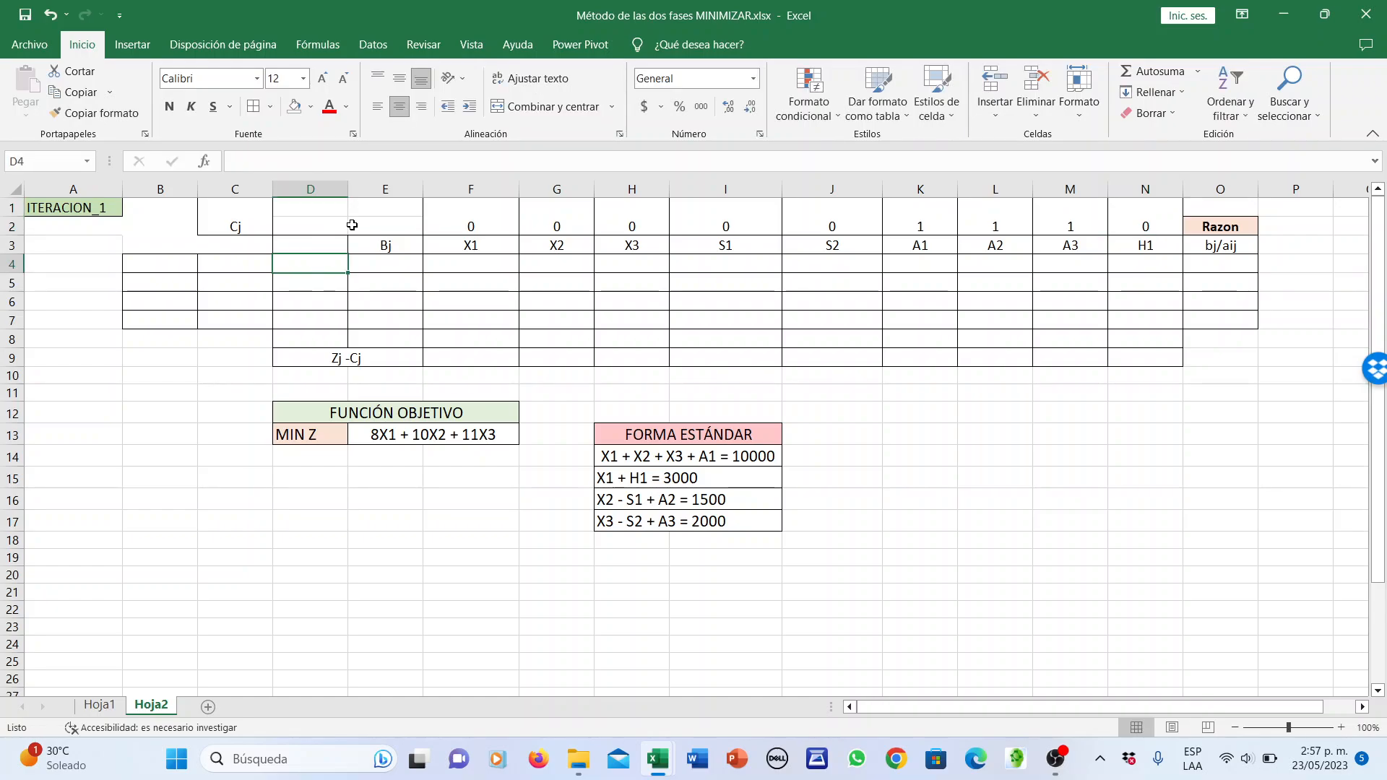
pyautogui.write('A1')
pyautogui.press('Return')
pyautogui.write('A2')
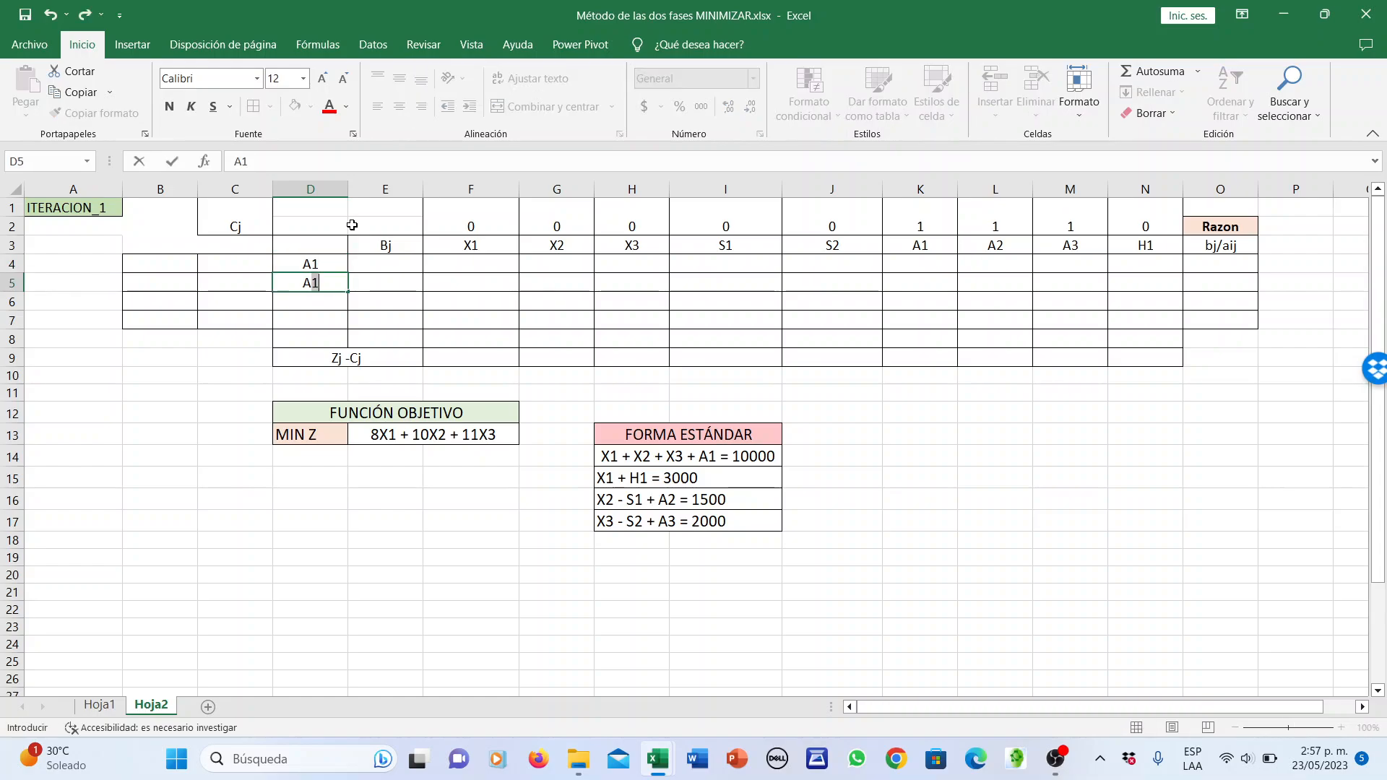
pyautogui.press('Return')
pyautogui.write('A4')
pyautogui.press('Return')
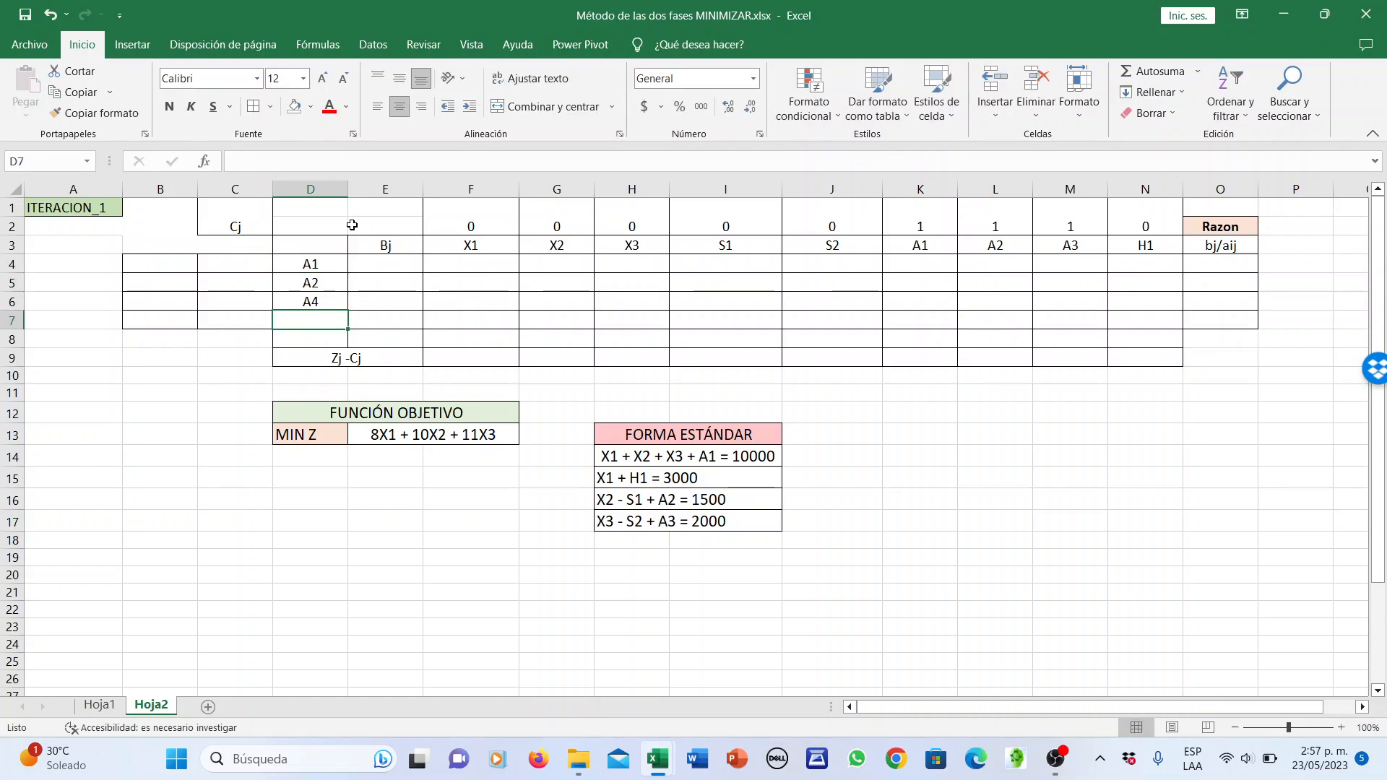
pyautogui.press('Up')
pyautogui.write('A3')
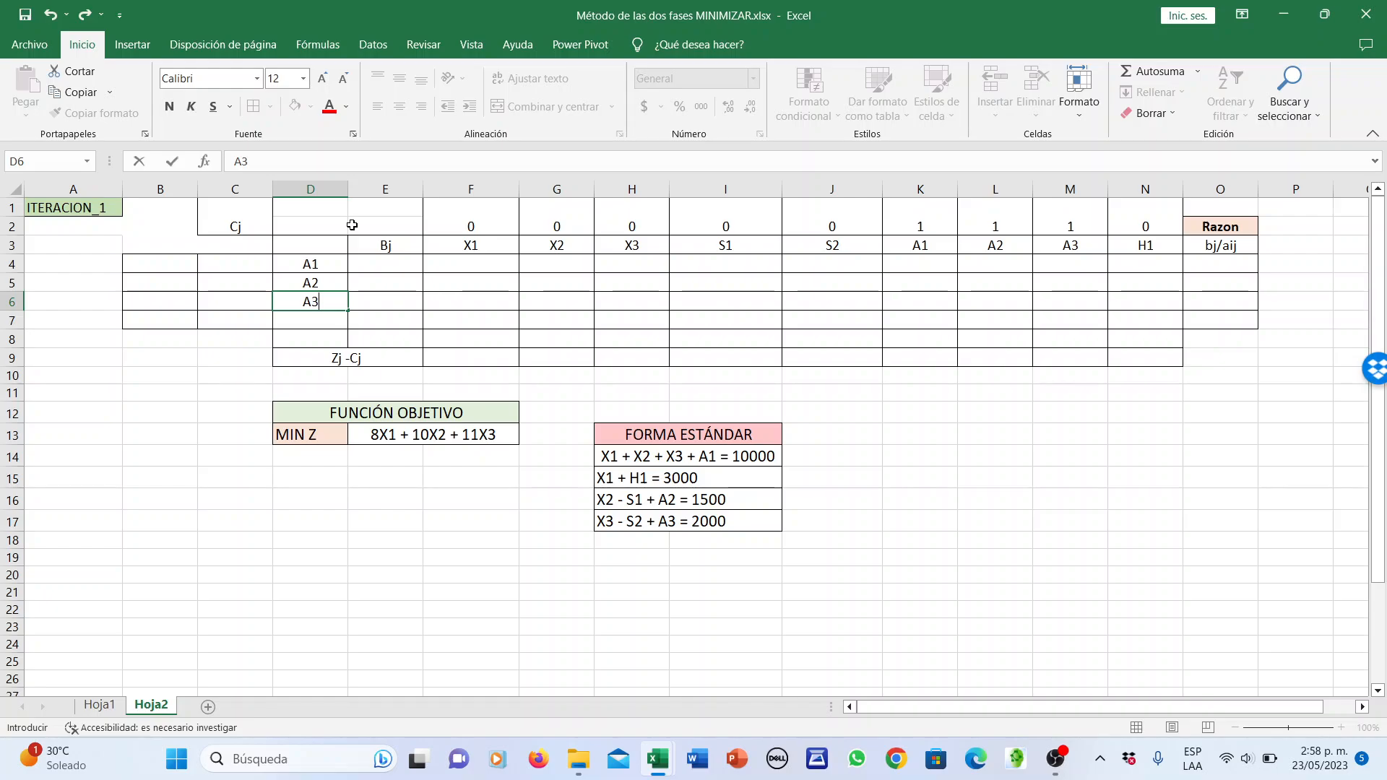
pyautogui.press('Return')
pyautogui.write('H1')
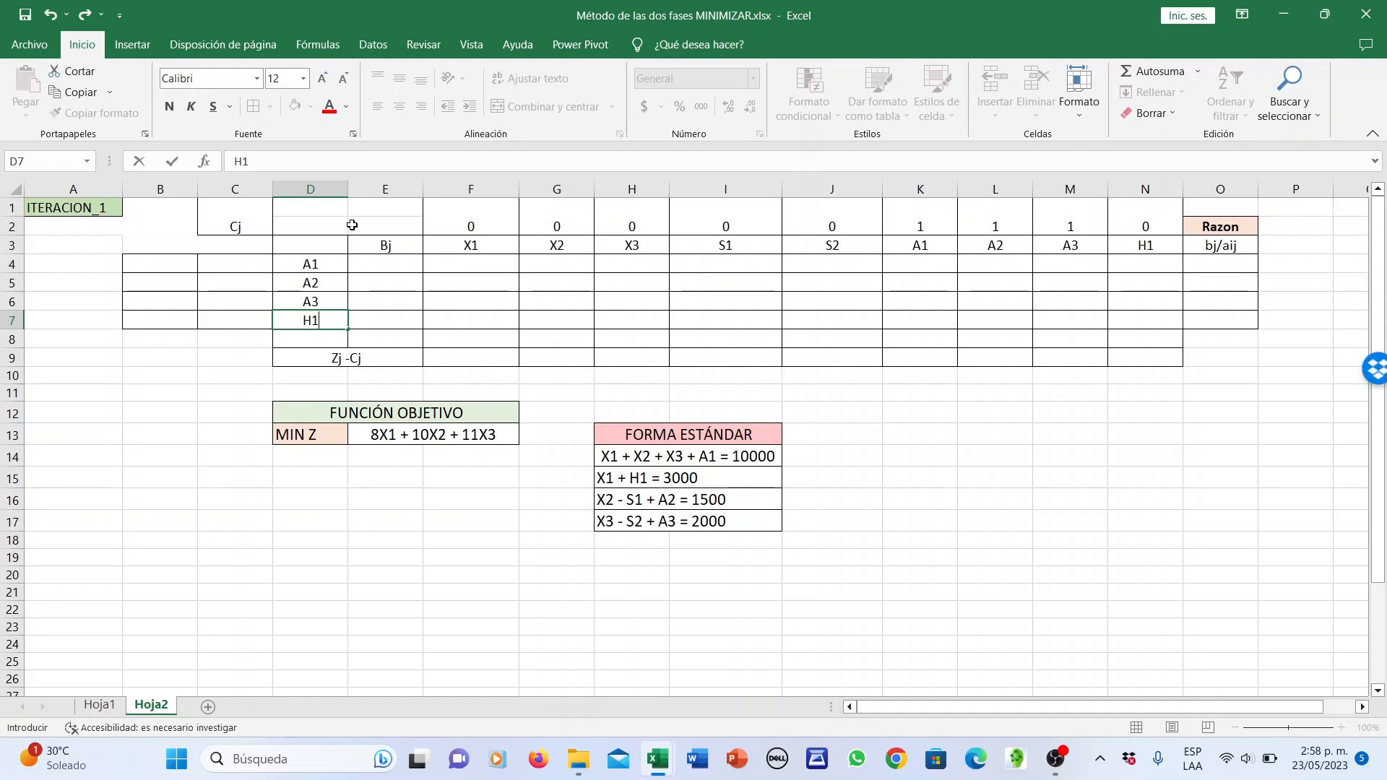
# Enter the basic variables' Cj coefficients in cells C4 to C7: 1 for A1, A2 and A3, and 0 for H1
pyautogui.click(231, 273)
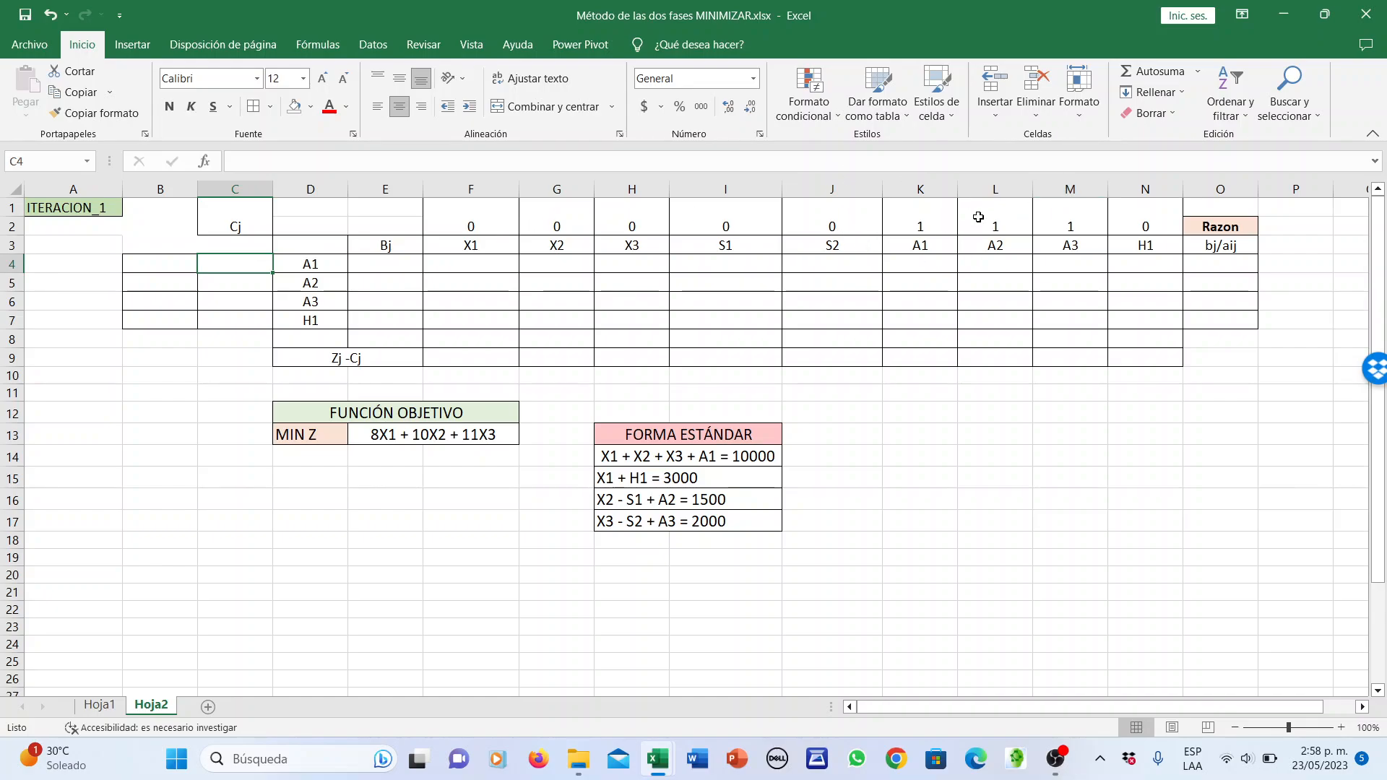
pyautogui.write('1')
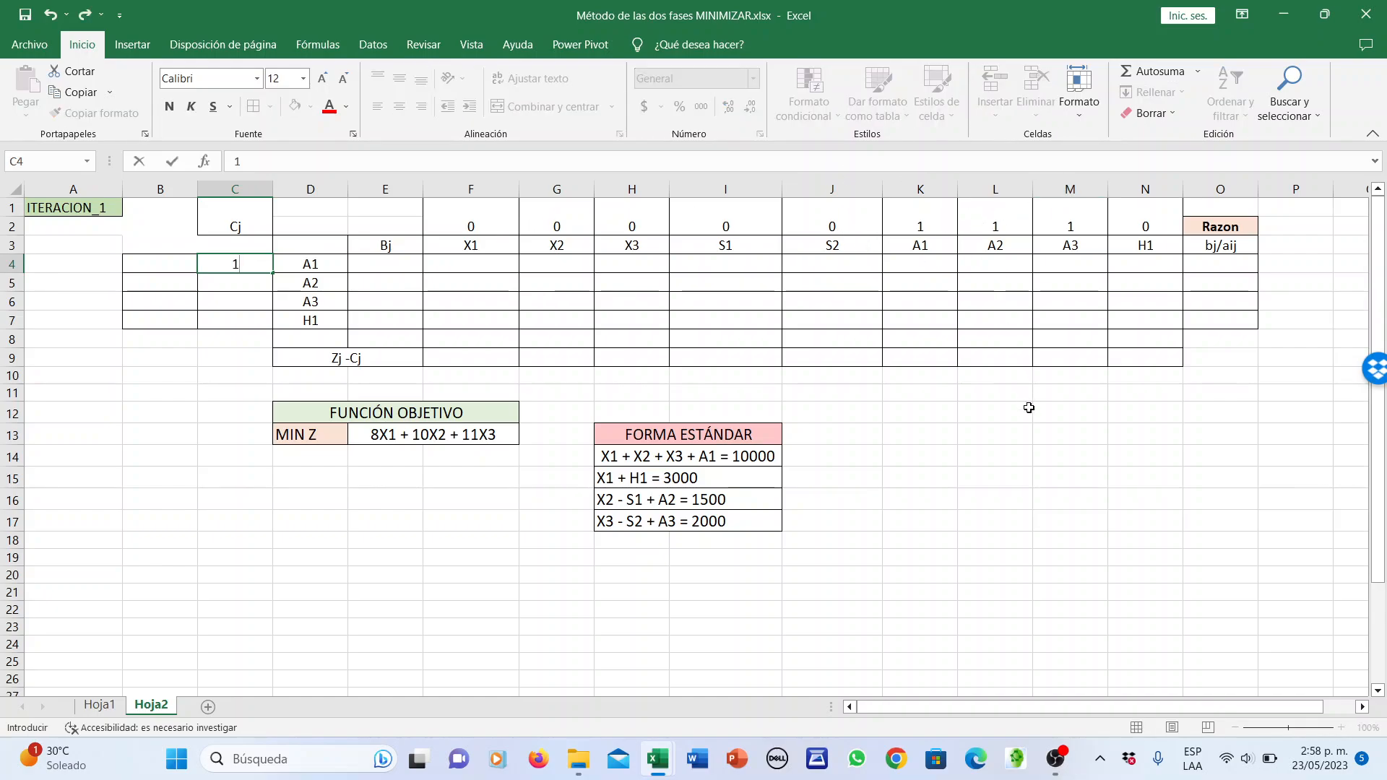
pyautogui.press('Return')
pyautogui.write('1')
pyautogui.press('Return')
pyautogui.write('1')
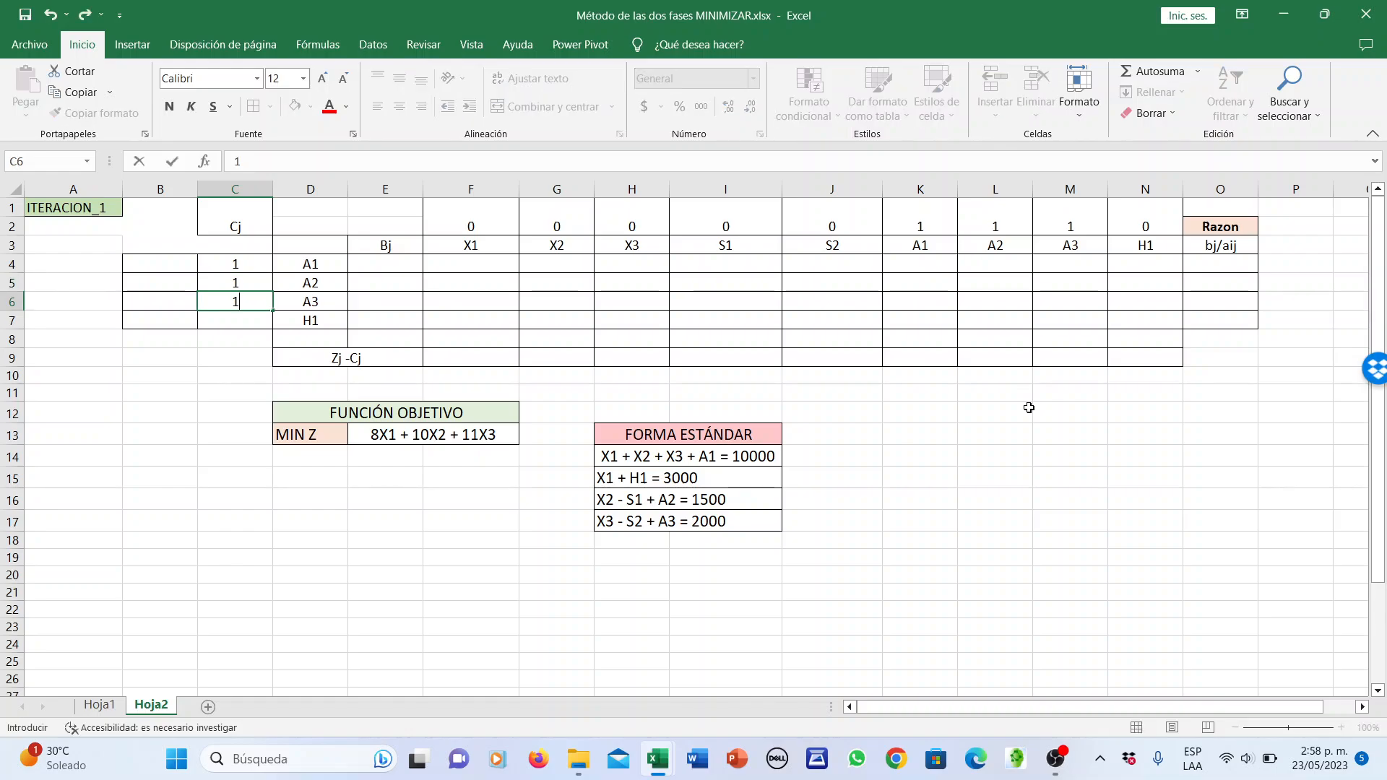
pyautogui.press('Return')
pyautogui.write('0')
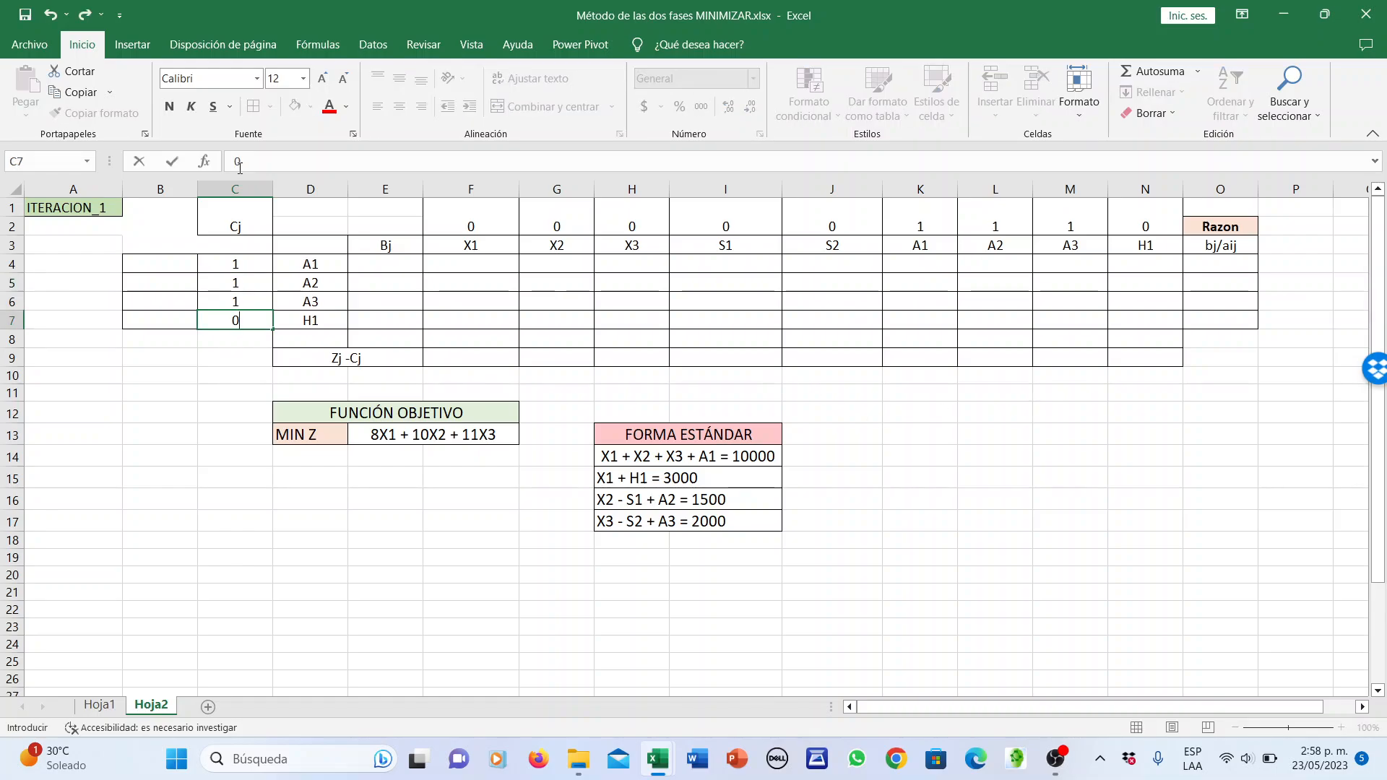
# Label the table rows F1 to F4 in cells B4 to B7 by filling down from F1
pyautogui.click(171, 265)
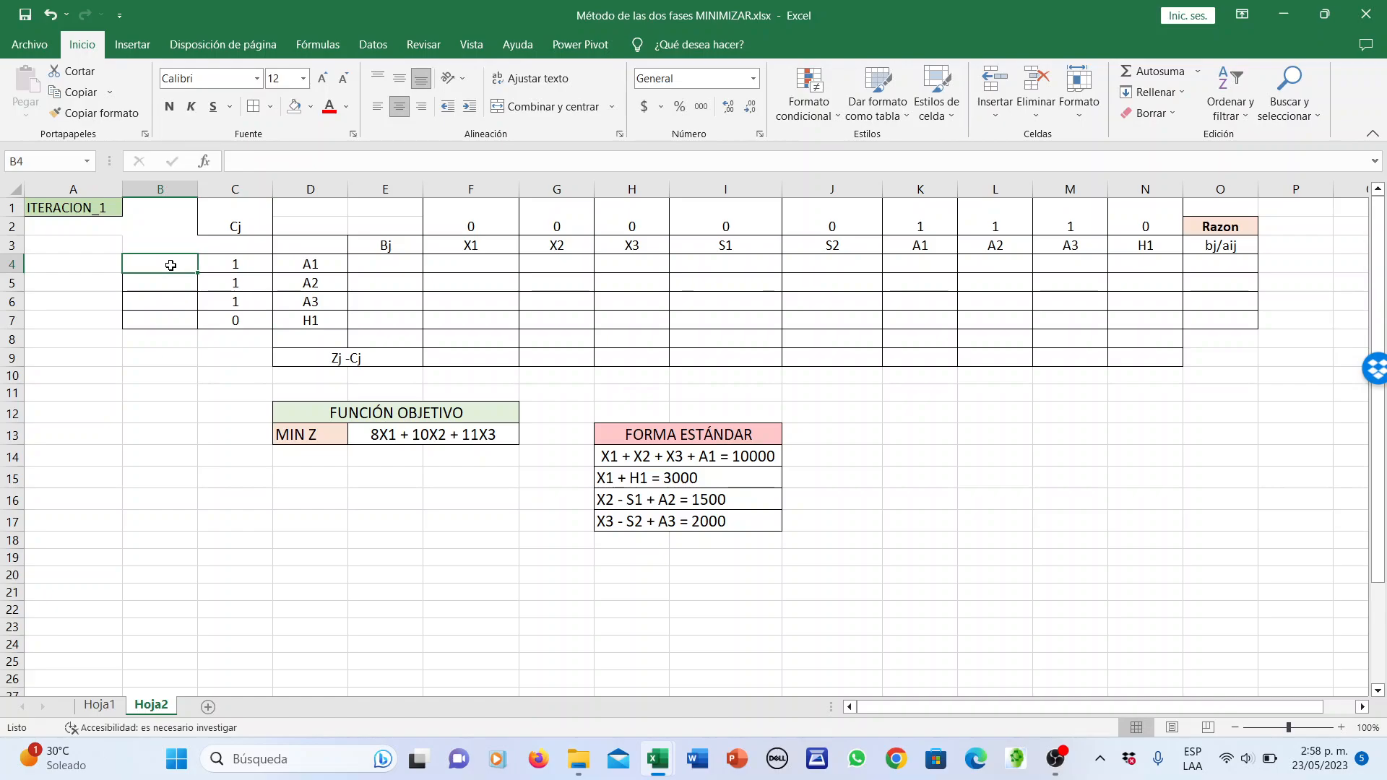
pyautogui.write('F1')
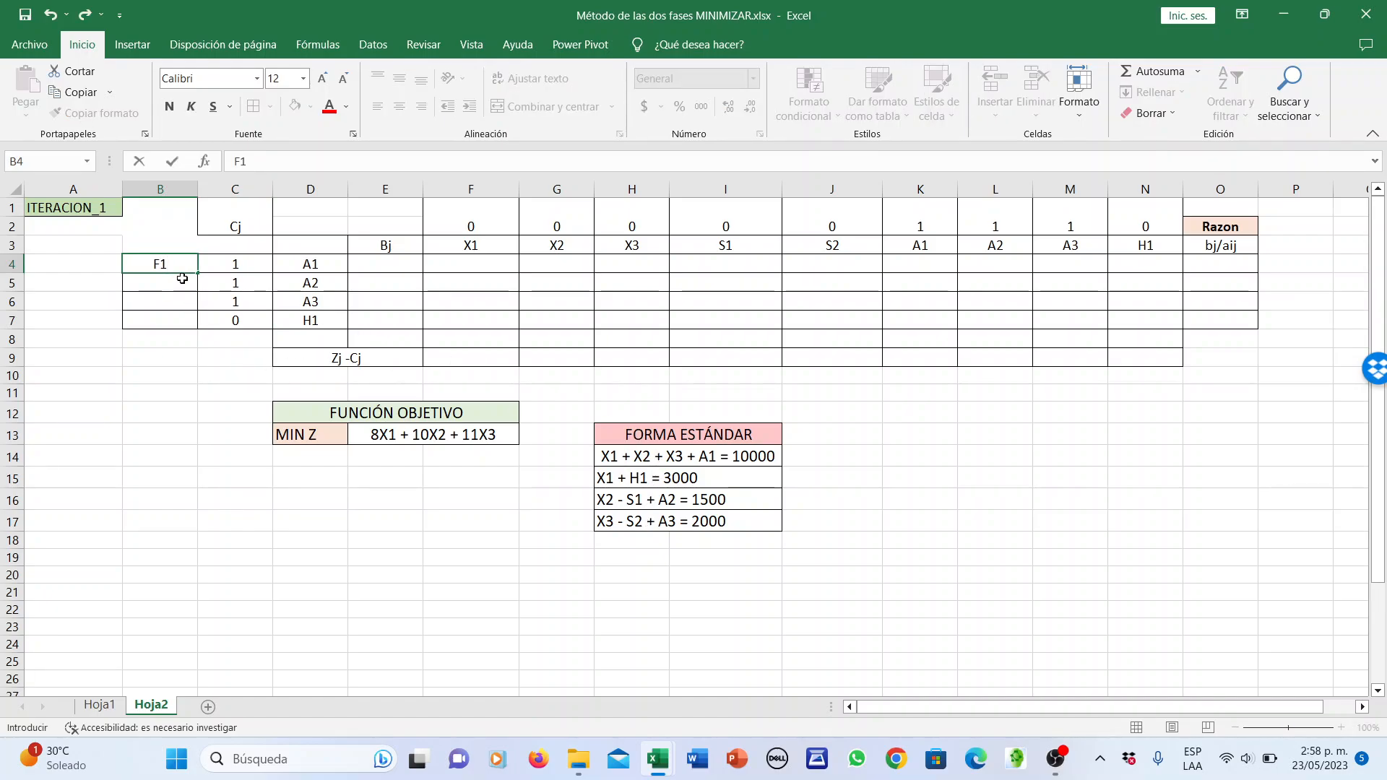
pyautogui.moveTo(198, 274); pyautogui.dragTo(202, 324)
# Enter the Bj values 10000 for A1 in cell E4 and 1500 for A2 in cell E5
pyautogui.click(400, 264)
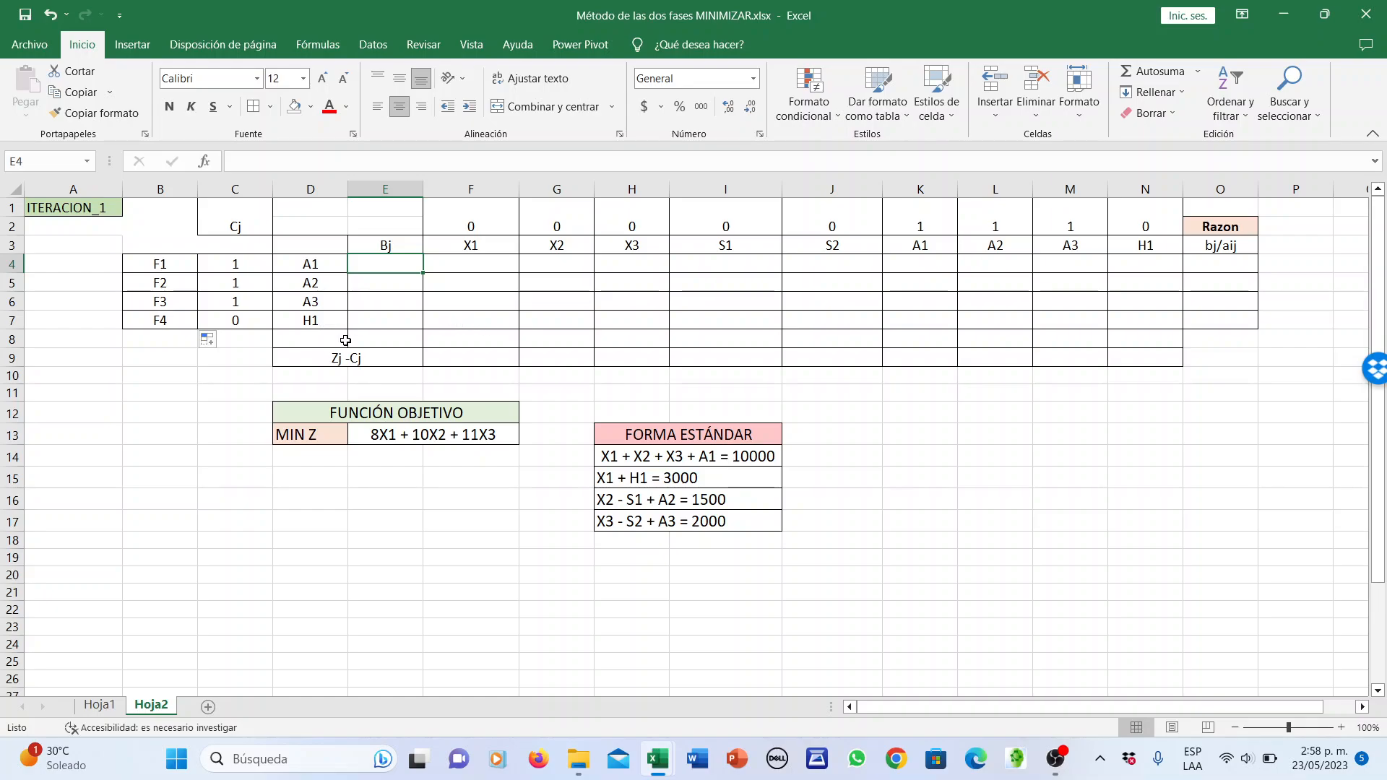
pyautogui.write('10000')
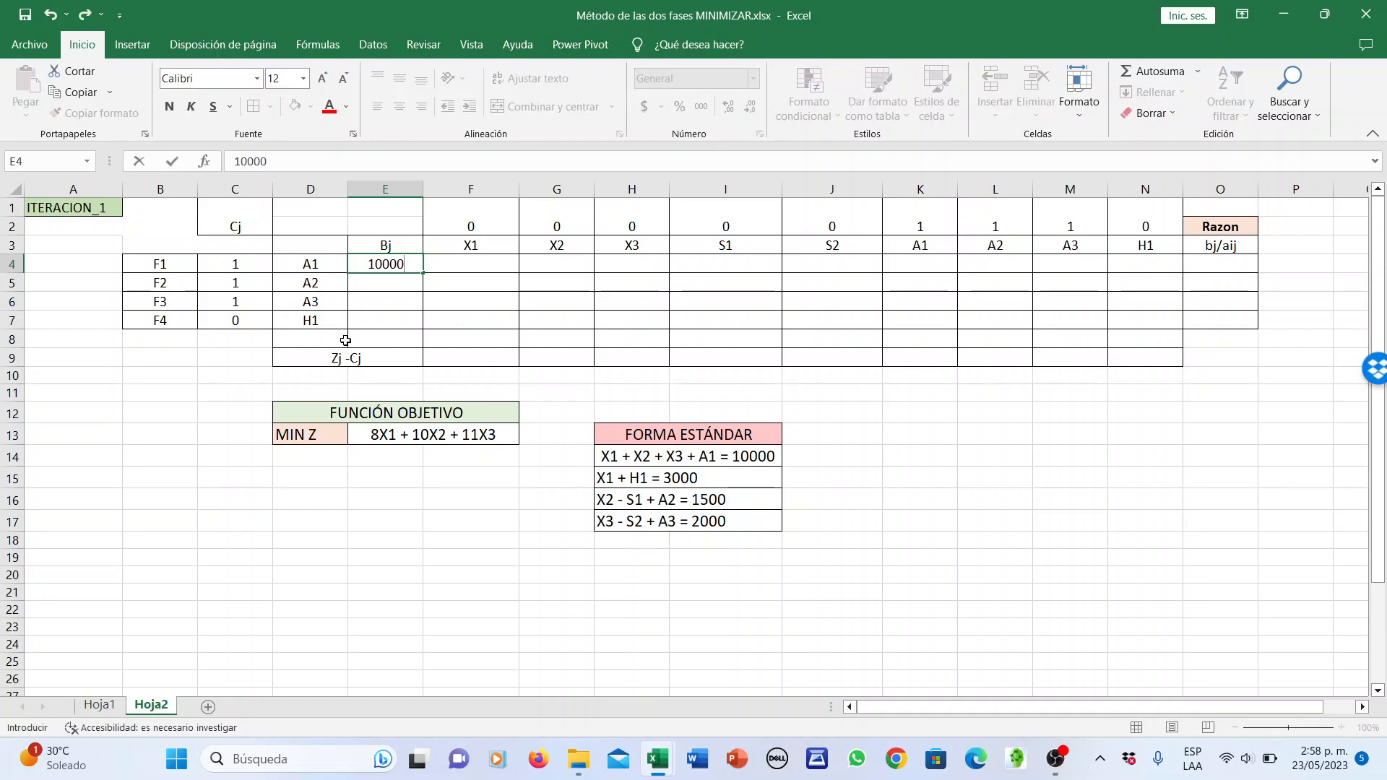
pyautogui.click(332, 288)
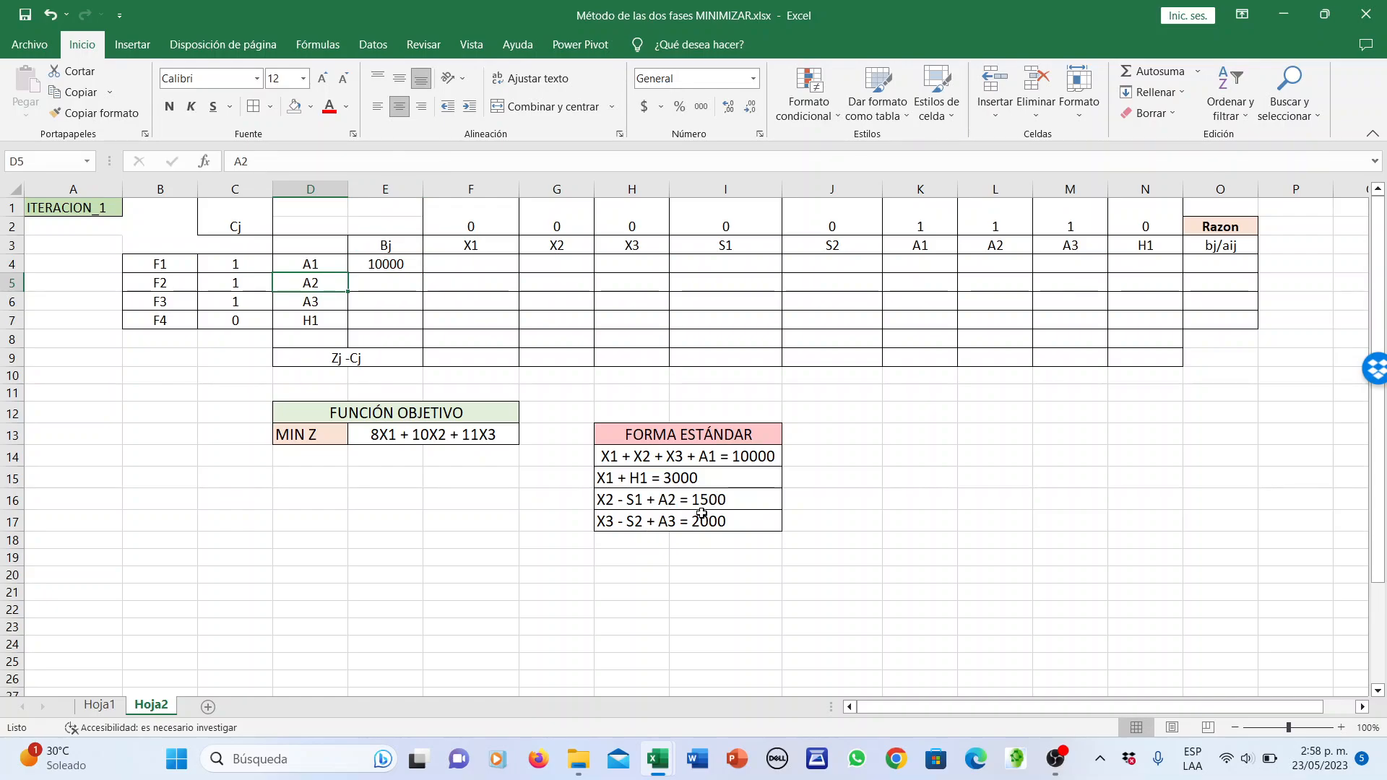
pyautogui.doubleClick(737, 501)
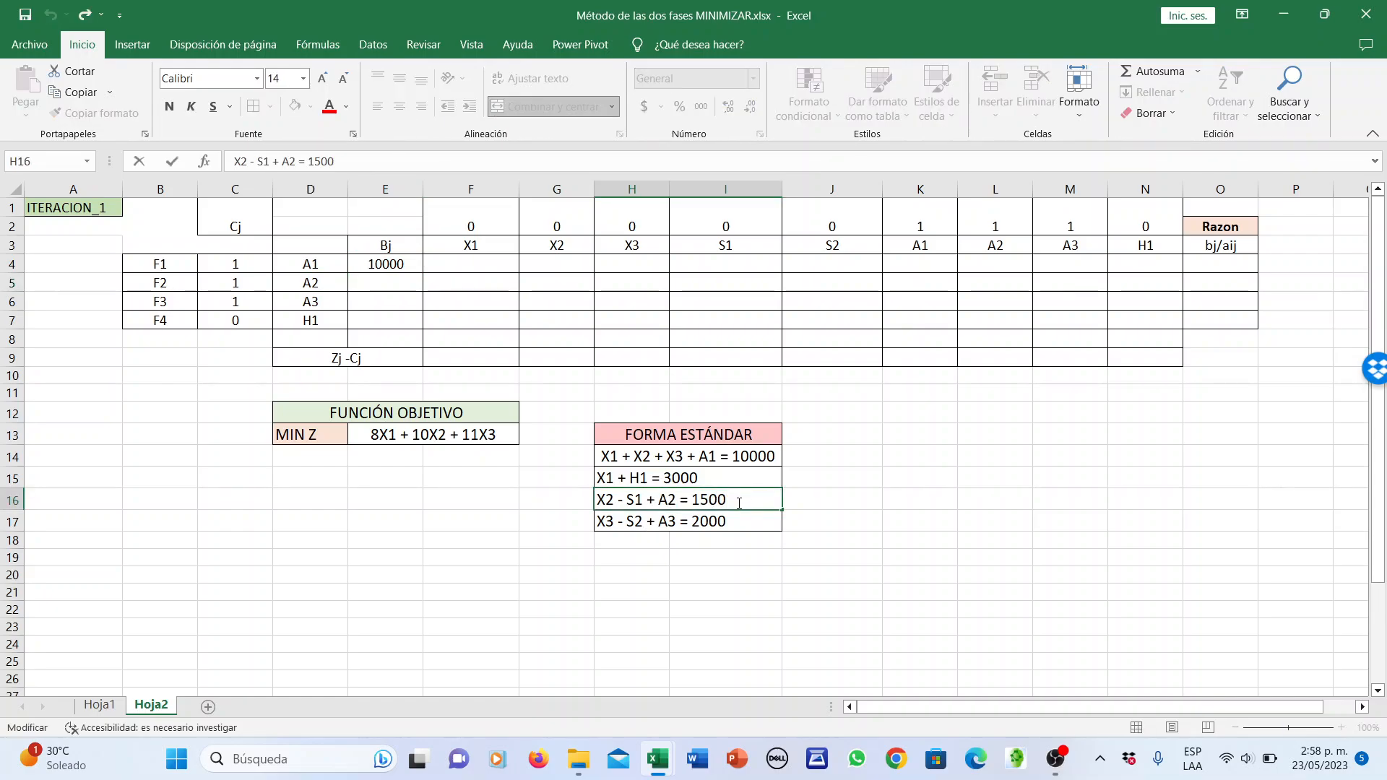
pyautogui.press('BackSpace')
pyautogui.write('0')
pyautogui.click(381, 287)
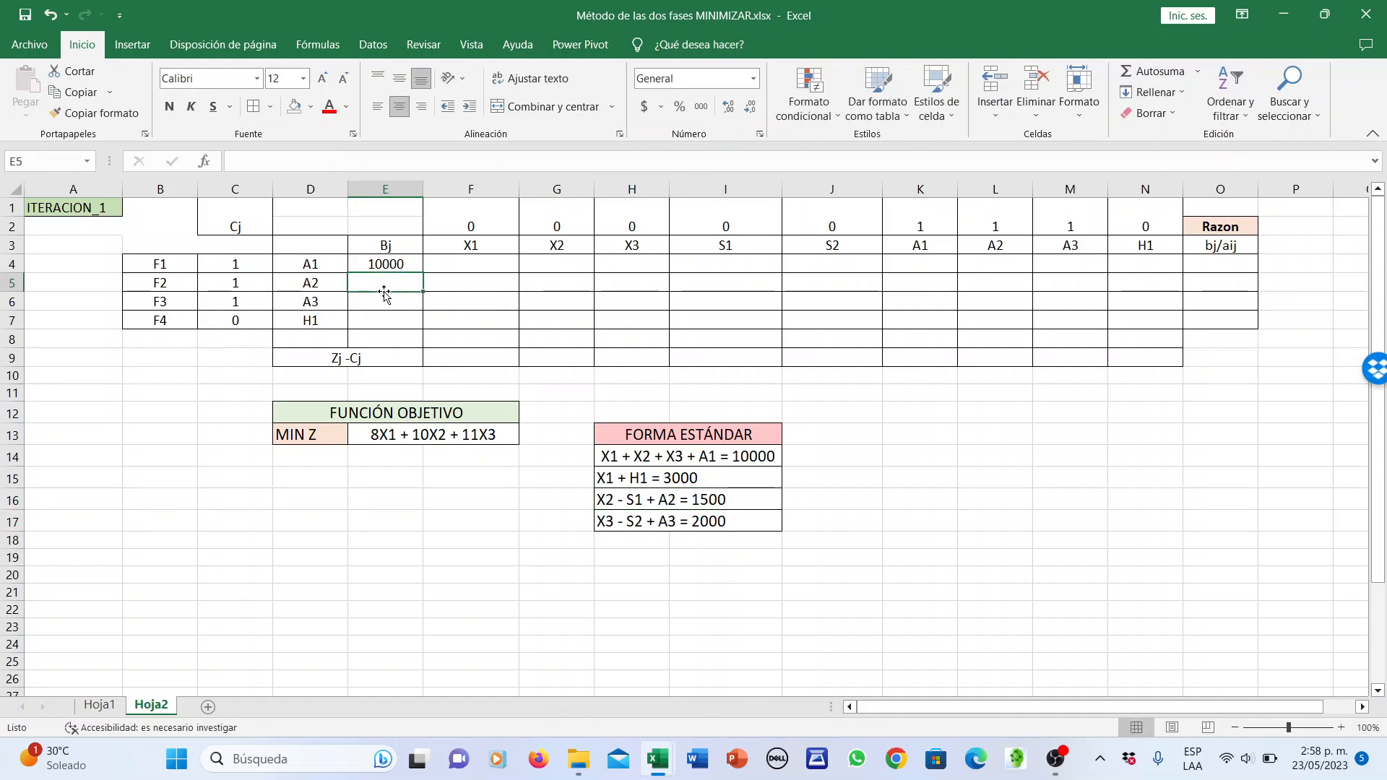
pyautogui.write('1500')
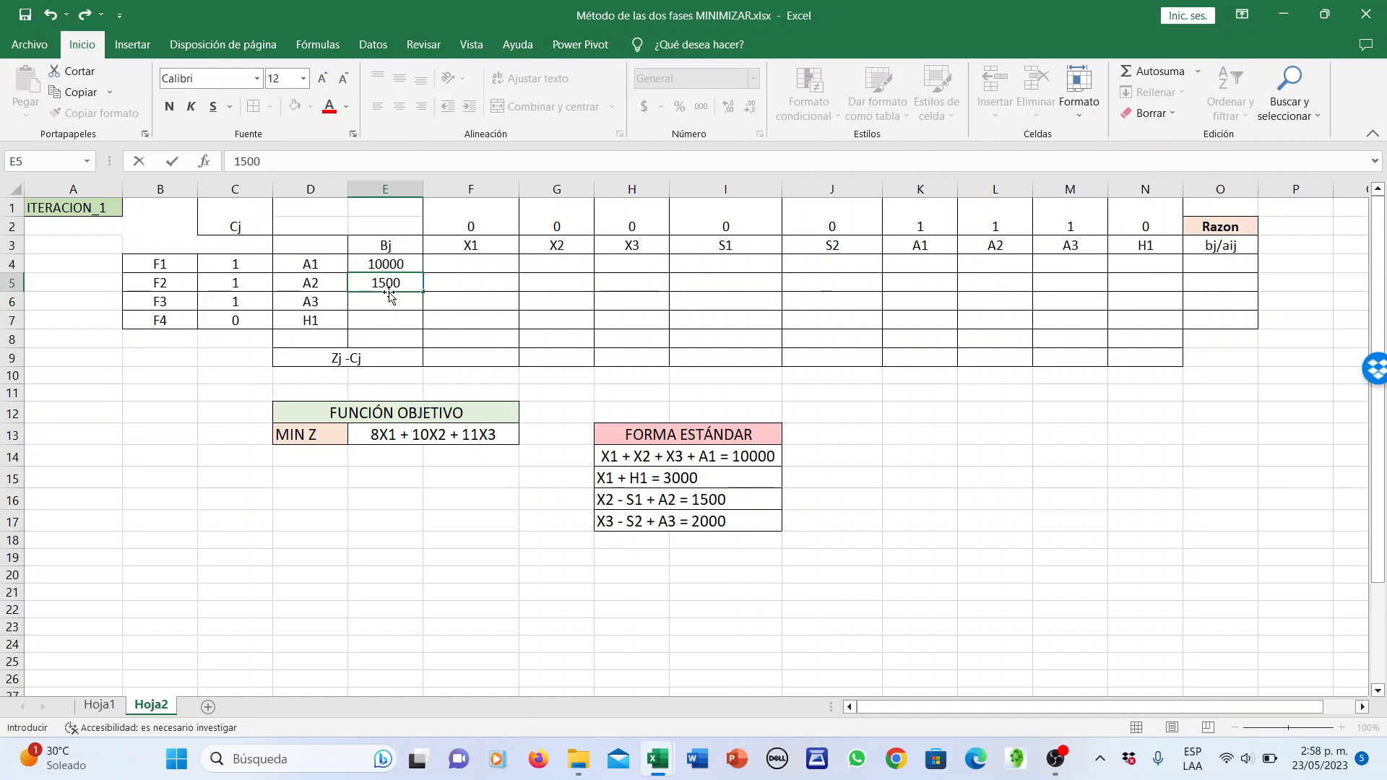
# Enter the Bj values 2000 for A3 in cell E6 and 3000 for H1 in cell E7
pyautogui.click(374, 309)
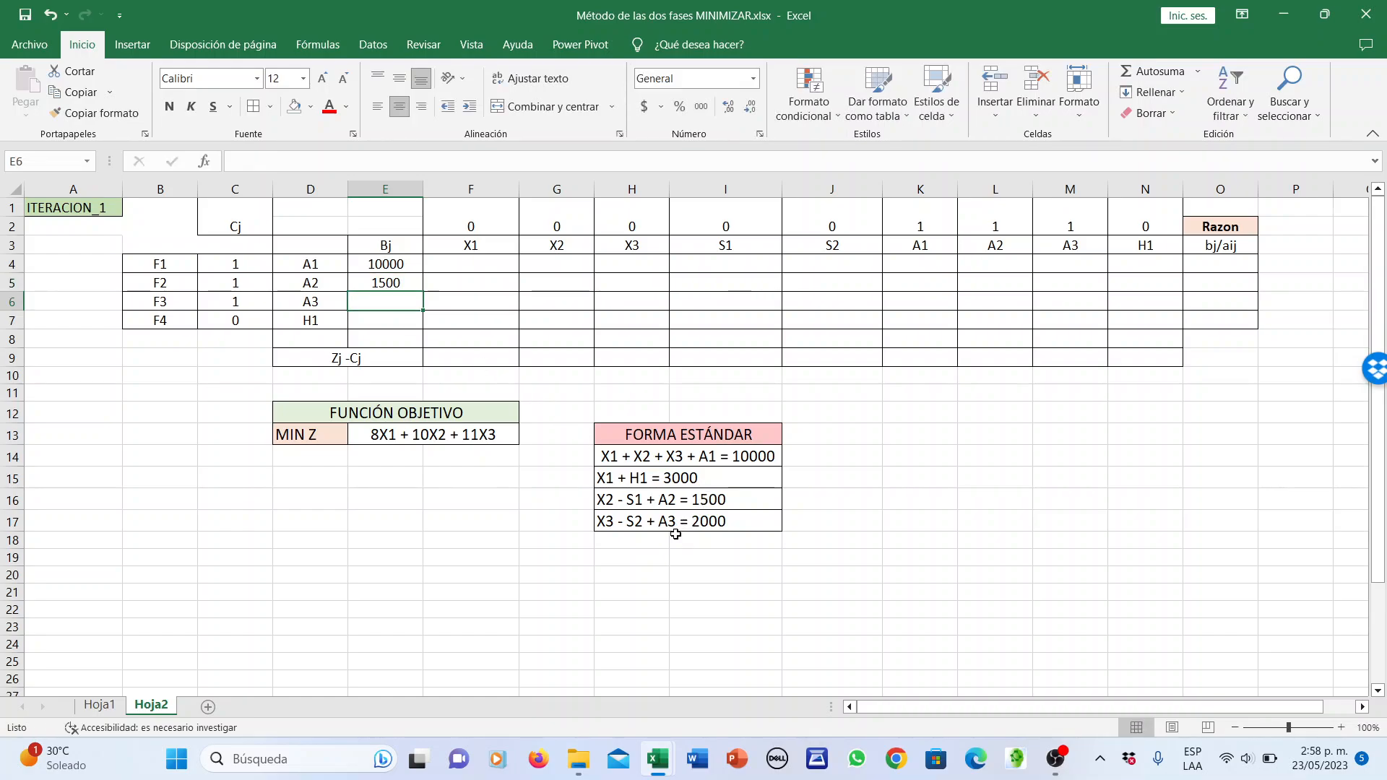
pyautogui.write('2')
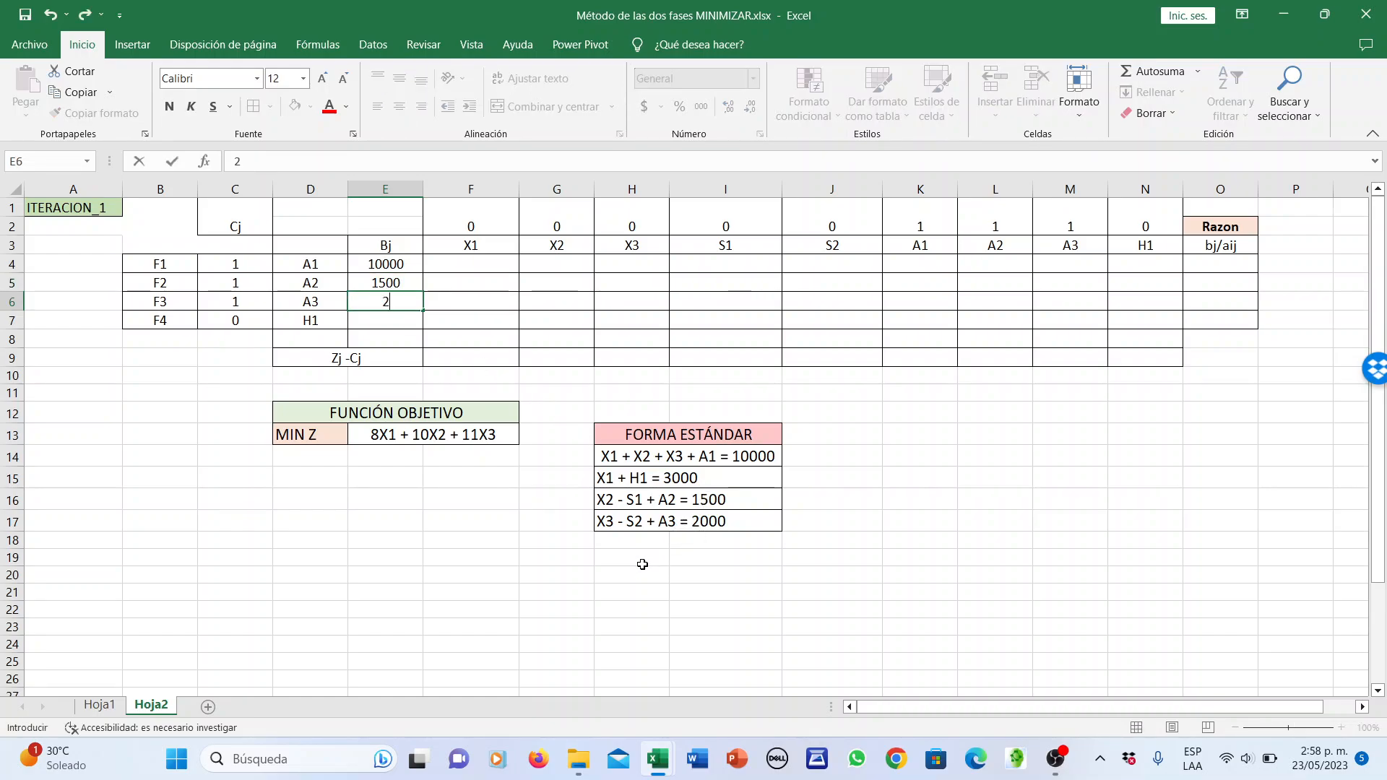
pyautogui.write('000')
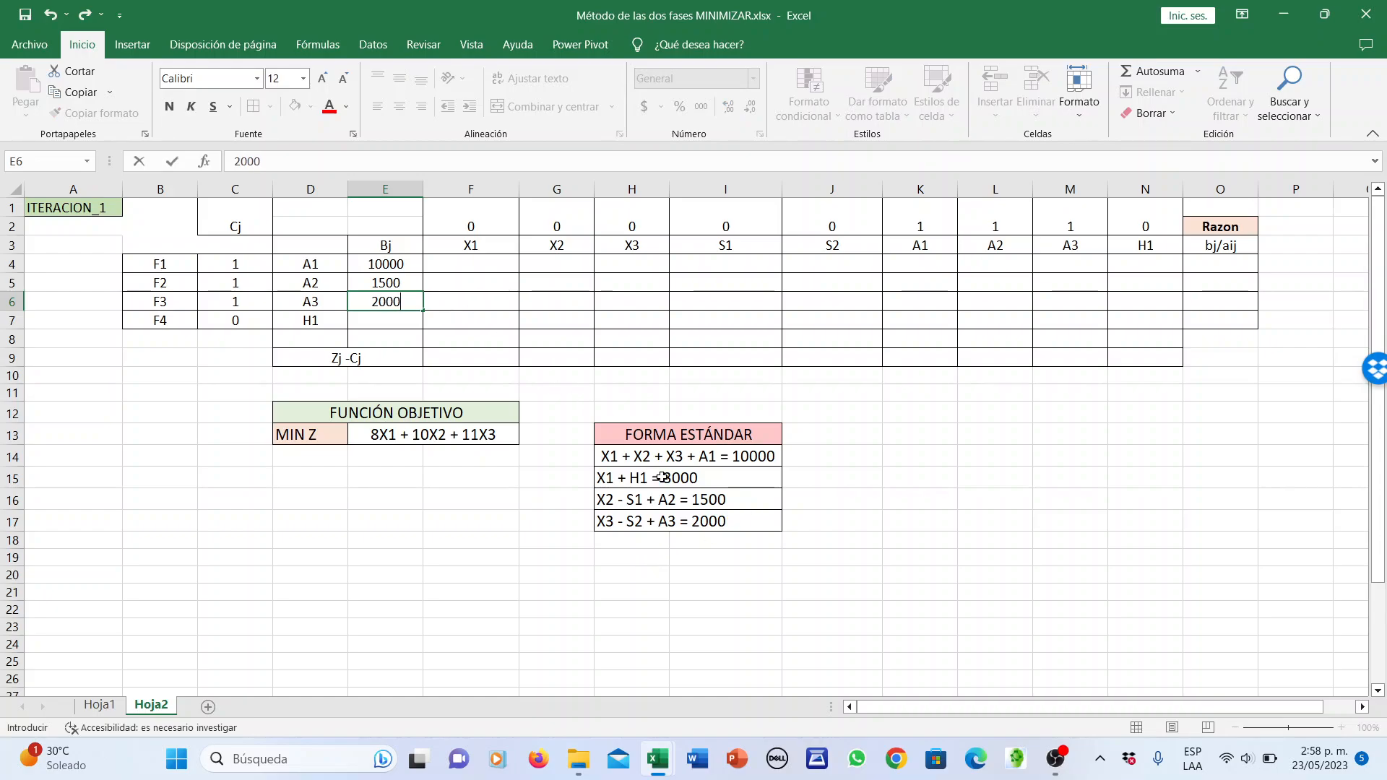
pyautogui.click(404, 321)
pyautogui.write('3000')
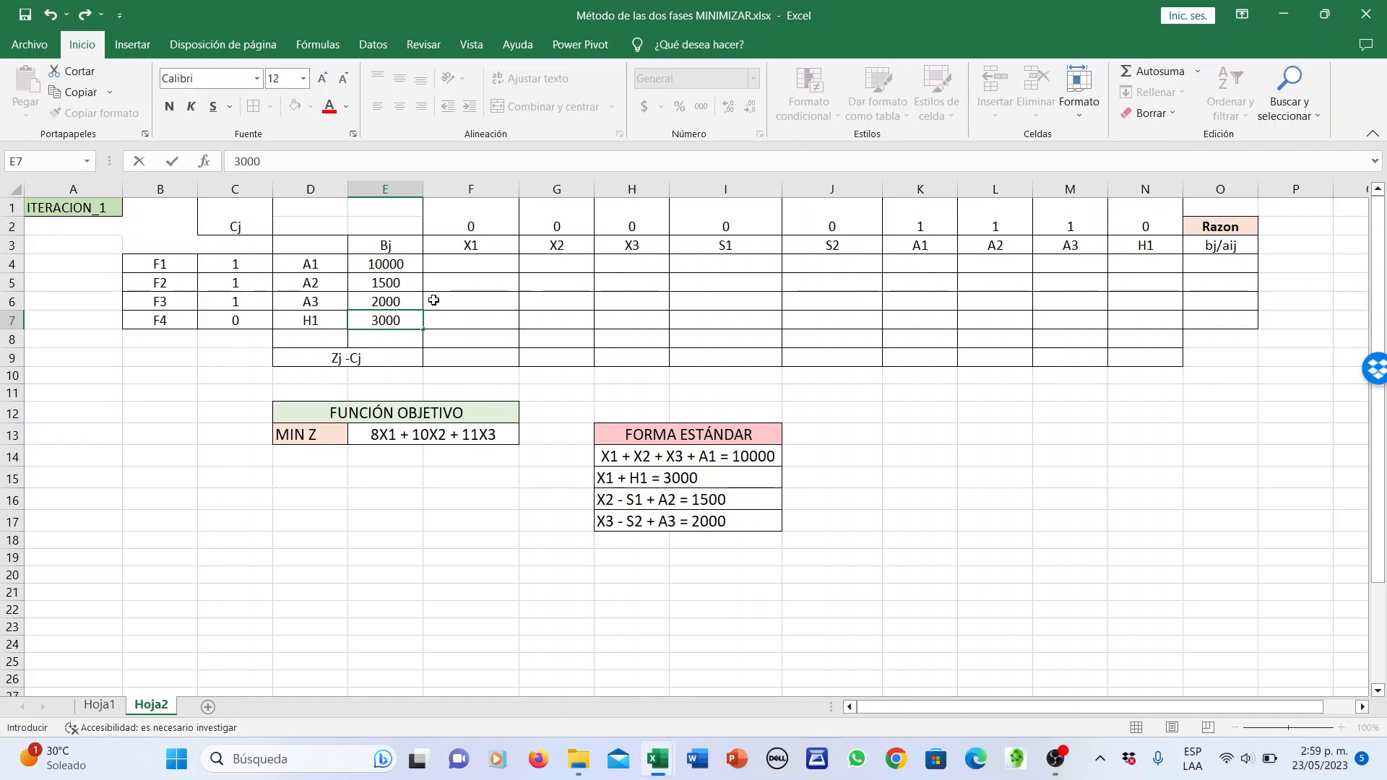
# Enter a coefficient of 1 for X1, X2 and X3 in row F1, taken from the first standard-form constraint
pyautogui.click(469, 264)
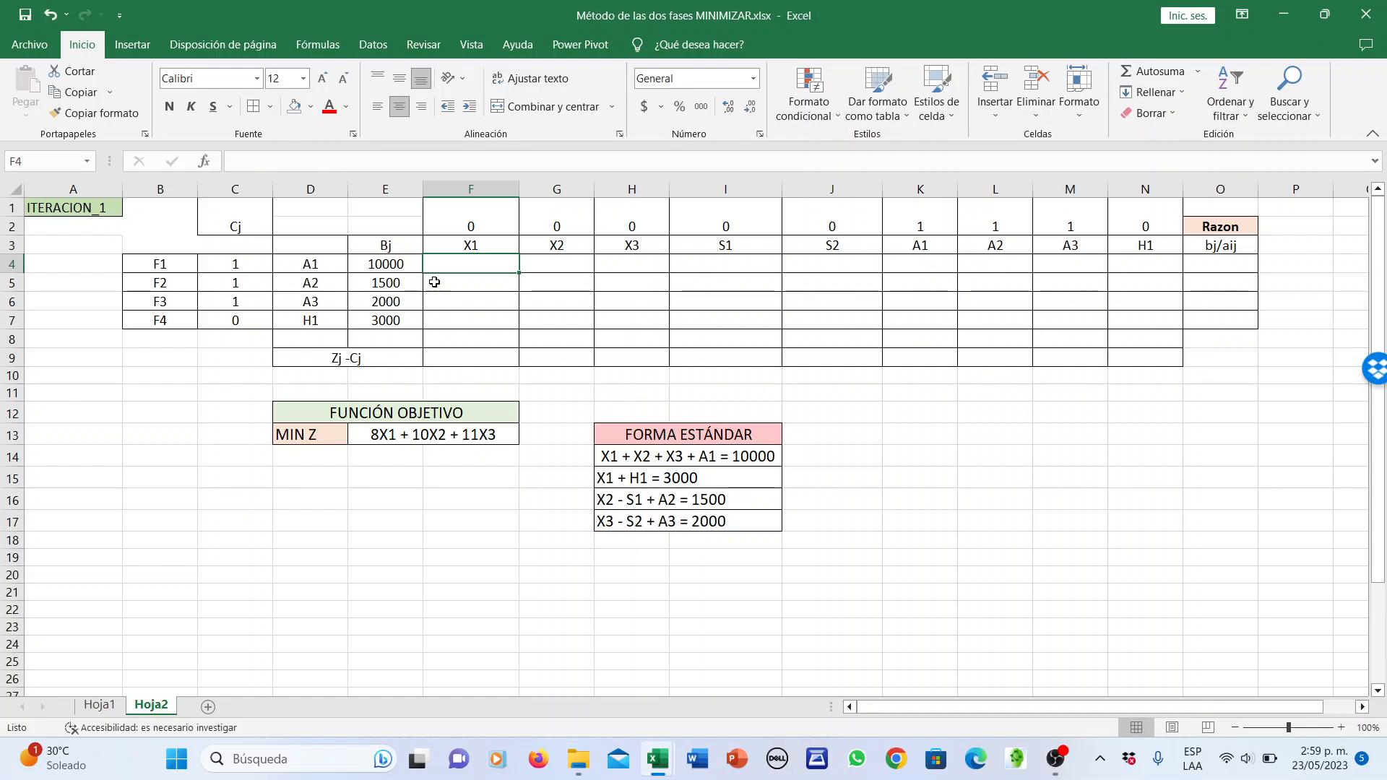
pyautogui.click(721, 460)
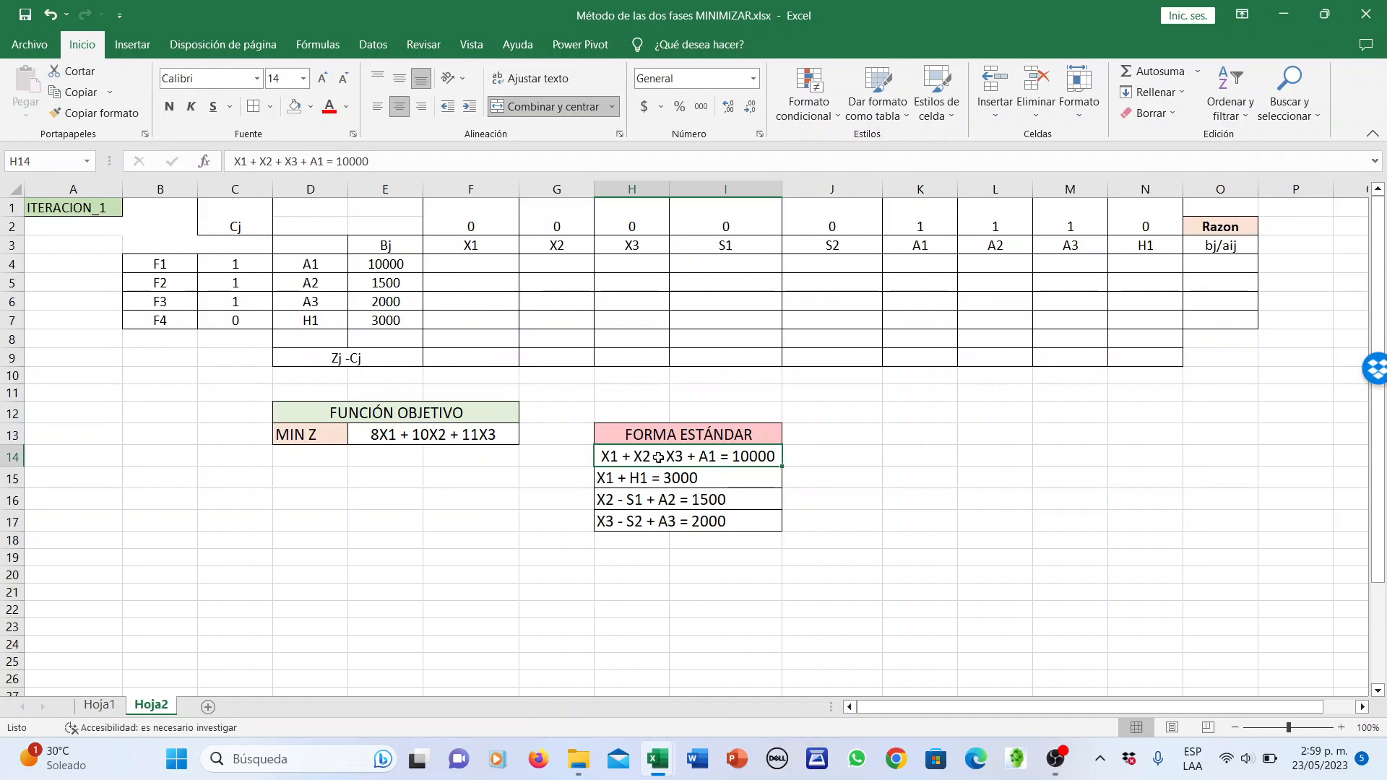
pyautogui.click(471, 266)
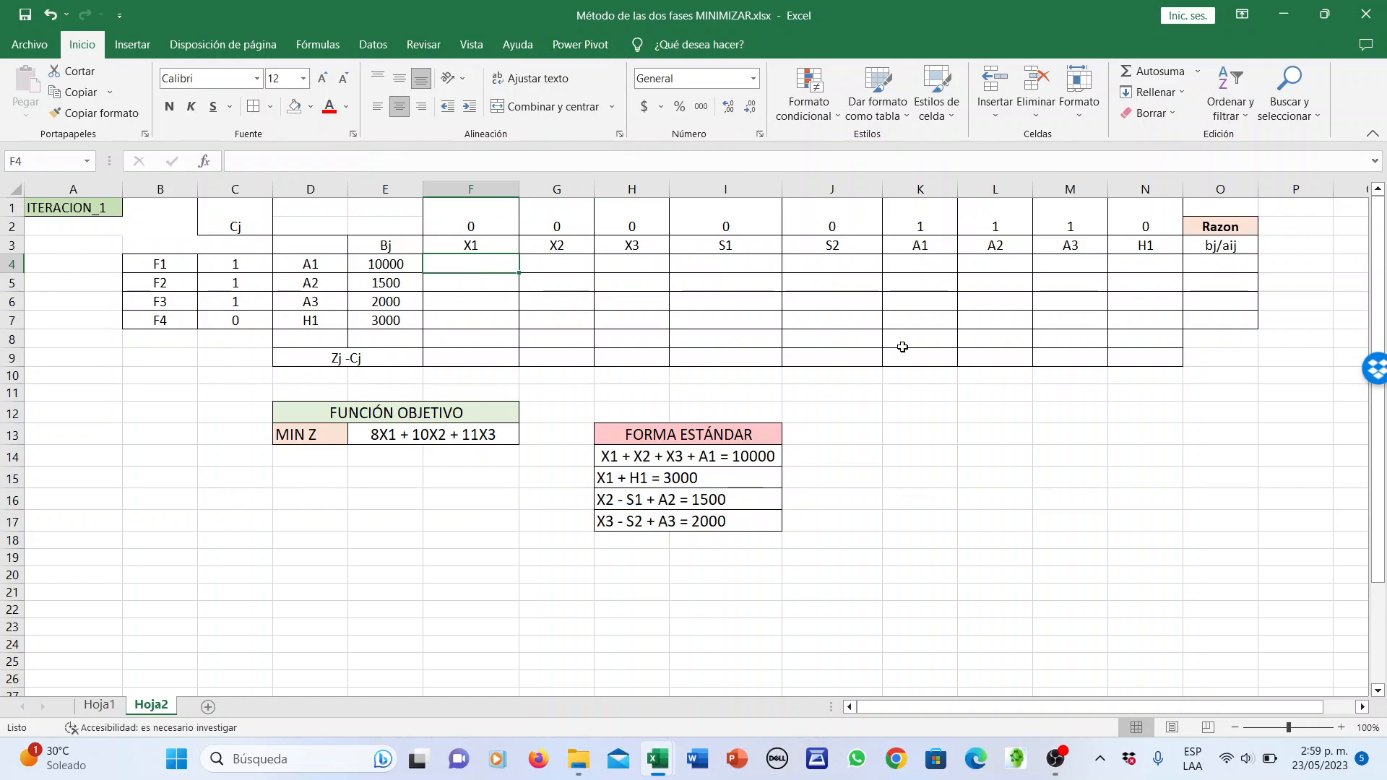
pyautogui.write('1')
pyautogui.press('Right')
pyautogui.write('1')
pyautogui.press('Right')
pyautogui.press('pagedown')
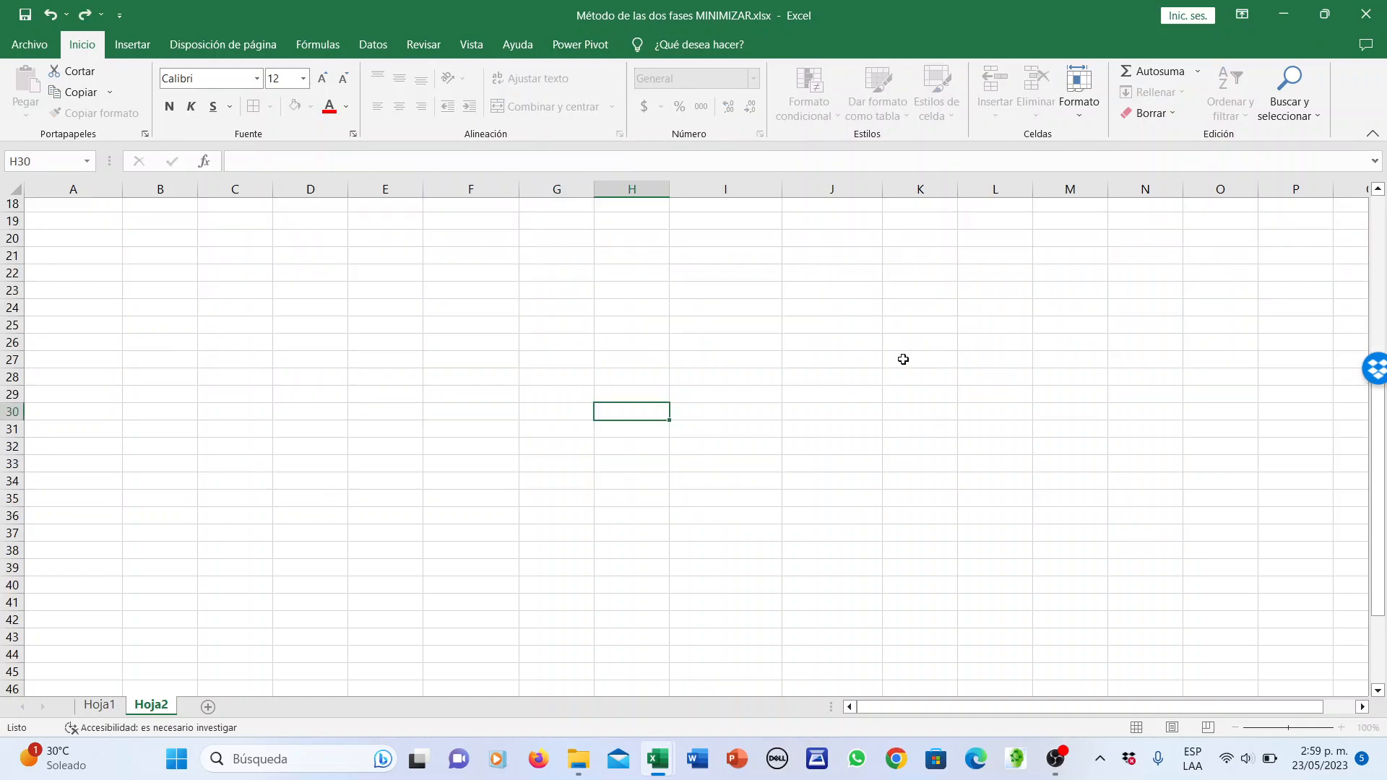
pyautogui.scroll(-3, 903, 359)
pyautogui.scroll(9, 903, 359)
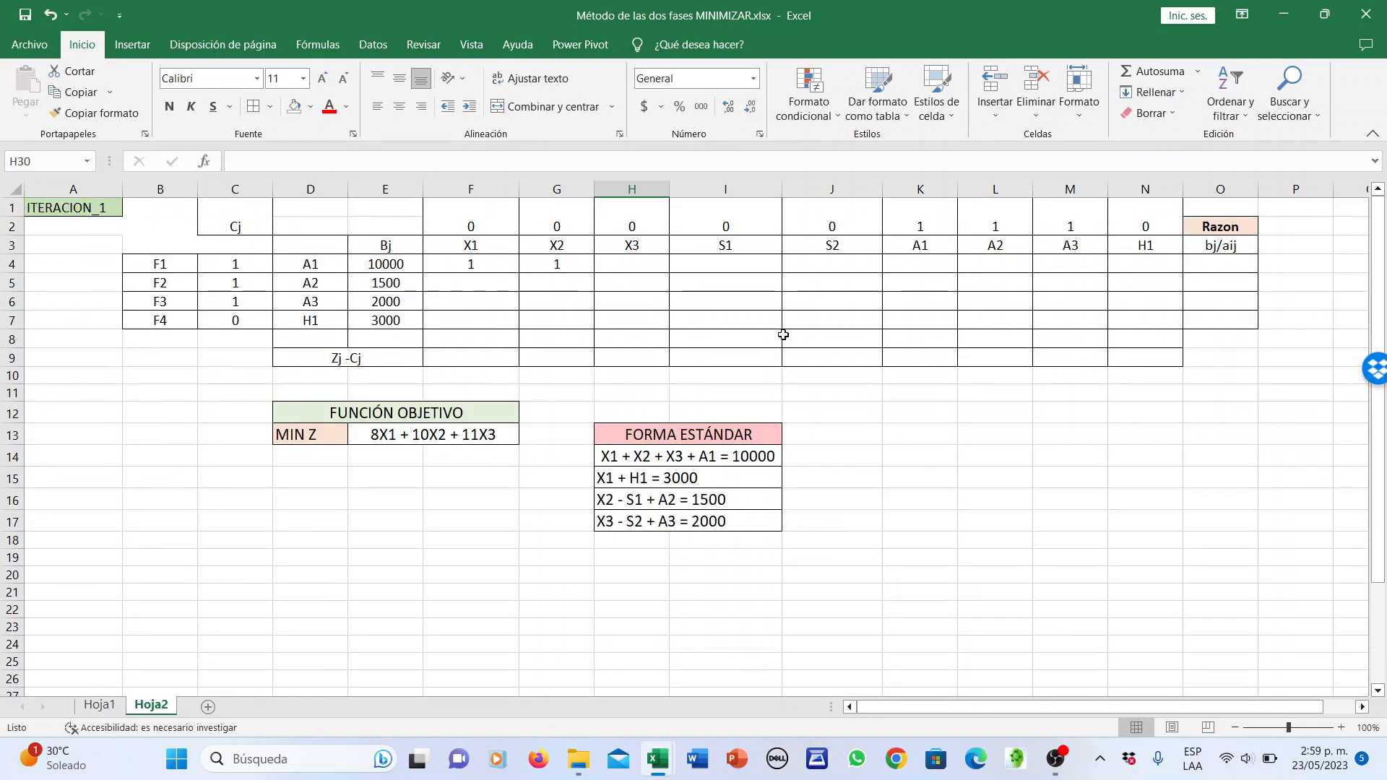
pyautogui.click(643, 263)
pyautogui.write('1')
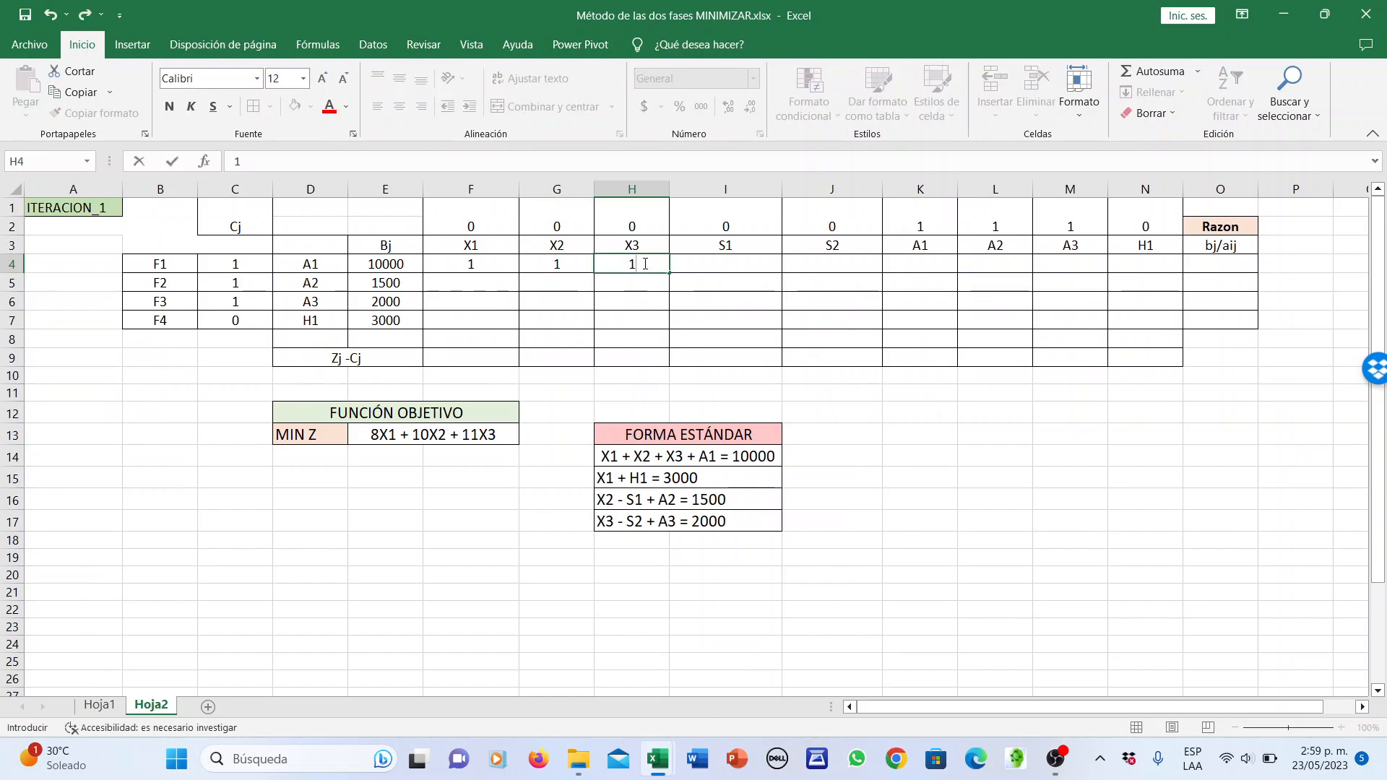
# Complete row F1 with 0 for S1 and S2, 1 for A1, and 0 for A2, A3 and H1
pyautogui.press('Right')
pyautogui.write('0')
pyautogui.press('Right')
pyautogui.write('0')
pyautogui.press('Right')
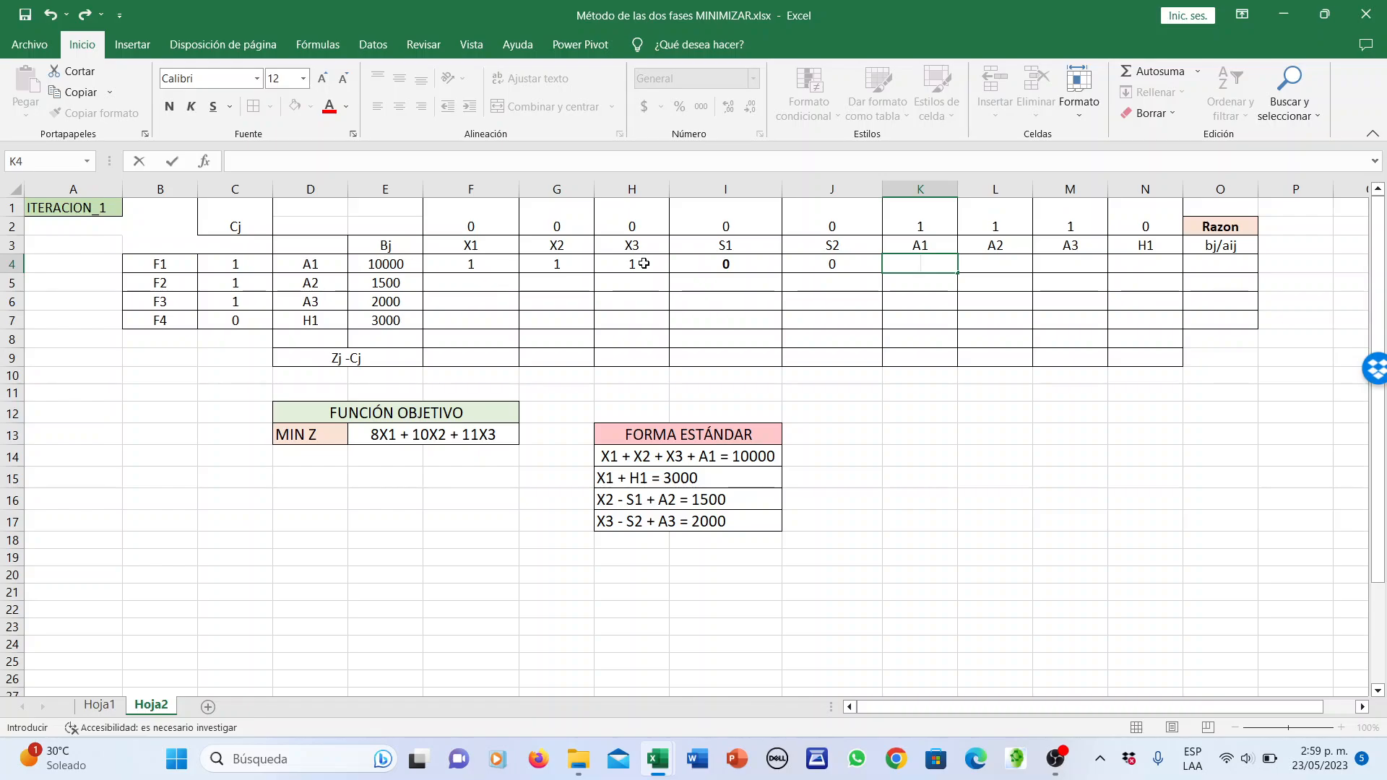
pyautogui.write('1')
pyautogui.press('Right')
pyautogui.write('0')
pyautogui.press('Right')
pyautogui.write('0')
pyautogui.press('Right')
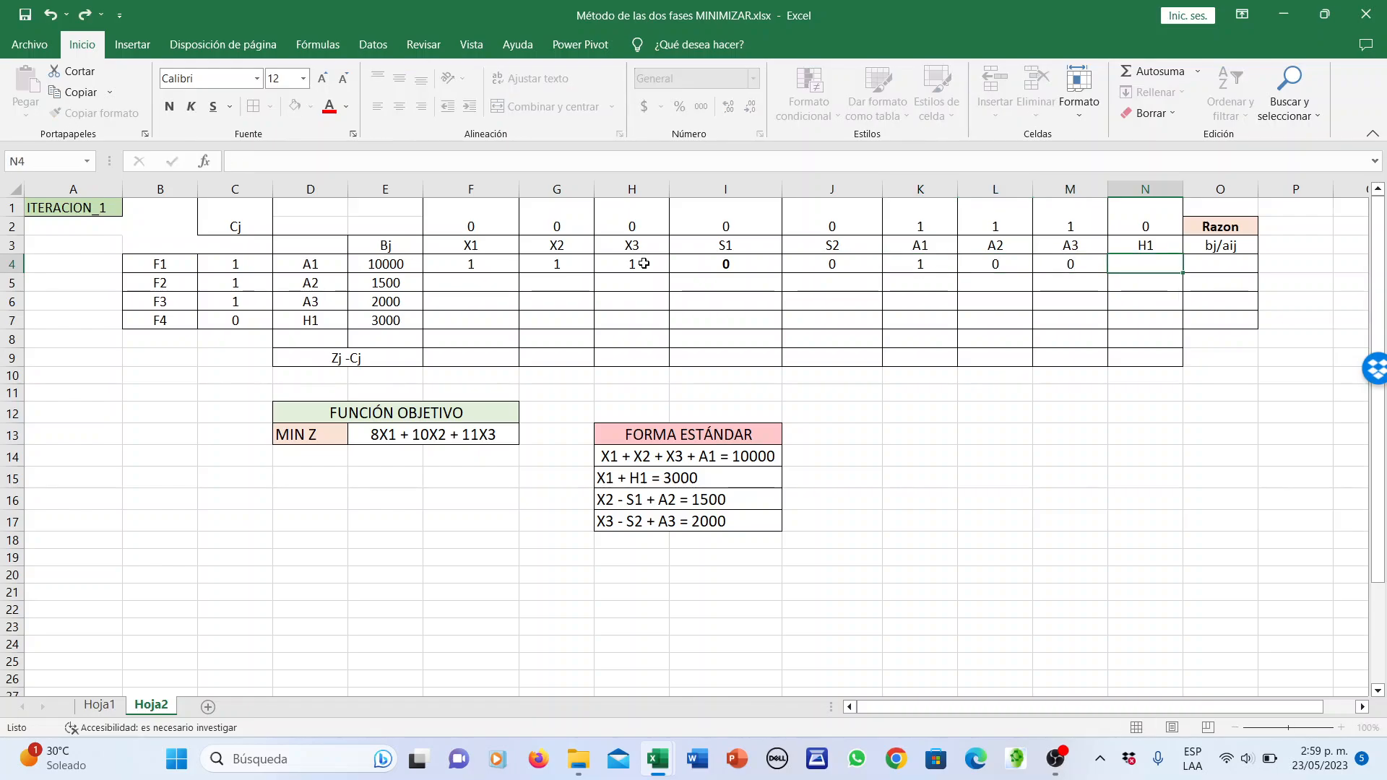
pyautogui.write('0')
# Enter the row F2 coefficients 0 for X1, 1 for X2, 0 for X3 and -1 for S1
pyautogui.click(510, 278)
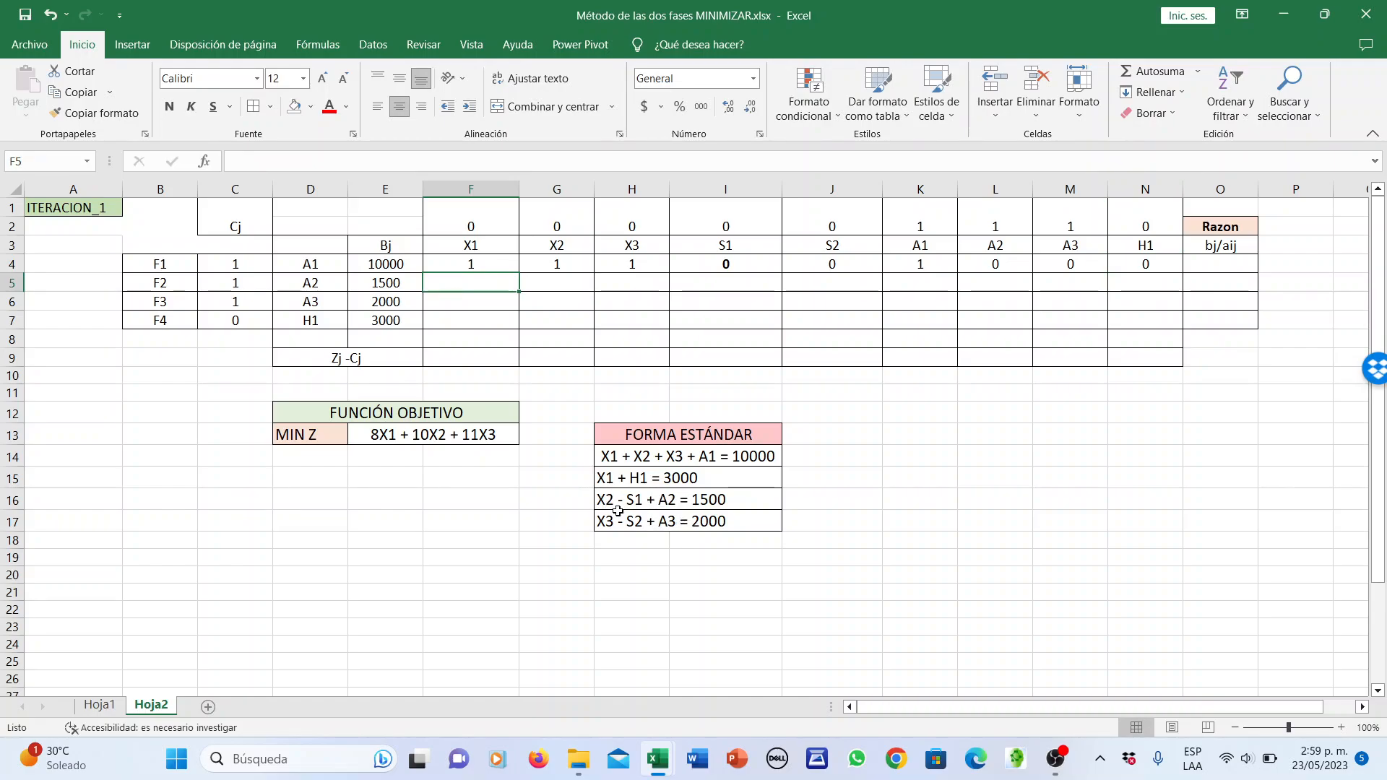
pyautogui.write('0')
pyautogui.press('Right')
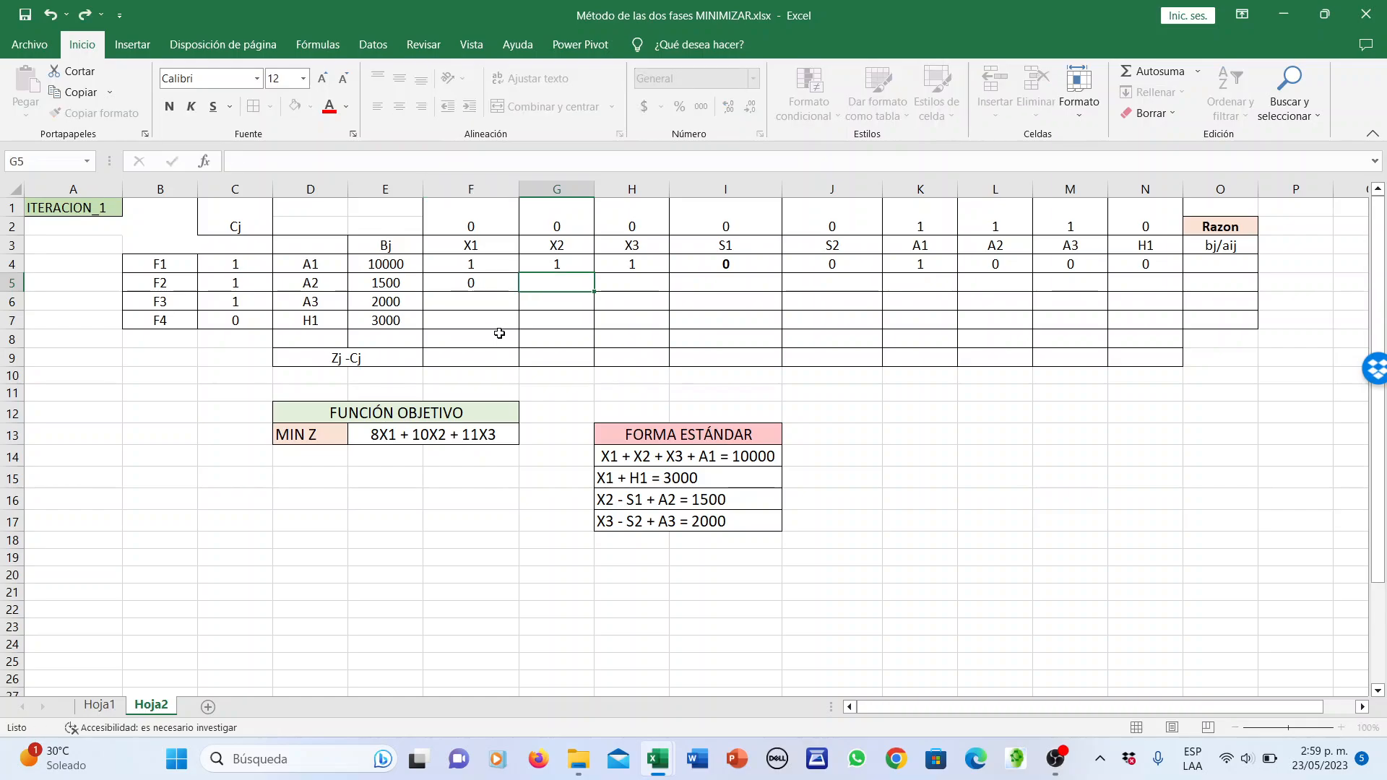
pyautogui.write('1')
pyautogui.press('Right')
pyautogui.write('0')
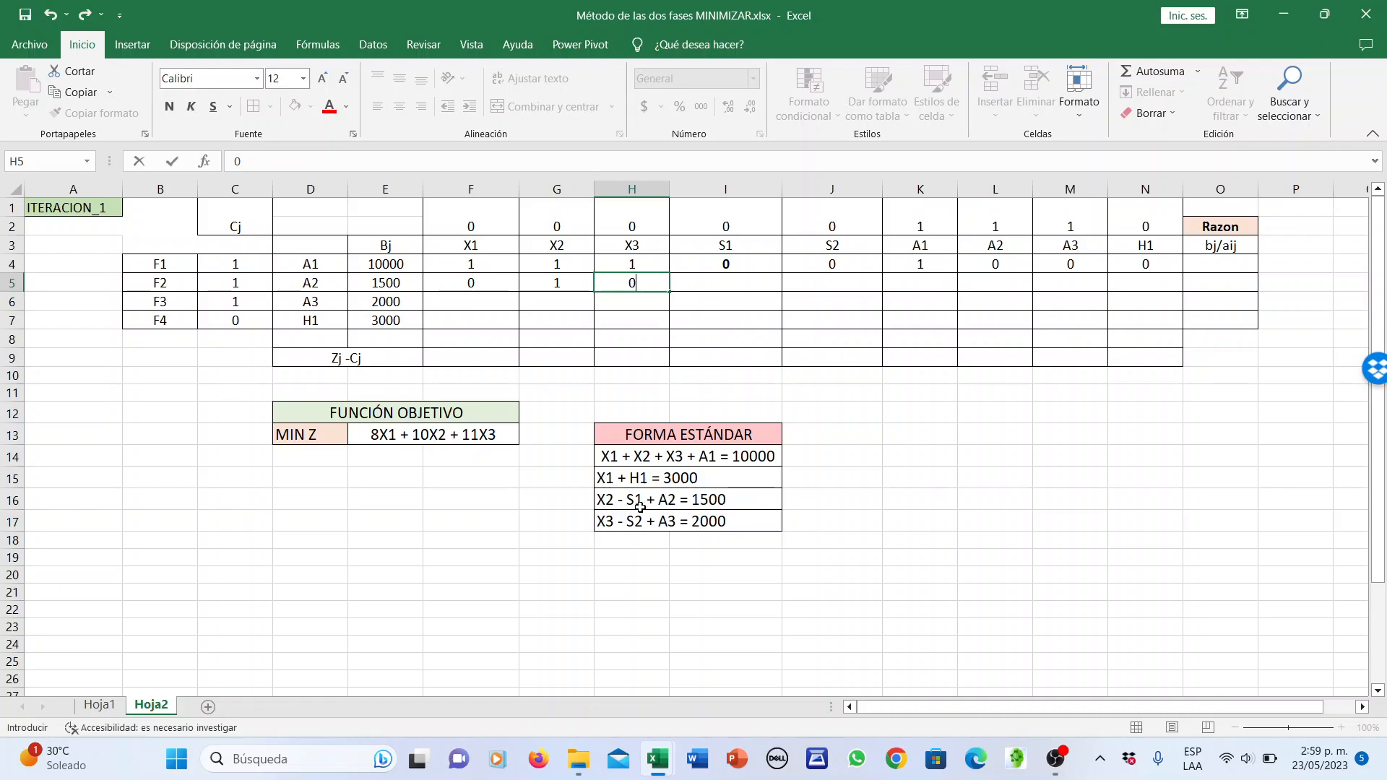
pyautogui.click(720, 286)
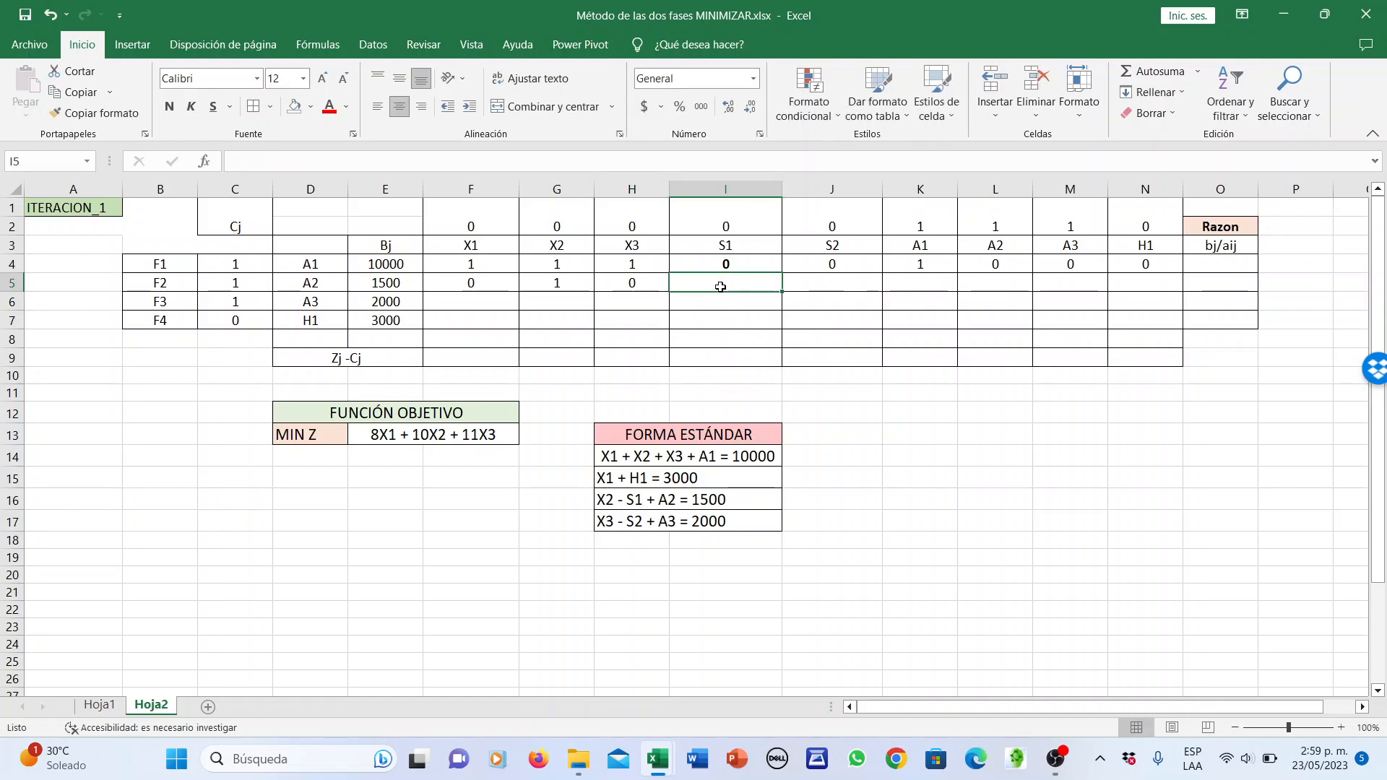
pyautogui.write('-1')
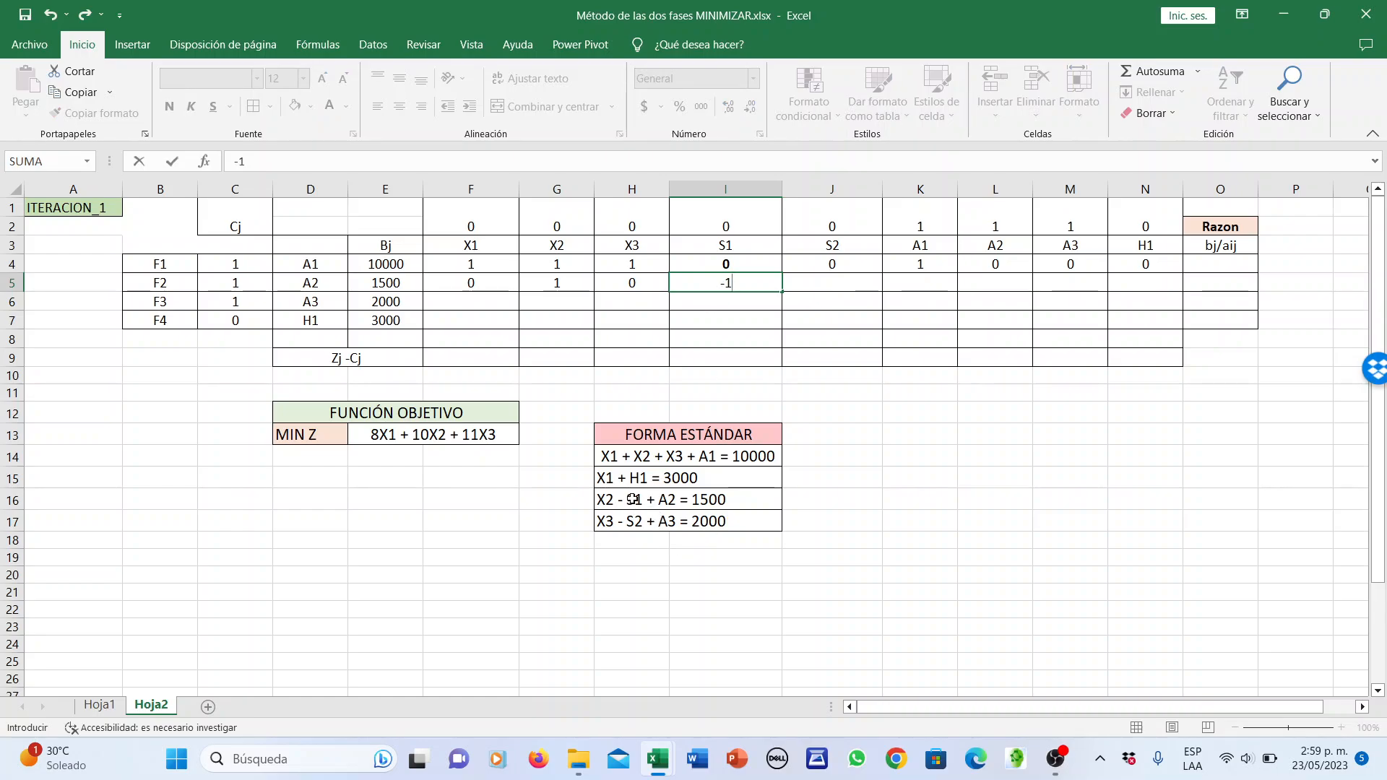
# Fill the rest of row F2 with 0 for S2, A1, A2, A3 and H1
pyautogui.press('Tab')
pyautogui.write('0')
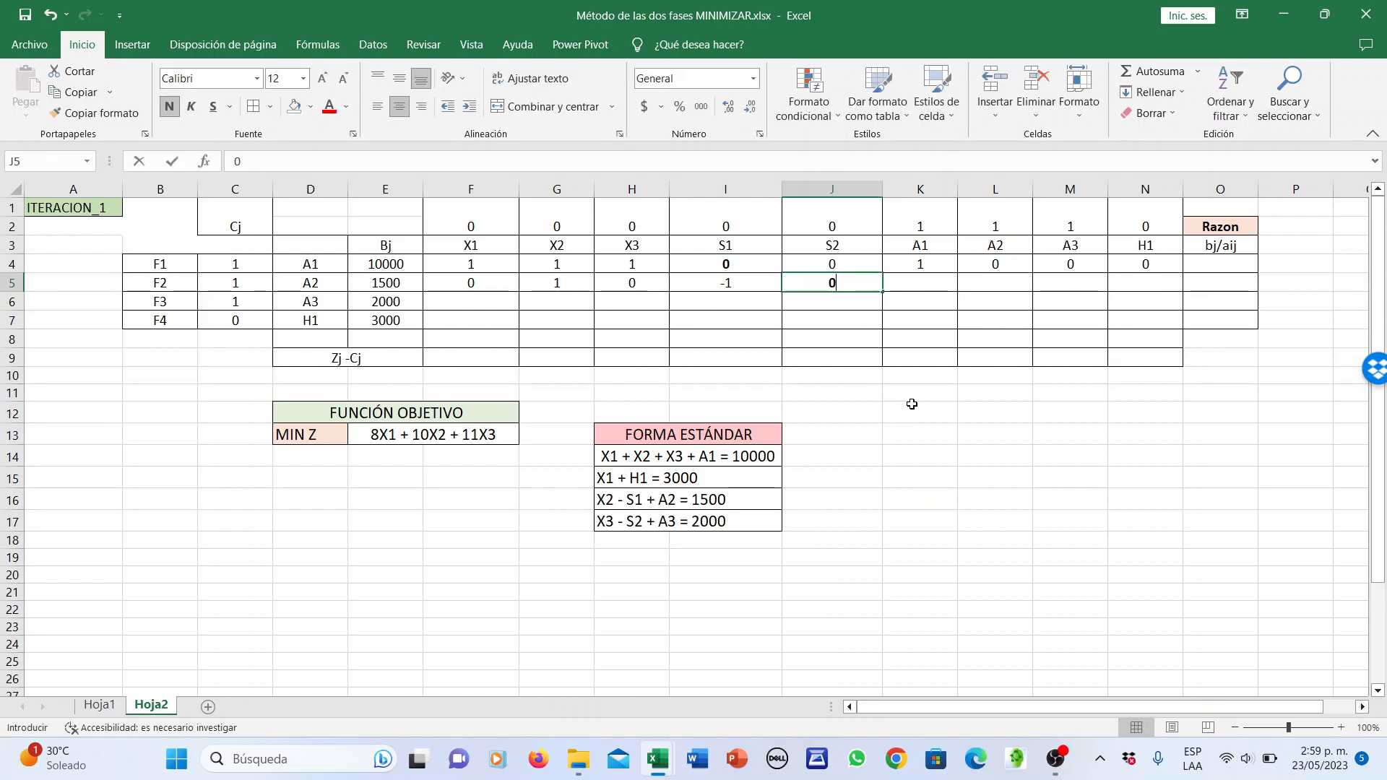
pyautogui.press('Tab')
pyautogui.write('0')
pyautogui.press('Tab')
pyautogui.write('0')
pyautogui.press('Tab')
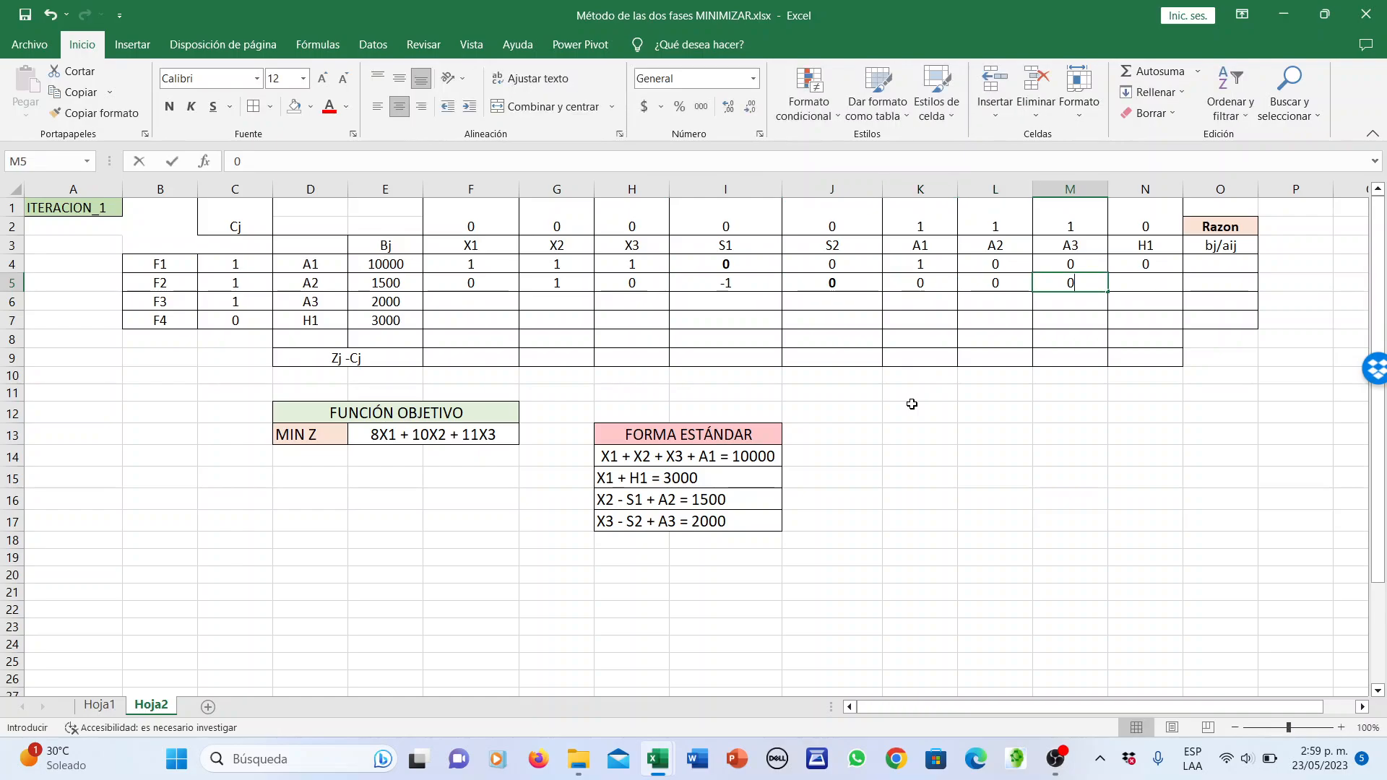
pyautogui.write('0')
pyautogui.press('Tab')
pyautogui.write('0')
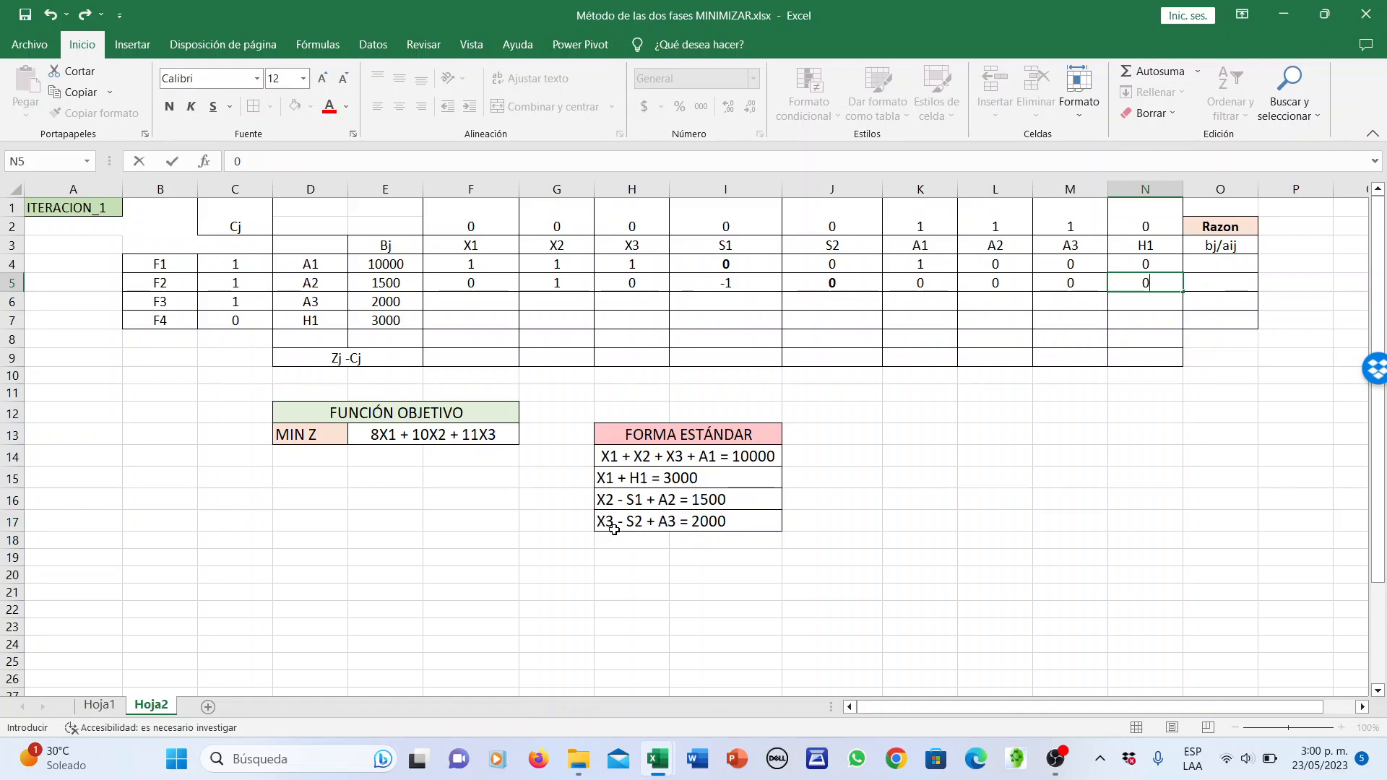
pyautogui.click(490, 283)
# Enter the row F3 coefficients 0 for X1 and X2, 1 for X3, 0 for S1 and -1 for S2
pyautogui.click(474, 302)
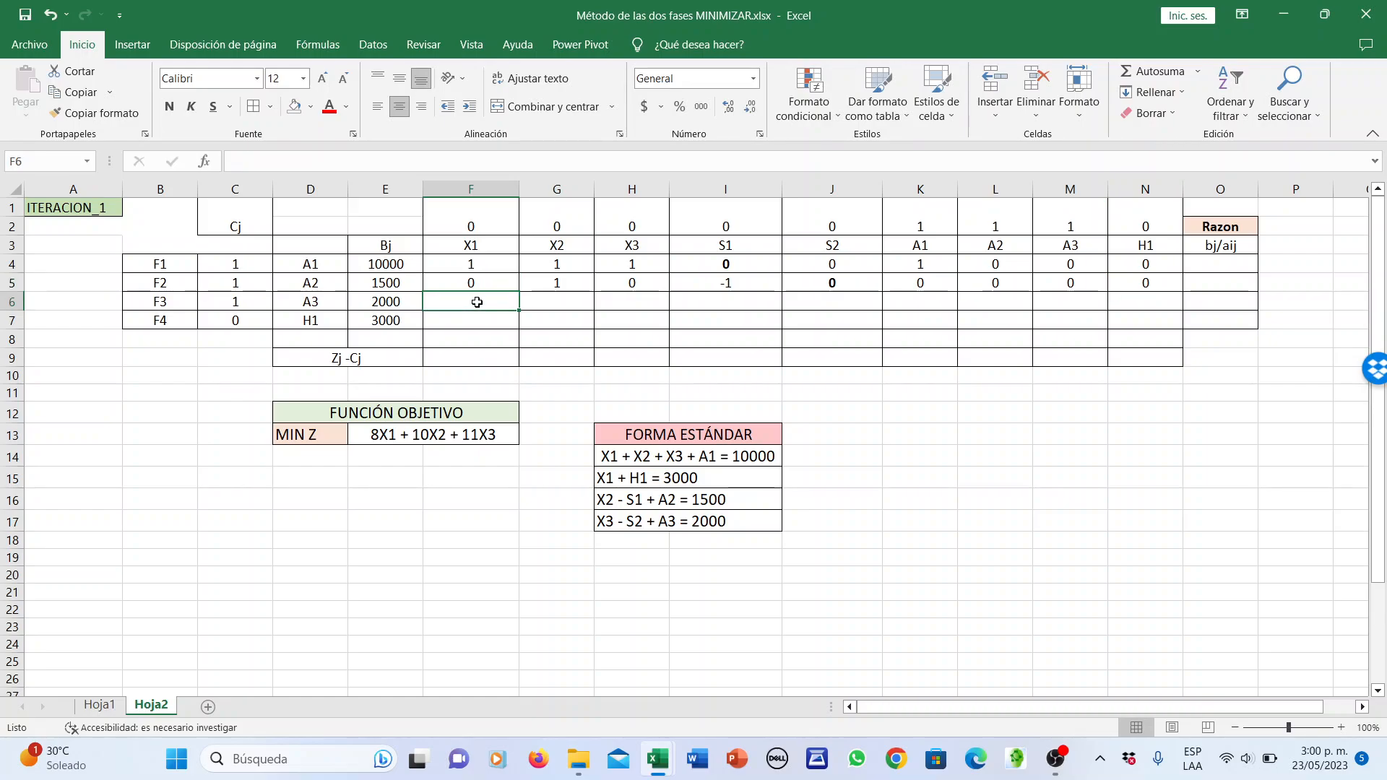
pyautogui.write('0')
pyautogui.press('Tab')
pyautogui.write('0')
pyautogui.press('Tab')
pyautogui.write('1')
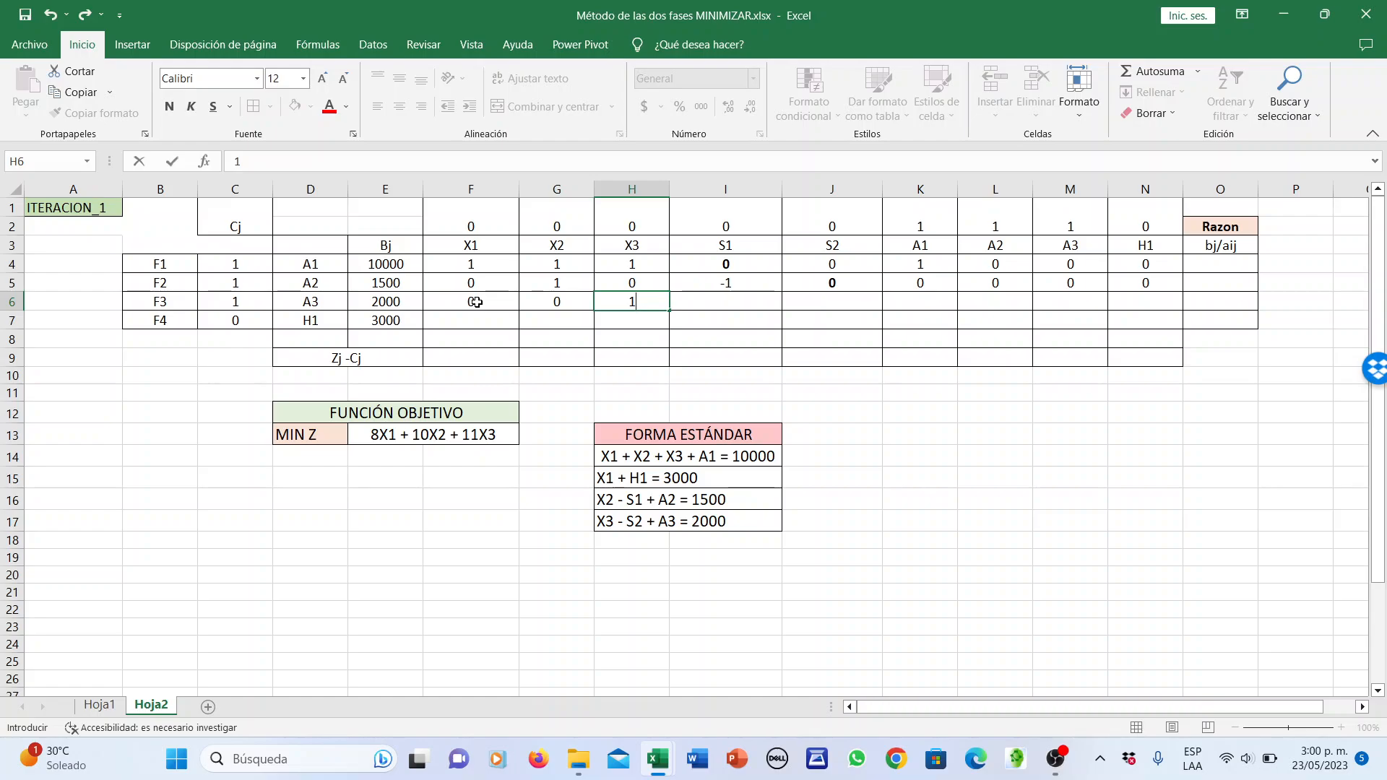
pyautogui.press('Tab')
pyautogui.write('0')
pyautogui.press('Tab')
pyautogui.write('-1')
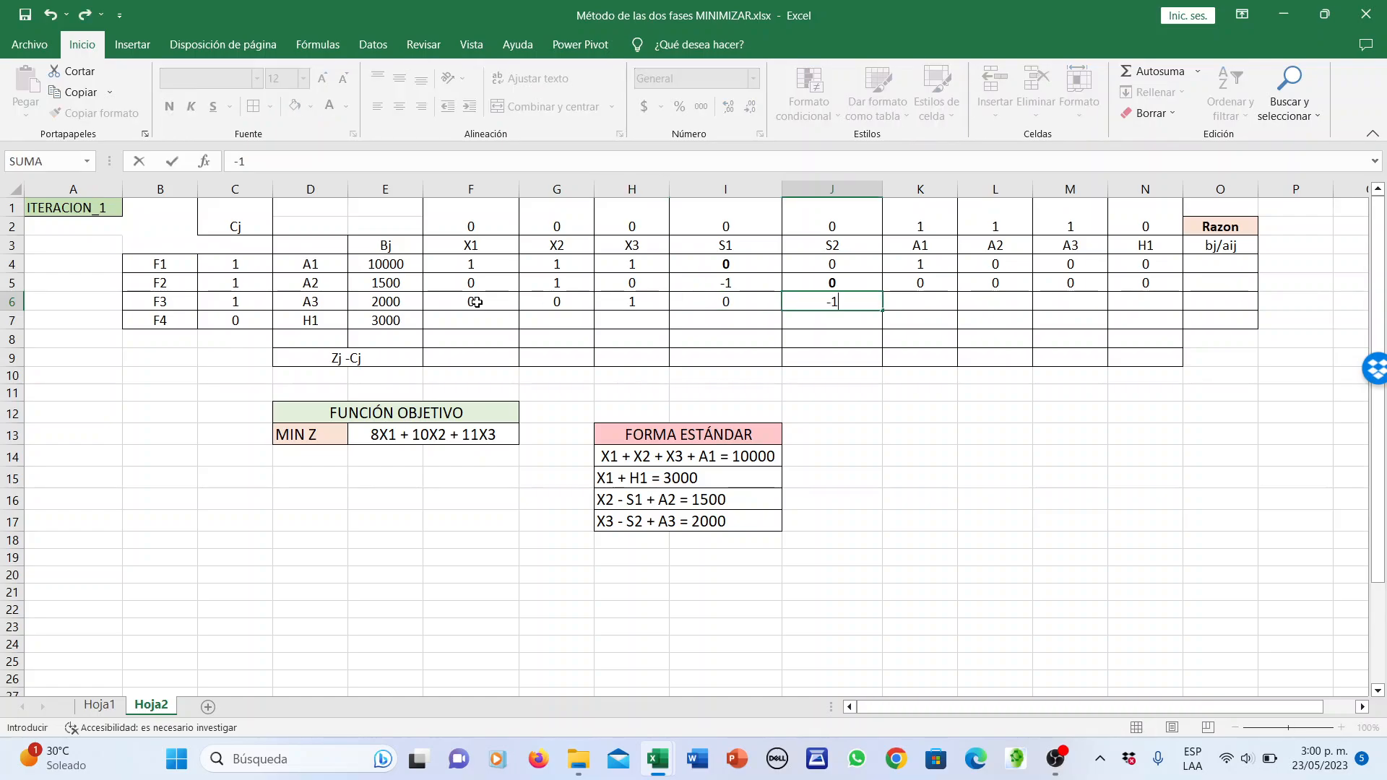
# Complete row F3 with 0 for A1 and A2, 1 for A3 and 0 for H1
pyautogui.press('Tab')
pyautogui.write('0')
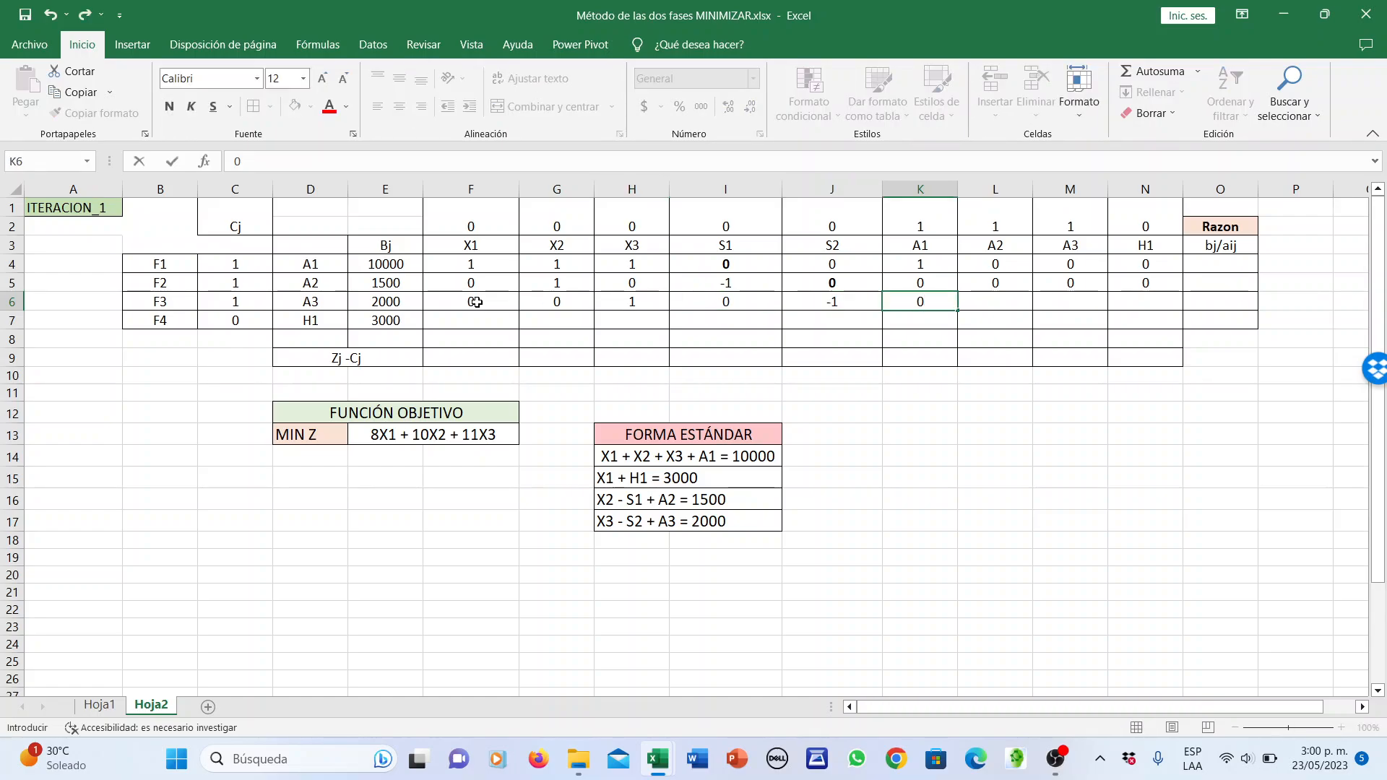
pyautogui.press('Tab')
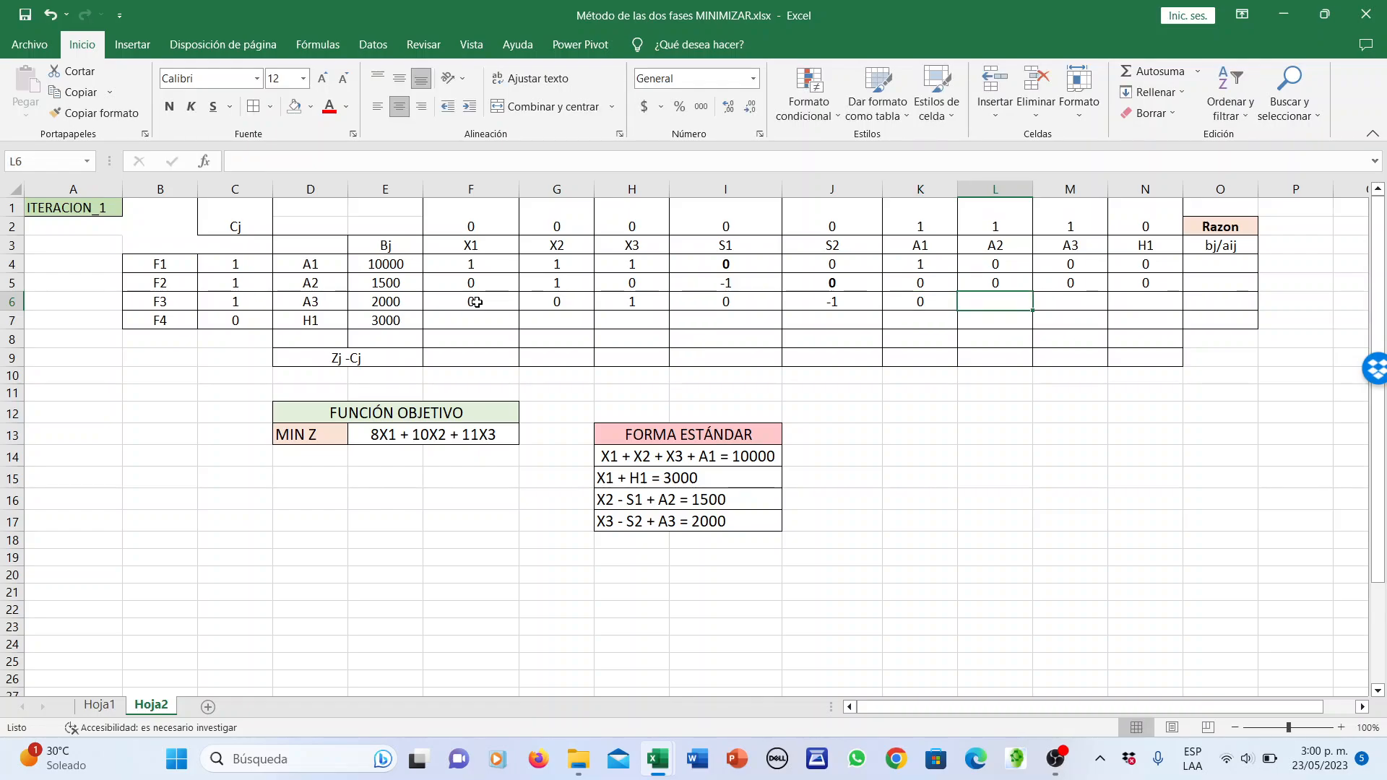
pyautogui.write('0')
pyautogui.press('Tab')
pyautogui.write('1')
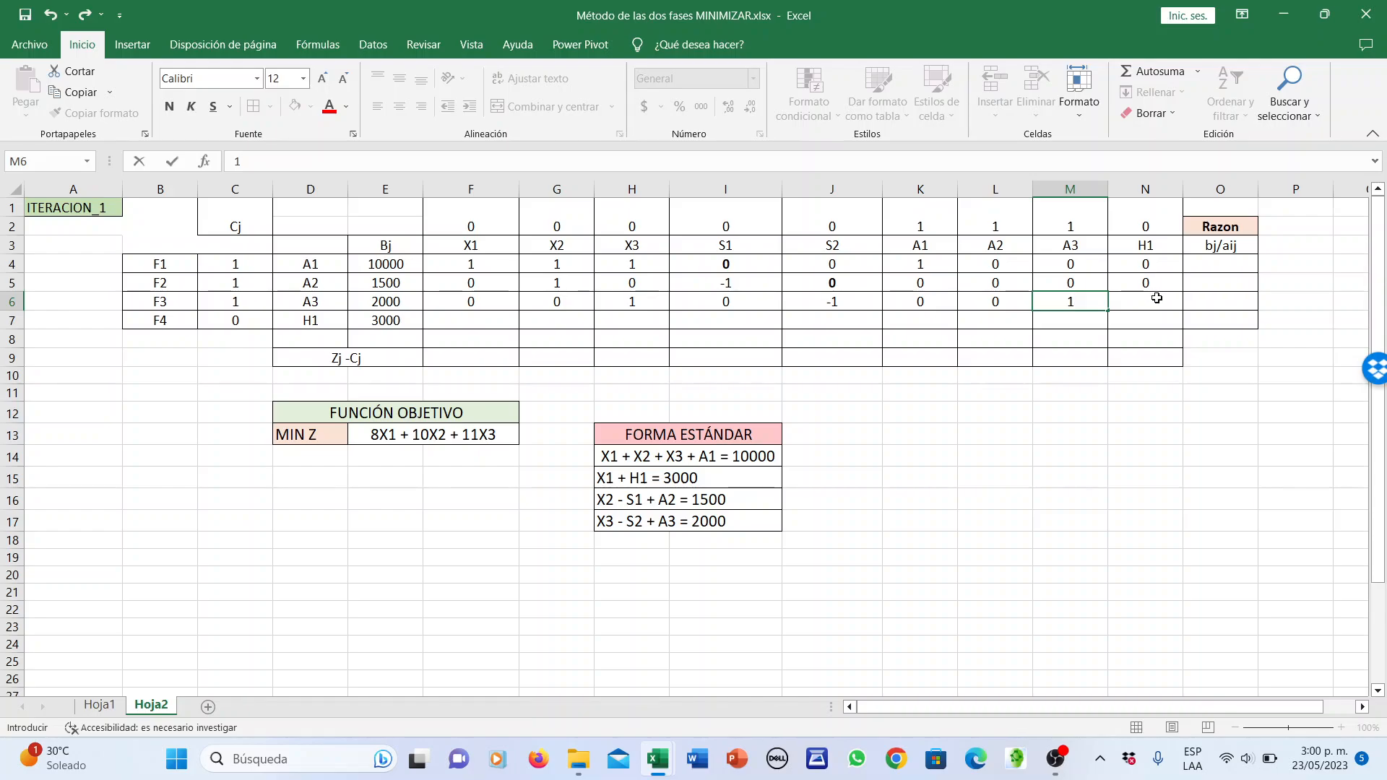
pyautogui.click(1155, 298)
pyautogui.write('0')
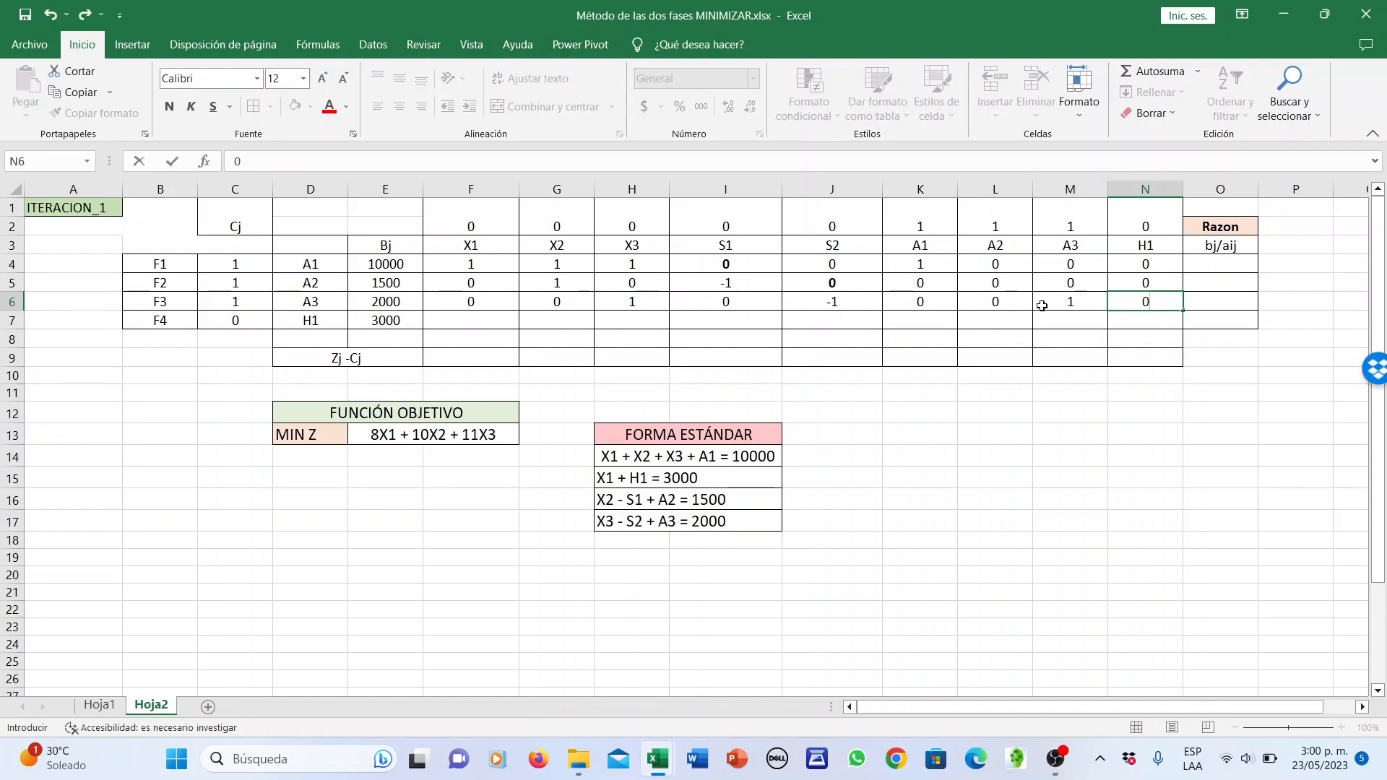
# Enter the row F4 coefficients 1 for X1 and 0 for X2, X3, S1 and S2
pyautogui.click(469, 320)
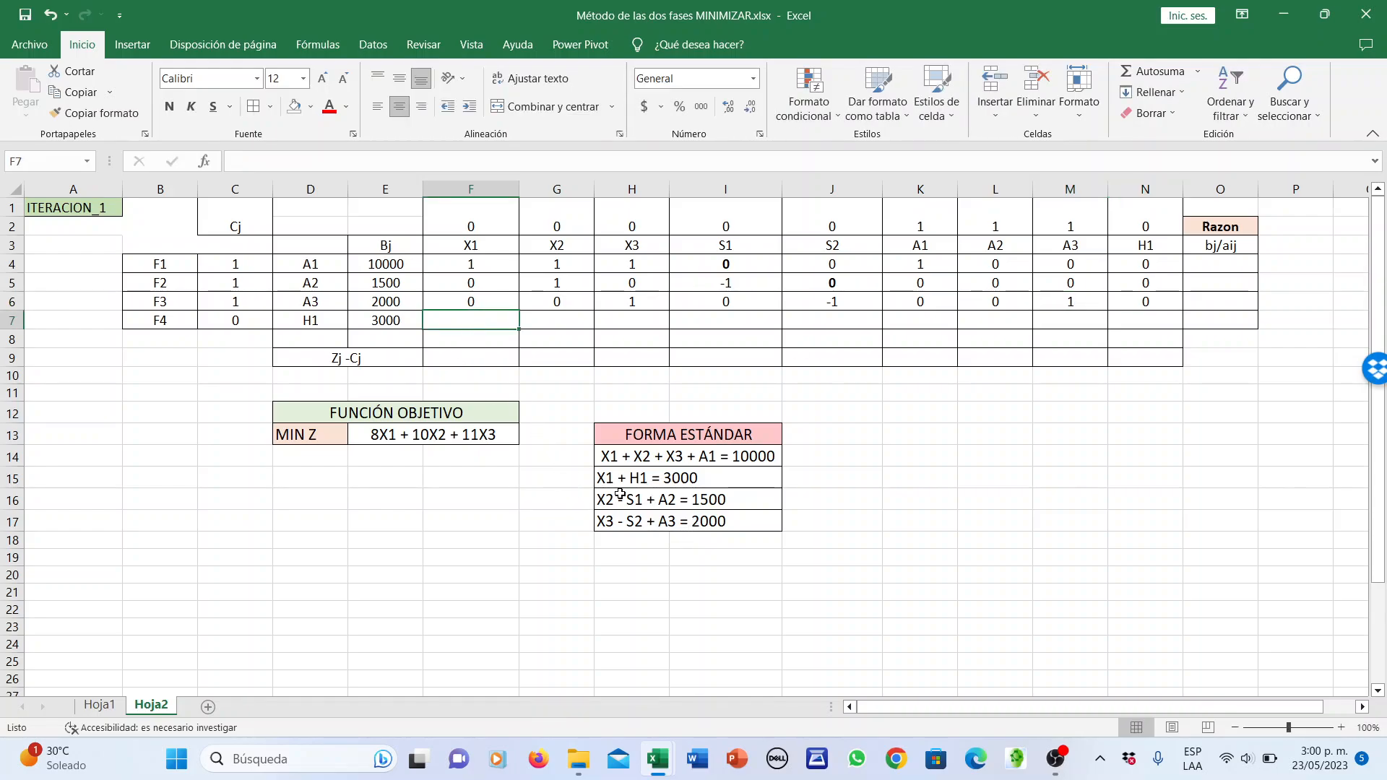
pyautogui.write('1')
pyautogui.press('Tab')
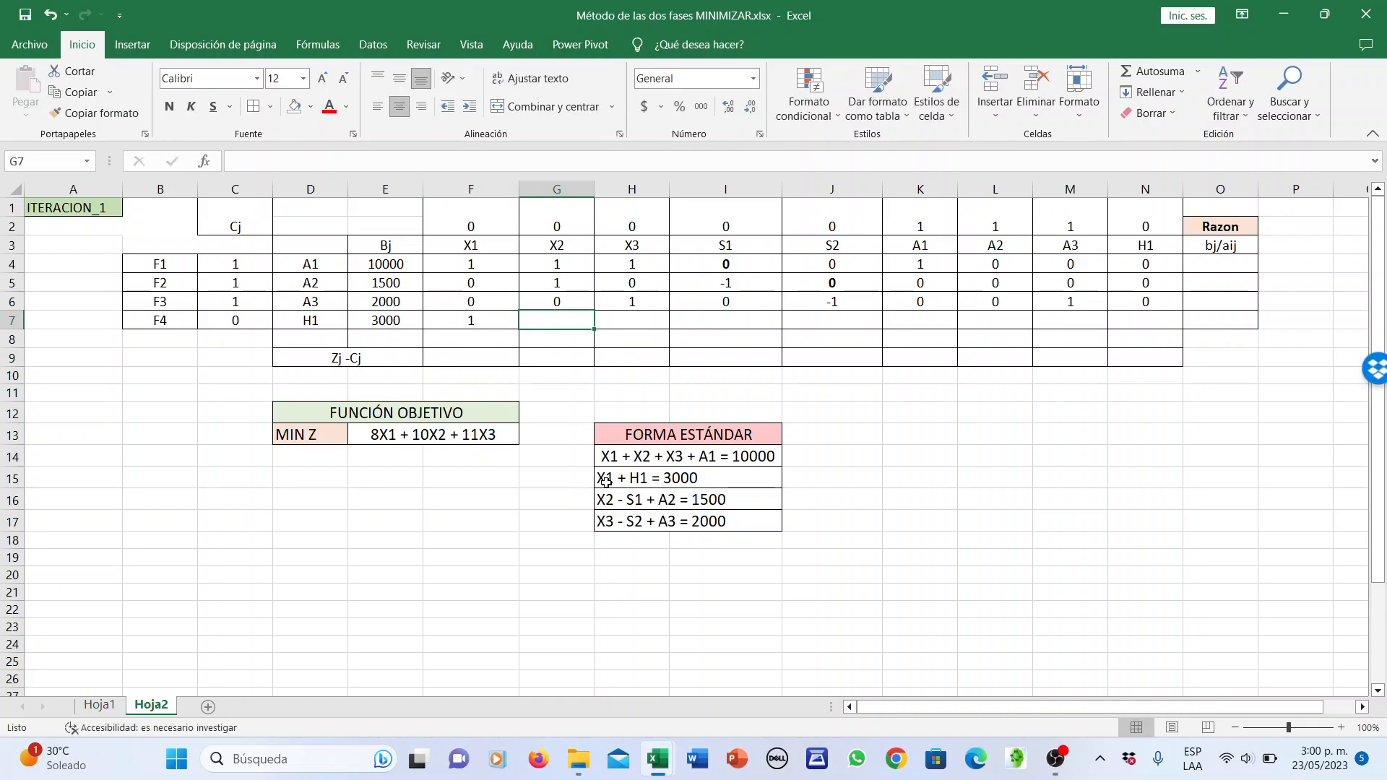
pyautogui.write('0')
pyautogui.press('Tab')
pyautogui.write('0')
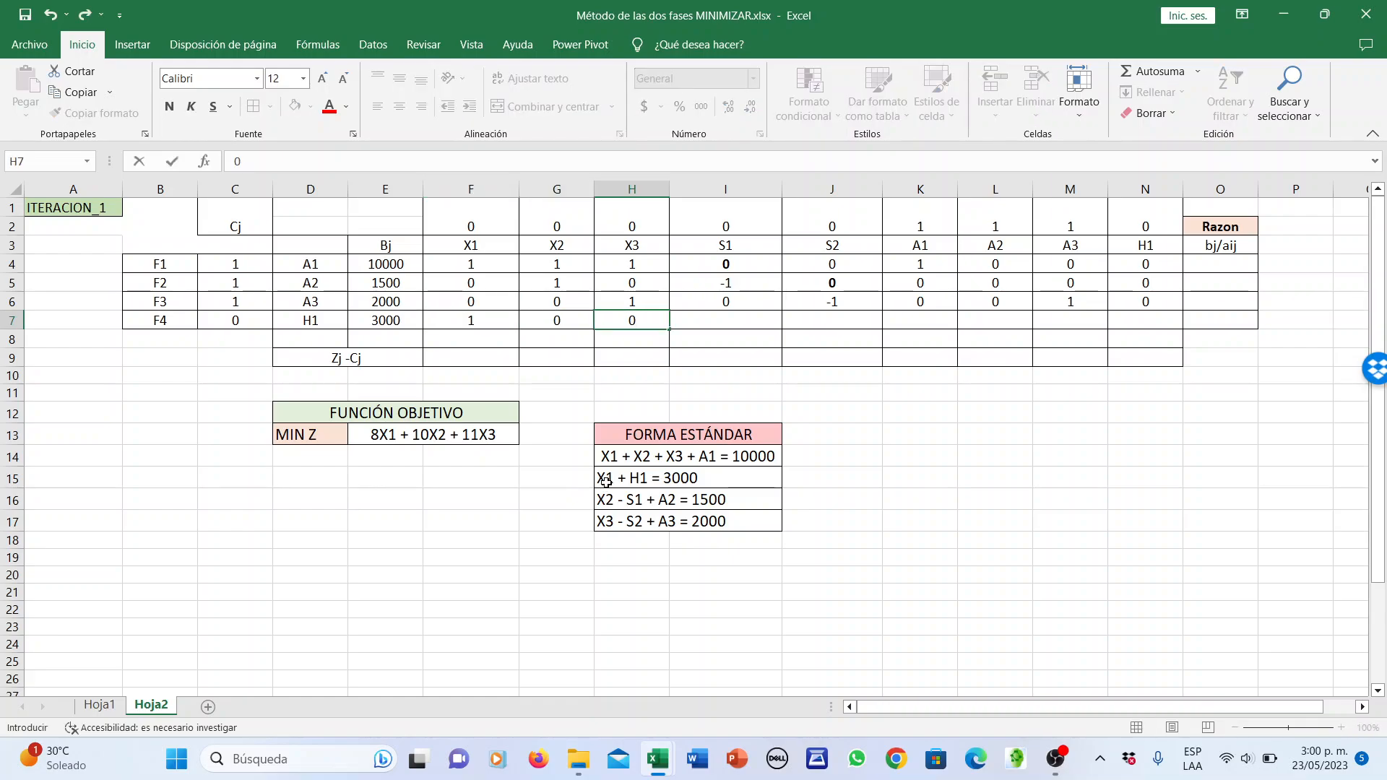
pyautogui.press('Tab')
pyautogui.write('0')
pyautogui.press('Tab')
pyautogui.write('0')
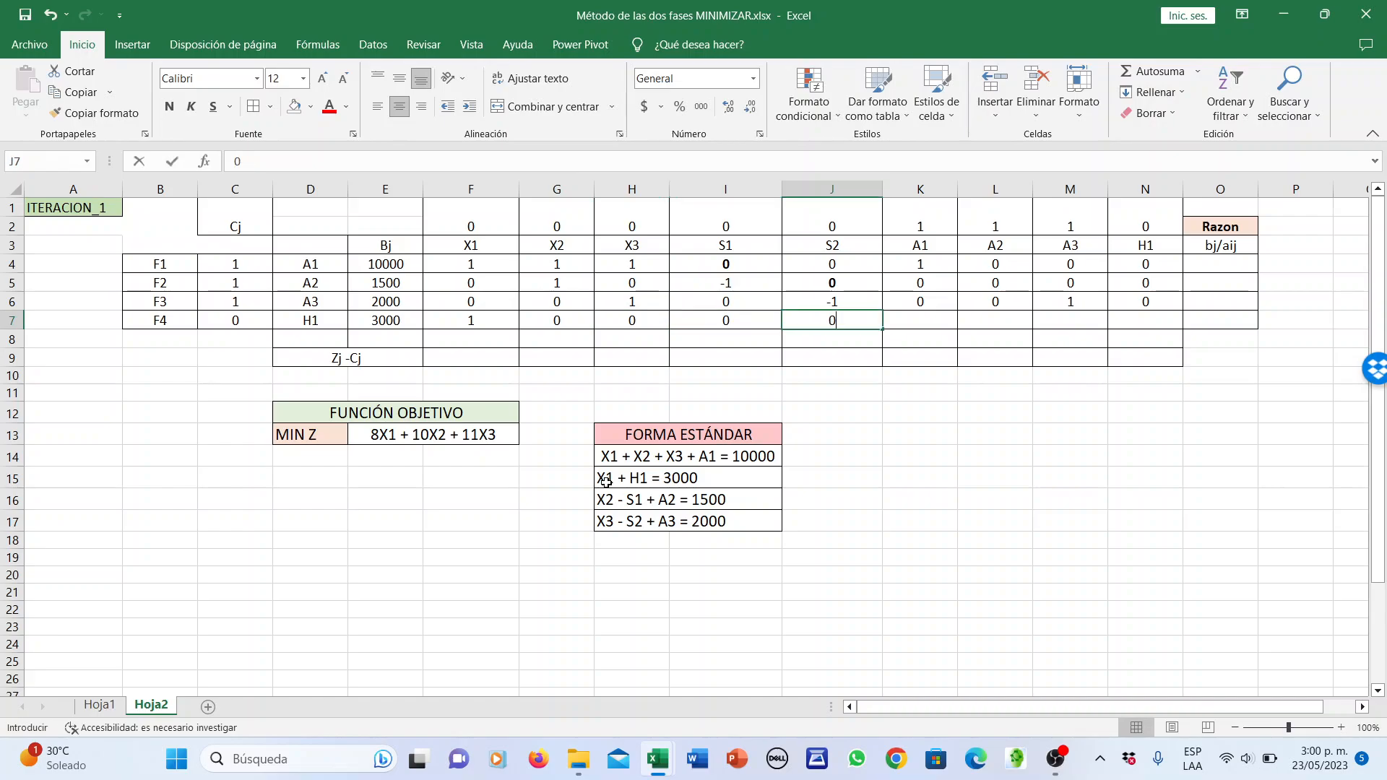
# Complete row F4 with 0 for A1, A2 and A3 and 1 for H1
pyautogui.press('Tab')
pyautogui.write('0')
pyautogui.press('Tab')
pyautogui.write('0')
pyautogui.press('Tab')
pyautogui.write('0')
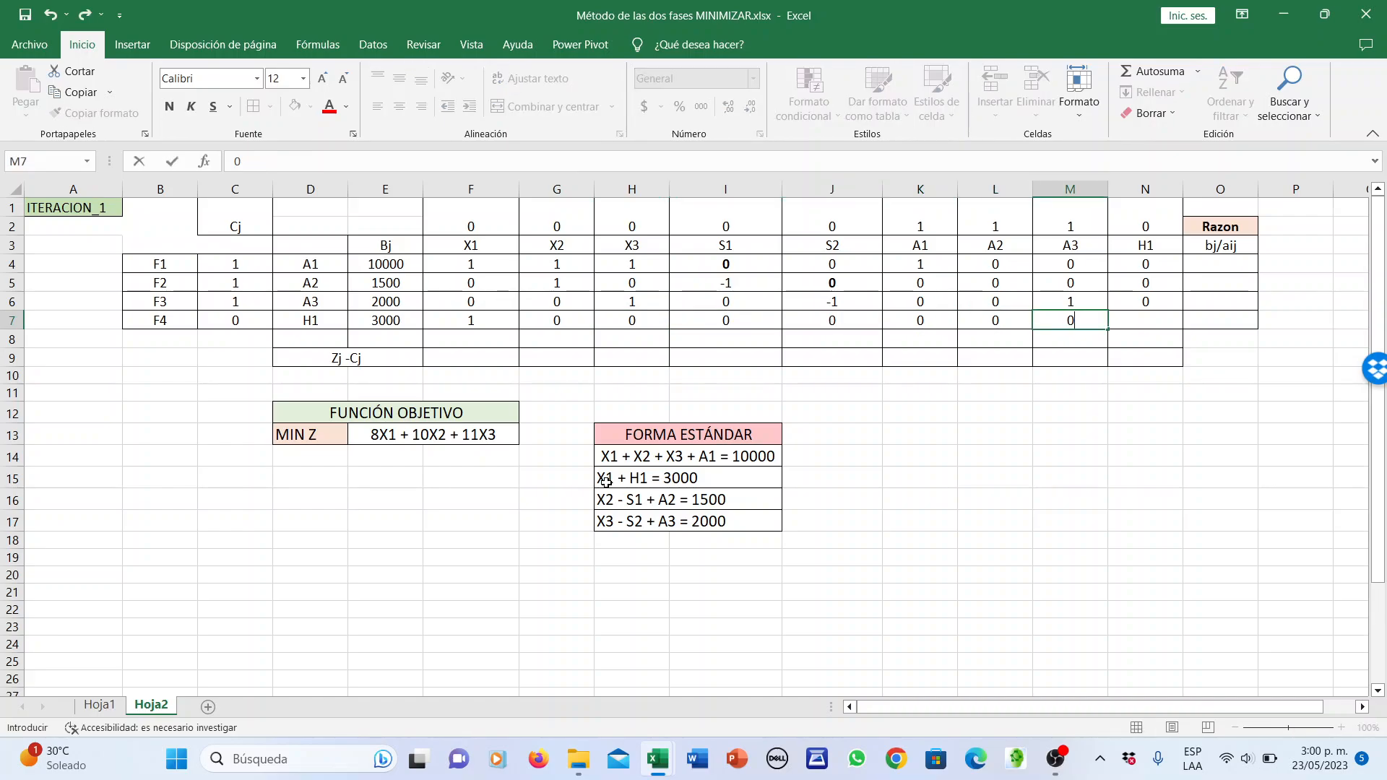
pyautogui.press('Tab')
pyautogui.write('1')
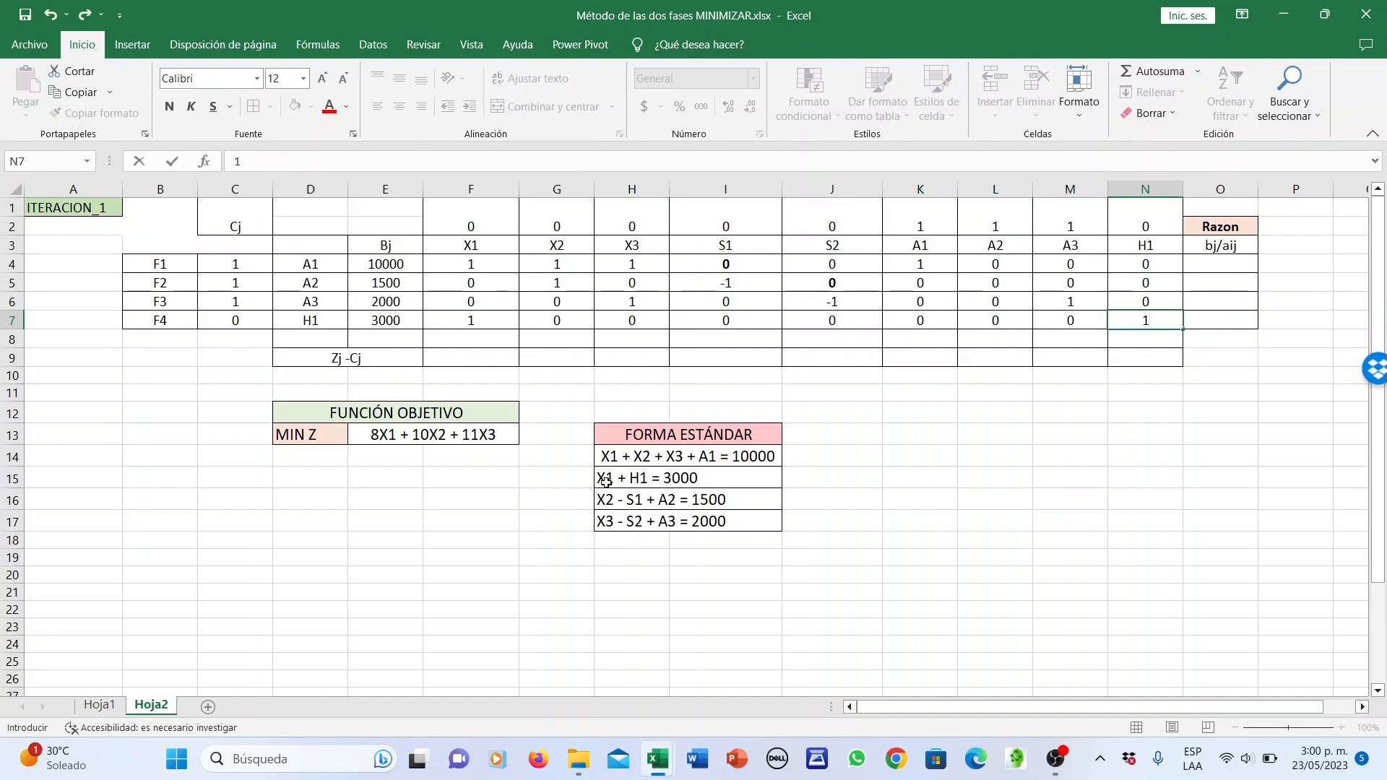
# Label the row below F4 as Zj in cell D8
pyautogui.click(377, 339)
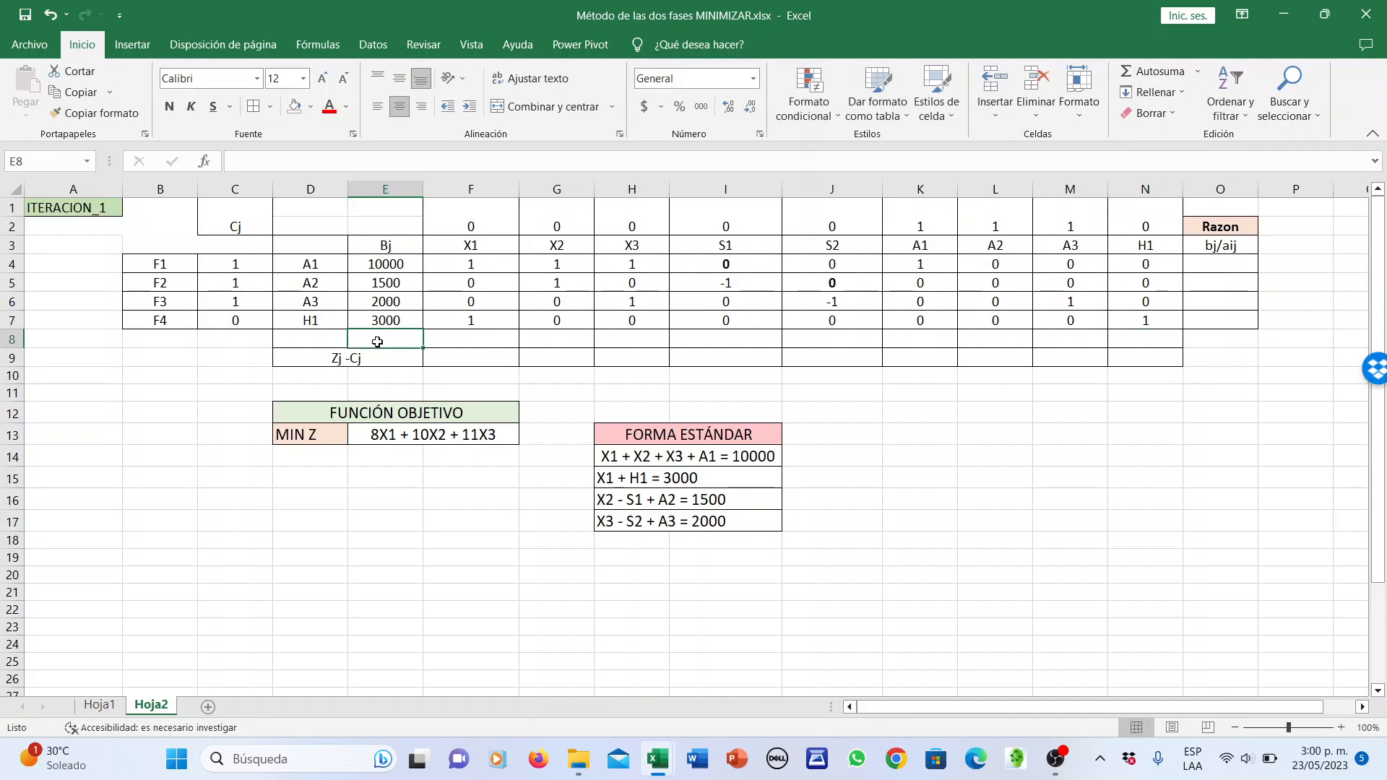
pyautogui.write('Zj')
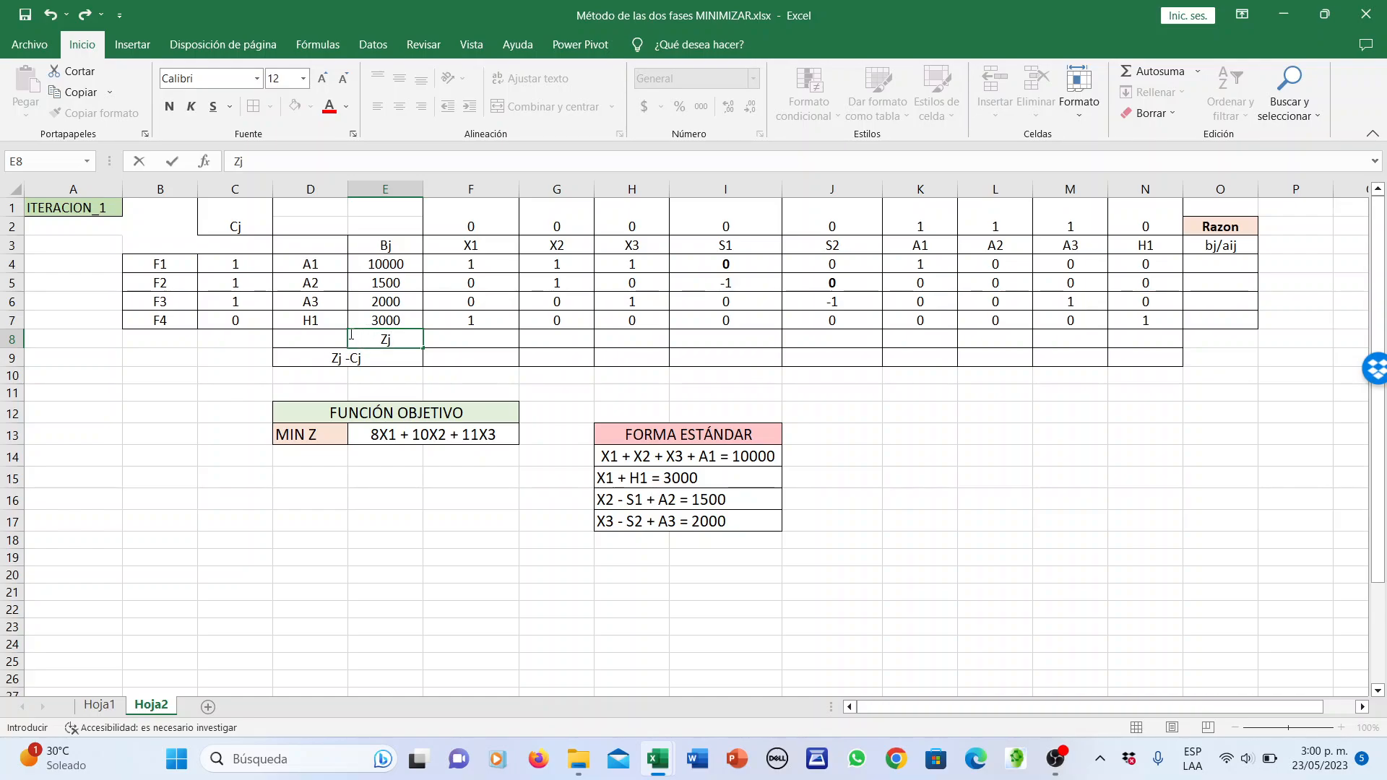
pyautogui.moveTo(360, 330); pyautogui.dragTo(333, 333)
# Calculate Zj for the Bj column in E8 with =SUMAPRODUCTO($C$4:$C$7;E4:E7)
pyautogui.click(387, 337)
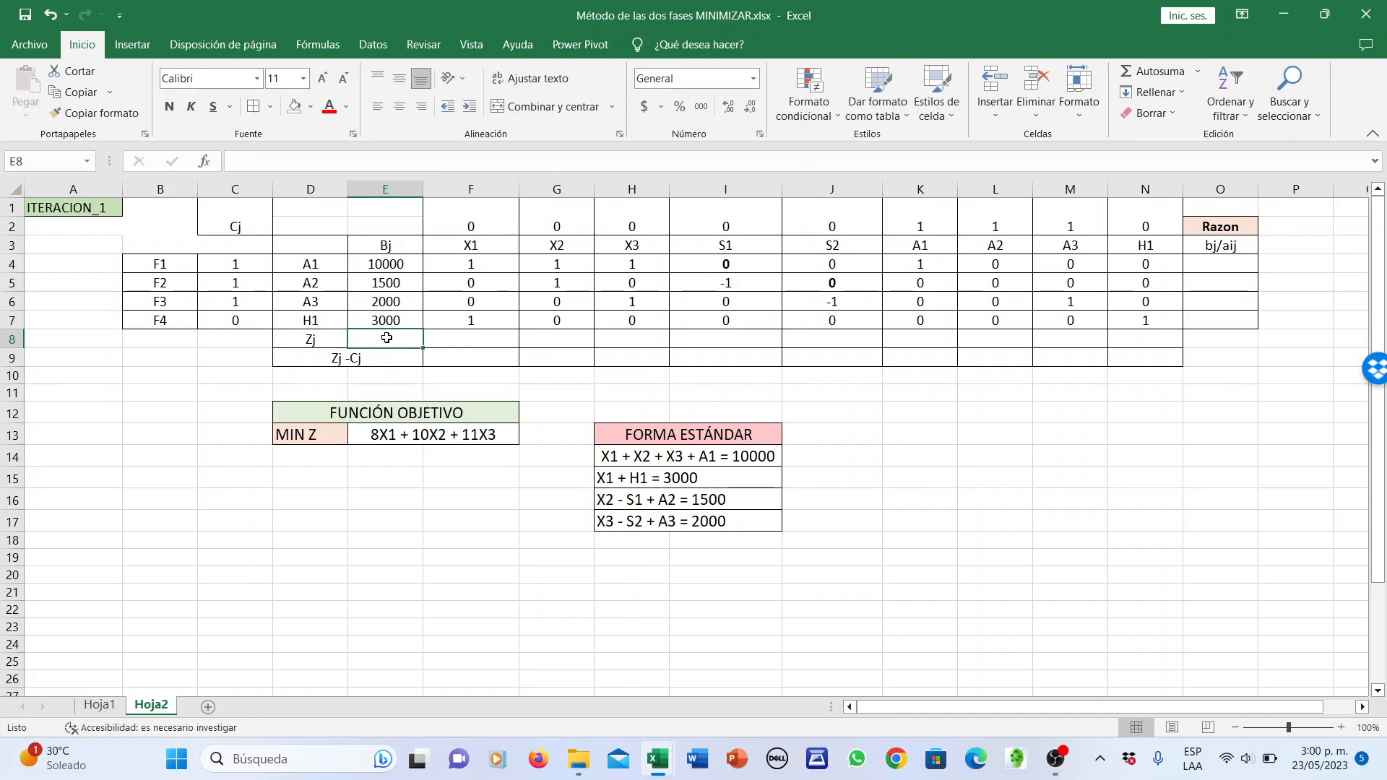
pyautogui.write('=suma')
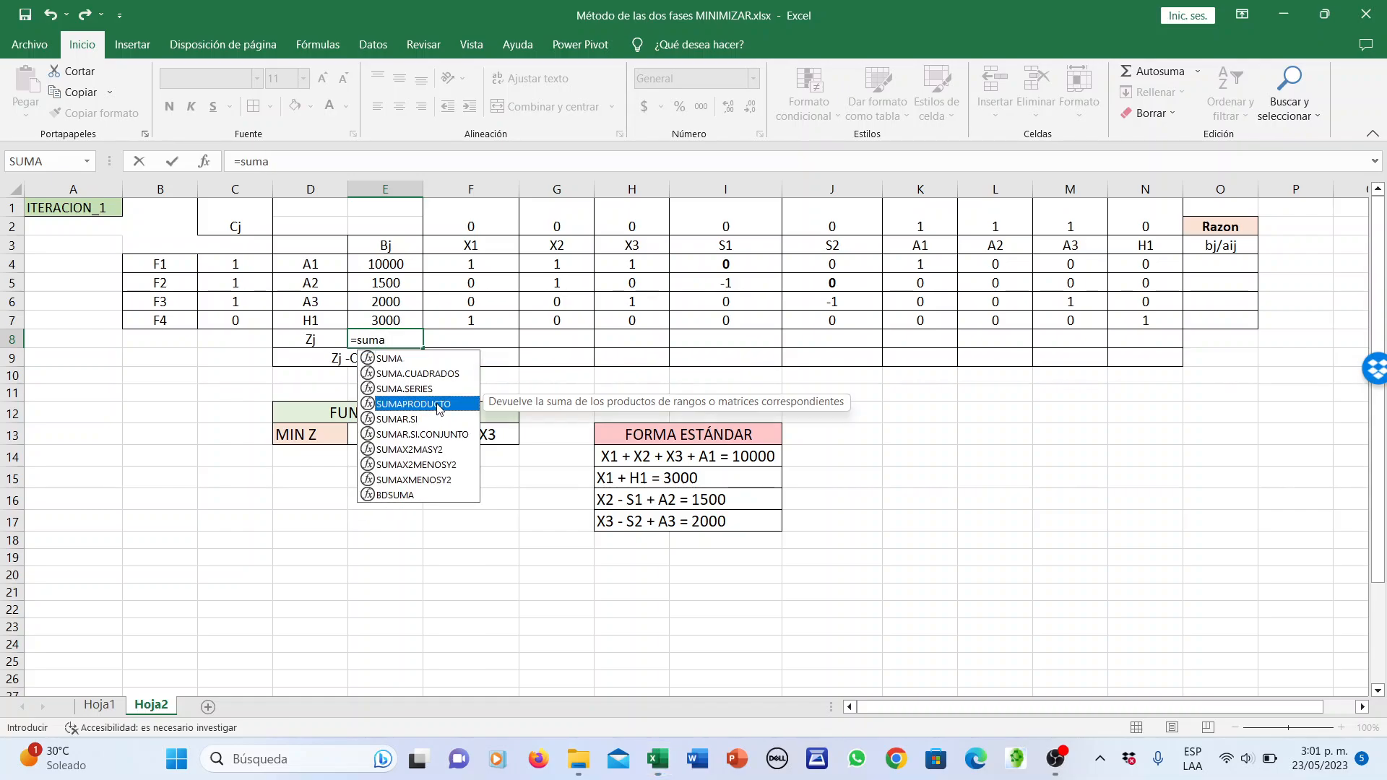
pyautogui.doubleClick(437, 404)
pyautogui.moveTo(257, 265); pyautogui.dragTo(243, 318)
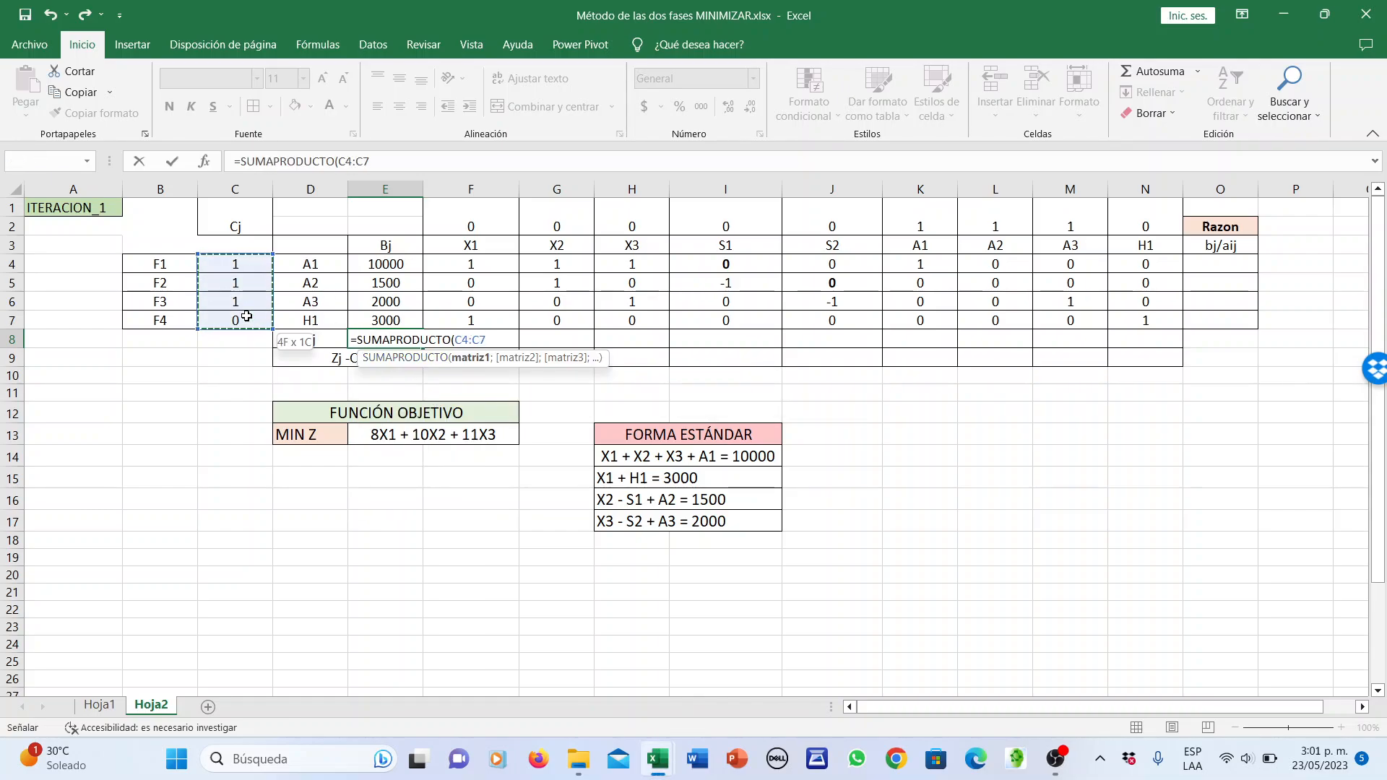
pyautogui.press('F4')
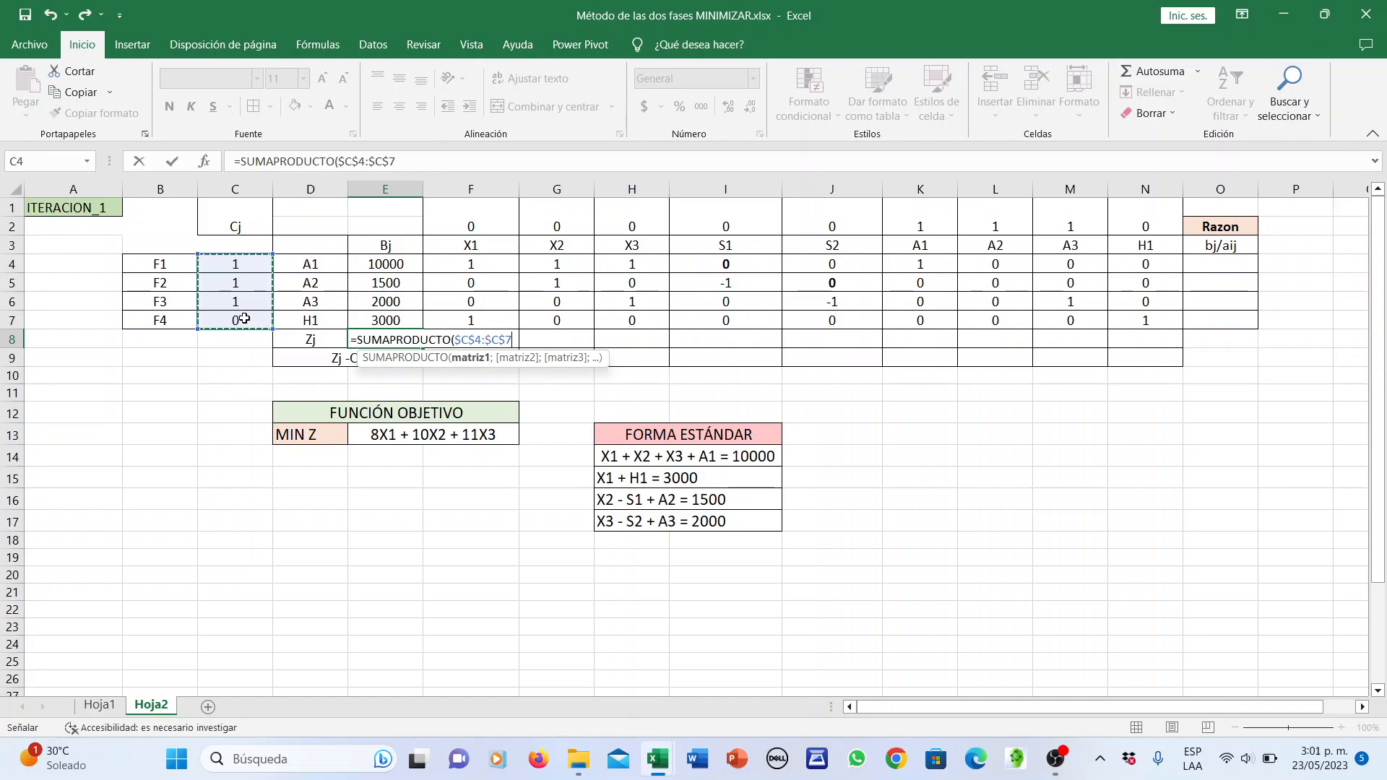
pyautogui.write(';')
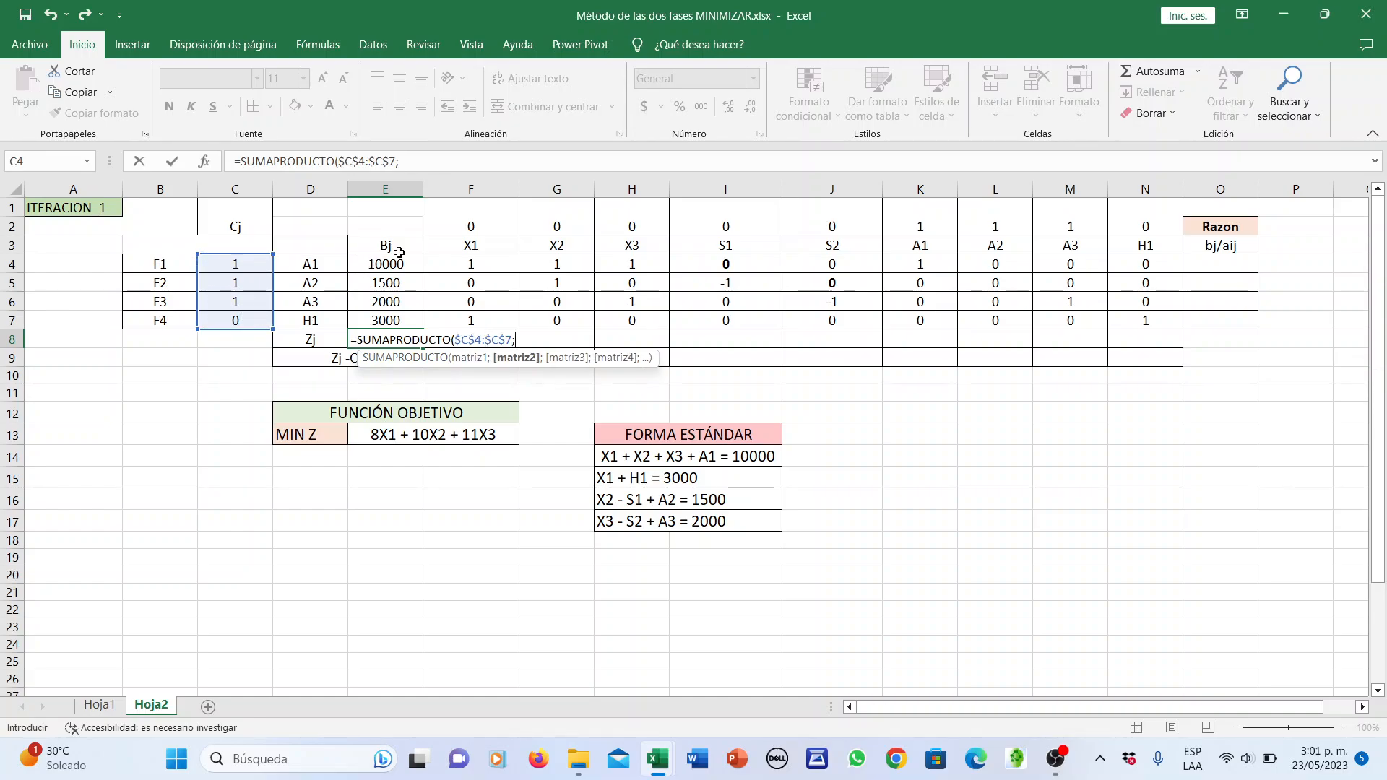
pyautogui.moveTo(399, 262); pyautogui.dragTo(394, 323)
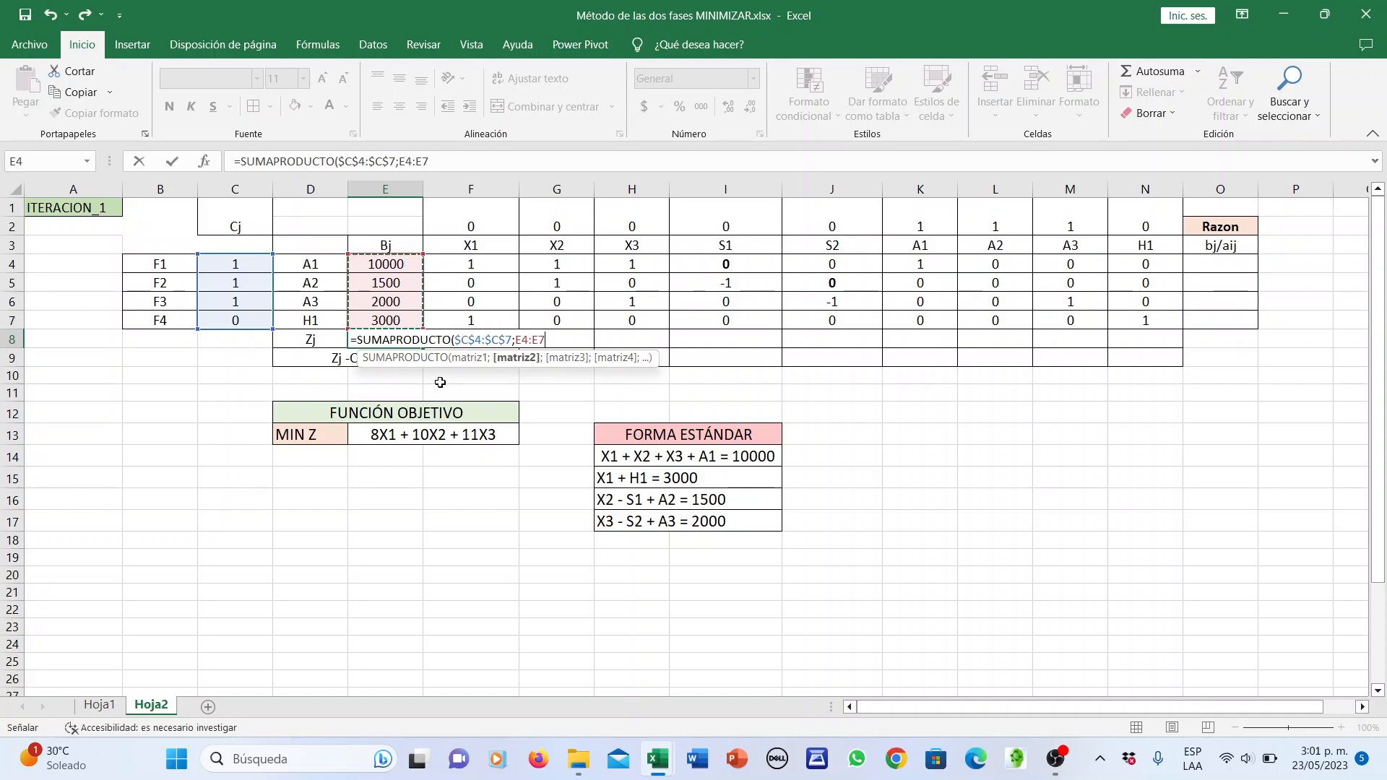
pyautogui.write(')')
pyautogui.press('Return')
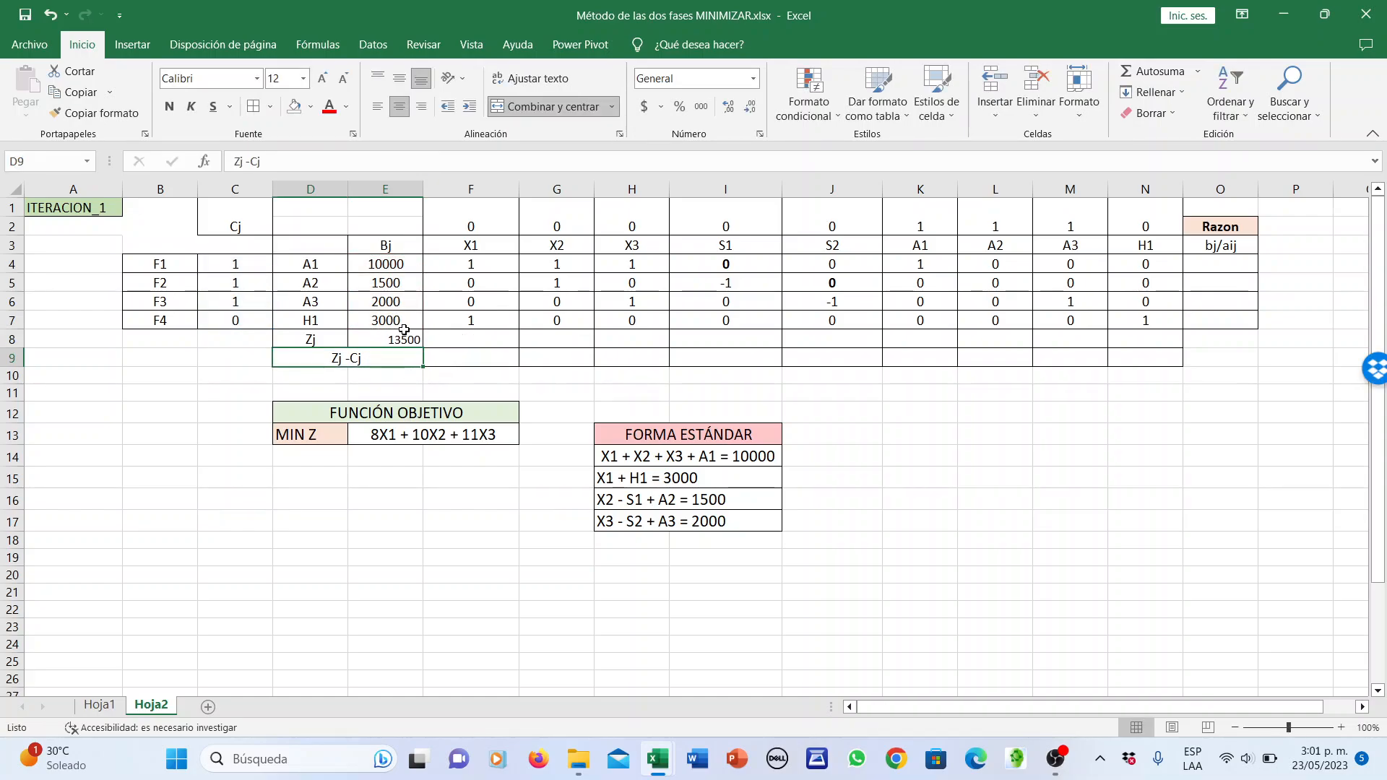
# Copy the Zj formula across to the H1 column and centre the Zj values
pyautogui.click(403, 336)
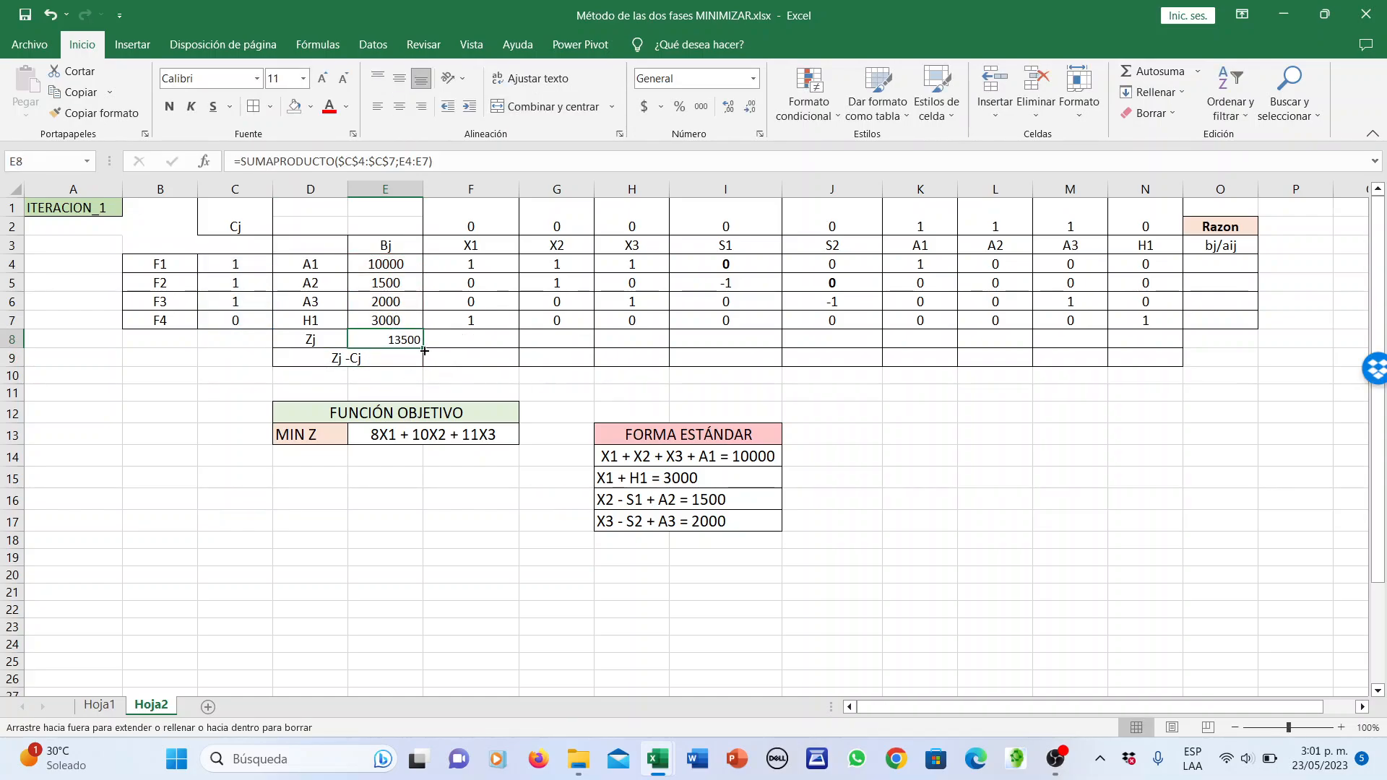
pyautogui.moveTo(425, 351); pyautogui.dragTo(1156, 360)
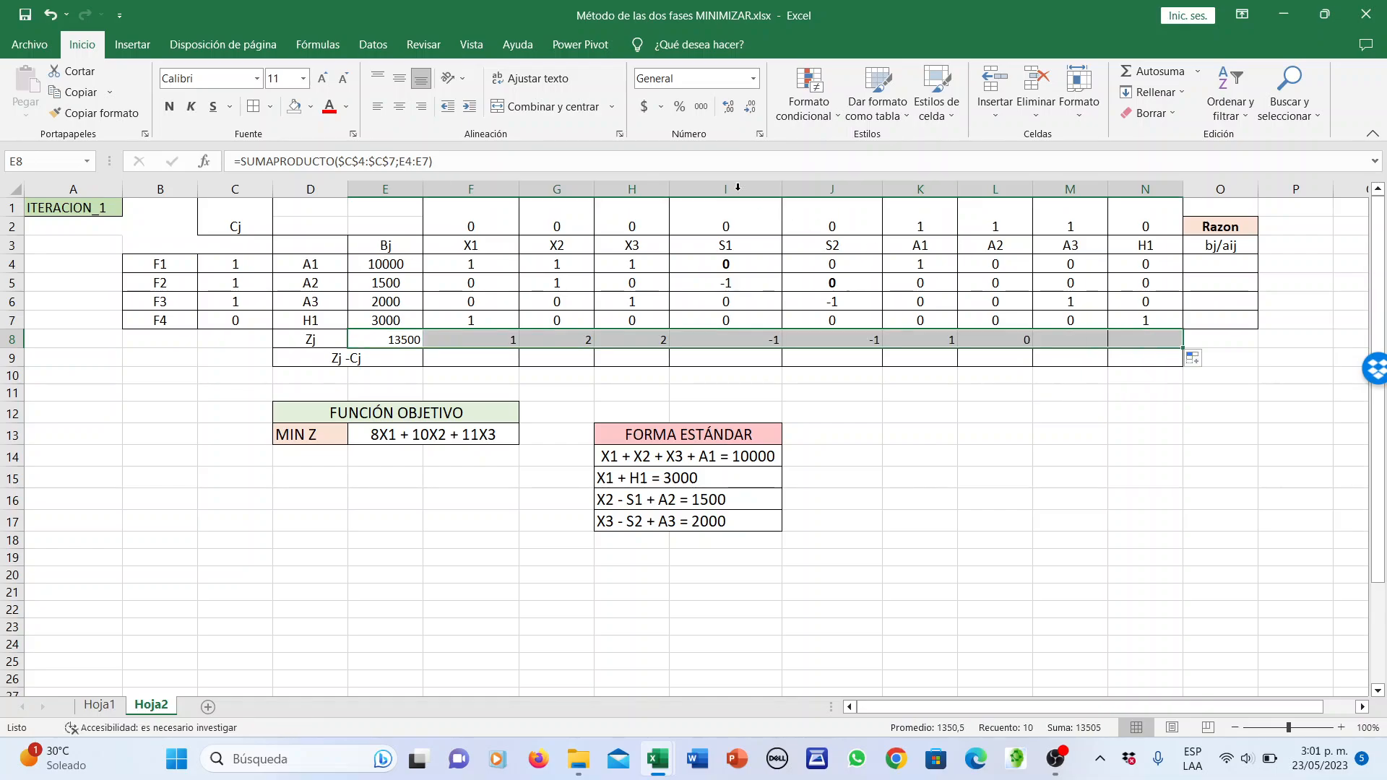
pyautogui.click(398, 106)
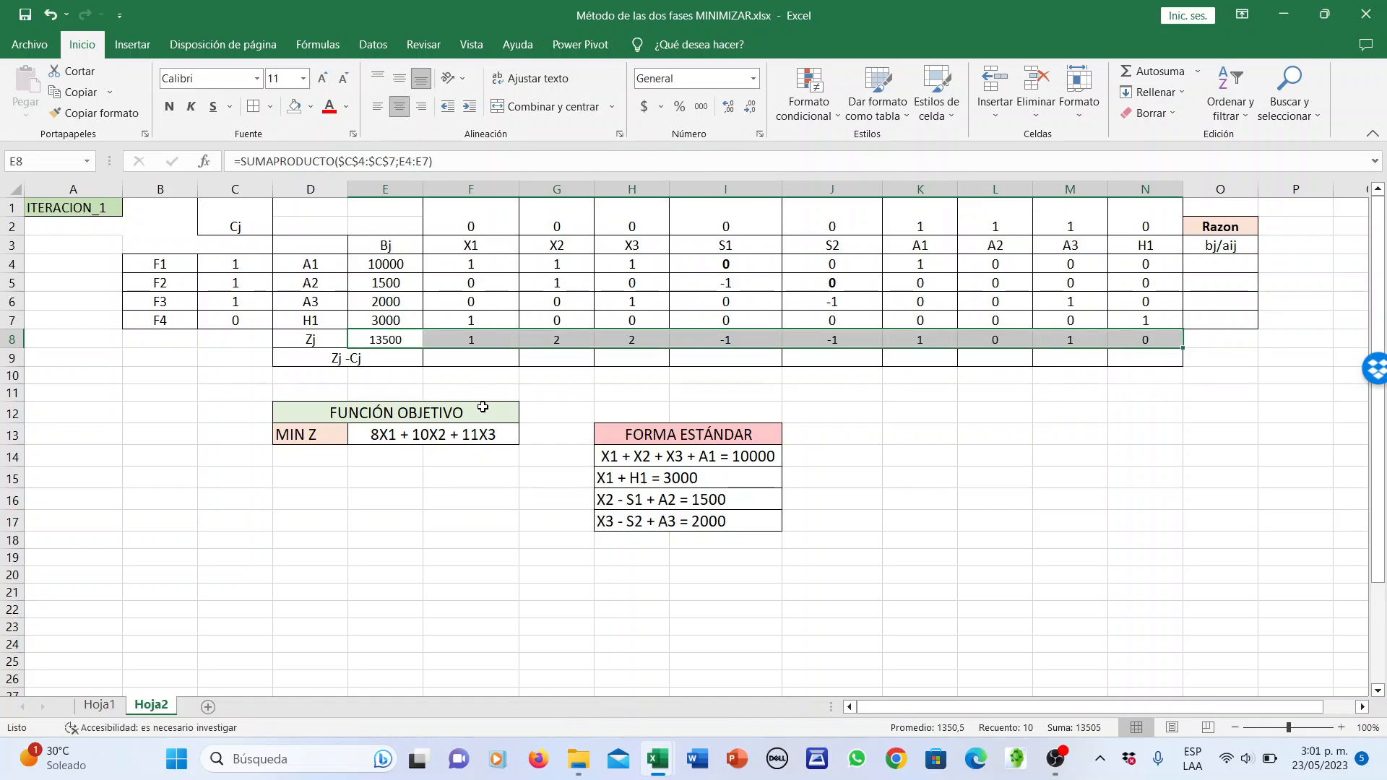
# Calculate Zj - Cj for X1 in F9 with =F8-F1 and copy the formula across to the H1 column
pyautogui.click(351, 354)
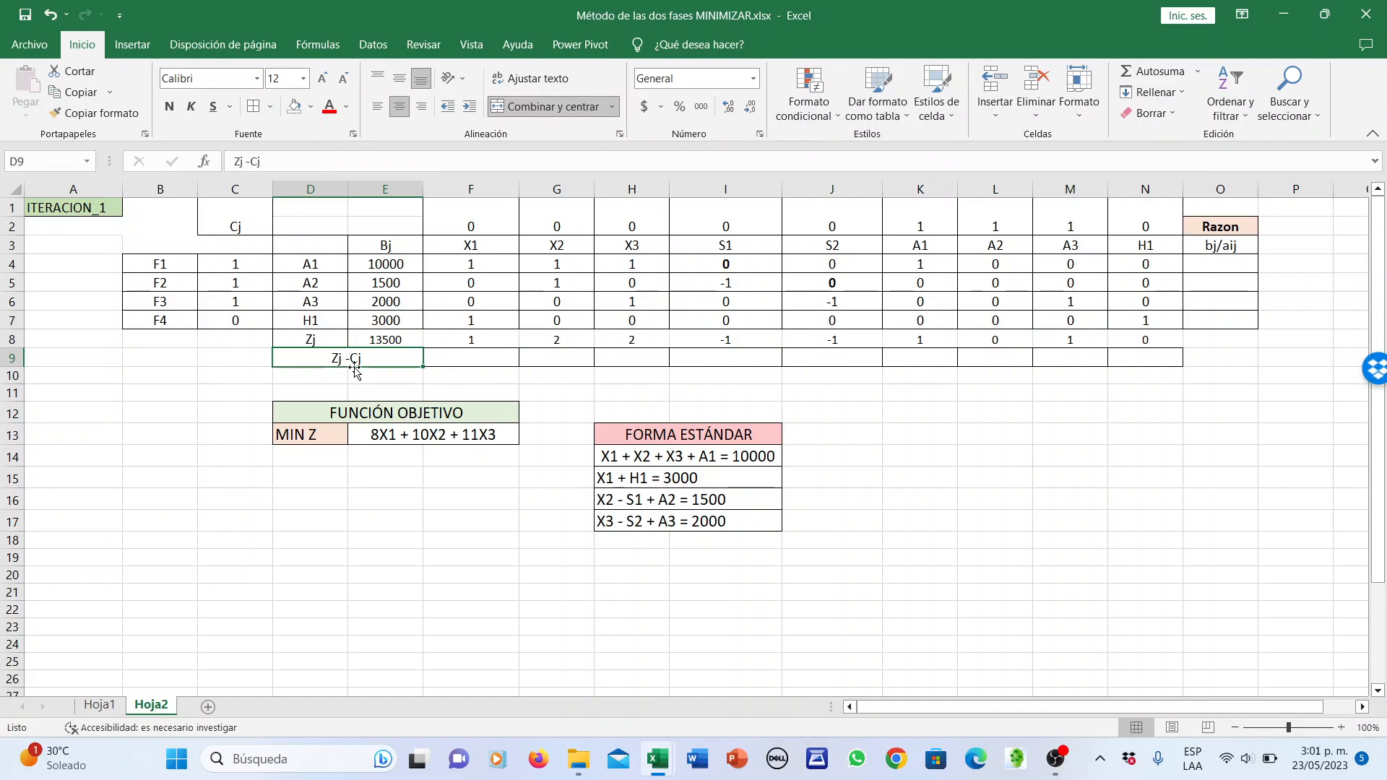
pyautogui.click(464, 366)
pyautogui.write('=')
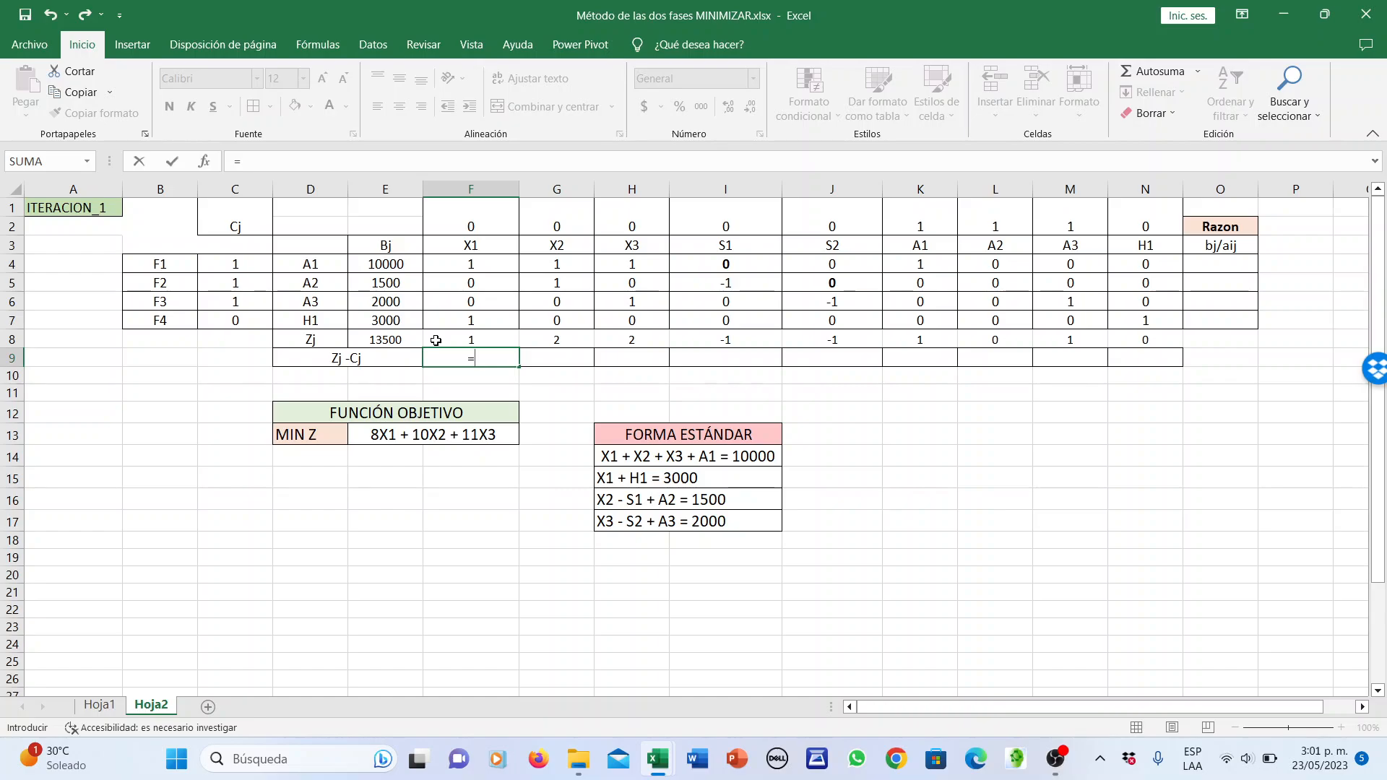
pyautogui.click(468, 344)
pyautogui.write('-')
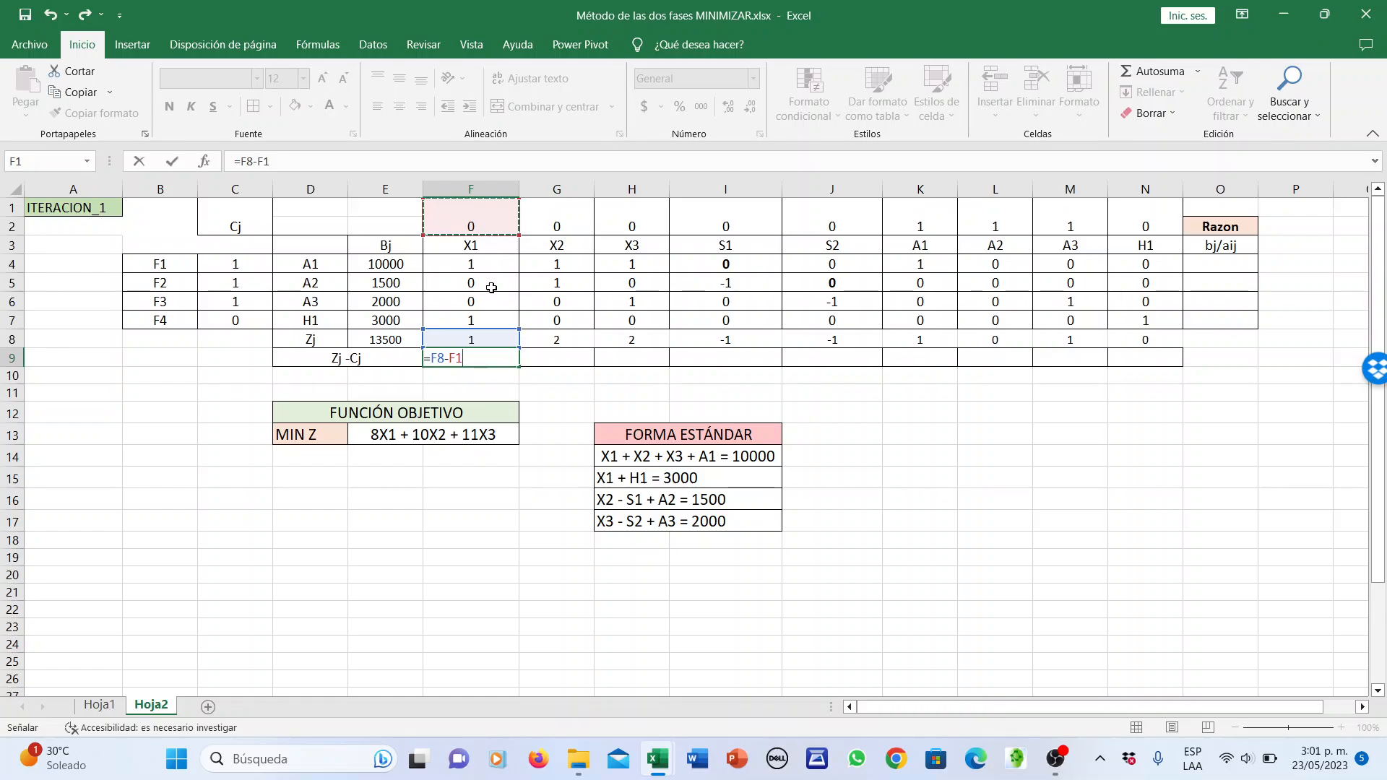
pyautogui.press('Return')
pyautogui.click(484, 362)
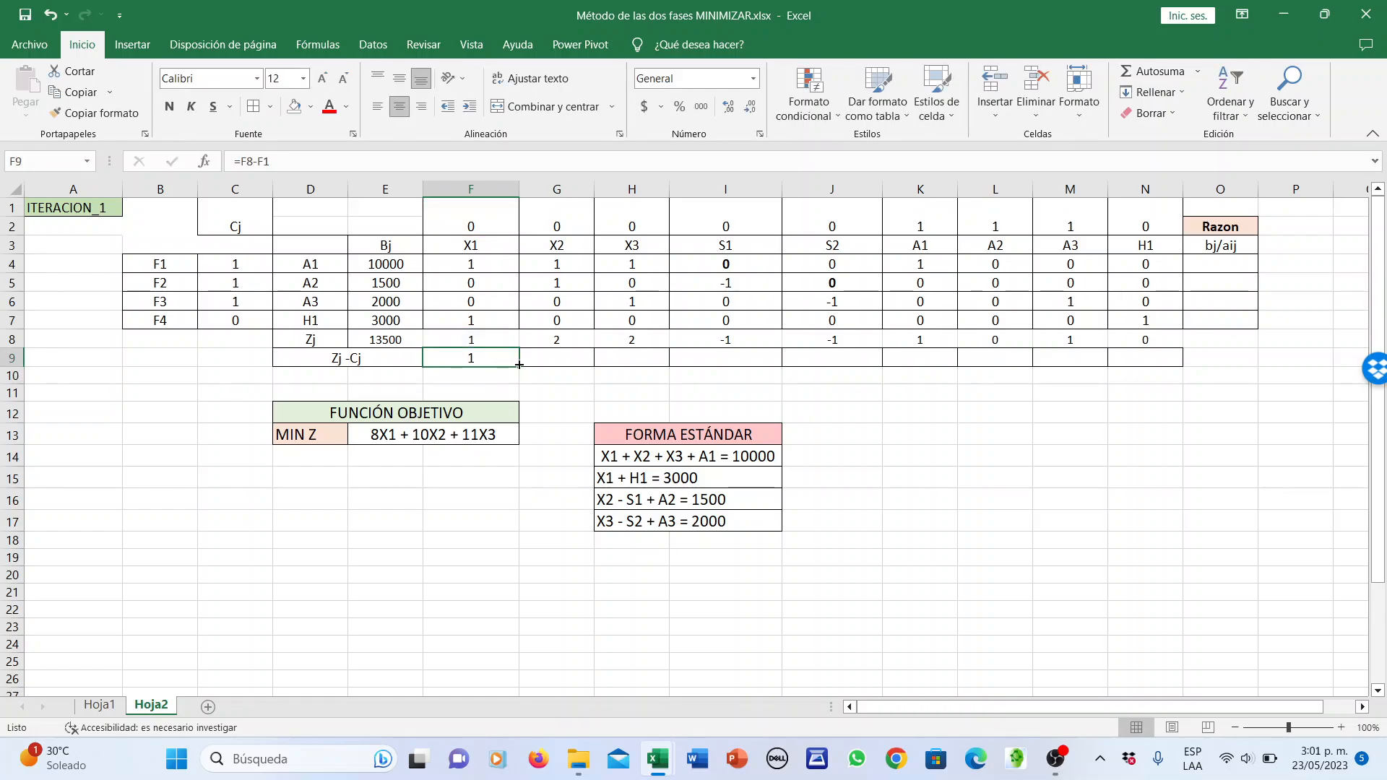
pyautogui.moveTo(518, 365); pyautogui.dragTo(1183, 367)
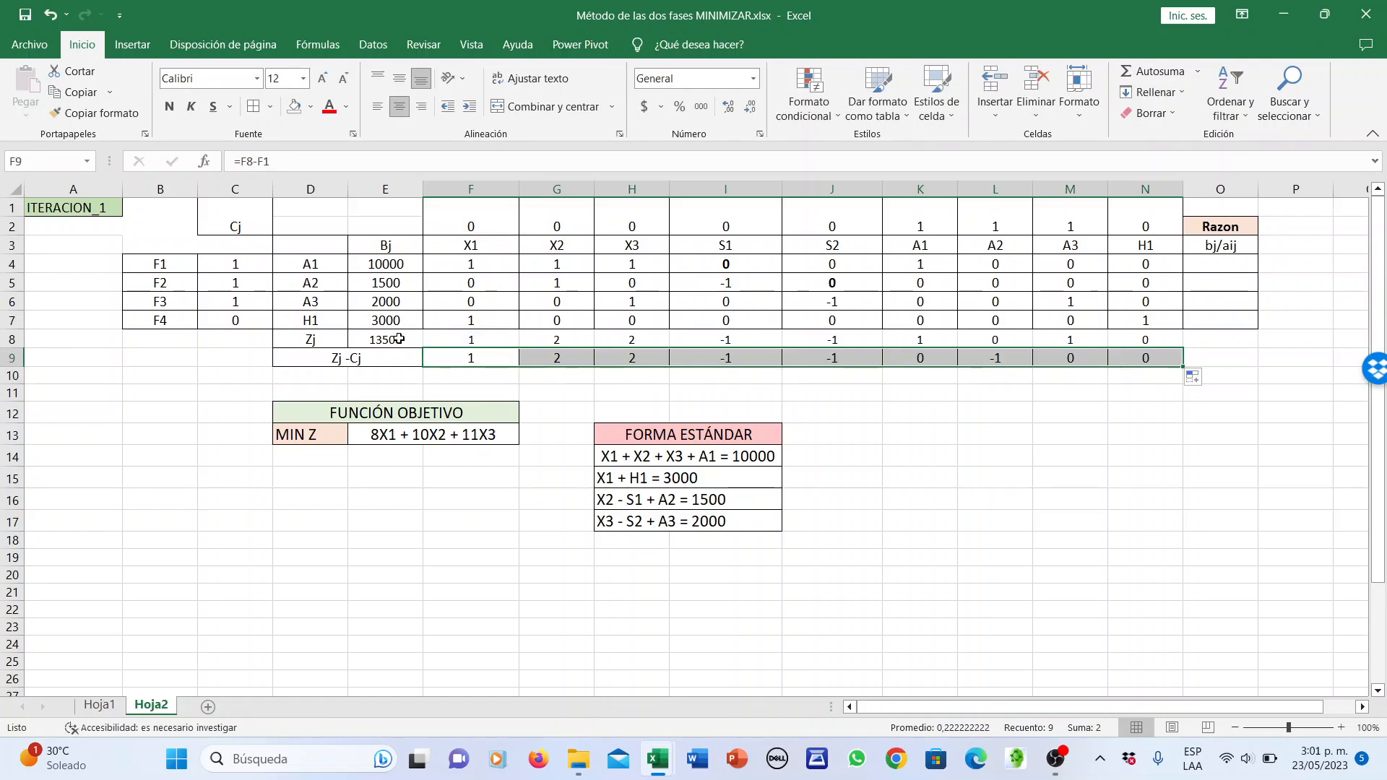
pyautogui.moveTo(398, 339); pyautogui.dragTo(1145, 339)
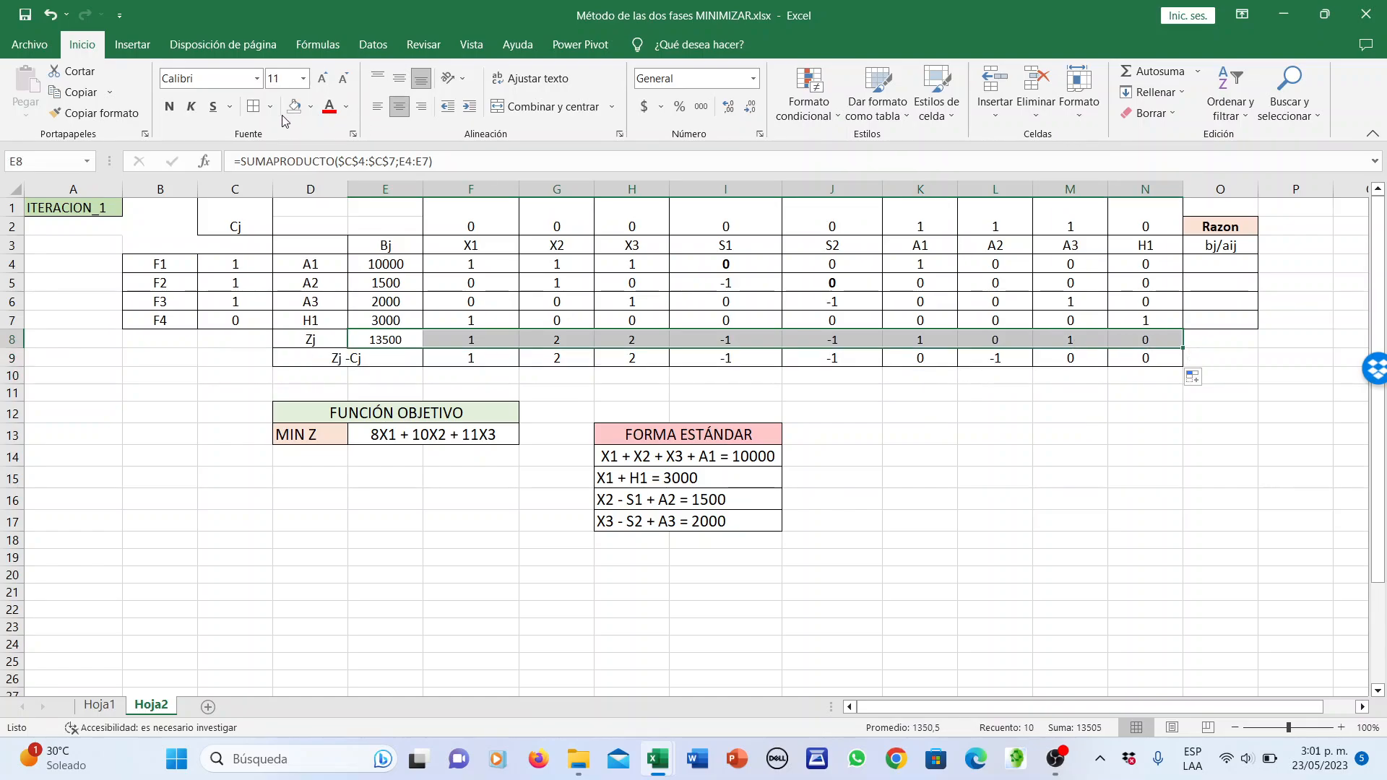
# Delete the cells containing the FUNCIÓN OBJETIVO and FORMA ESTÁNDAR tables below the iteration table
pyautogui.moveTo(289, 410); pyautogui.dragTo(720, 526)
pyautogui.click(1037, 76)
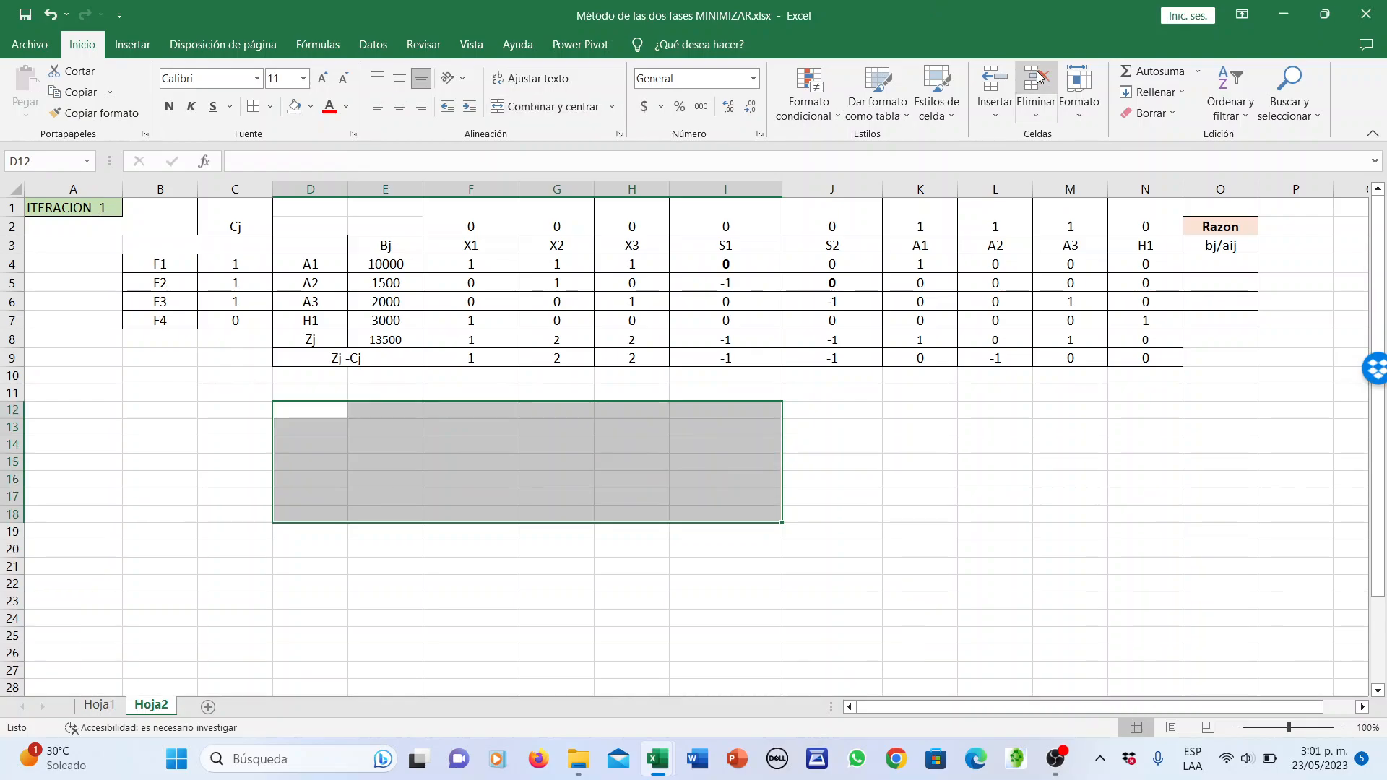
pyautogui.click(1218, 249)
pyautogui.click(1221, 263)
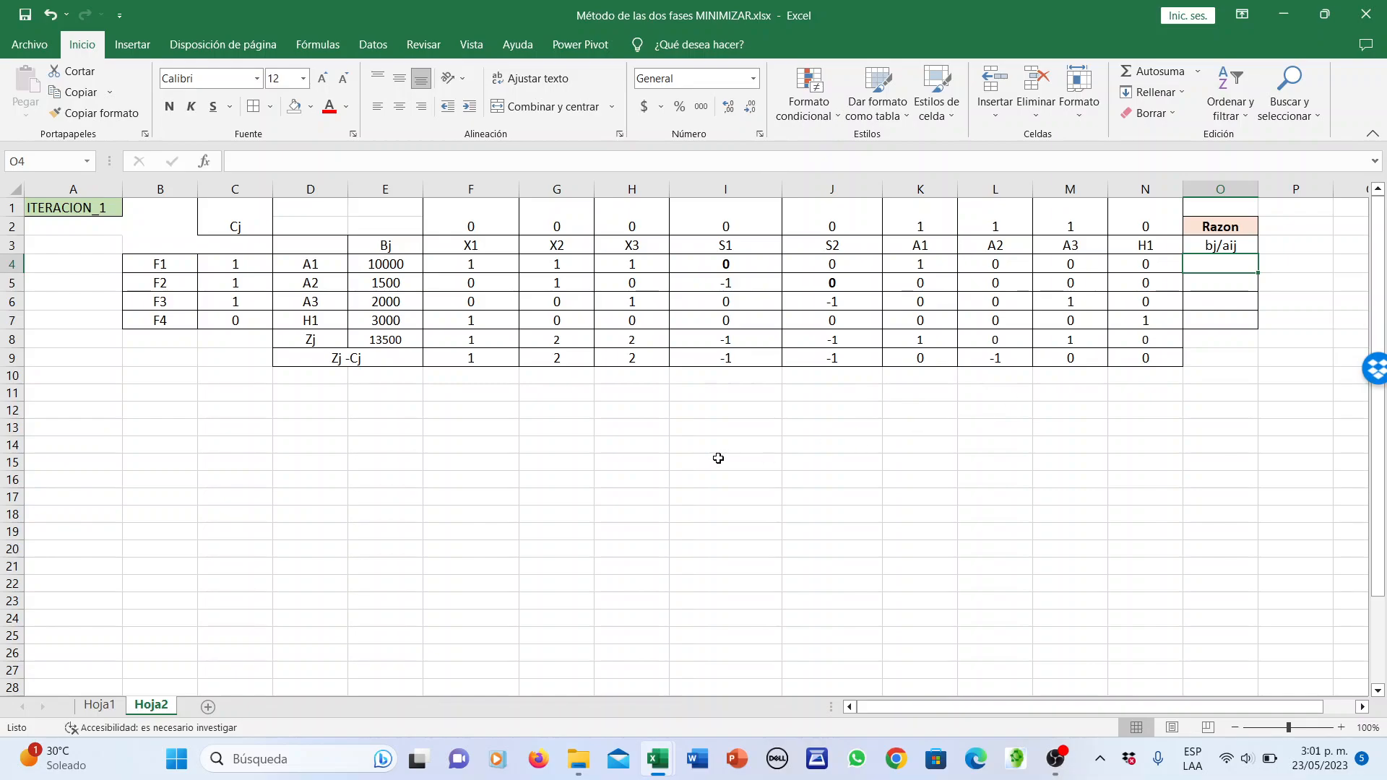
# Compare the Zj - Cj values of X2 and X3, and shade the X2 column light green from Cj down to Zj - Cj
pyautogui.click(375, 359)
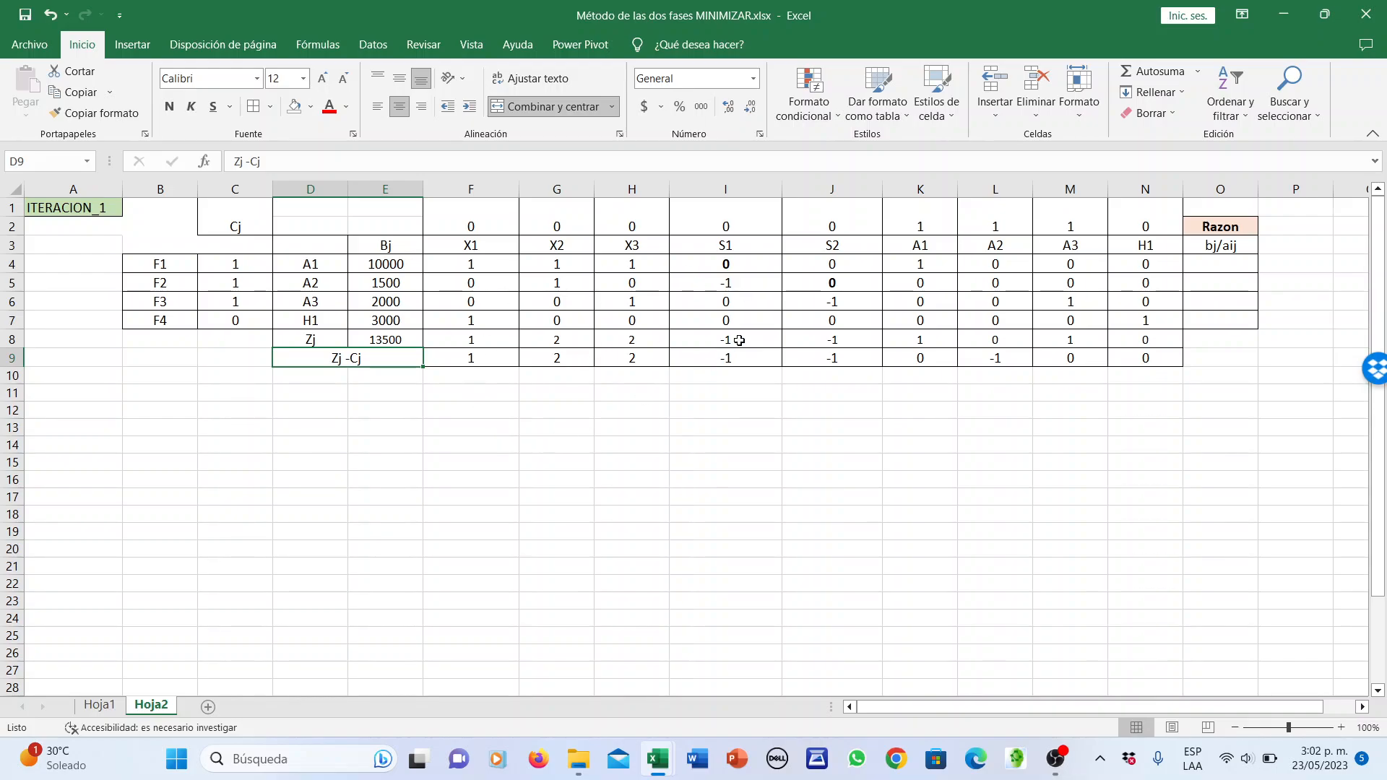
pyautogui.click(578, 362)
pyautogui.click(642, 364)
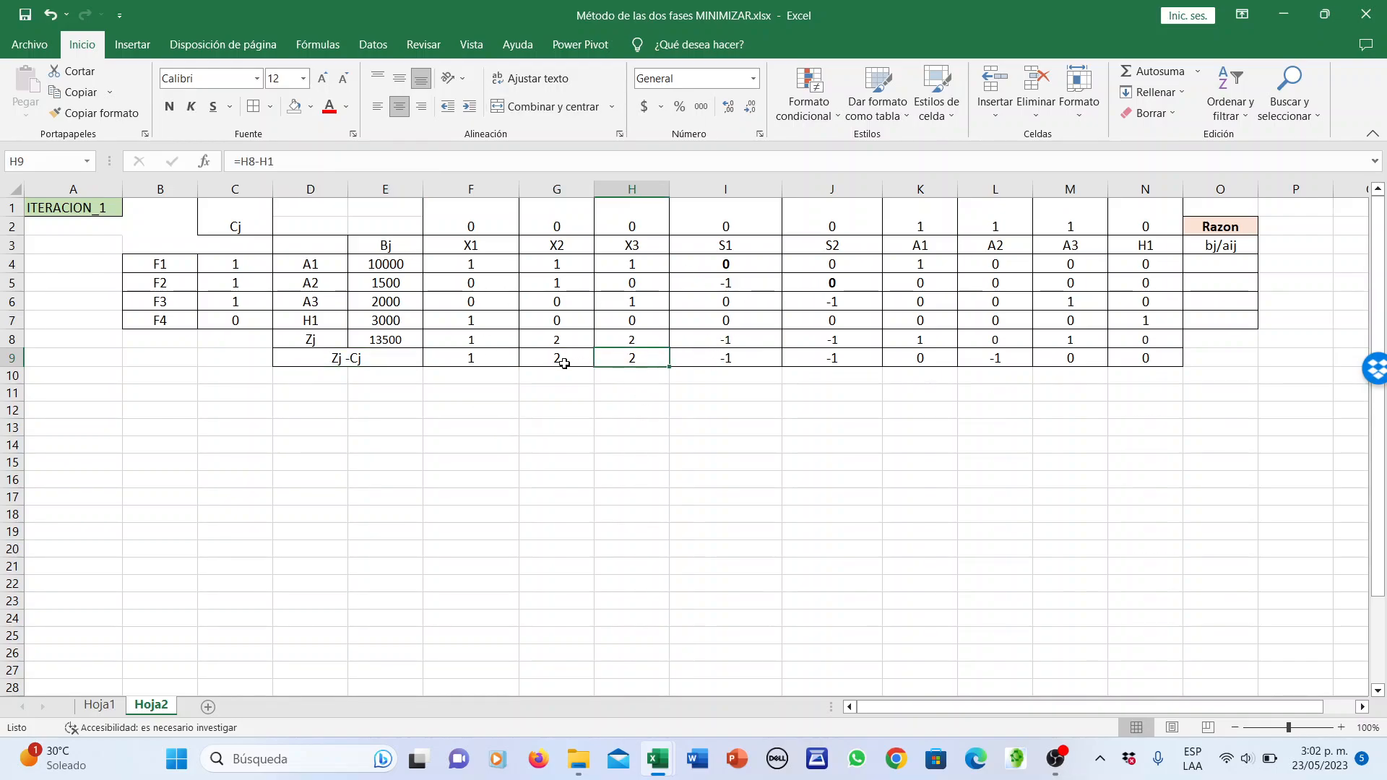
pyautogui.click(563, 361)
pyautogui.click(634, 361)
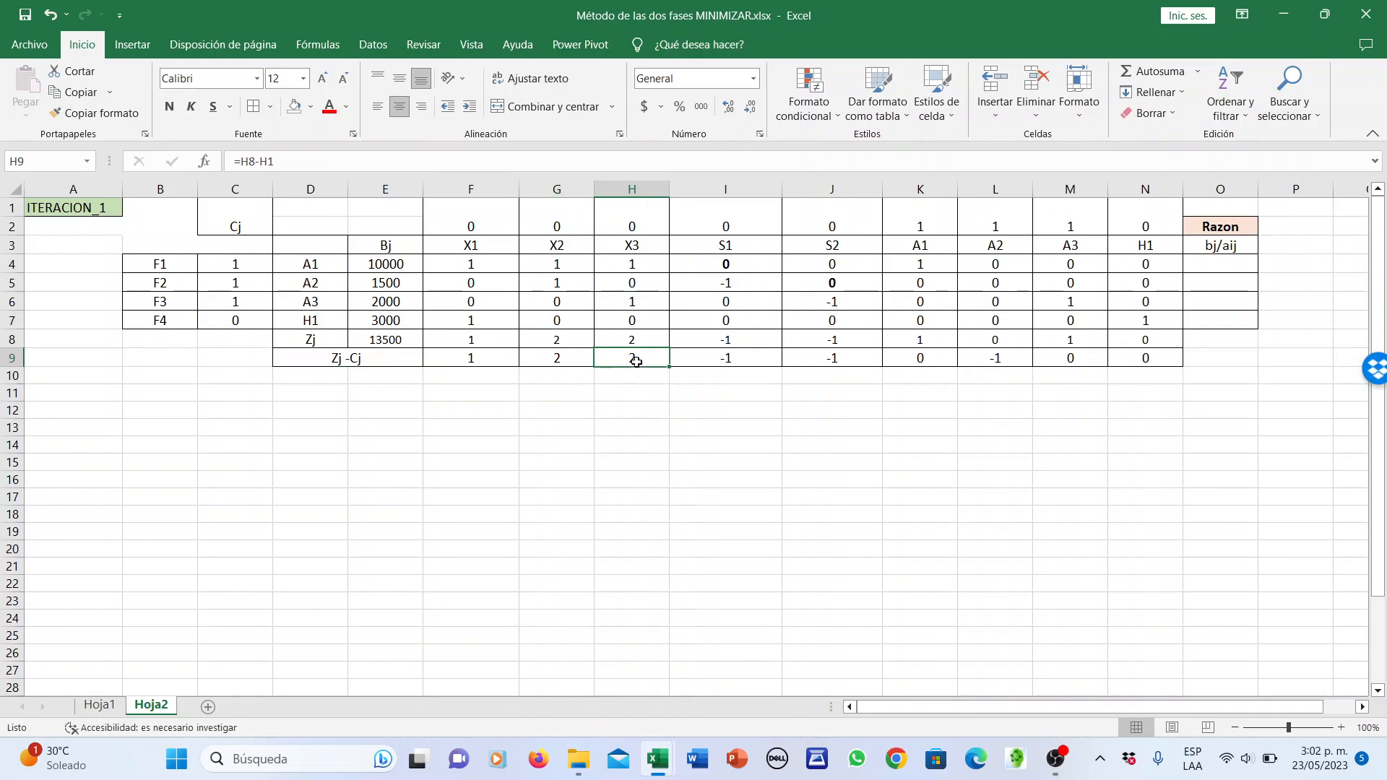
pyautogui.click(577, 361)
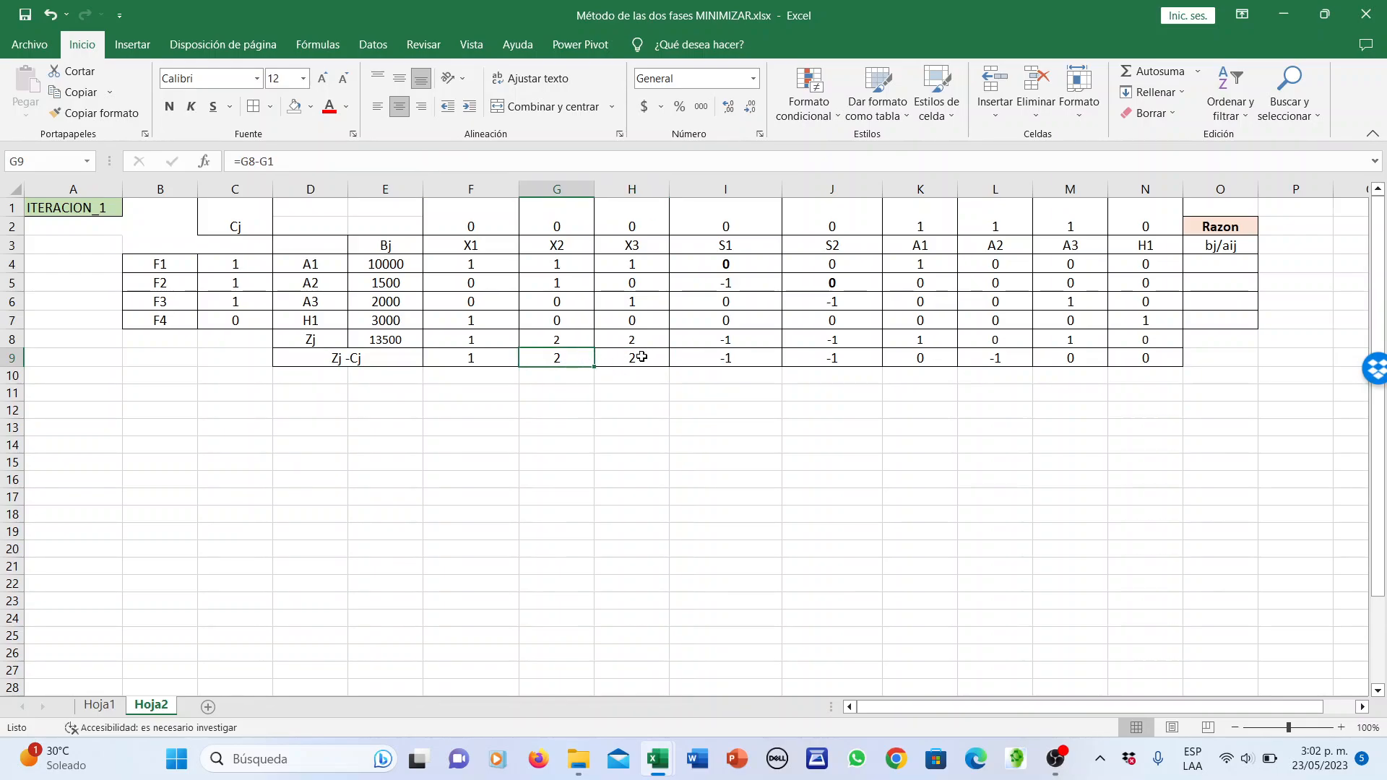
pyautogui.moveTo(573, 365); pyautogui.dragTo(553, 209)
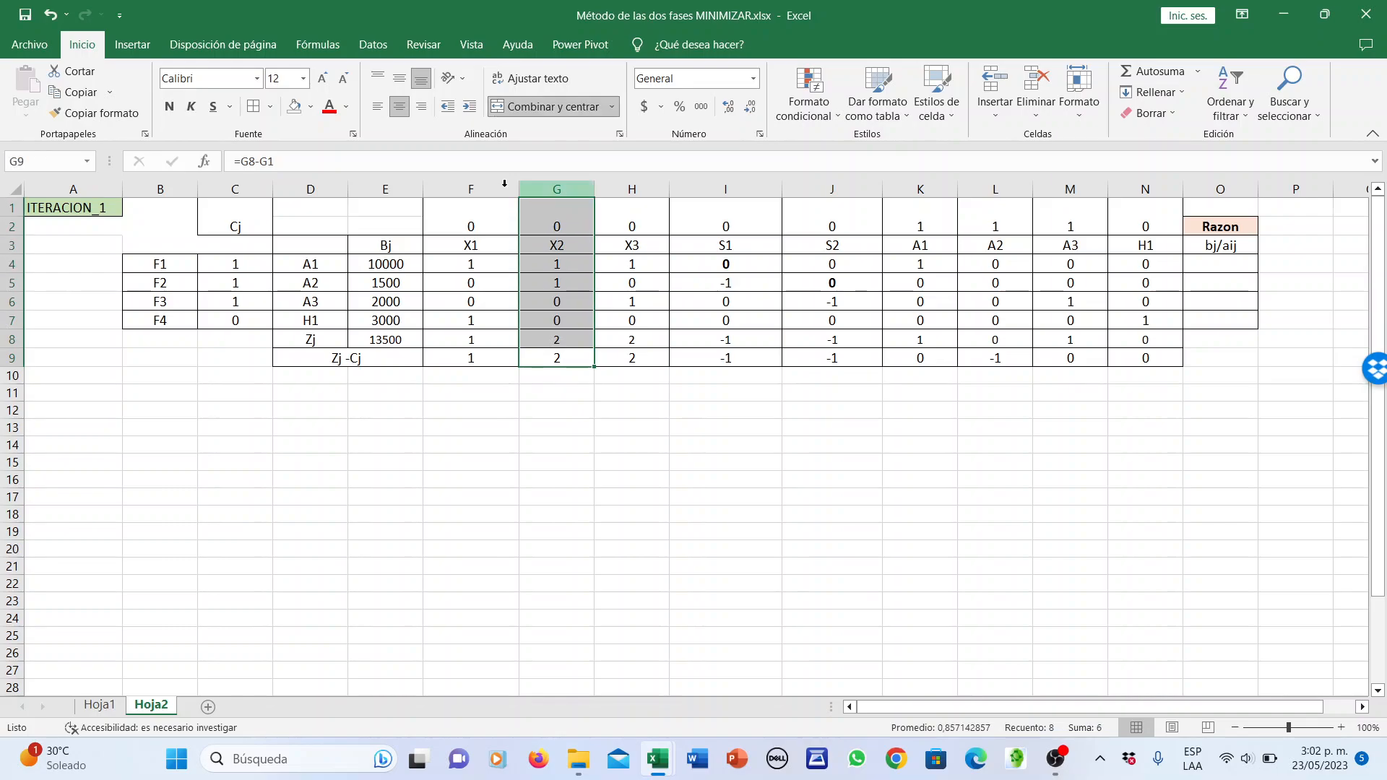
pyautogui.click(311, 107)
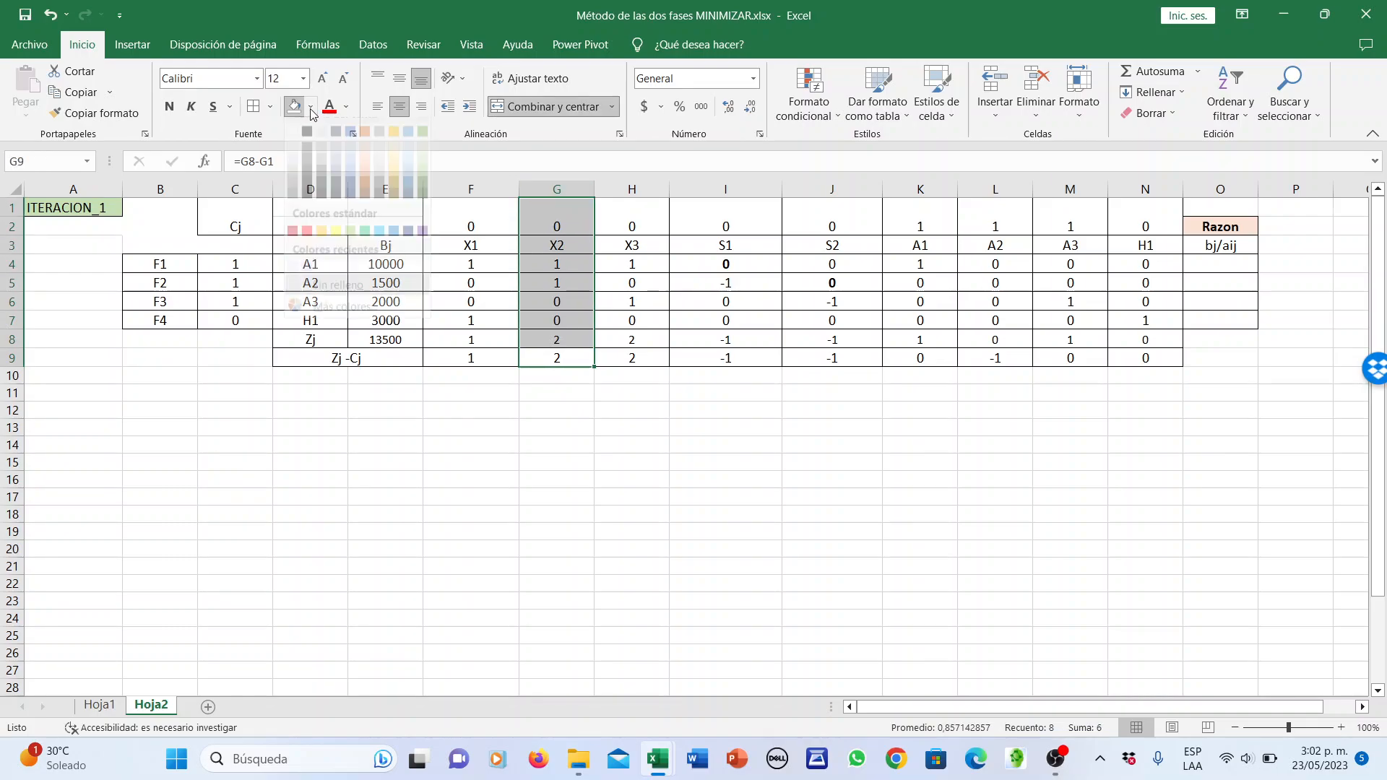
pyautogui.click(422, 167)
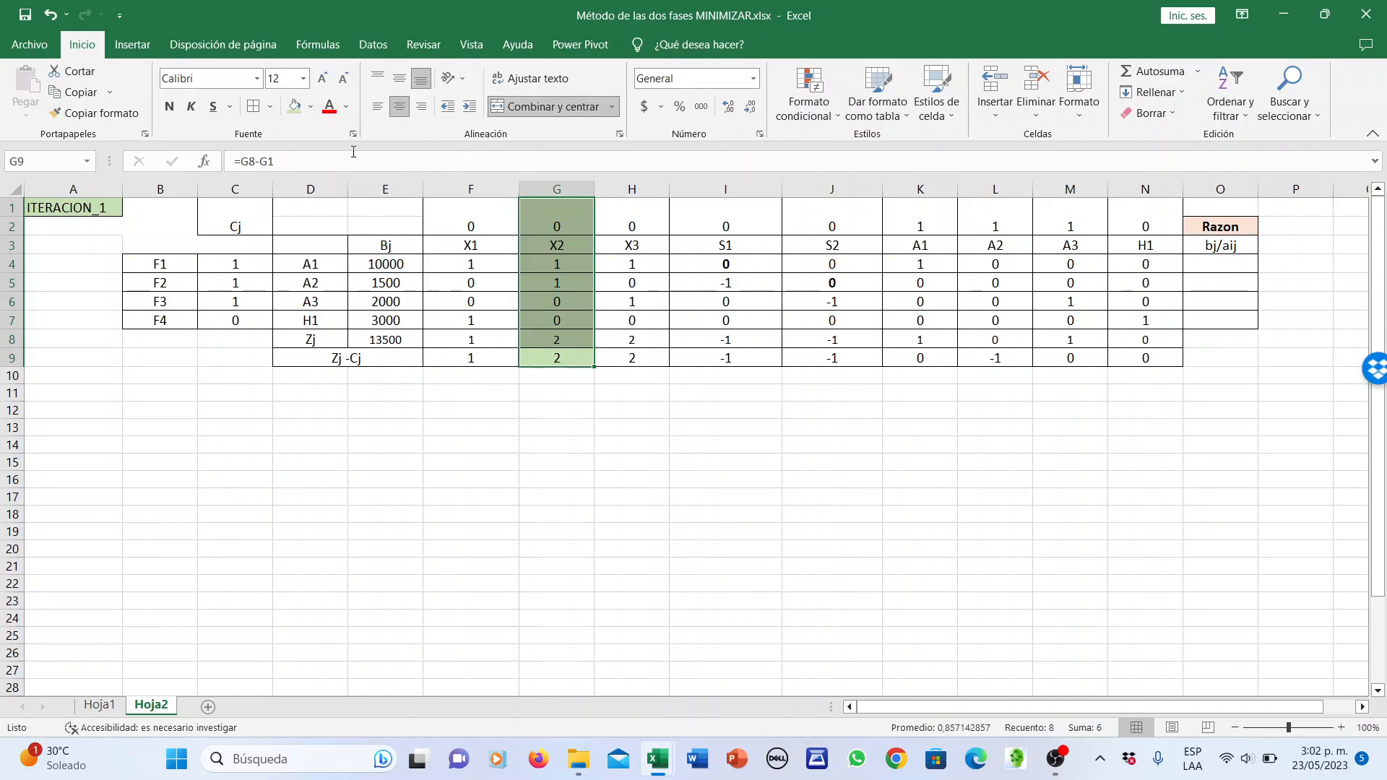
# Calculate the bj/aij ratio for row F1 in O4 by dividing its Bj by its X2 coefficient, =E4/G4
pyautogui.click(377, 359)
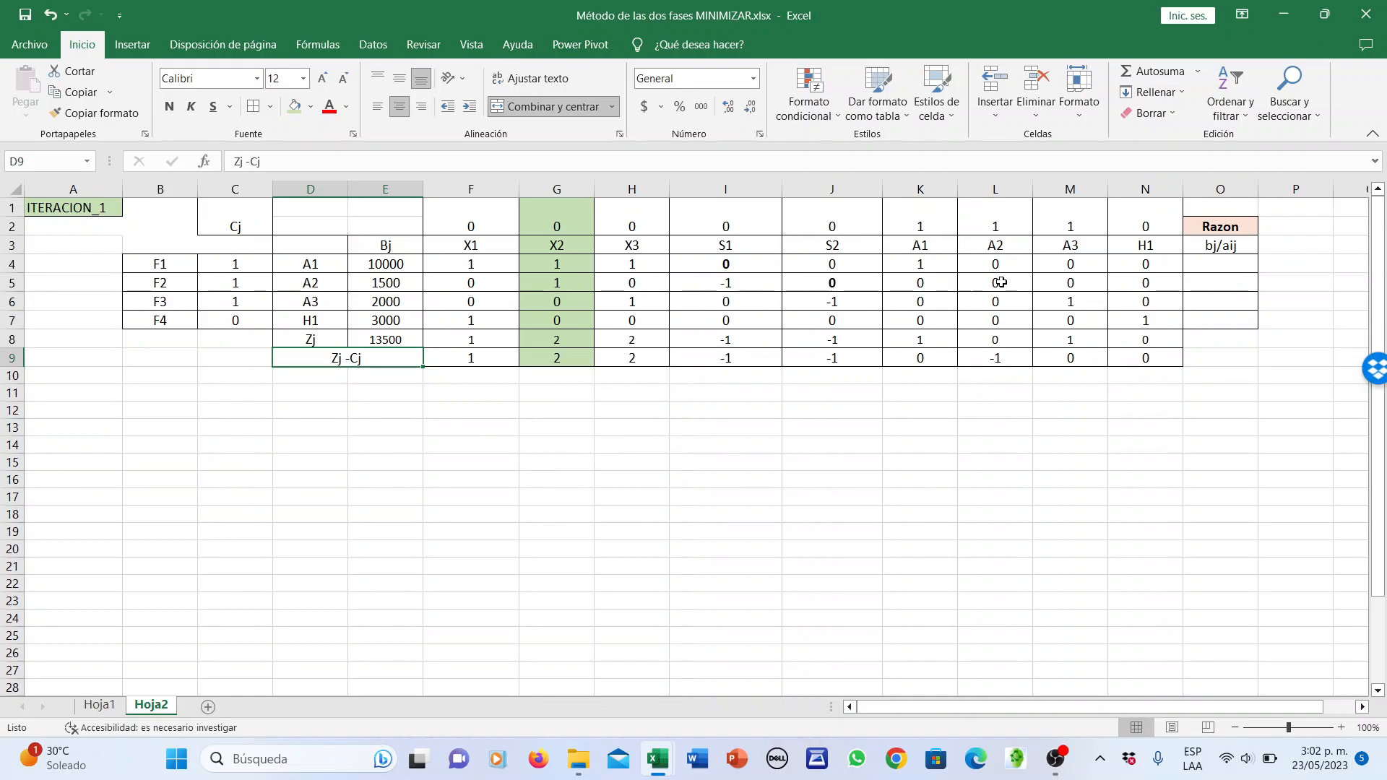
pyautogui.click(1228, 265)
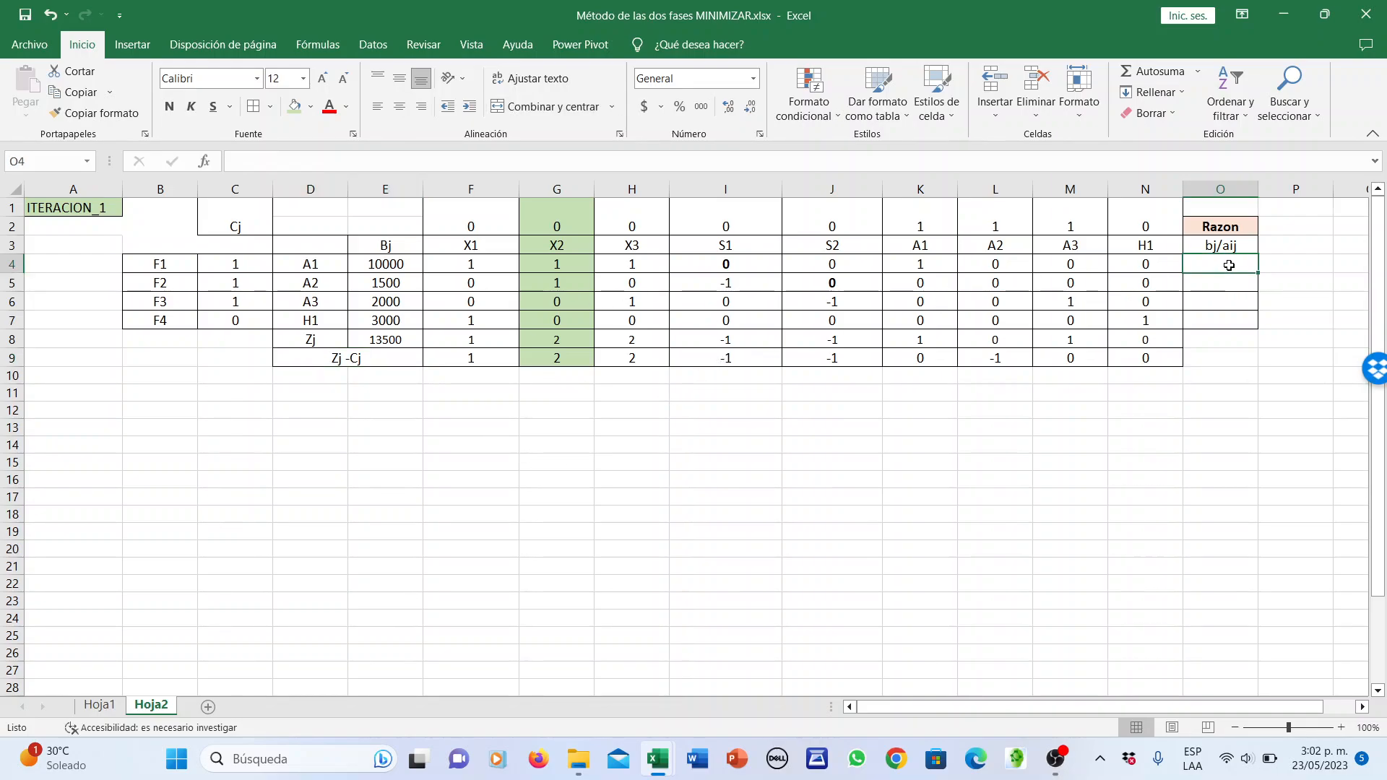
pyautogui.write('=')
pyautogui.click(399, 264)
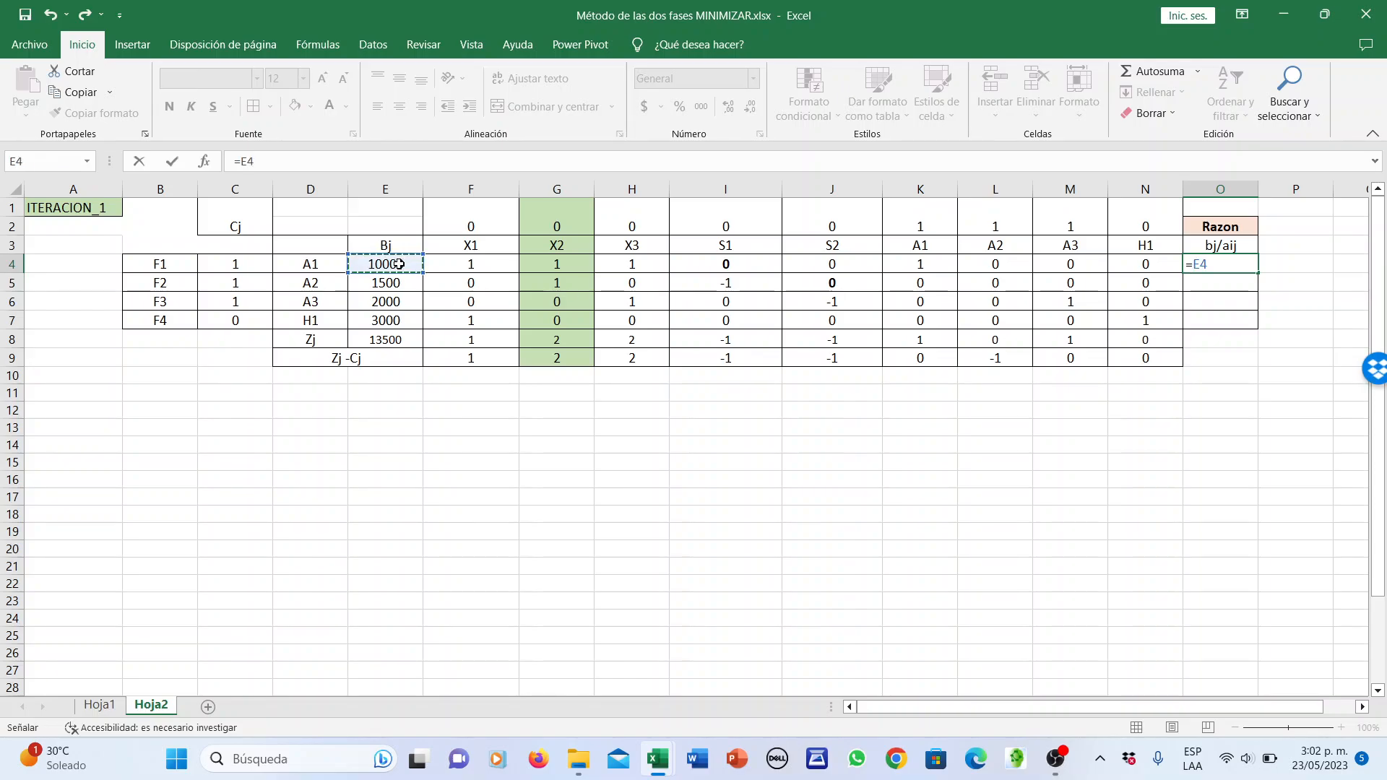
pyautogui.write('/')
pyautogui.click(556, 264)
pyautogui.press('Return')
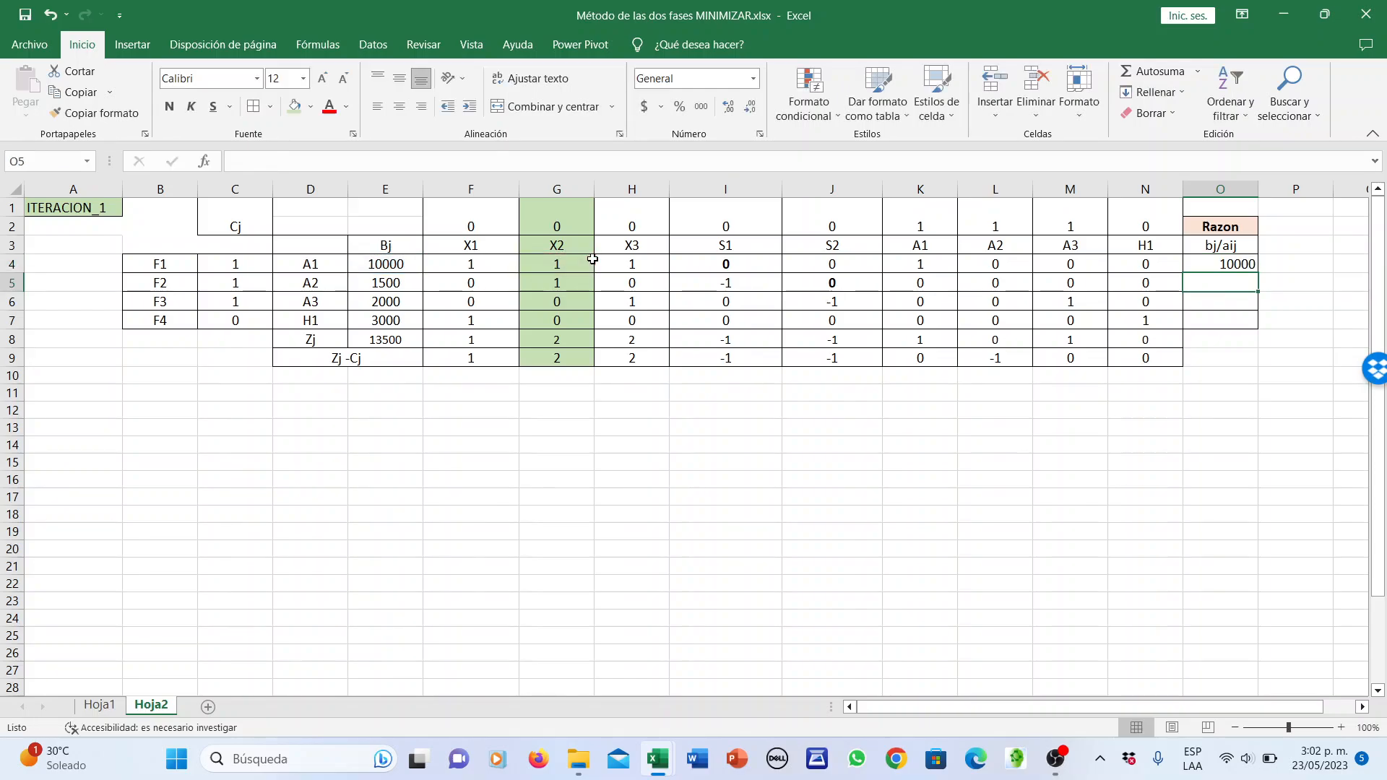
# Copy the ratio formula down to row F4, and clear the ratio cells of rows F3 and F4
pyautogui.click(1237, 265)
pyautogui.moveTo(1258, 273); pyautogui.dragTo(1250, 328)
pyautogui.click(1241, 301)
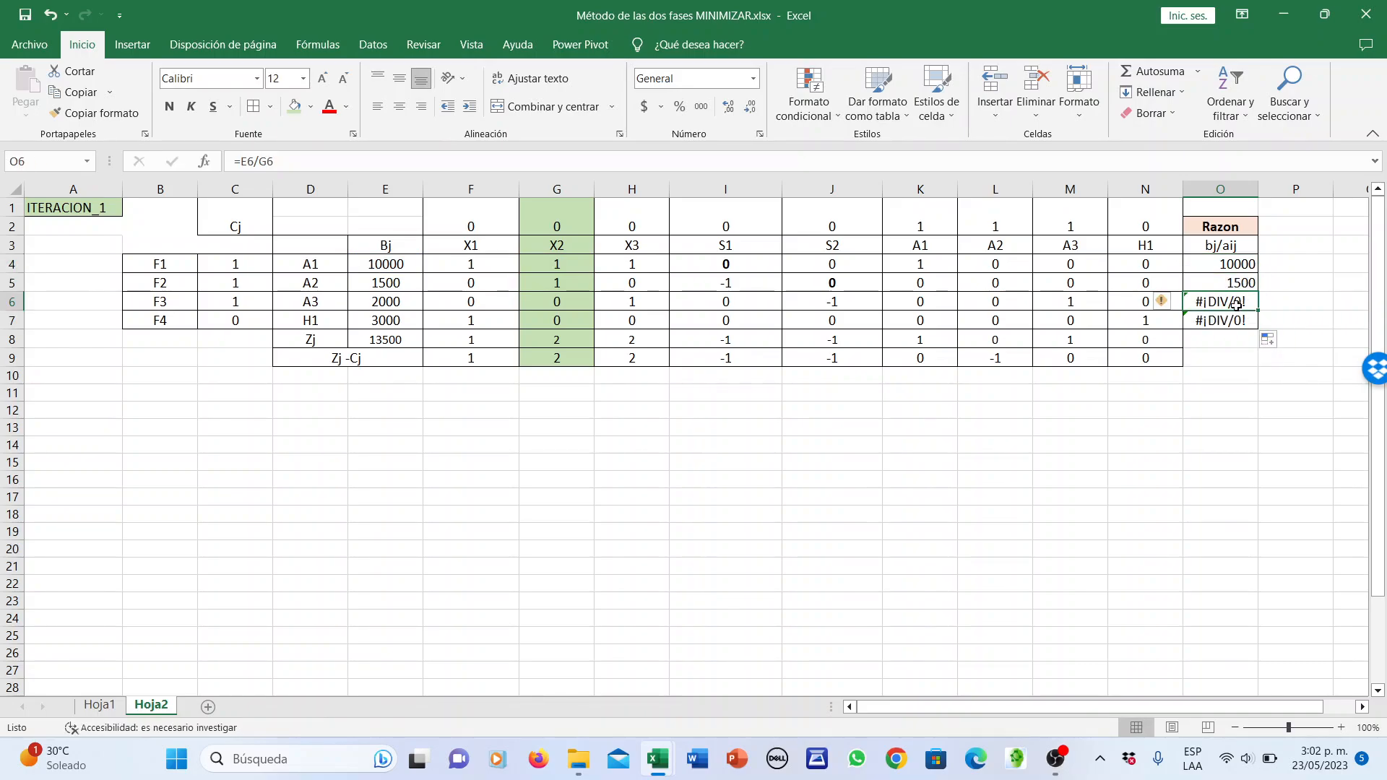
pyautogui.press('BackSpace')
pyautogui.press('Return')
pyautogui.press('BackSpace')
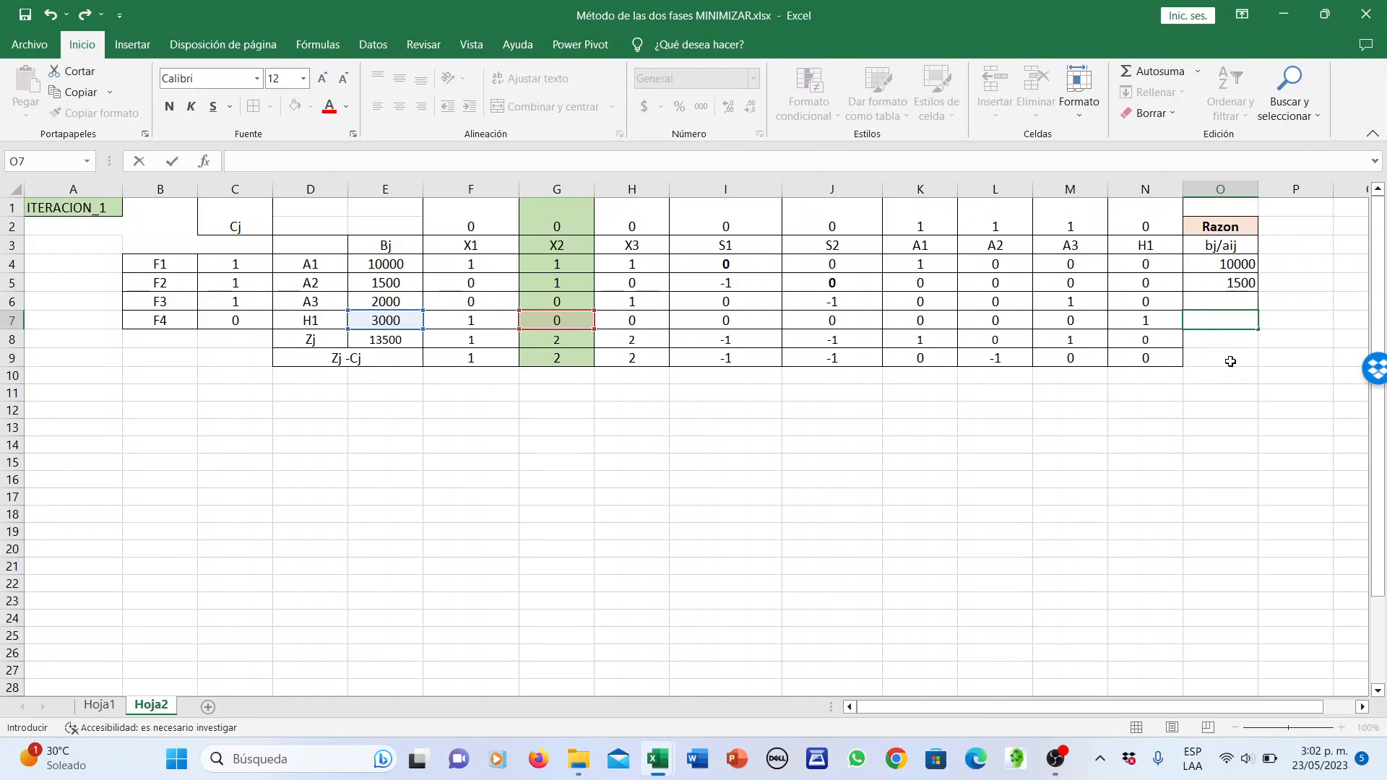
pyautogui.click(1231, 362)
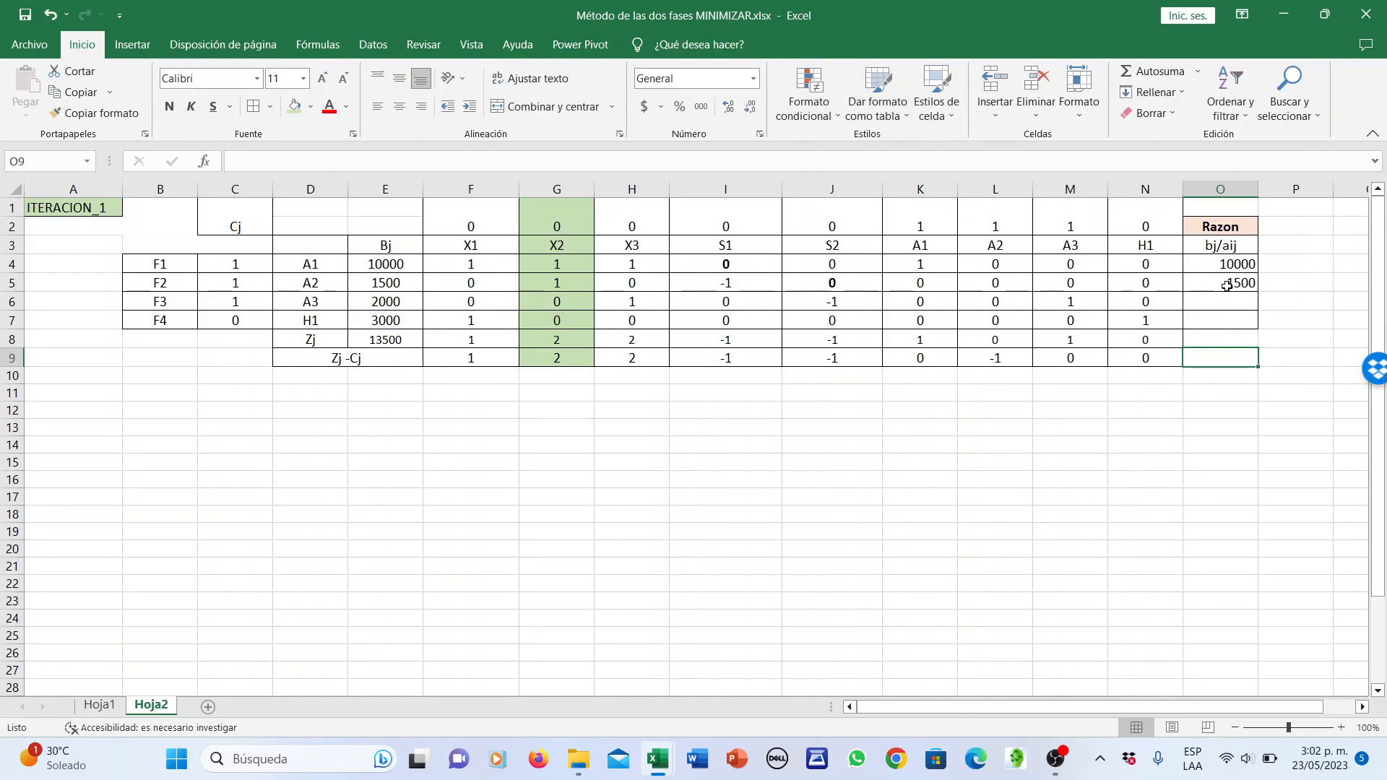
# Shade the F2 row light green from its row label across to the Razon column
pyautogui.moveTo(1233, 284); pyautogui.dragTo(182, 284)
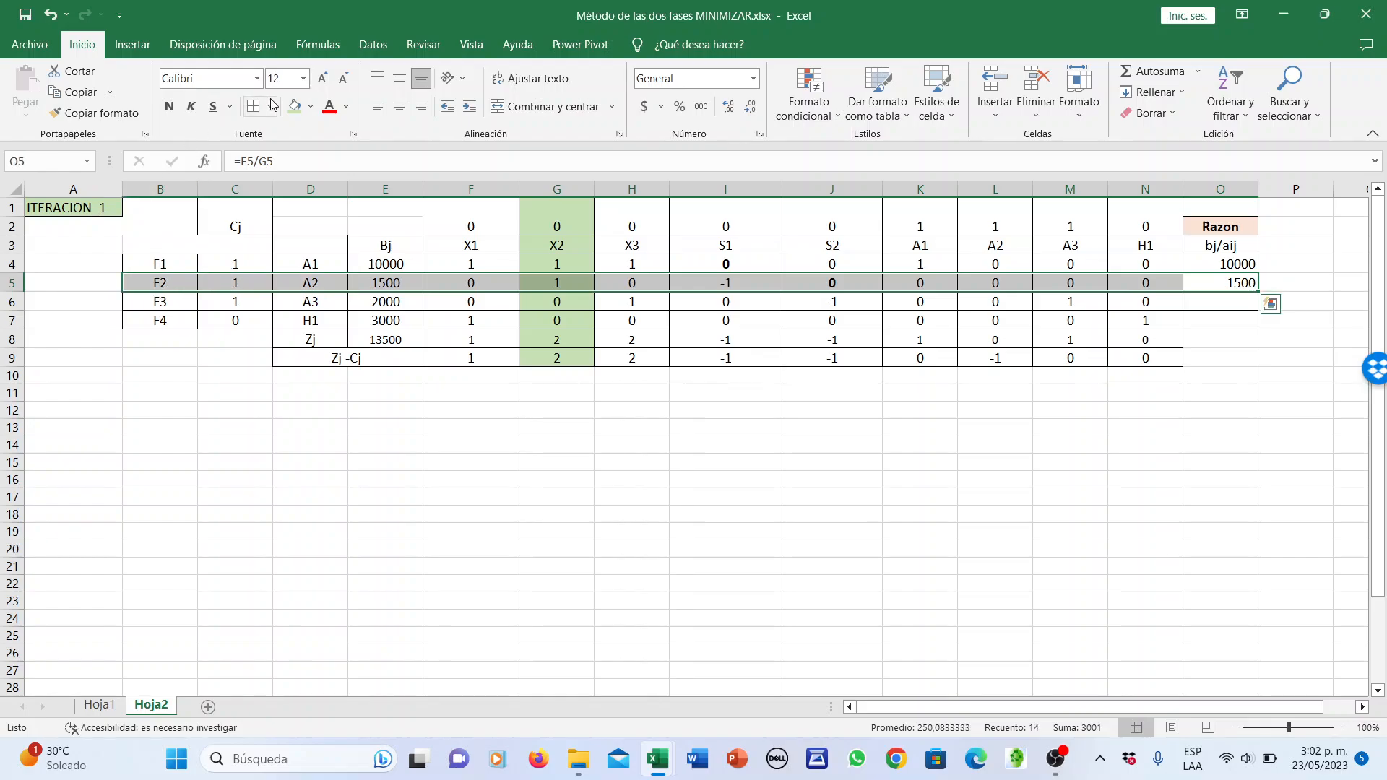
pyautogui.click(297, 109)
pyautogui.click(600, 461)
# Fill the pivot cell G5, where row F2 meets column X2, with light lavender
pyautogui.click(544, 269)
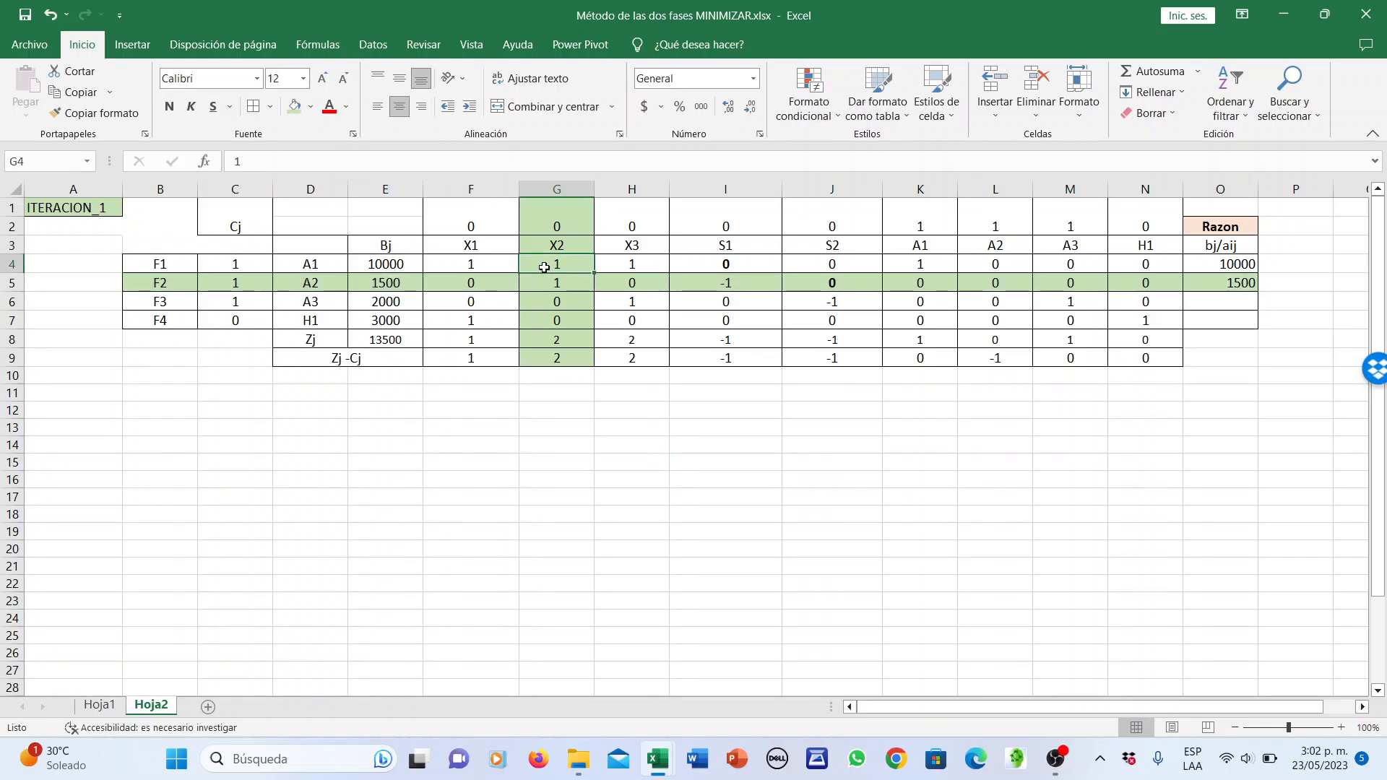
pyautogui.click(546, 285)
pyautogui.click(310, 107)
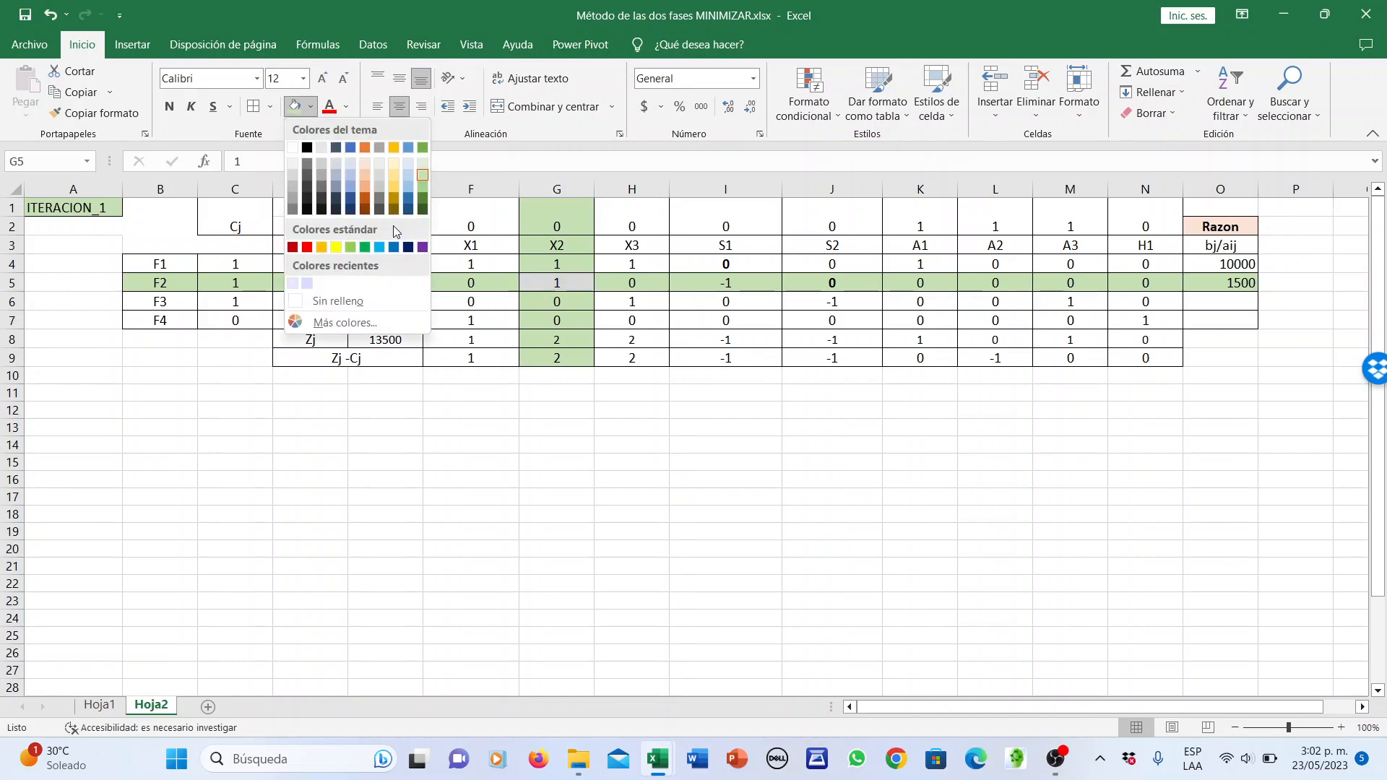
pyautogui.click(307, 283)
pyautogui.click(547, 461)
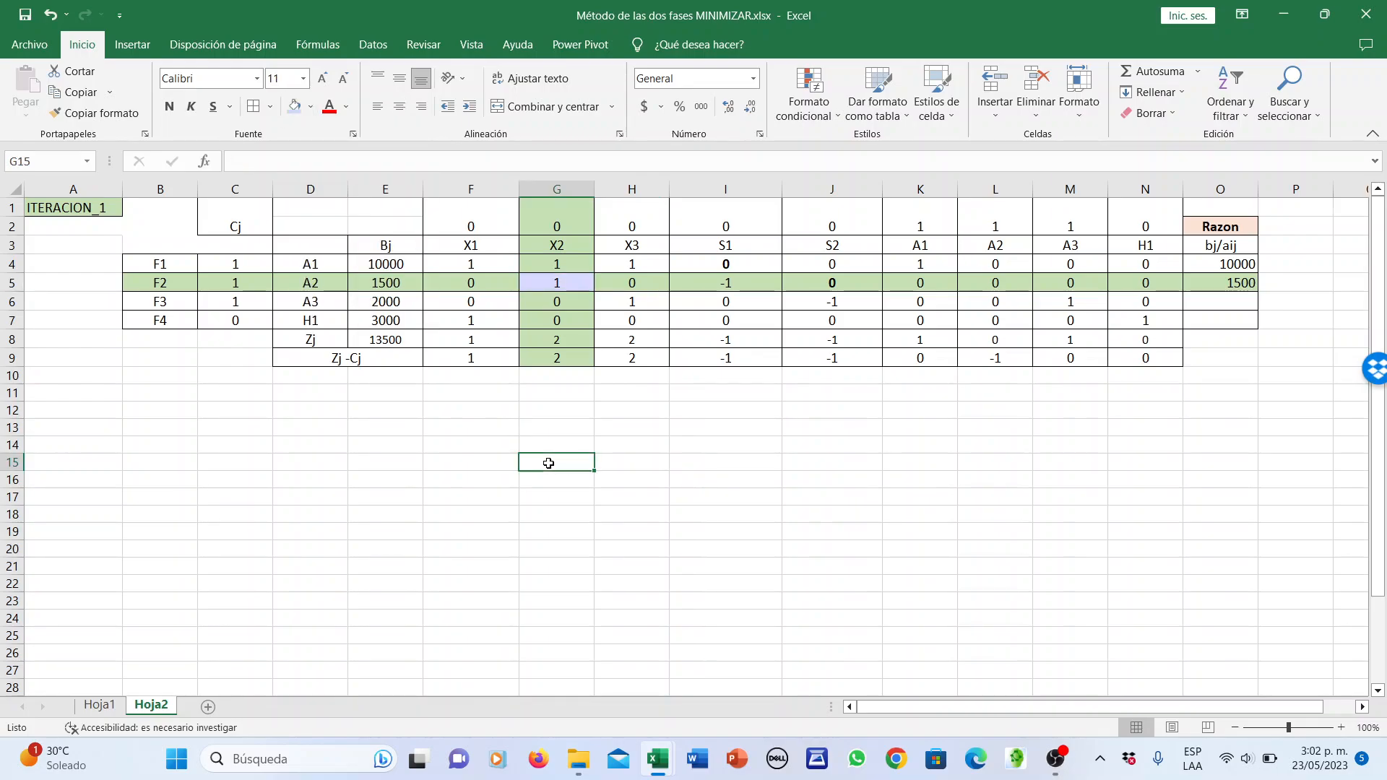
# Copy the whole ITERACION_1 table to A11 and retitle the copy ITERACION_2
pyautogui.click(564, 286)
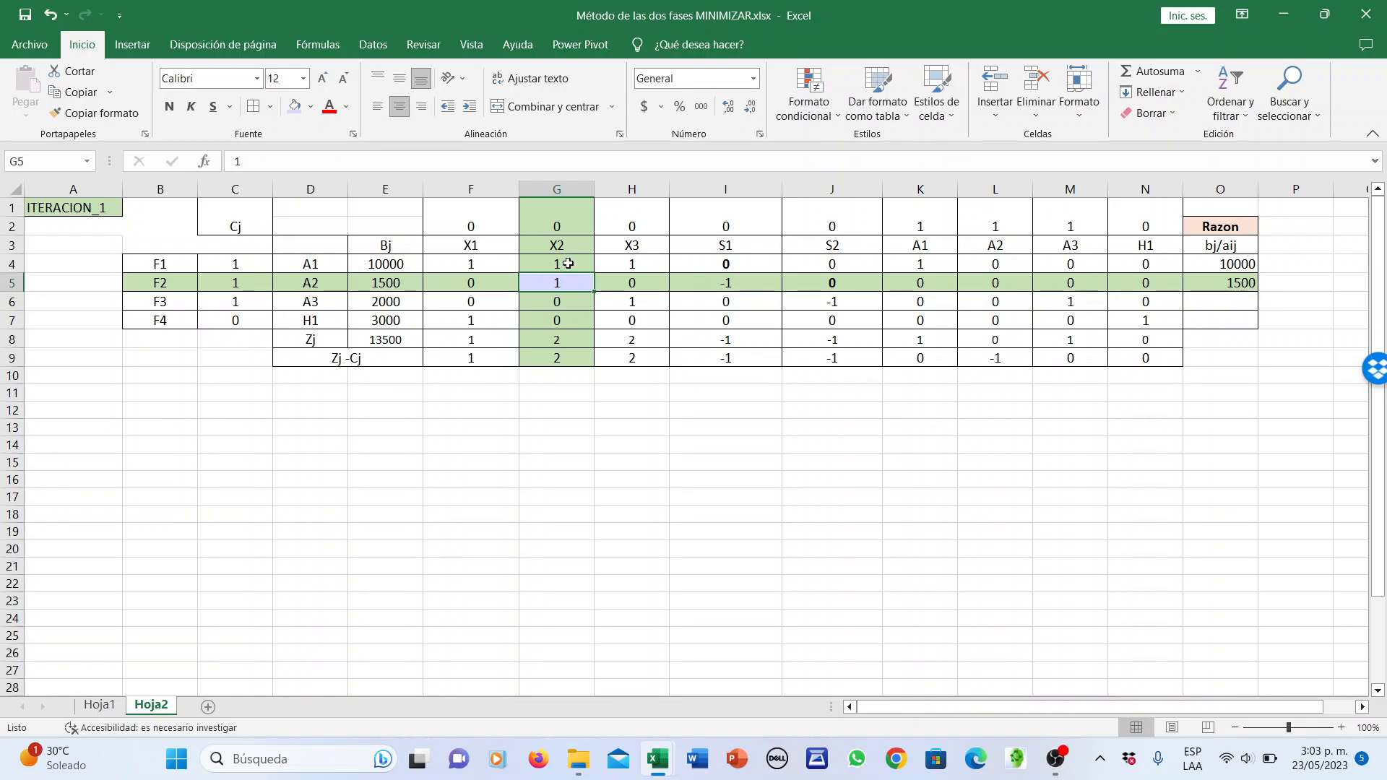
pyautogui.click(561, 266)
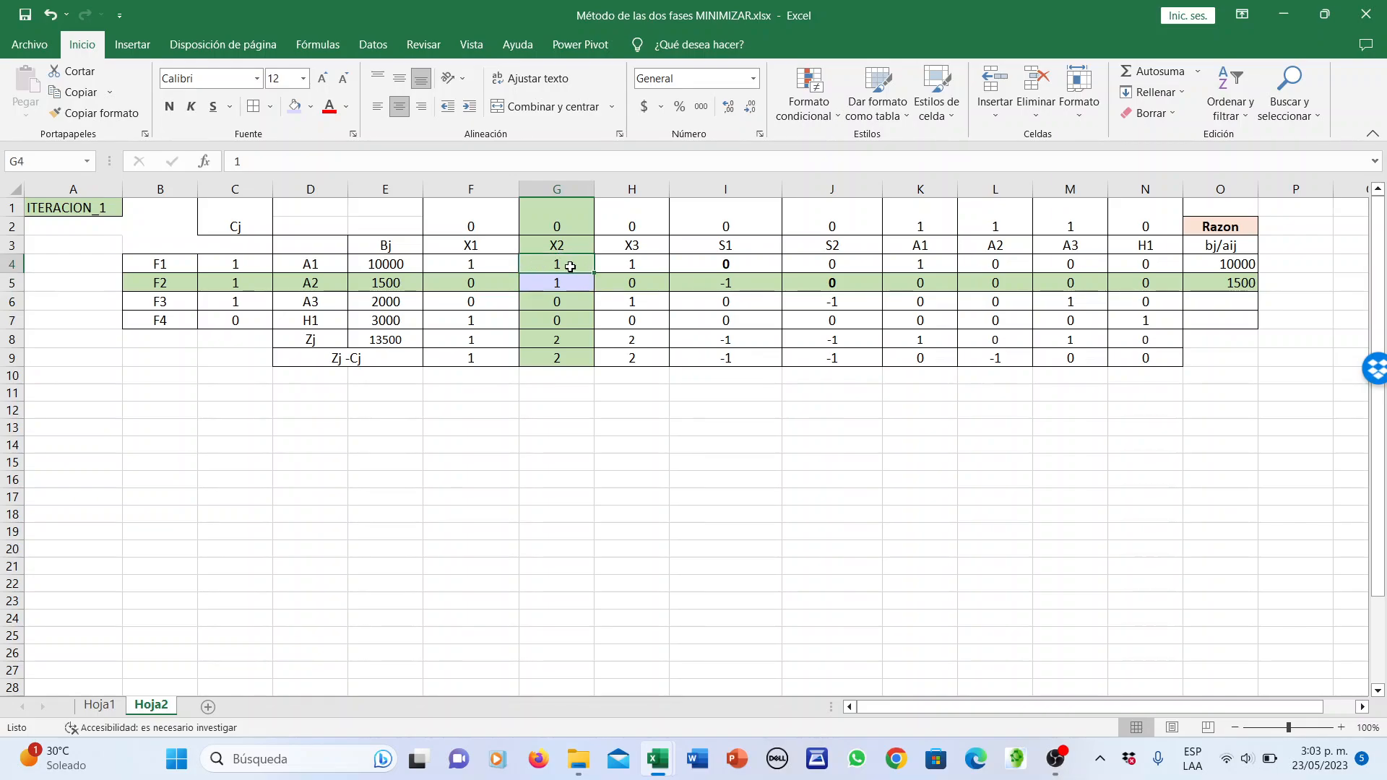
pyautogui.moveTo(94, 208); pyautogui.dragTo(1236, 359)
pyautogui.hotkey('ctrl', 'c')
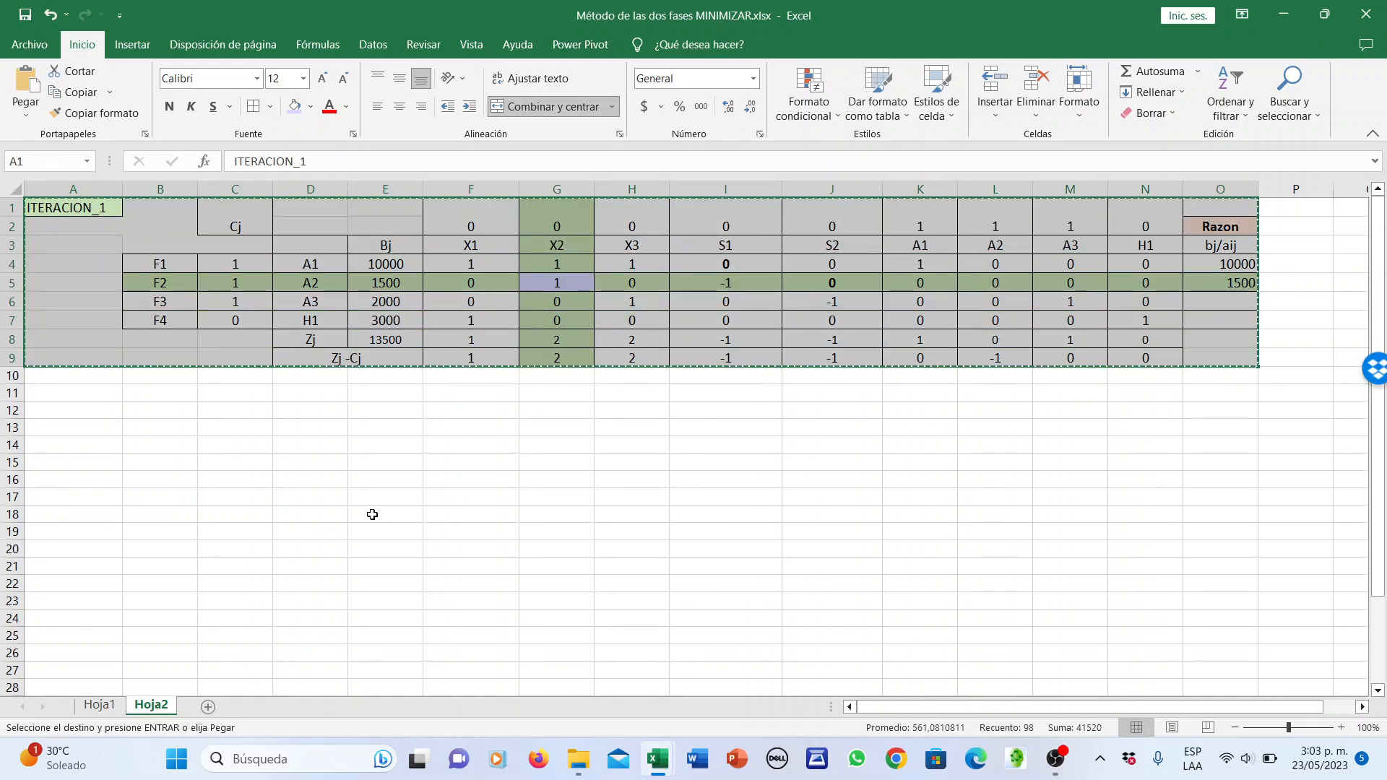
pyautogui.click(102, 393)
pyautogui.hotkey('ctrl', 'v')
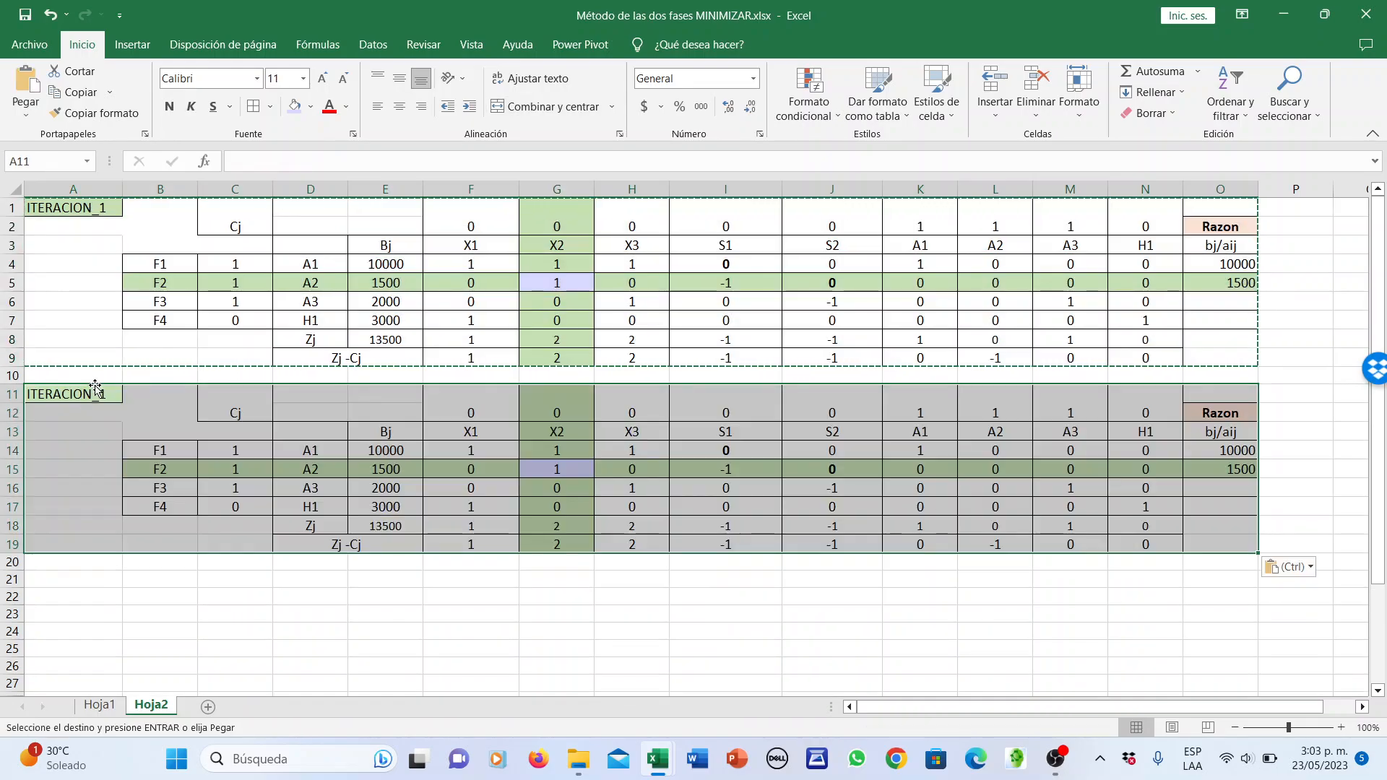
pyautogui.doubleClick(117, 397)
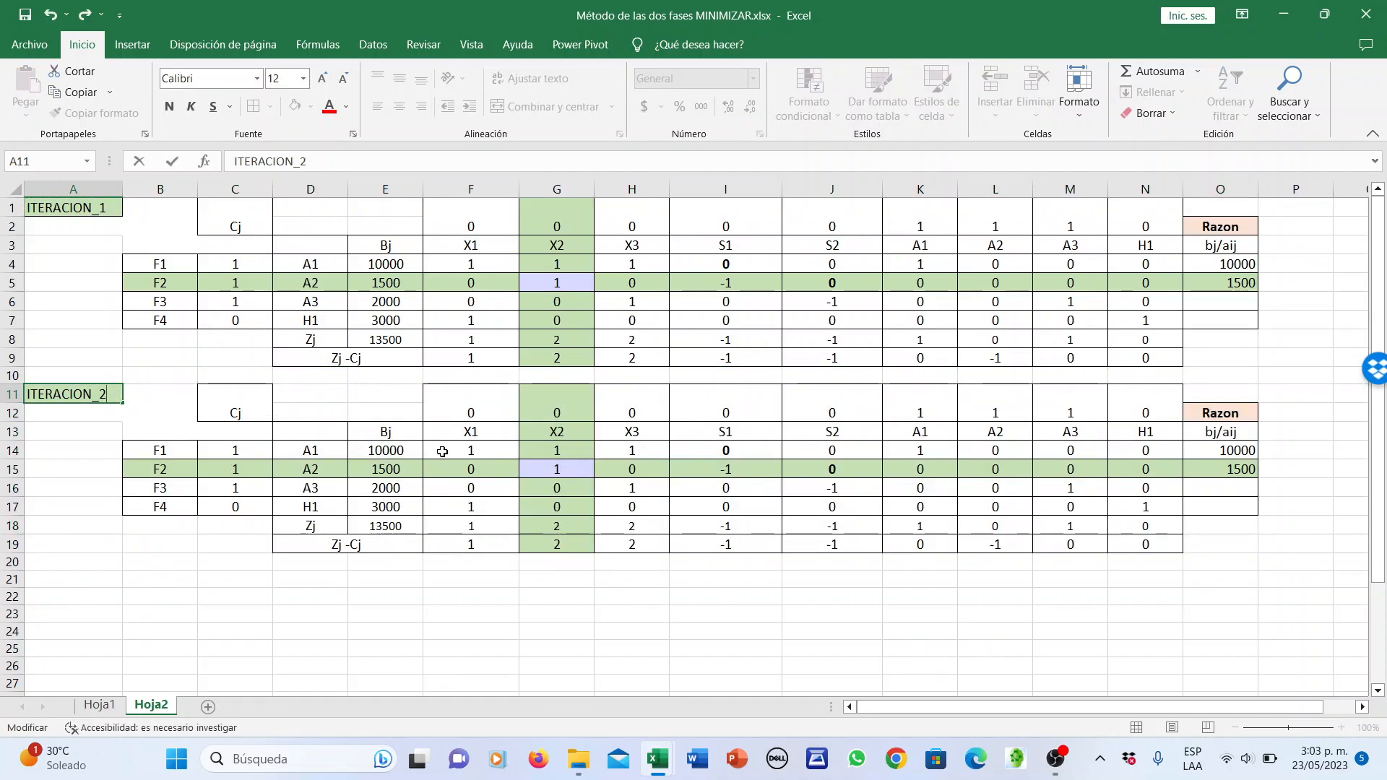
# Clear the contents of row F1 in the ITERACION_2 table from the Bj column through H1, keeping the formatting
pyautogui.moveTo(443, 449); pyautogui.dragTo(1149, 452)
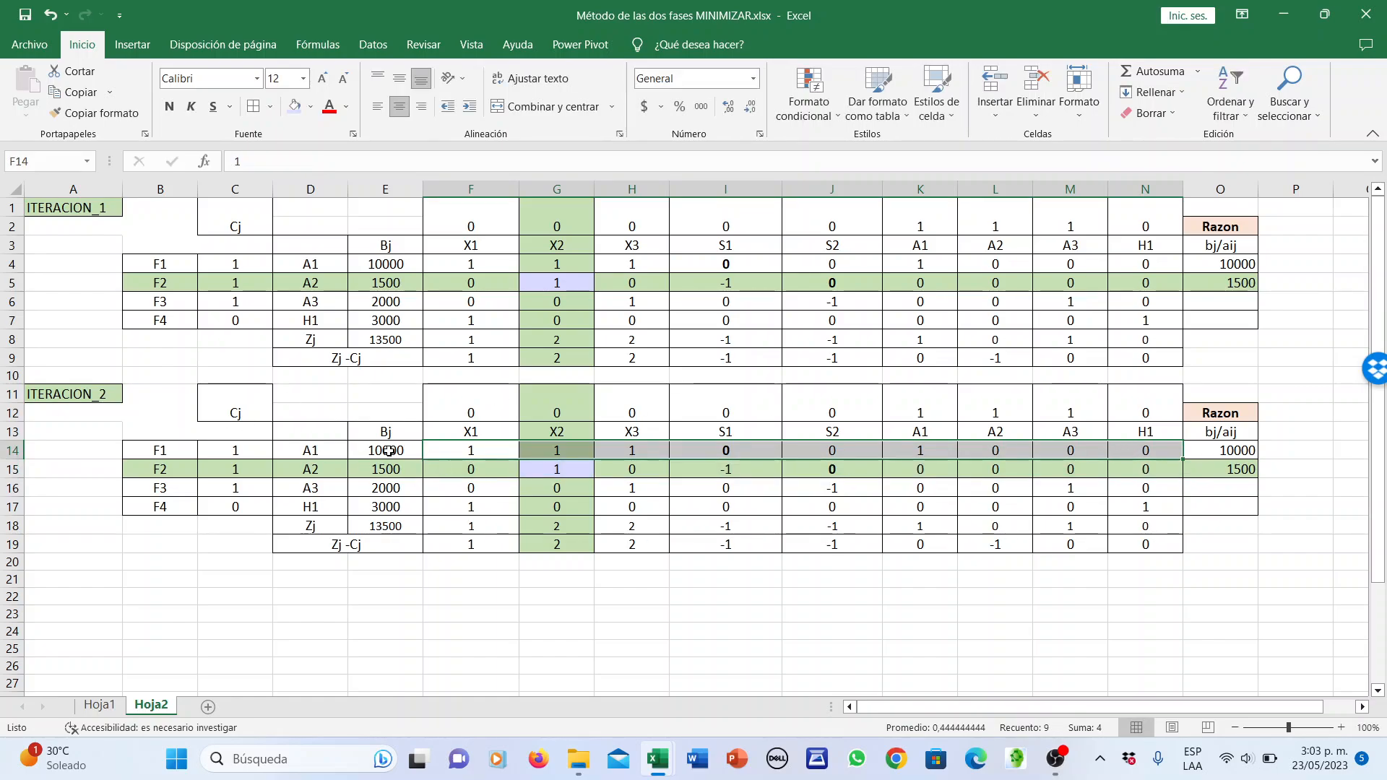
pyautogui.moveTo(389, 451); pyautogui.dragTo(1141, 451)
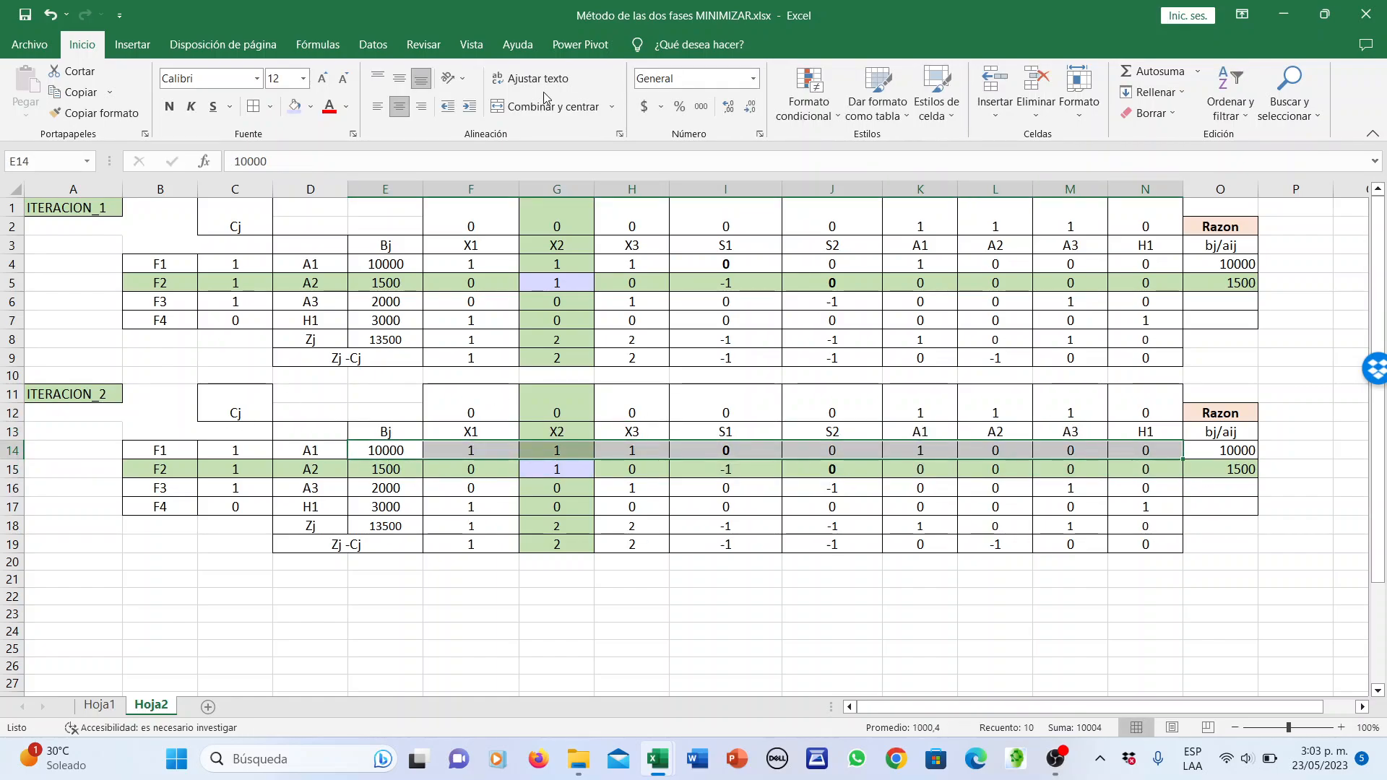
pyautogui.click(1149, 113)
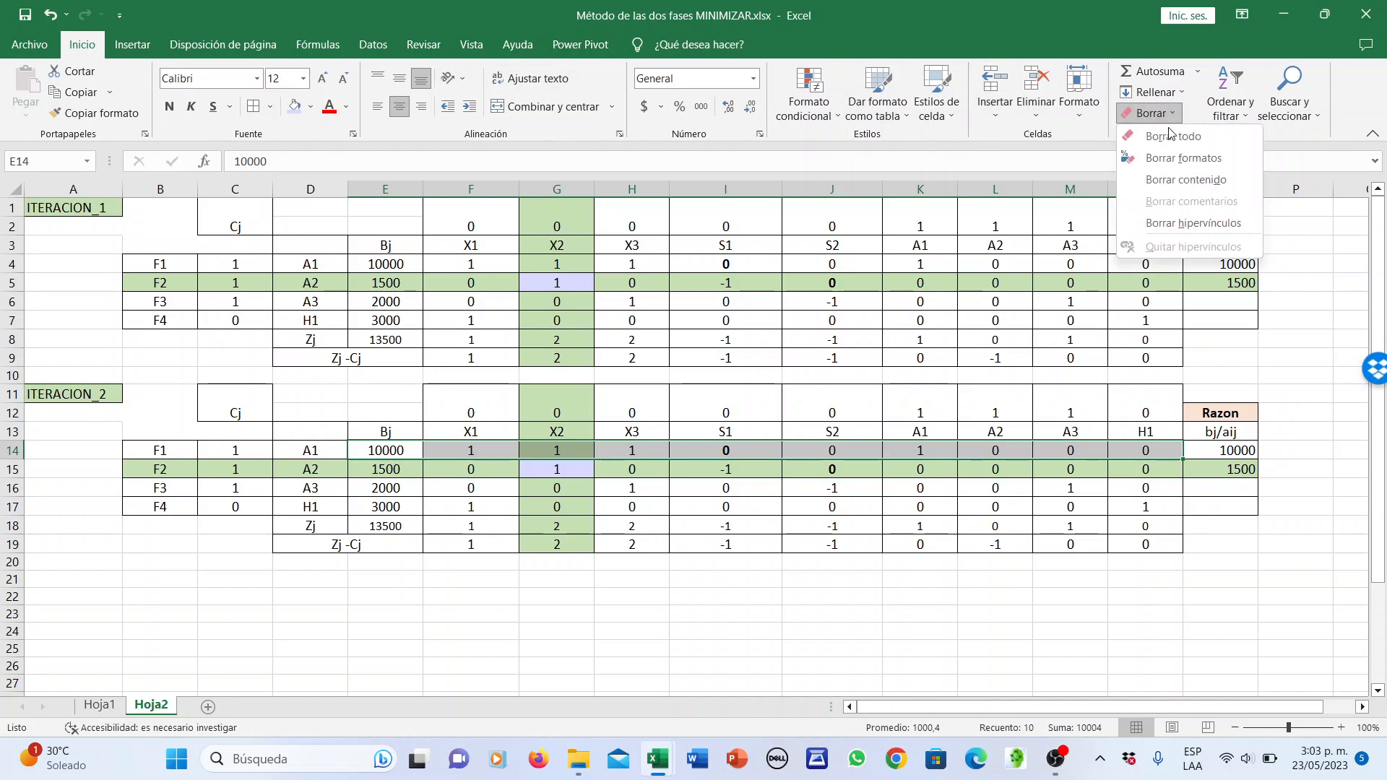
pyautogui.click(1189, 182)
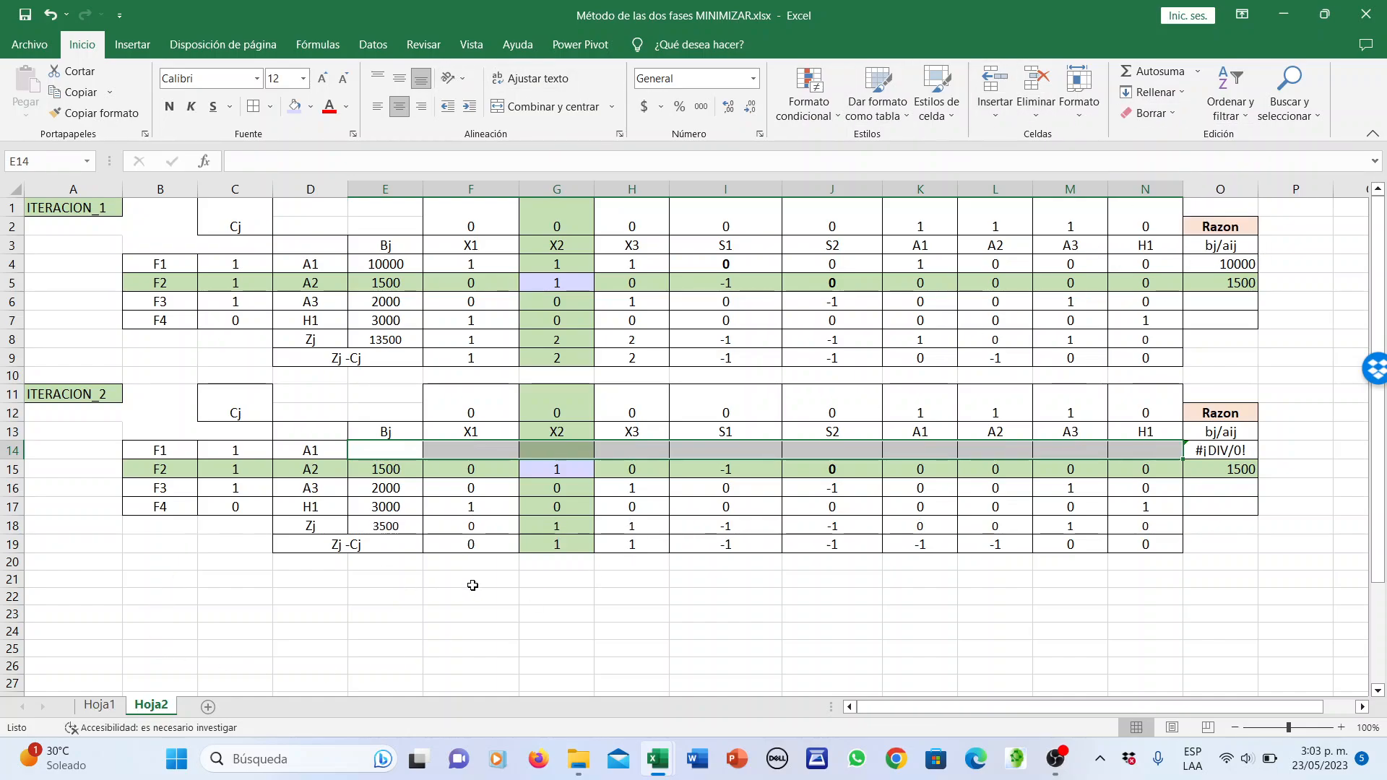
pyautogui.click(472, 582)
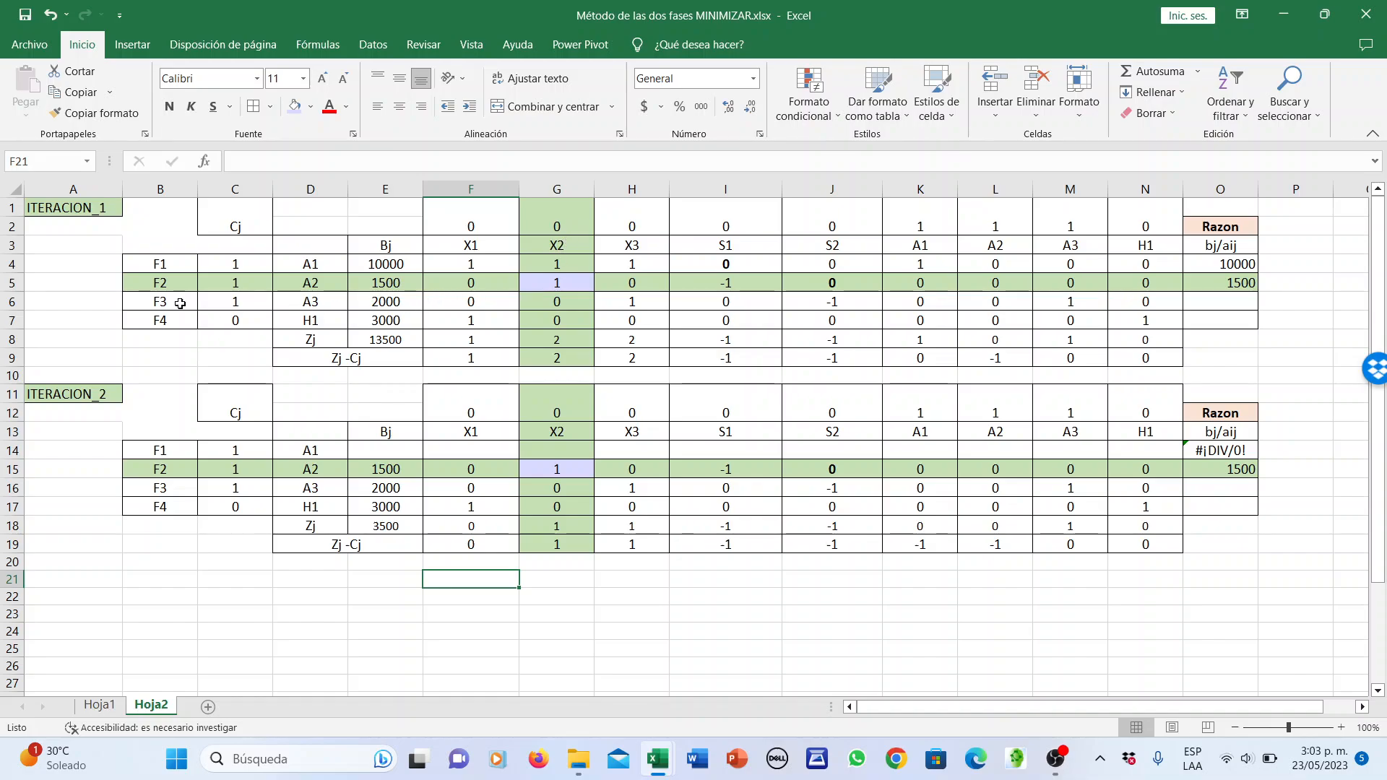
# Replace the basic variable of row F2 in ITERACION_2 with X2 and set its cost coefficient to 0
pyautogui.click(240, 472)
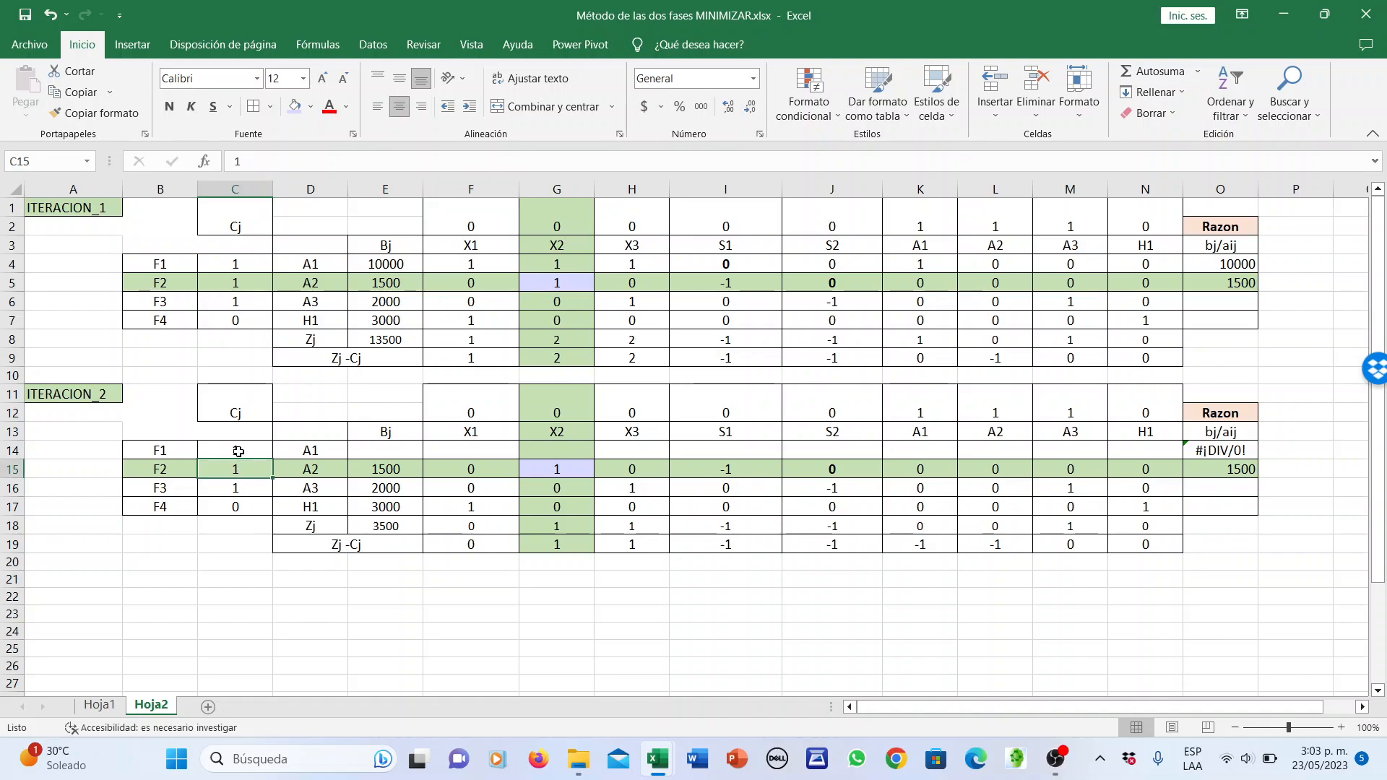
pyautogui.write('0')
pyautogui.press('Tab')
pyautogui.write('X')
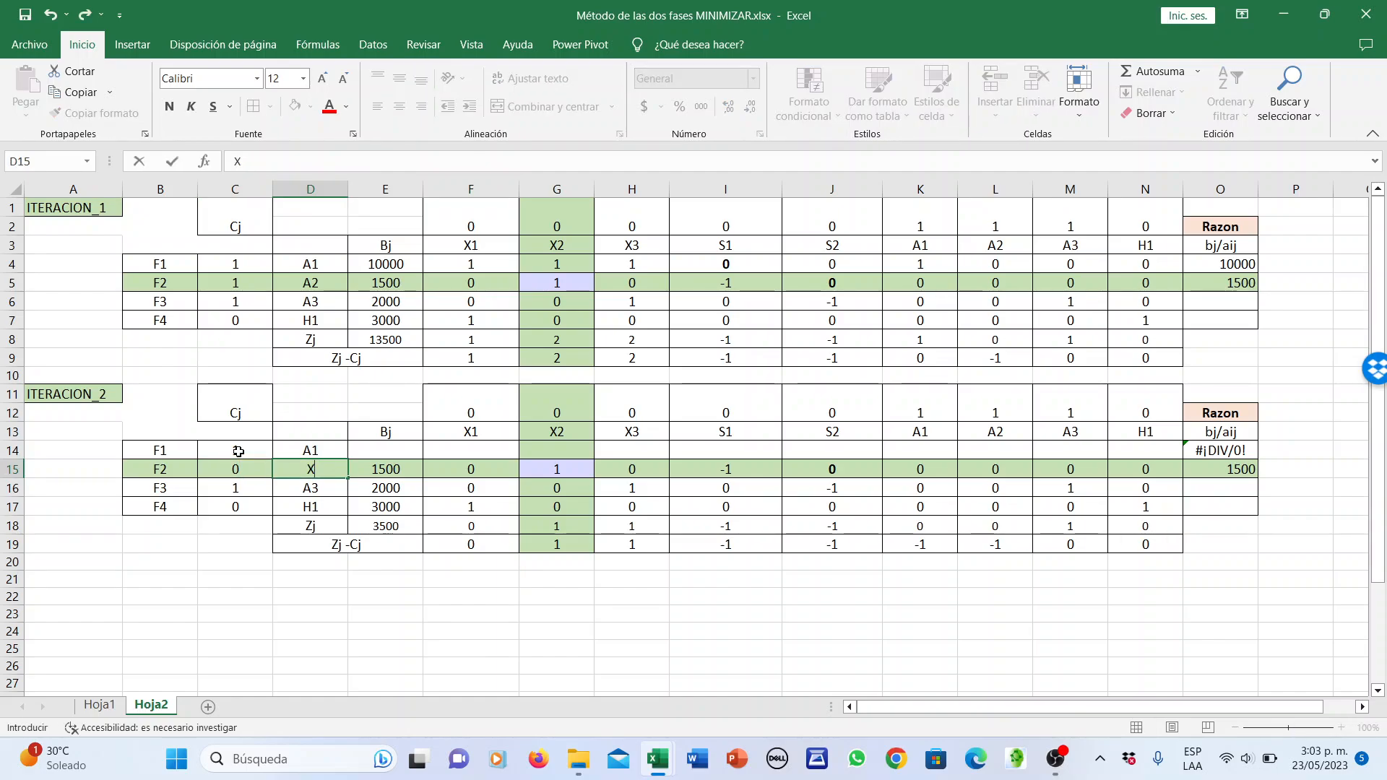
pyautogui.click(499, 632)
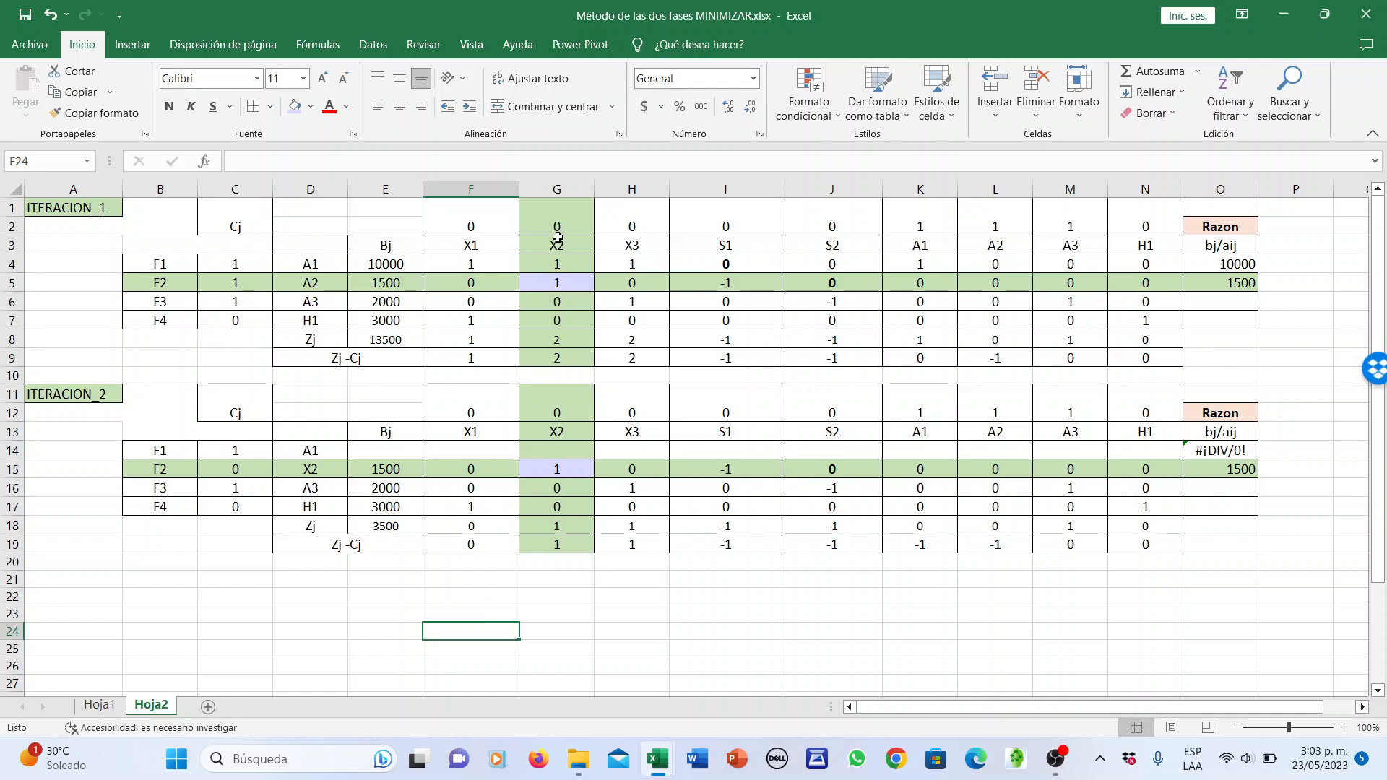
# Below the ITERACION_2 table, enter the row operation label F2(-1) in C21 and the multiplier -1 in D21
pyautogui.click(560, 264)
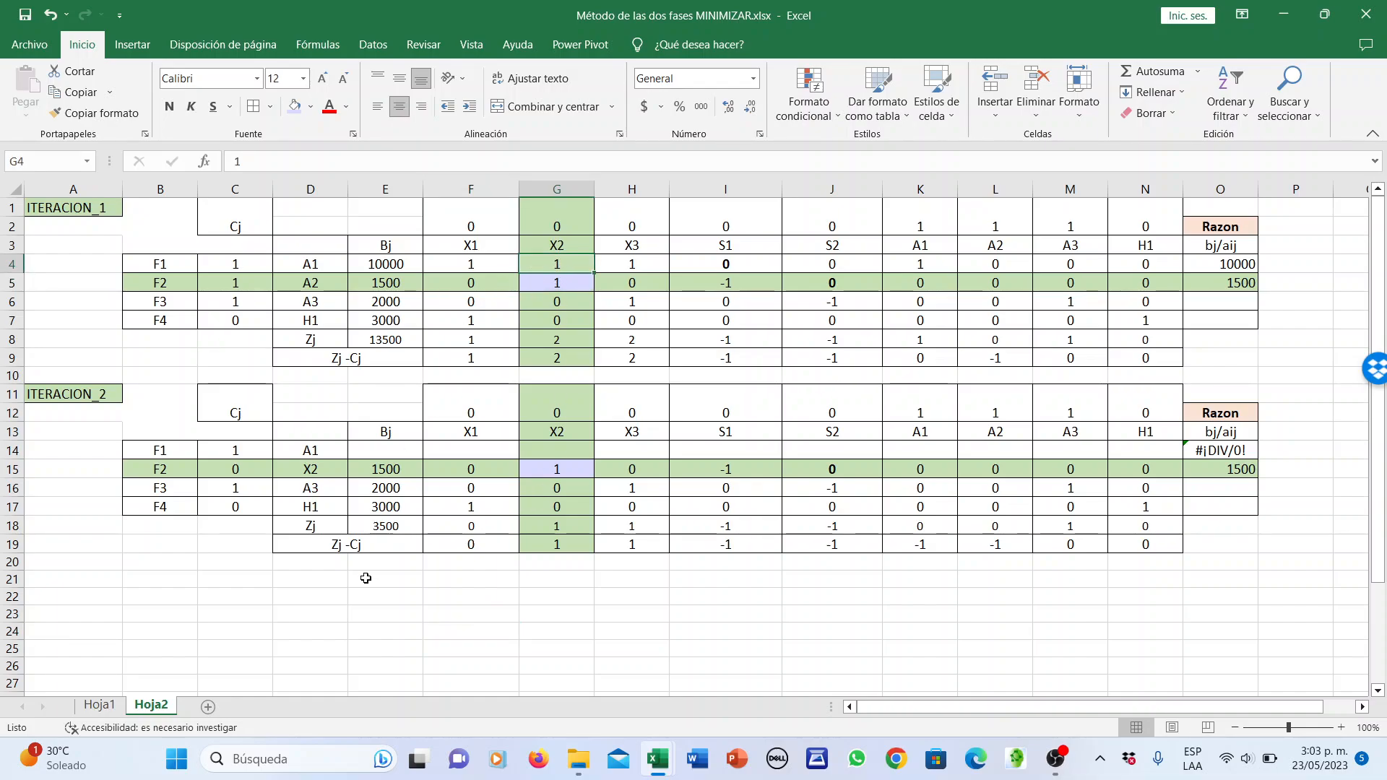
pyautogui.click(254, 575)
pyautogui.write('F2')
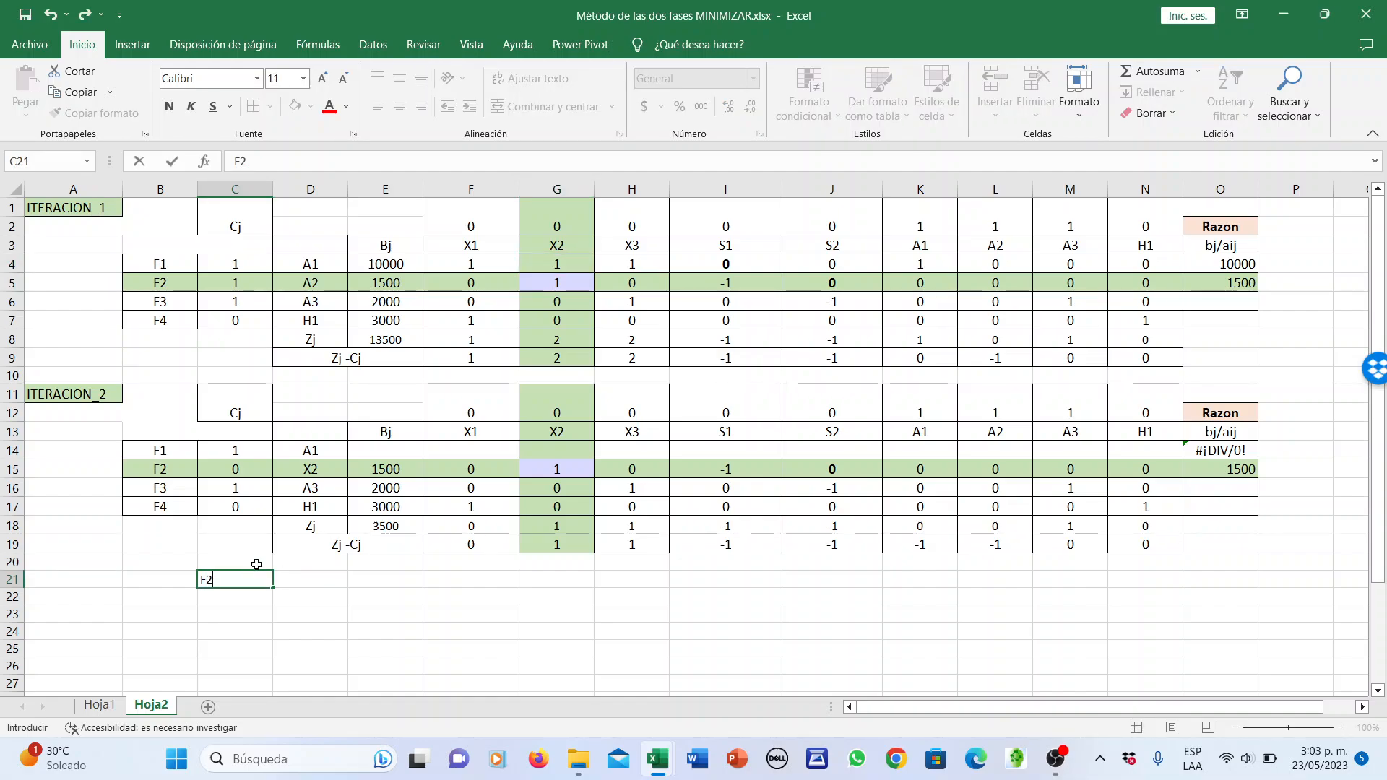
pyautogui.write('(-1')
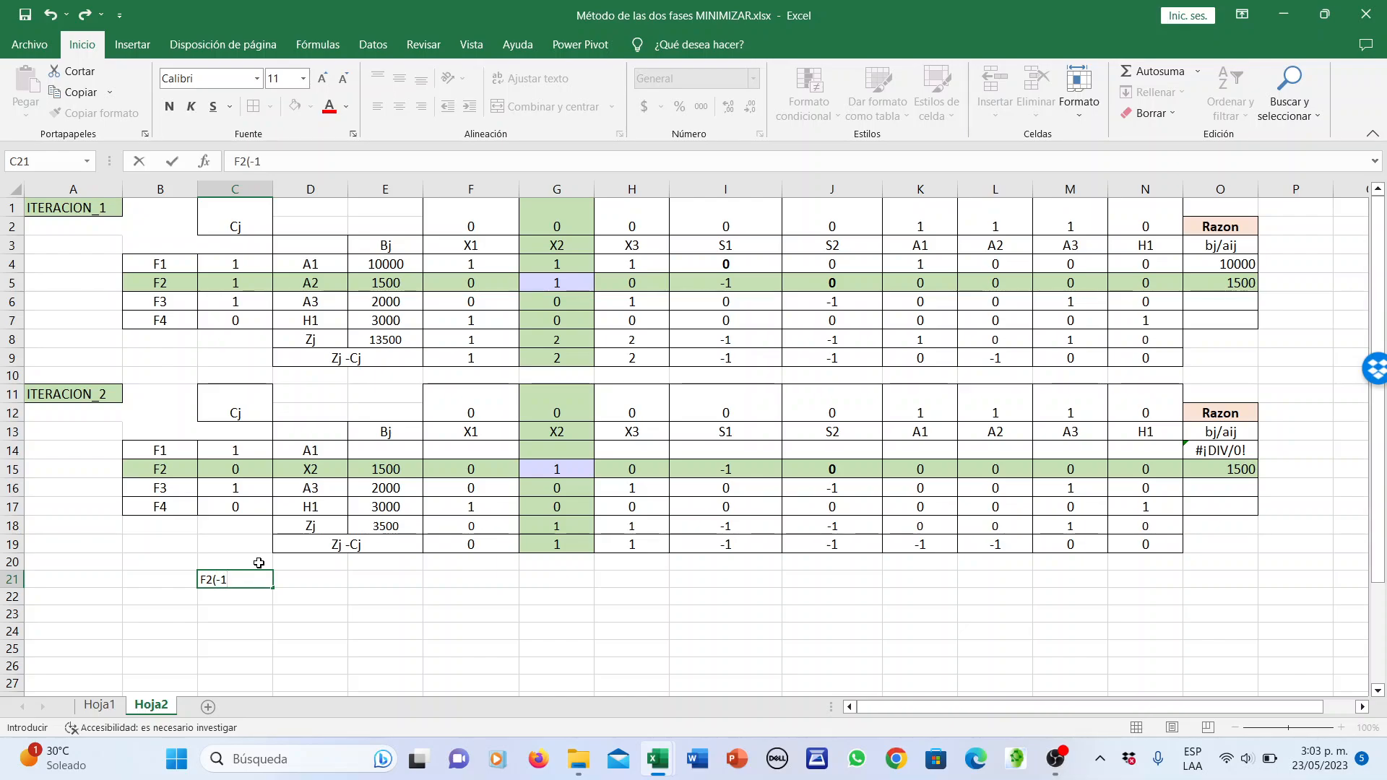
pyautogui.write(')')
pyautogui.press('Tab')
pyautogui.write('-1')
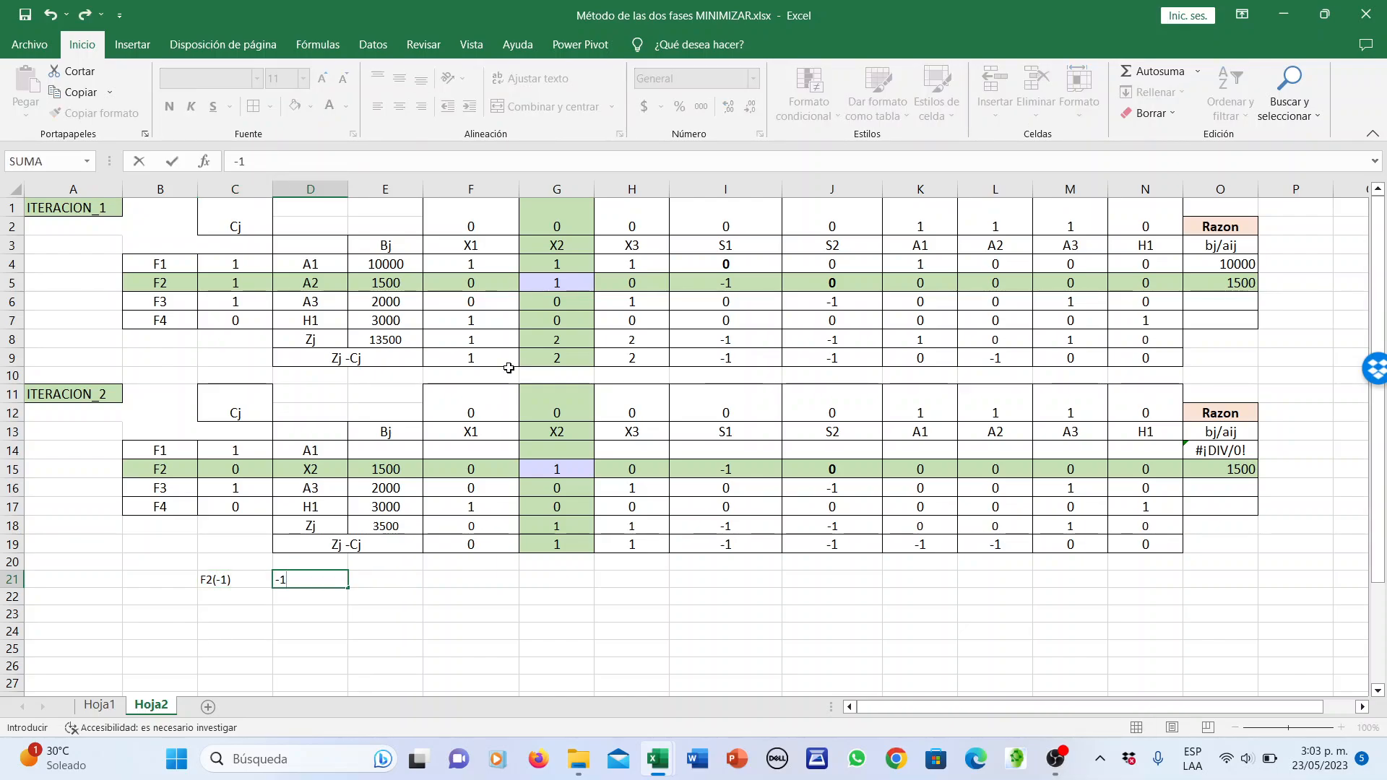
pyautogui.click(555, 261)
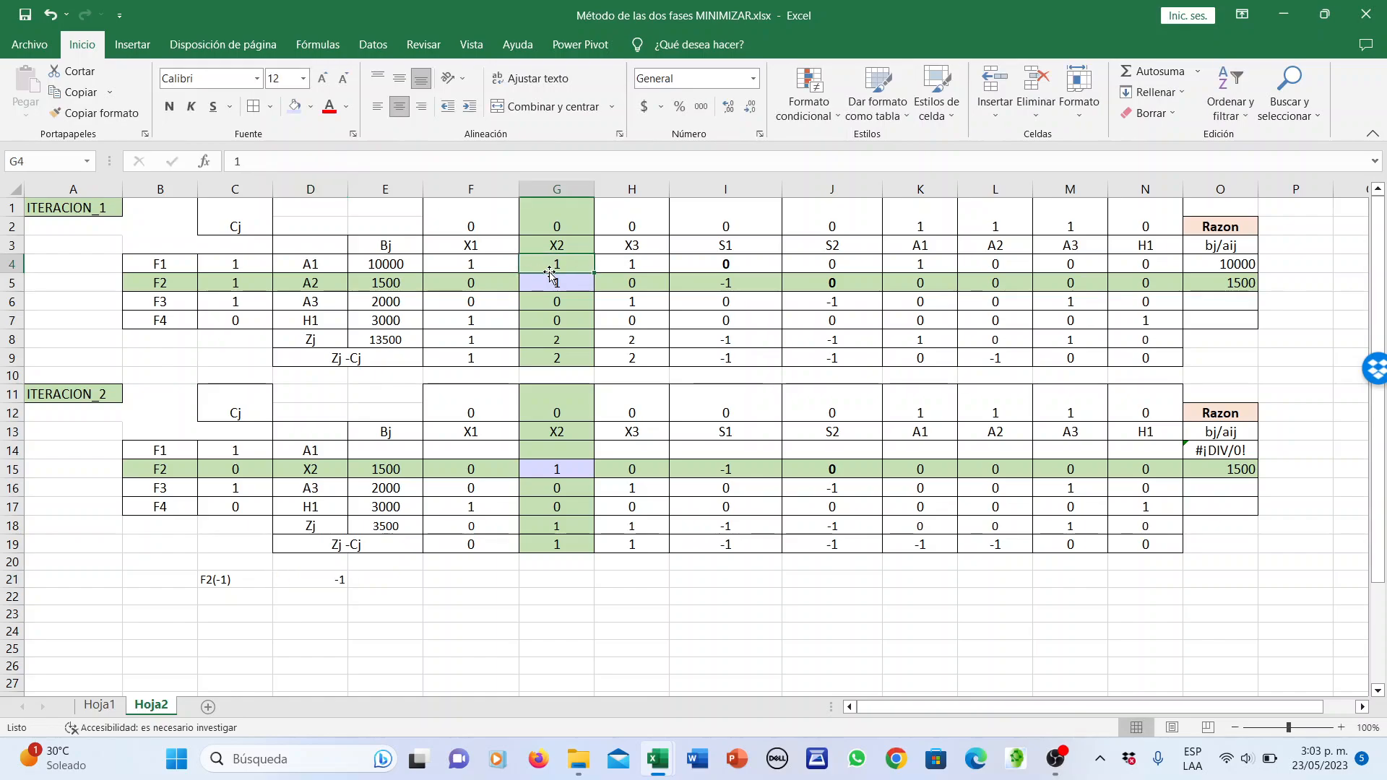
# Multiply the ITERACION_1 F2 row by the multiplier with =E5*$D$21 in E21, and copy the formula across to the H1 column
pyautogui.click(404, 576)
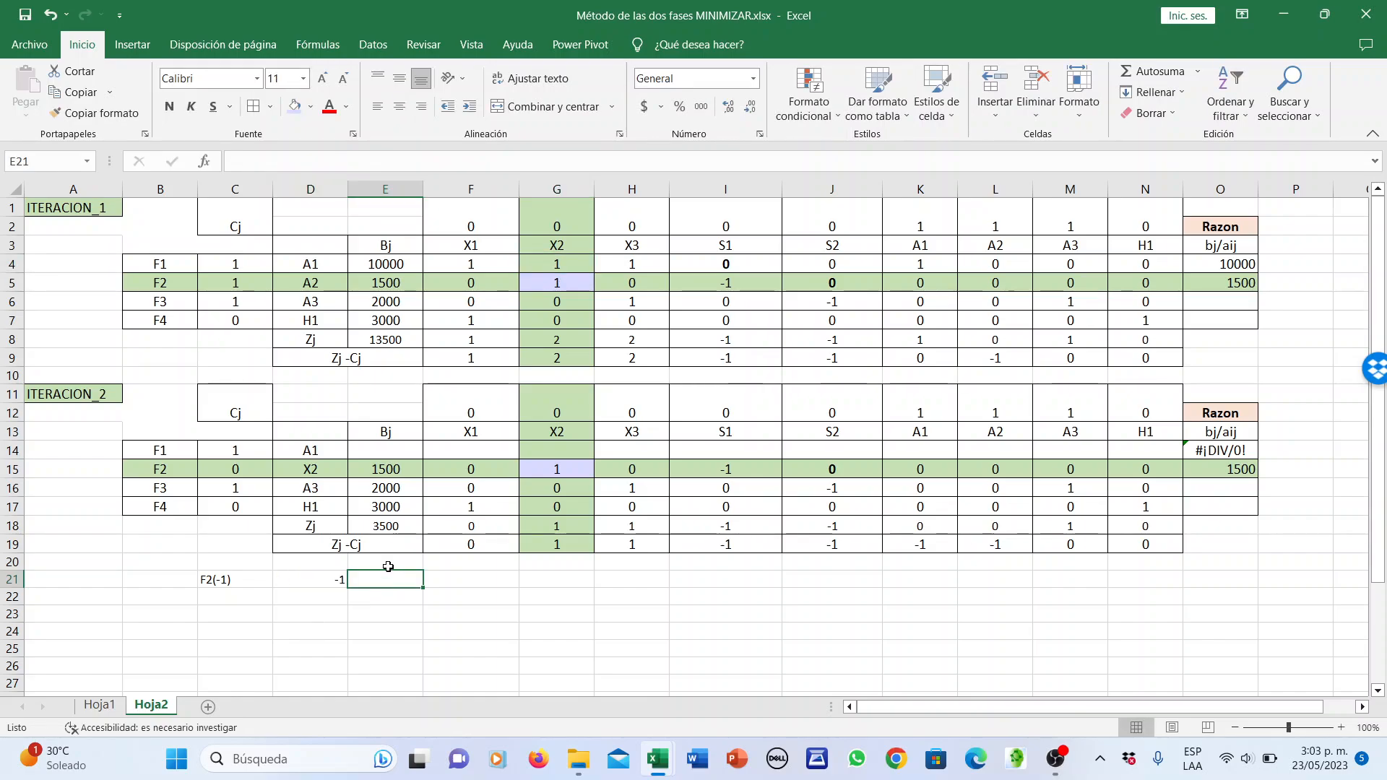
pyautogui.write('=')
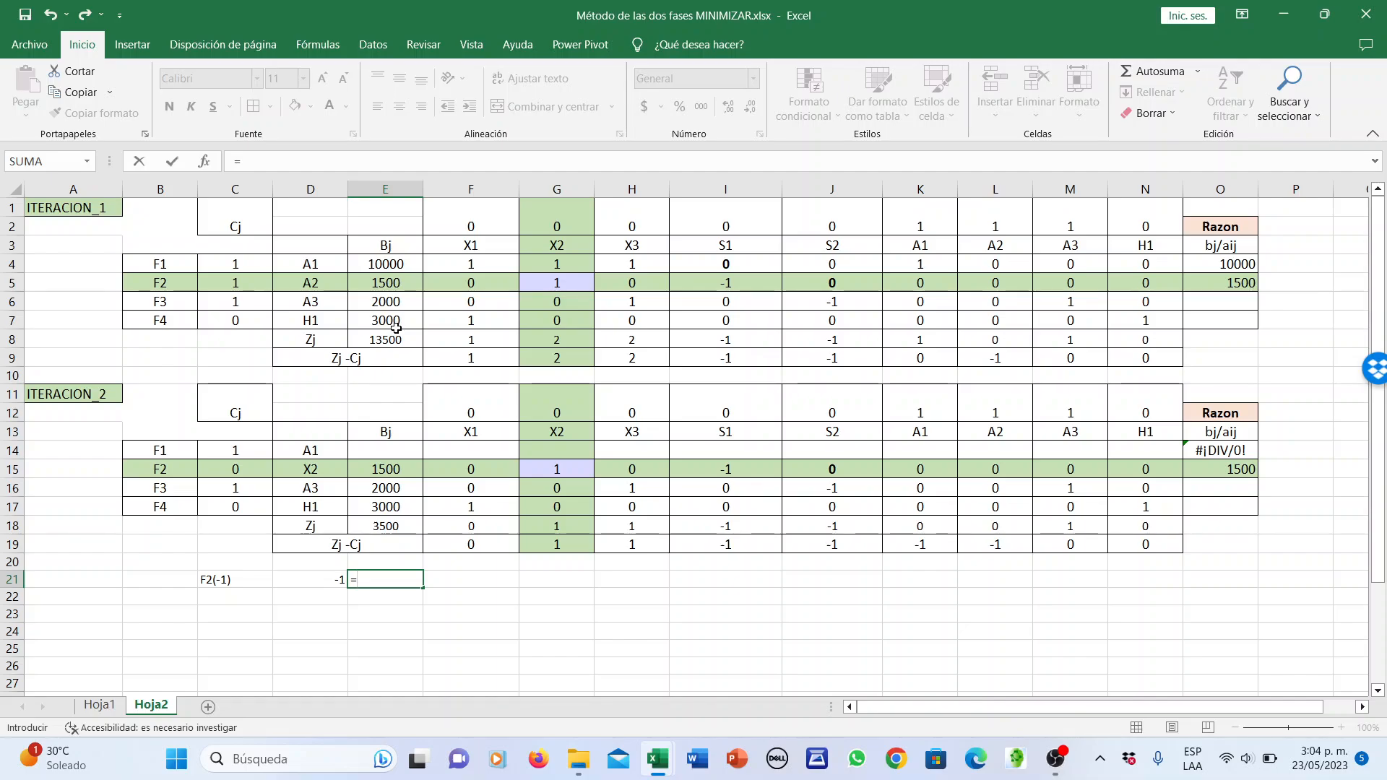
pyautogui.click(398, 287)
pyautogui.write('*')
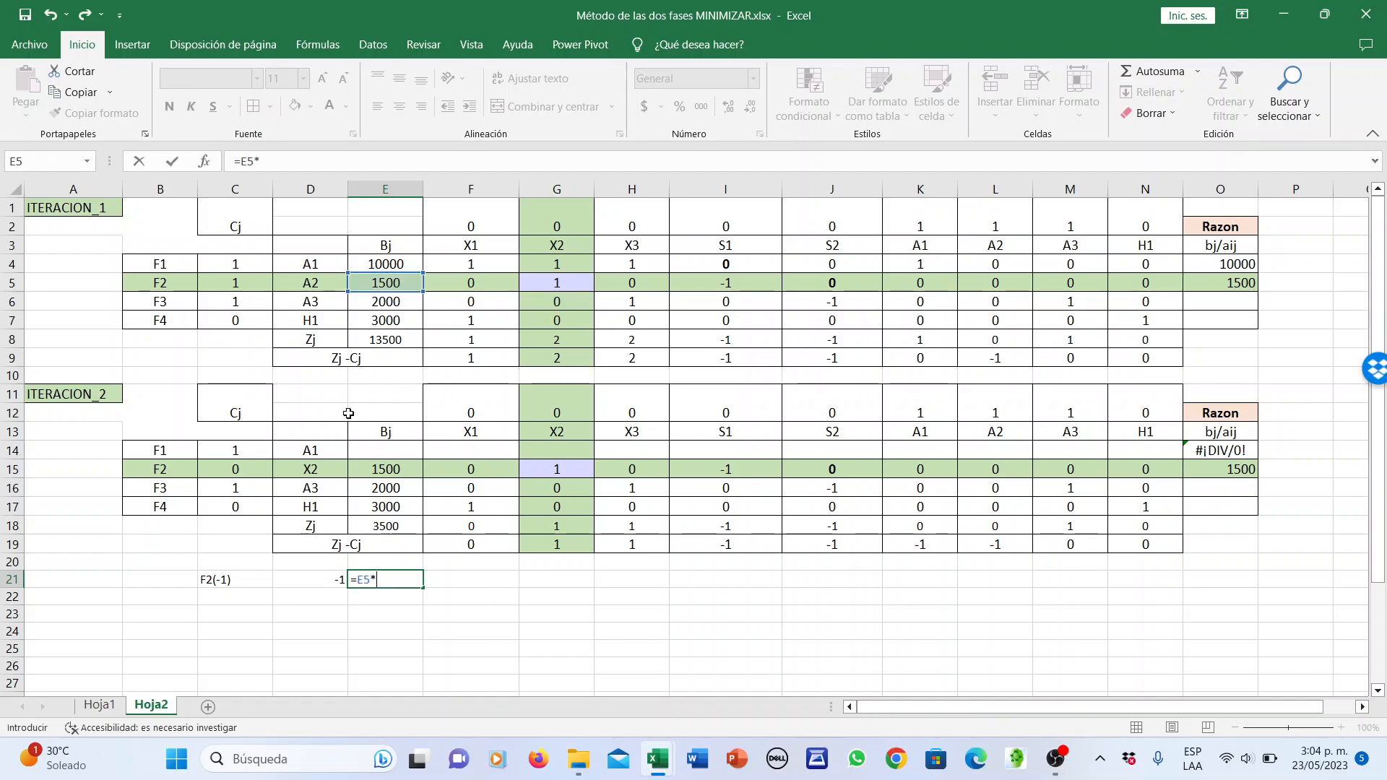
pyautogui.click(329, 584)
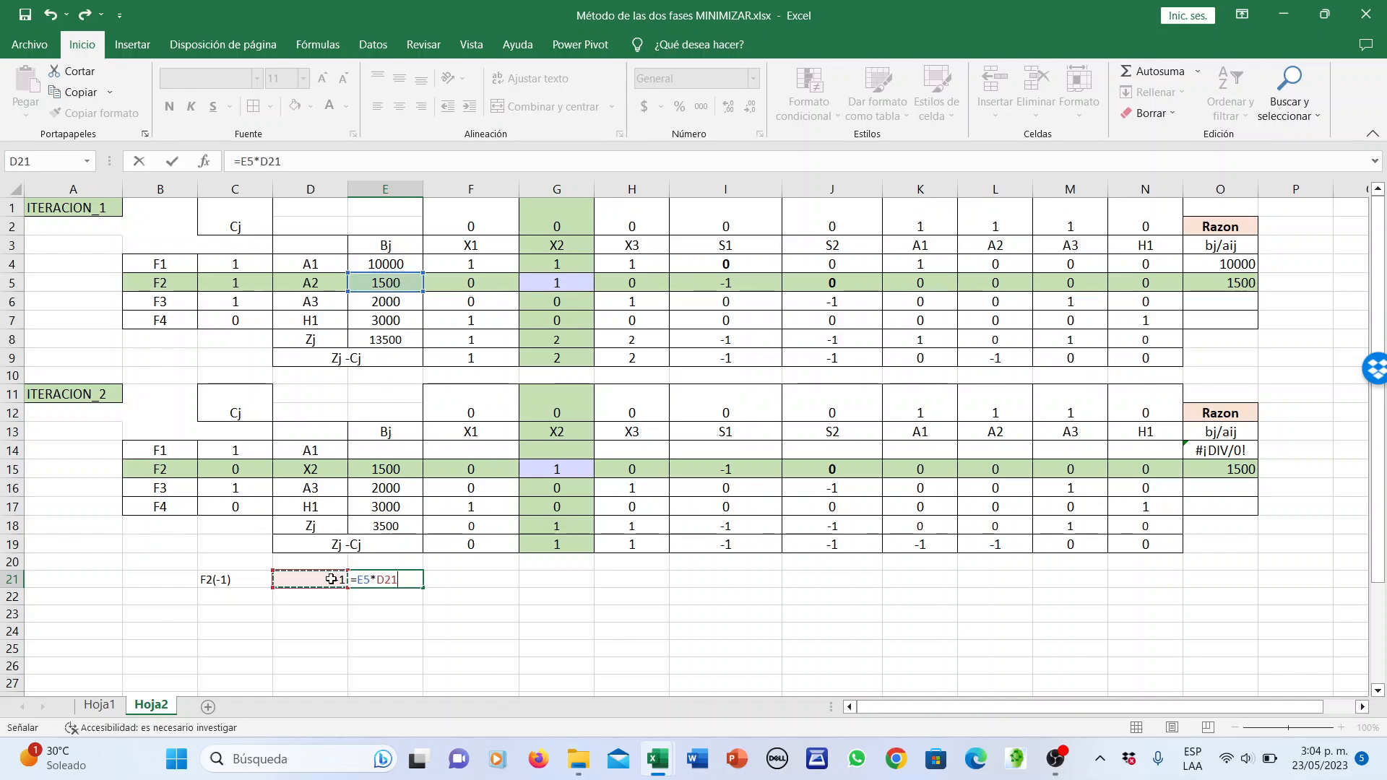
pyautogui.press('Return')
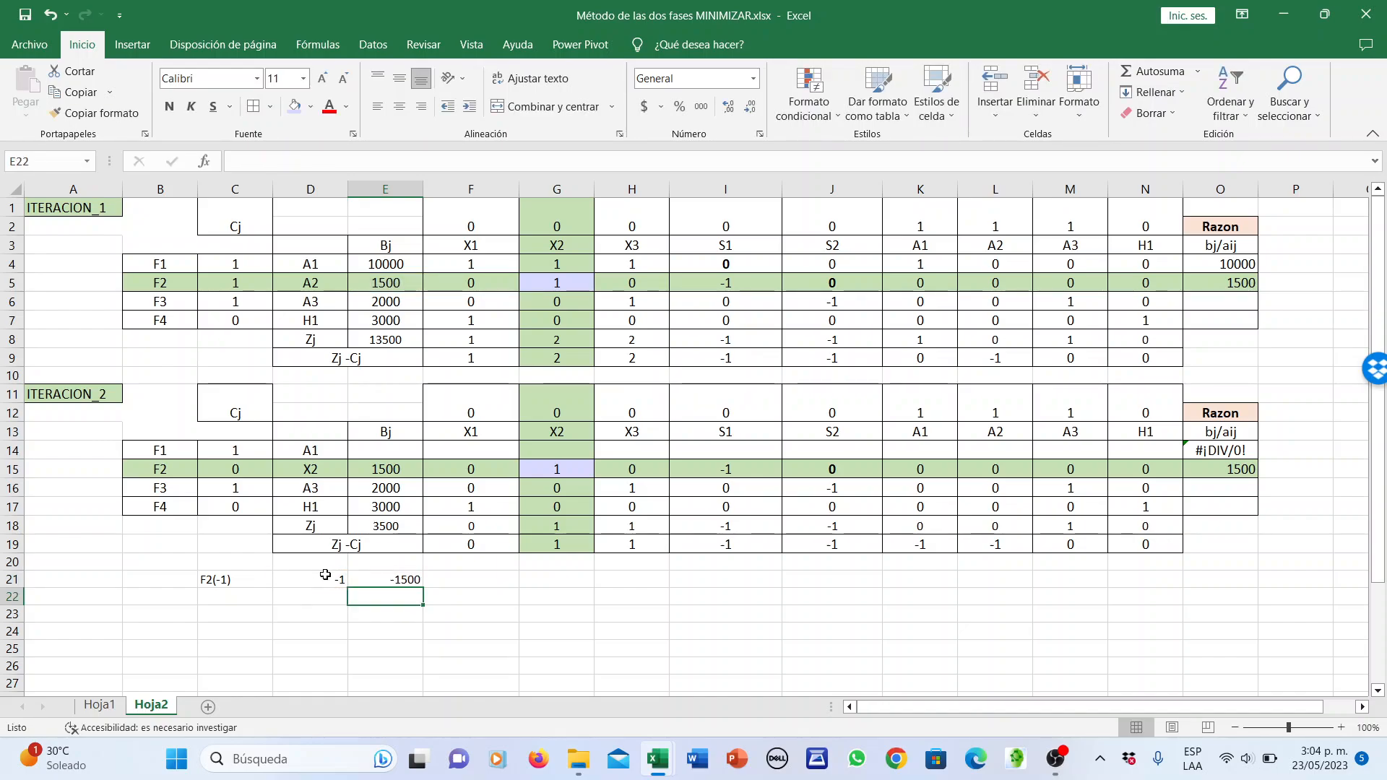
pyautogui.click(375, 584)
pyautogui.moveTo(425, 587); pyautogui.dragTo(1192, 574)
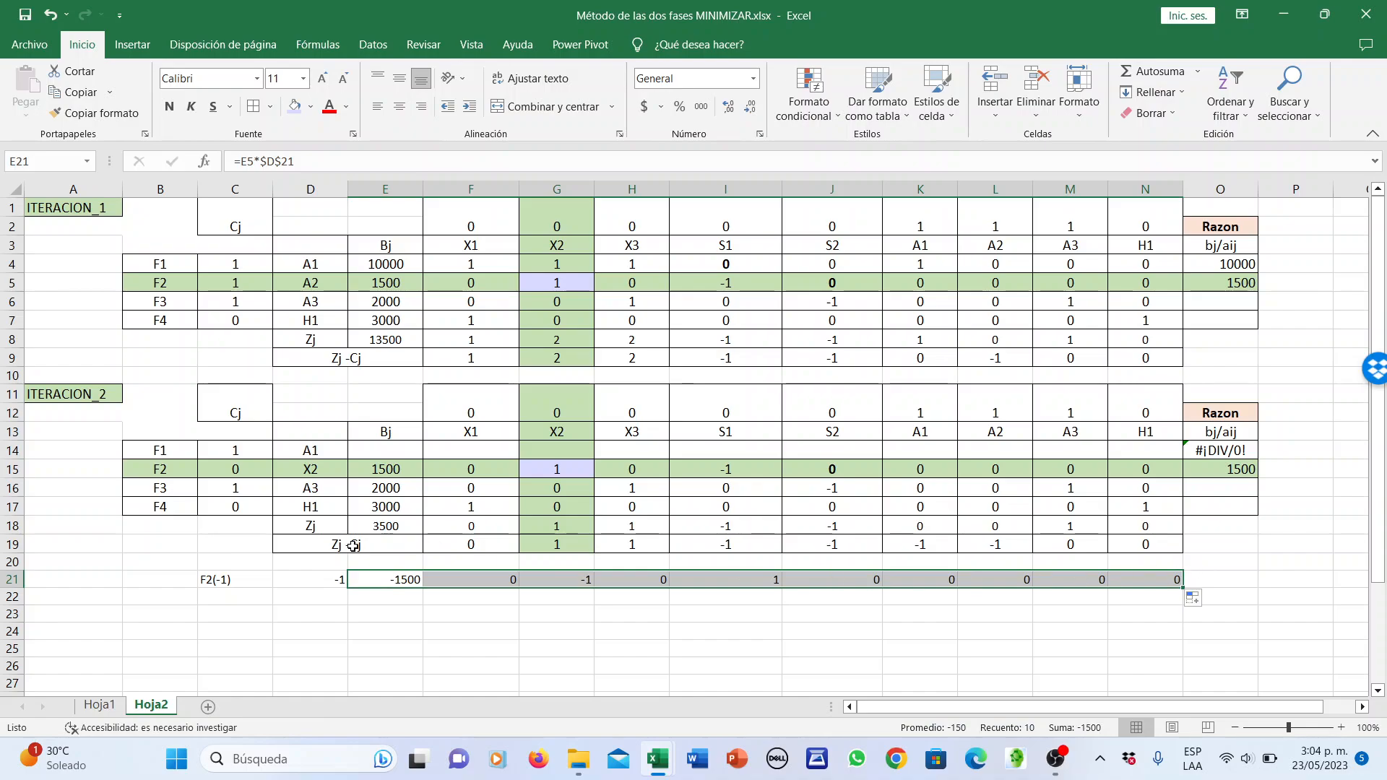
# Enter the label Sumar F1 in C22 and merge and center it across C22:D22
pyautogui.click(245, 598)
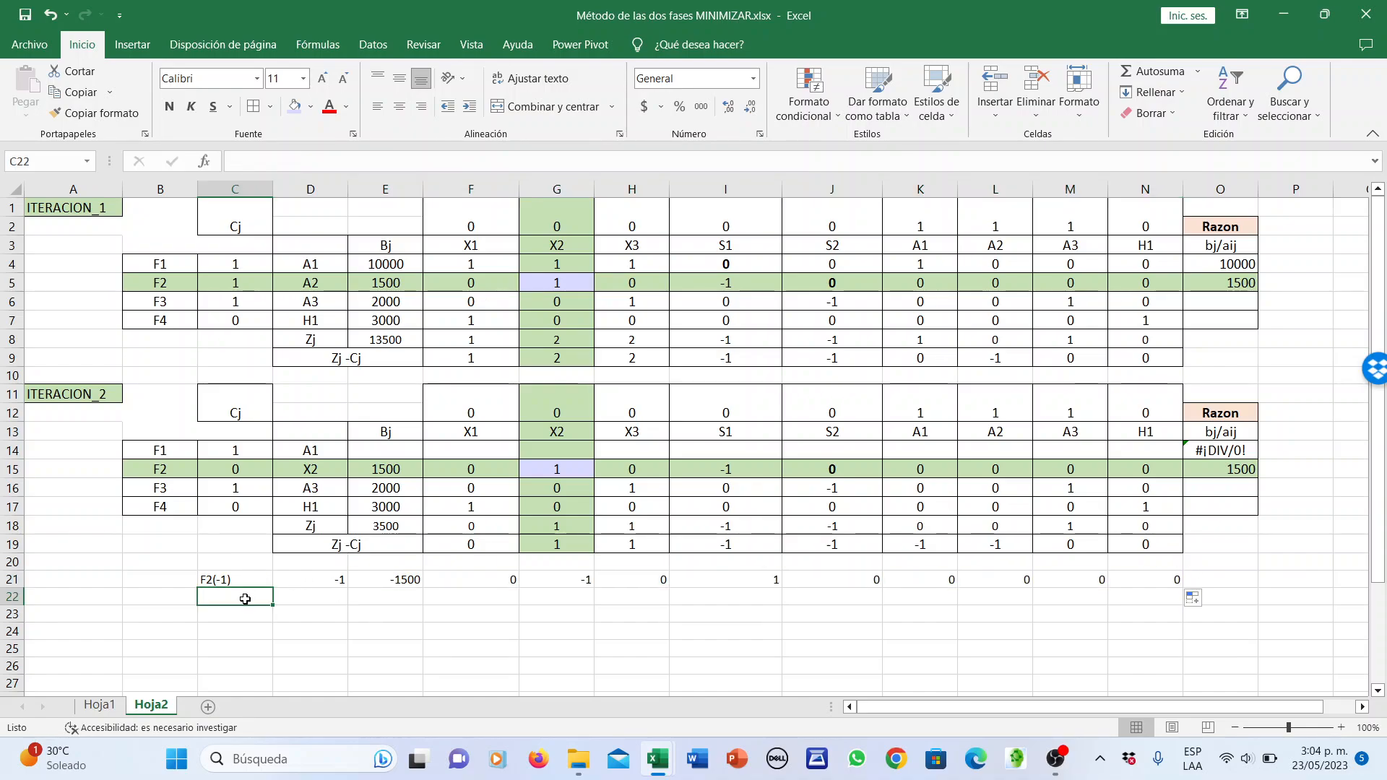
pyautogui.write('Sumar')
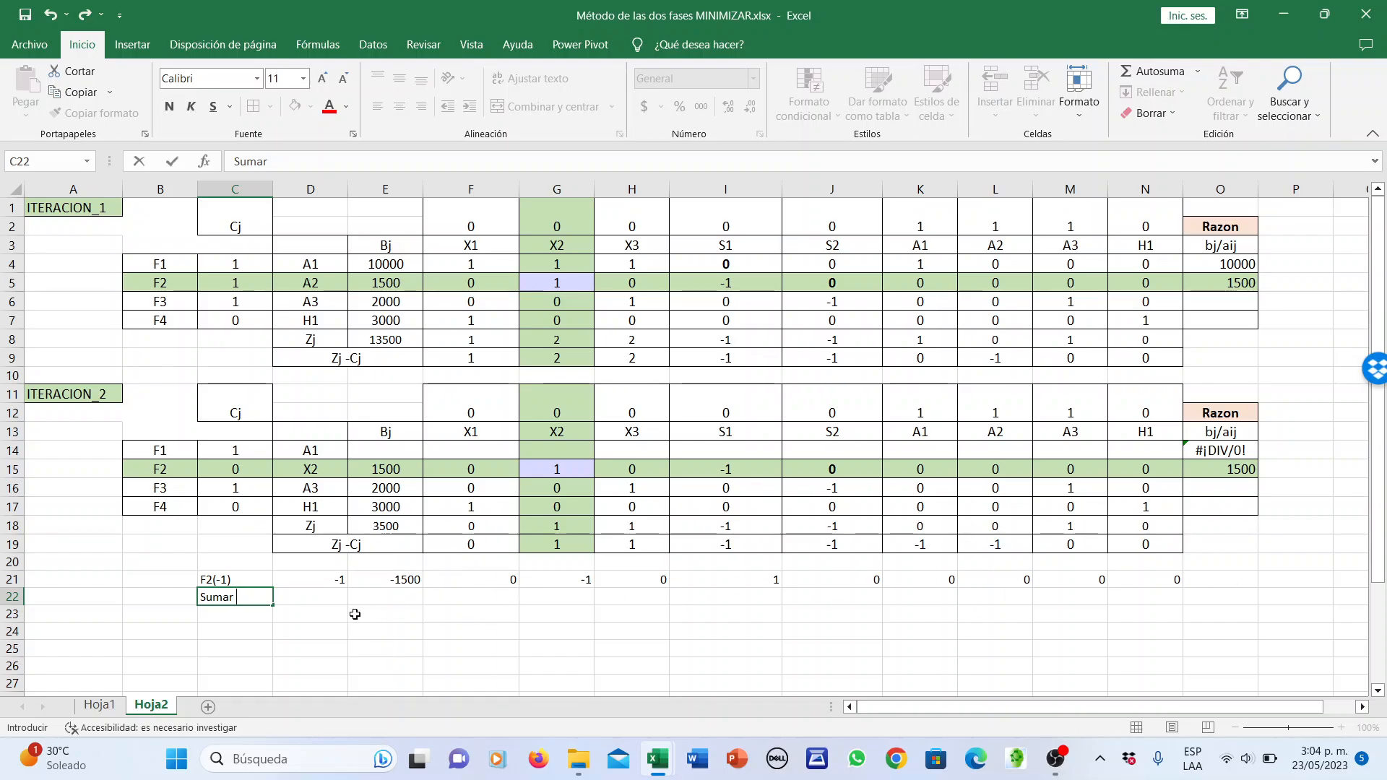
pyautogui.write('F1')
pyautogui.click(578, 264)
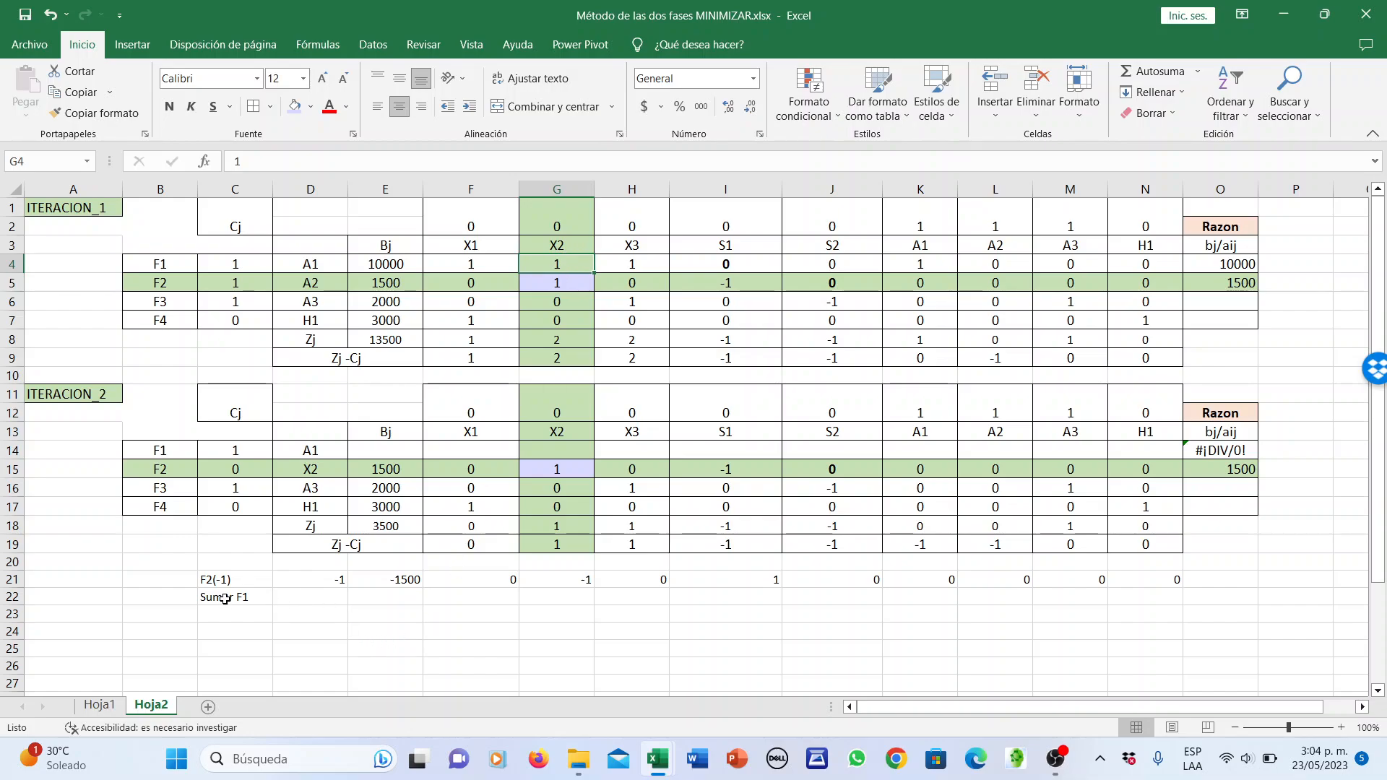
pyautogui.moveTo(225, 598); pyautogui.dragTo(310, 596)
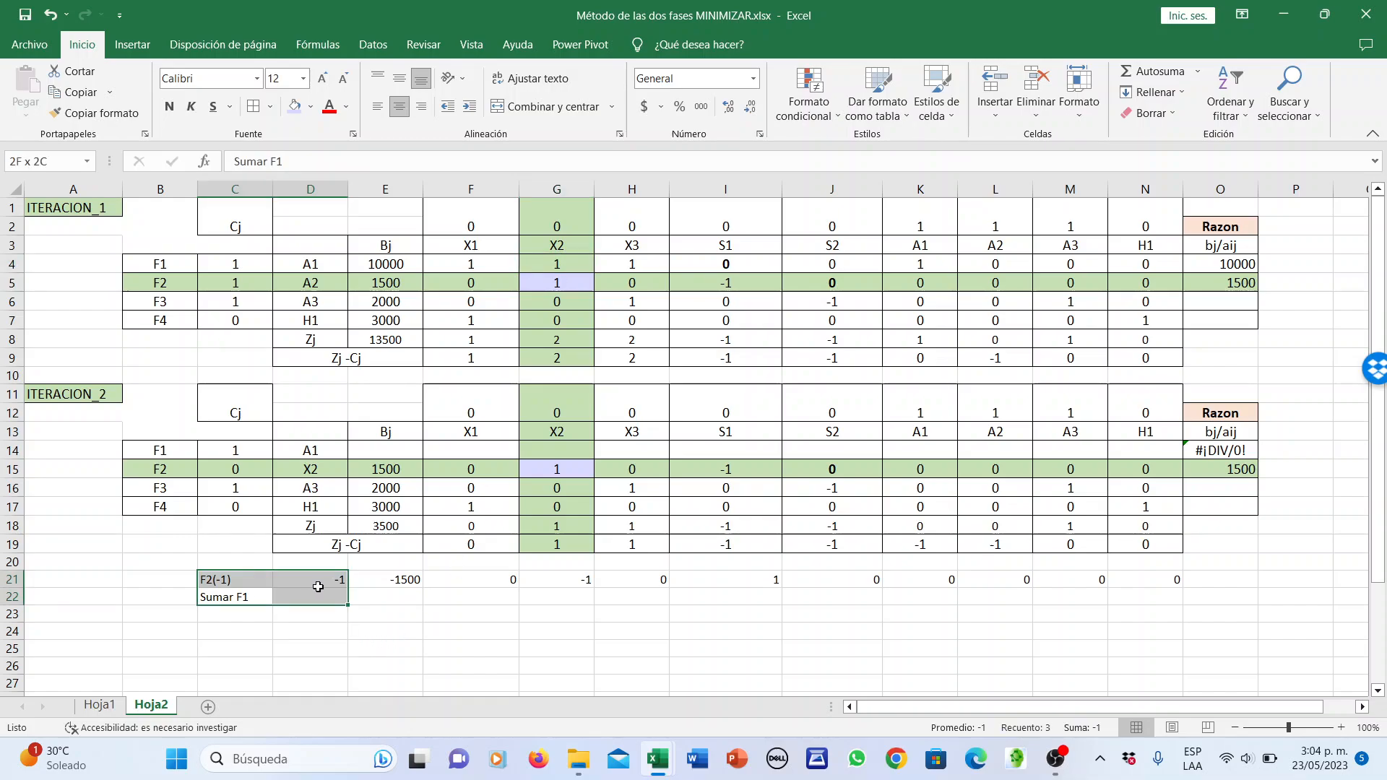
pyautogui.click(515, 109)
# Add the multiplied row to the ITERACION_1 F1 row with =E21+E4 in E22, and copy the formula across to the H1 column
pyautogui.click(362, 597)
pyautogui.write('=')
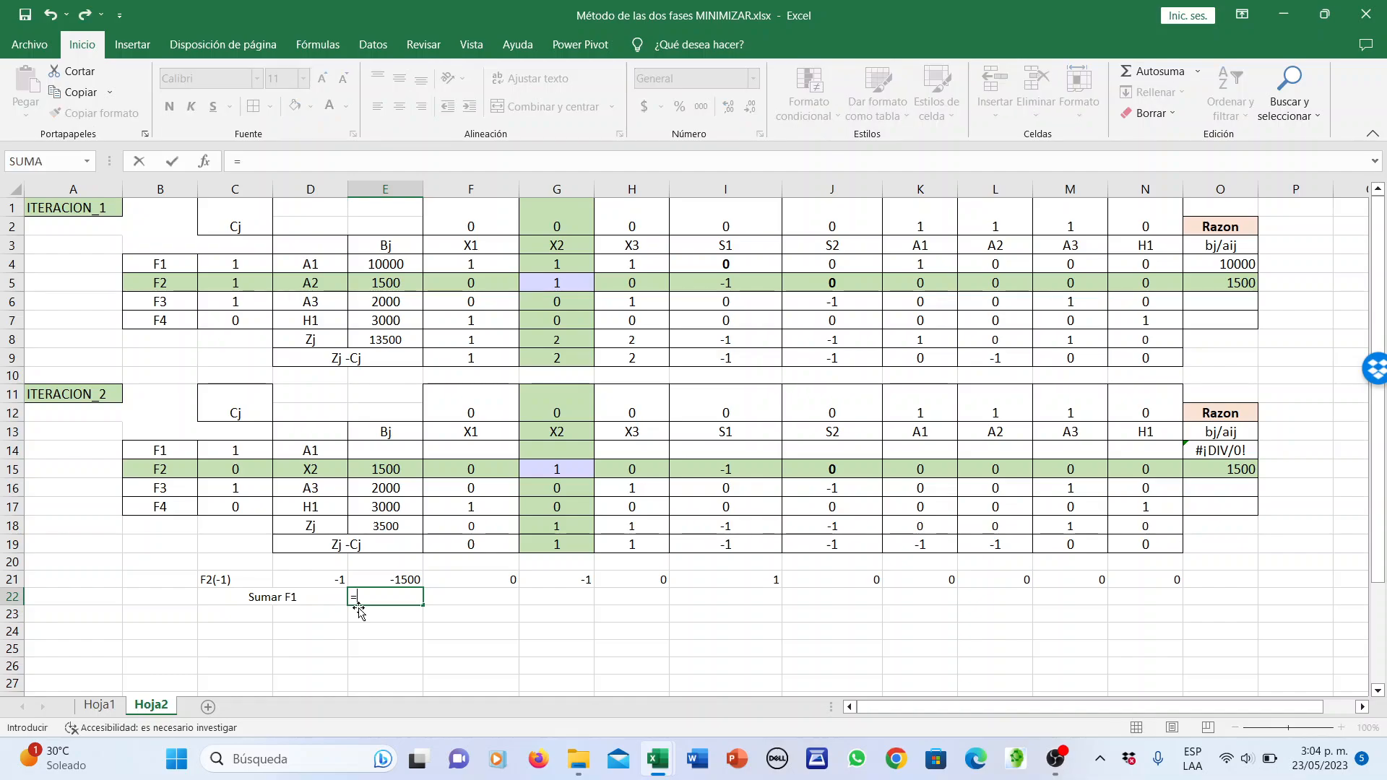
pyautogui.click(390, 579)
pyautogui.write('+')
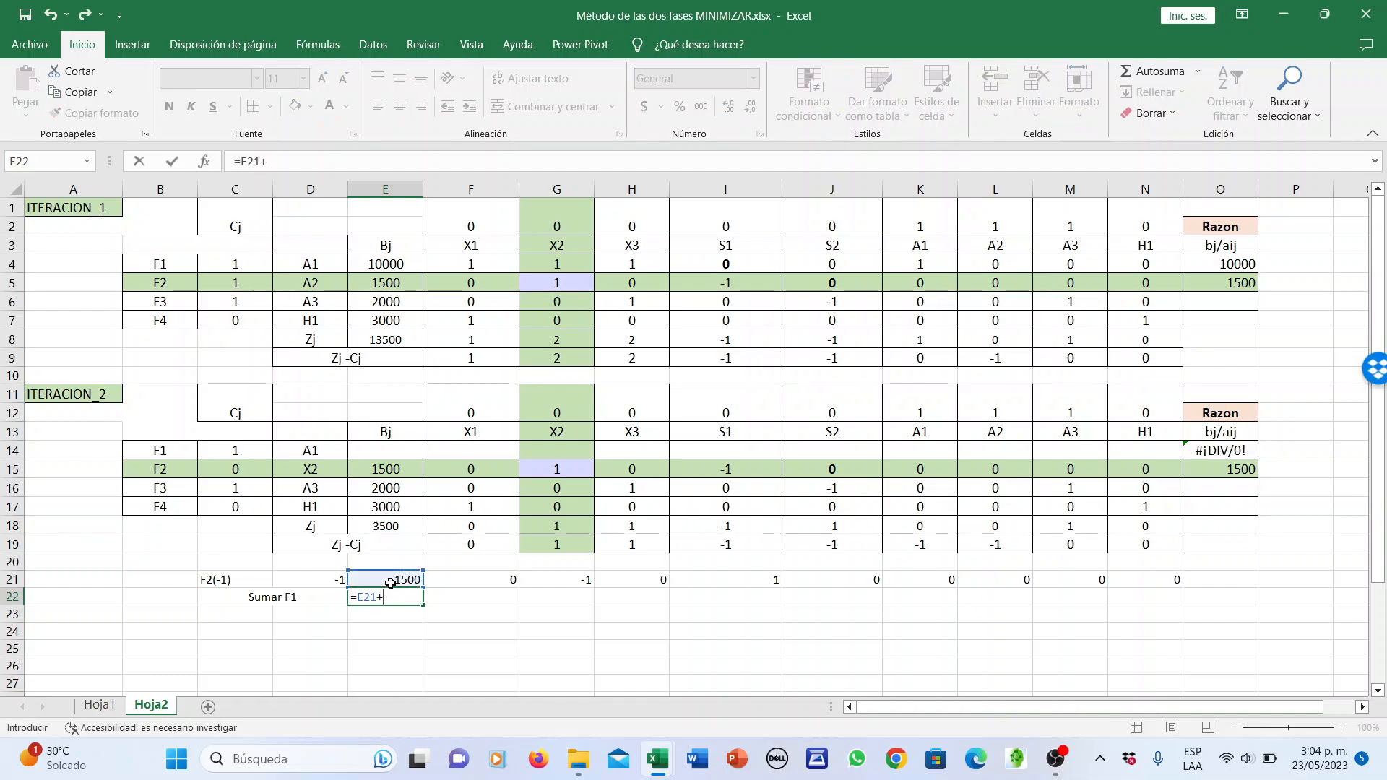
pyautogui.click(360, 264)
pyautogui.press('Return')
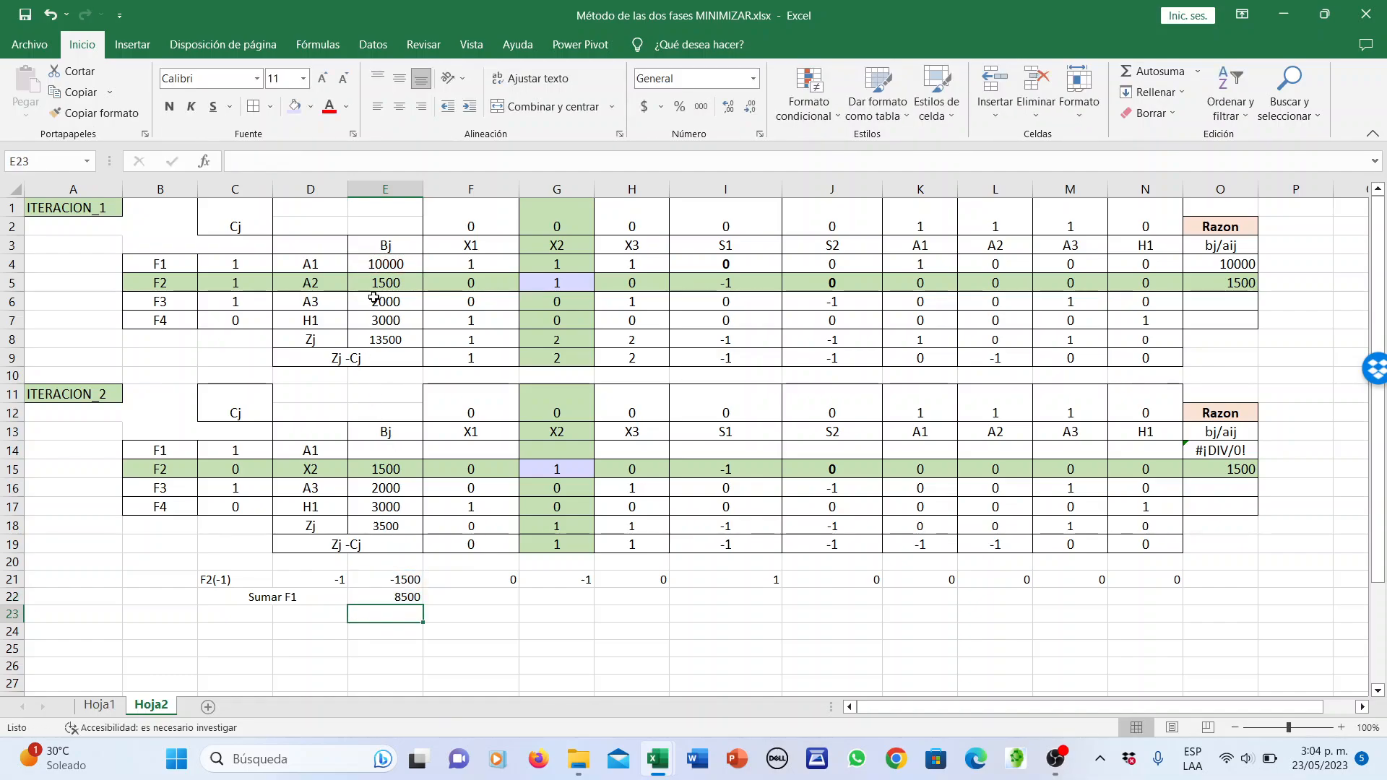
pyautogui.click(407, 589)
pyautogui.moveTo(422, 605); pyautogui.dragTo(1168, 593)
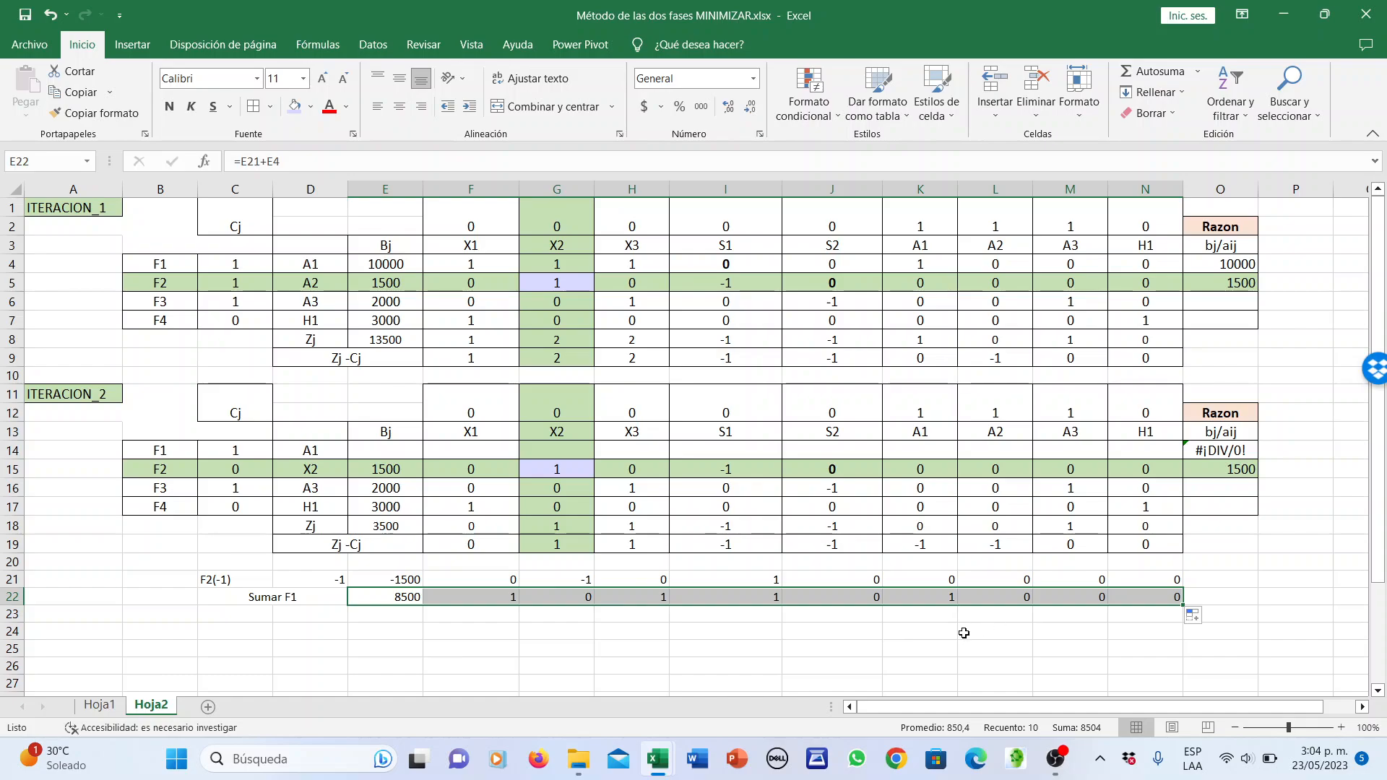
# Paste the row 22 results as values only into row F1 of ITERACION_2 from E14, and add borders to the row operation block C21:N22
pyautogui.hotkey('ctrl', 'c')
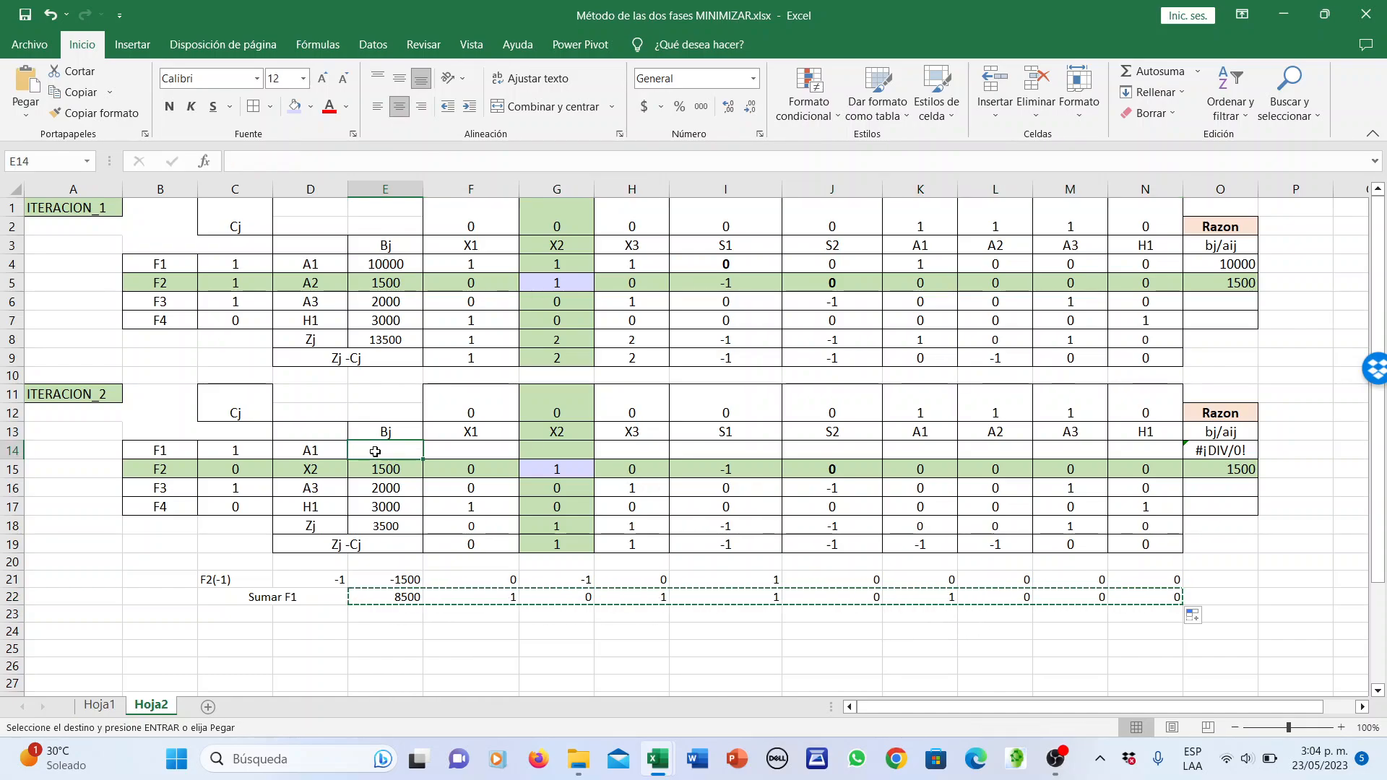
pyautogui.rightClick(379, 452)
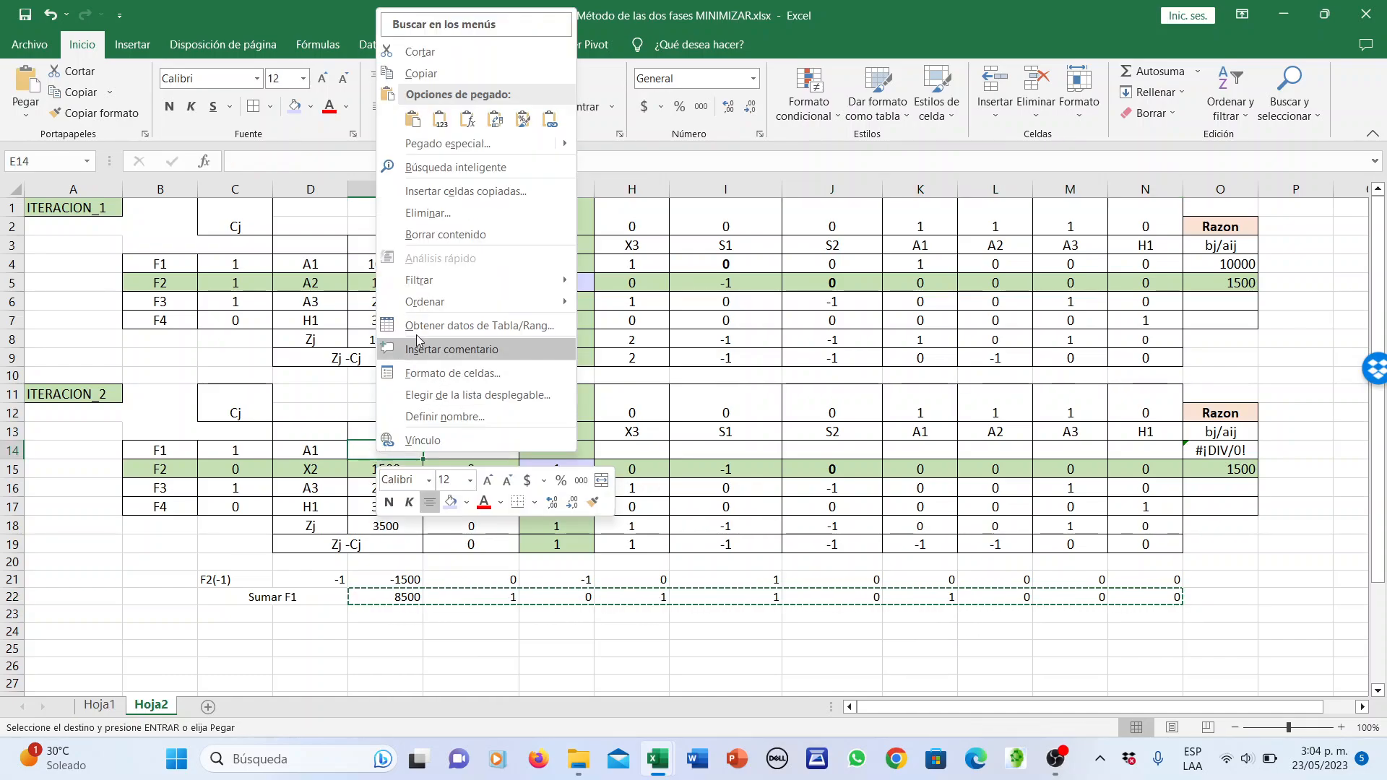
pyautogui.click(440, 119)
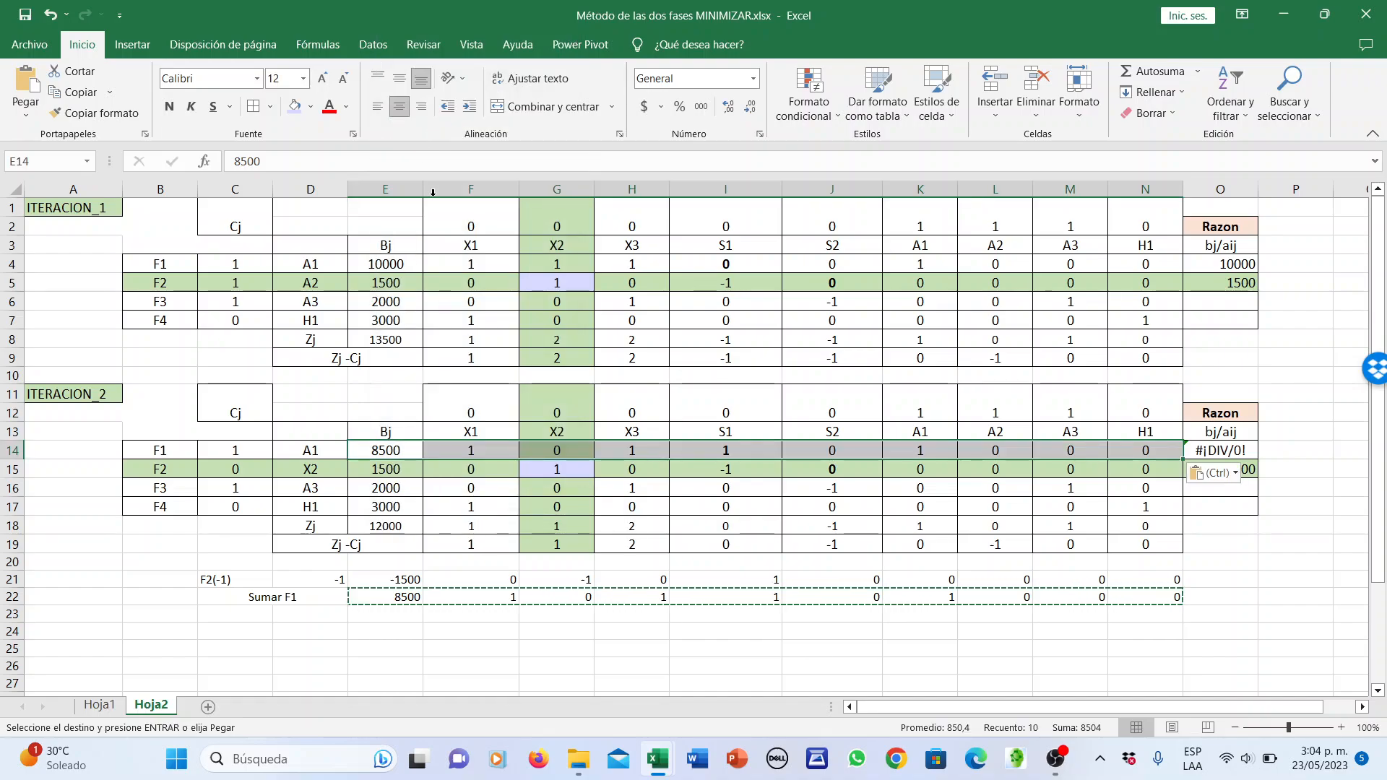
pyautogui.click(1232, 611)
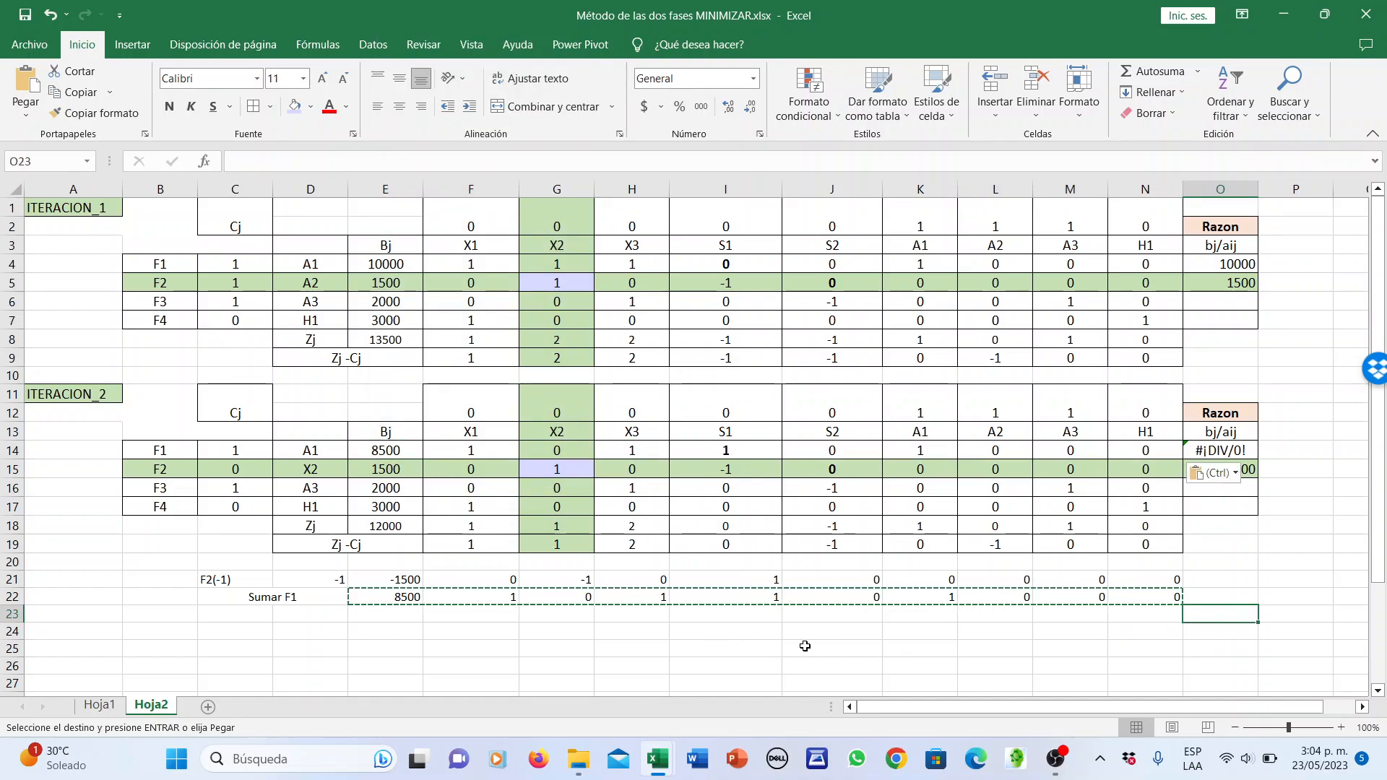
pyautogui.press('Escape')
pyautogui.moveTo(248, 583); pyautogui.dragTo(1149, 601)
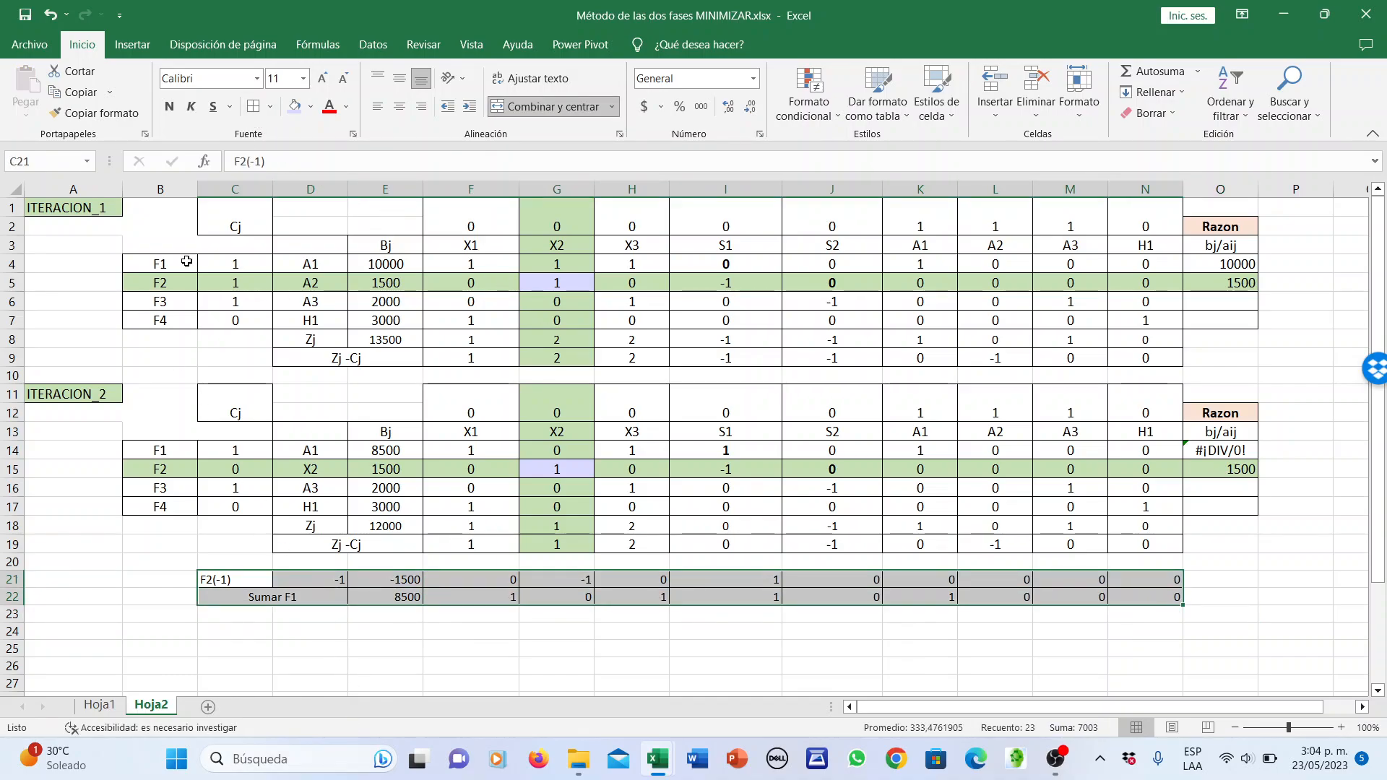
pyautogui.click(370, 509)
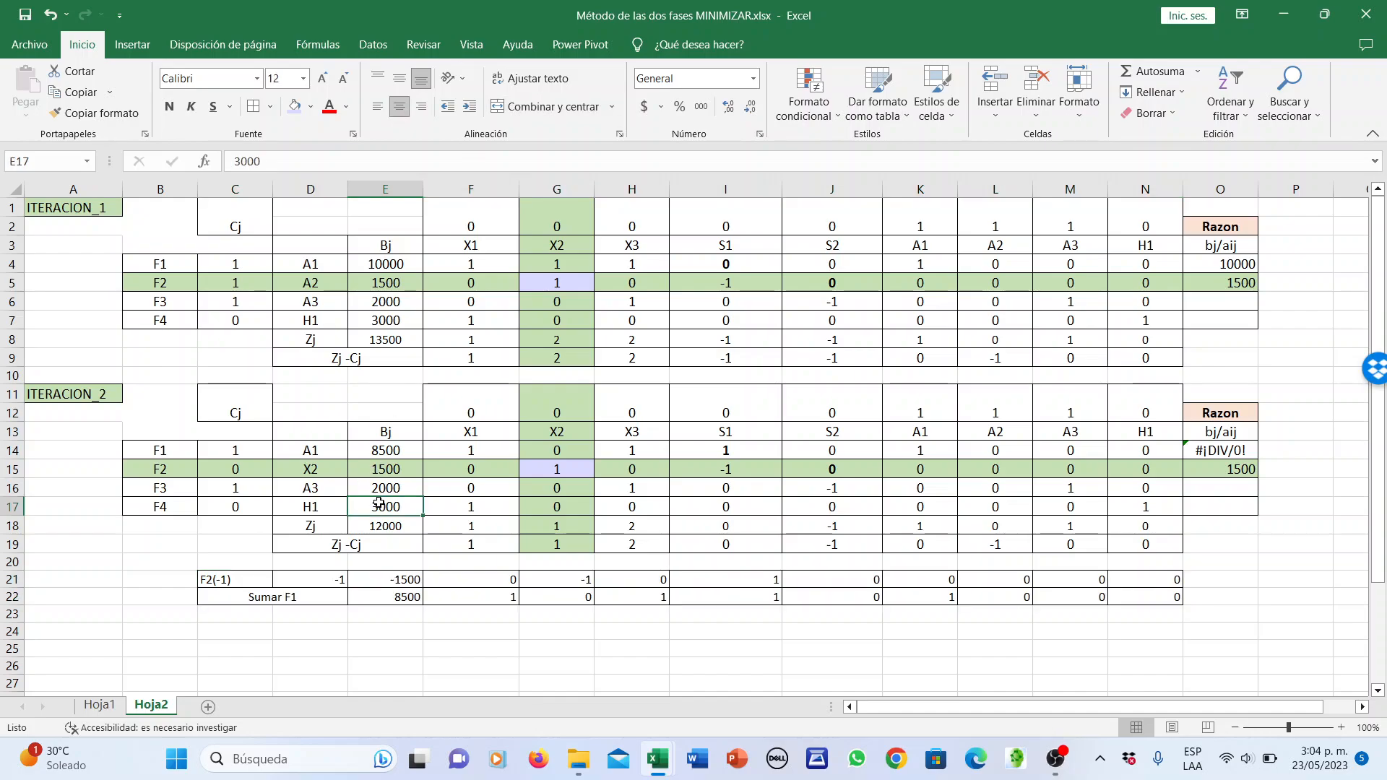
# Correct the ITERACION_2 Zj formula in E18 to =SUMAPRODUCTO($C$14:$C$17;E14:E17) and copy it across to the H1 column
pyautogui.doubleClick(377, 526)
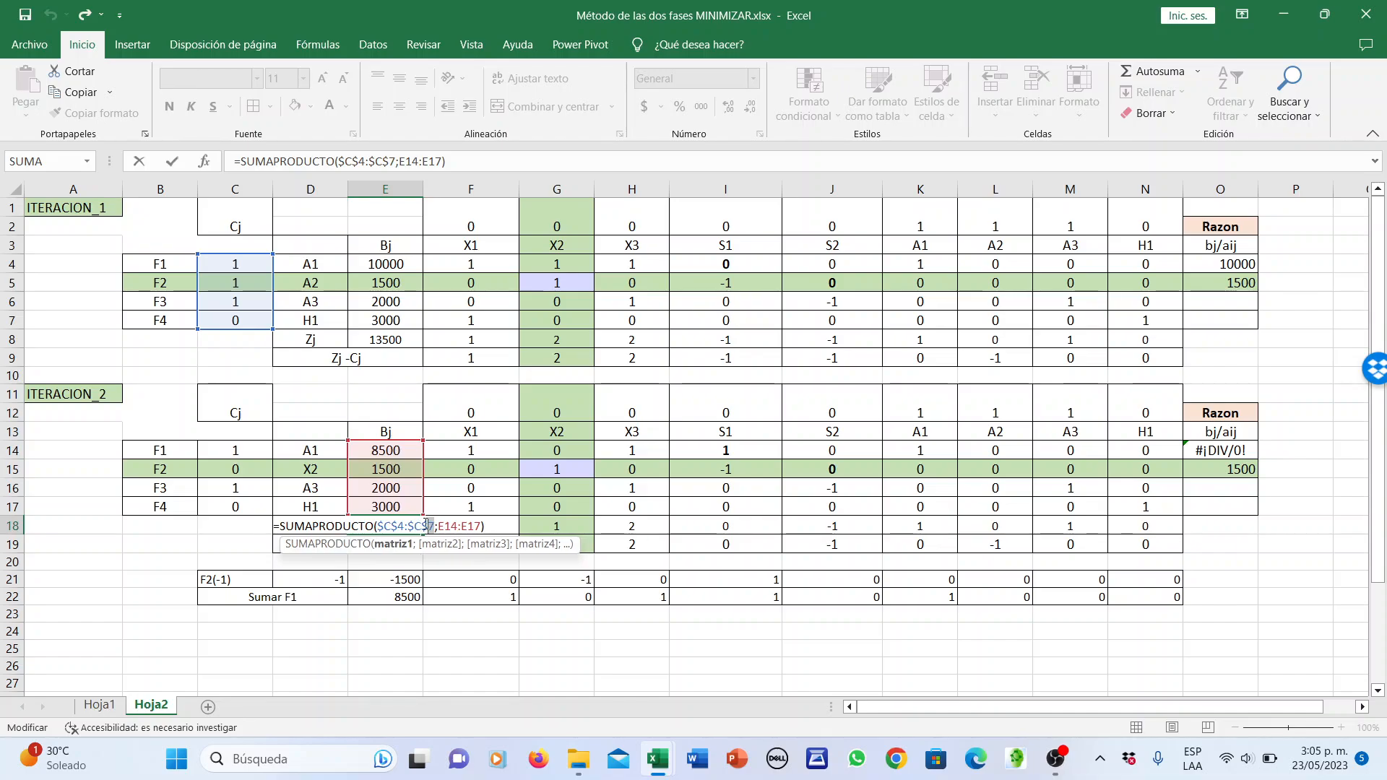
pyautogui.moveTo(426, 525); pyautogui.dragTo(380, 522)
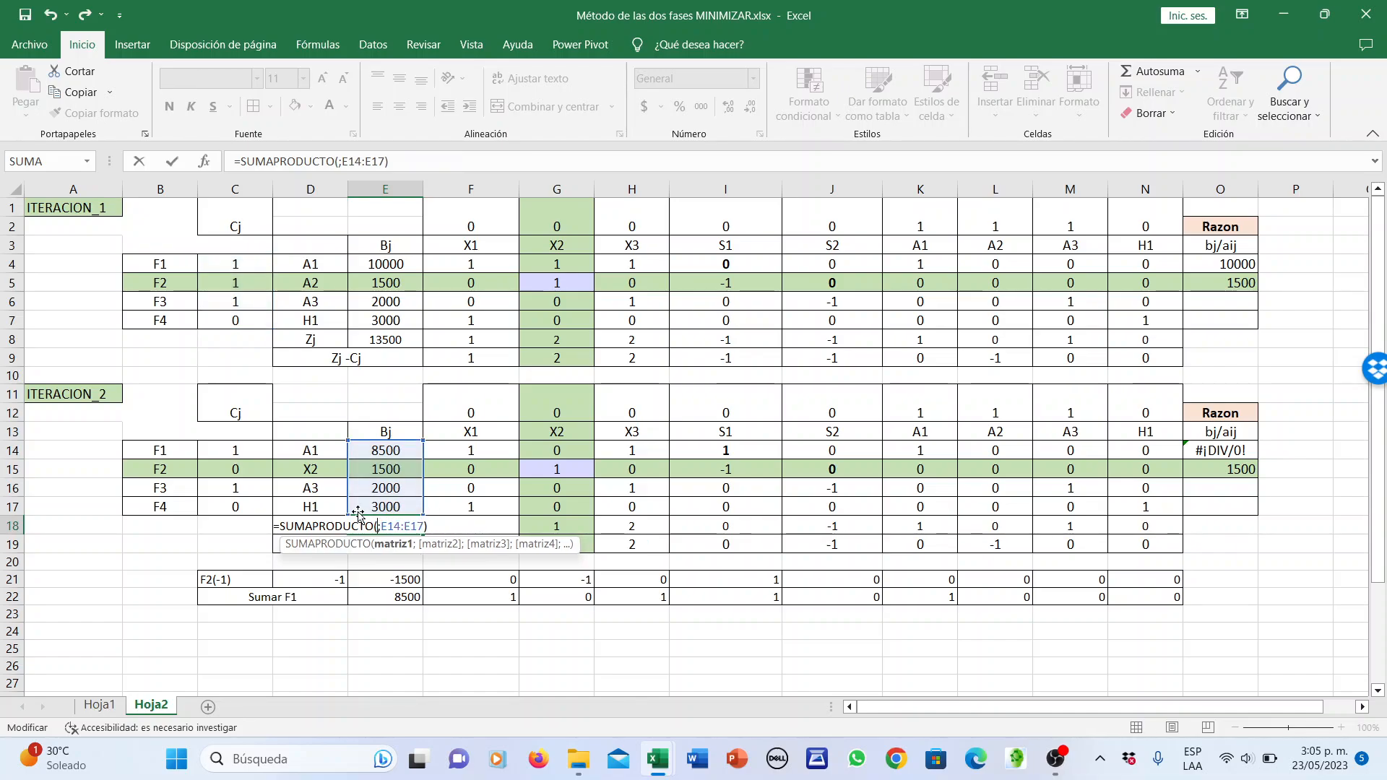
pyautogui.moveTo(264, 449); pyautogui.dragTo(261, 508)
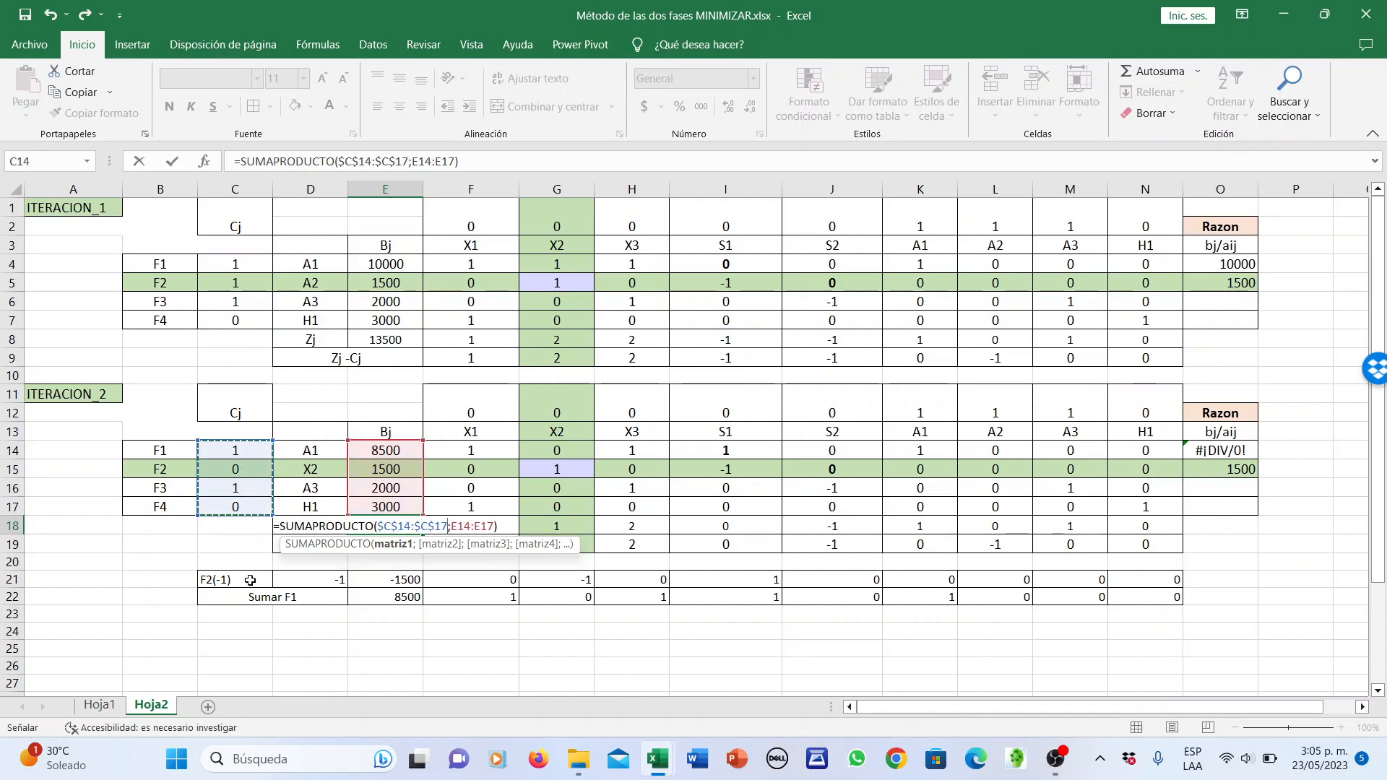
pyautogui.press('Return')
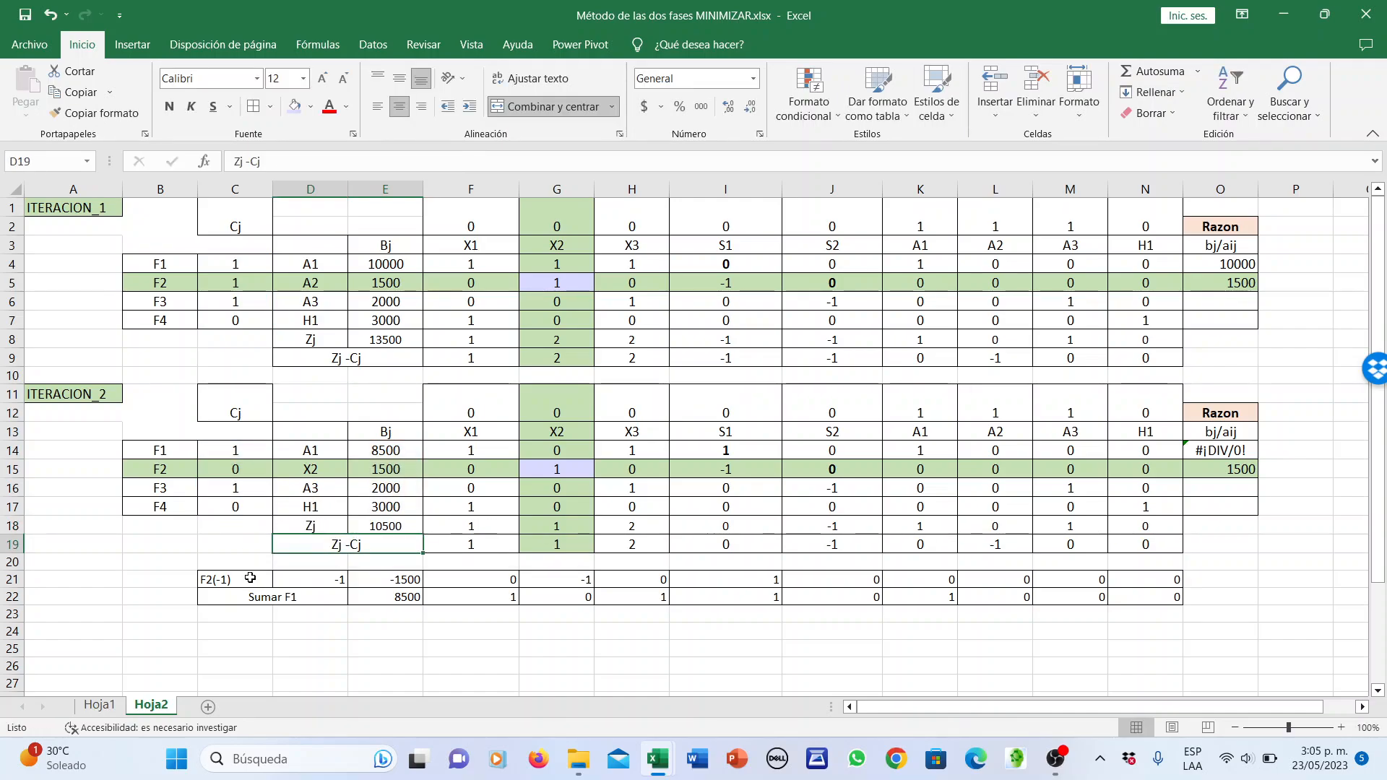
pyautogui.click(411, 525)
pyautogui.moveTo(423, 535); pyautogui.dragTo(1148, 528)
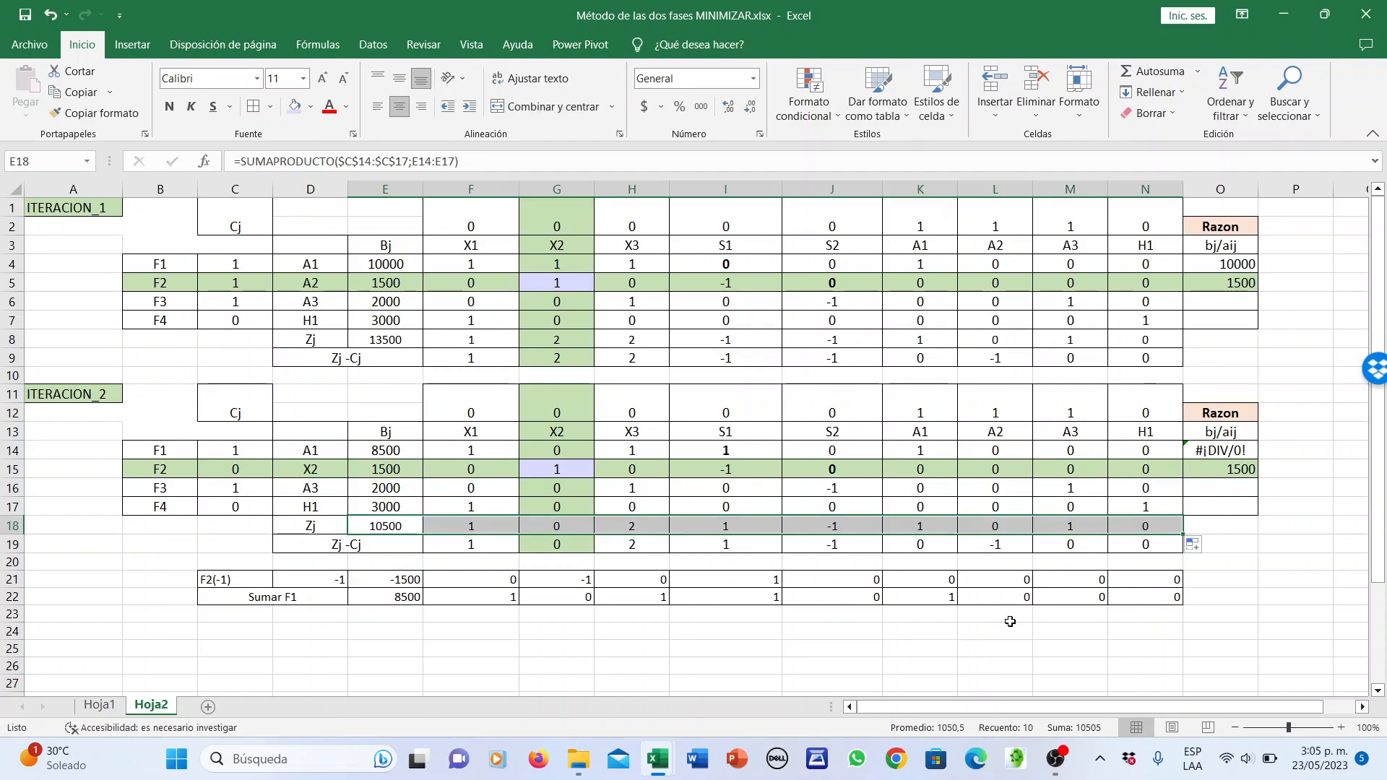
pyautogui.click(950, 647)
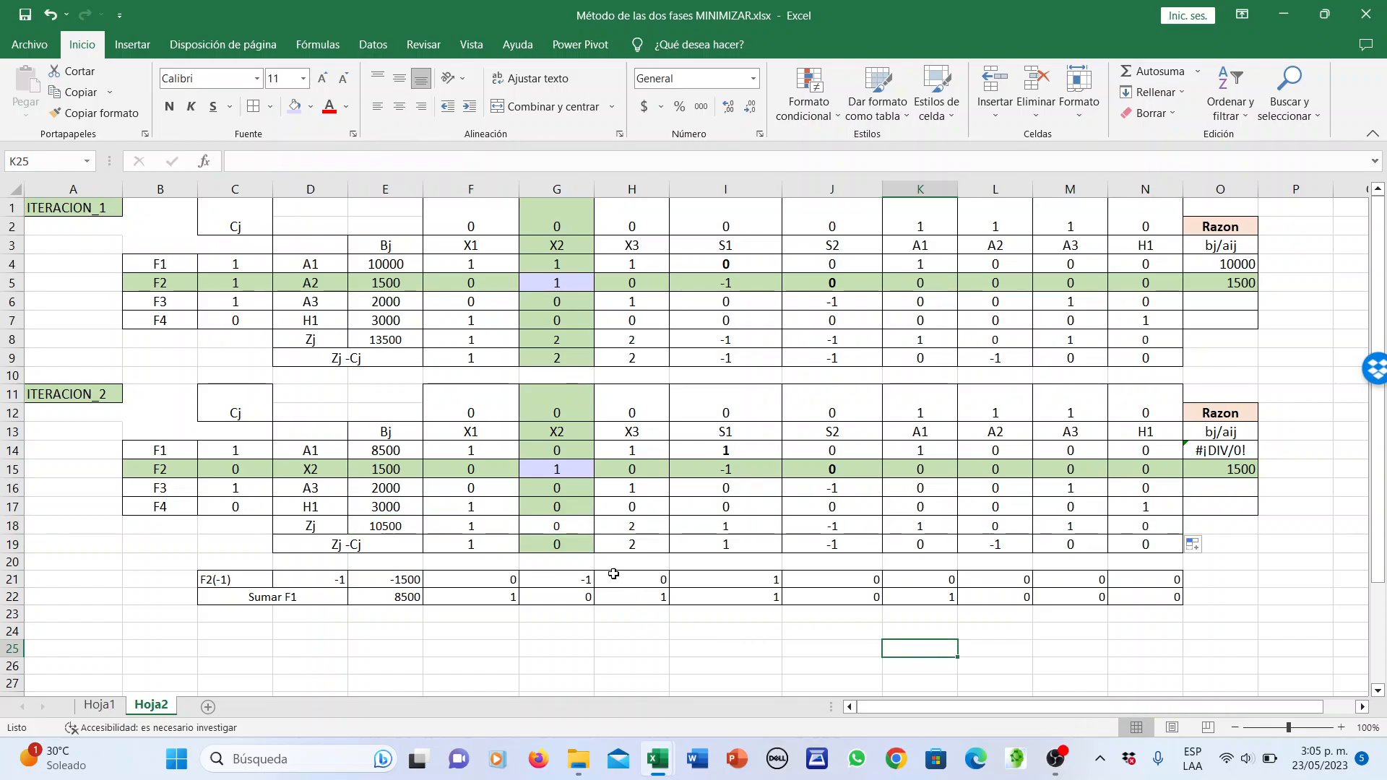
# Remove the green fill from the X2 column of ITERACION_2, G11:G19
pyautogui.click(642, 547)
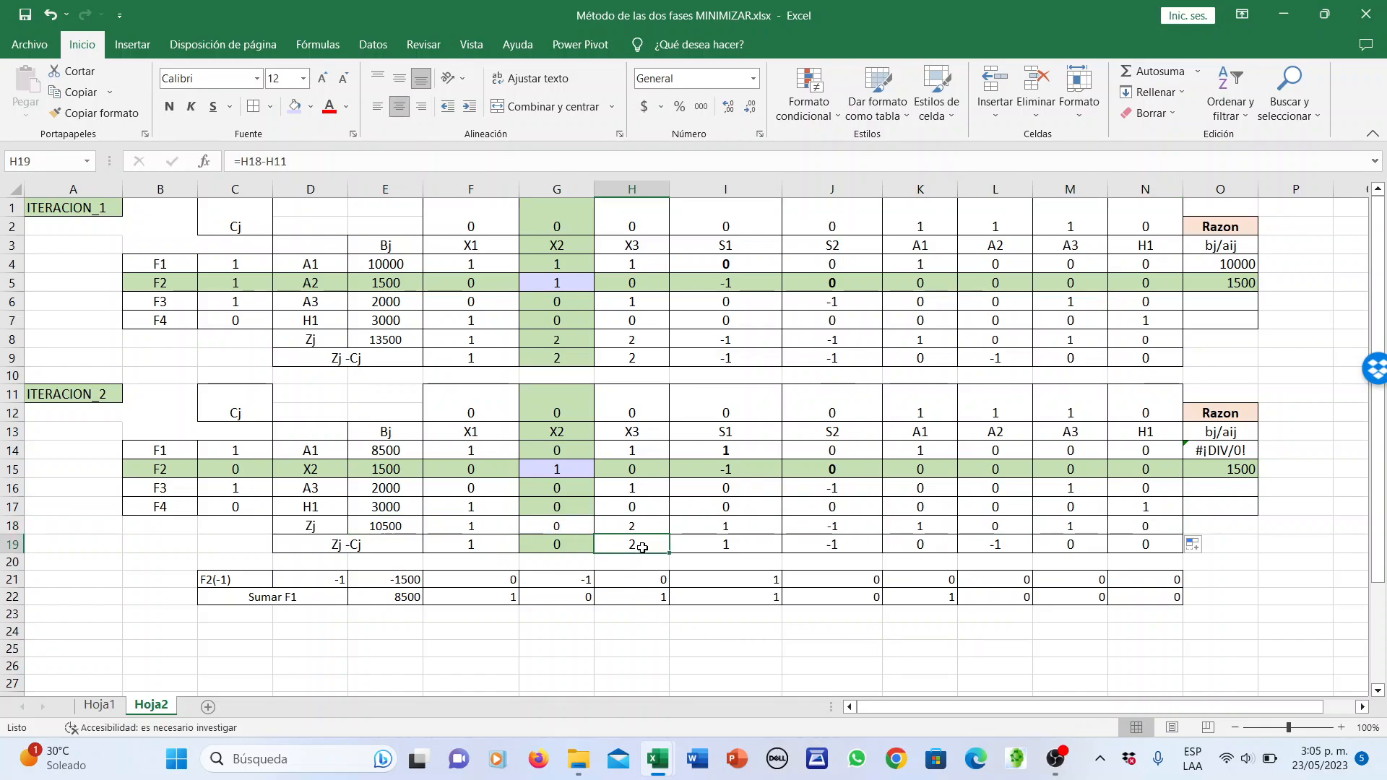
pyautogui.moveTo(643, 547); pyautogui.dragTo(642, 399)
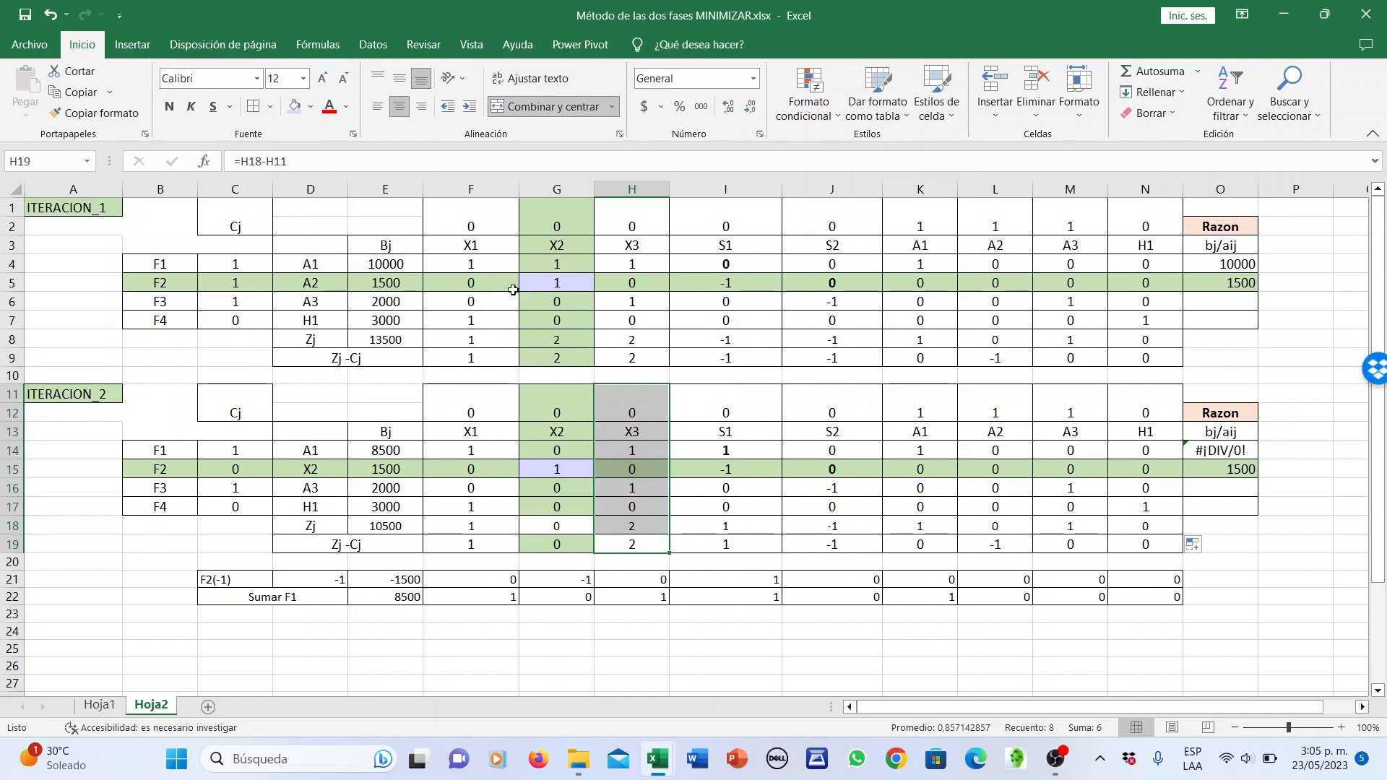
pyautogui.moveTo(556, 394); pyautogui.dragTo(557, 546)
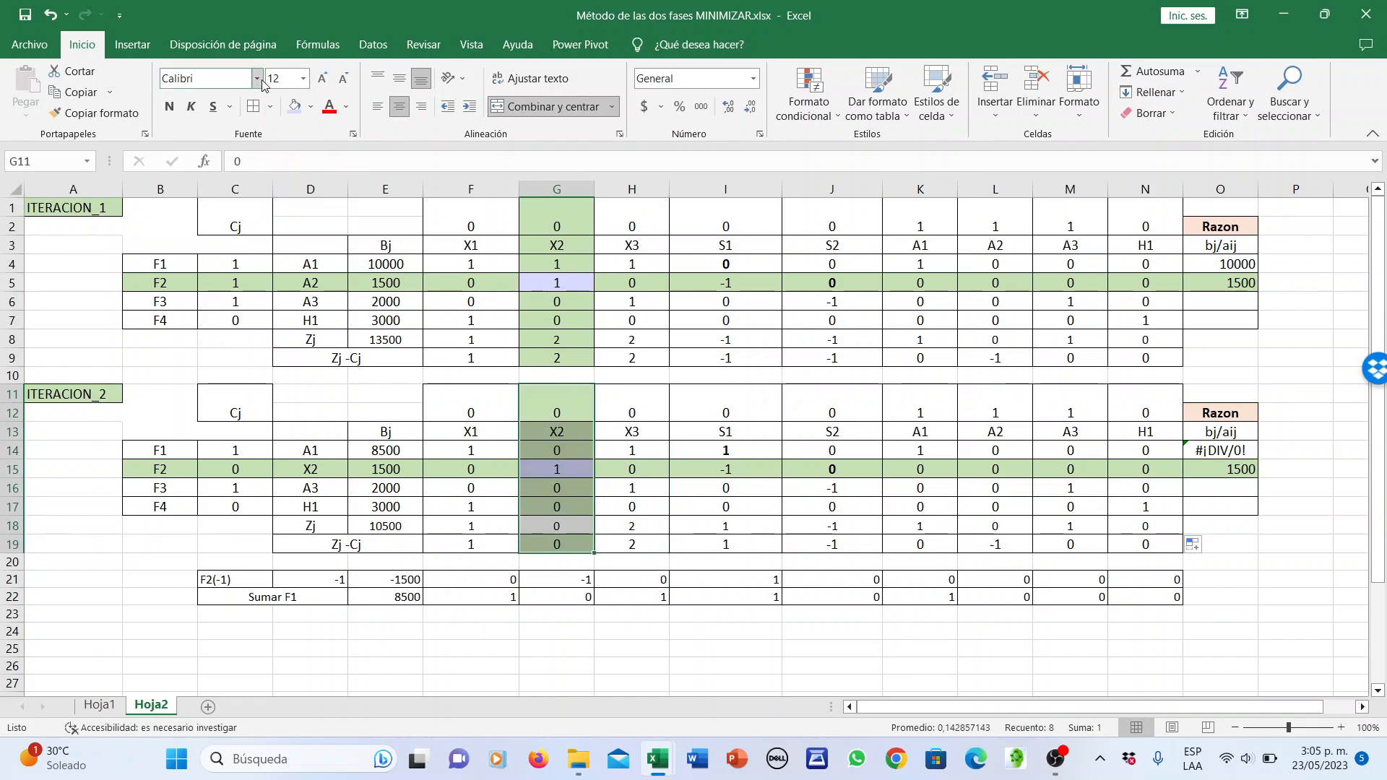
pyautogui.click(312, 107)
pyautogui.click(329, 302)
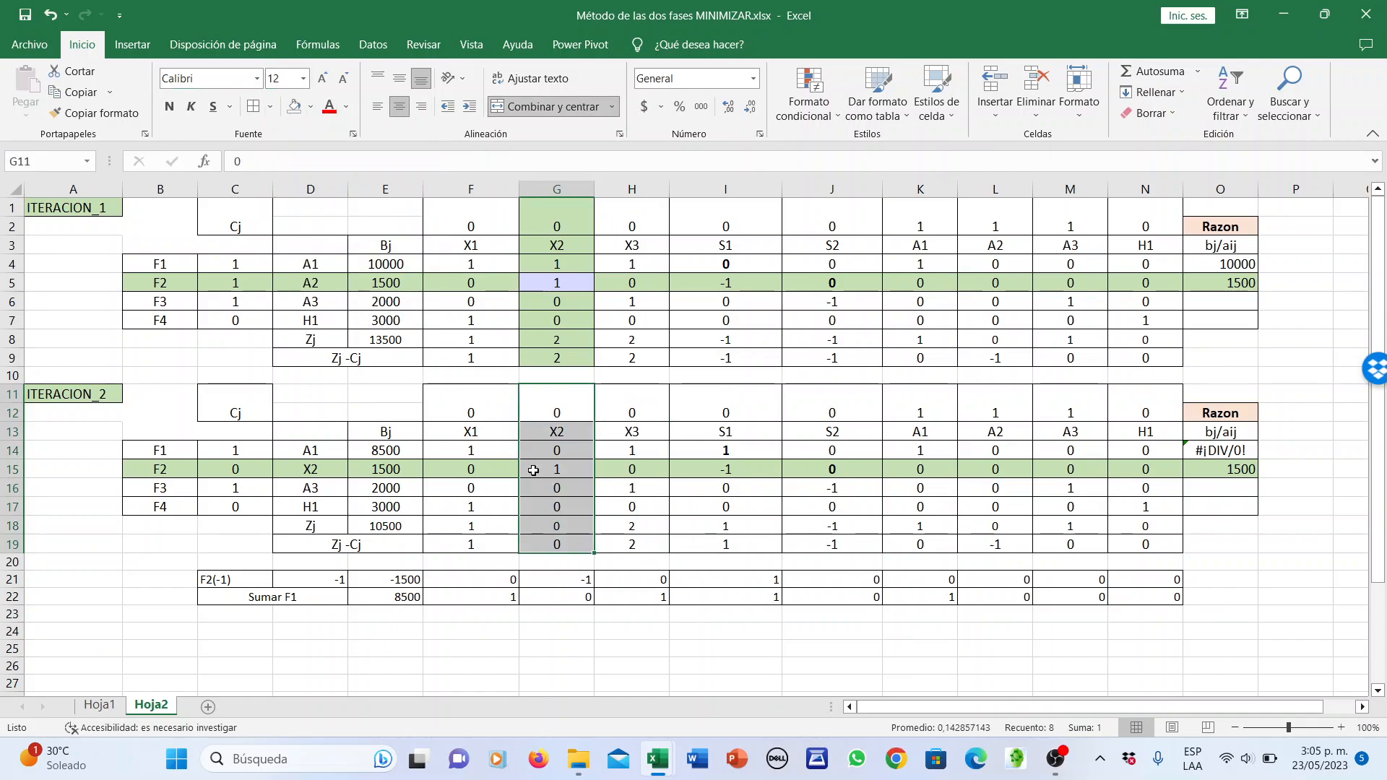
# Highlight the X3 column of ITERACION_2, H11:H19, as the pivot column with the lightest green fill
pyautogui.click(630, 560)
pyautogui.click(639, 540)
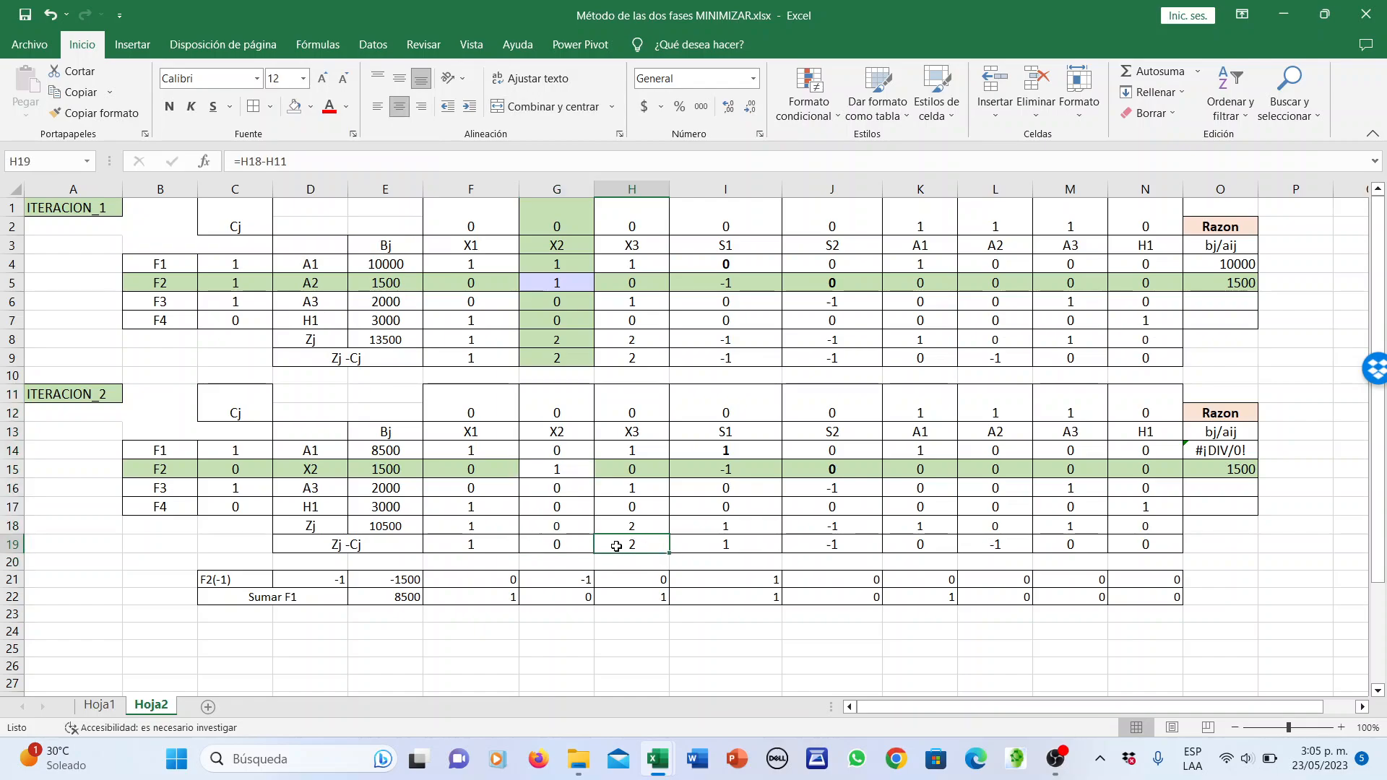
pyautogui.moveTo(638, 540); pyautogui.dragTo(643, 397)
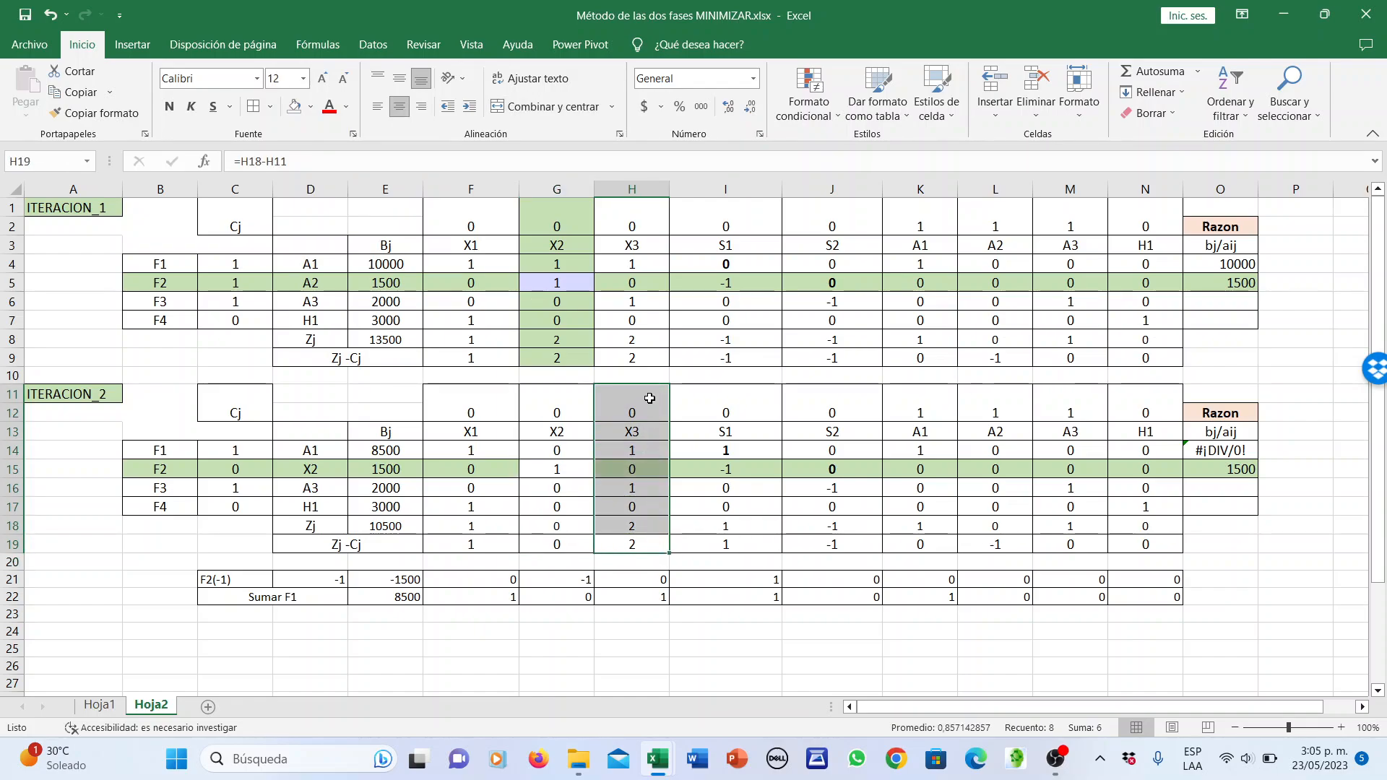
pyautogui.click(311, 107)
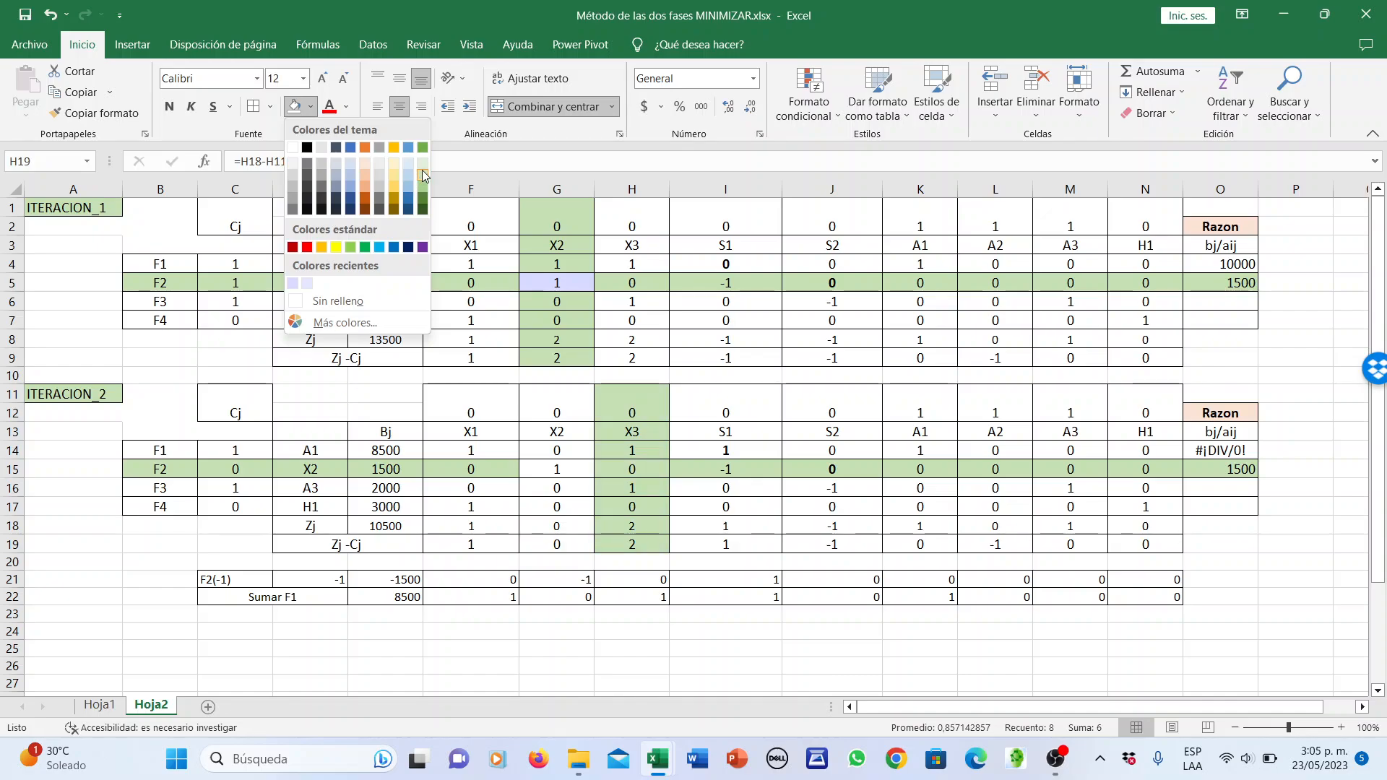
pyautogui.click(423, 167)
# Compute the ITERACION_2 ratio with =E14/H14 in O14 and copy the formula down through row F4
pyautogui.click(1234, 449)
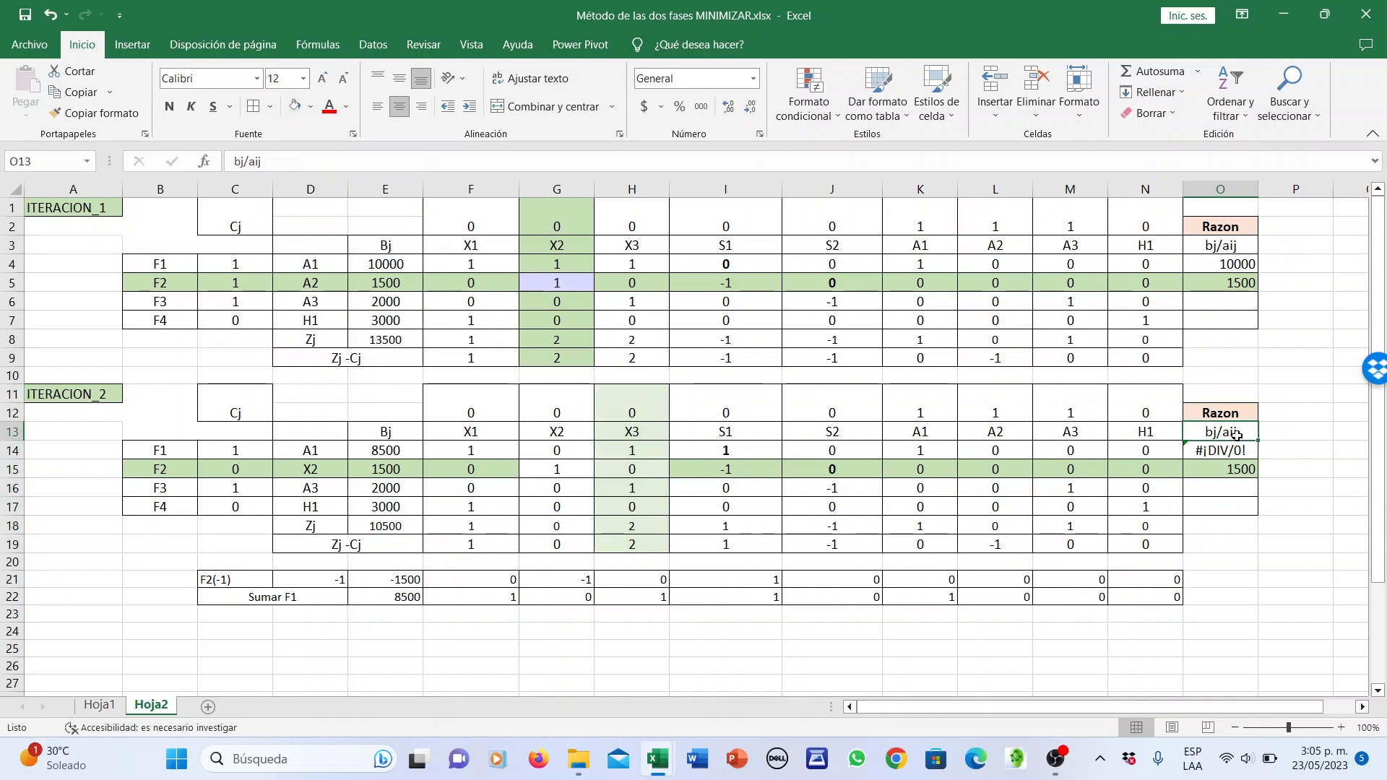
pyautogui.write('=')
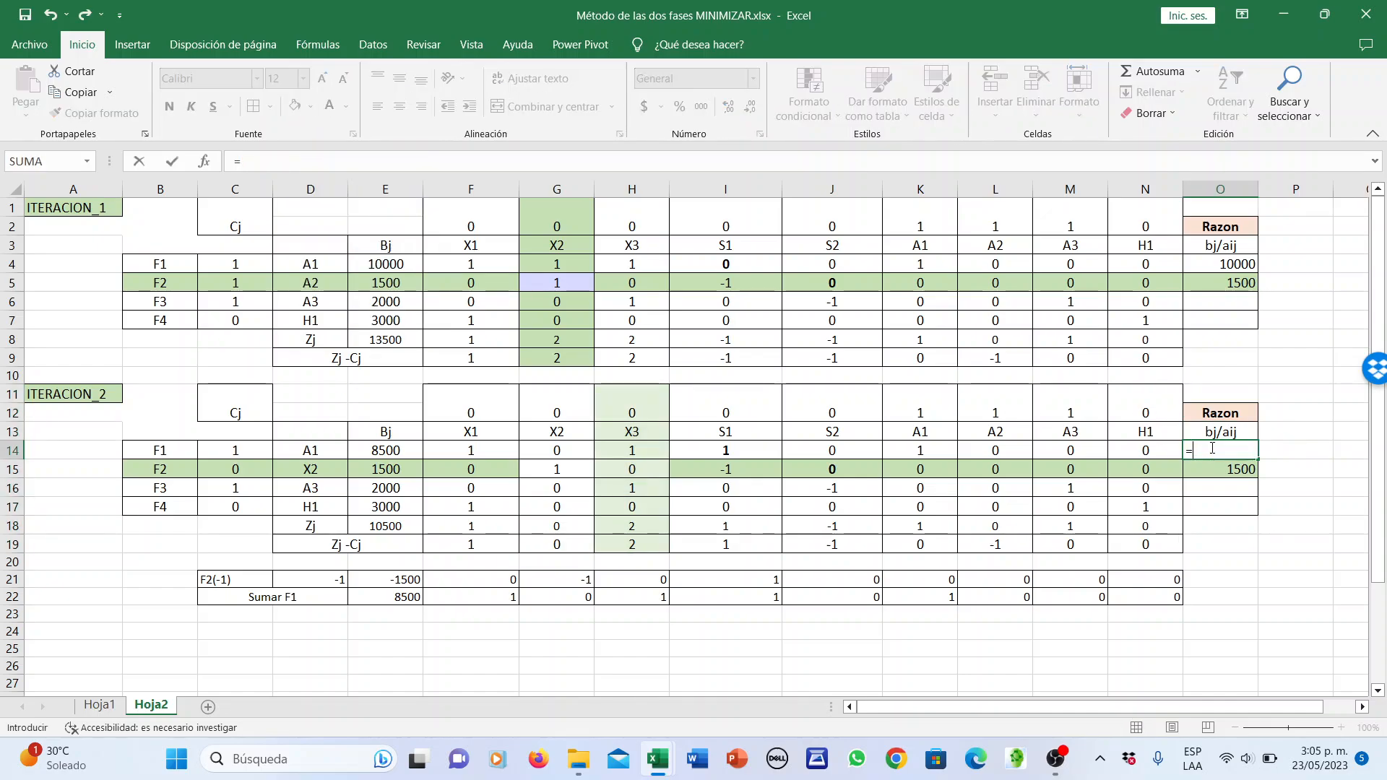
pyautogui.click(391, 450)
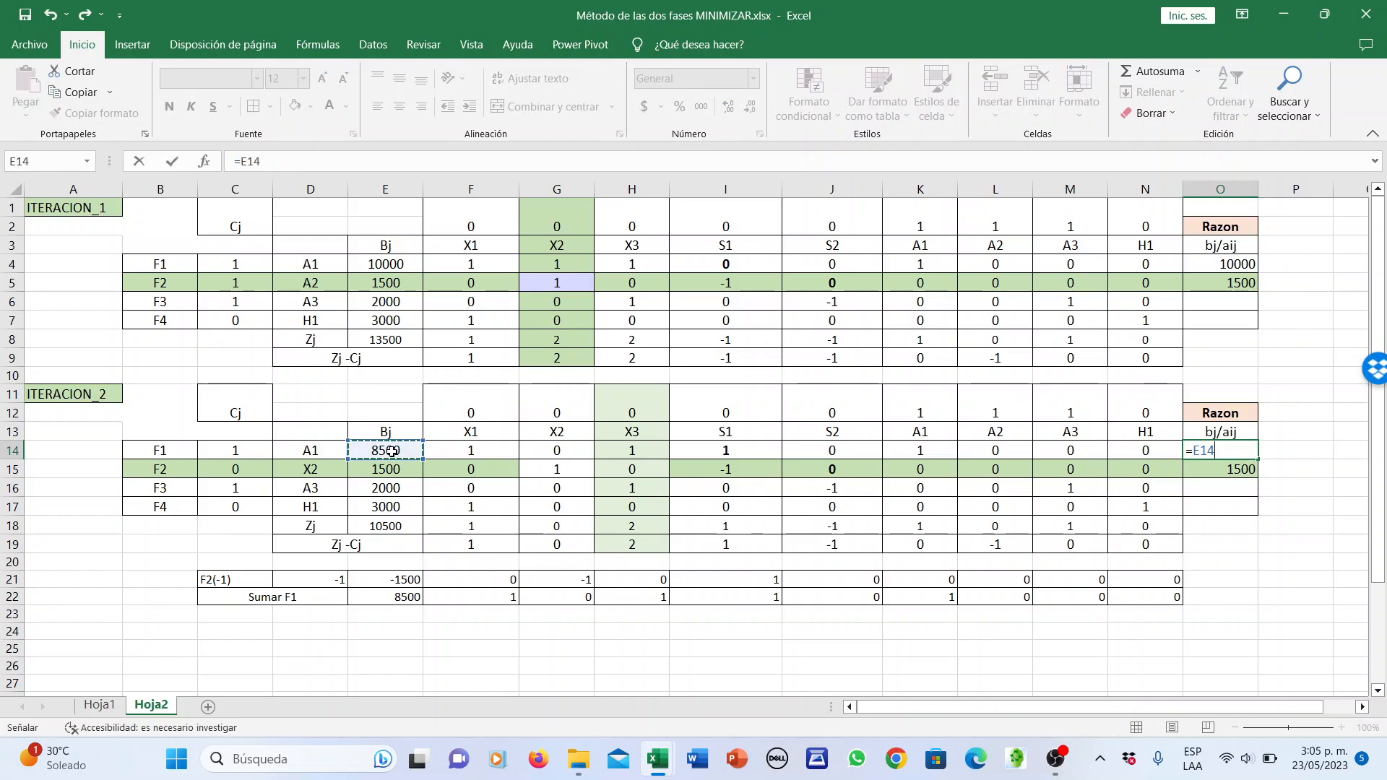
pyautogui.write('/')
pyautogui.click(656, 449)
pyautogui.press('Return')
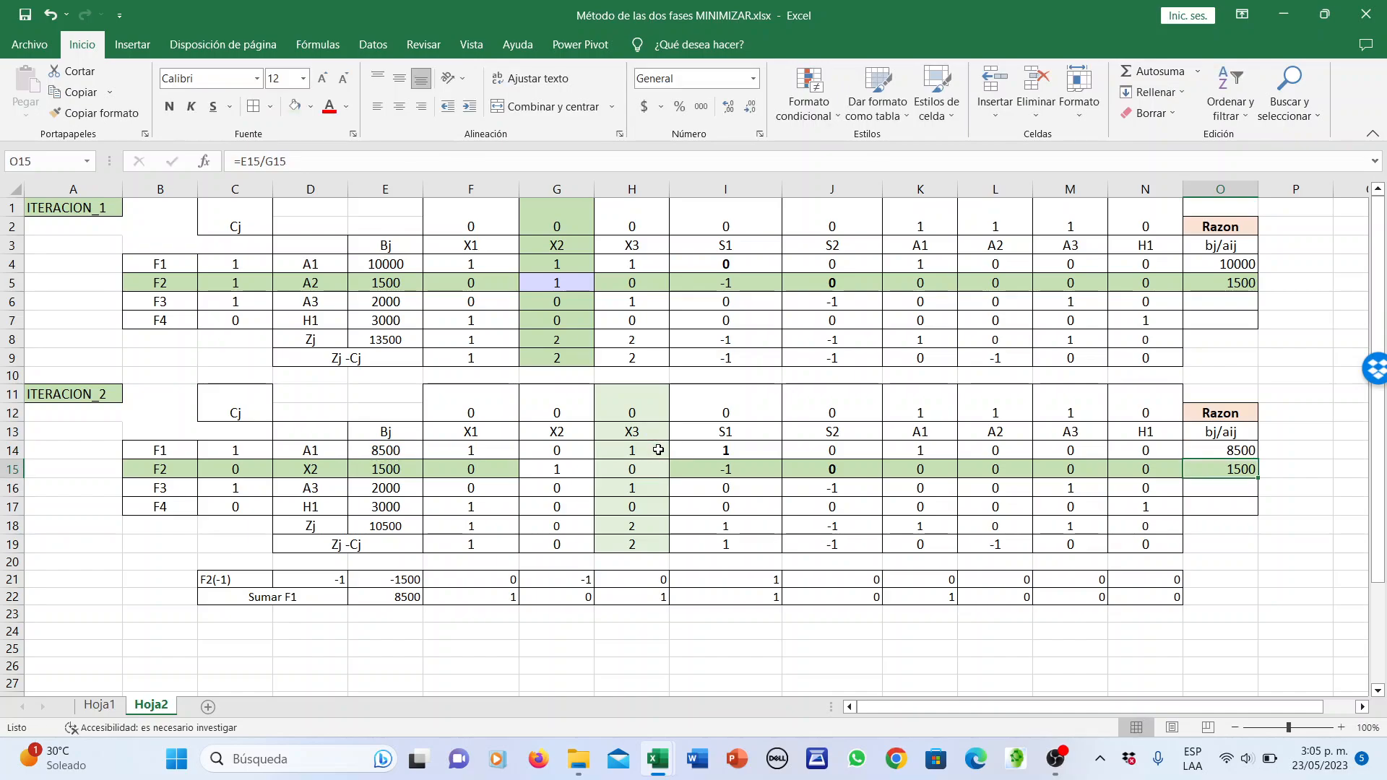
pyautogui.click(1250, 452)
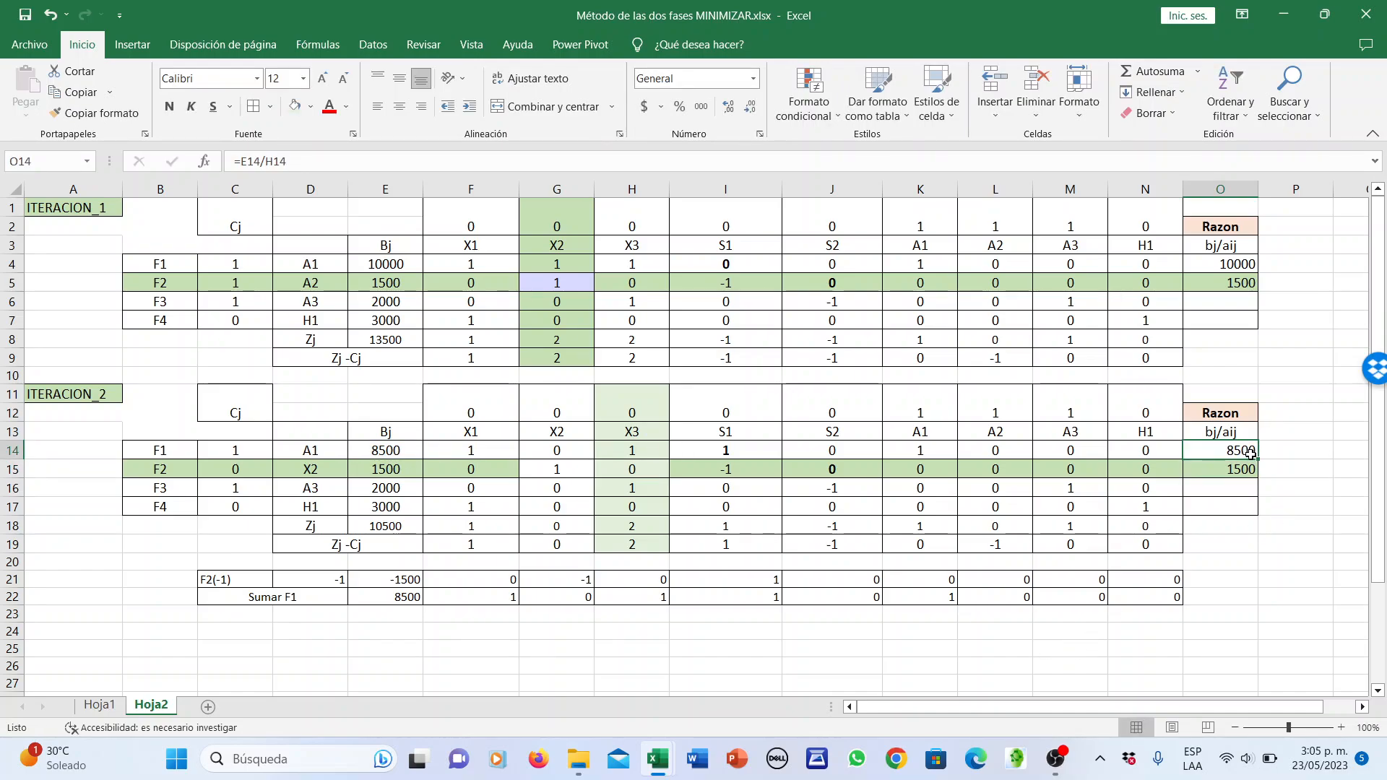
pyautogui.moveTo(1258, 459); pyautogui.dragTo(1250, 521)
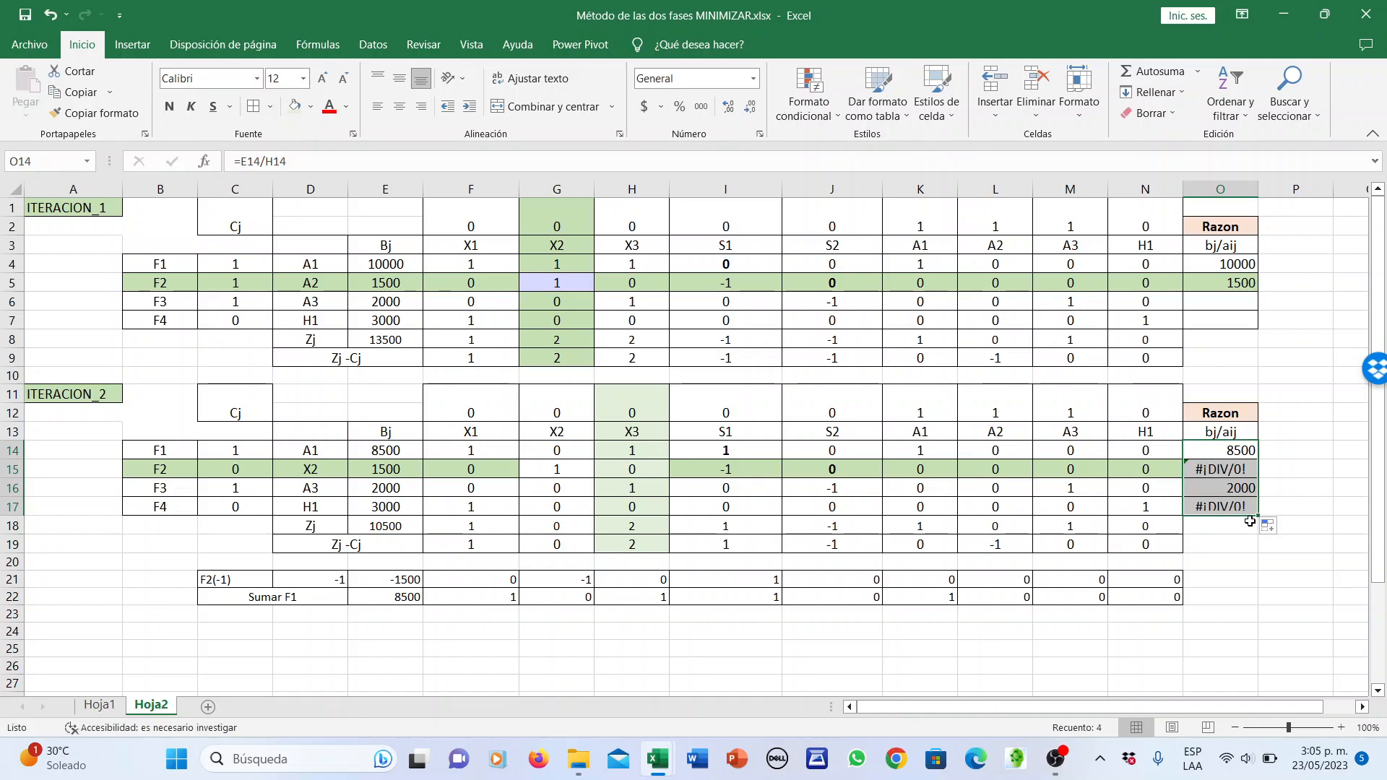
# Clear the division-by-zero ratios of rows F2 and F4 in the Razon column of ITERACION_2
pyautogui.click(1244, 470)
pyautogui.press('BackSpace')
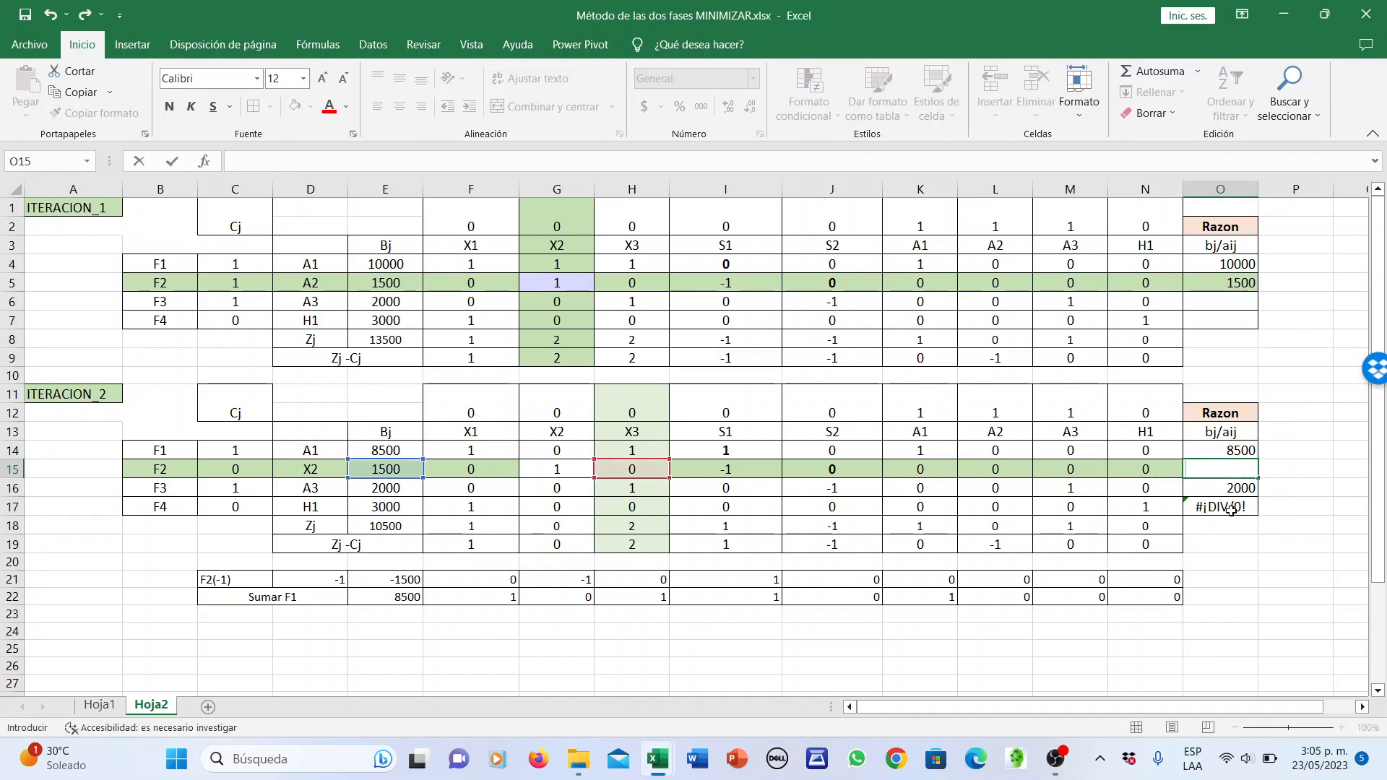
pyautogui.click(1233, 513)
pyautogui.press('BackSpace')
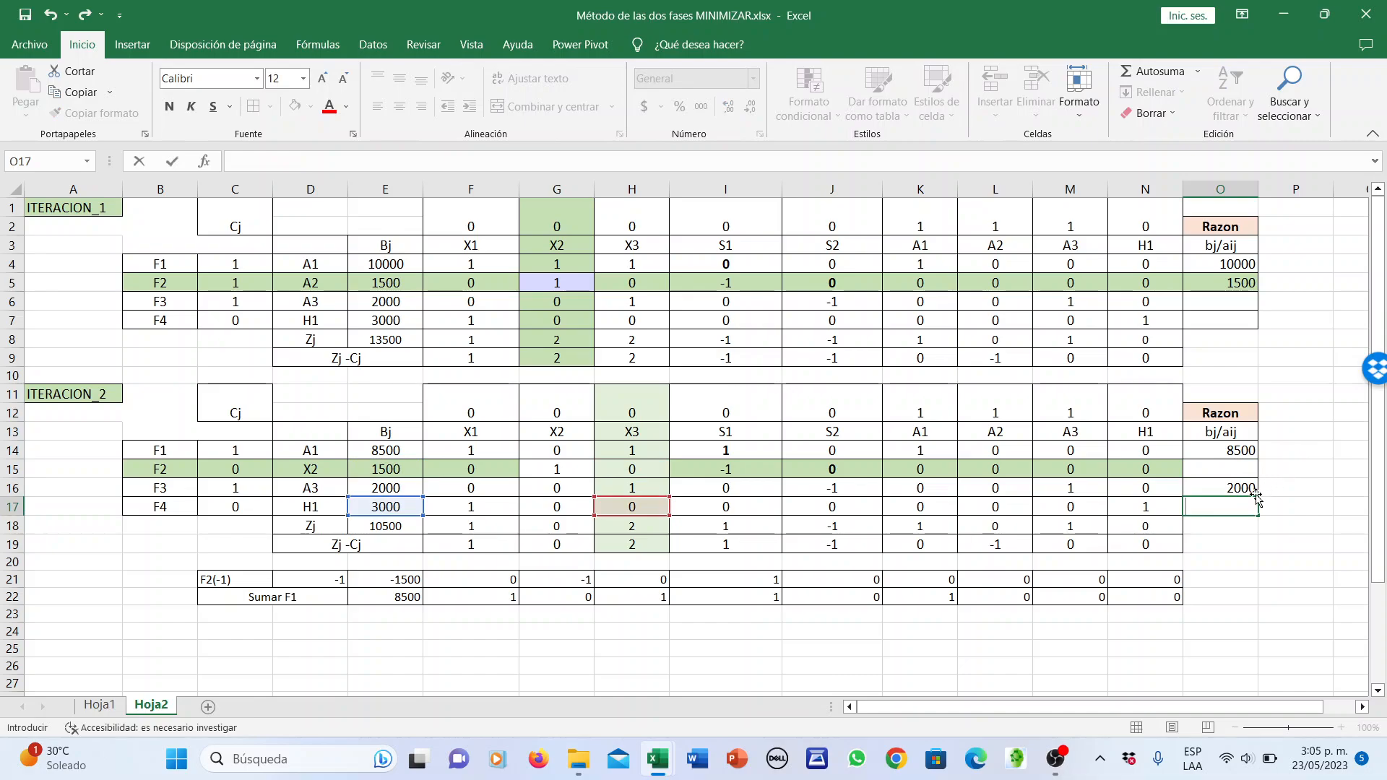
# Highlight row F3 of ITERACION_2, B16:O16, as the pivot row with the light green fill
pyautogui.click(1237, 488)
pyautogui.moveTo(1227, 488); pyautogui.dragTo(156, 486)
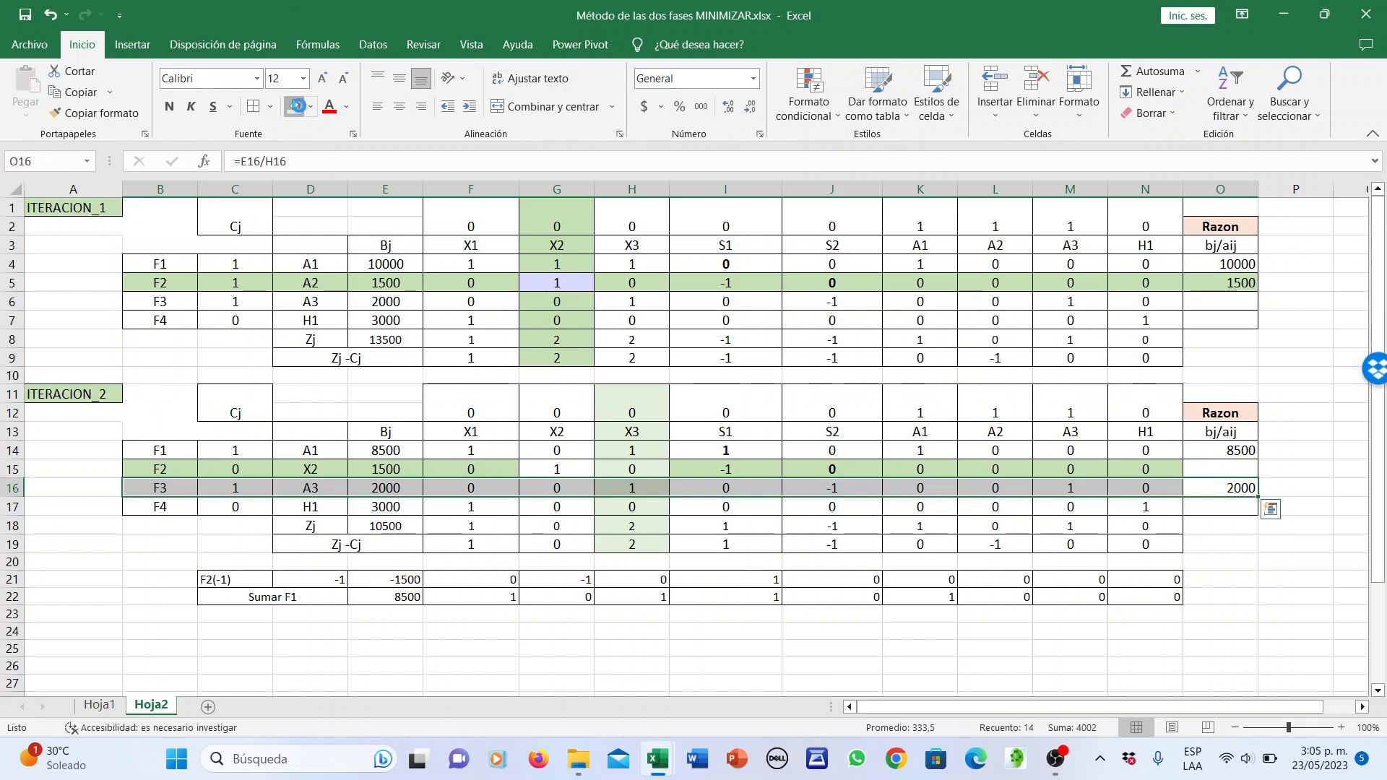
pyautogui.click(294, 106)
# Remove the green fill from row F2 of ITERACION_2, B15:N15
pyautogui.moveTo(163, 469)
pyautogui.mouseDown()
pyautogui.moveTo(814, 442)
pyautogui.moveTo(1153, 458)
pyautogui.moveTo(161, 477)
pyautogui.moveTo(173, 476)
pyautogui.mouseUp()
pyautogui.click(1152, 457)
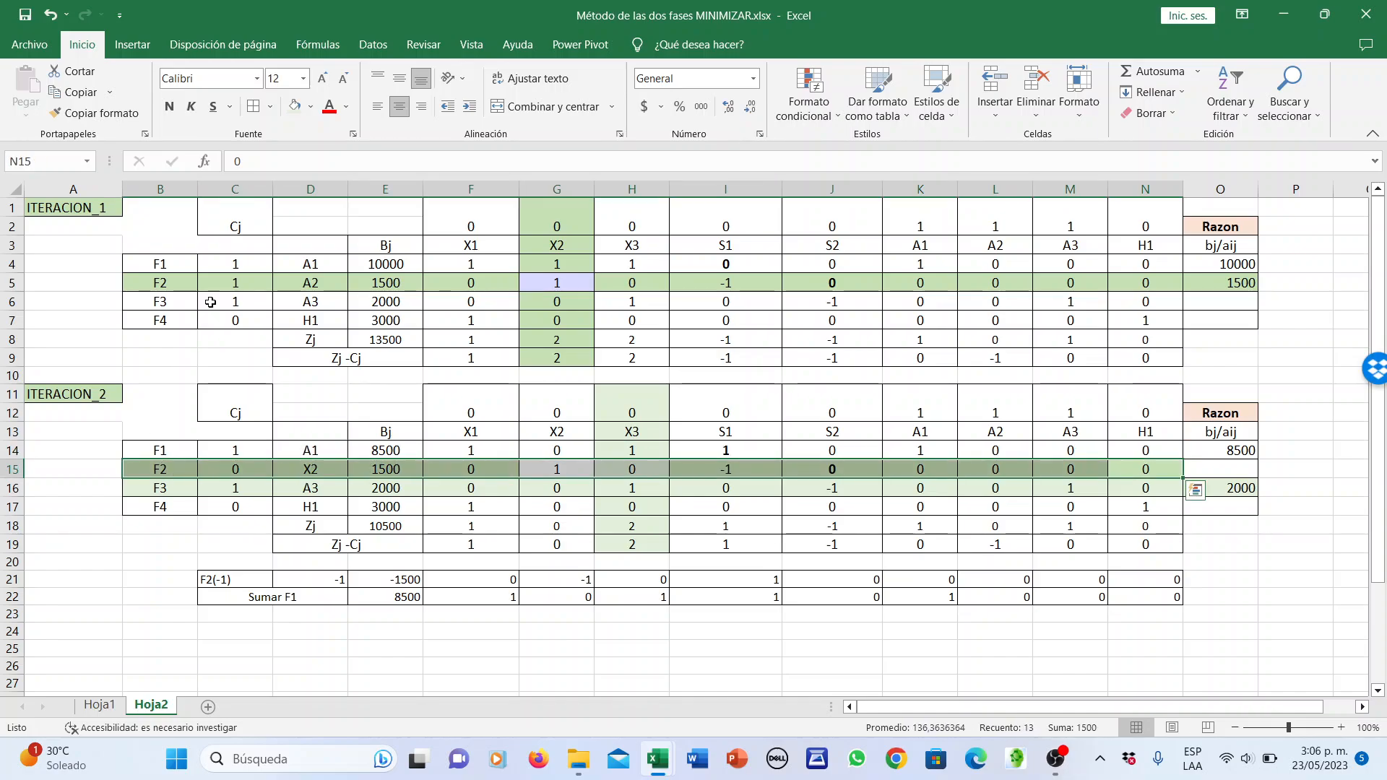
pyautogui.click(311, 106)
pyautogui.click(310, 302)
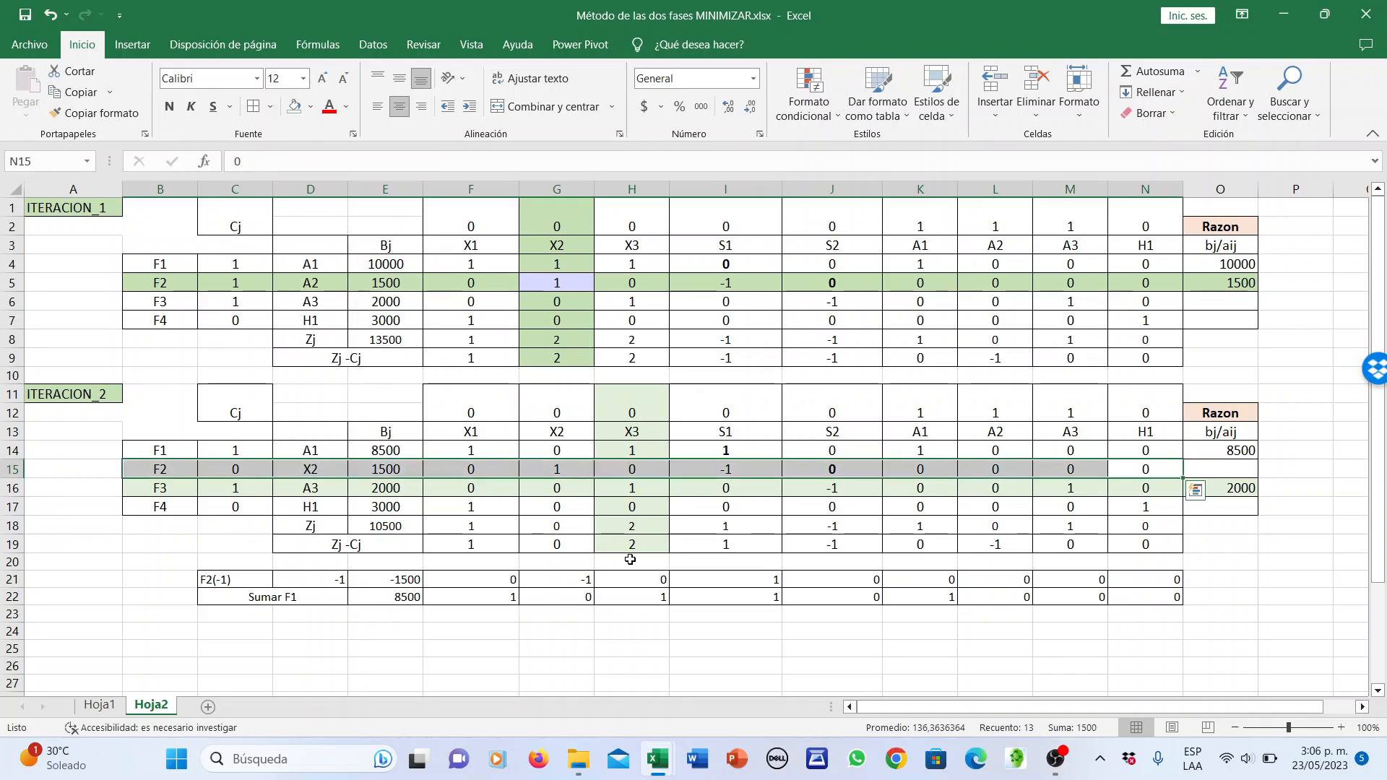
# Mark the pivot element H16 of ITERACION_2 with the recent light lavender fill
pyautogui.click(641, 493)
pyautogui.click(294, 107)
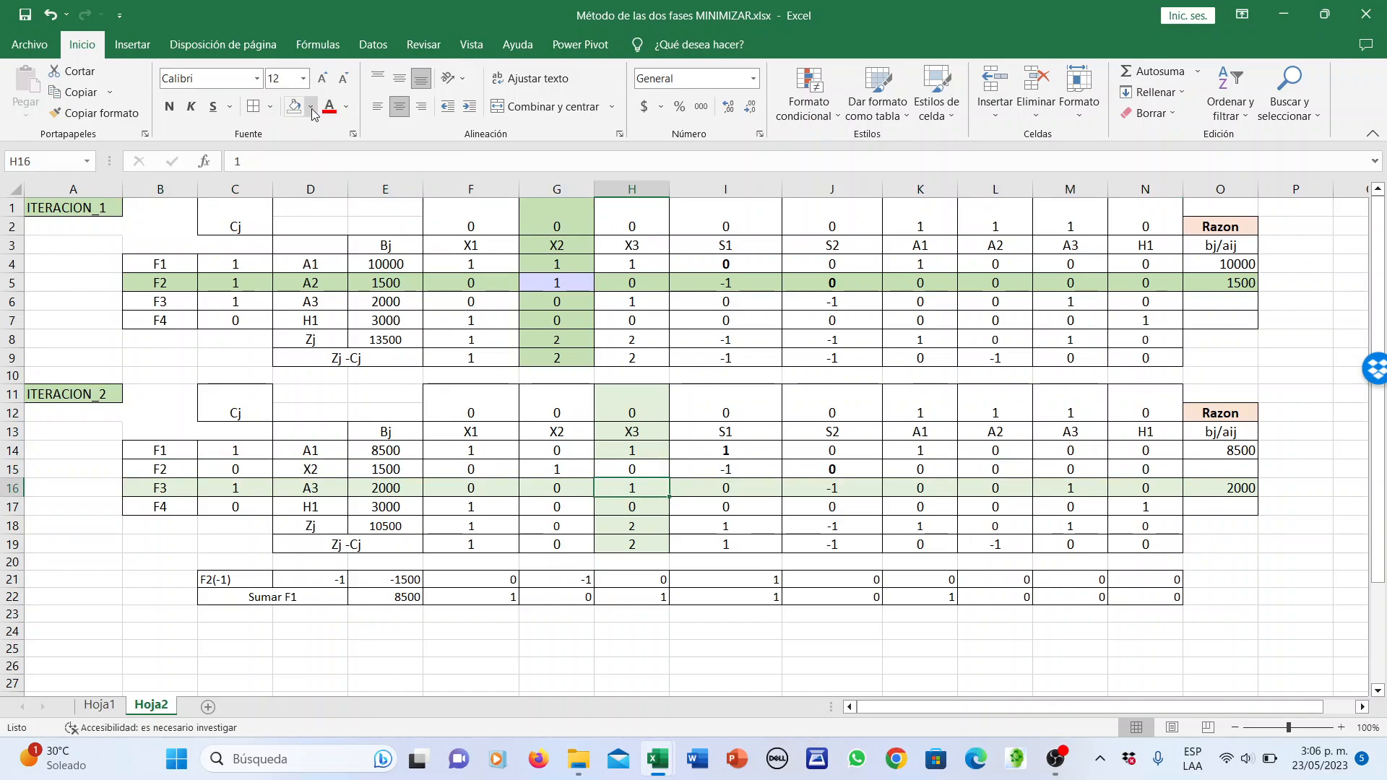
pyautogui.click(311, 106)
pyautogui.click(318, 300)
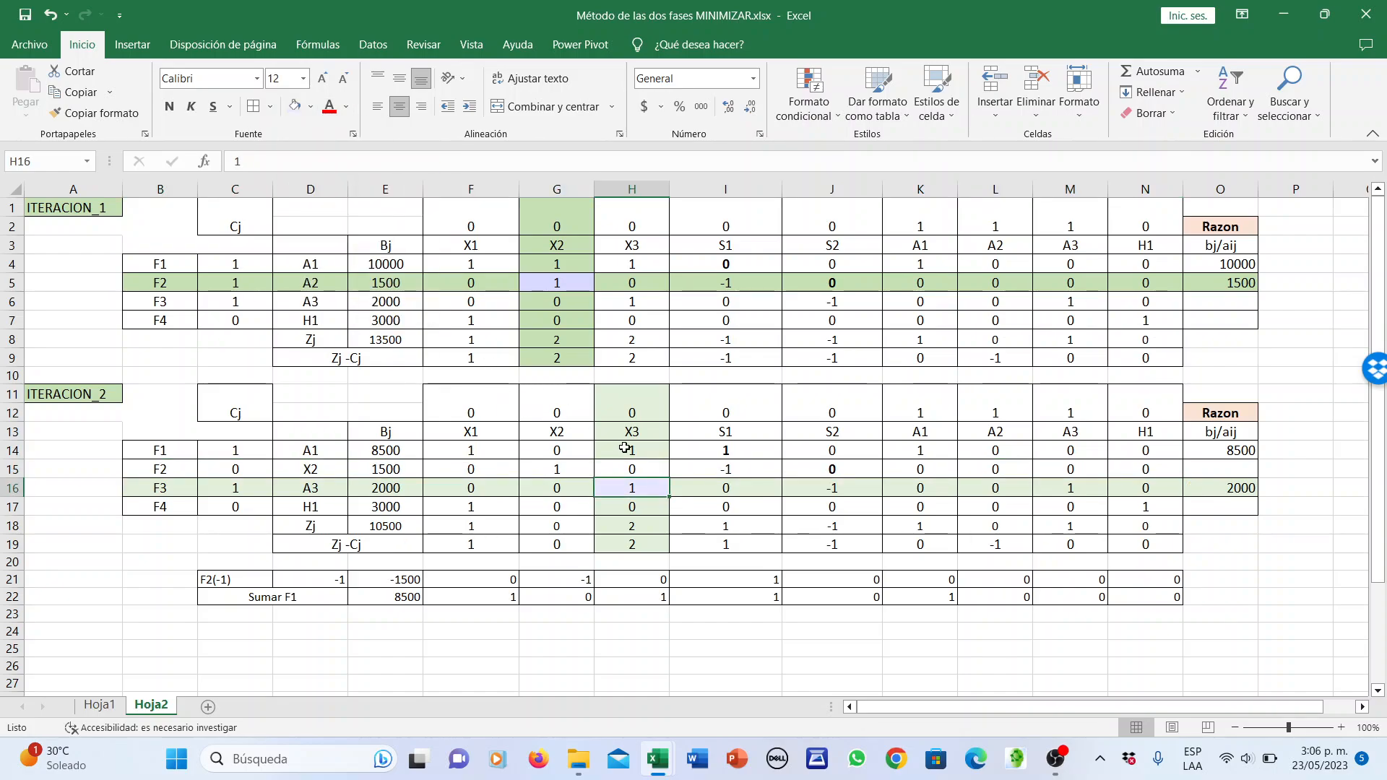
# Restore the light green pivot-column fill in the X3 cell of row F2, H15
pyautogui.click(632, 468)
pyautogui.click(311, 106)
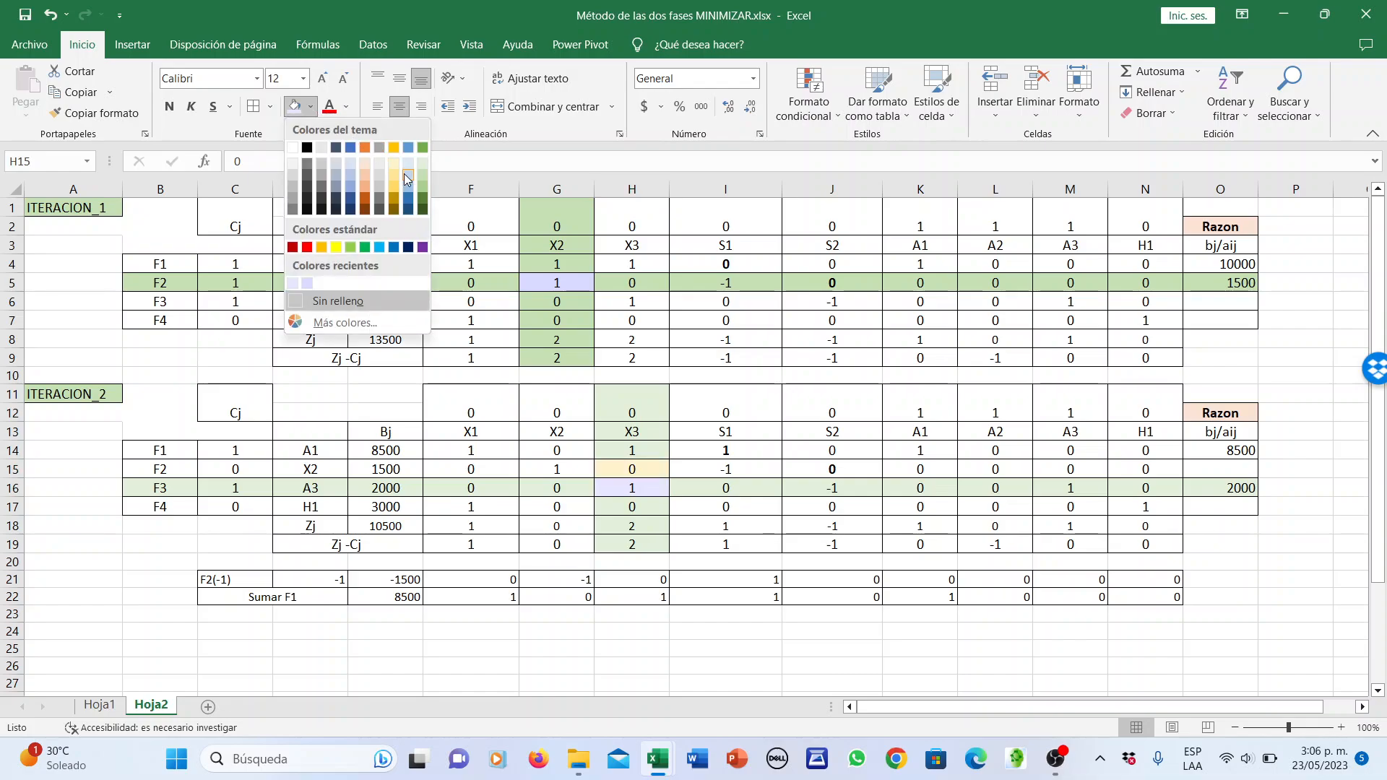
pyautogui.press('Escape')
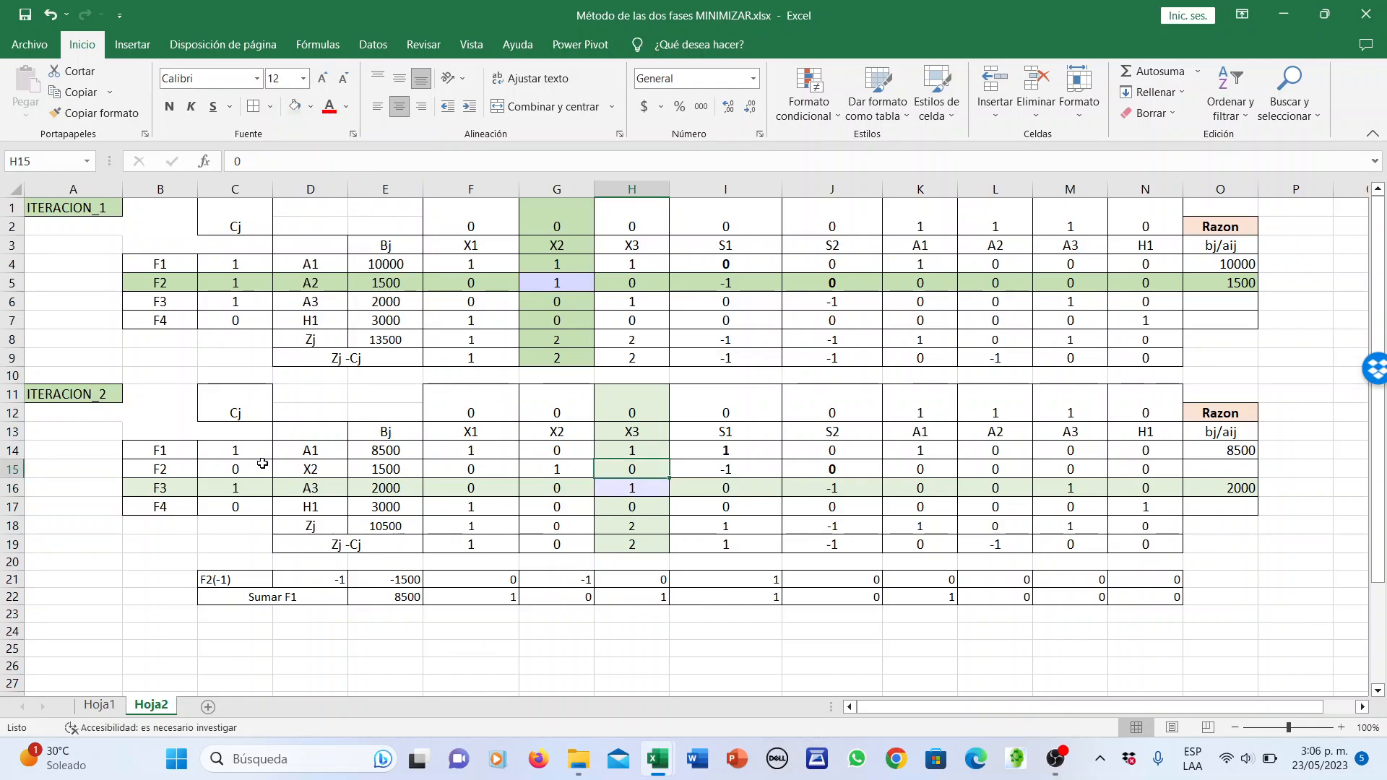
pyautogui.scroll(-1, 262, 463)
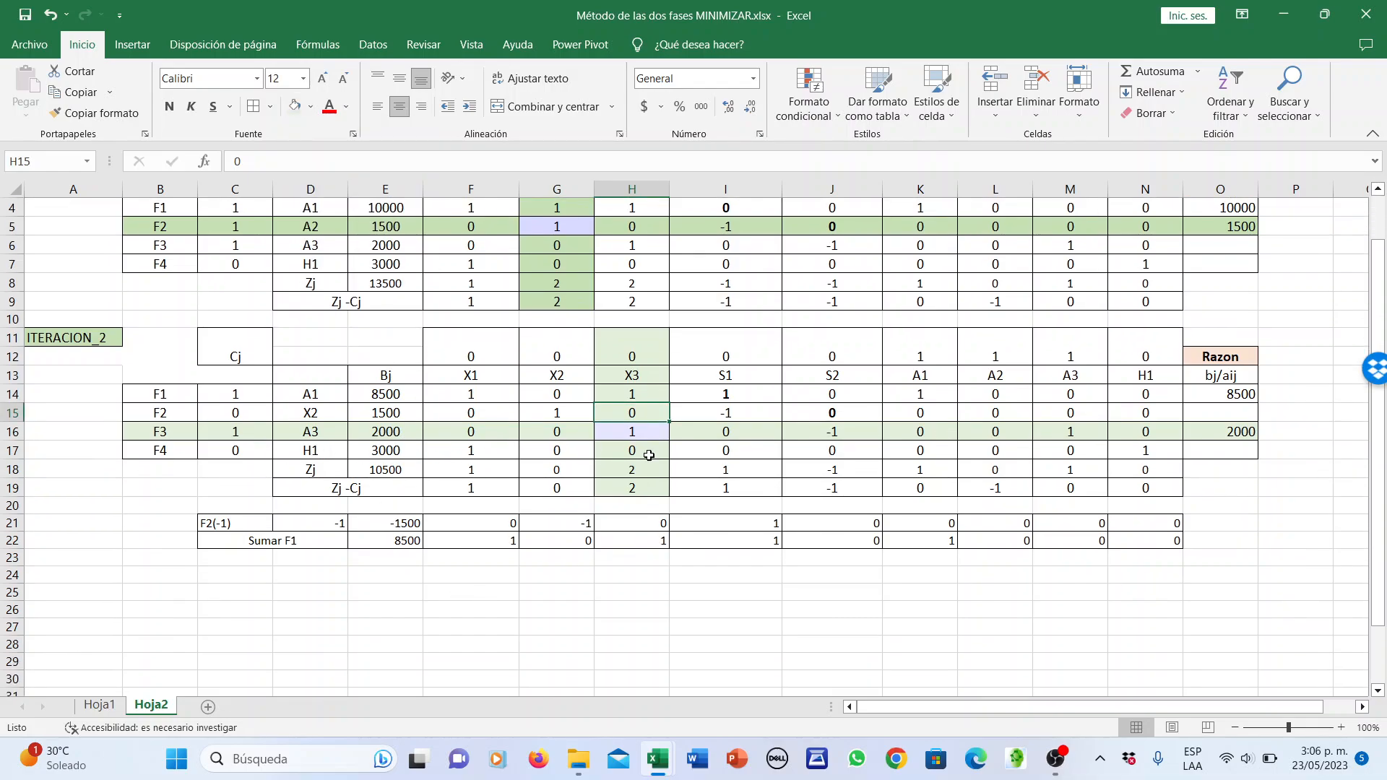
pyautogui.click(647, 453)
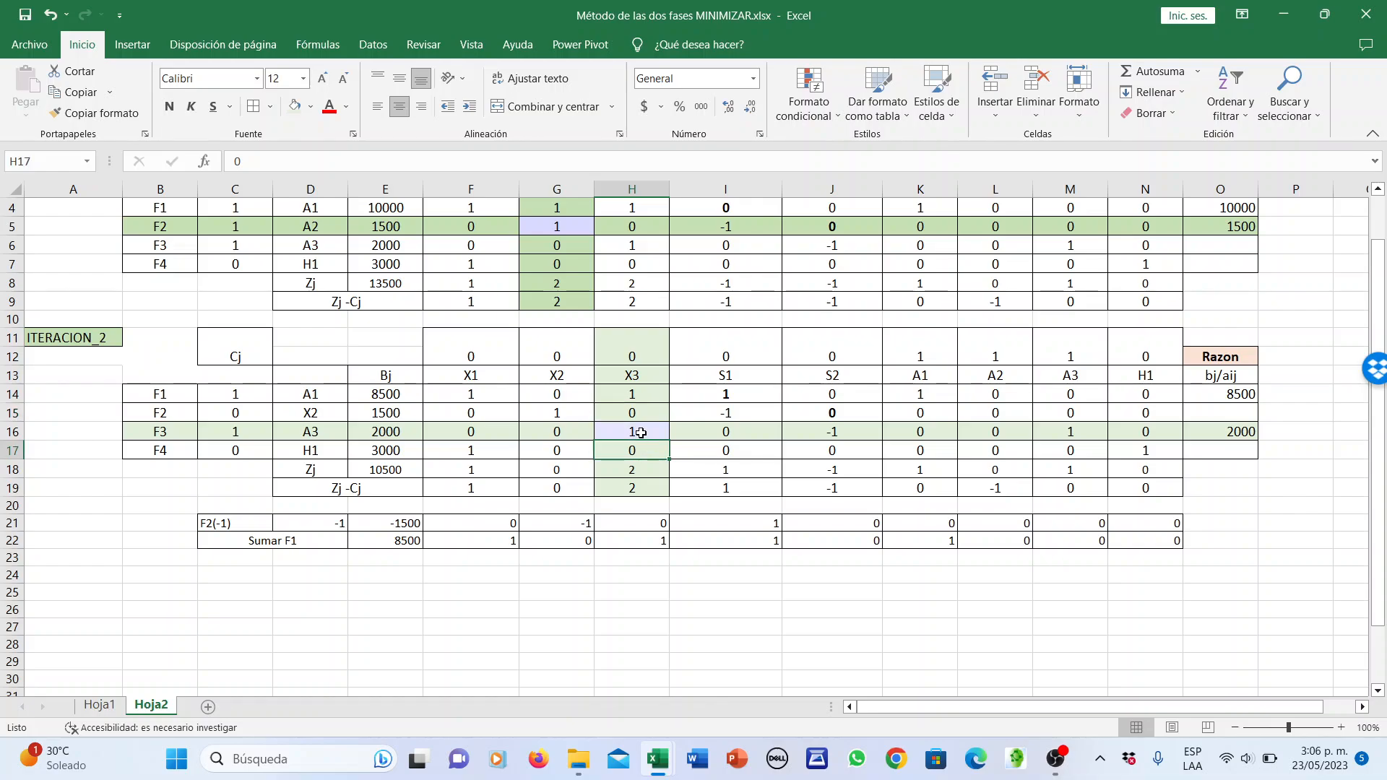
pyautogui.click(641, 419)
pyautogui.click(633, 433)
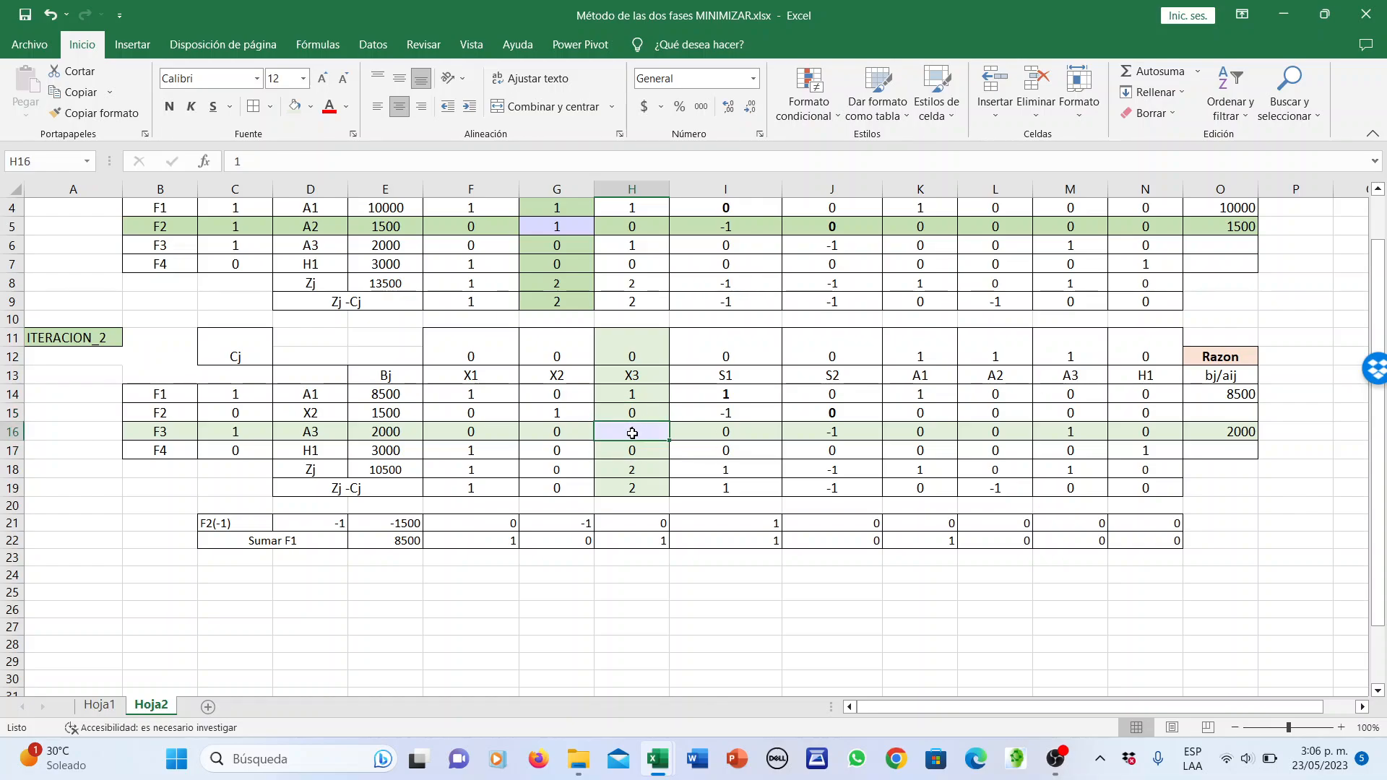
# Duplicate the ITERACION_2 tableau (A11:O19) at A24 and rename the copy's label ITERACION_3
pyautogui.click(640, 394)
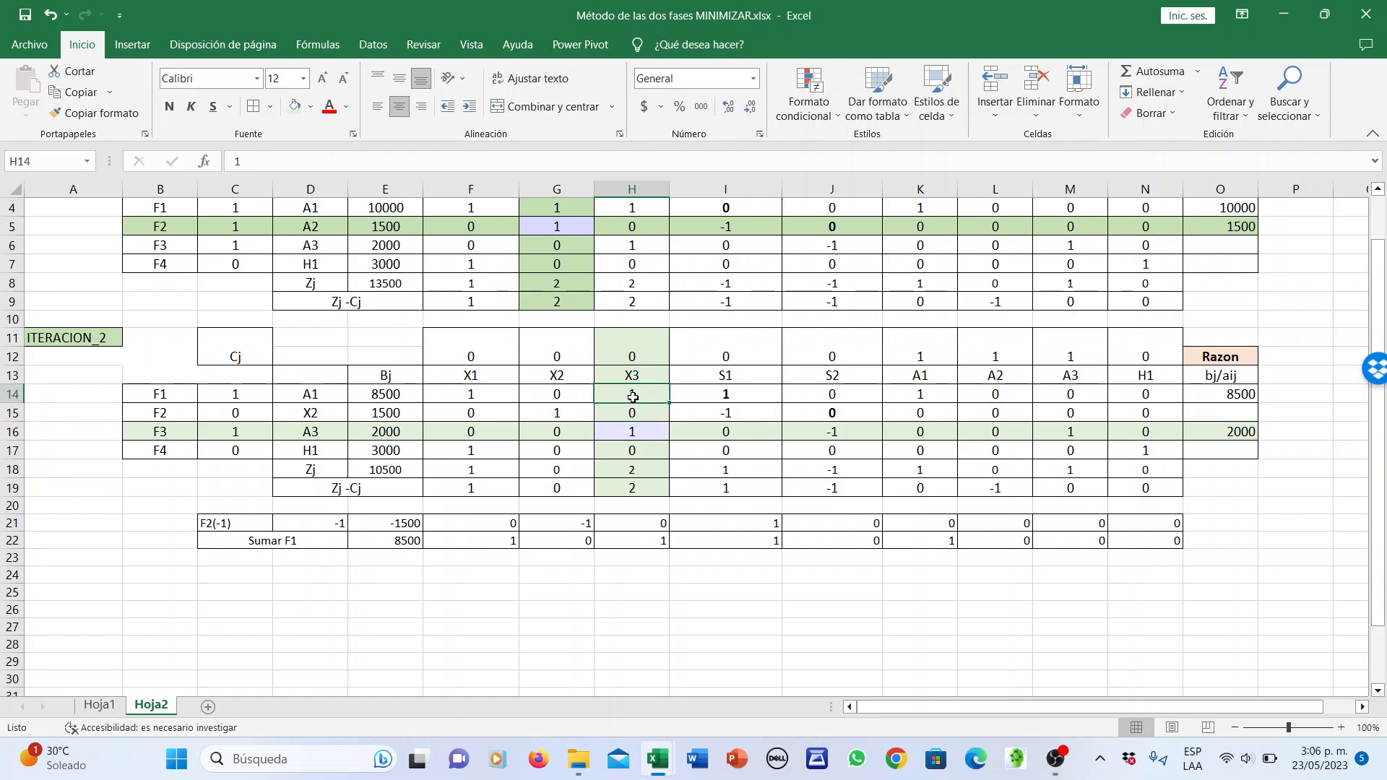
pyautogui.moveTo(94, 340); pyautogui.dragTo(1234, 495)
pyautogui.hotkey('ctrl', 'c')
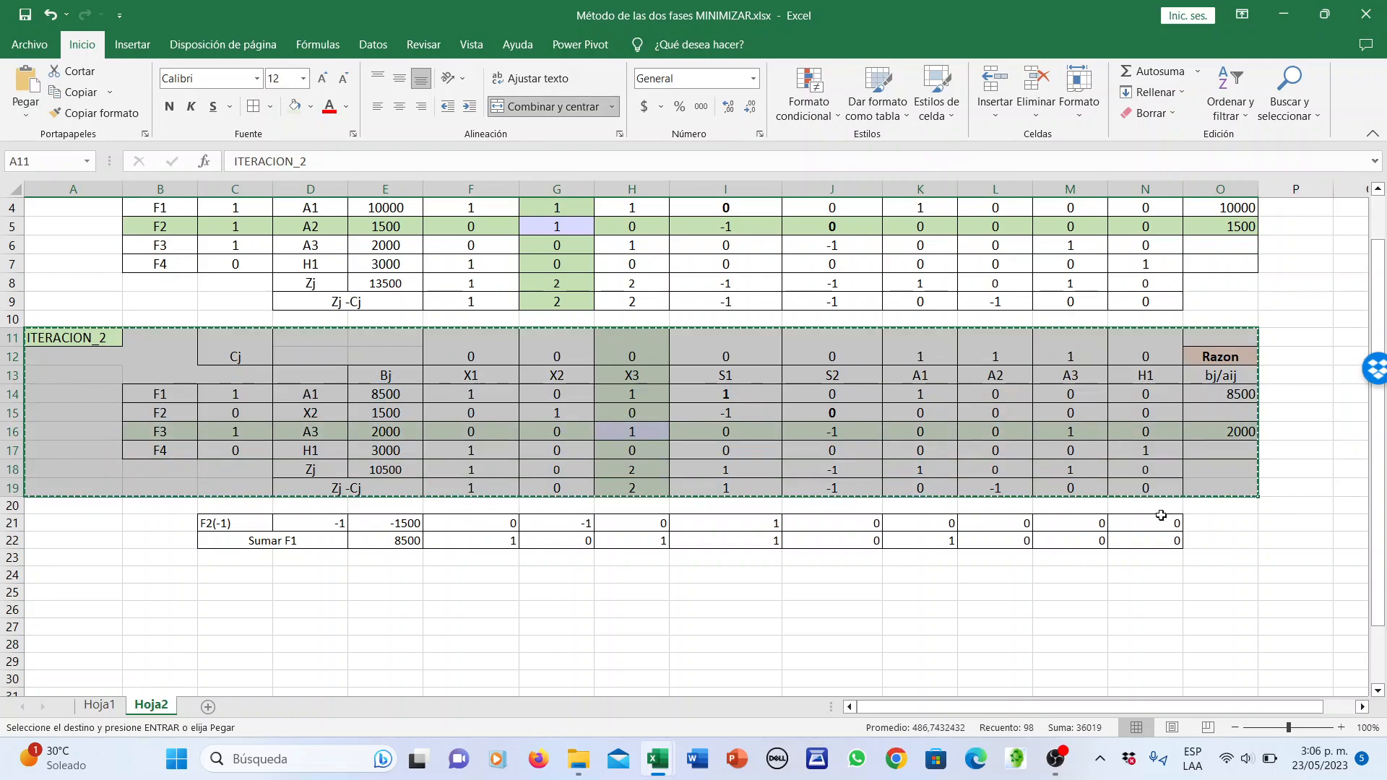
pyautogui.click(95, 574)
pyautogui.hotkey('ctrl', 'v')
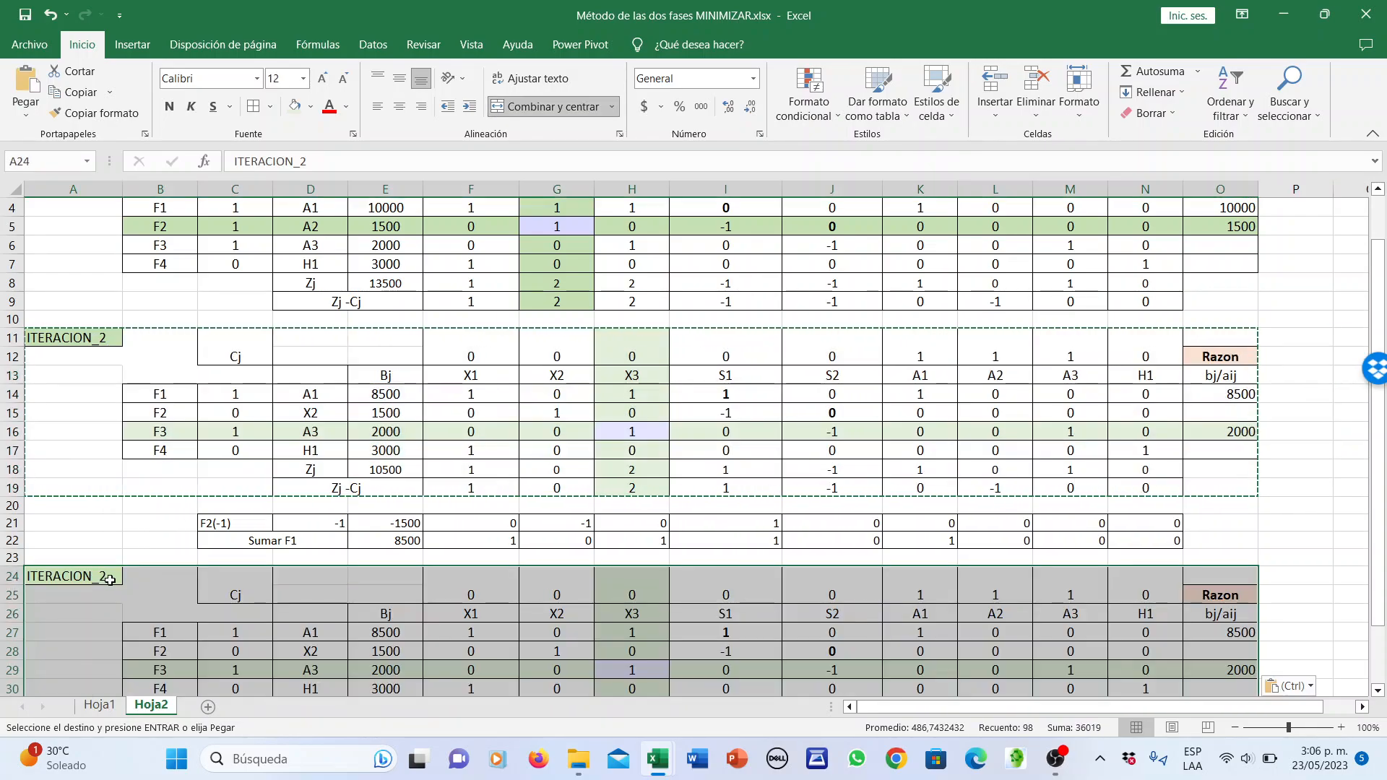
pyautogui.doubleClick(113, 578)
pyautogui.press('BackSpace')
pyautogui.write('3')
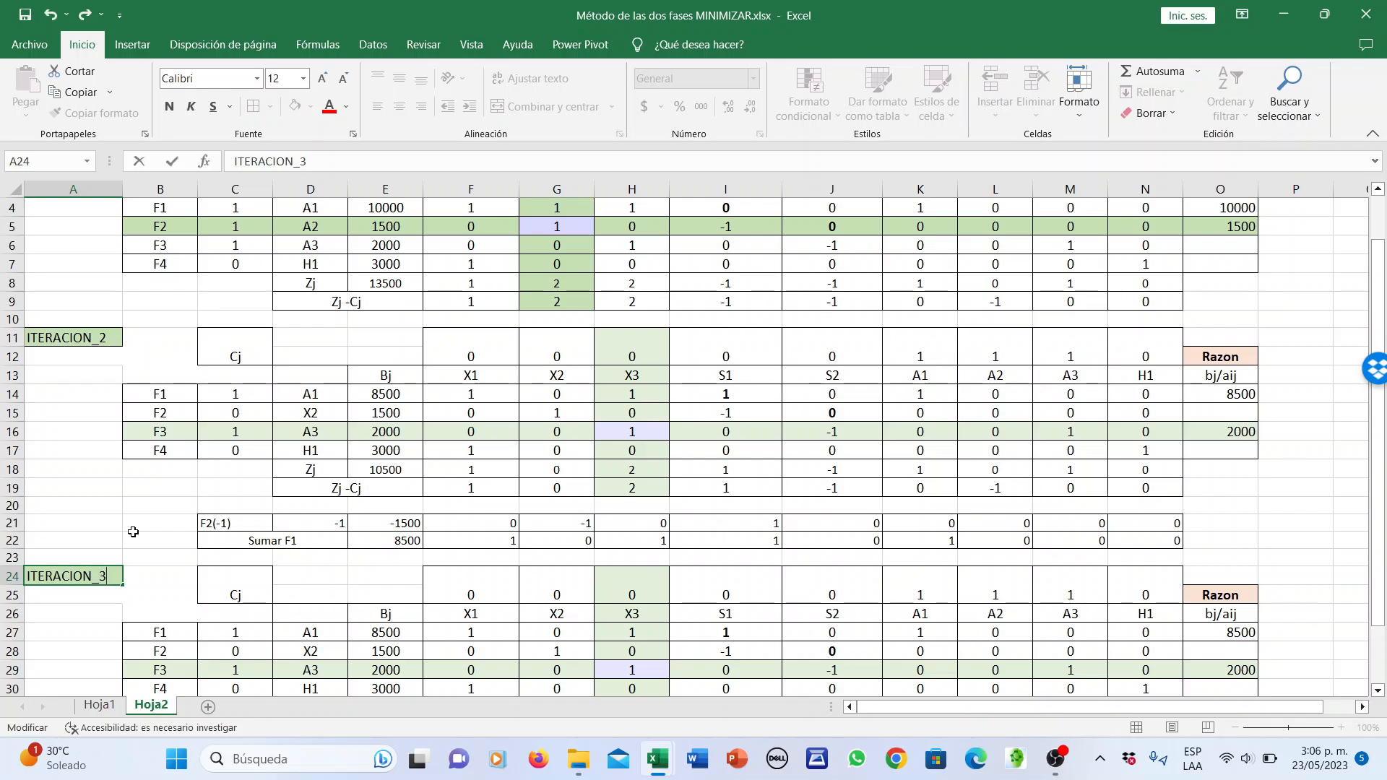
# Clear the contents of row F1 in the ITERACION_3 tableau, from Bj to H1 (E27:N27)
pyautogui.scroll(-3, 130, 542)
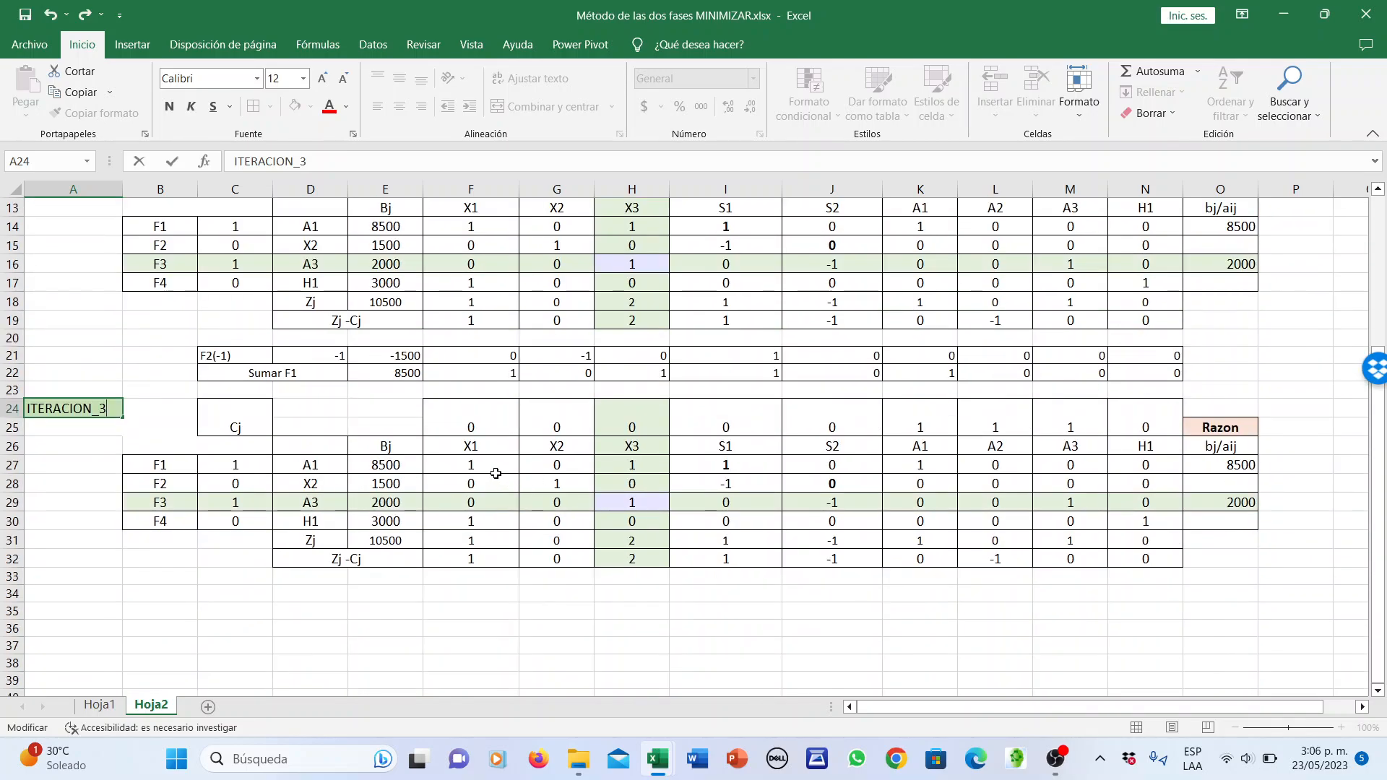
pyautogui.moveTo(390, 465); pyautogui.dragTo(1150, 466)
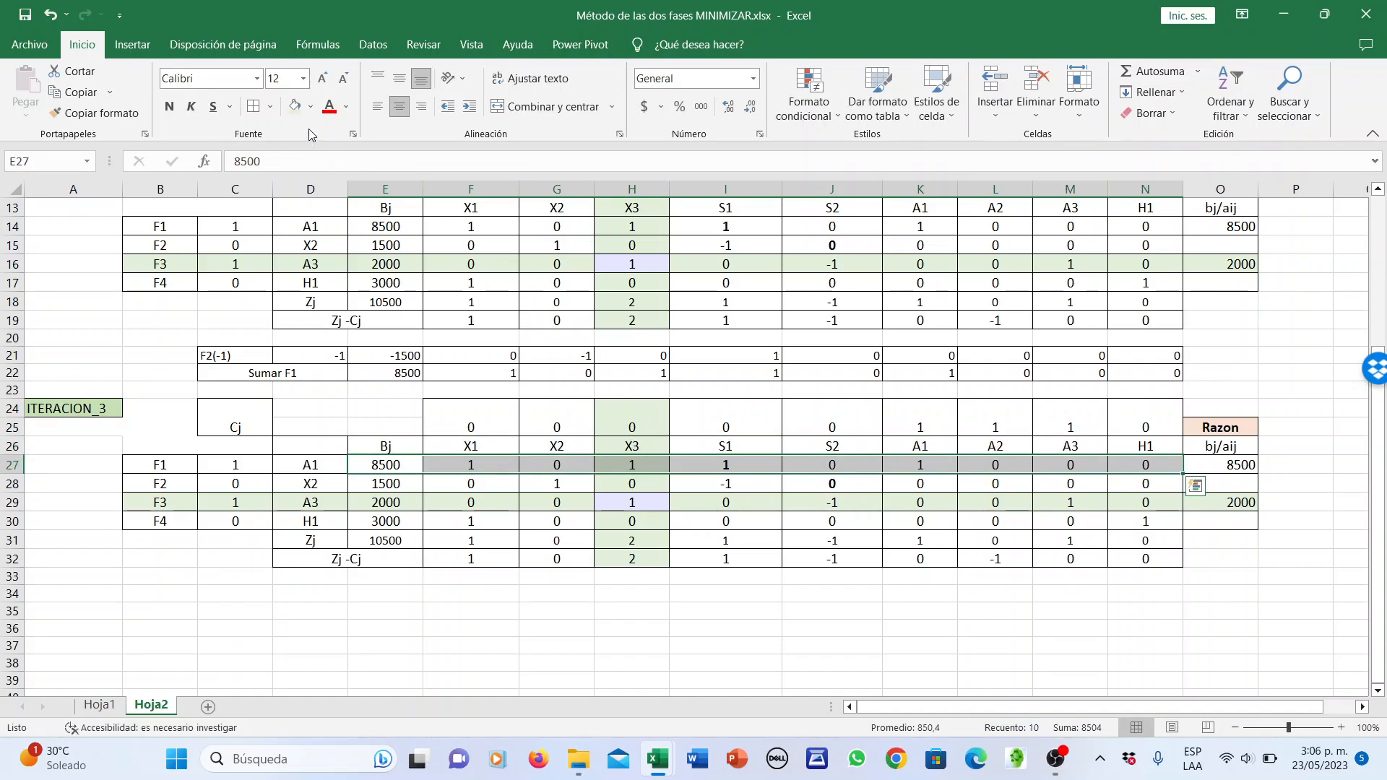
pyautogui.click(1149, 113)
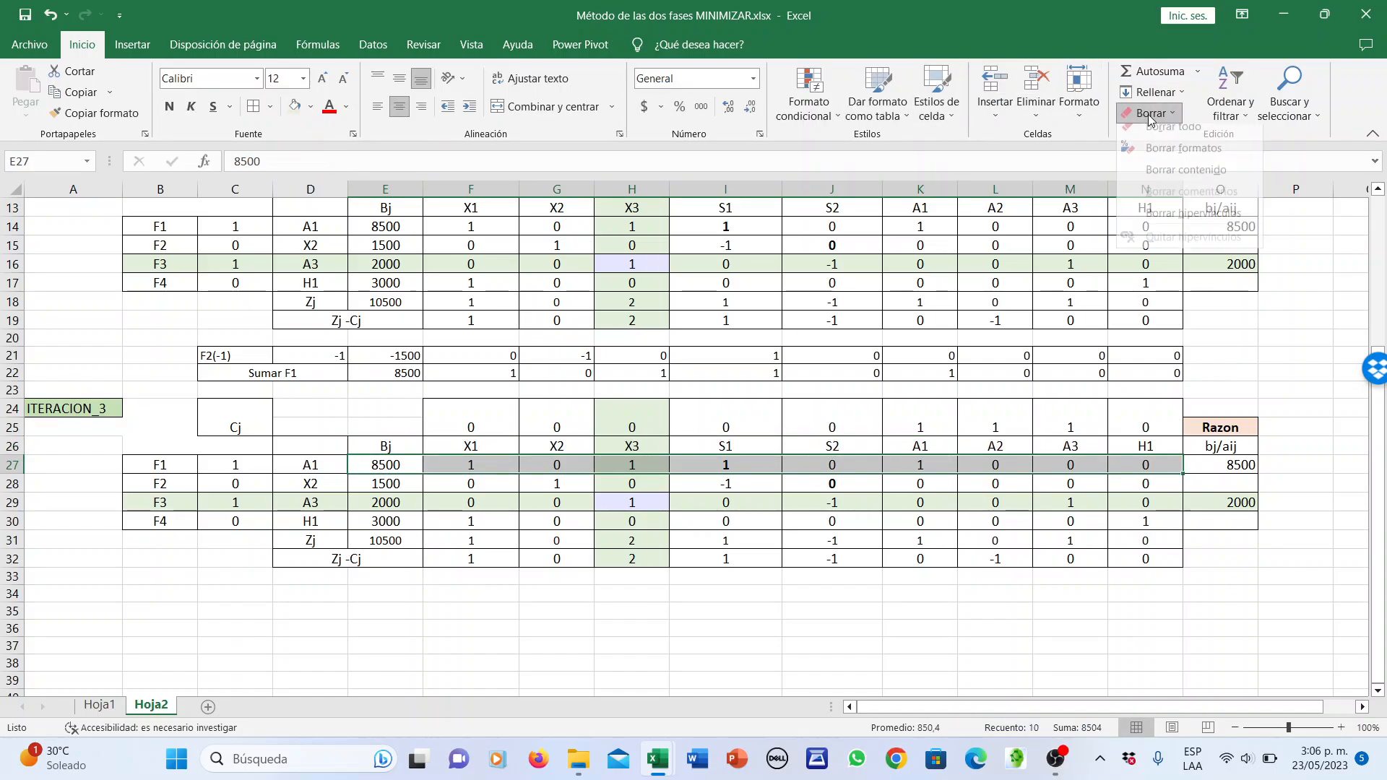
pyautogui.click(1205, 183)
# Copy the two row-operation helper rows C21:N22 to below the ITERACION_3 tableau, starting at C34
pyautogui.moveTo(224, 355); pyautogui.dragTo(1161, 373)
pyautogui.hotkey('ctrl', 'c')
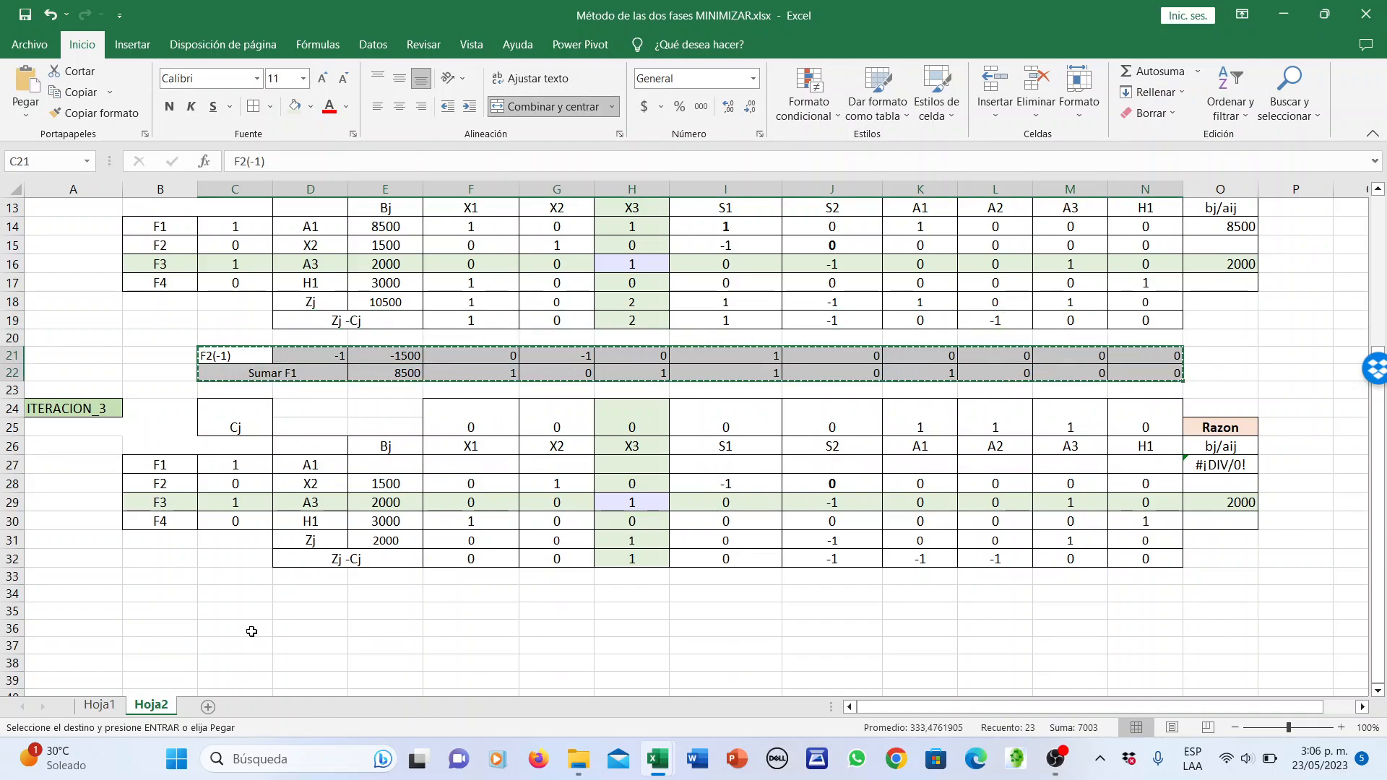
pyautogui.click(264, 599)
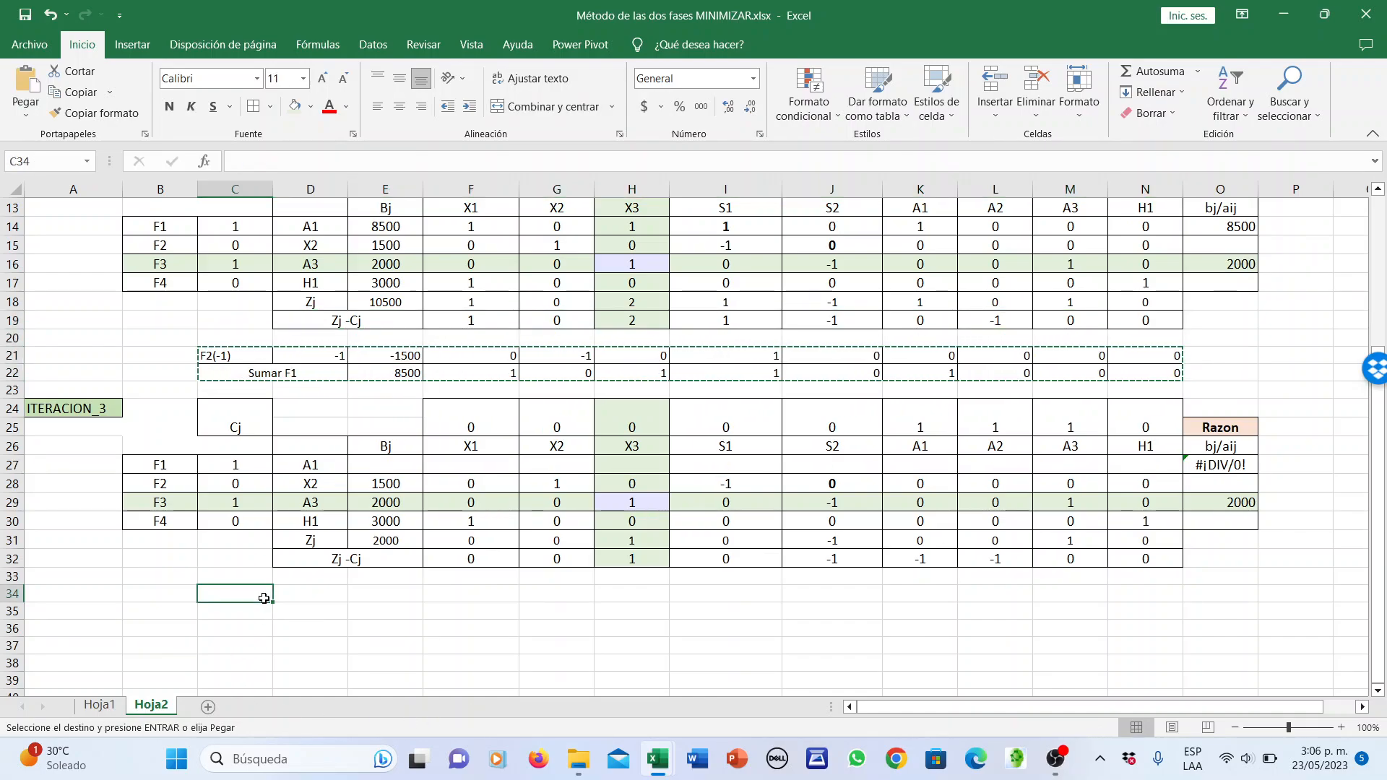
pyautogui.hotkey('ctrl', 'v')
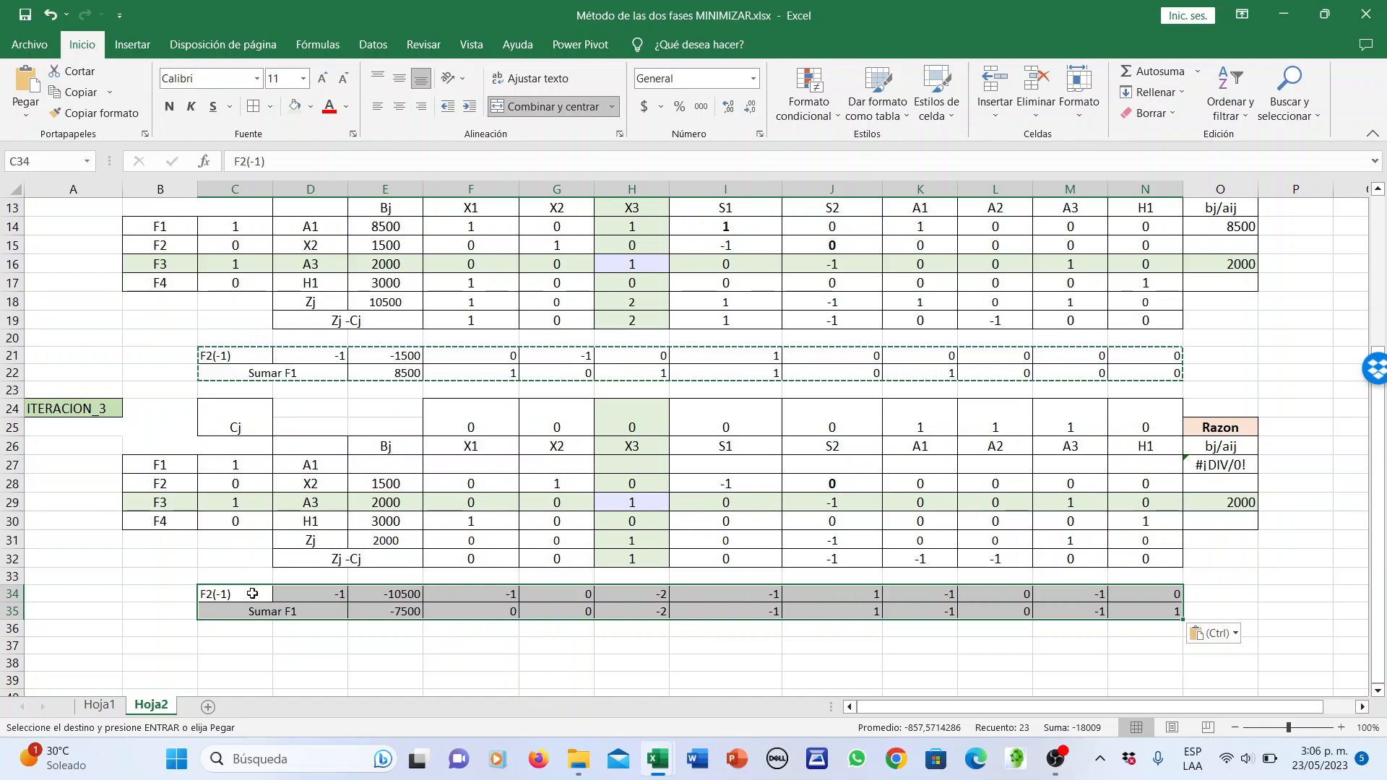
pyautogui.press('Escape')
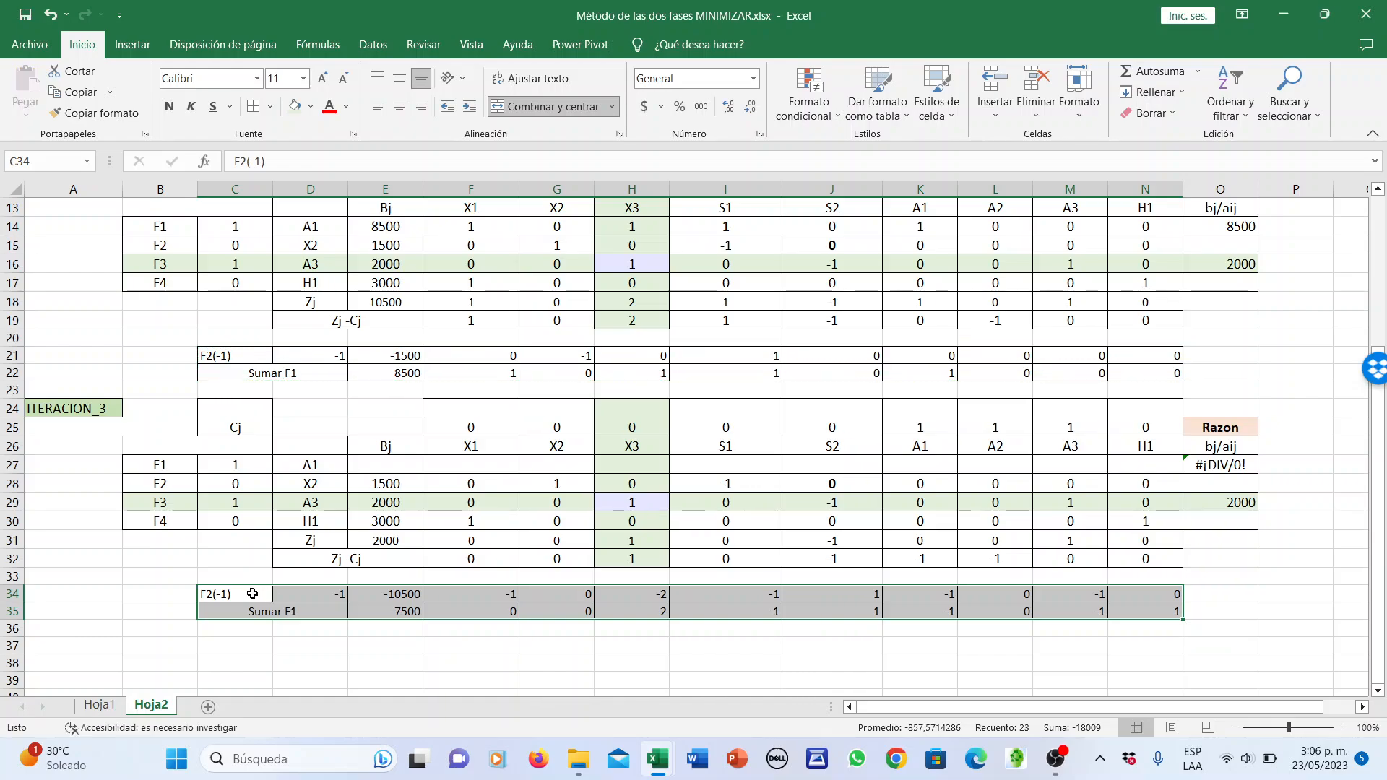
# Change the row-operation label in C34 to F3(-1)
pyautogui.click(166, 505)
pyautogui.click(209, 594)
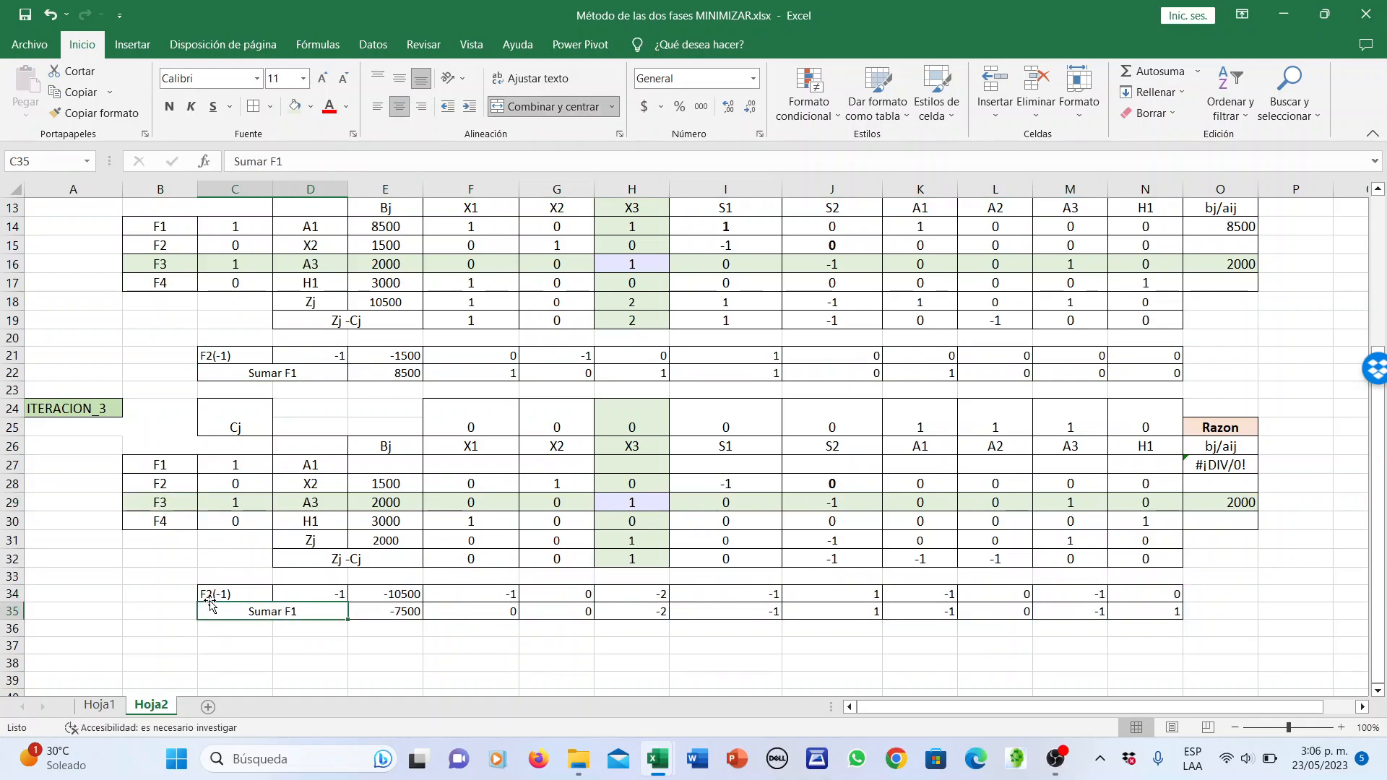
pyautogui.doubleClick(209, 594)
pyautogui.press('BackSpace')
pyautogui.write('3')
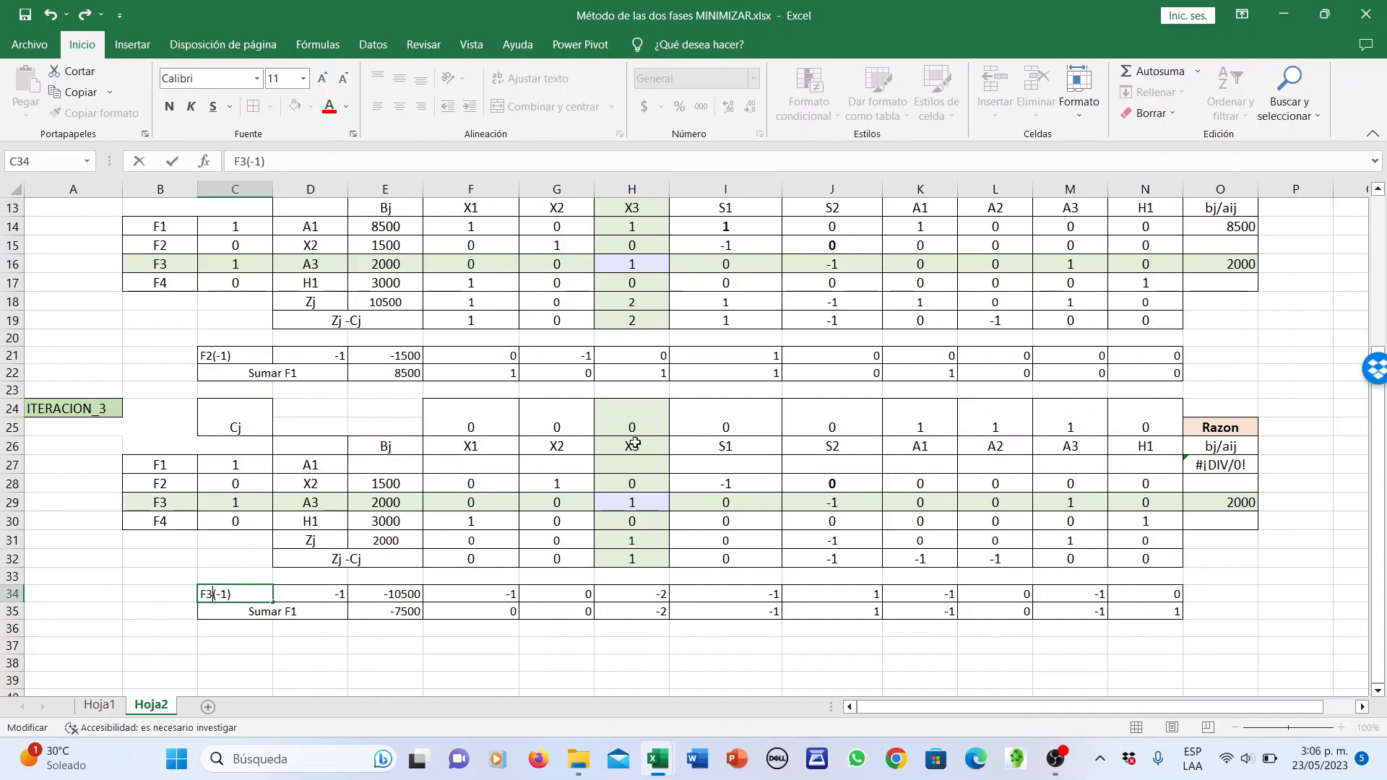
# Enter =E16*$D$34 in E34 to multiply pivot row F3 by -1, and fill the formula across to N34
pyautogui.click(630, 225)
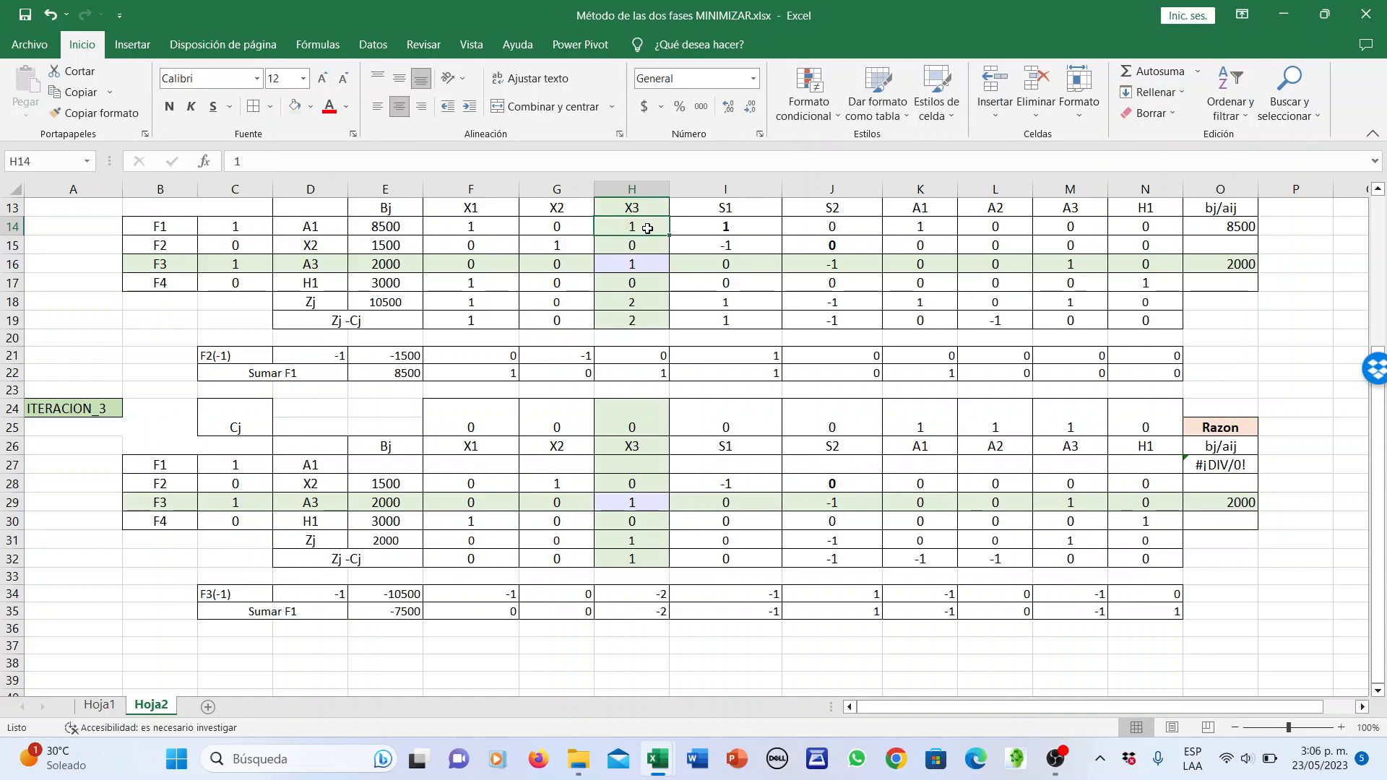
pyautogui.click(408, 593)
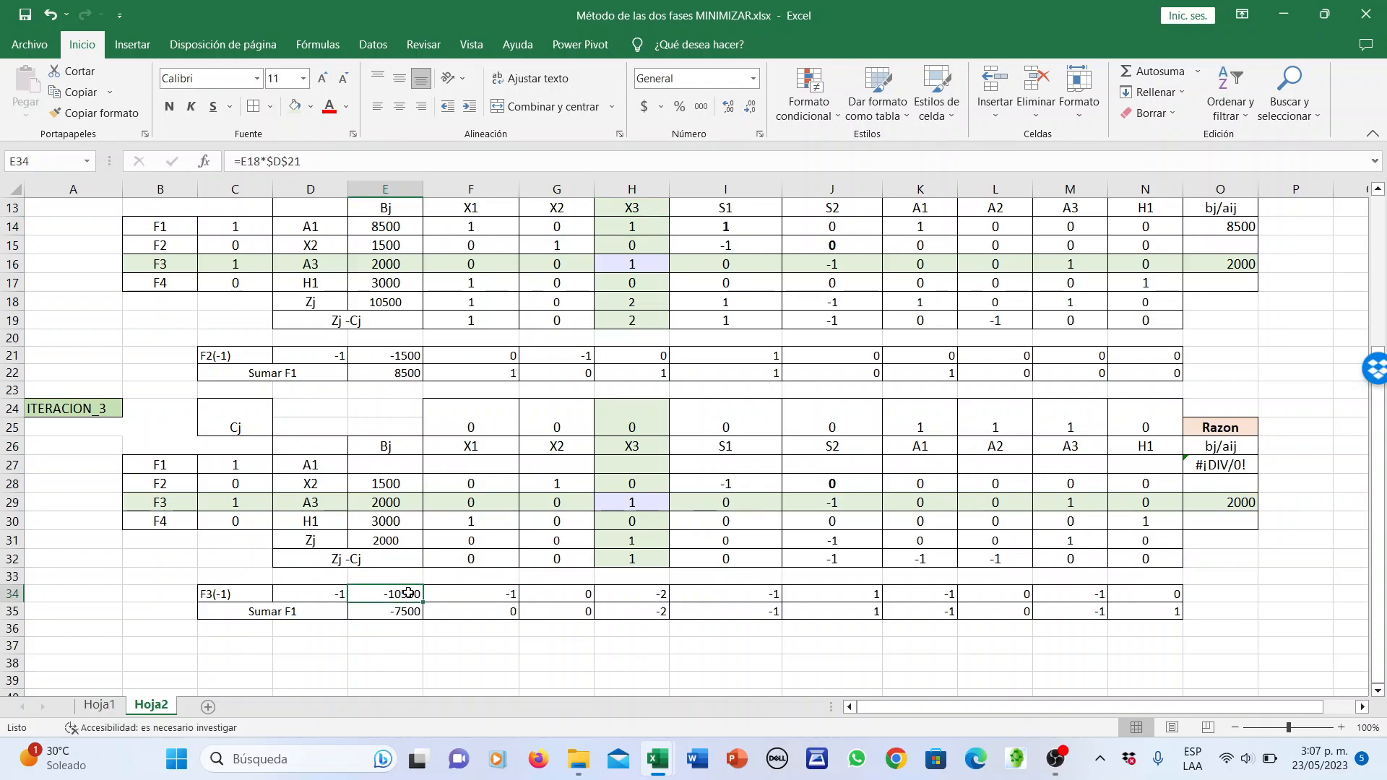
pyautogui.write('=')
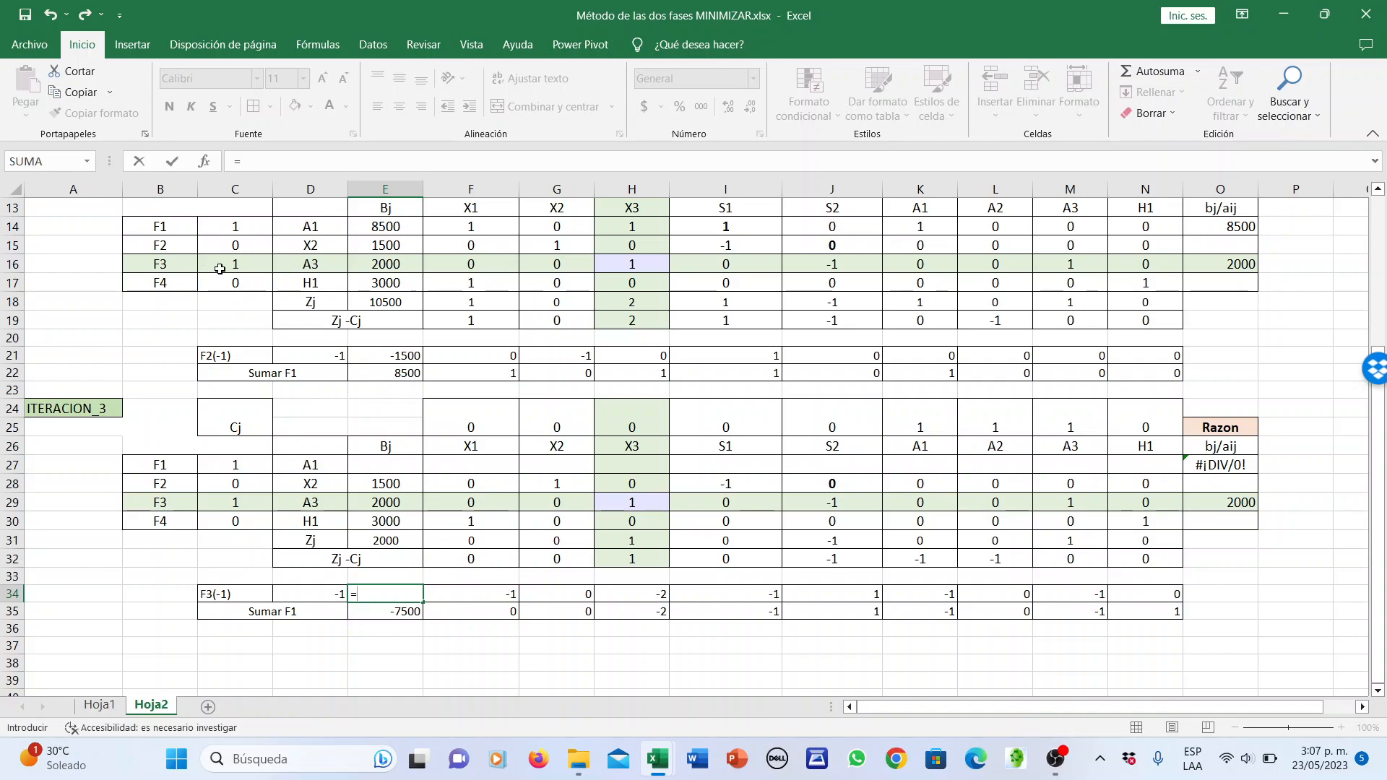
pyautogui.click(367, 263)
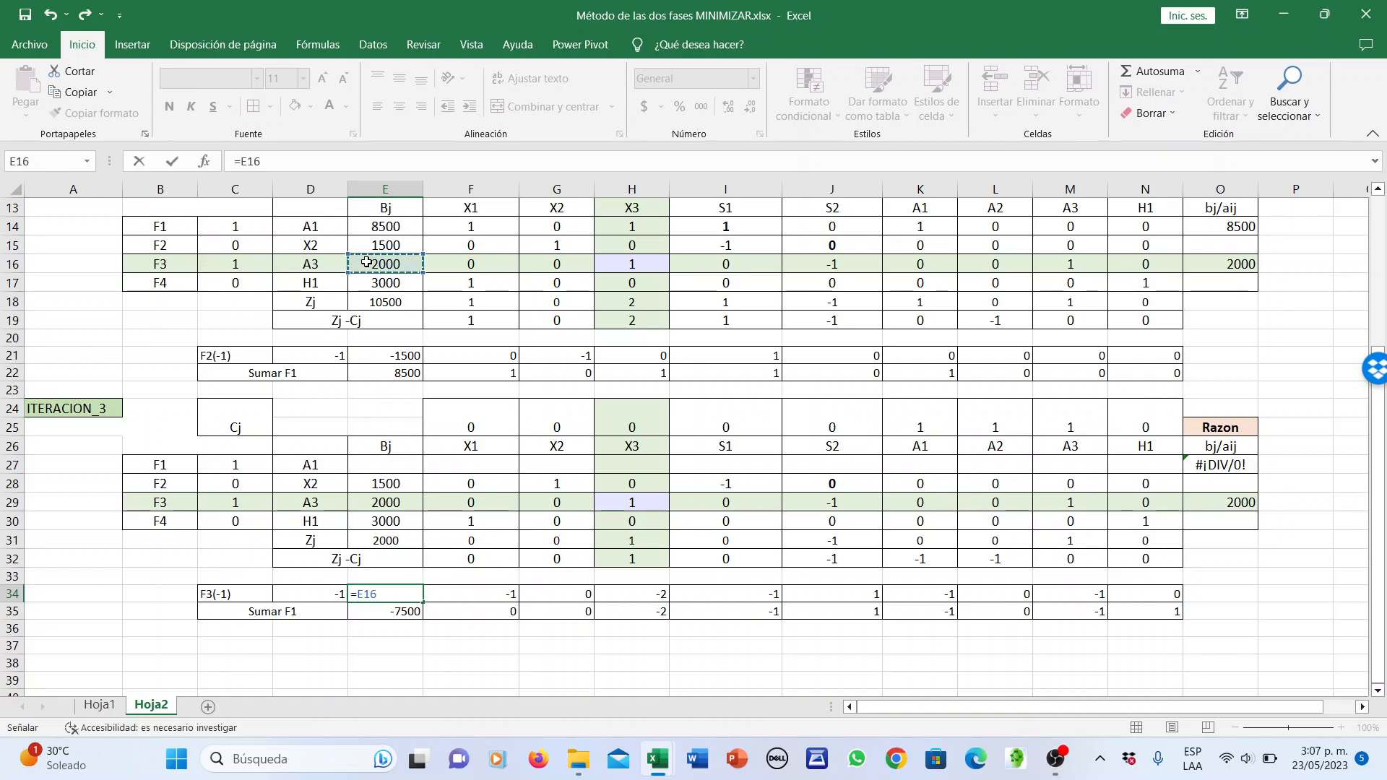
pyautogui.write('*')
pyautogui.click(316, 594)
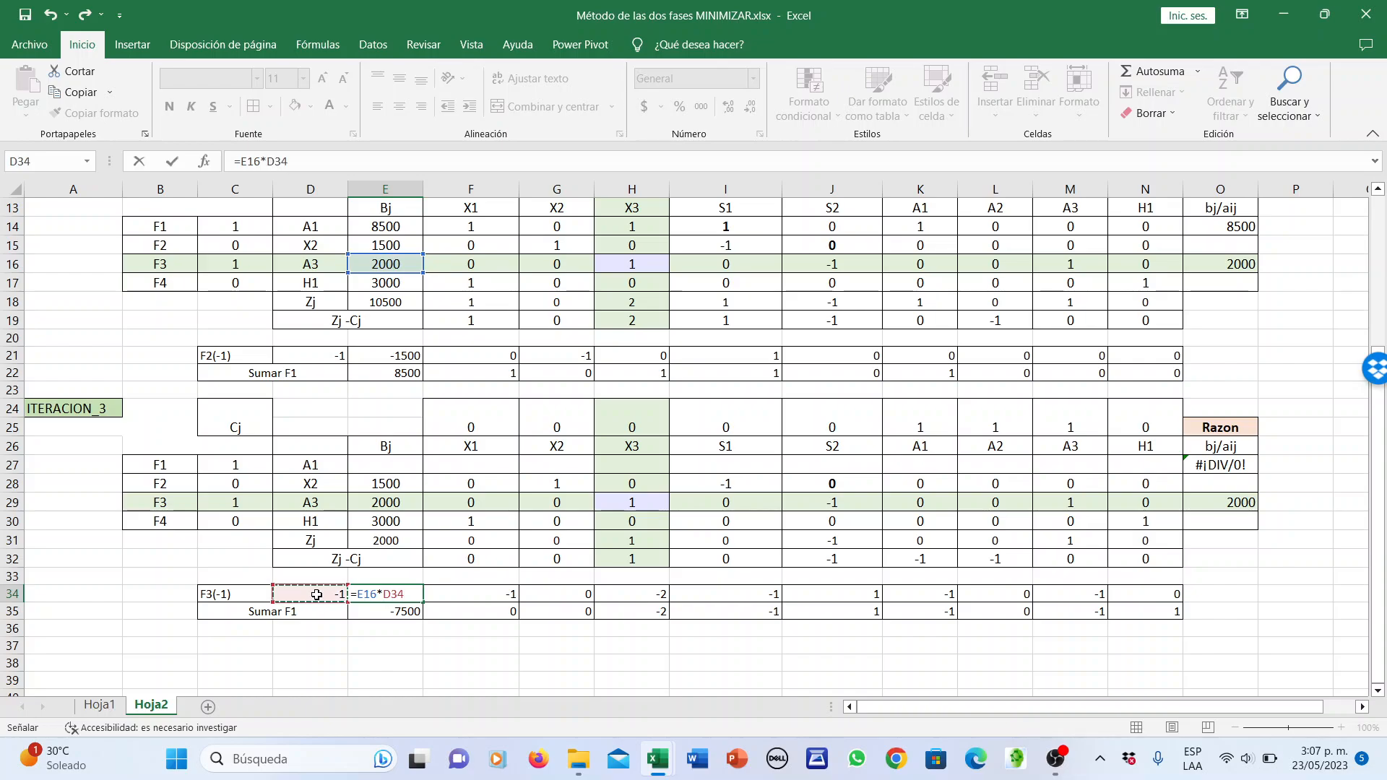
pyautogui.press('Return')
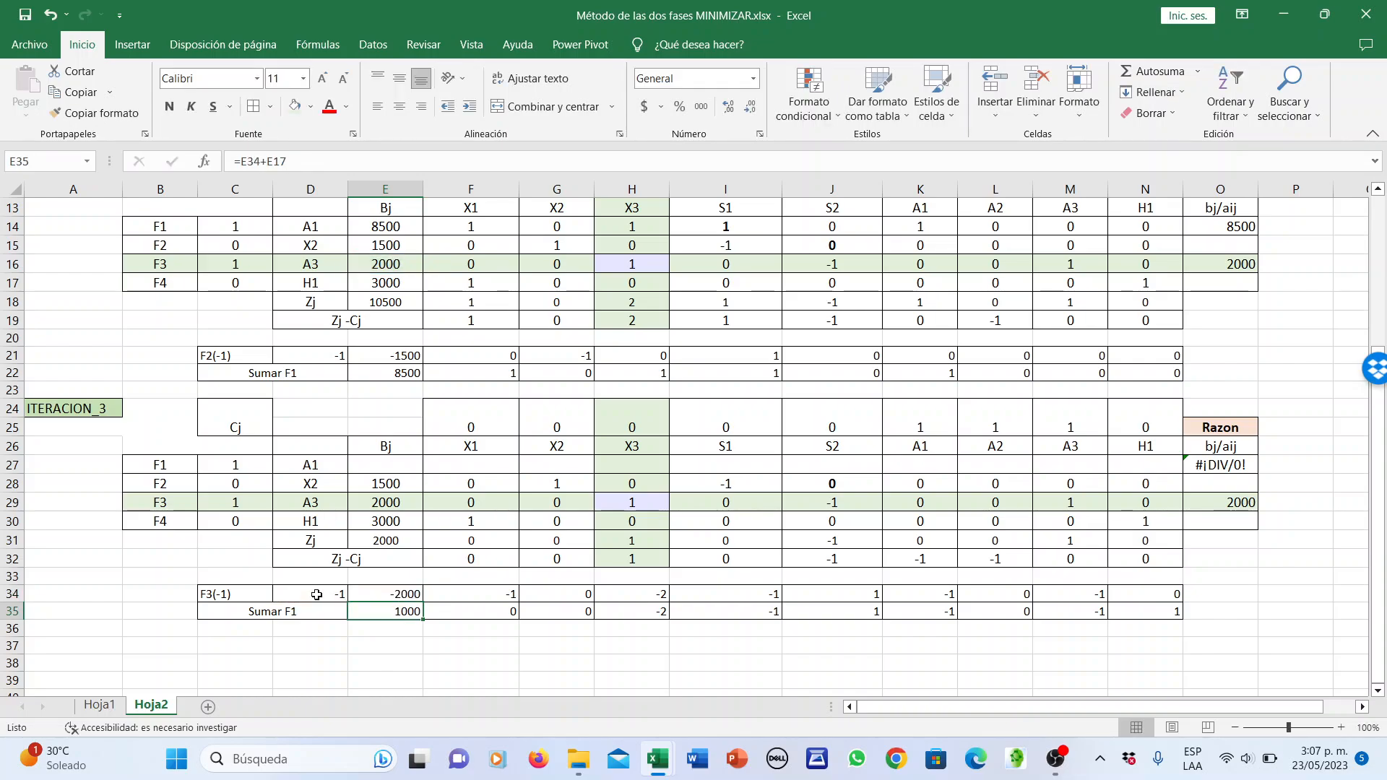
pyautogui.click(415, 595)
pyautogui.moveTo(423, 603); pyautogui.dragTo(1167, 593)
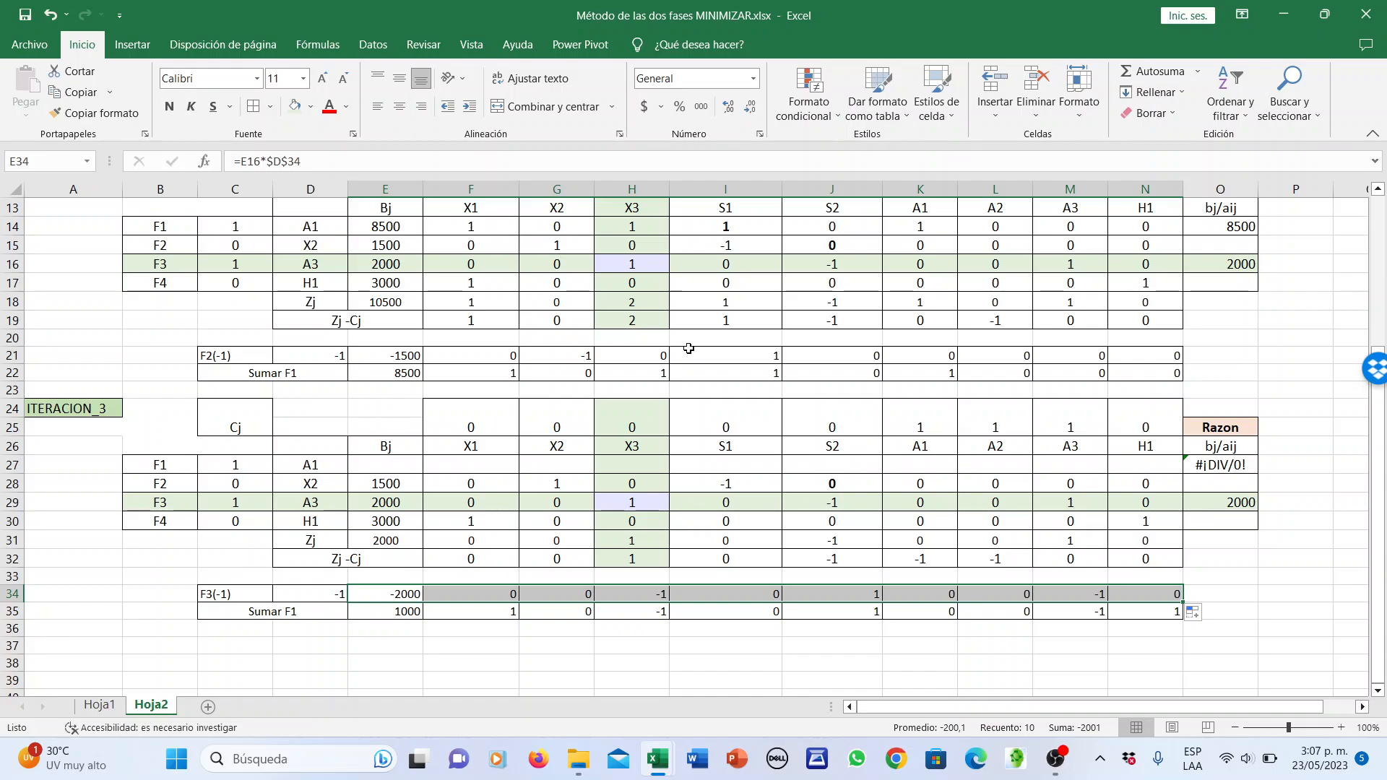
# Enter =E34+E14 in E35 to add the previous F1 row, and fill the formula across to N35
pyautogui.click(648, 226)
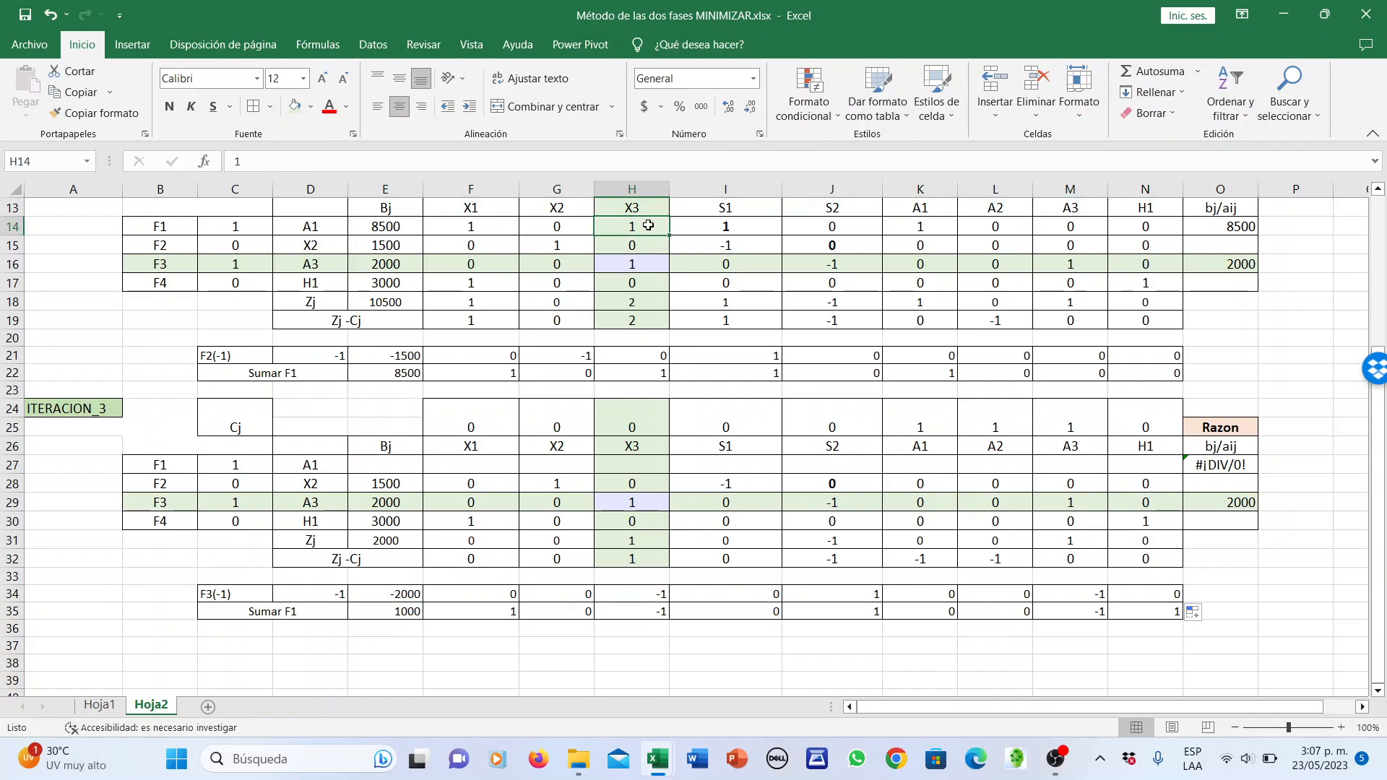
pyautogui.click(406, 614)
pyautogui.write('=')
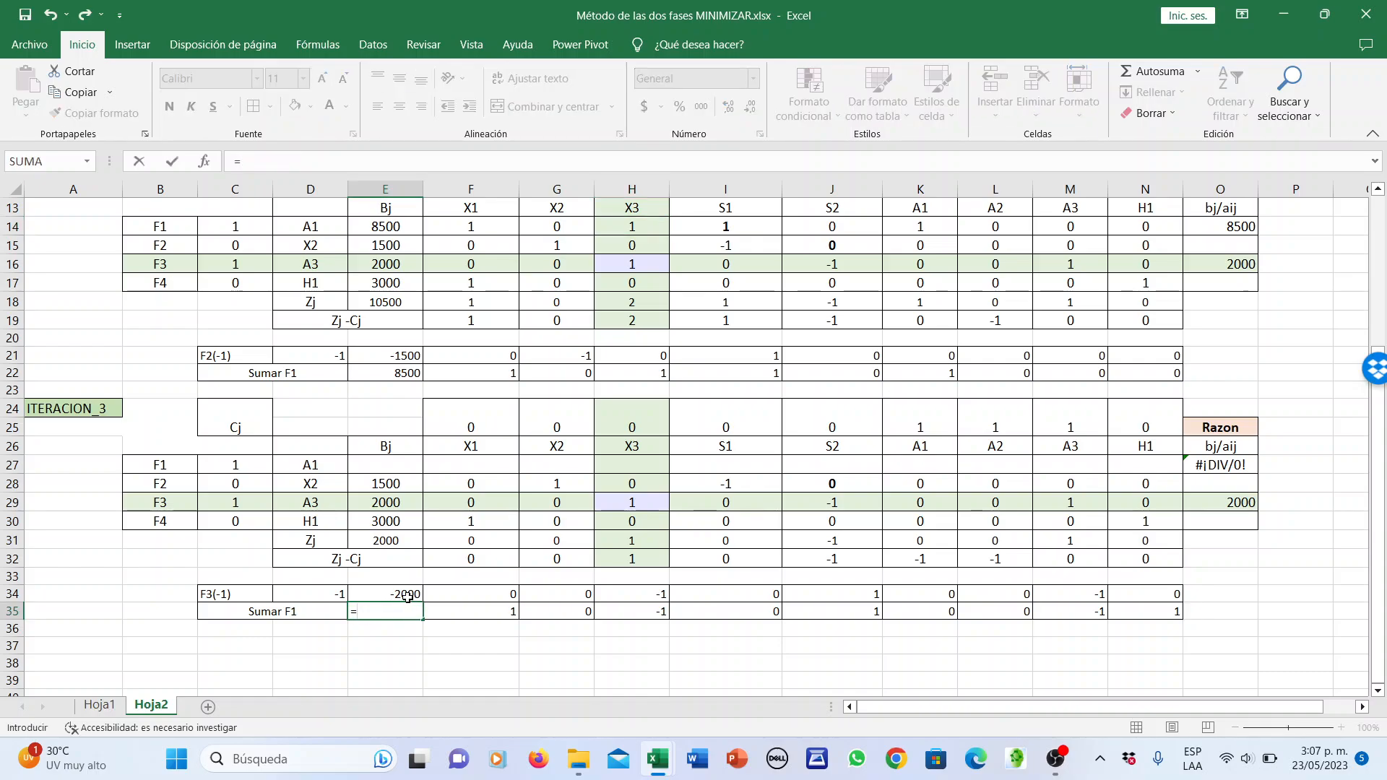
pyautogui.click(409, 596)
pyautogui.write('+')
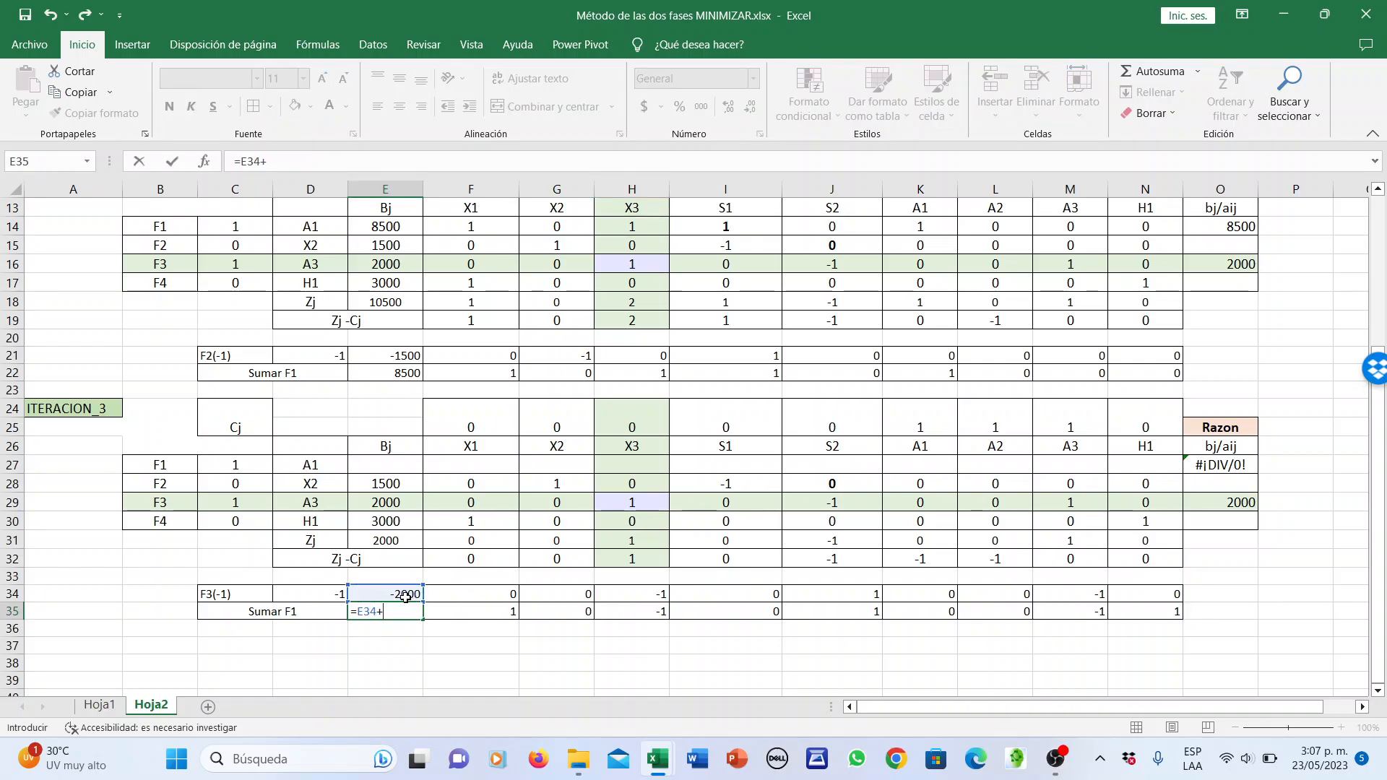
pyautogui.click(380, 229)
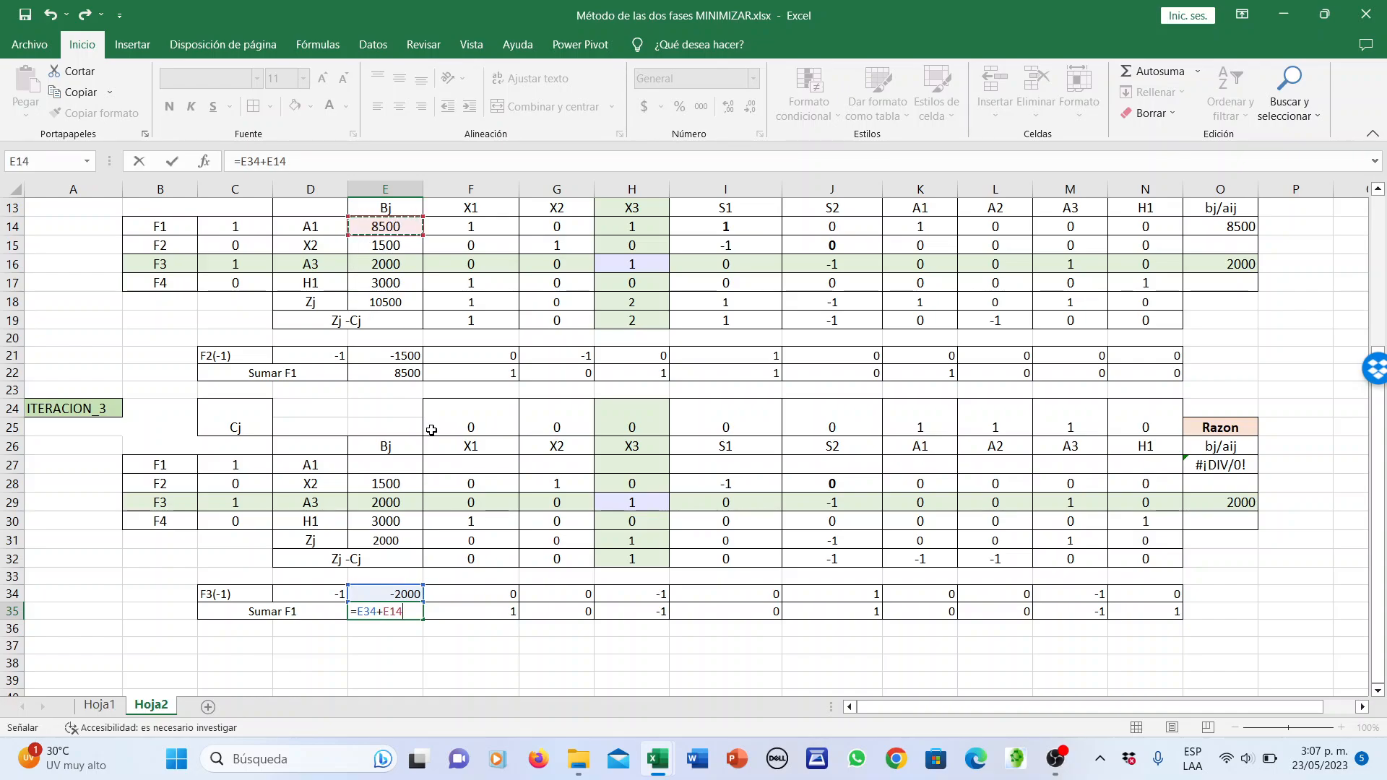
pyautogui.press('Return')
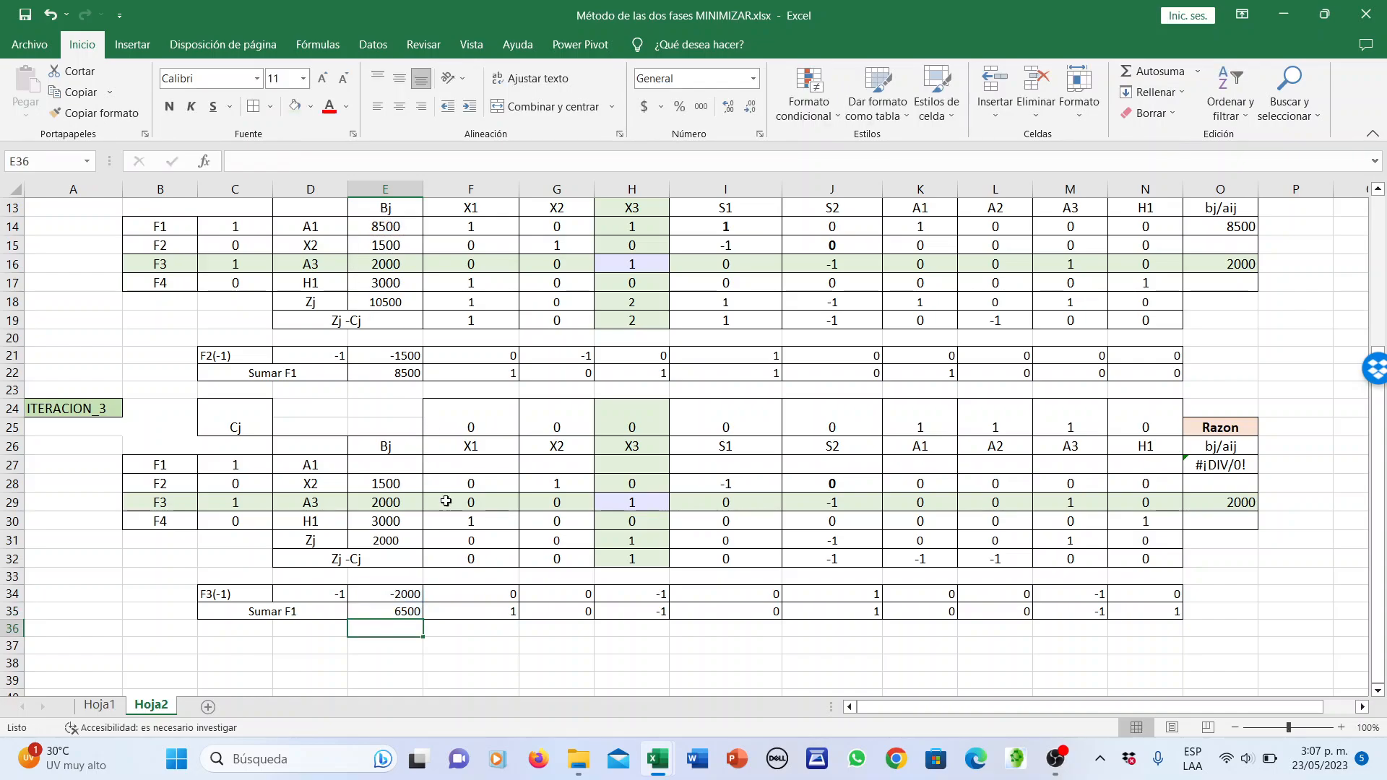
pyautogui.click(403, 611)
pyautogui.moveTo(422, 620); pyautogui.dragTo(1156, 639)
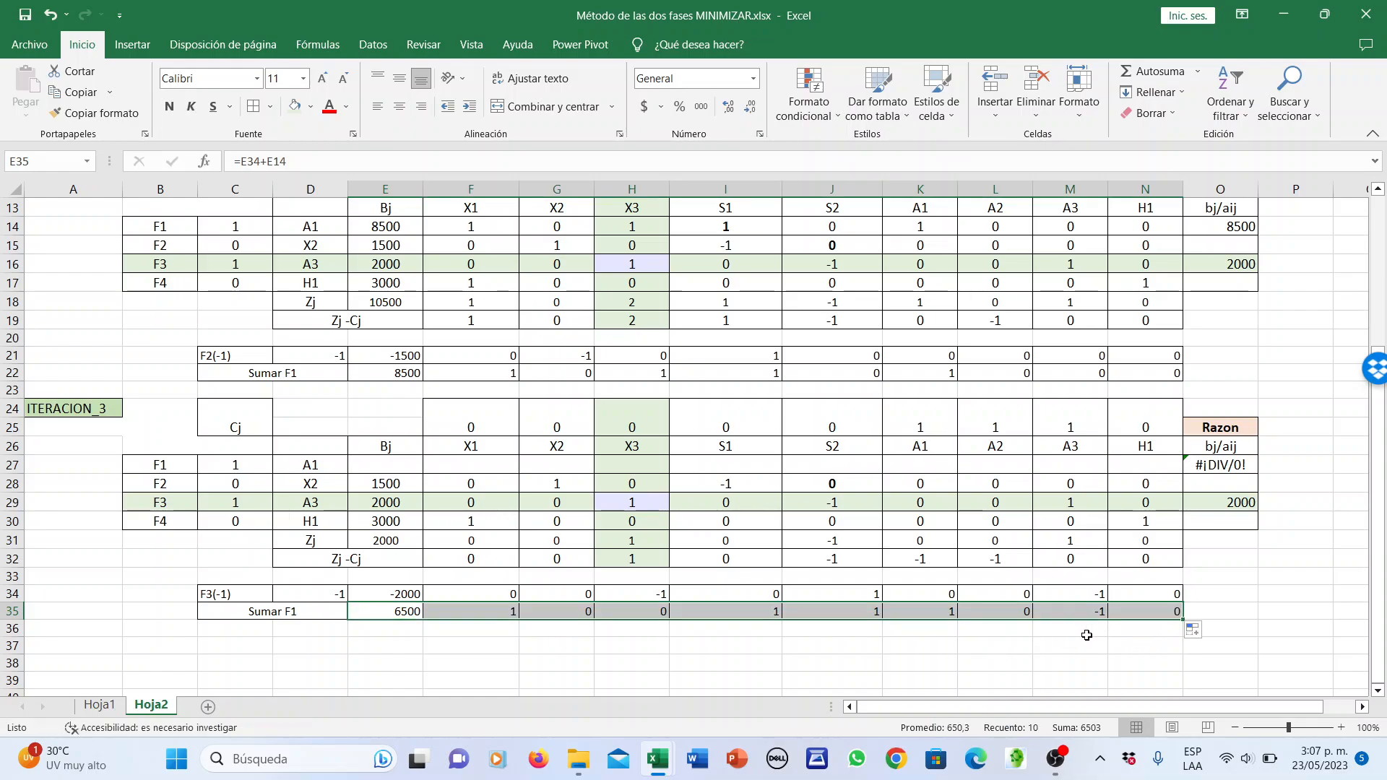
# Copy the Sumar F1 results E35:N35 and paste them as values into row F1 of ITERACION_3, starting at E27
pyautogui.hotkey('ctrl', 'c')
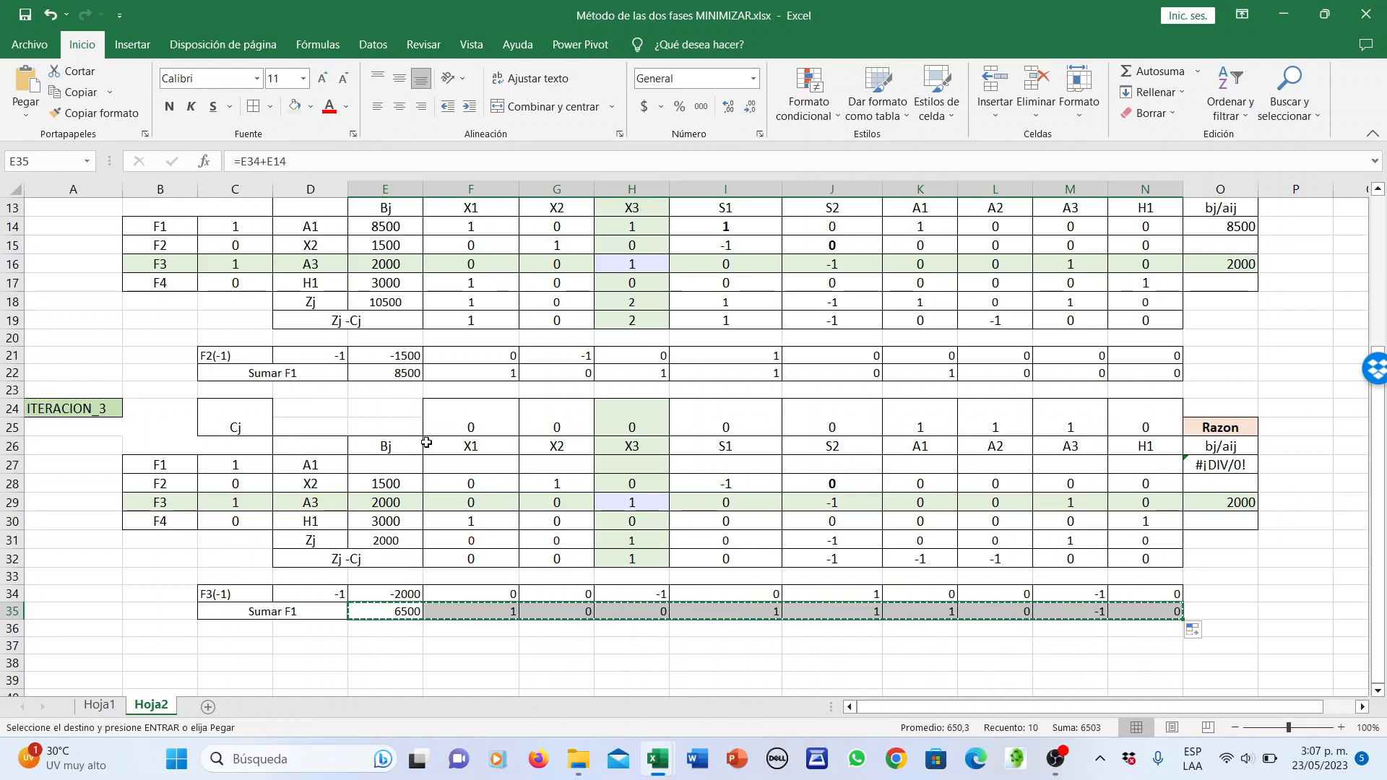
pyautogui.click(399, 468)
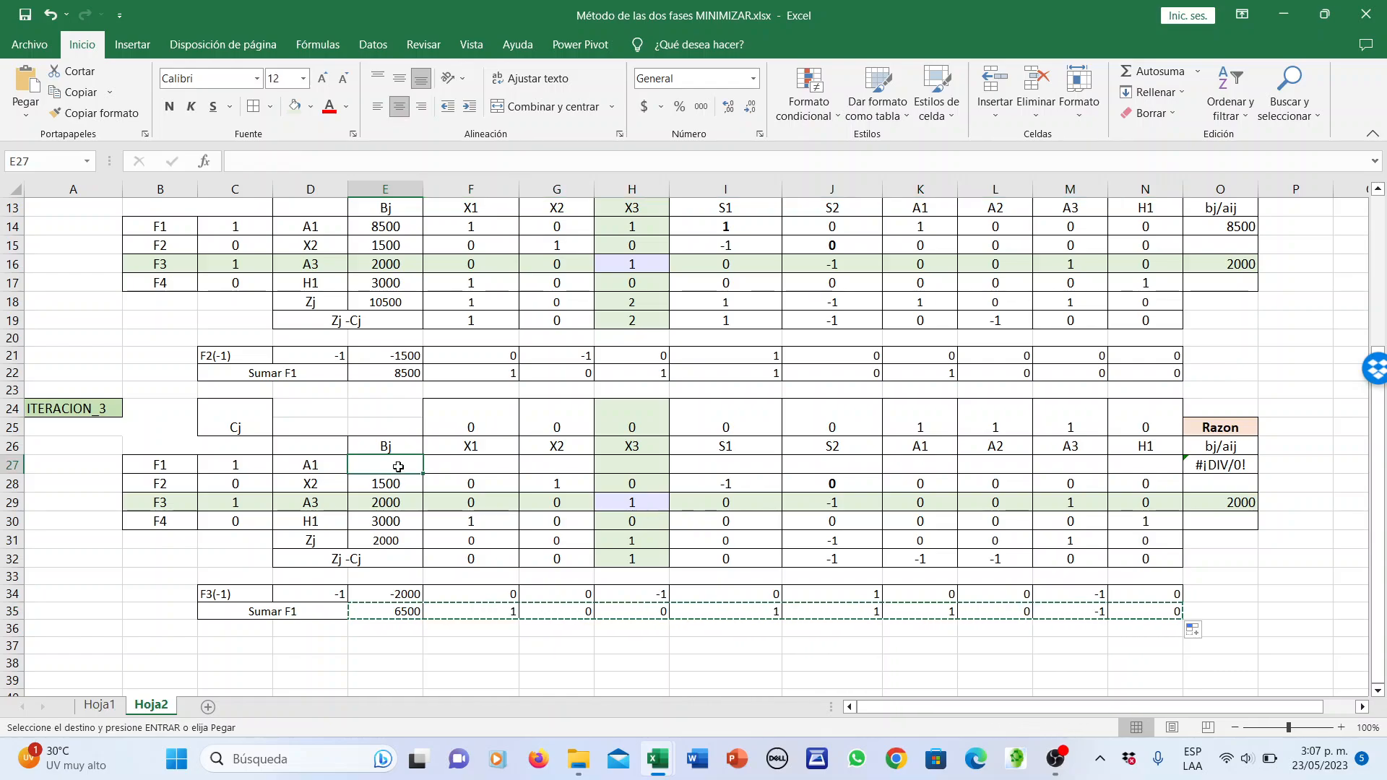
pyautogui.rightClick(401, 469)
pyautogui.click(465, 134)
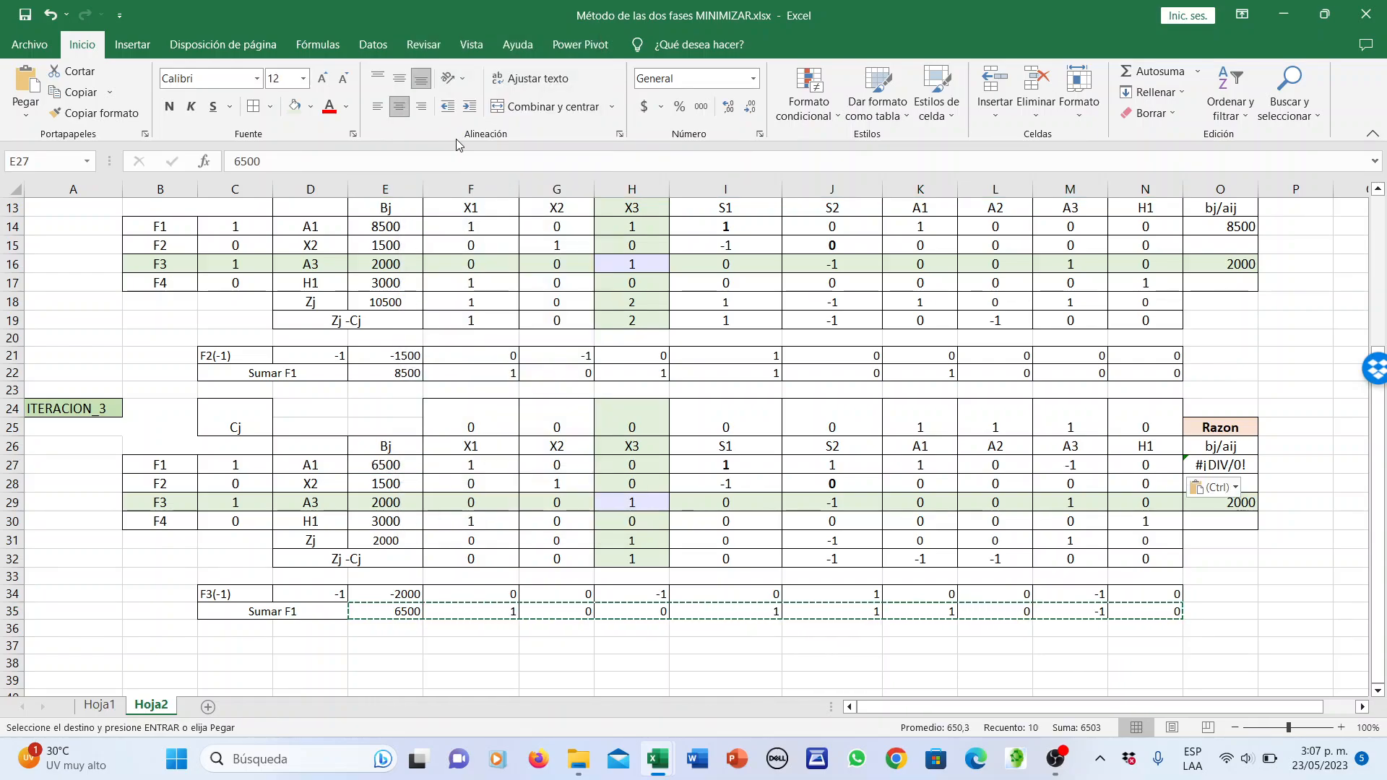
pyautogui.click(591, 666)
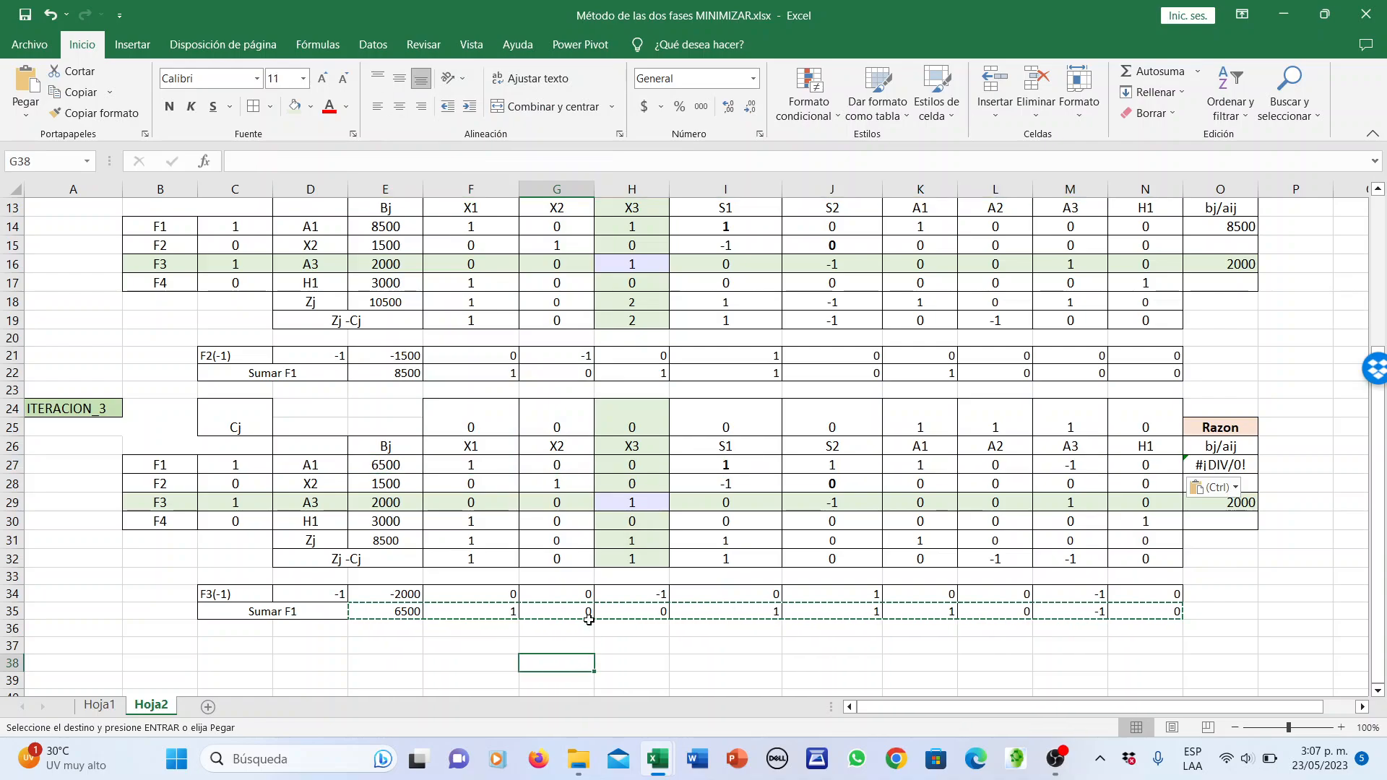
# Update row F3 of ITERACION_3 for the entering variable: set its coefficient in C29 to 0 and its basic variable in D29 to X3
pyautogui.scroll(1, 433, 419)
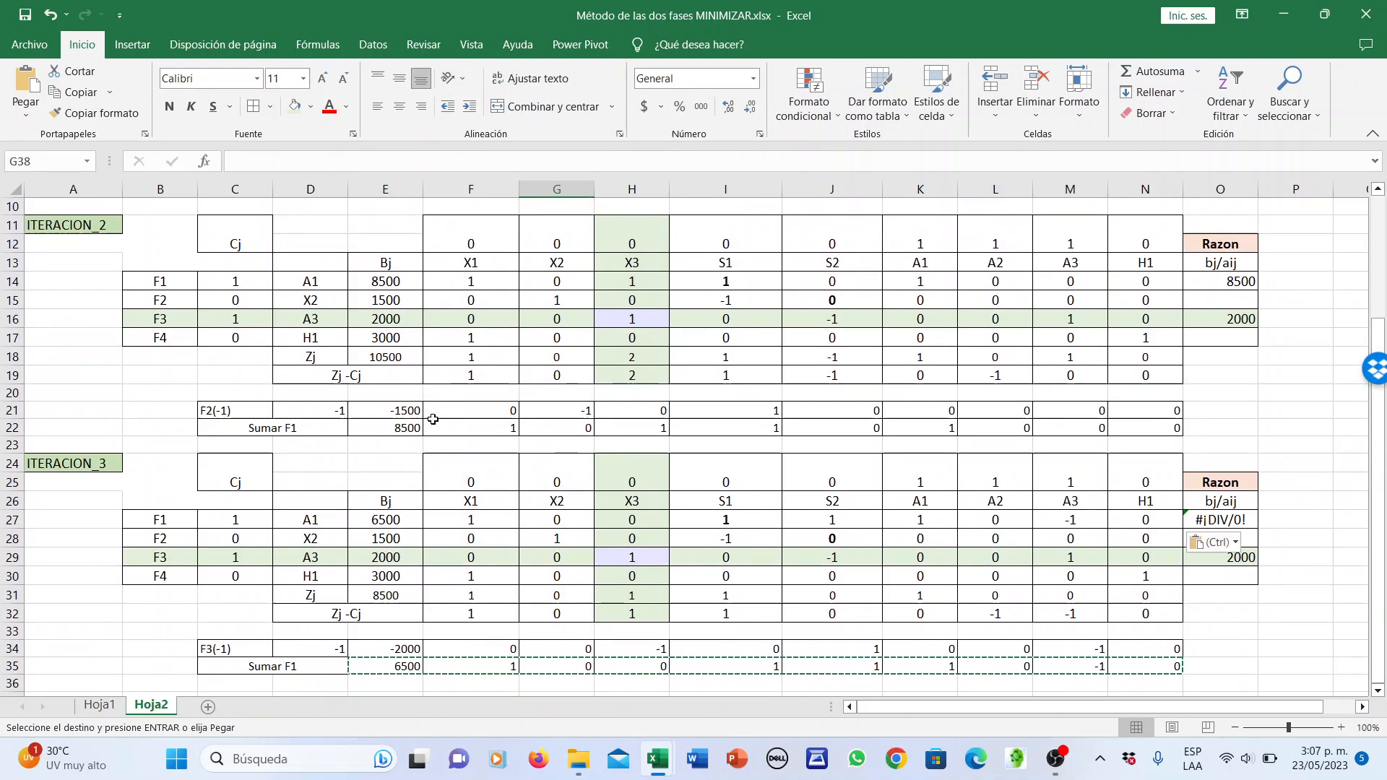
pyautogui.click(631, 264)
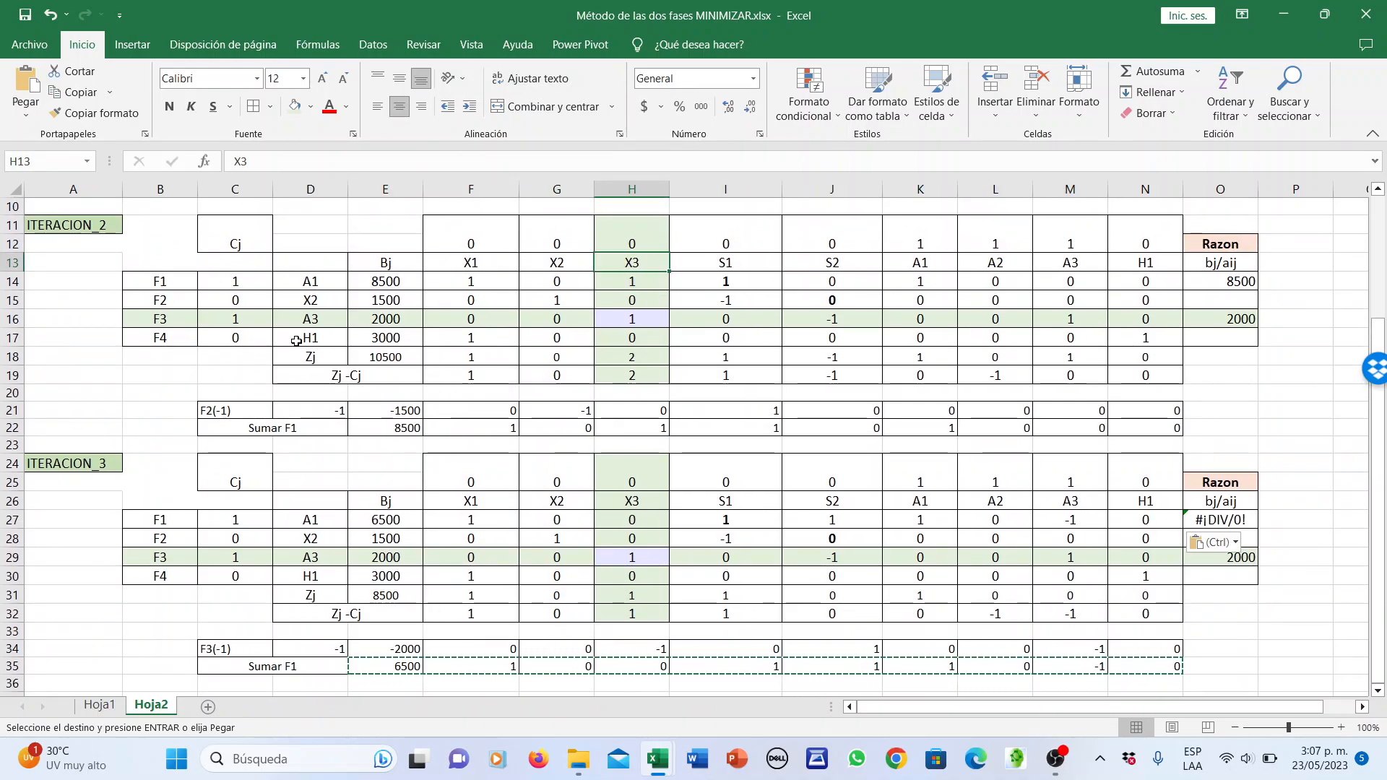
pyautogui.click(181, 324)
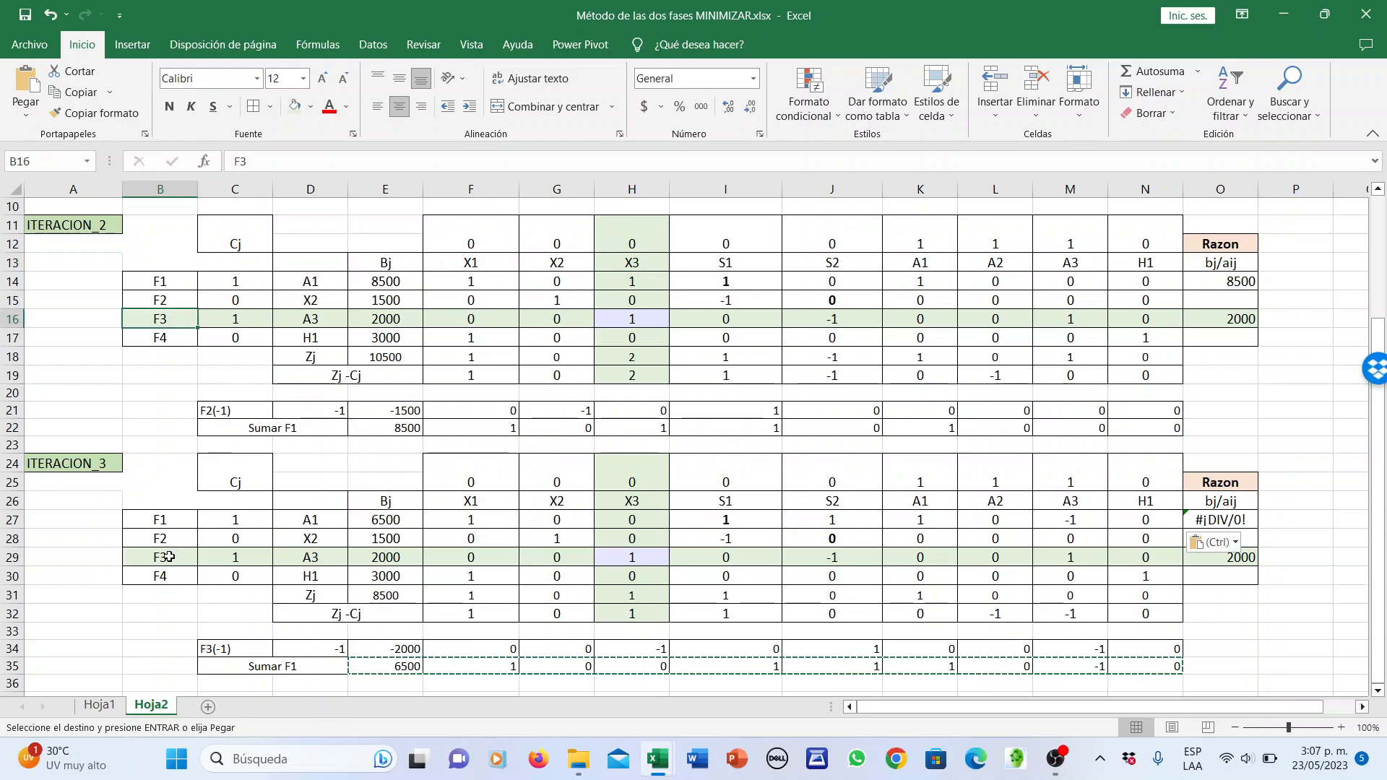
pyautogui.click(234, 563)
pyautogui.write('0')
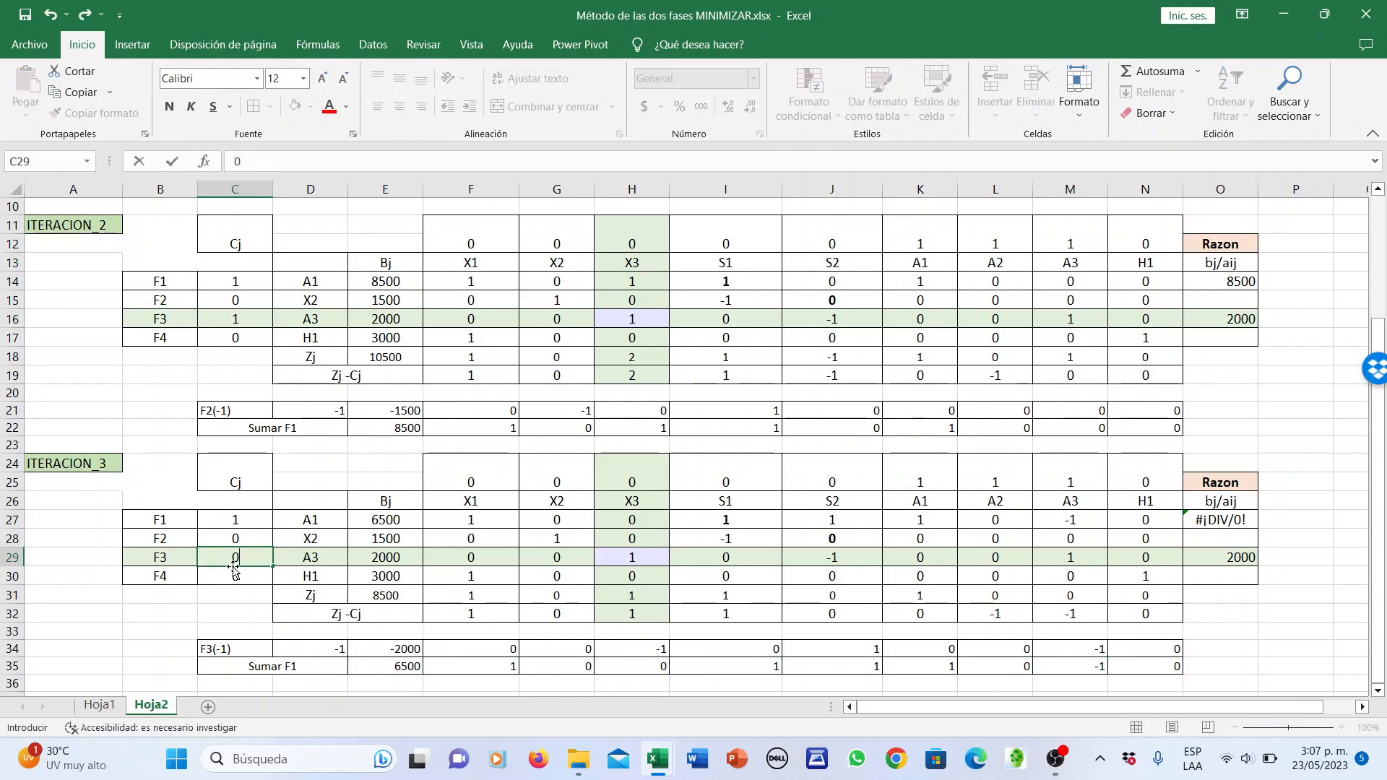
pyautogui.click(312, 555)
pyautogui.write('x2')
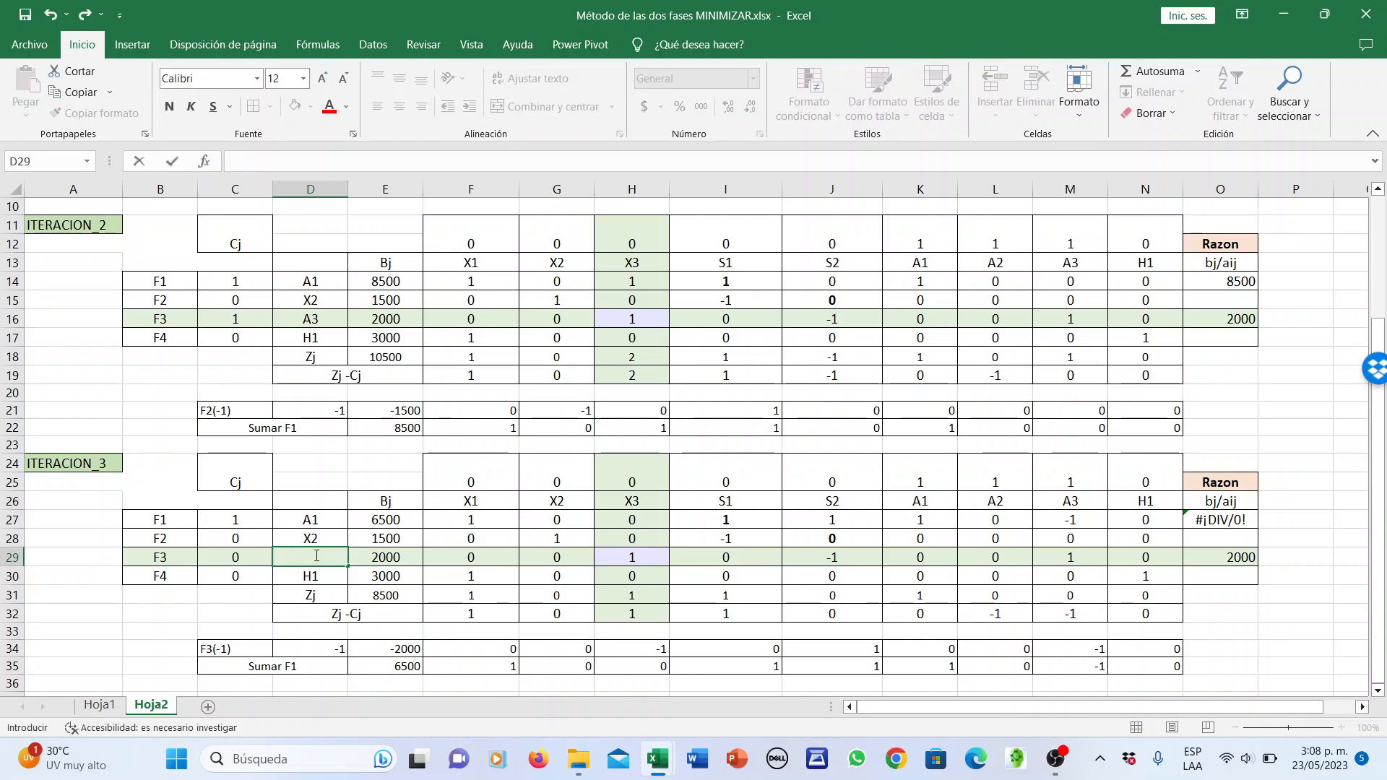
pyautogui.write('X3')
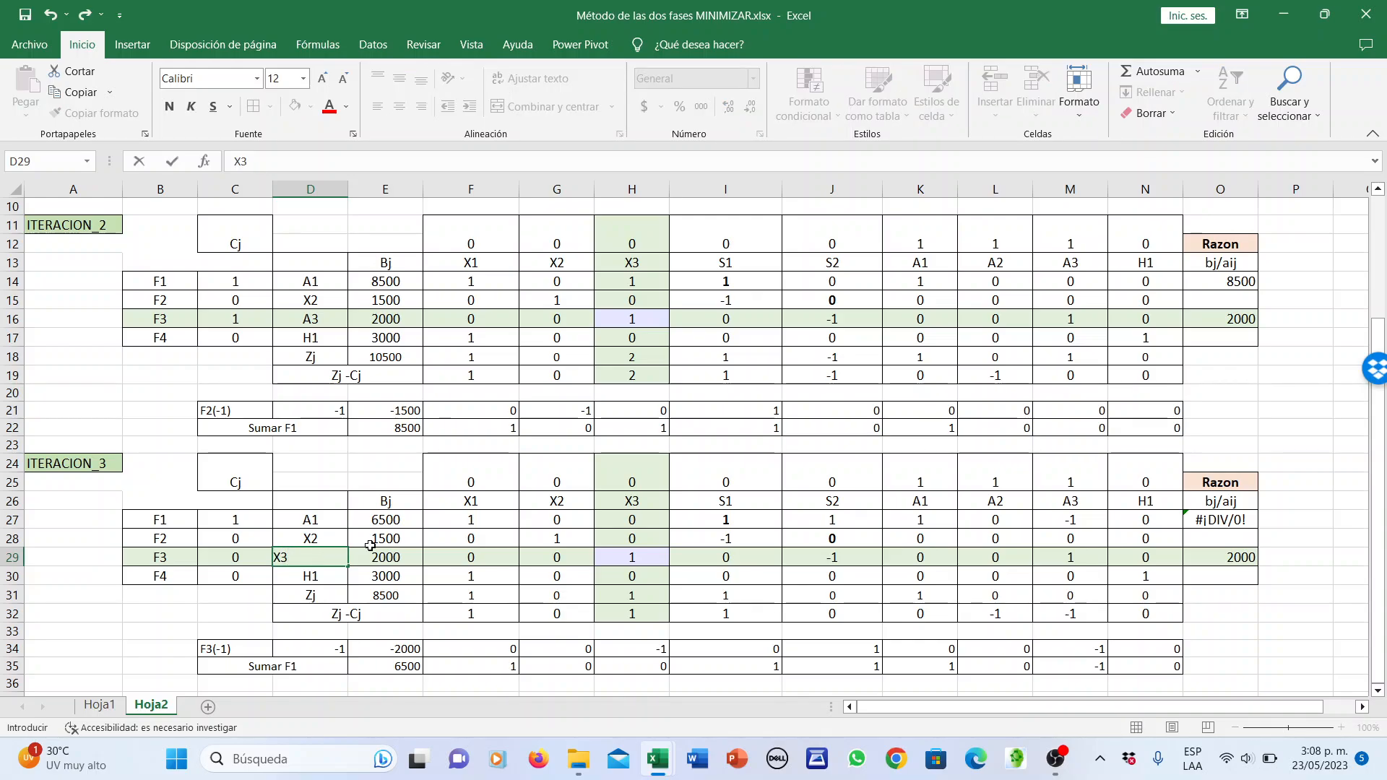
# Change the Zj formula in E31 to =SUMAPRODUCTO($C$27:$C$30;E27:E30) and fill it across to N31
pyautogui.doubleClick(401, 596)
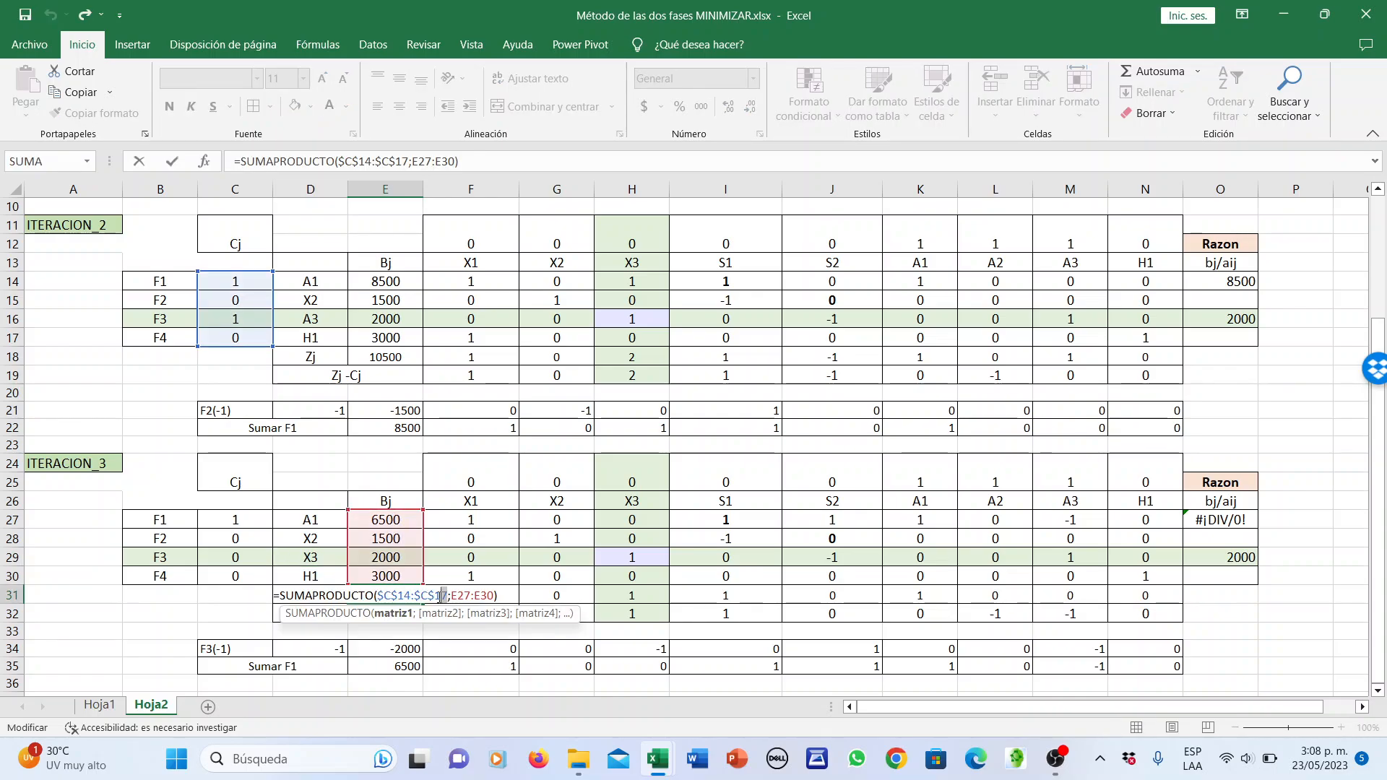
pyautogui.moveTo(442, 596); pyautogui.dragTo(384, 599)
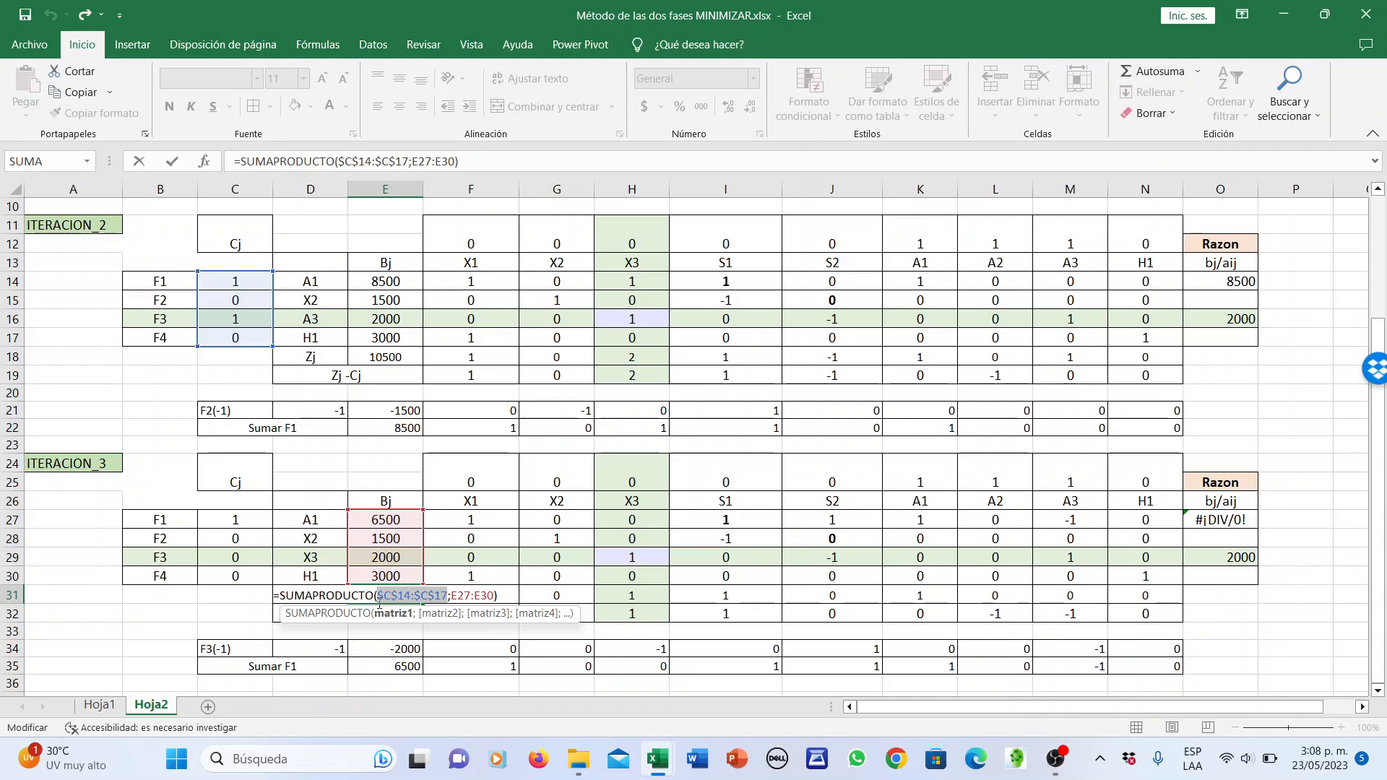
pyautogui.press('BackSpace')
pyautogui.moveTo(256, 512); pyautogui.dragTo(235, 576)
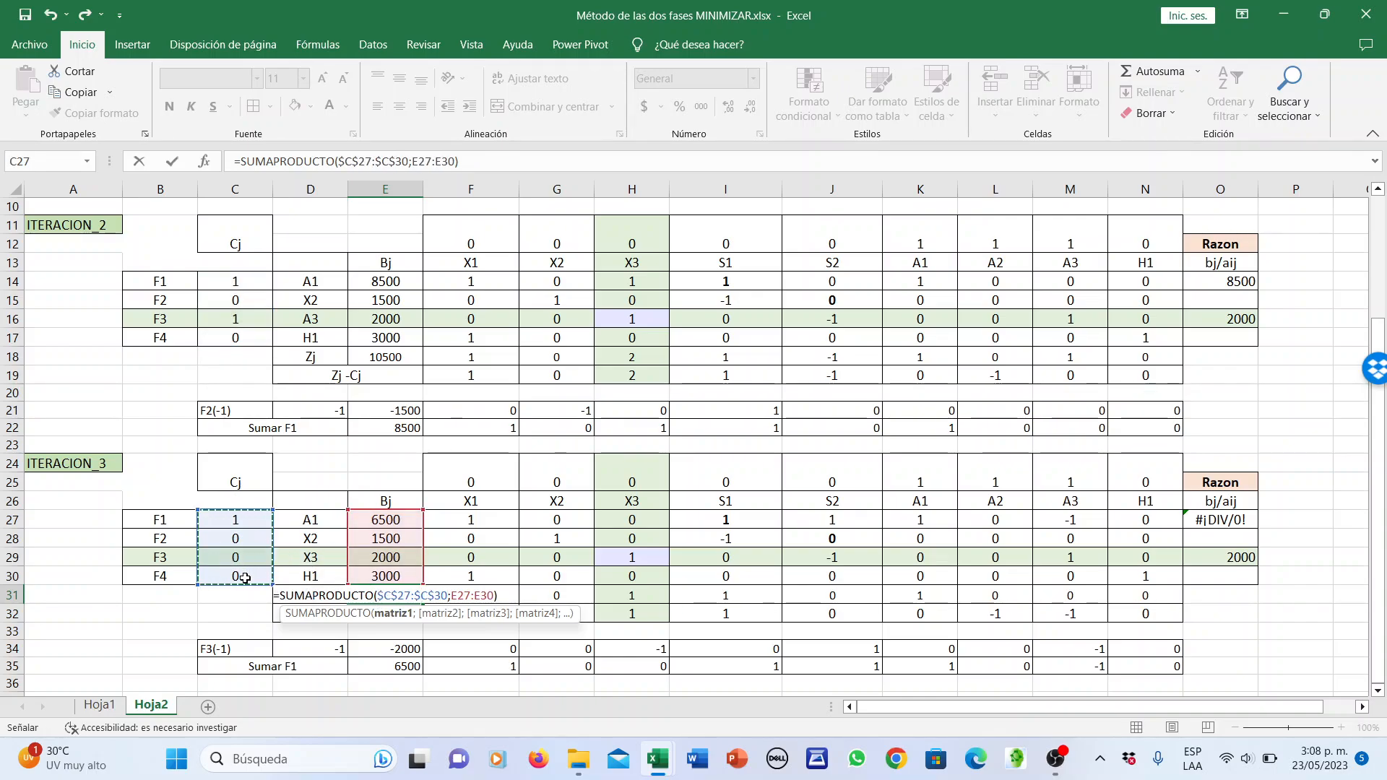
pyautogui.press('Return')
pyautogui.click(404, 595)
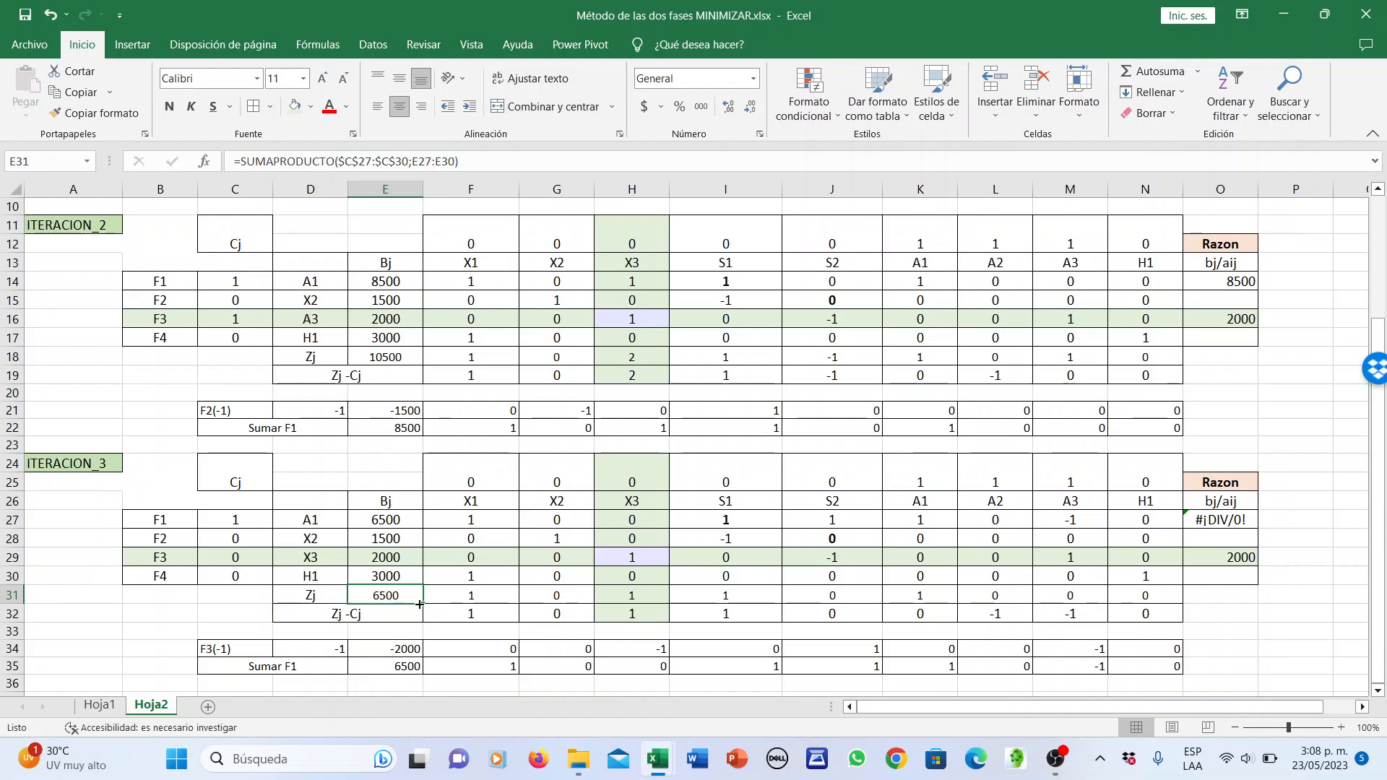
pyautogui.moveTo(420, 604); pyautogui.dragTo(1126, 598)
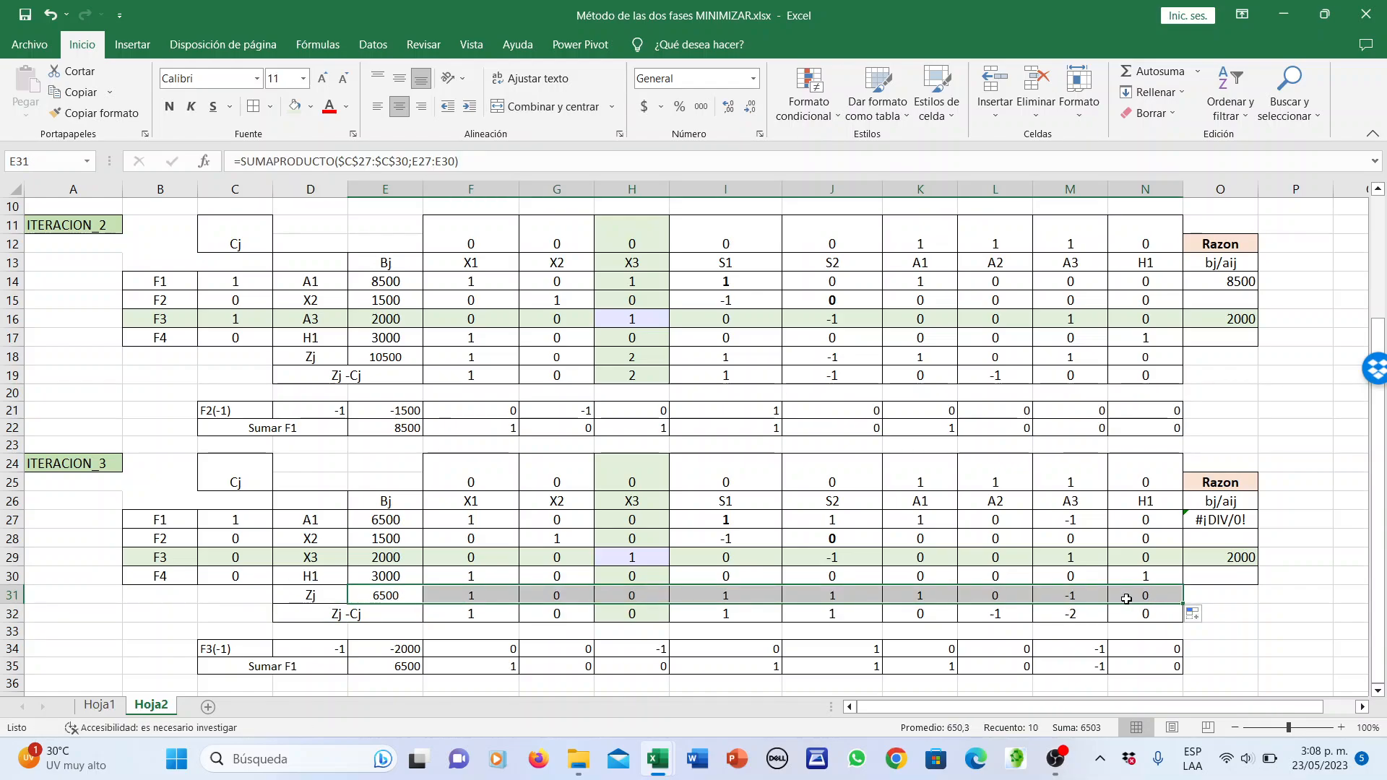
# Mark X1 as the ITERACION_3 pivot column by shading F24:F32 light green, and remove the fill from the X3 column H24:H32
pyautogui.scroll(-2, 1119, 609)
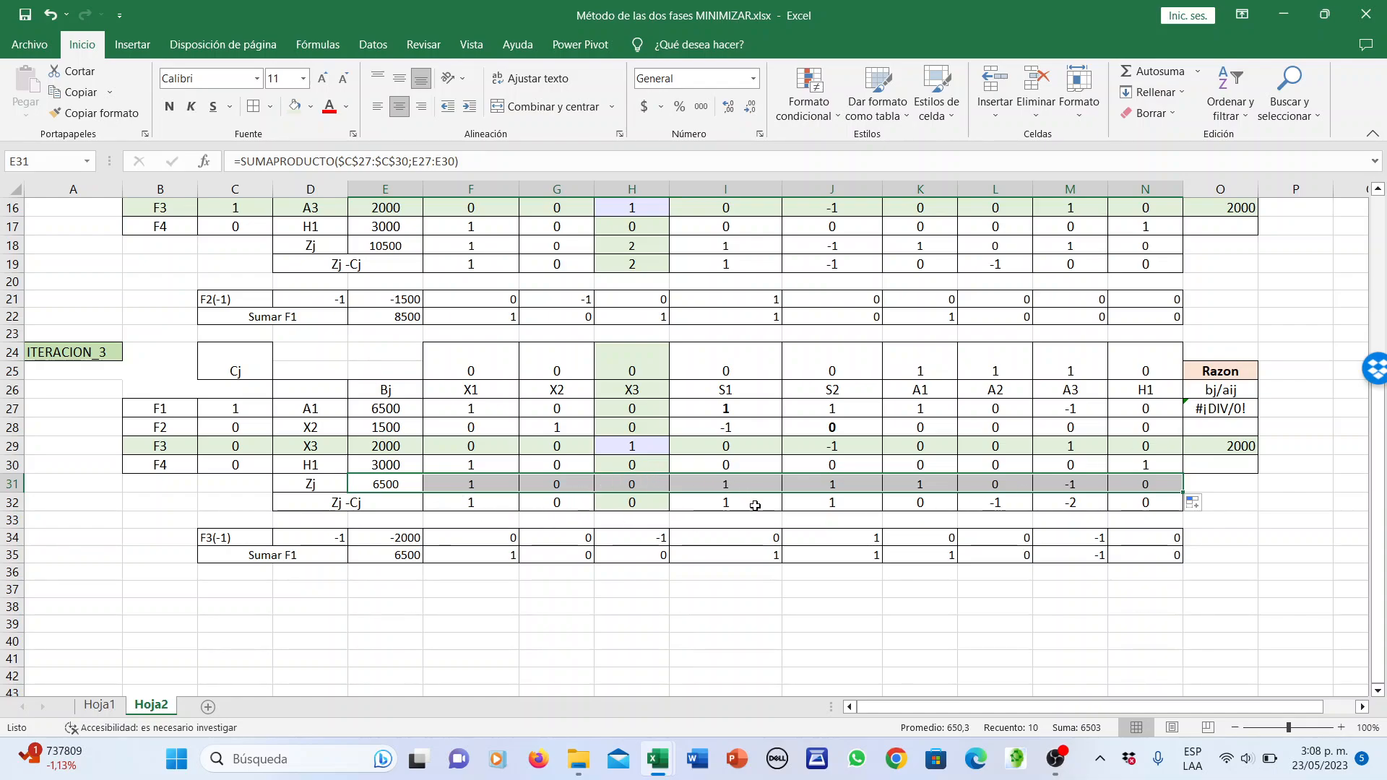
pyautogui.click(486, 502)
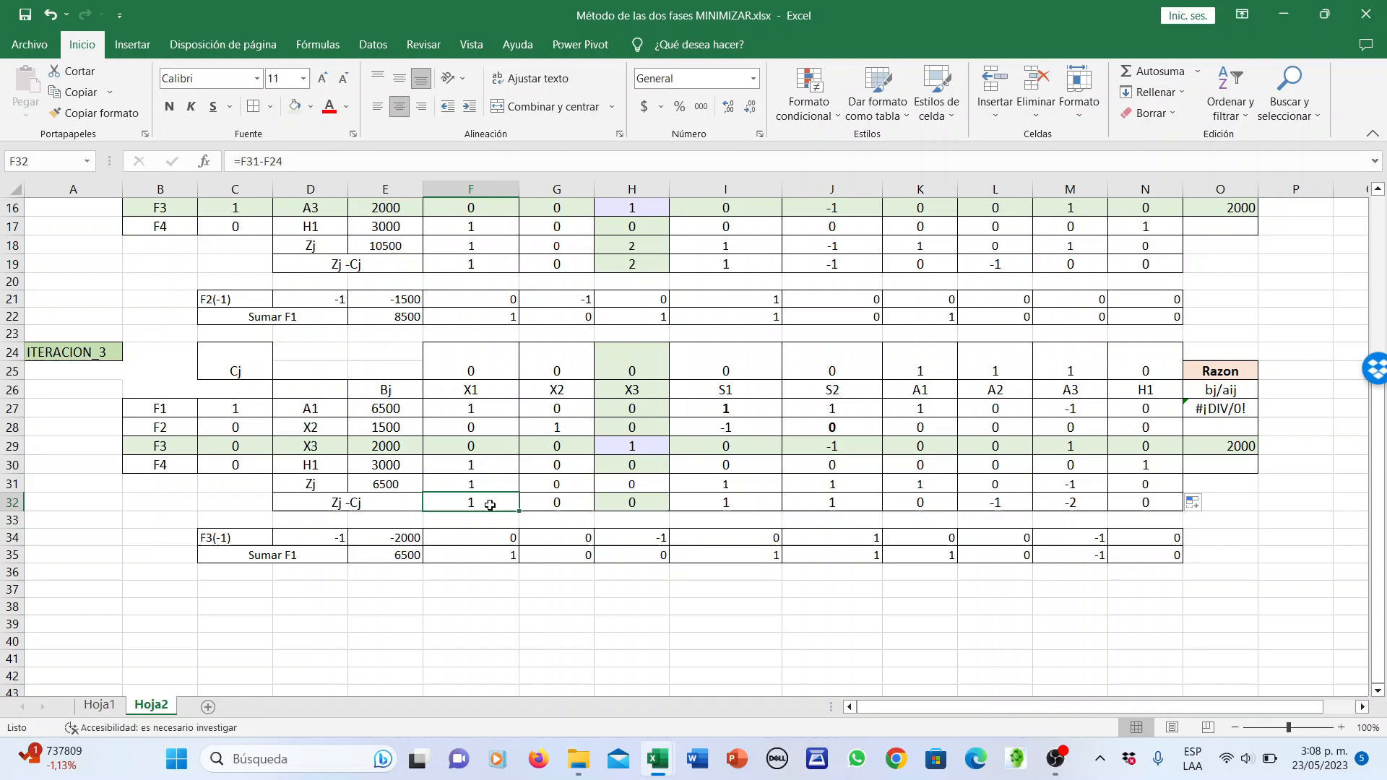
pyautogui.click(749, 506)
pyautogui.click(832, 502)
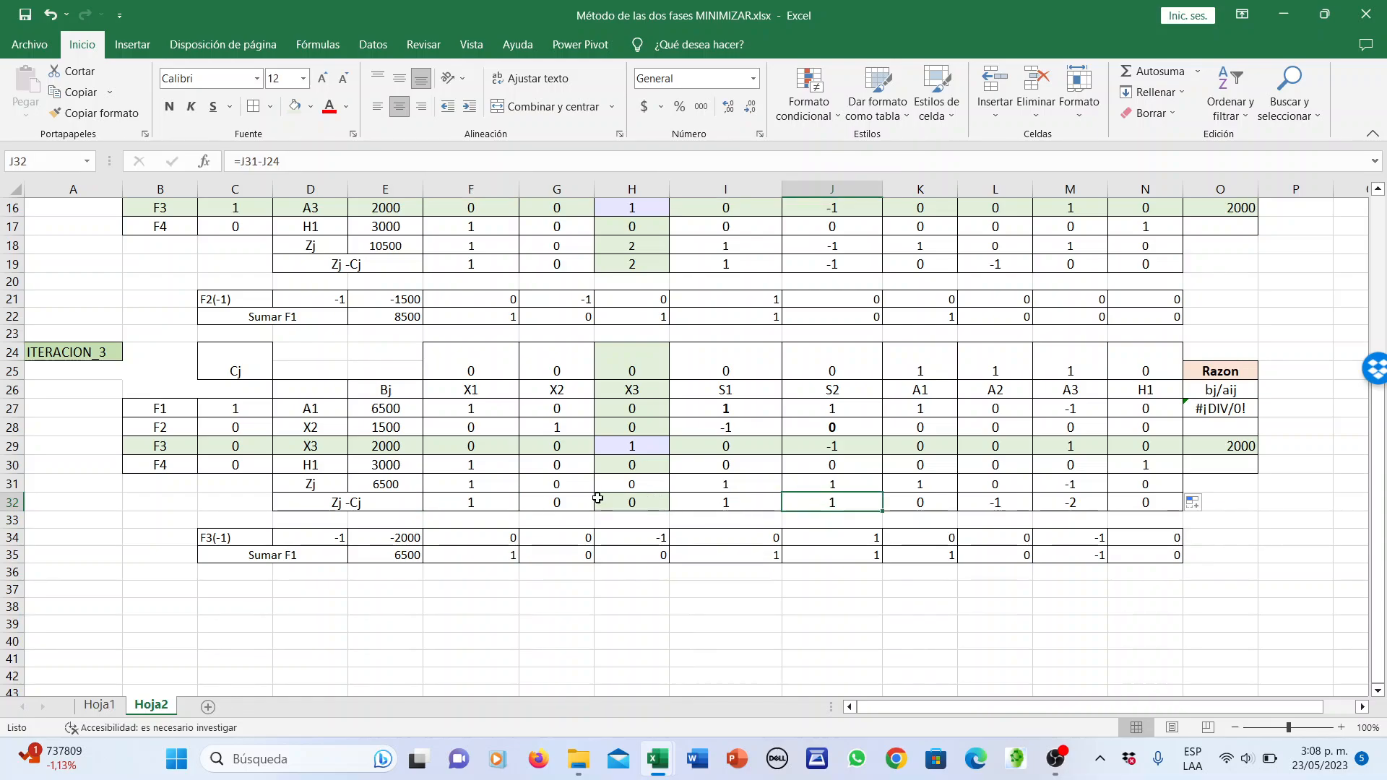
pyautogui.moveTo(484, 501); pyautogui.dragTo(478, 352)
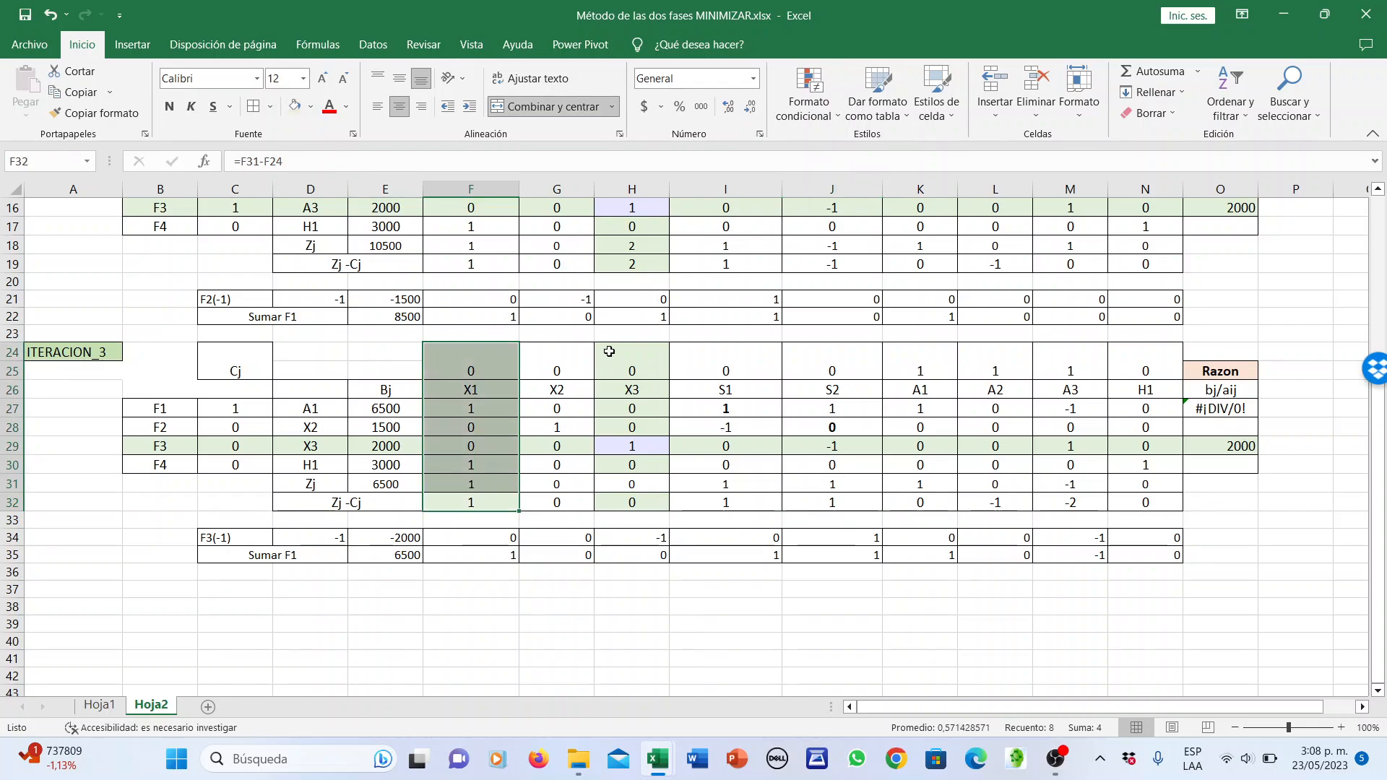
pyautogui.moveTo(609, 352); pyautogui.dragTo(632, 504)
pyautogui.click(311, 105)
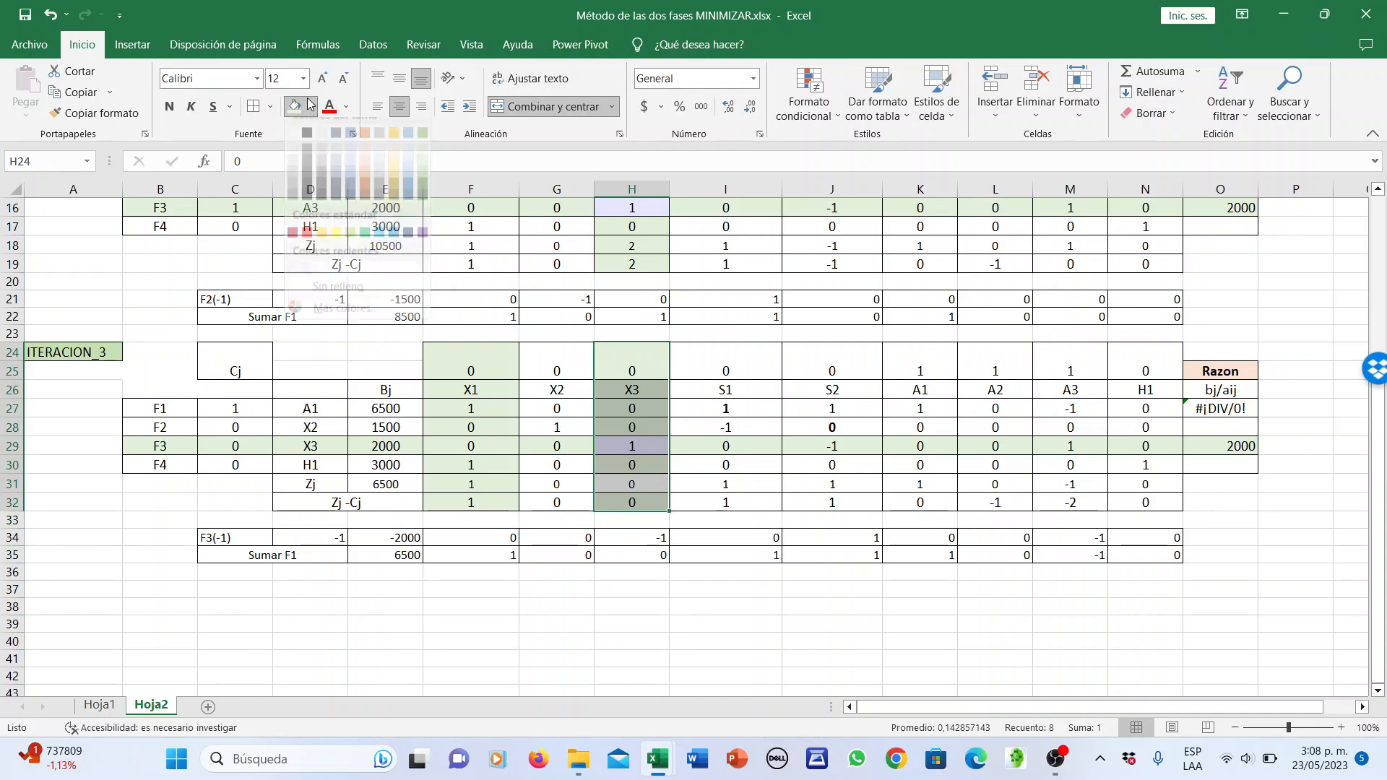
pyautogui.click(326, 300)
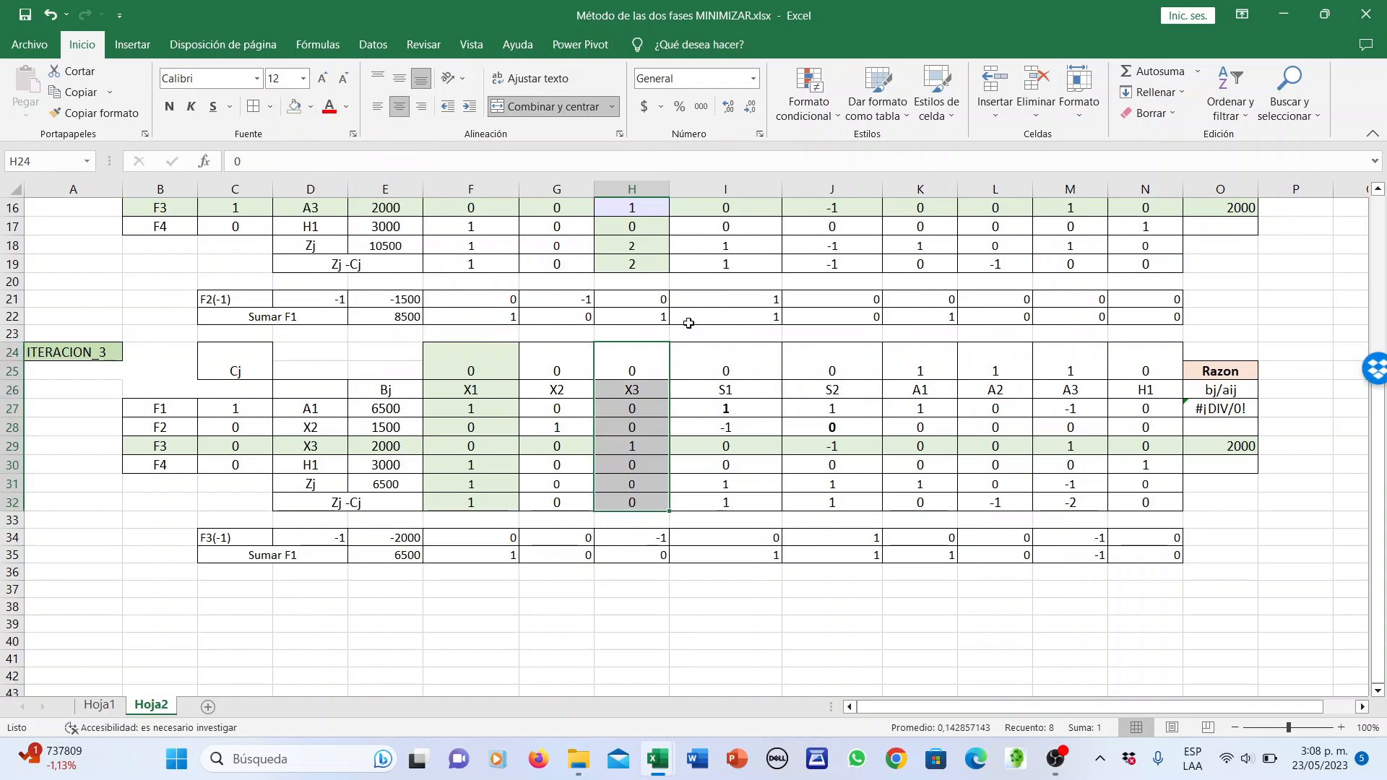
# Enter the ratio formula =E27/F27 in O27 of the Razon column and fill it down to O30
pyautogui.click(1234, 410)
pyautogui.write('=')
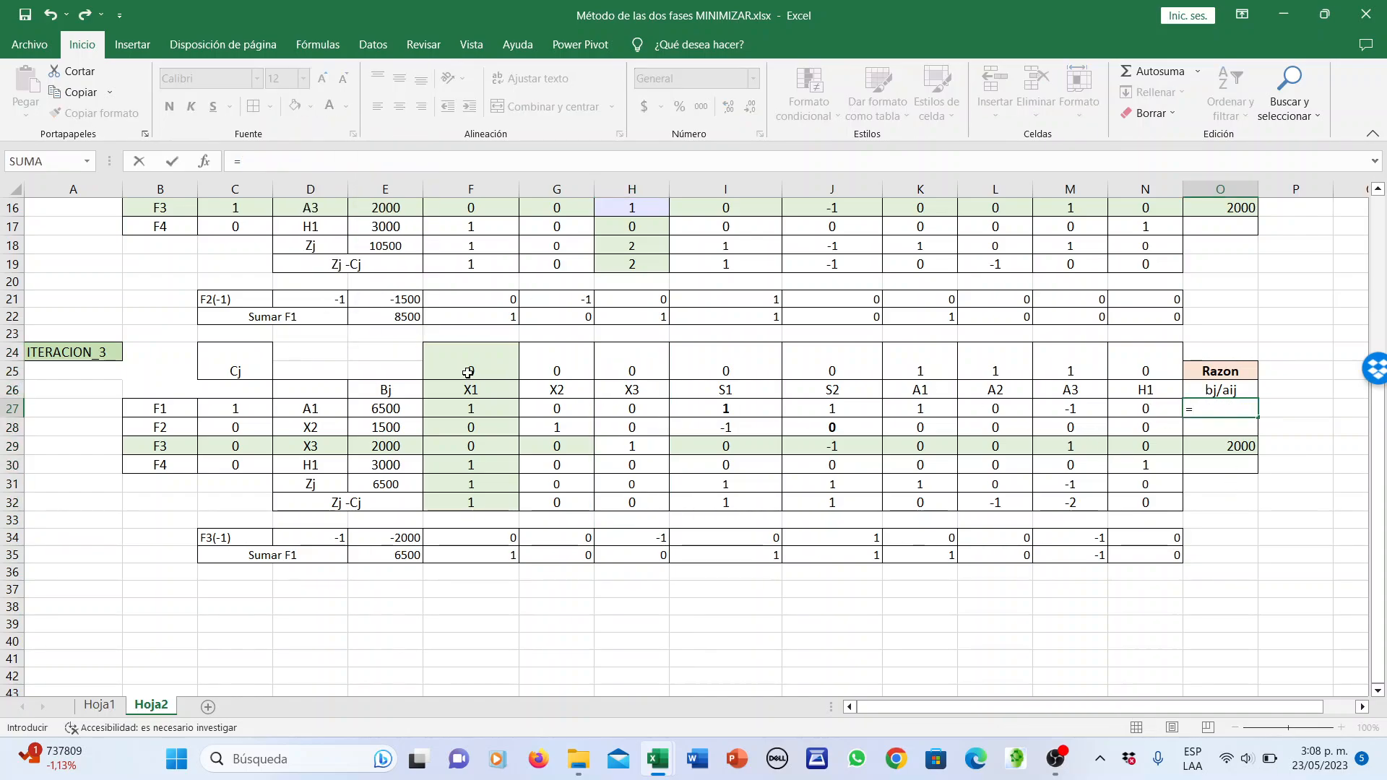
pyautogui.click(391, 410)
pyautogui.write('/')
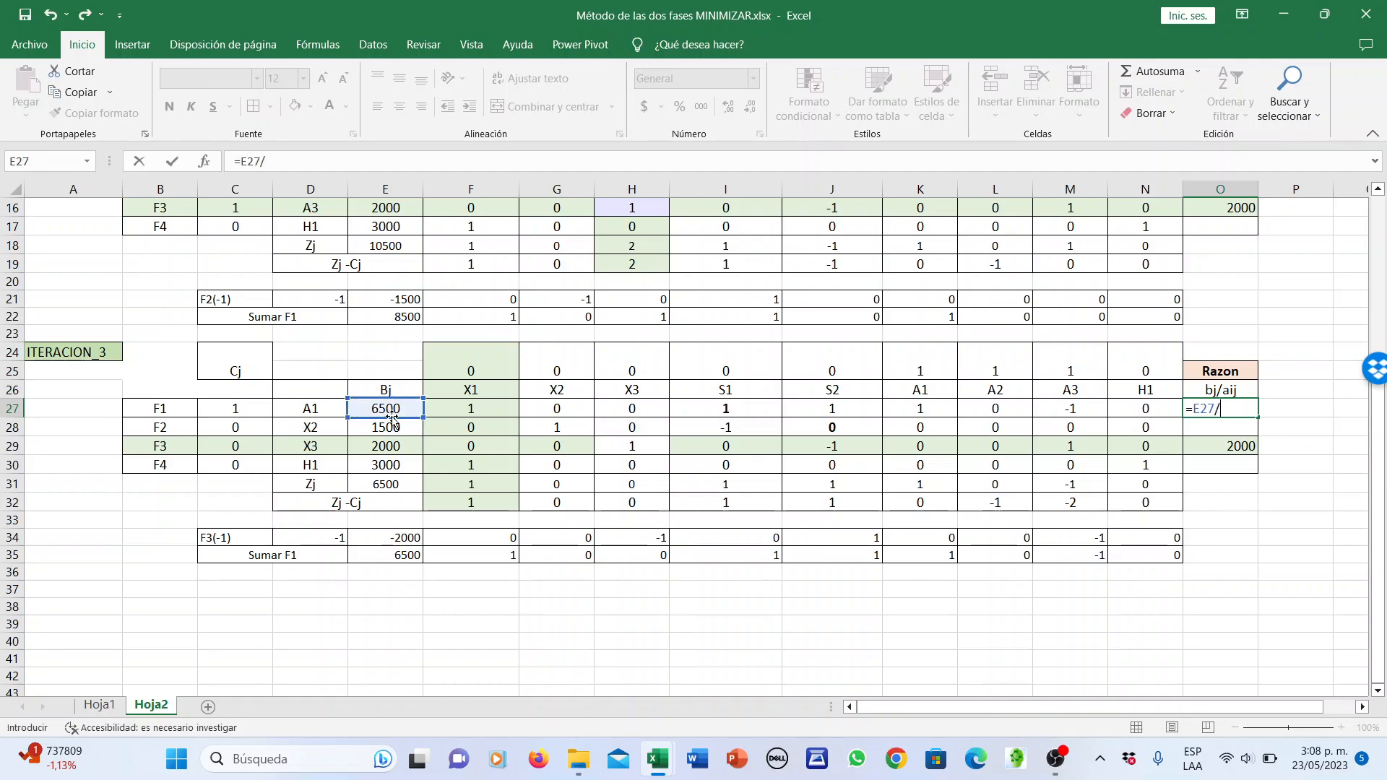
pyautogui.click(471, 410)
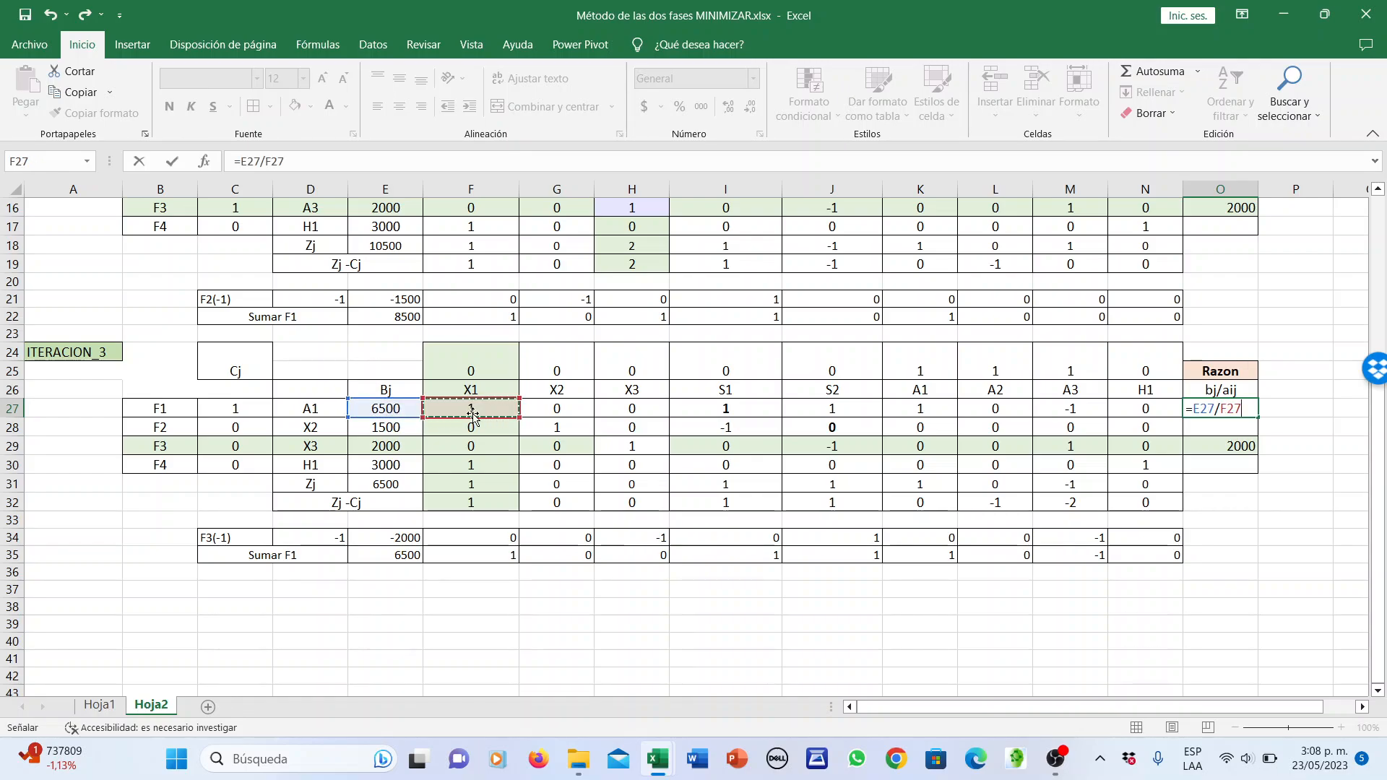
pyautogui.press('Return')
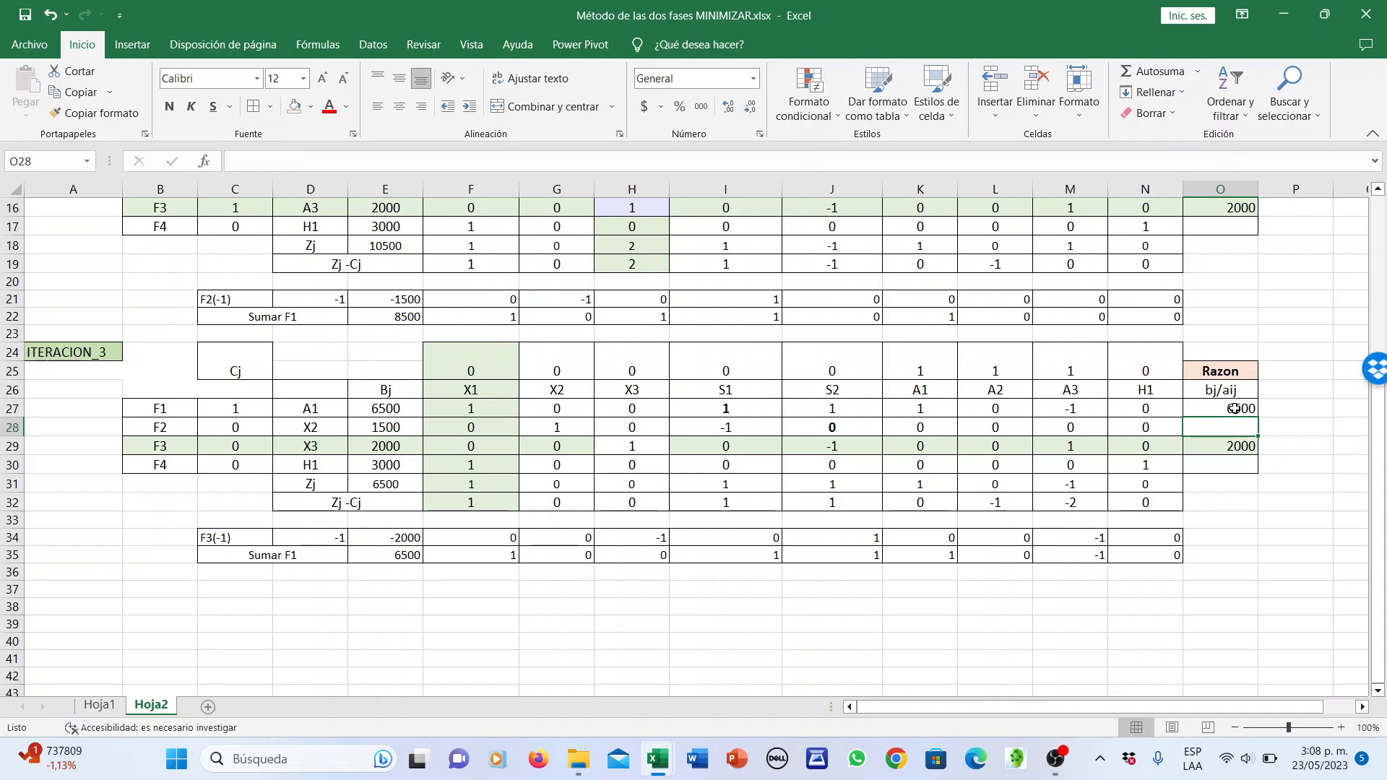
pyautogui.moveTo(1258, 416); pyautogui.dragTo(1243, 467)
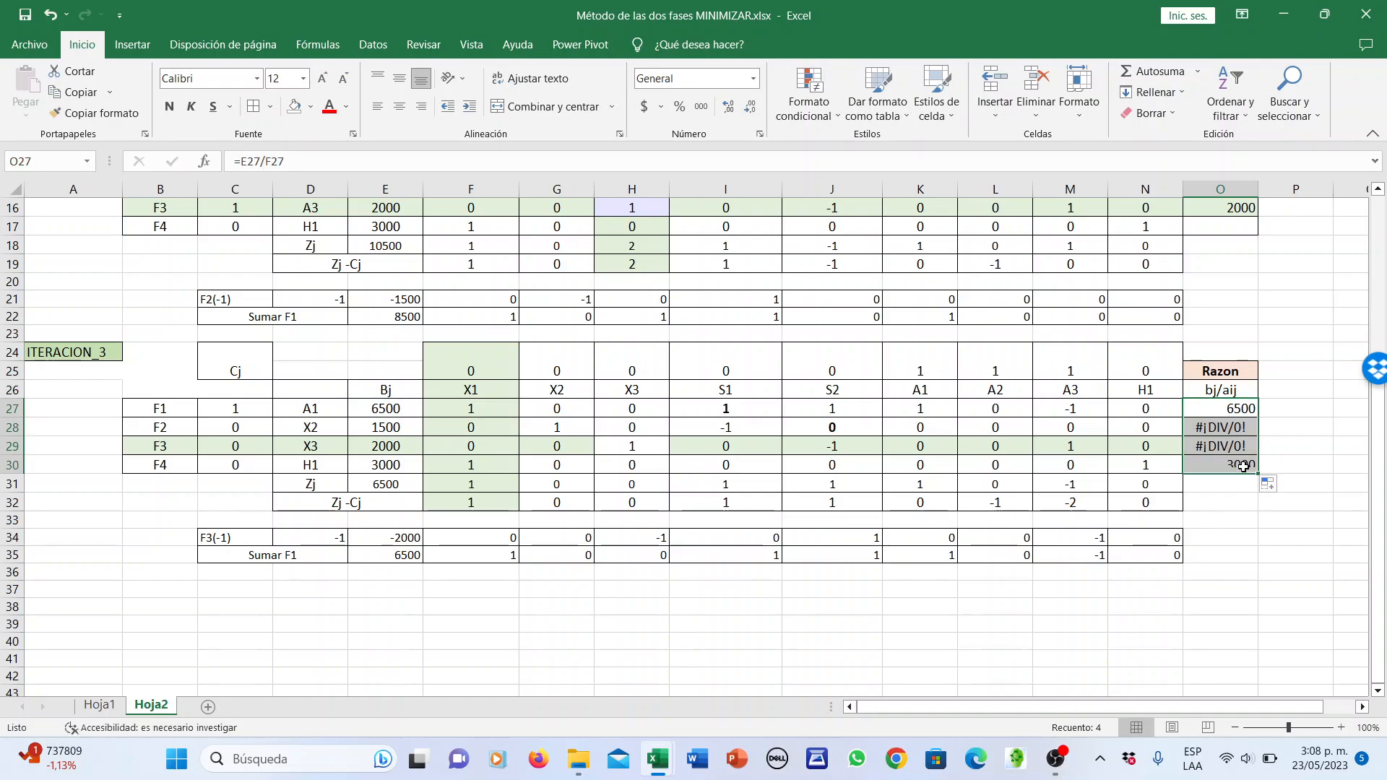
# Clear the division-by-zero ratios of rows F2 and F3 in O28 and O29
pyautogui.click(1245, 428)
pyautogui.press('BackSpace')
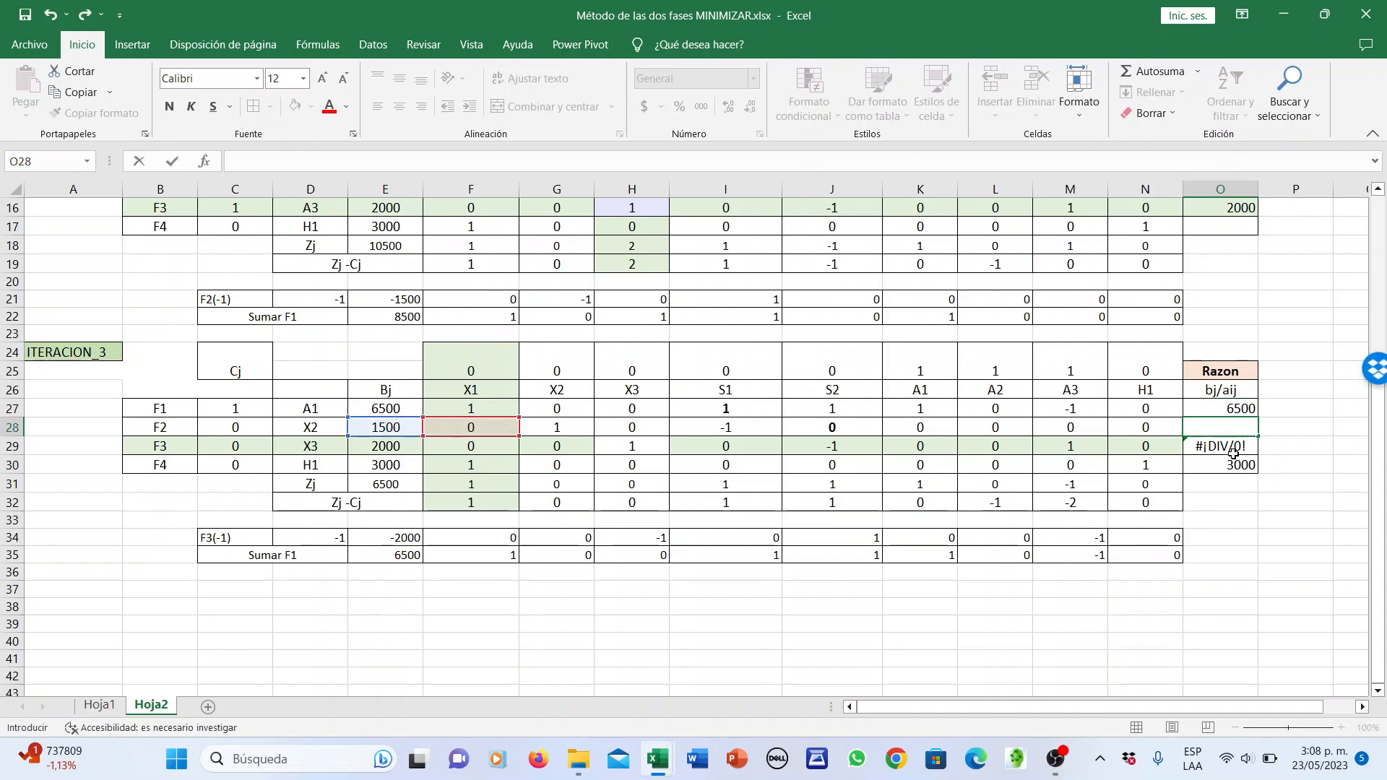
pyautogui.click(1237, 450)
pyautogui.press('BackSpace')
pyautogui.click(1270, 450)
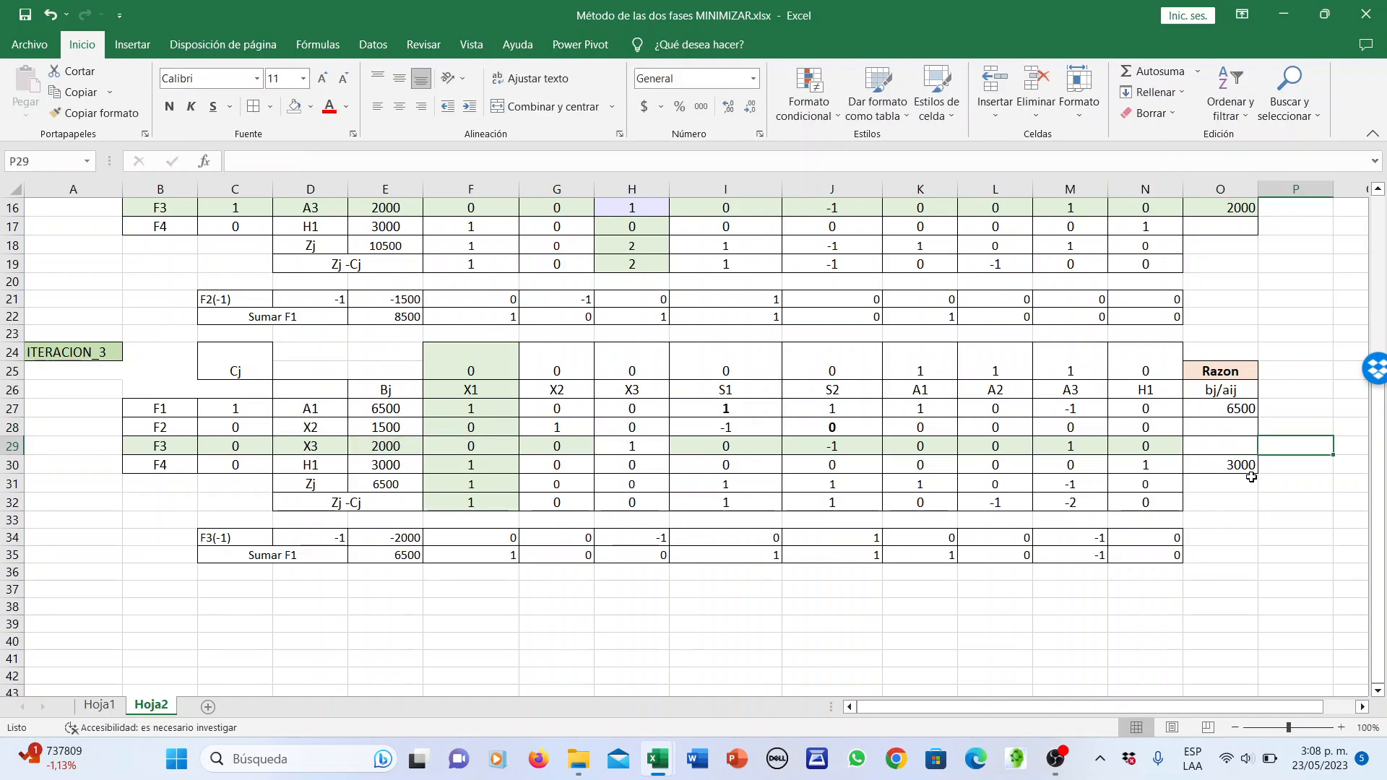
# Mark F4 as the pivot row by shading B30:O30 light green, and remove the fill from row F3, B29:N29
pyautogui.moveTo(1244, 467); pyautogui.dragTo(161, 469)
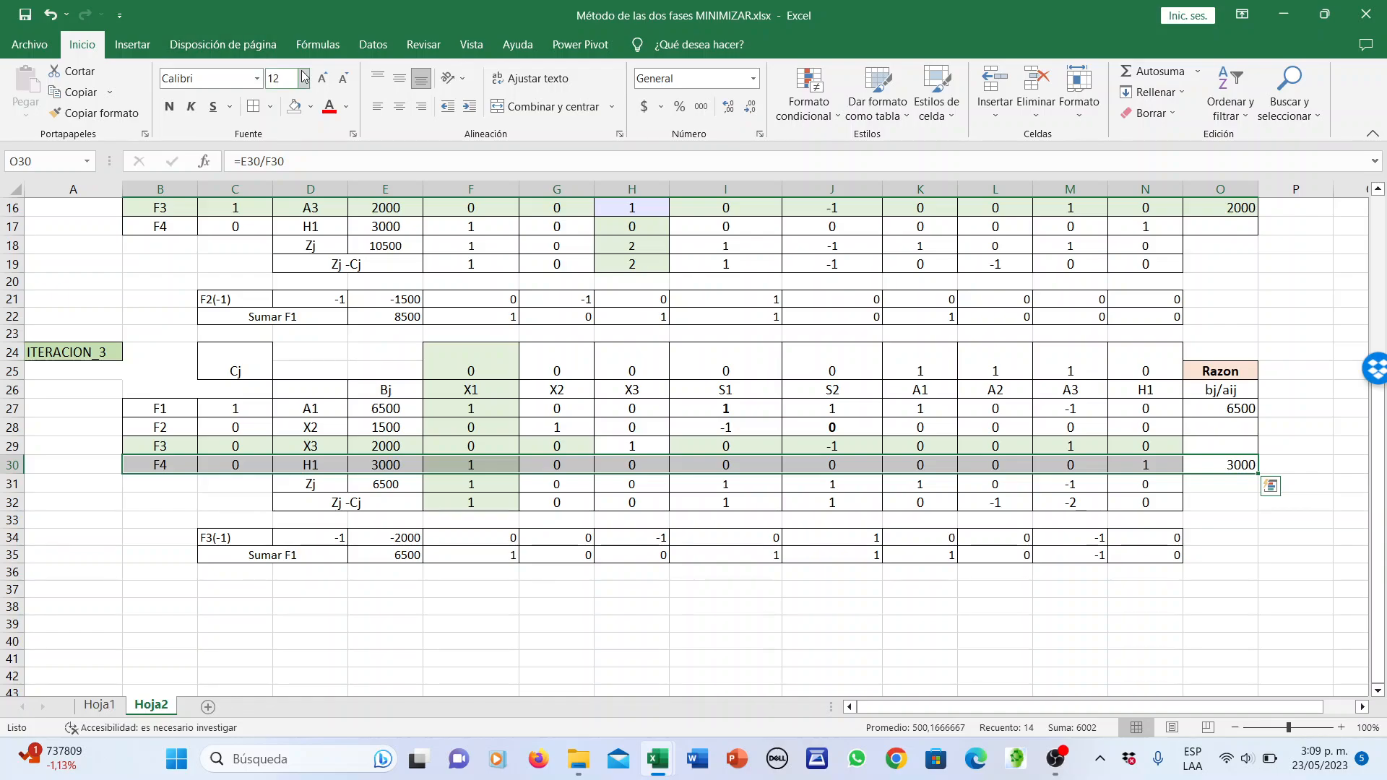
pyautogui.click(310, 107)
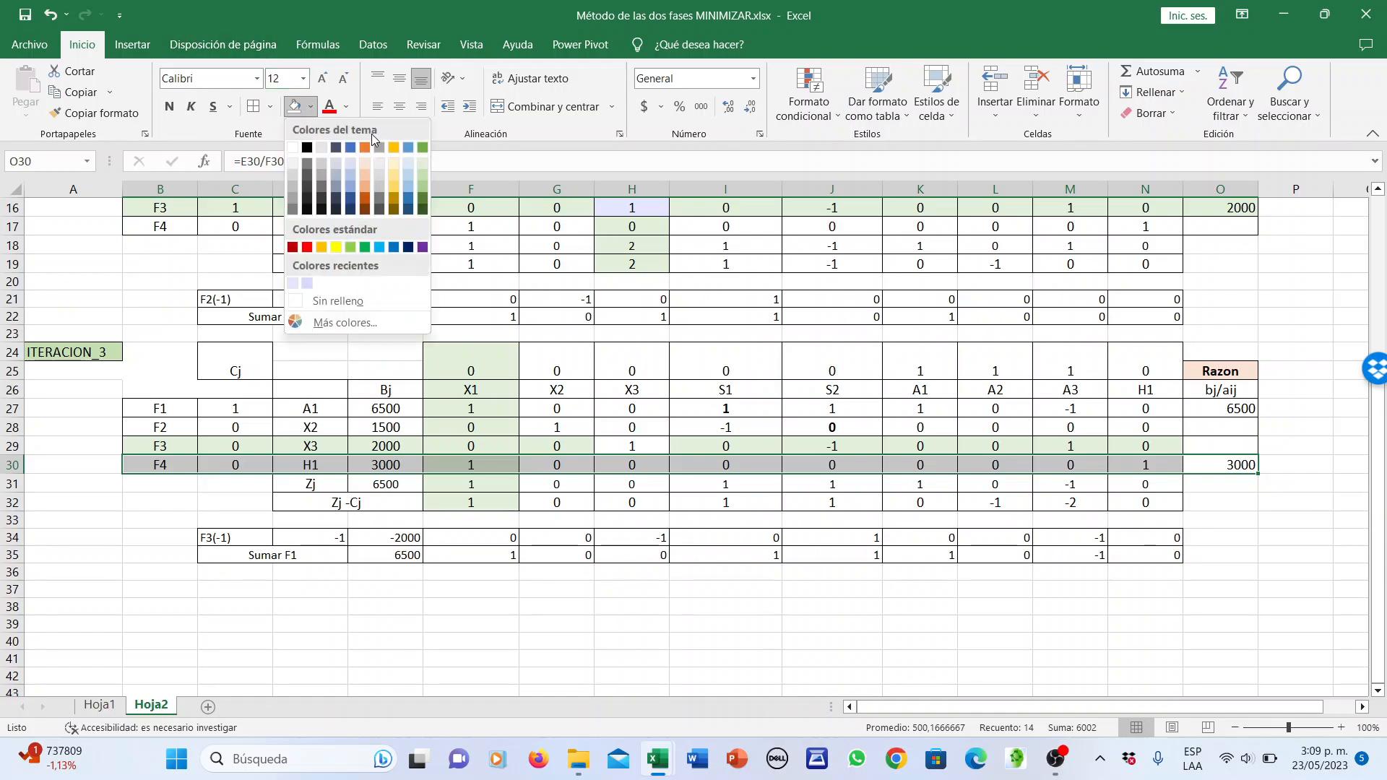
pyautogui.click(423, 162)
pyautogui.moveTo(161, 446); pyautogui.dragTo(1170, 449)
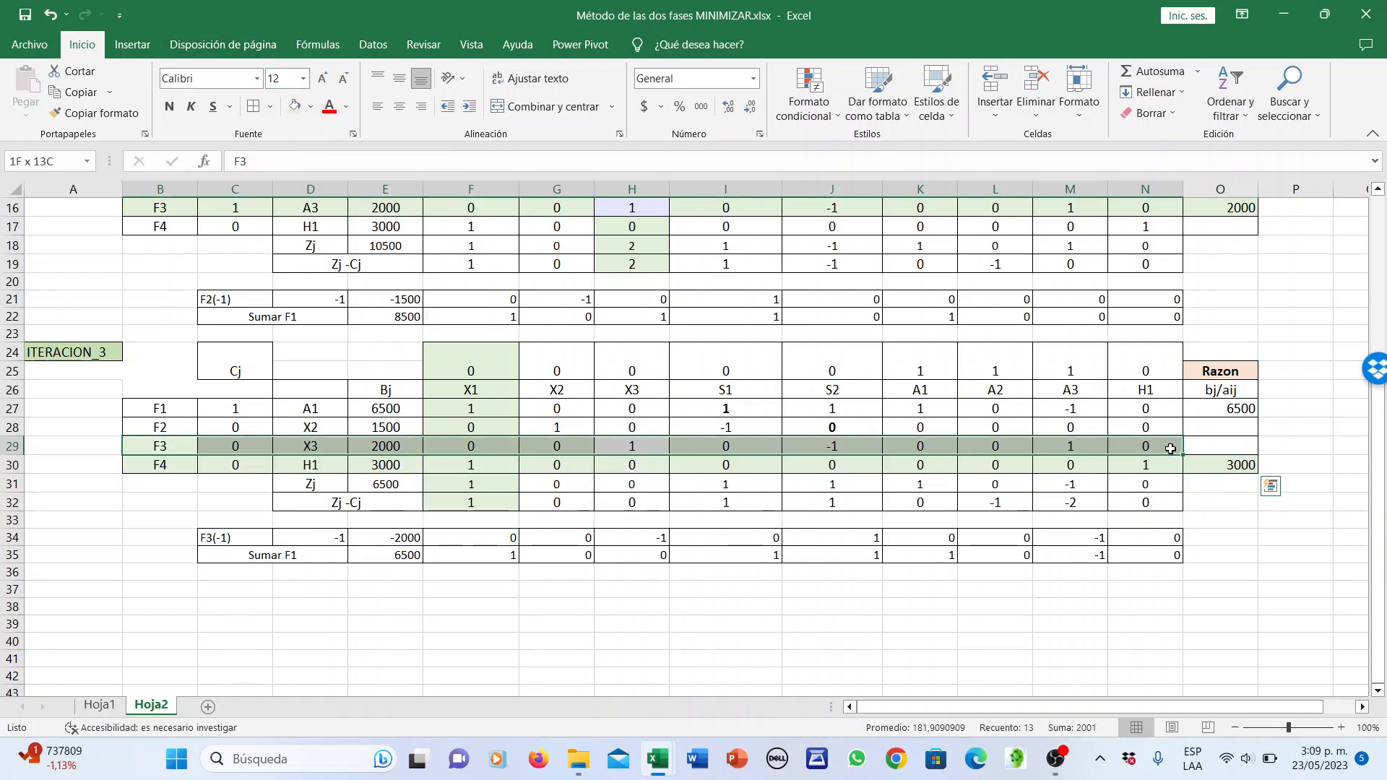
pyautogui.click(311, 106)
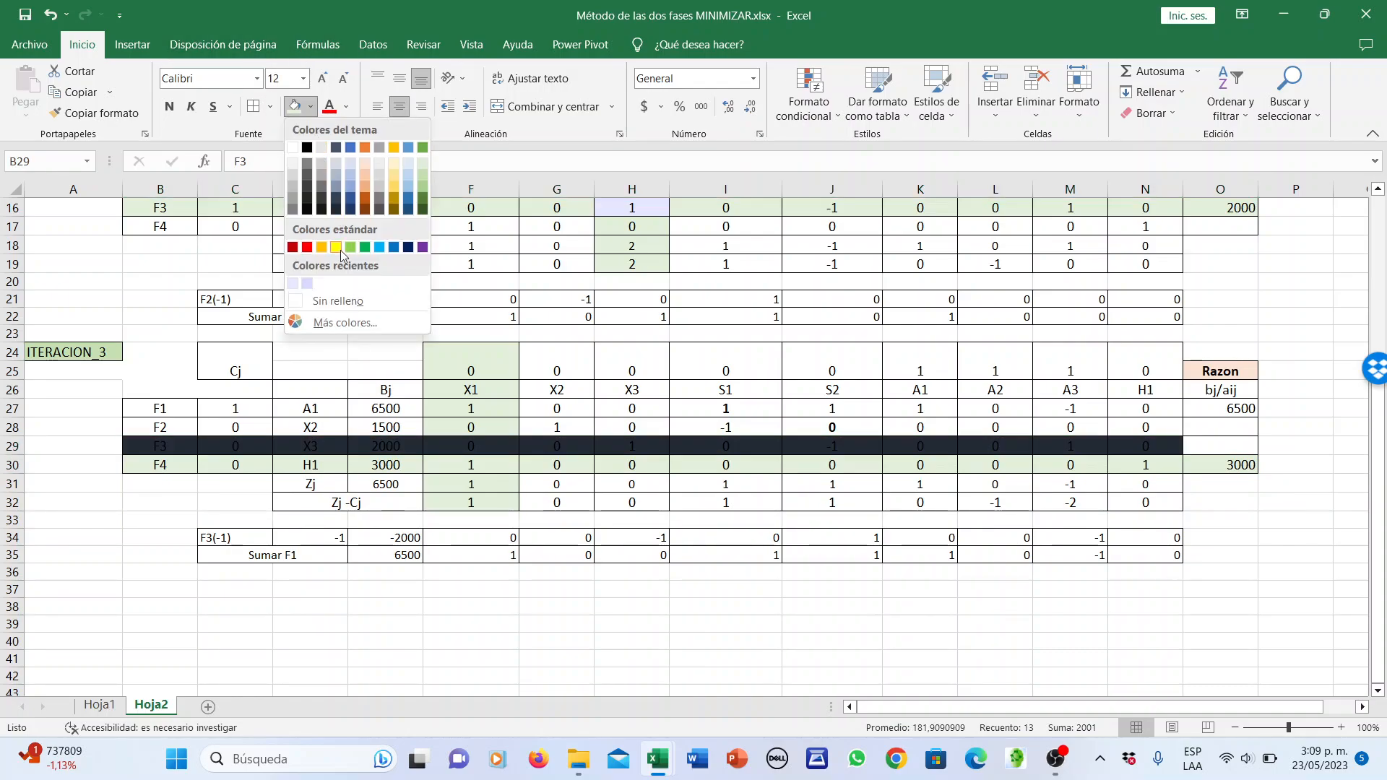
pyautogui.click(337, 301)
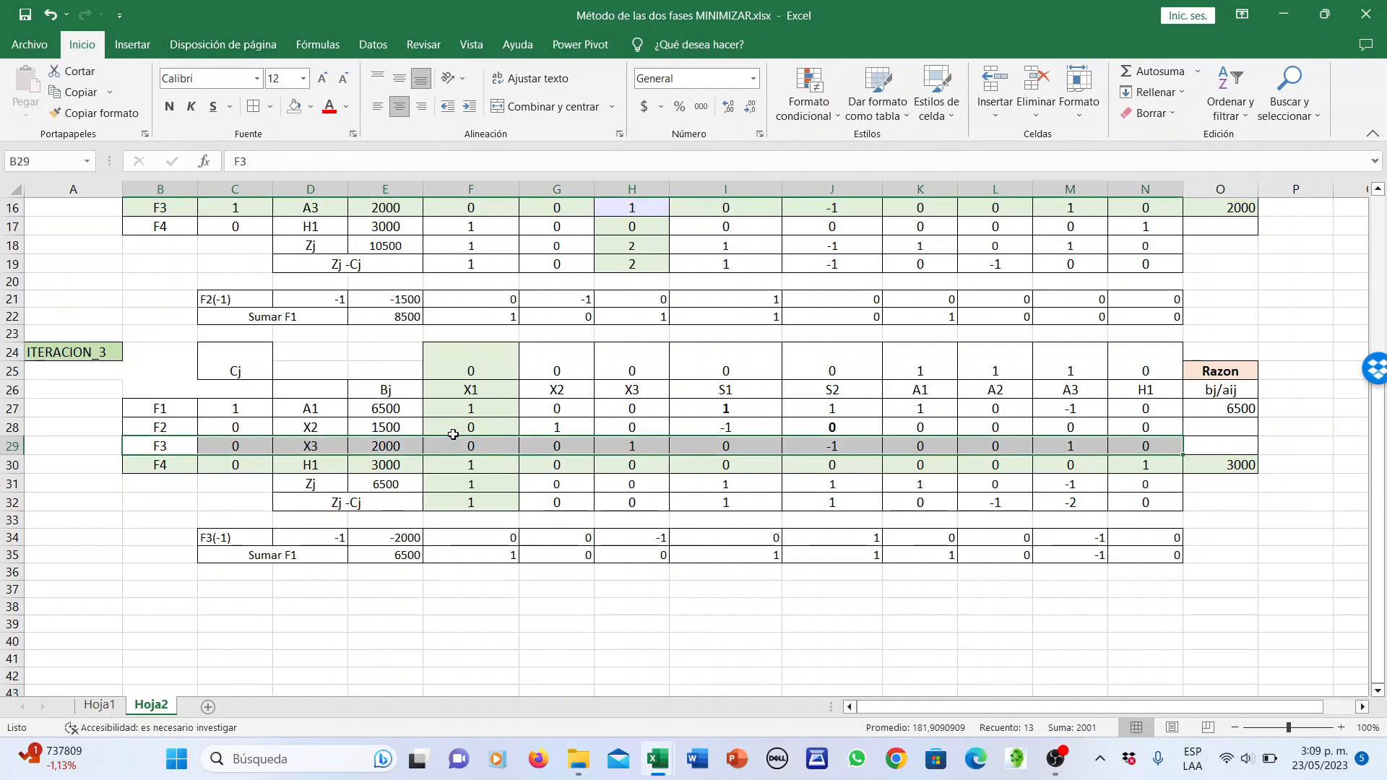
# Shade the pivot element F30 with the recent light lavender colour and fill F29 light green to match the X1 column
pyautogui.click(489, 470)
pyautogui.click(311, 107)
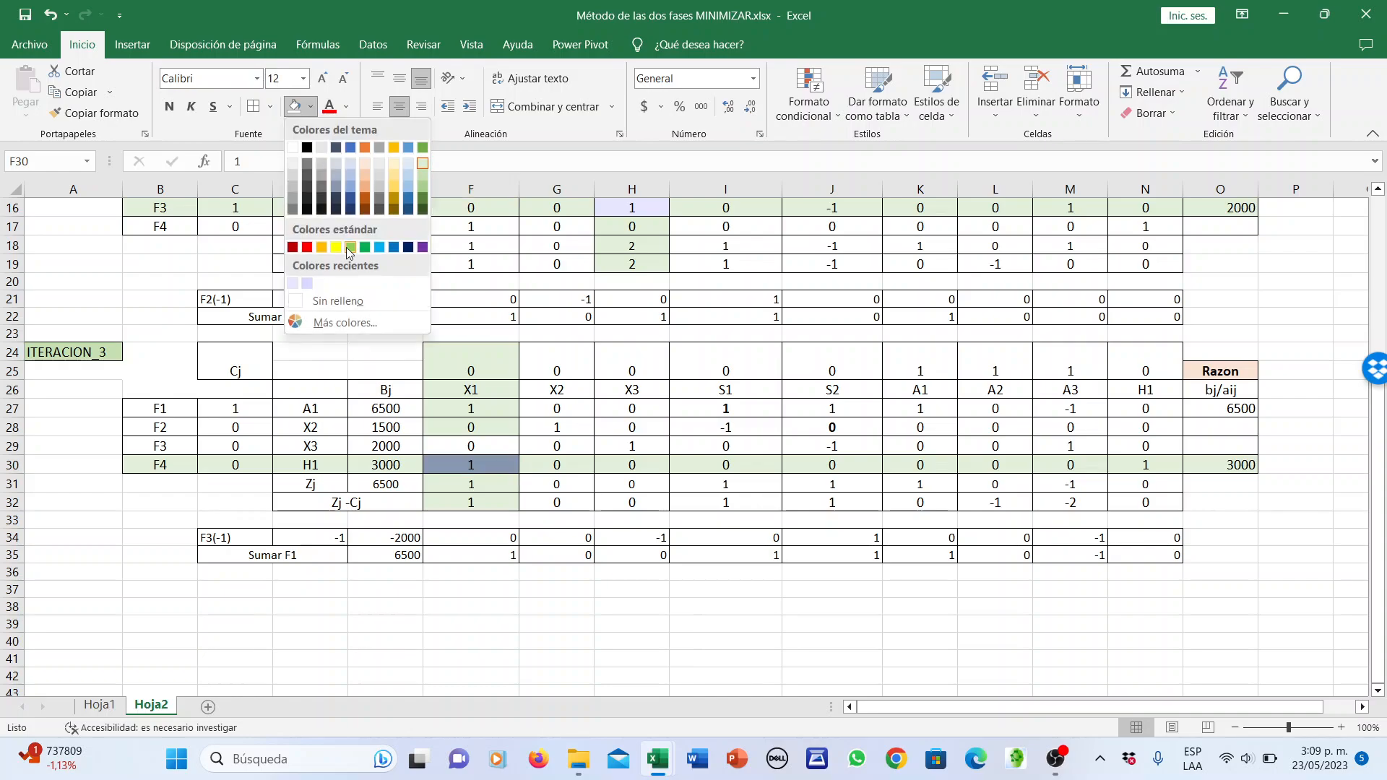
pyautogui.click(307, 283)
pyautogui.click(481, 448)
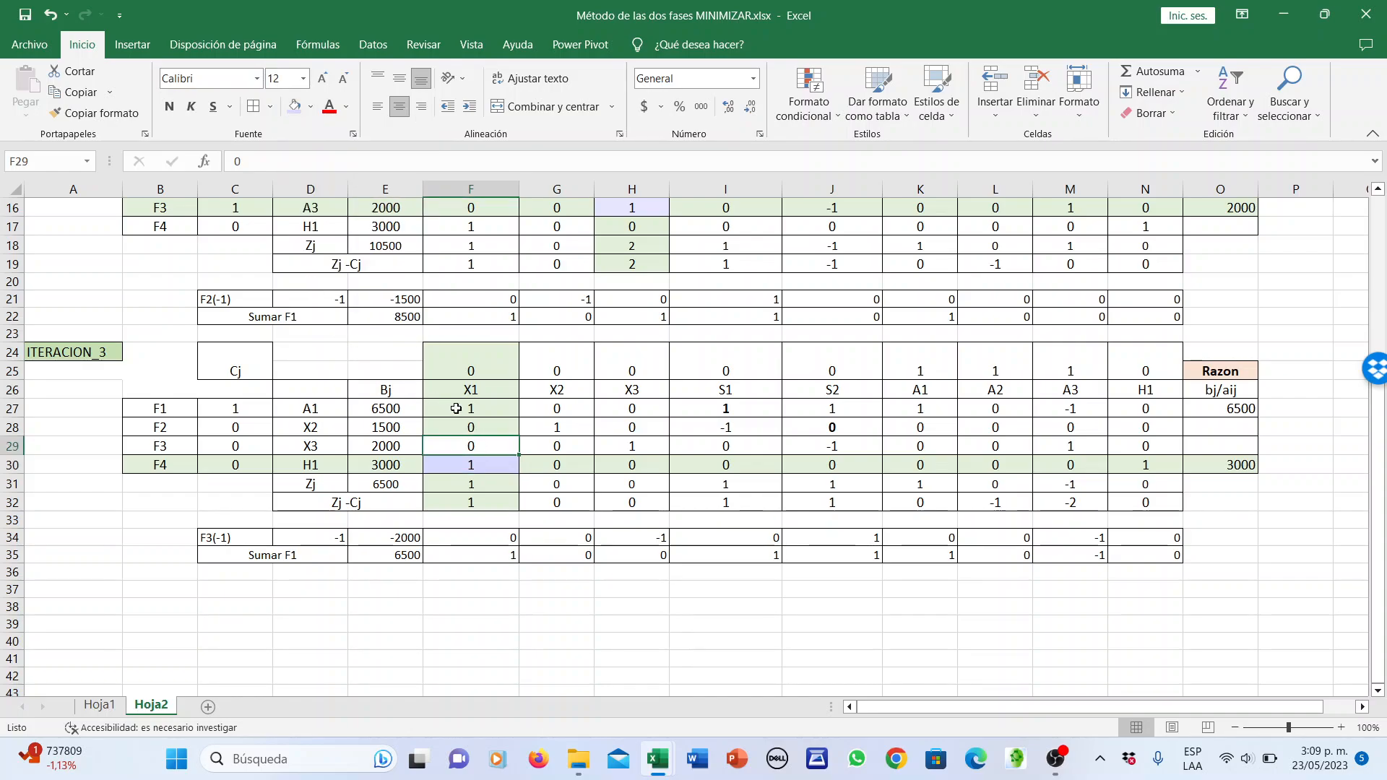
pyautogui.click(311, 106)
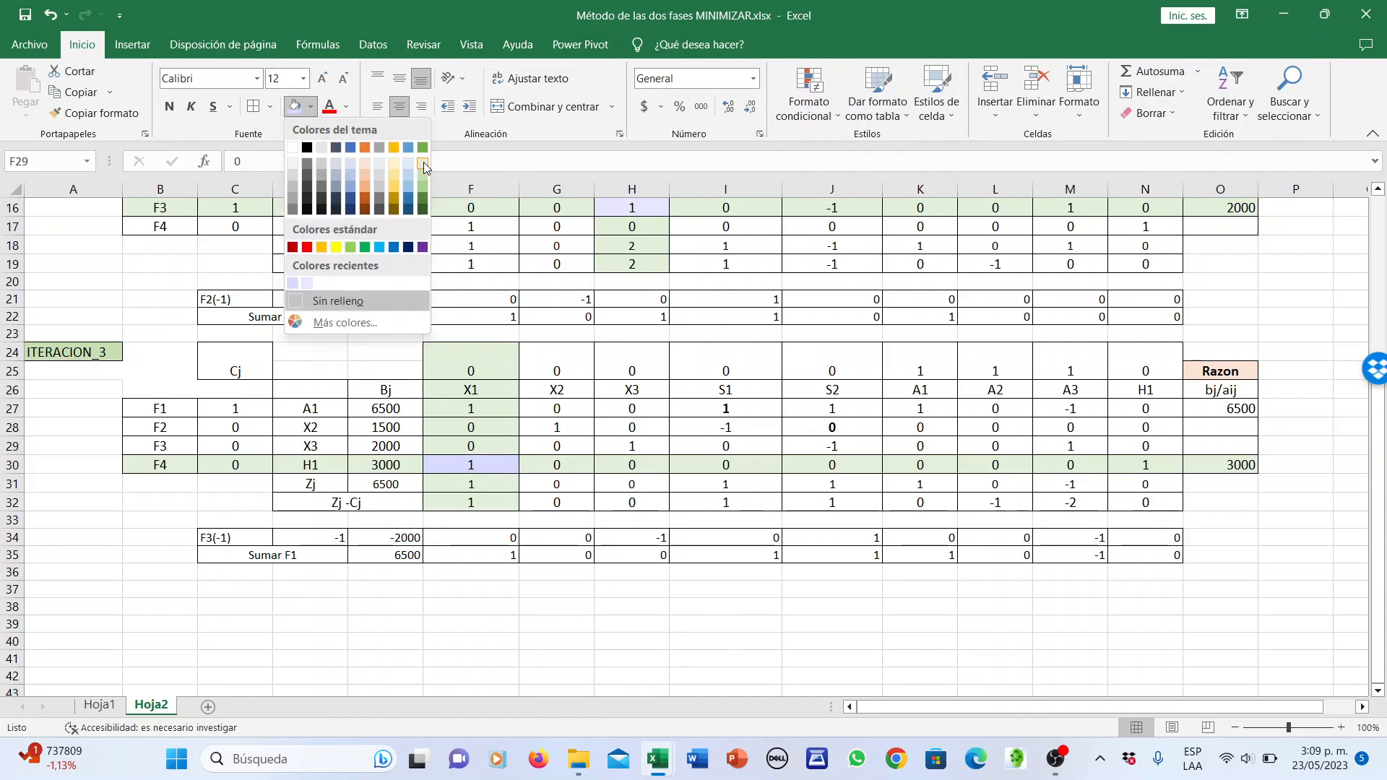
pyautogui.click(424, 164)
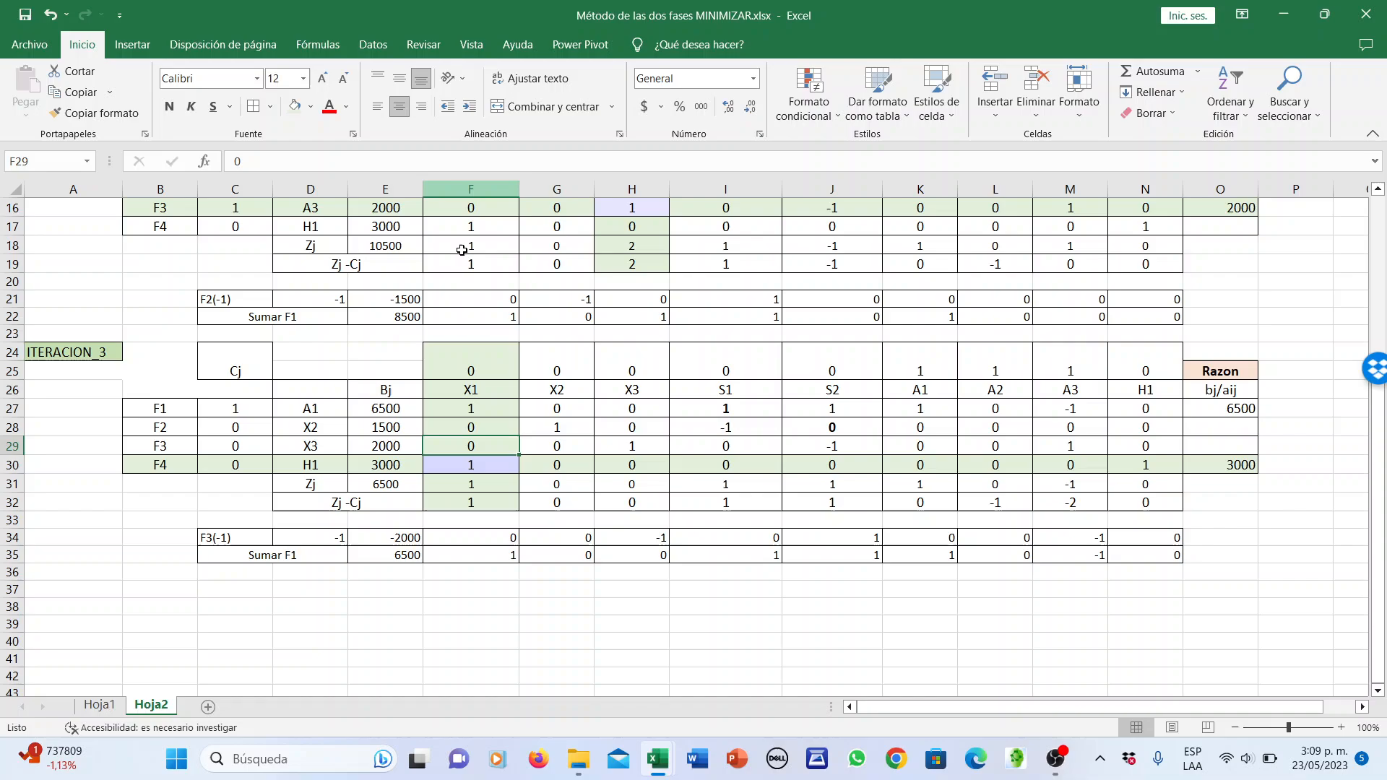
# Examine the pivot element in row F4 and the X1 column entries of rows F3 and F2
pyautogui.click(490, 464)
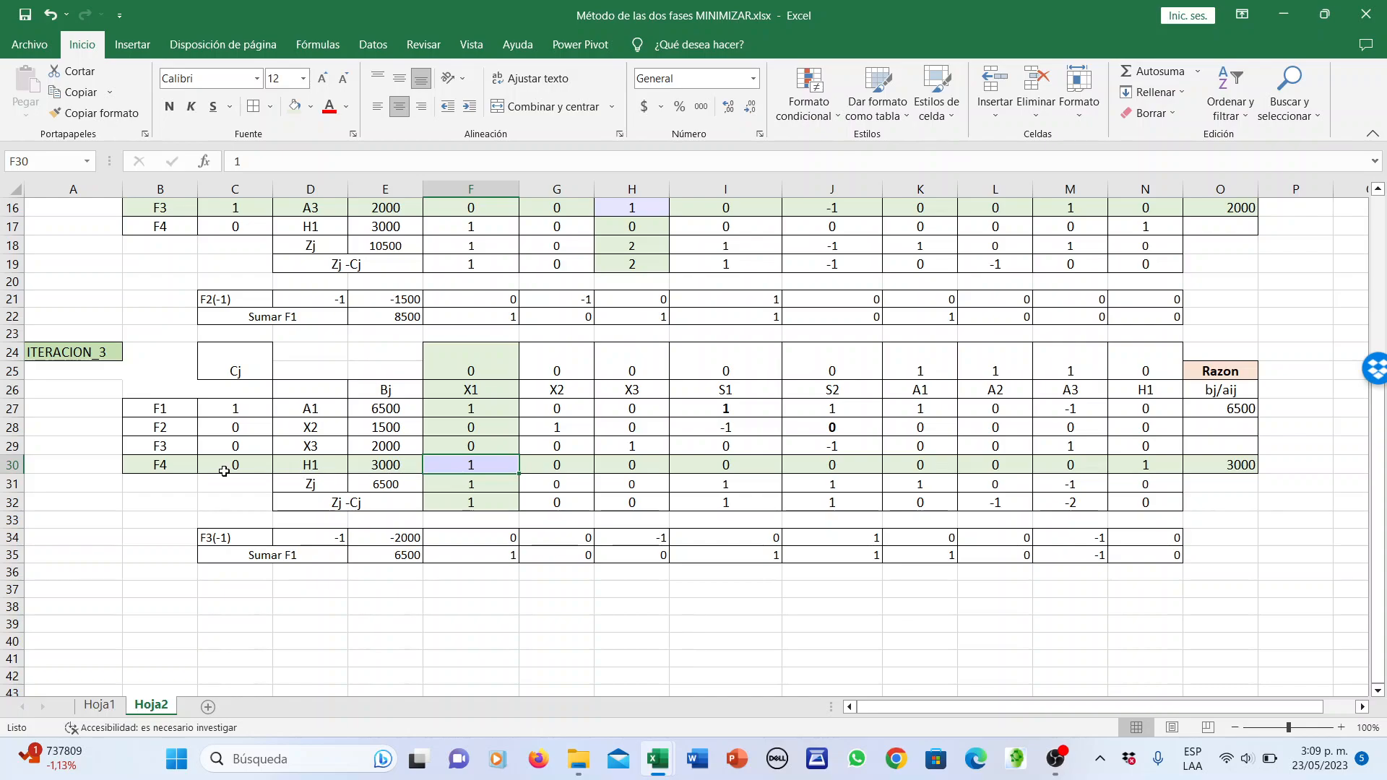
pyautogui.click(486, 446)
pyautogui.click(489, 432)
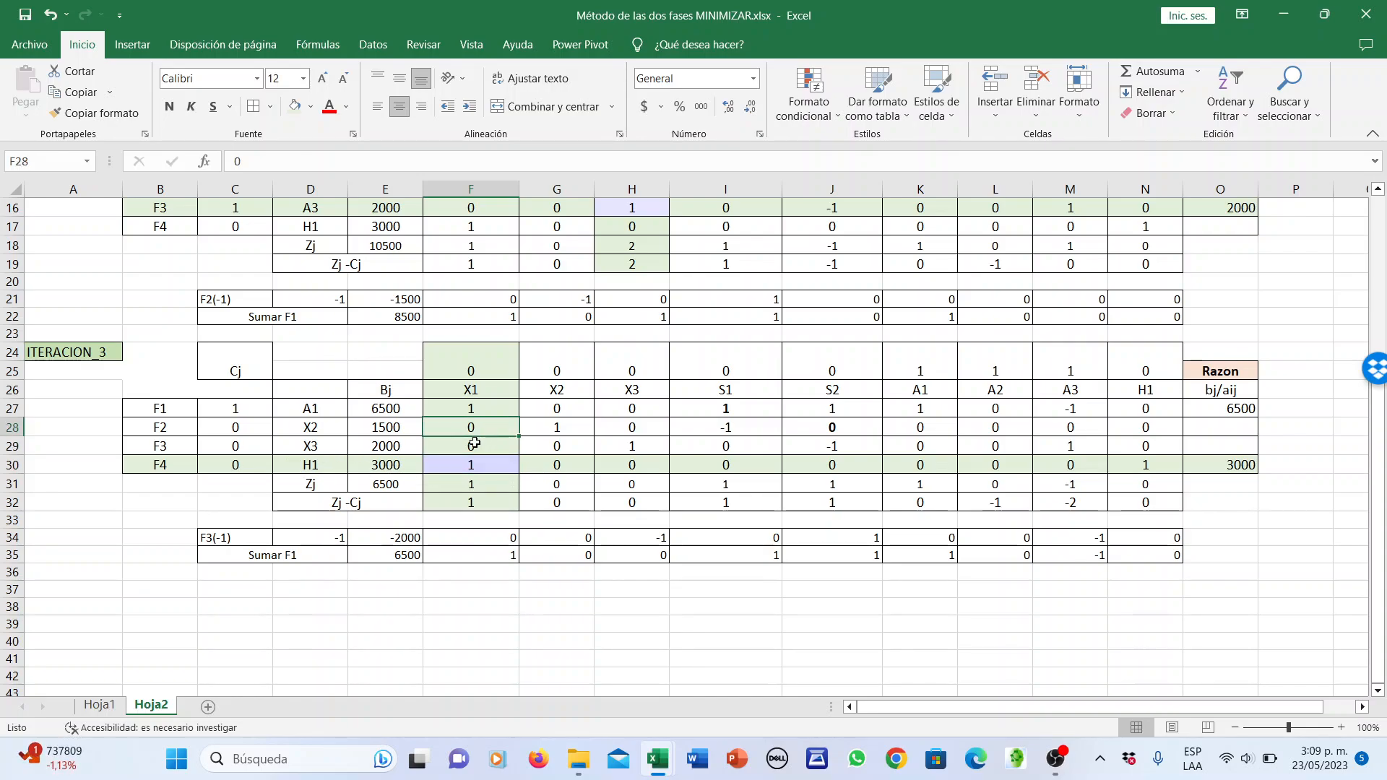
# Duplicate the ITERACION_3 tableau A24:O32 at A37 and retitle the copy ITERACION_4
pyautogui.click(482, 407)
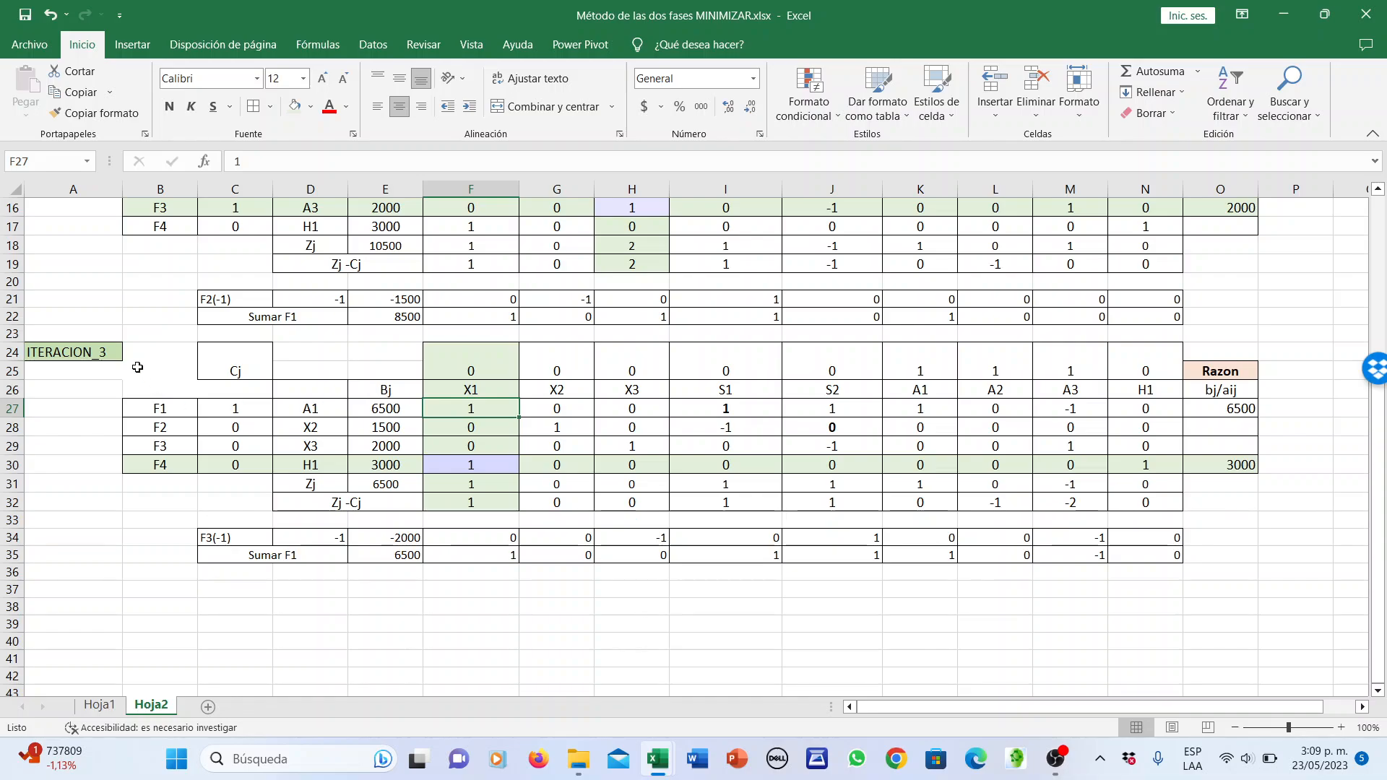
pyautogui.moveTo(103, 355); pyautogui.dragTo(1029, 514)
pyautogui.hotkey('ctrl', 'c')
pyautogui.moveTo(1098, 707); pyautogui.dragTo(1043, 707)
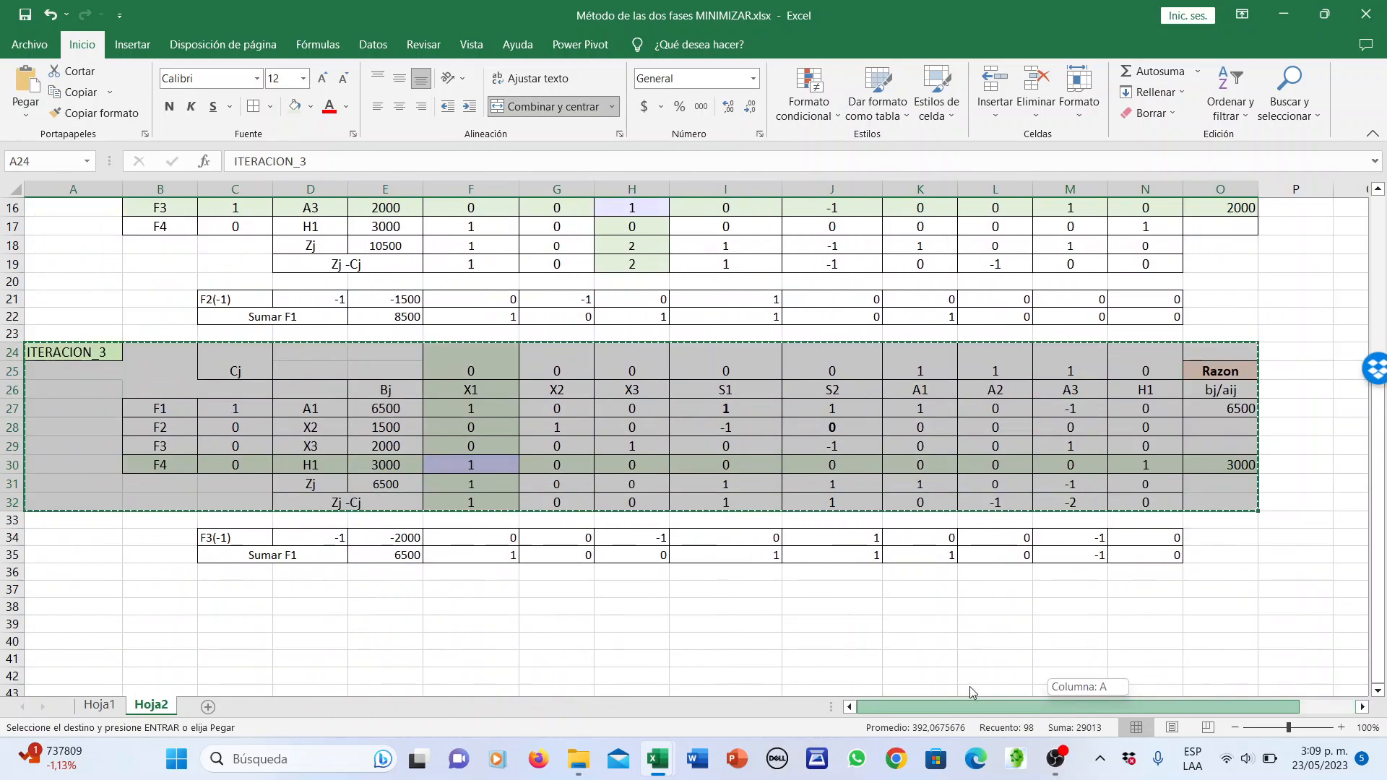
pyautogui.click(73, 590)
pyautogui.hotkey('ctrl', 'v')
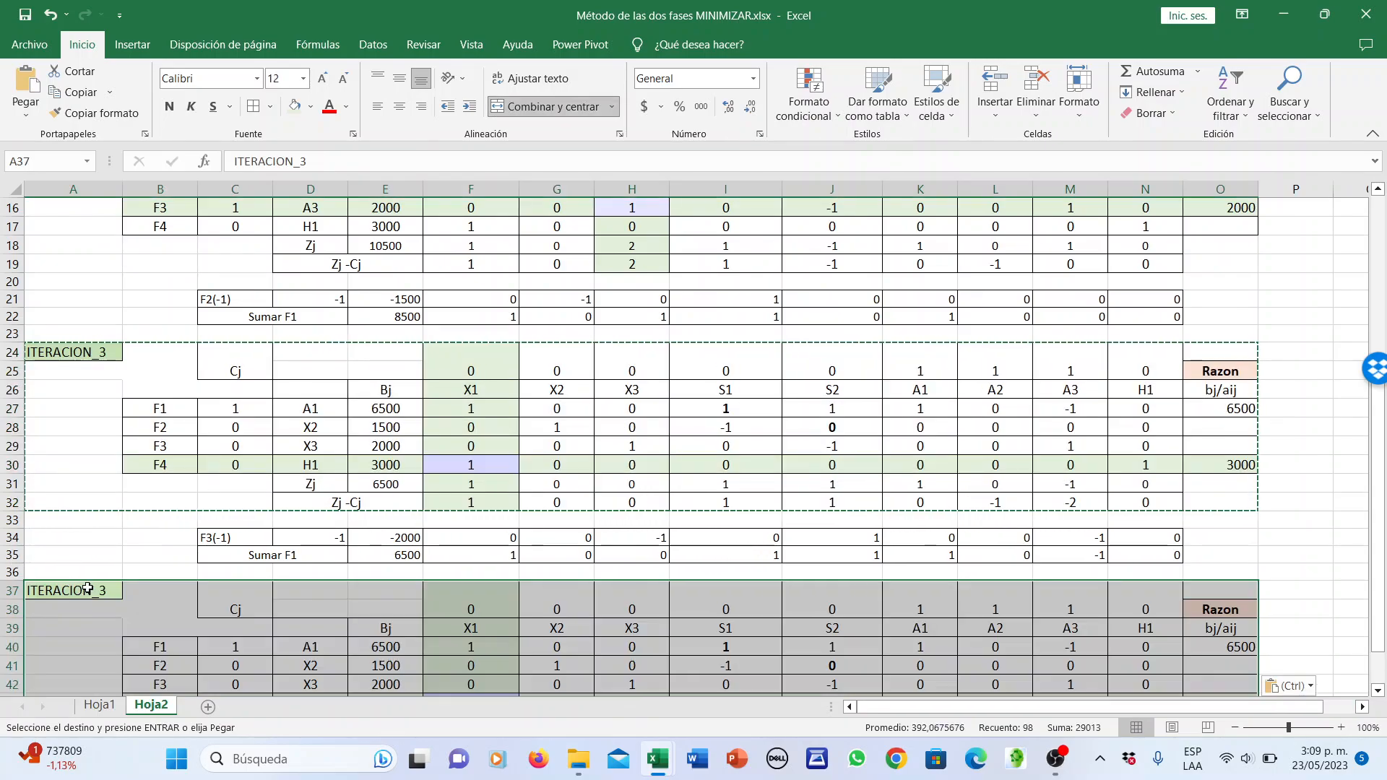
pyautogui.doubleClick(110, 592)
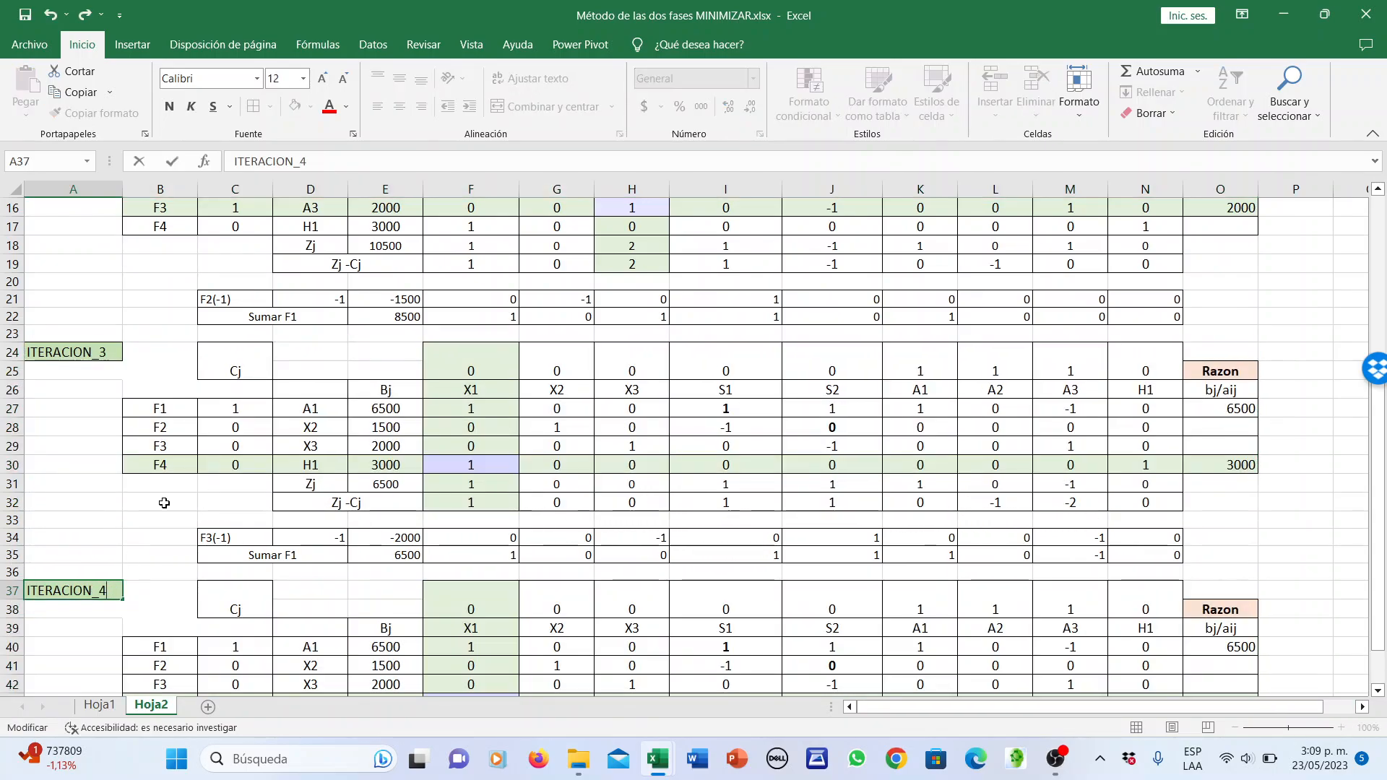
pyautogui.scroll(-2, 164, 503)
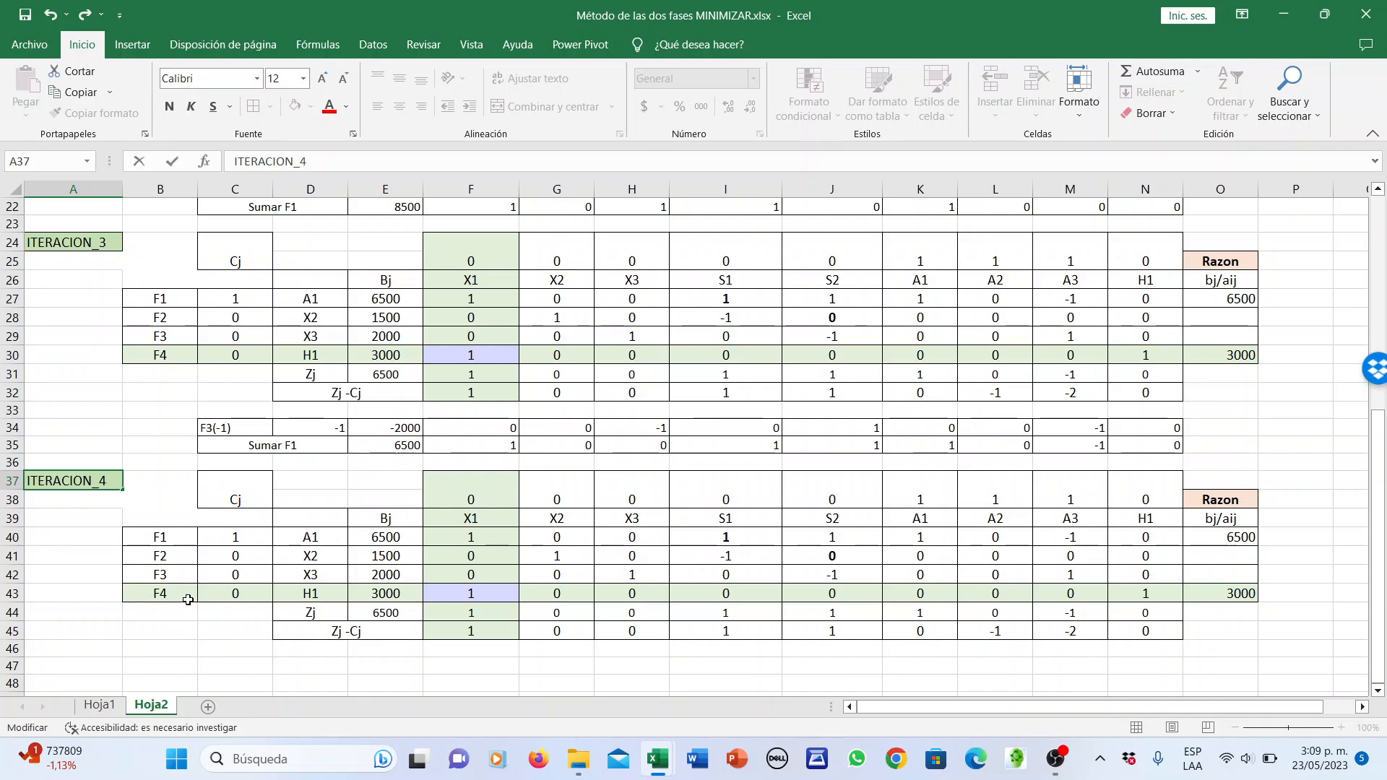
# Replace the basic variable of row F4 in the ITERACION_4 tableau, cell D43, with X1
pyautogui.click(251, 594)
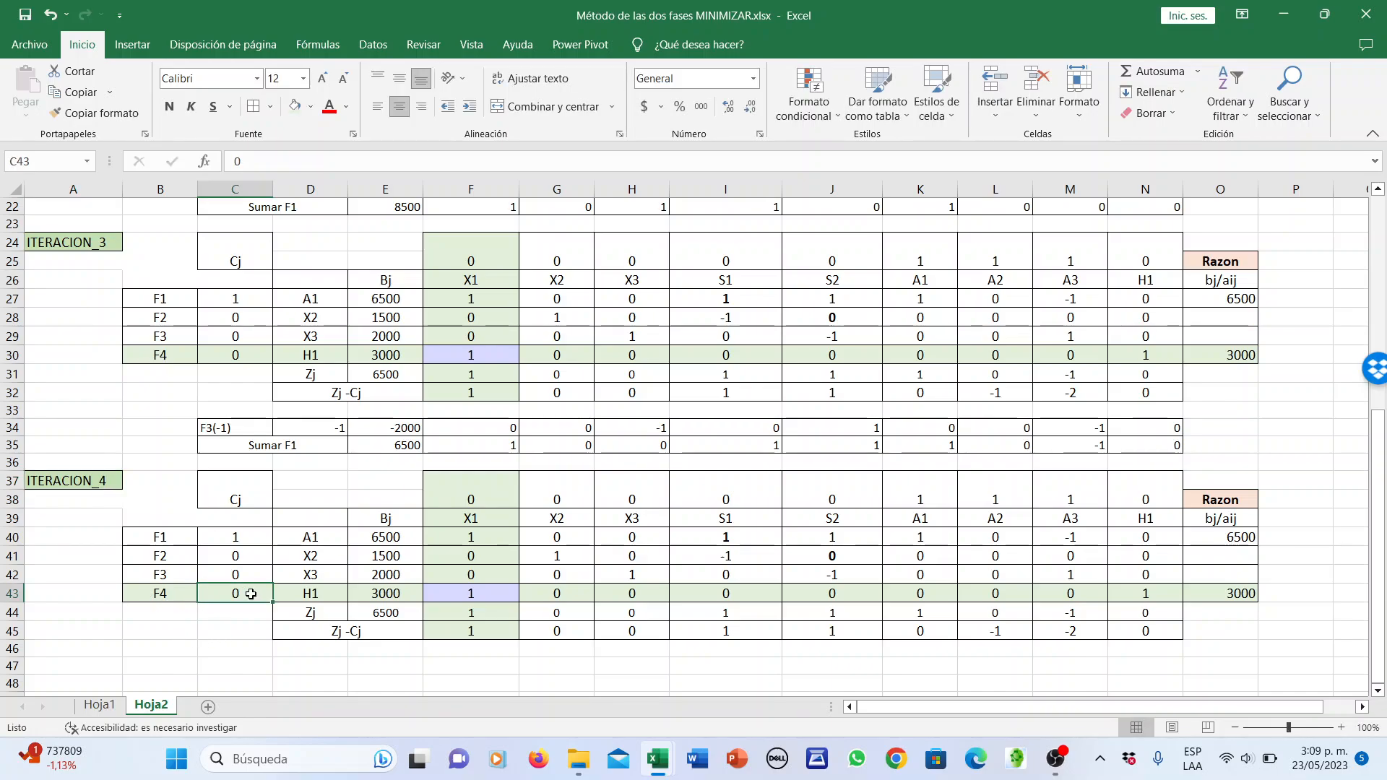
pyautogui.click(301, 595)
pyautogui.write('X')
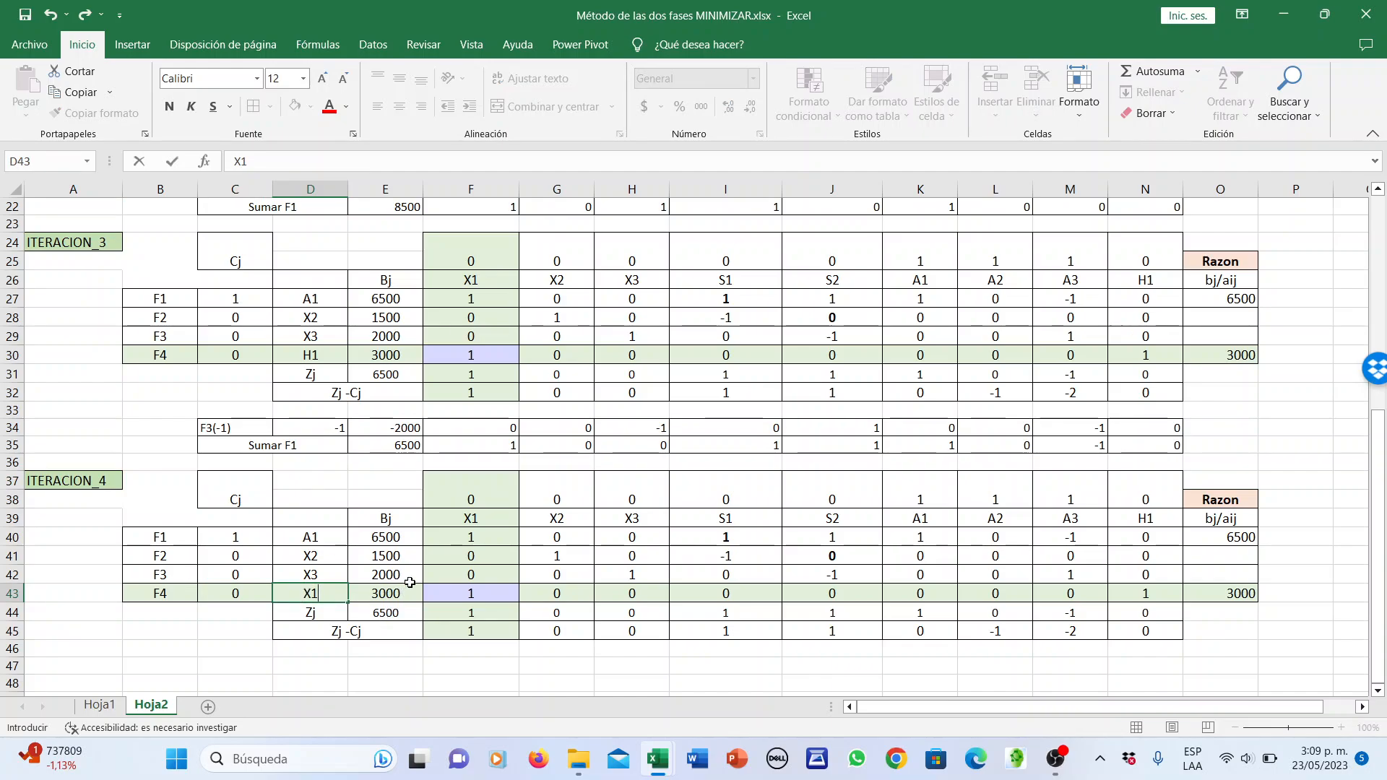
pyautogui.click(472, 301)
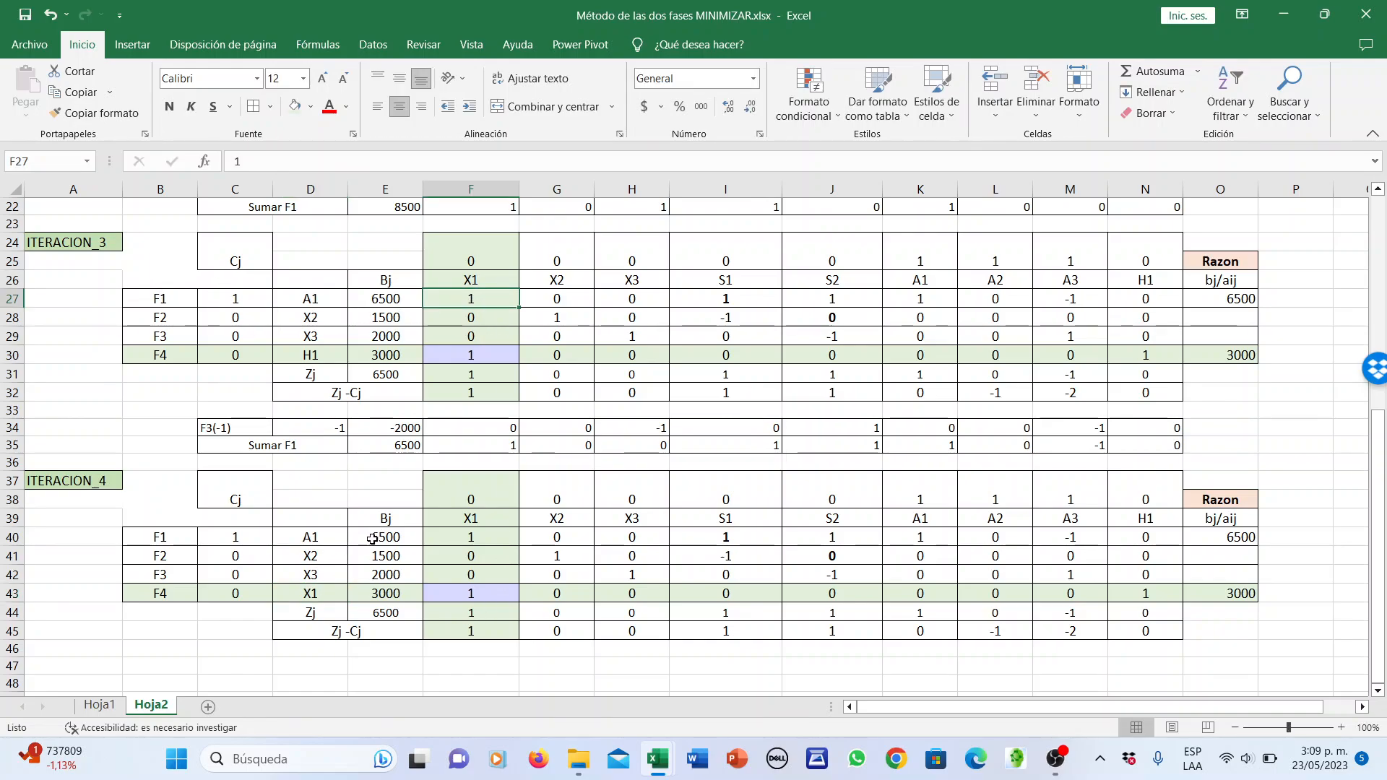
# Clear the contents of row F1 in the ITERACION_4 tableau, cells E40:N40
pyautogui.moveTo(372, 538); pyautogui.dragTo(1149, 538)
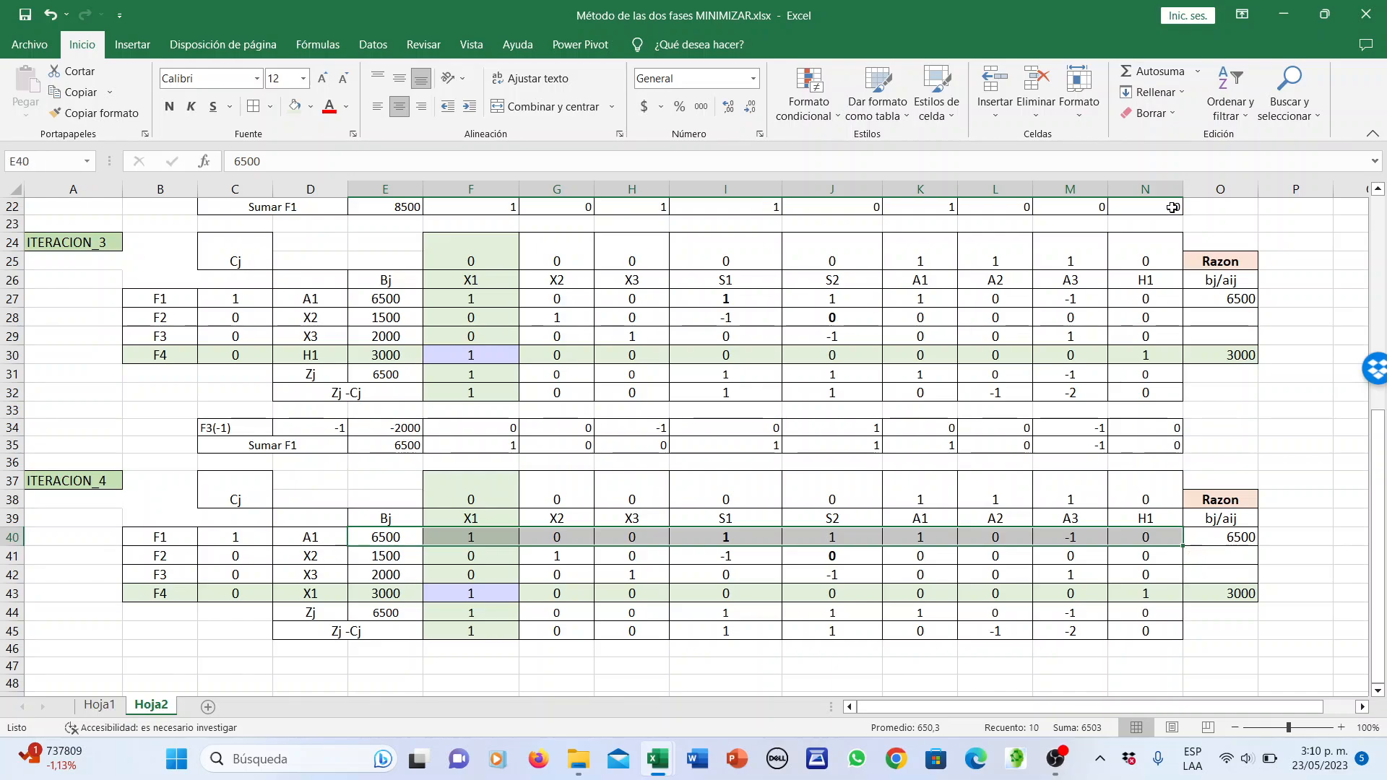
pyautogui.click(1151, 114)
pyautogui.click(1174, 182)
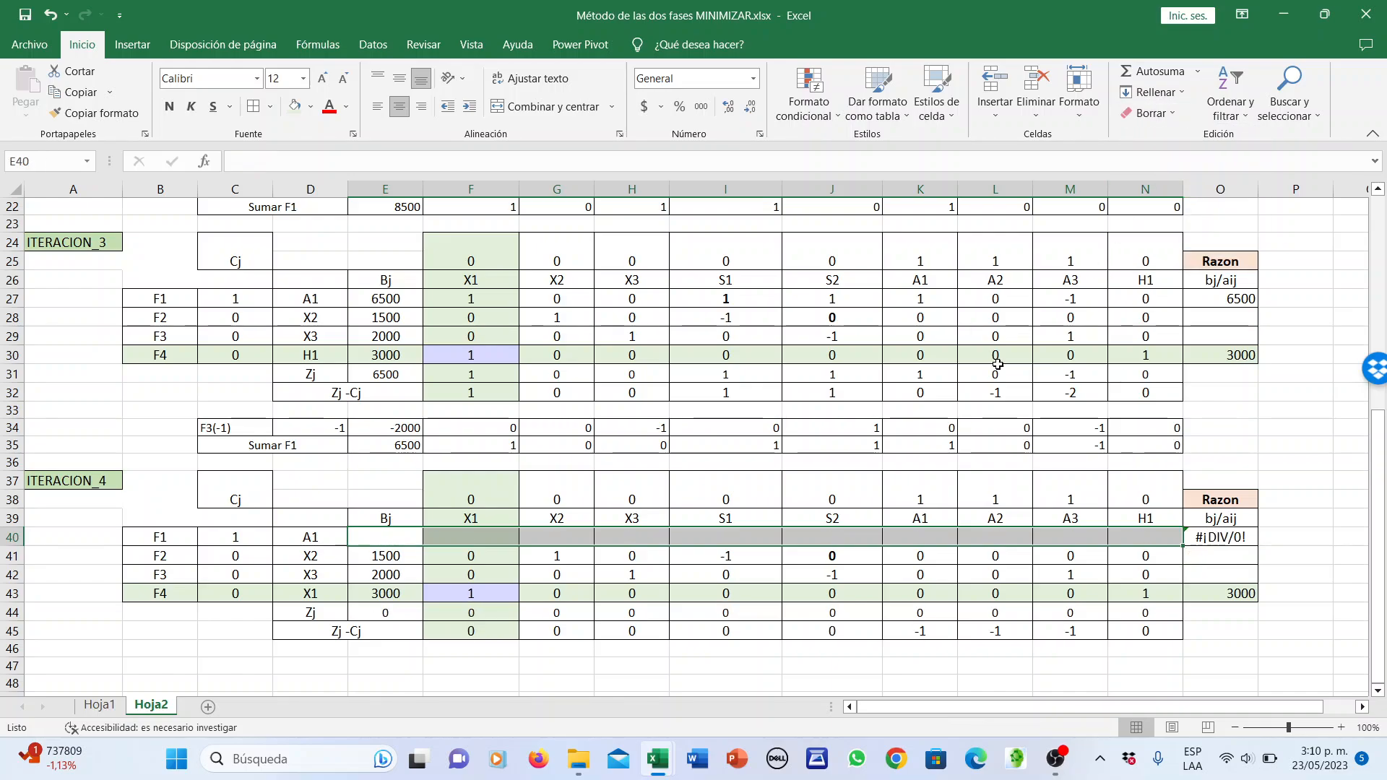
# Copy the row-operation block C34:N35 below the ITERACION_4 tableau, starting at C47
pyautogui.scroll(-1, 675, 549)
pyautogui.moveTo(220, 379); pyautogui.dragTo(1161, 390)
pyautogui.hotkey('ctrl', 'c')
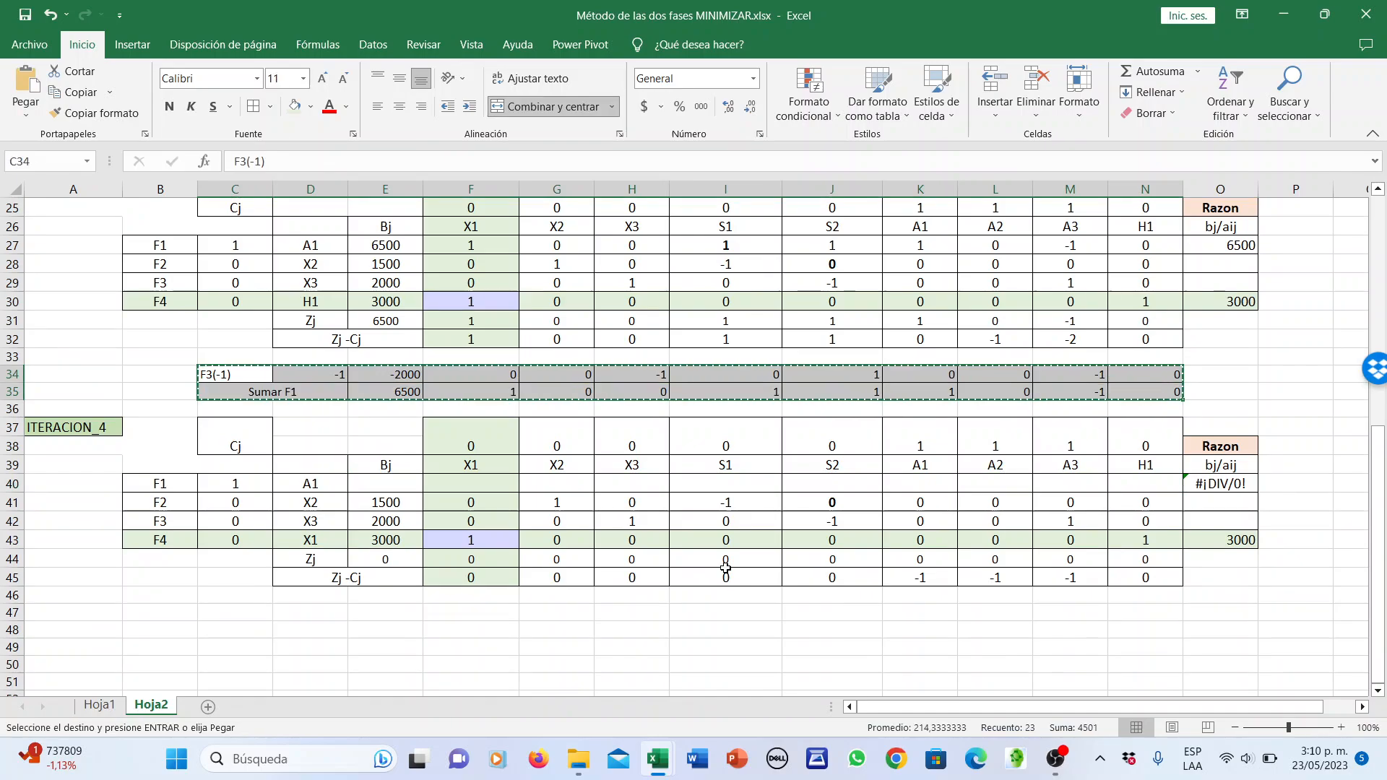
pyautogui.click(244, 616)
pyautogui.hotkey('ctrl', 'v')
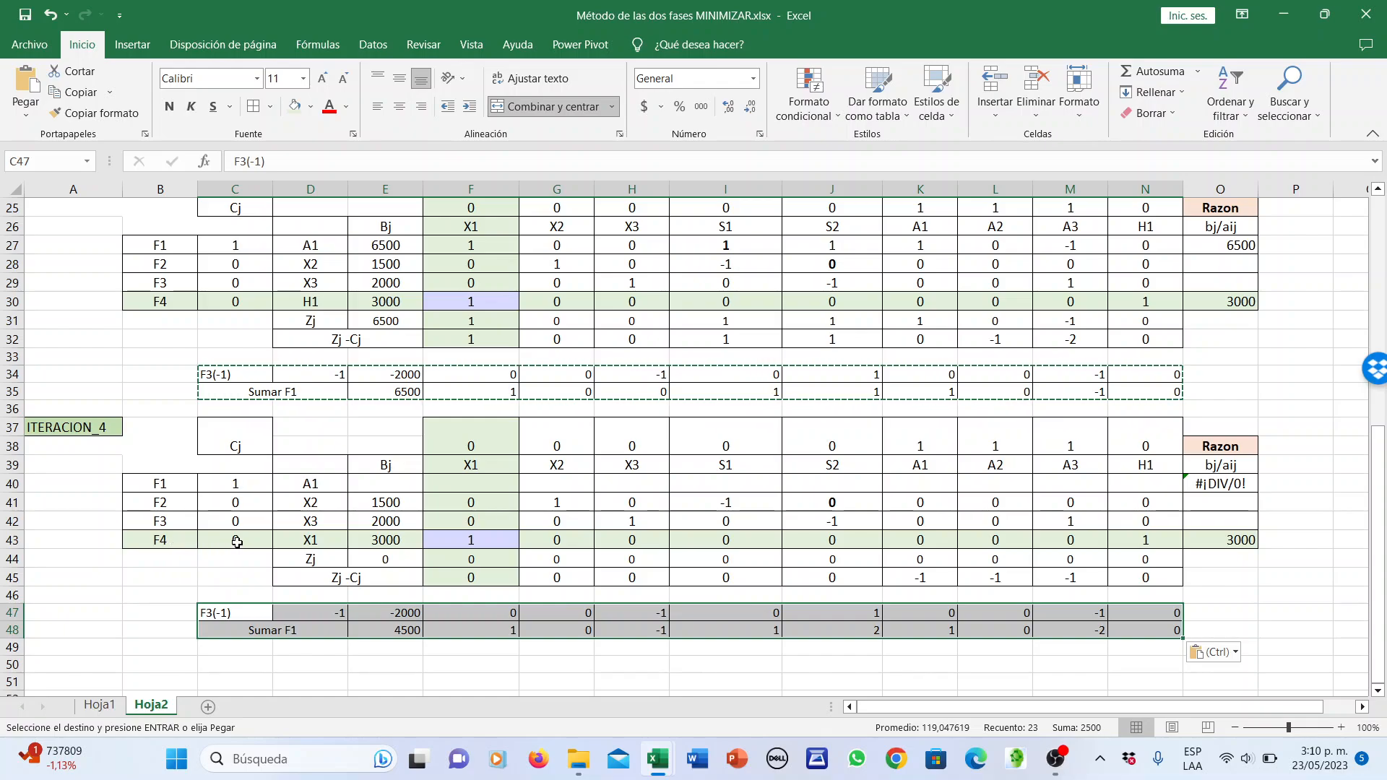
# Relabel the copied row operation in C47 as F4(-1)
pyautogui.doubleClick(221, 614)
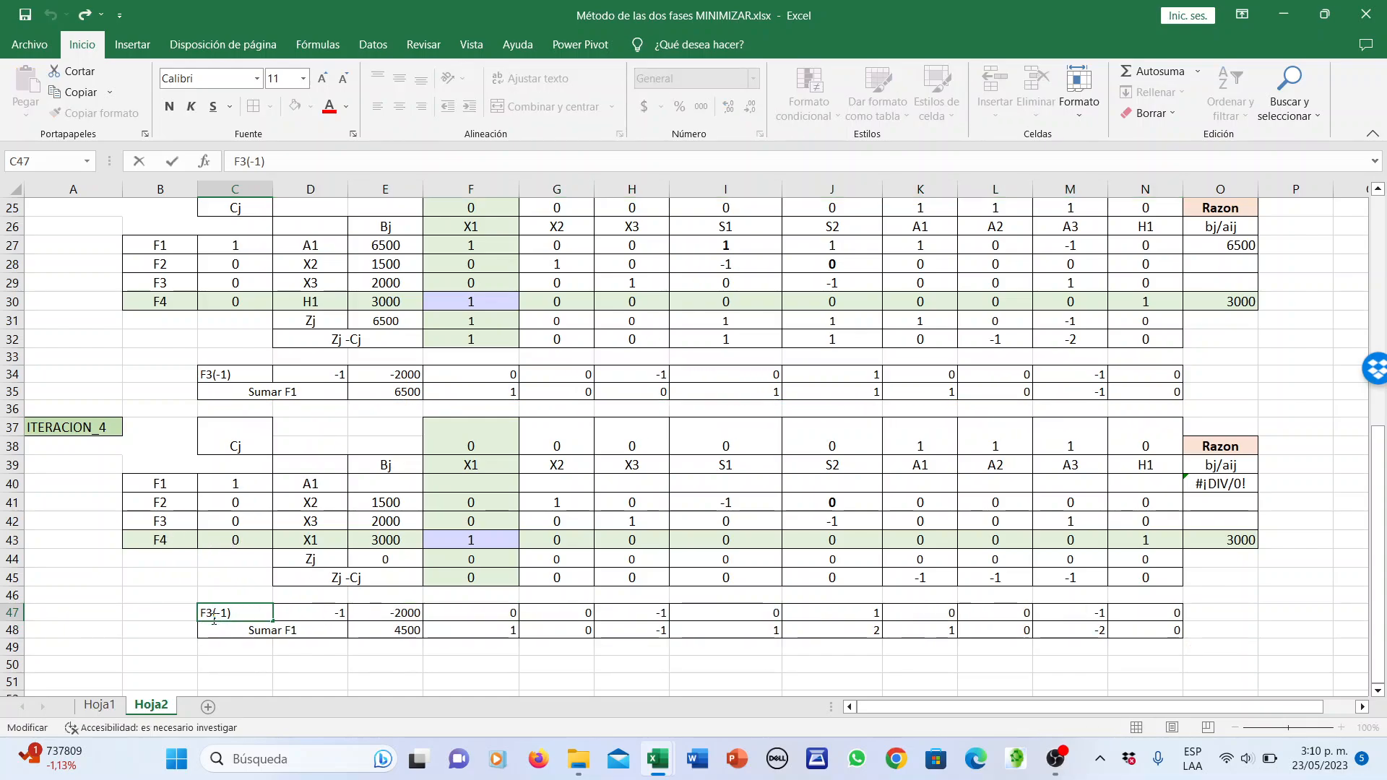
pyautogui.press('BackSpace')
pyautogui.write('4')
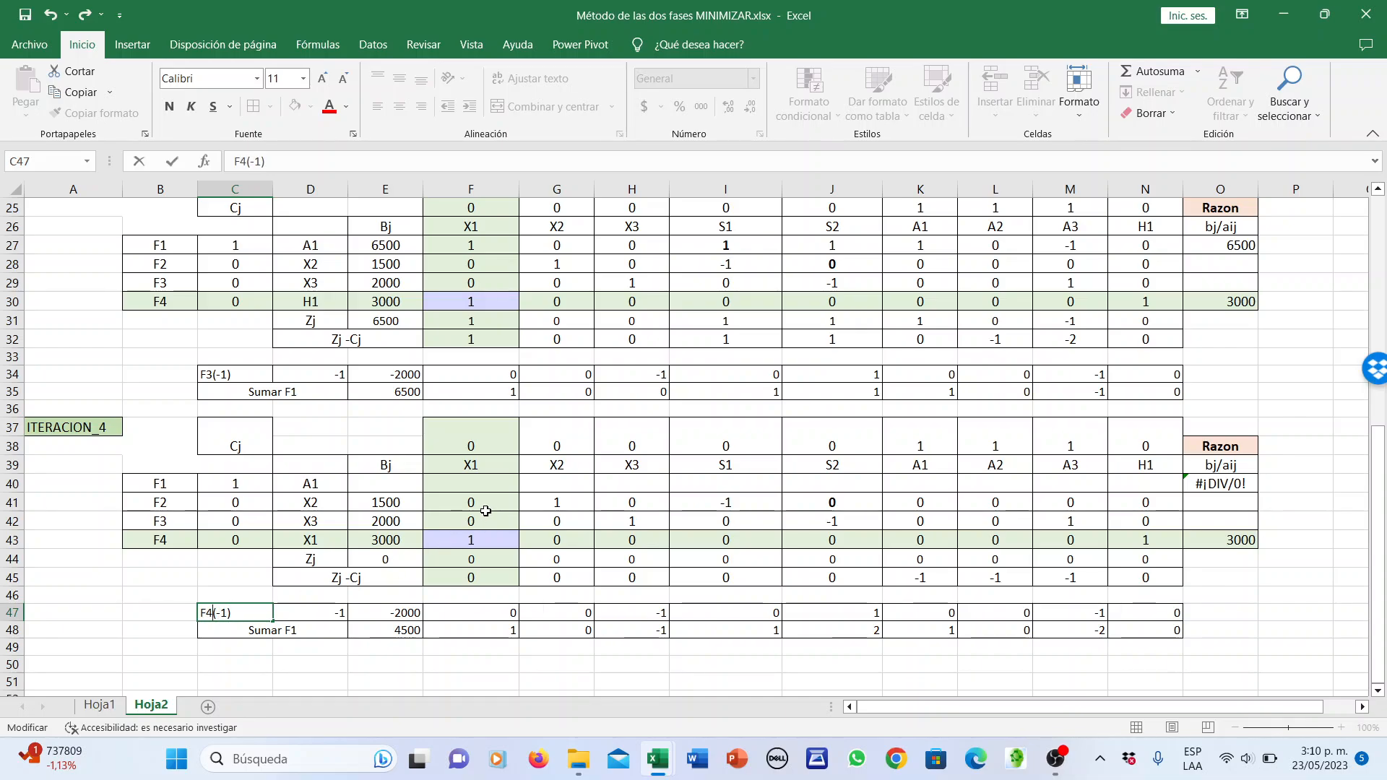
pyautogui.click(482, 243)
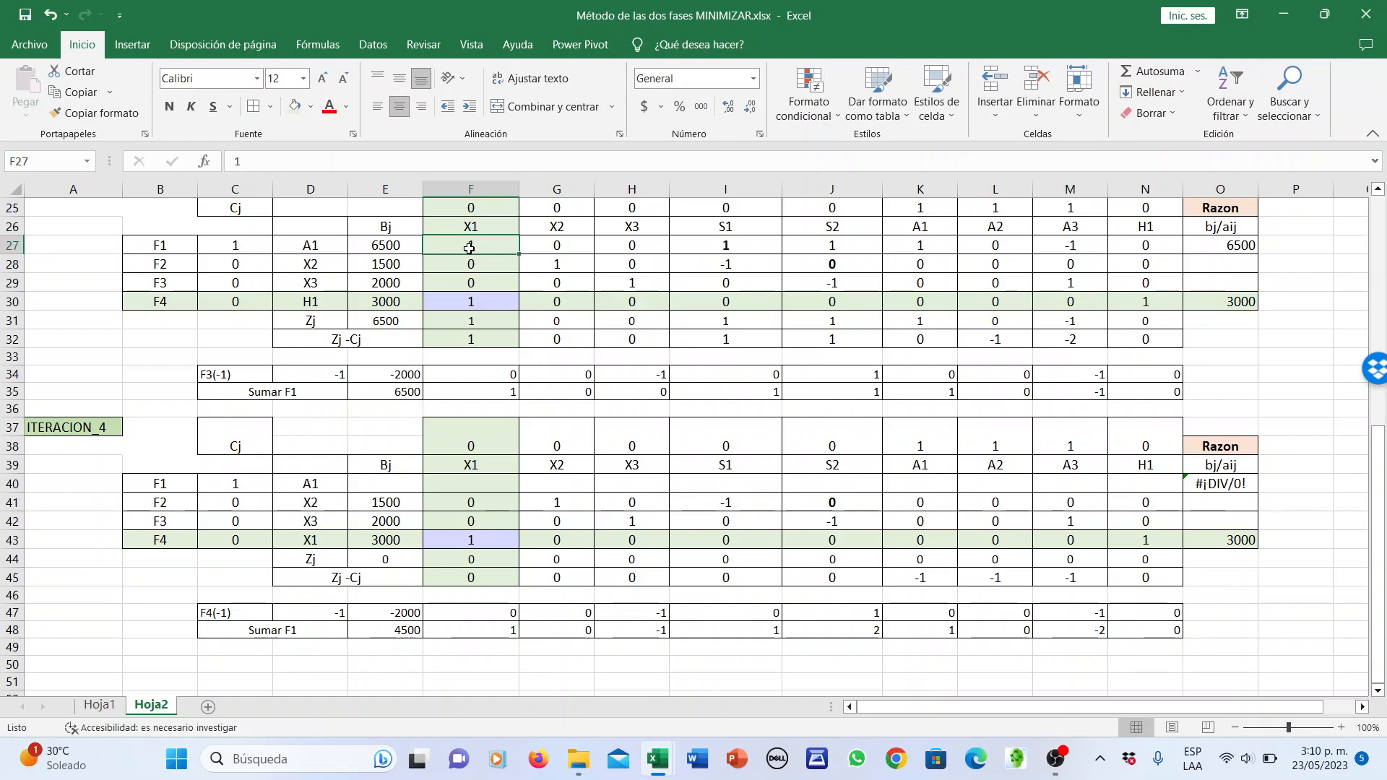
# Multiply pivot row F4 of ITERACION_3 by -1 with =E30*$D$47 in E47 and fill the formula across to N47
pyautogui.click(391, 609)
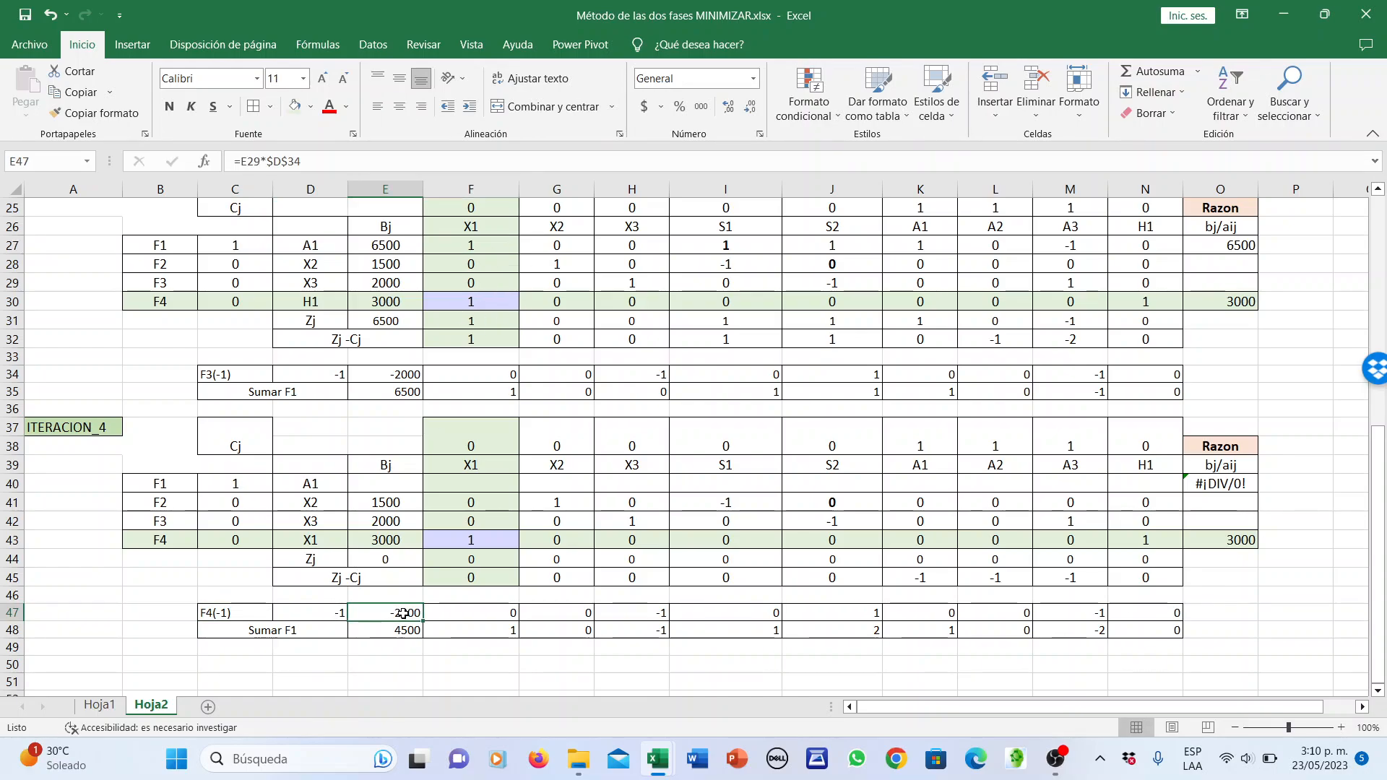
pyautogui.write('=')
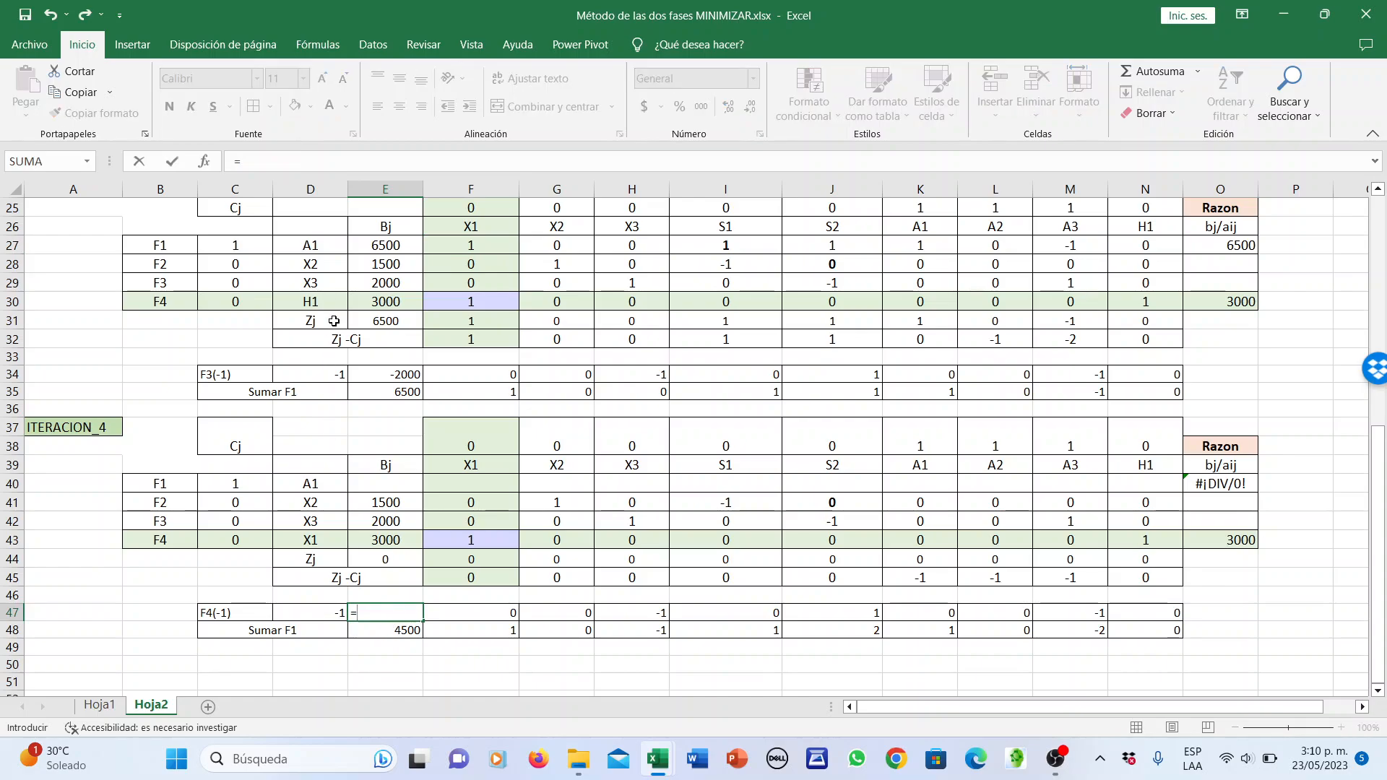
pyautogui.click(378, 302)
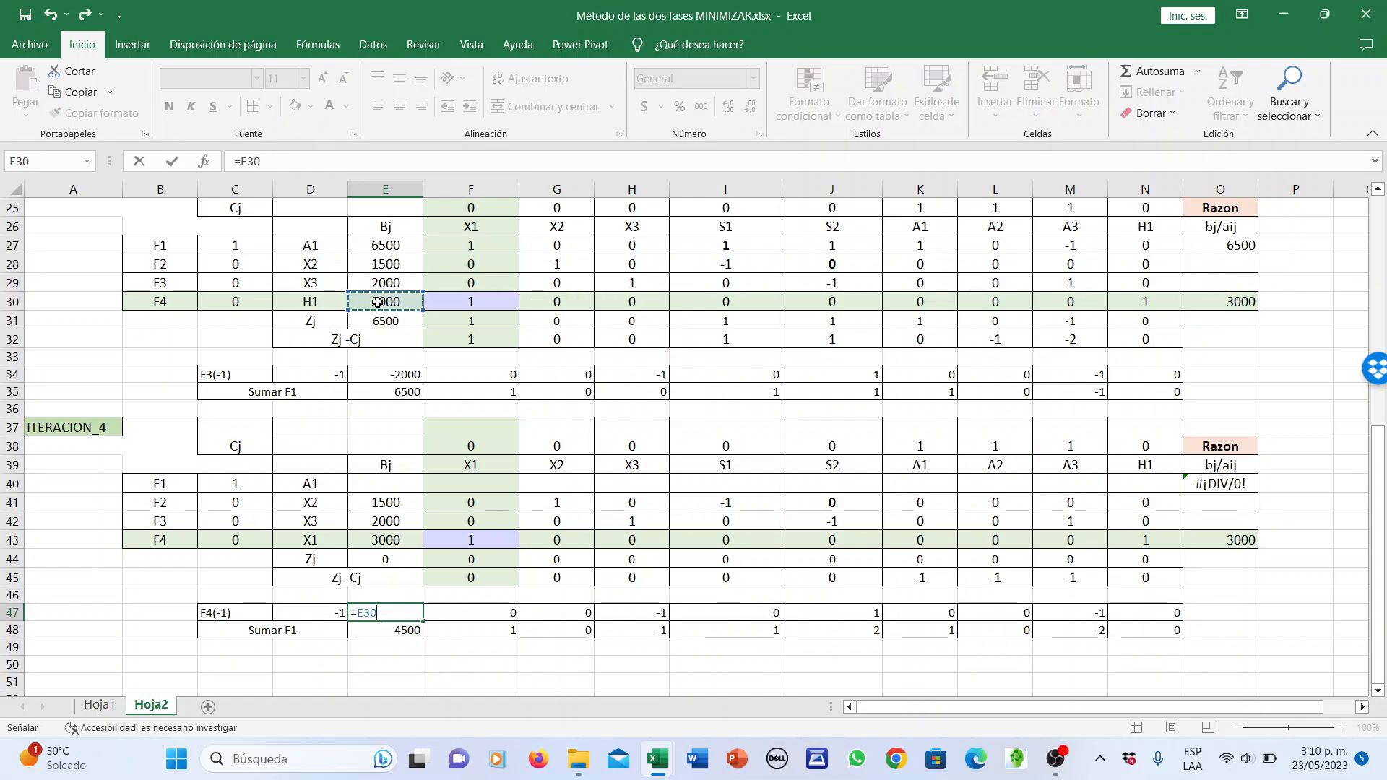
pyautogui.write('-')
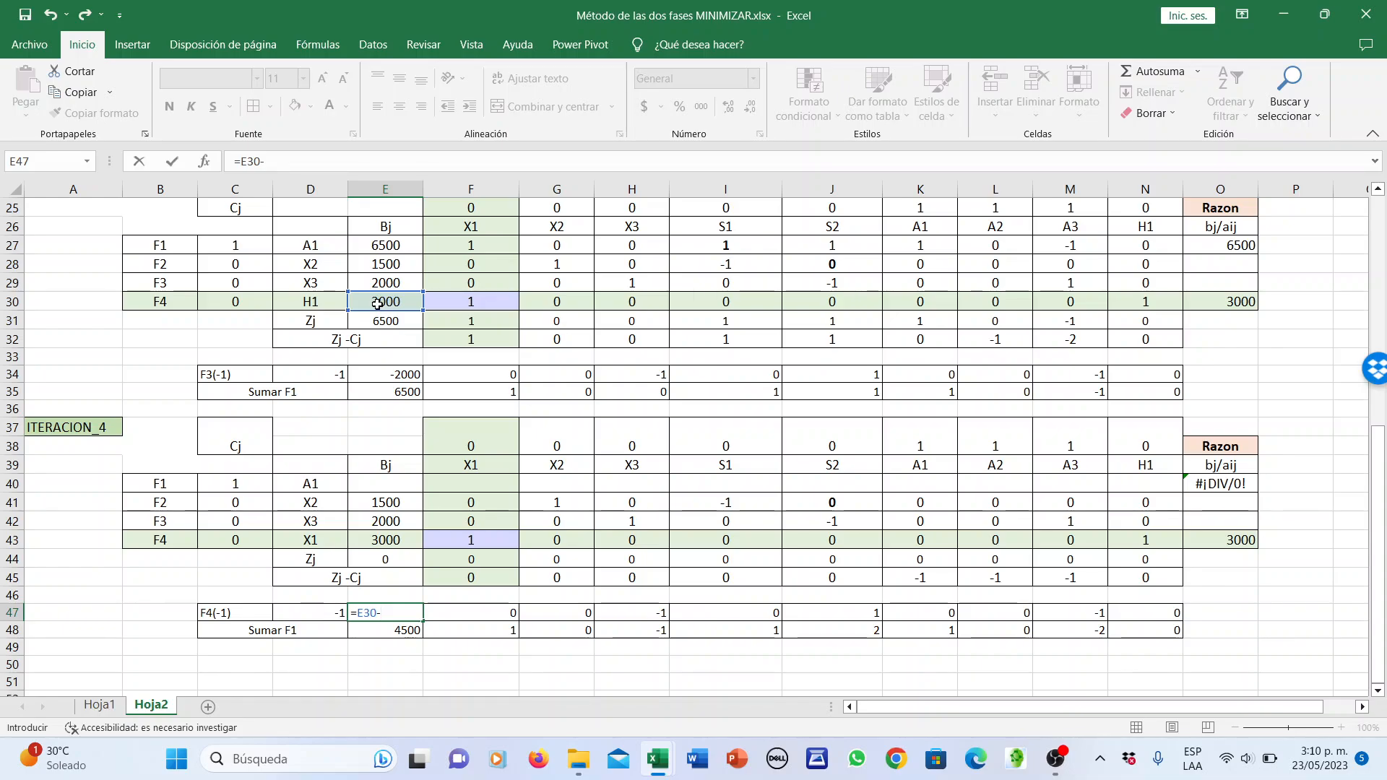
pyautogui.write('*')
pyautogui.click(323, 614)
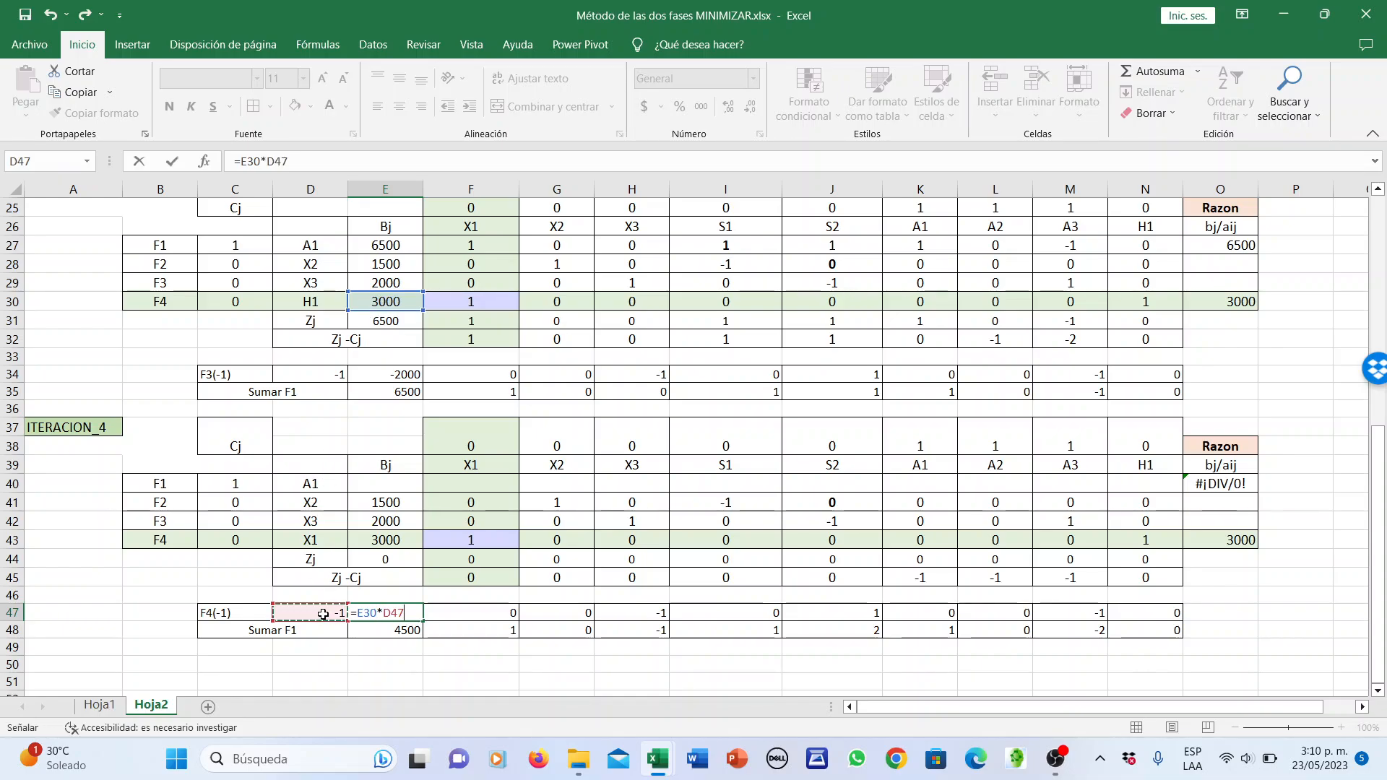
pyautogui.press('Return')
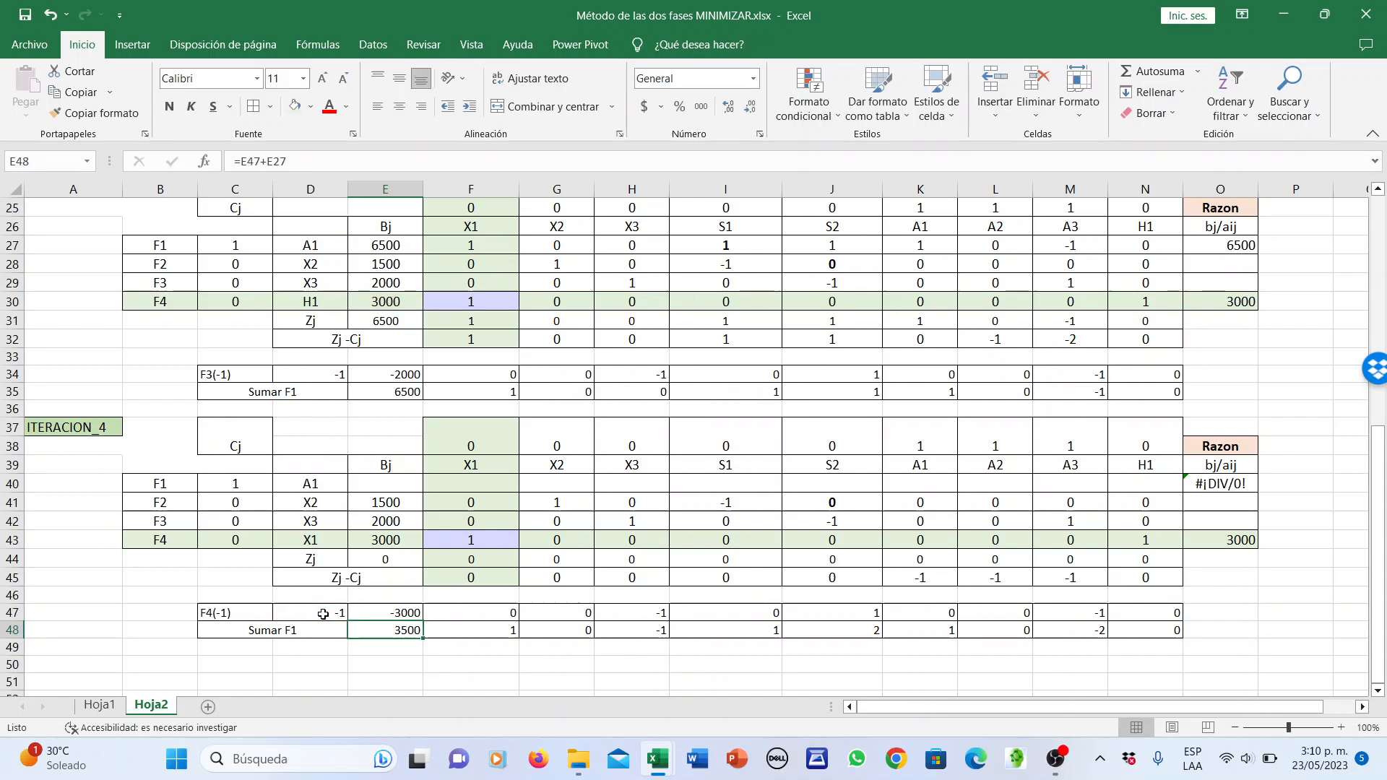
pyautogui.click(410, 613)
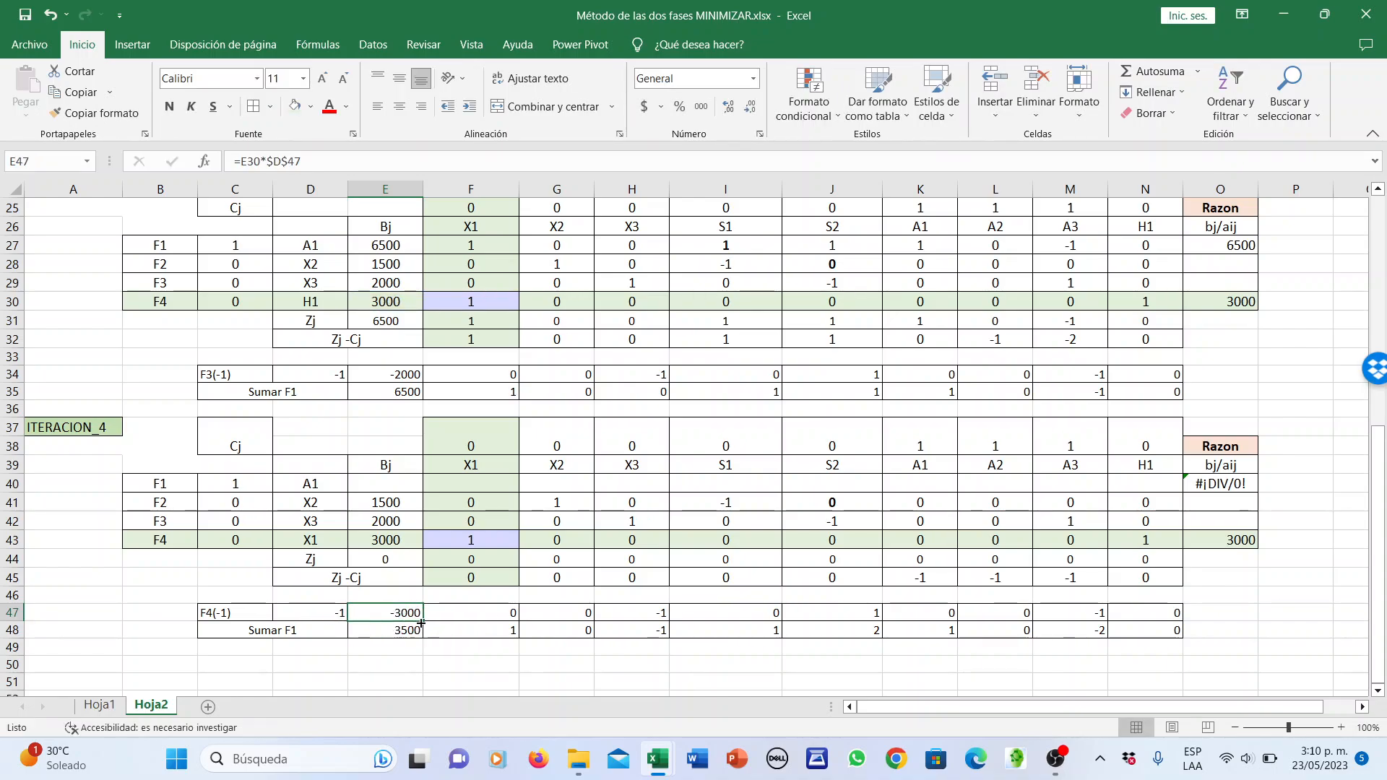
pyautogui.moveTo(422, 622); pyautogui.dragTo(1161, 598)
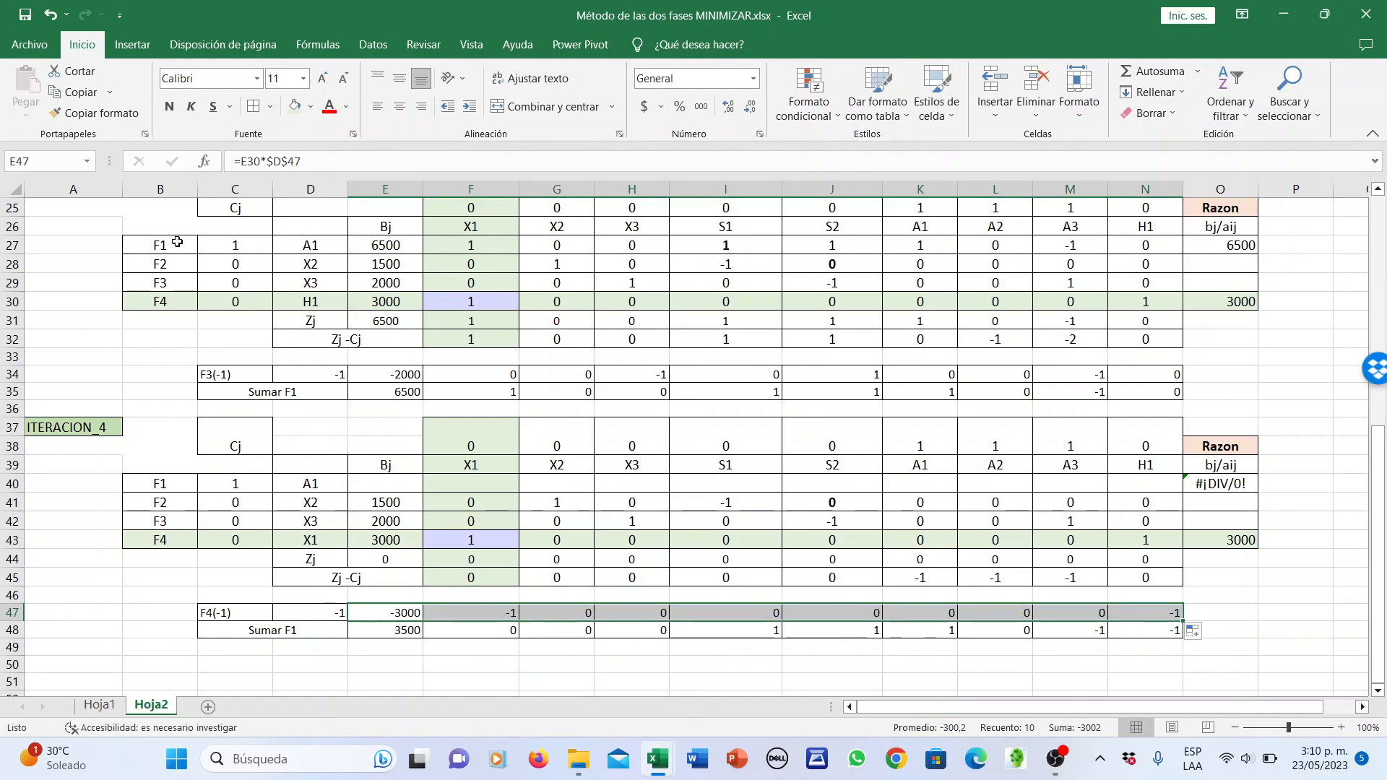
# Add row F1 of ITERACION_3 to the multiplied pivot row with =E27+E47 in E48 and fill the formula across to N48
pyautogui.click(491, 243)
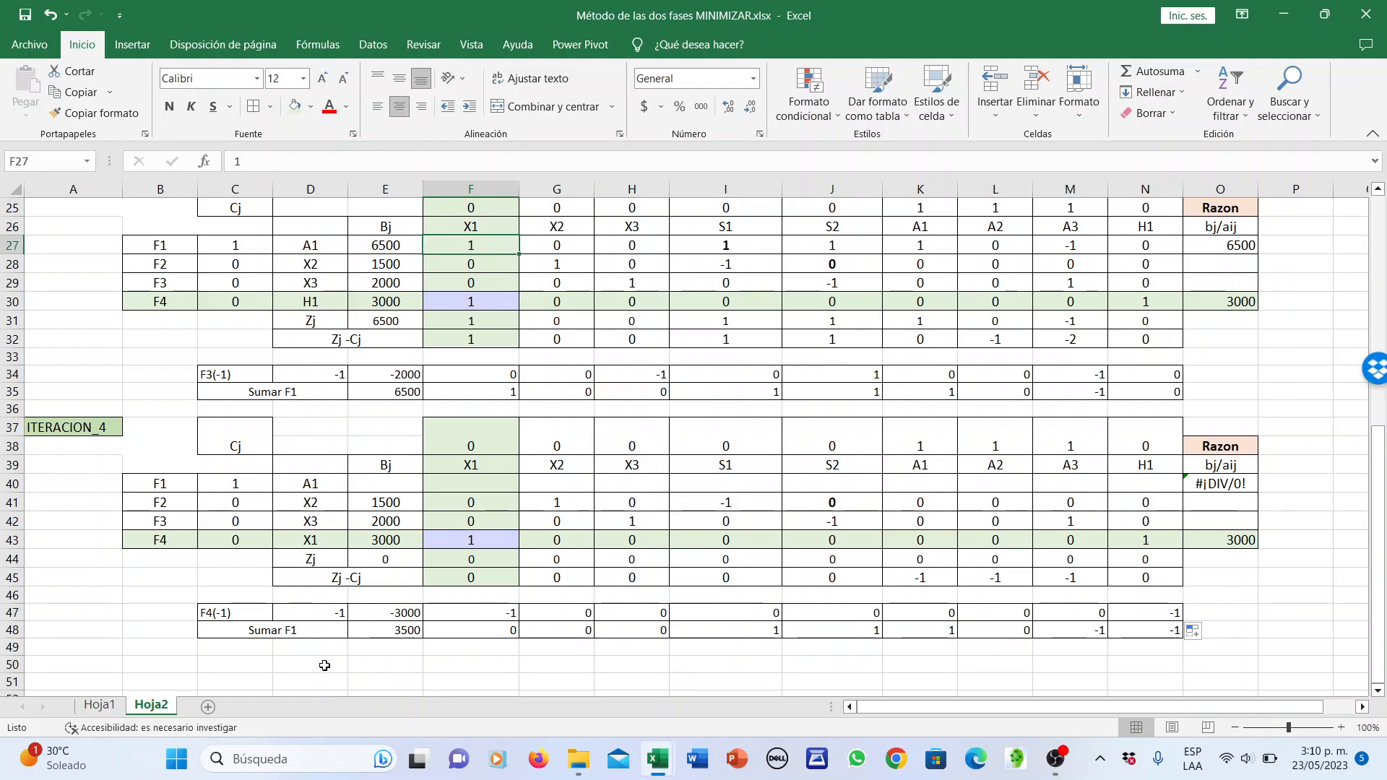
pyautogui.click(386, 633)
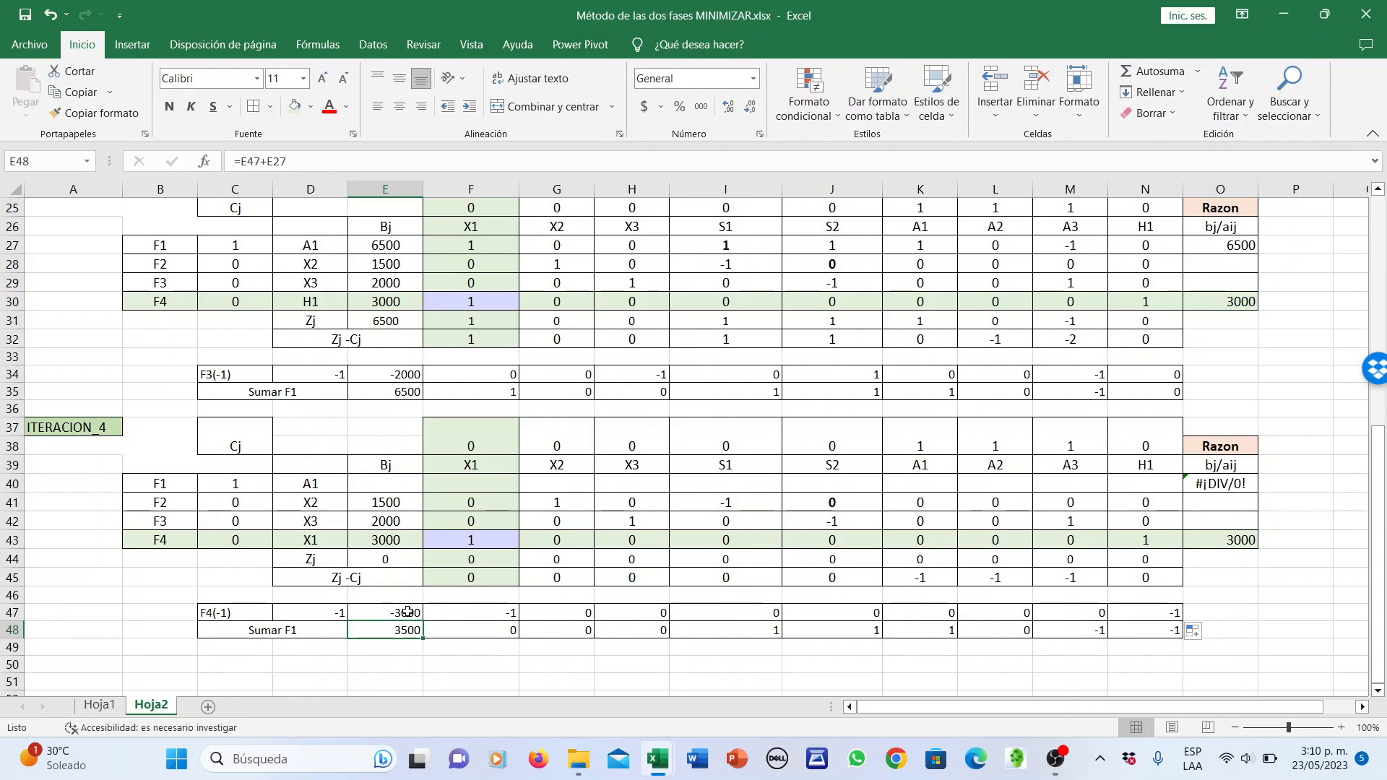
pyautogui.write('=')
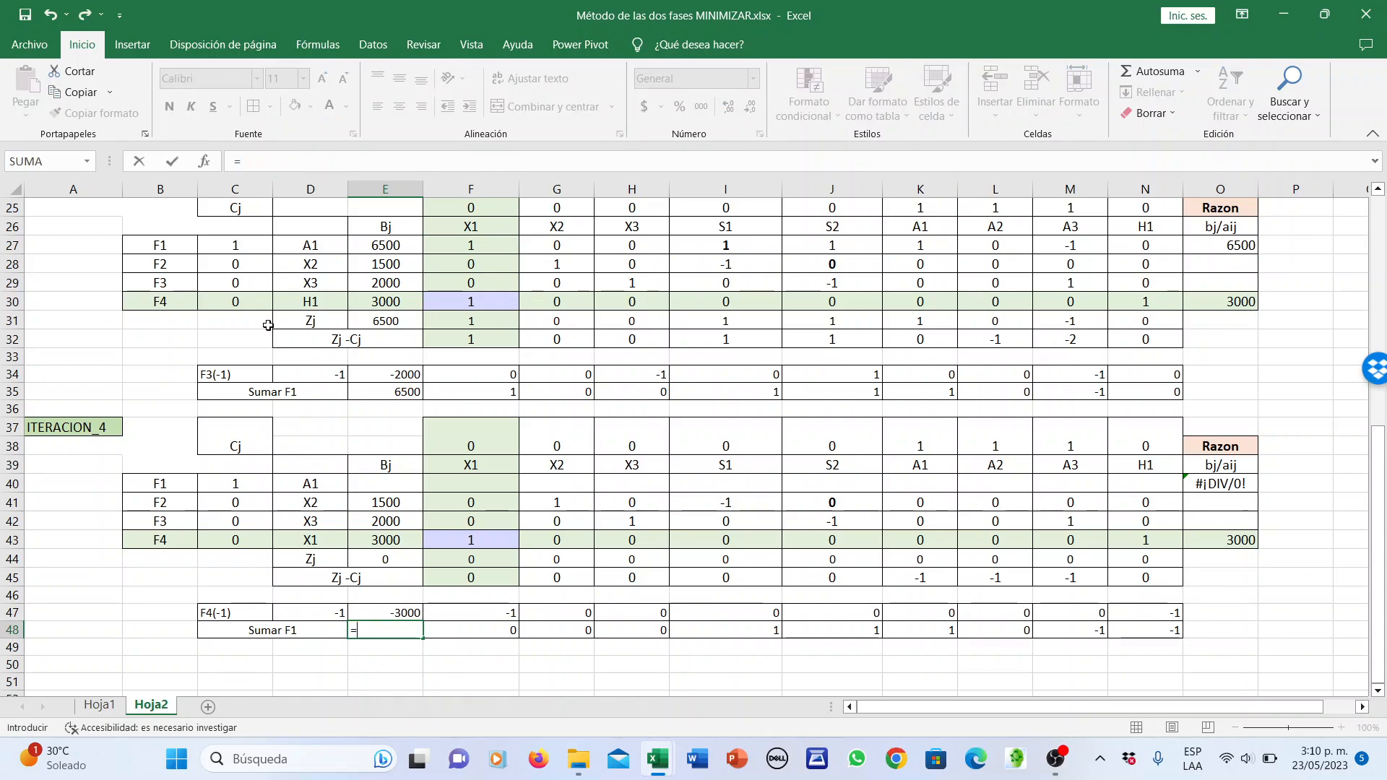
pyautogui.click(372, 307)
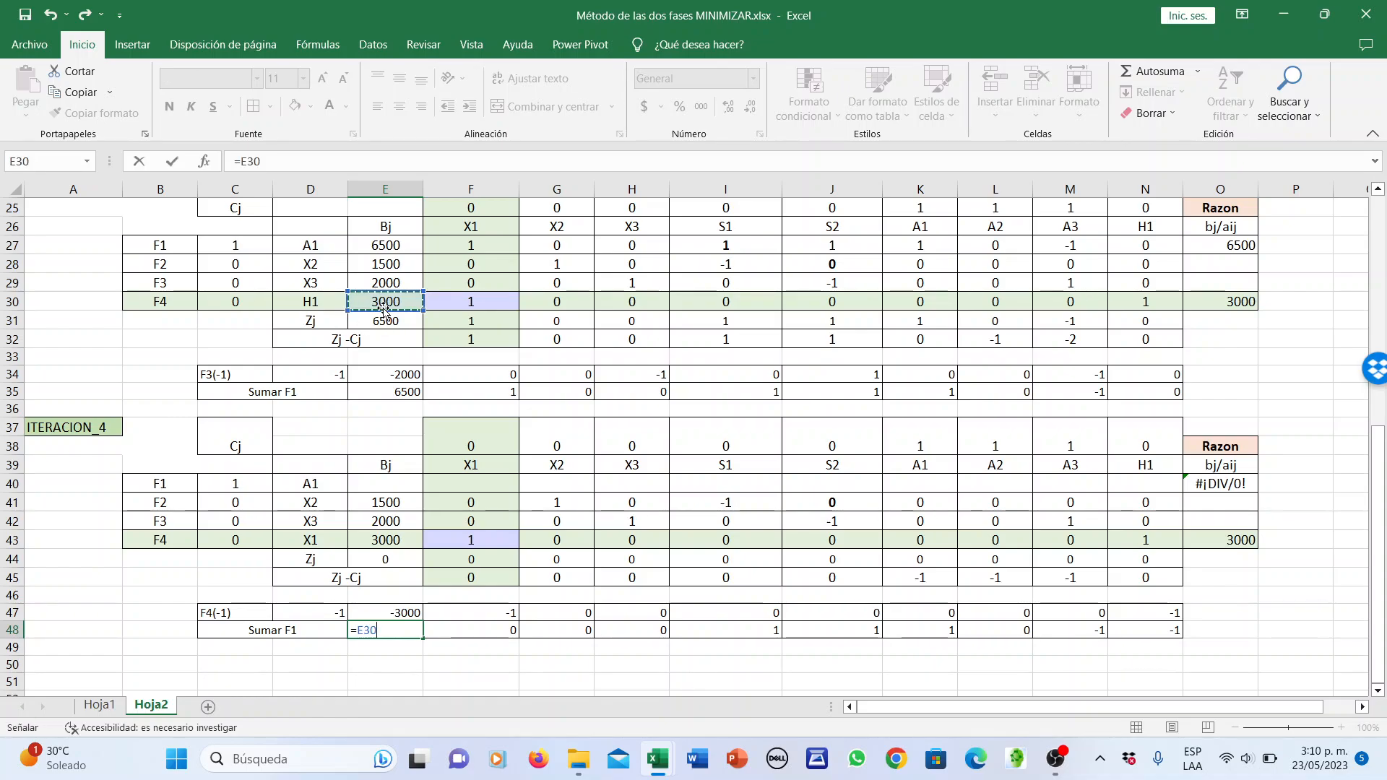
pyautogui.press('BackSpace')
pyautogui.press('BackSpace')
pyautogui.press('BackSpace')
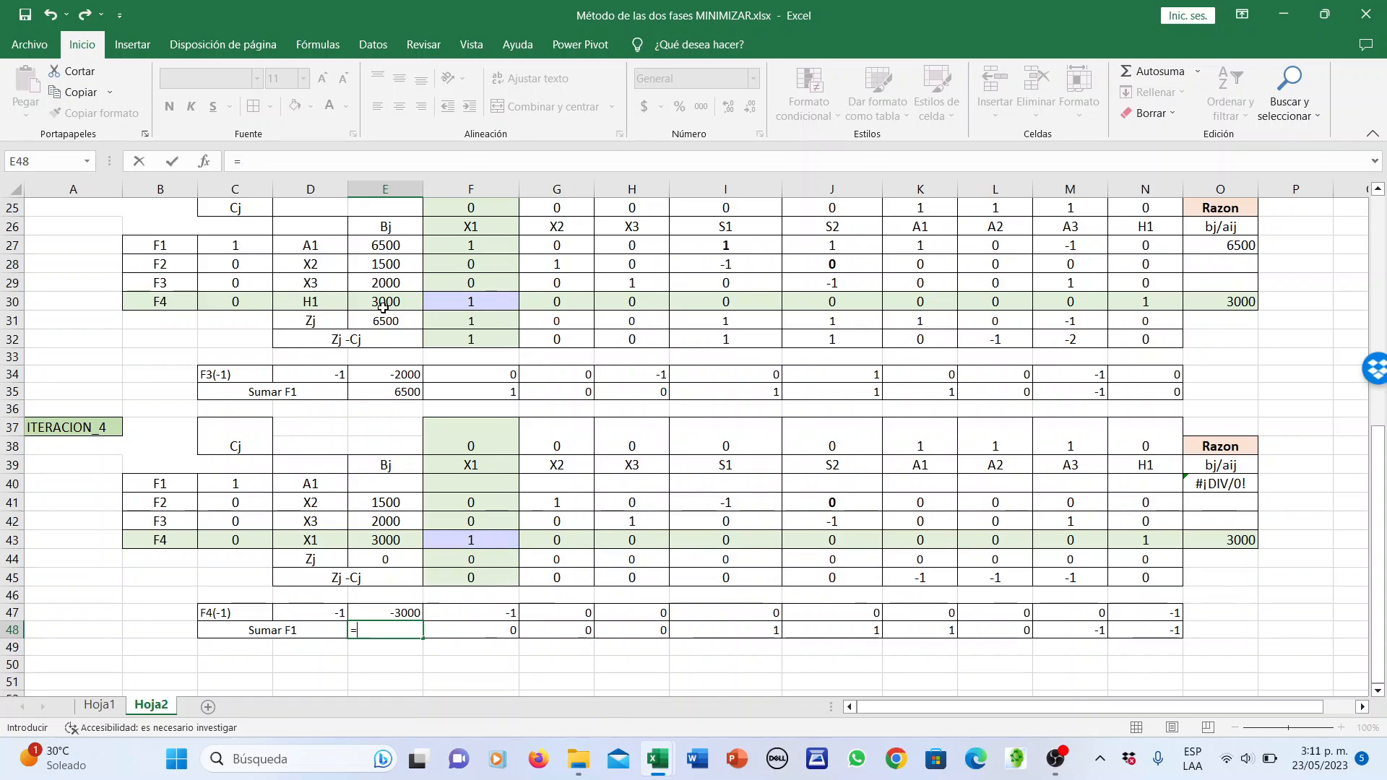
pyautogui.click(407, 244)
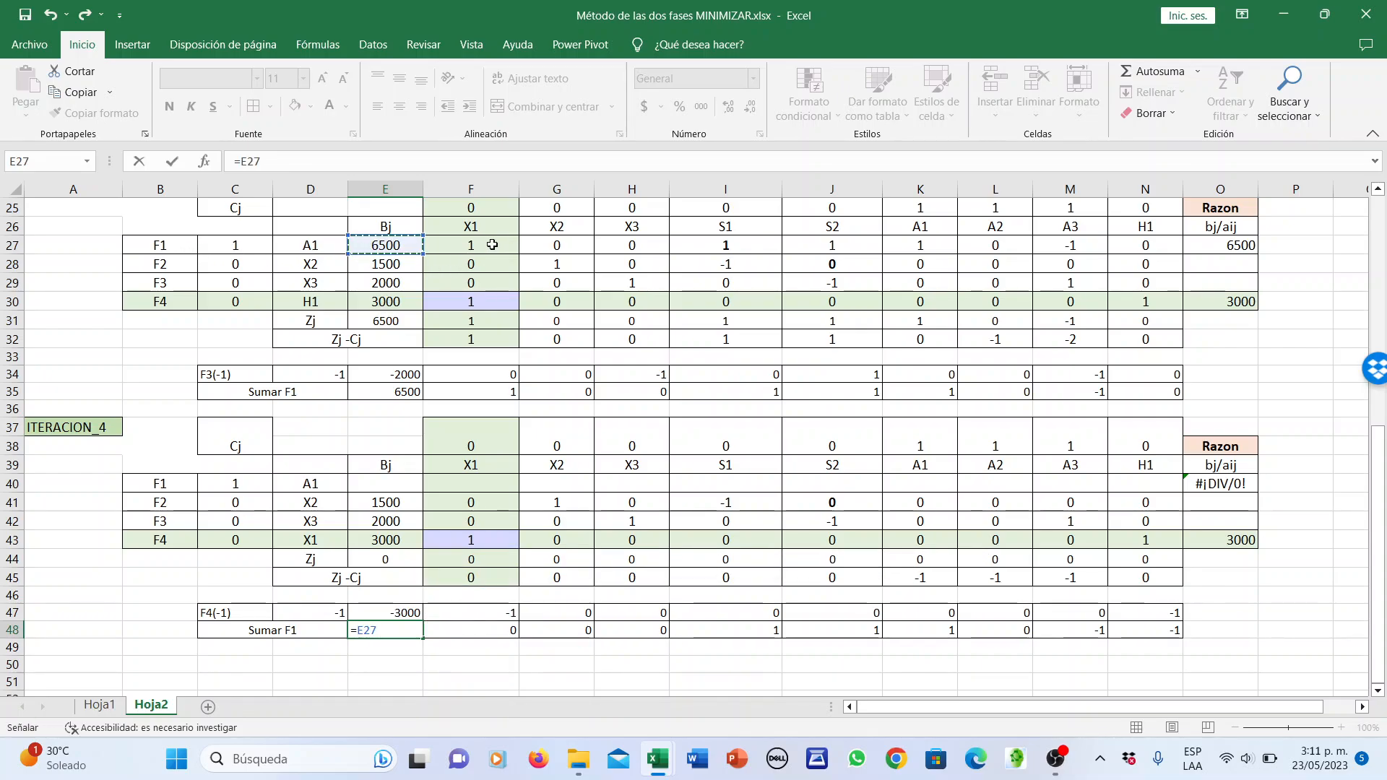
pyautogui.write('+')
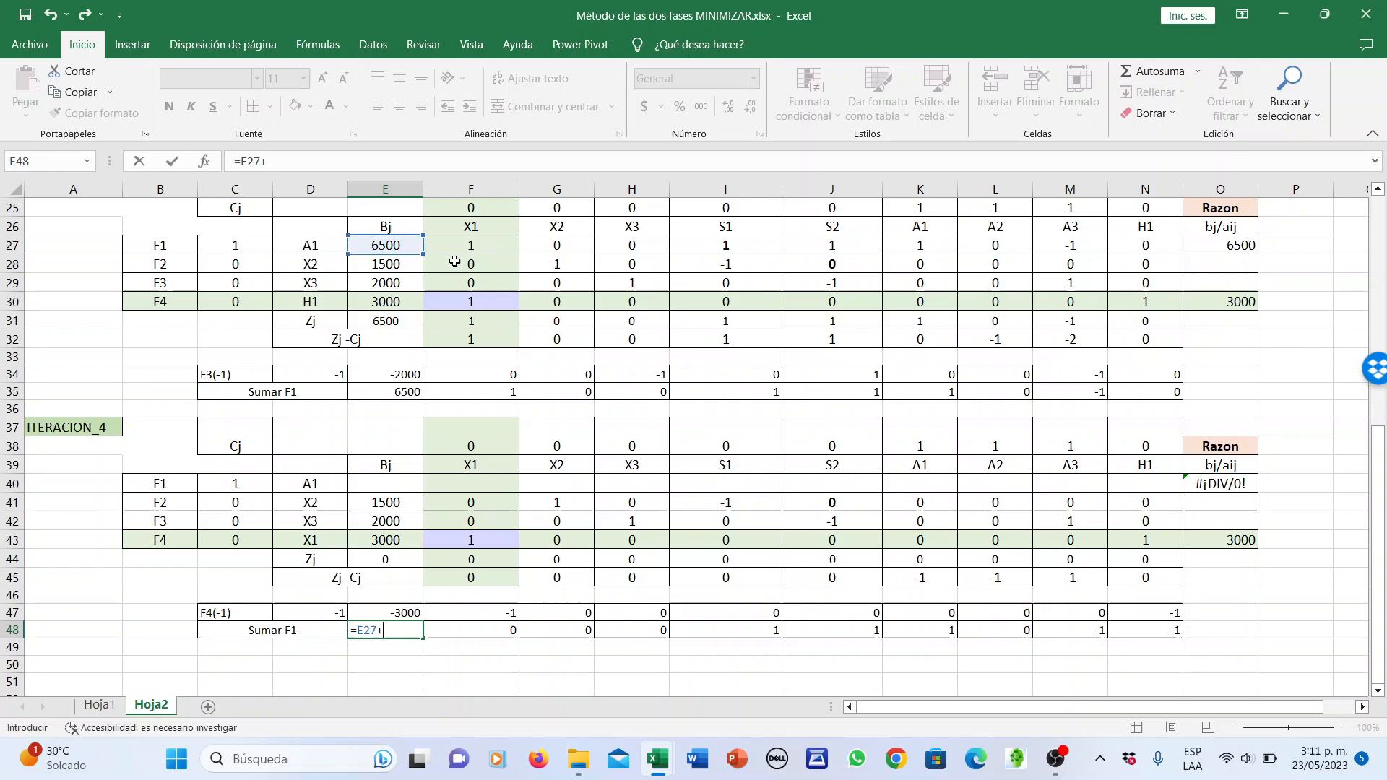
pyautogui.click(401, 613)
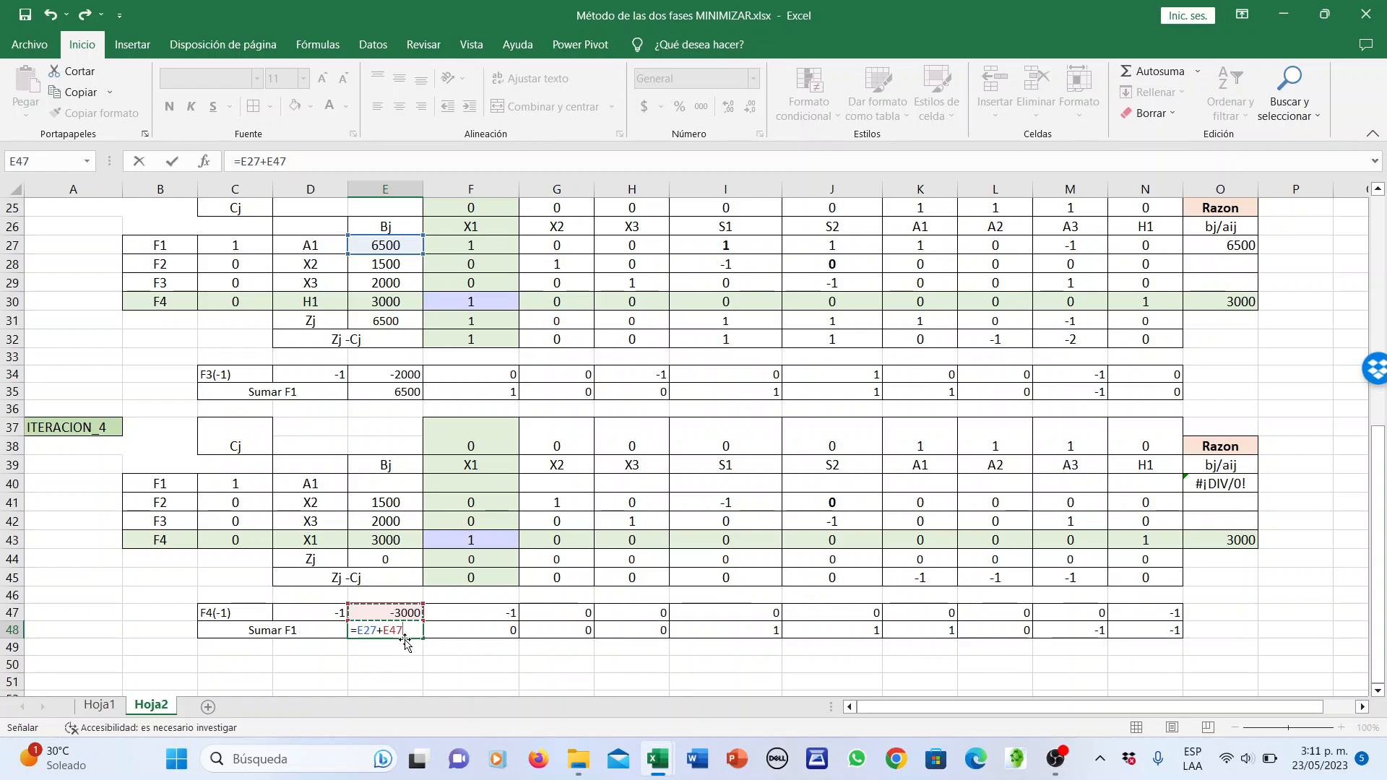
pyautogui.press('Return')
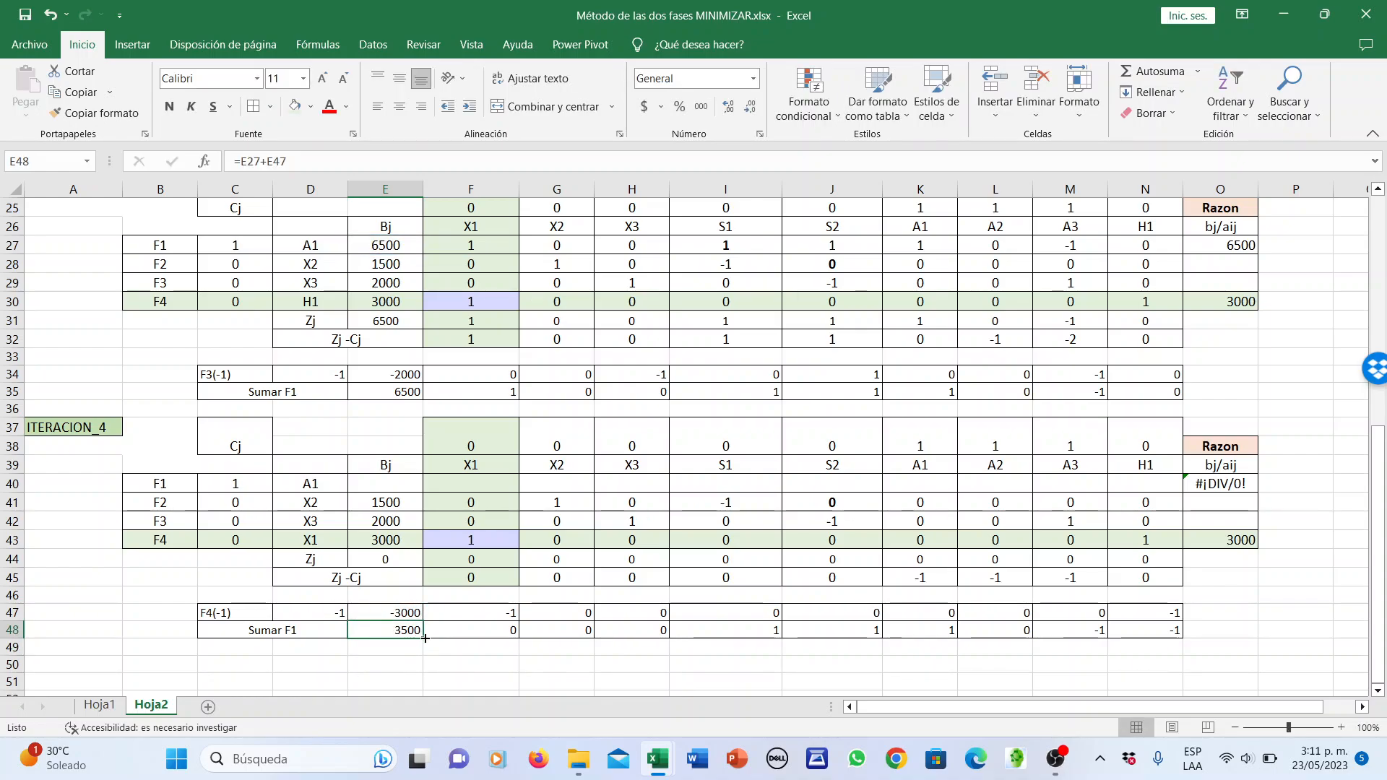
pyautogui.moveTo(422, 639); pyautogui.dragTo(1194, 675)
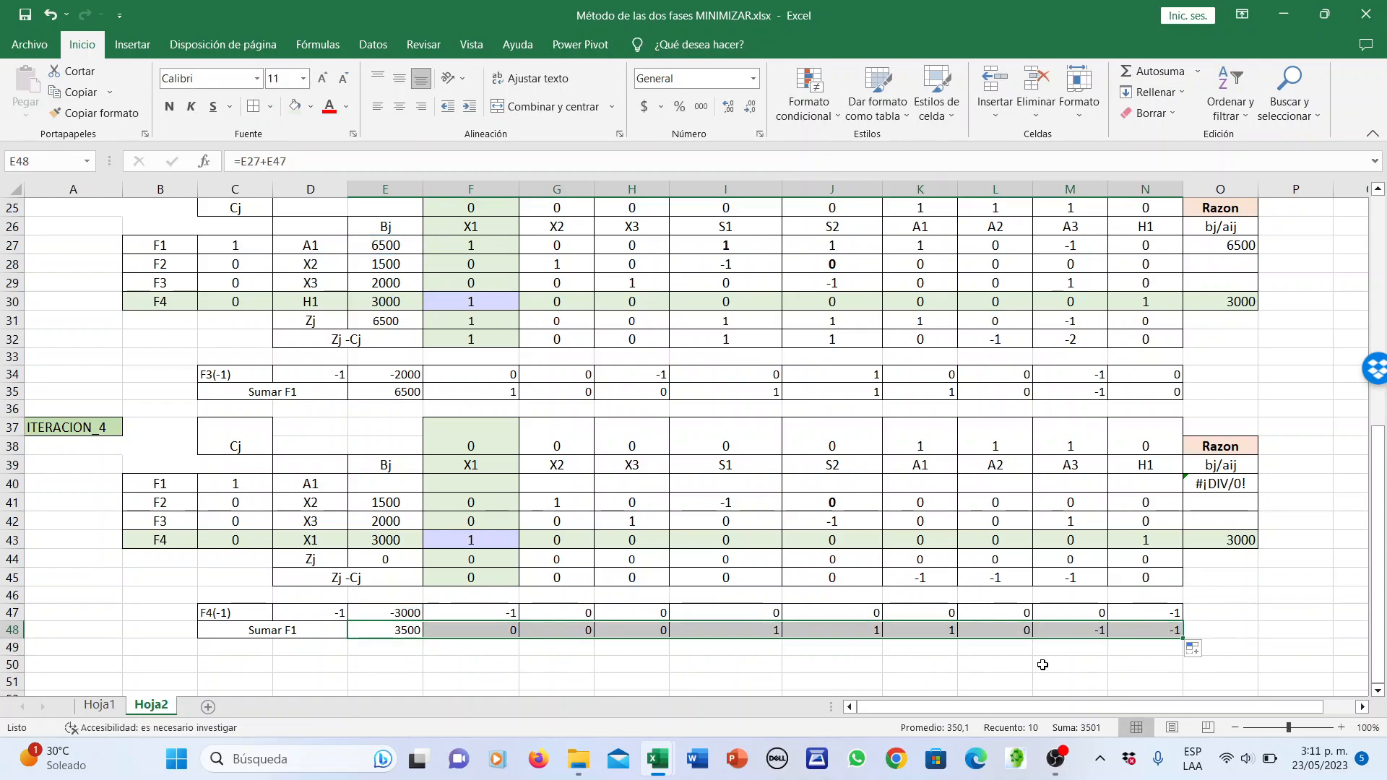
# Paste the results in E48:N48 as values into row F1 of the ITERACION_4 tableau, starting at E40
pyautogui.scroll(-1, 1042, 665)
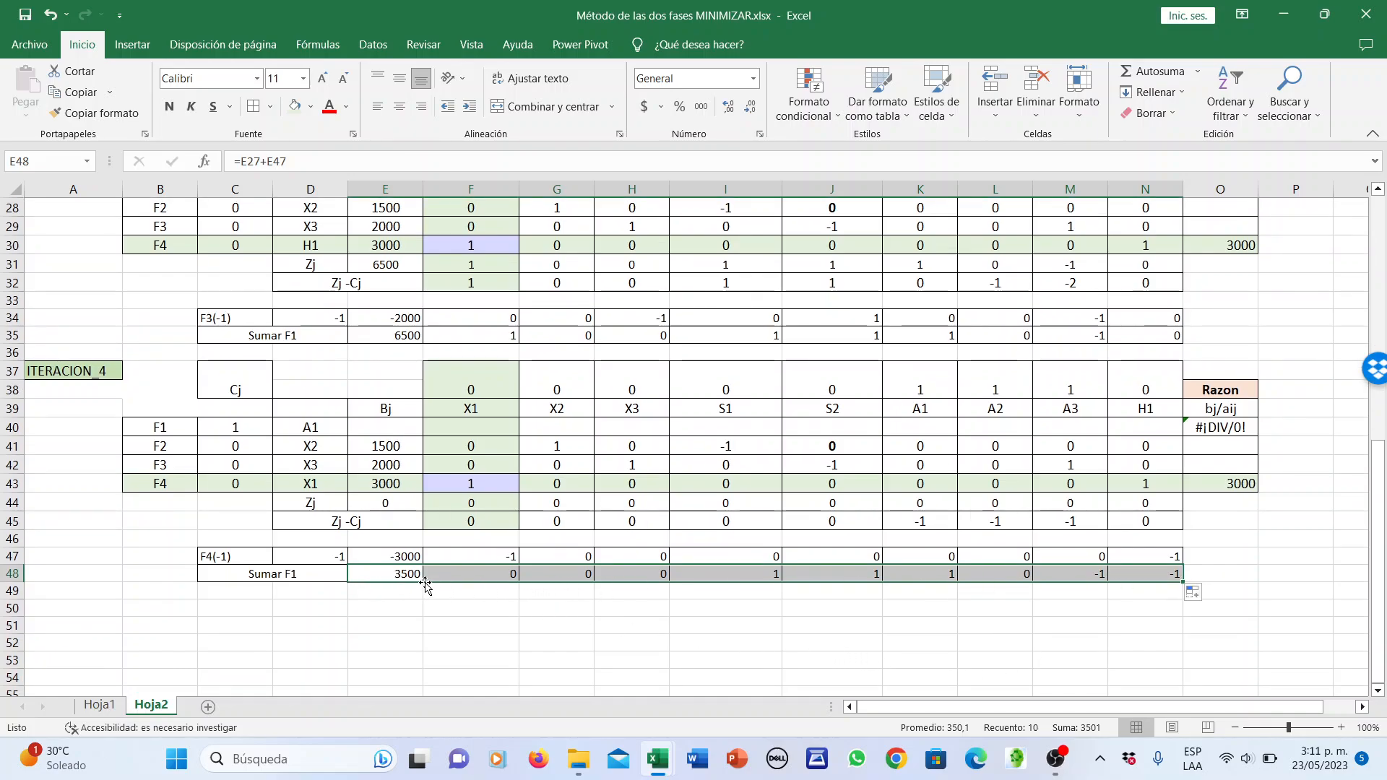
pyautogui.hotkey('ctrl', 'c')
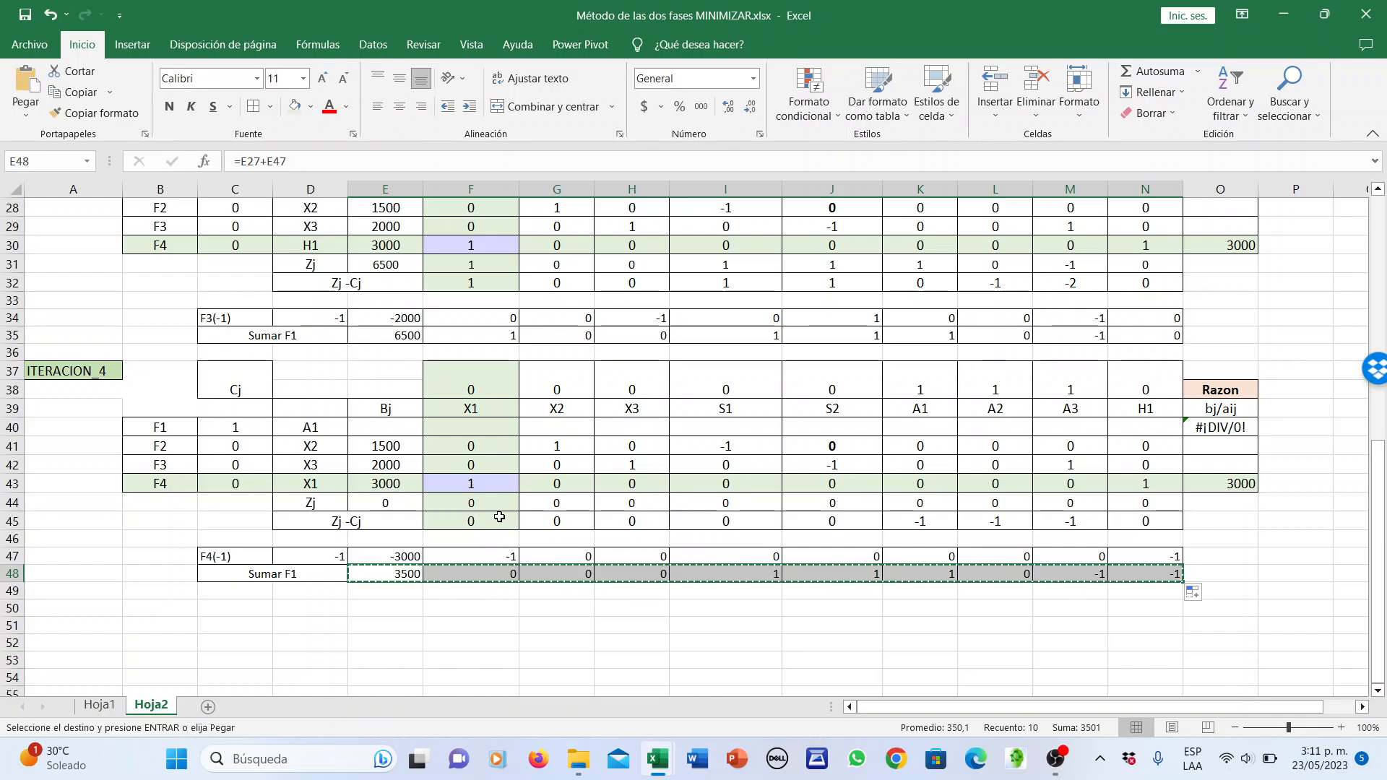
pyautogui.click(412, 426)
pyautogui.rightClick(412, 426)
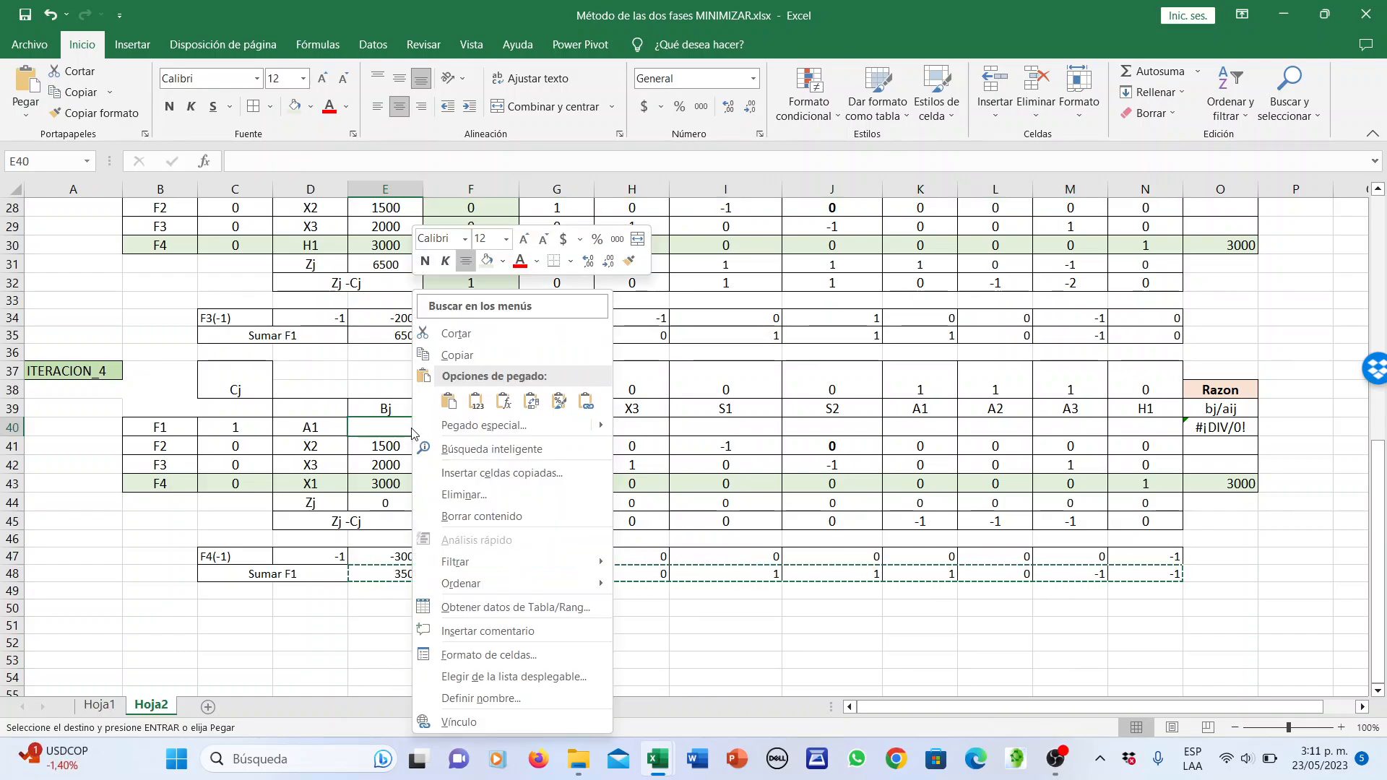
pyautogui.click(476, 402)
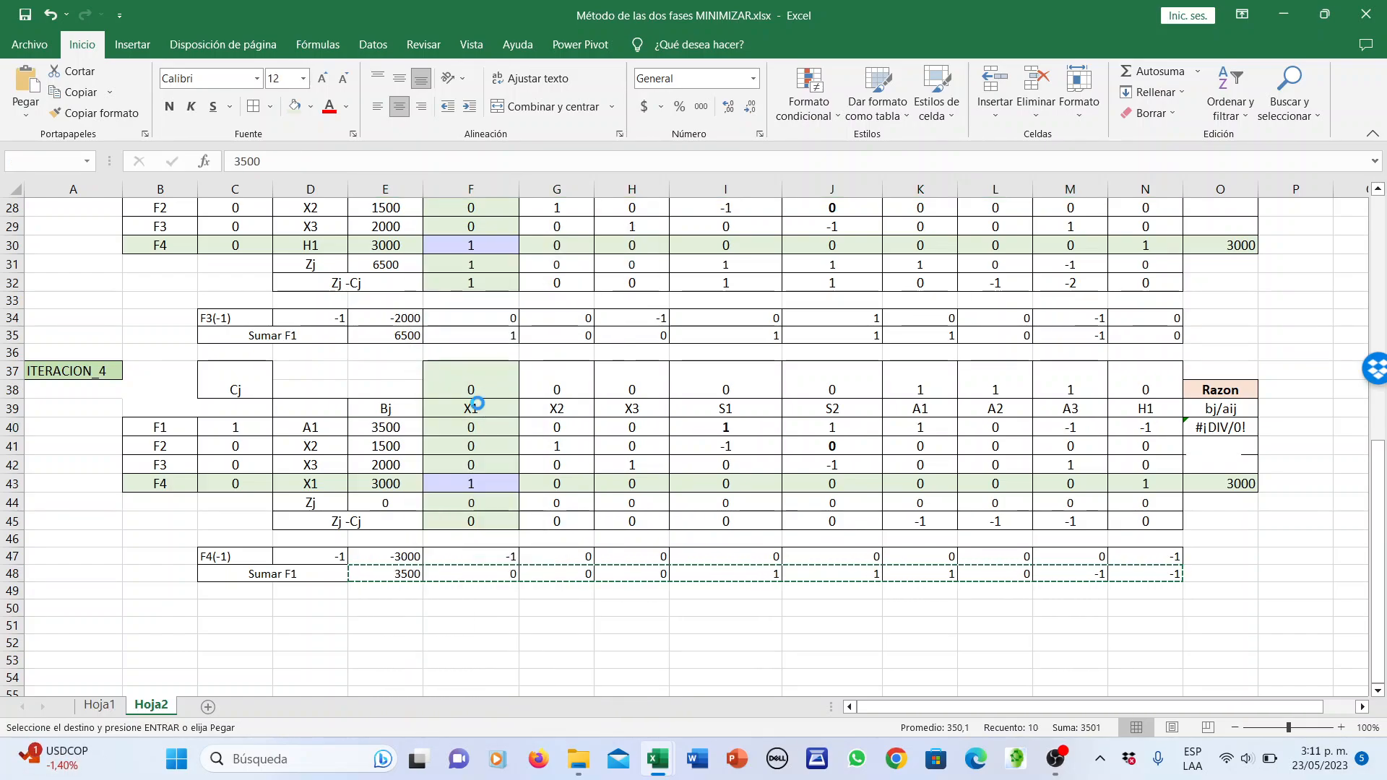
pyautogui.click(116, 372)
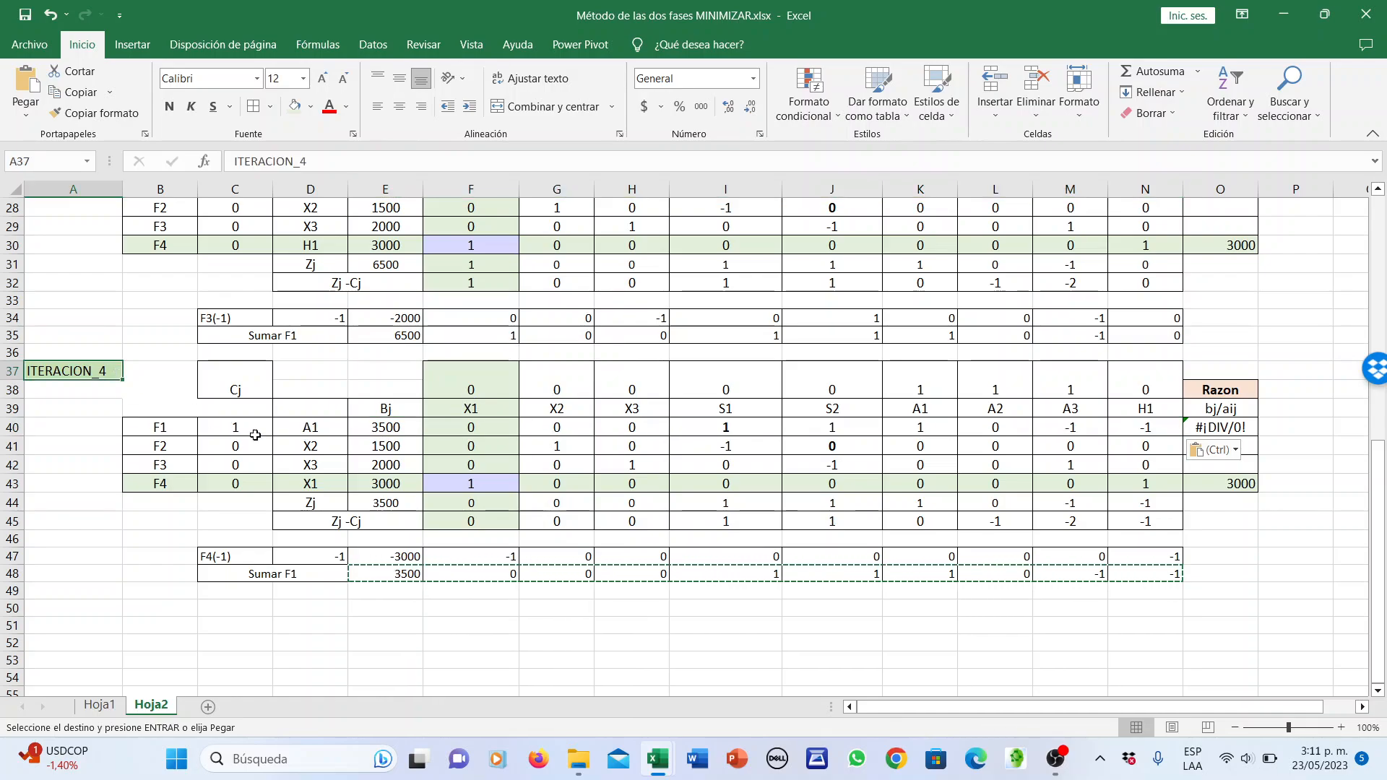
pyautogui.press('Escape')
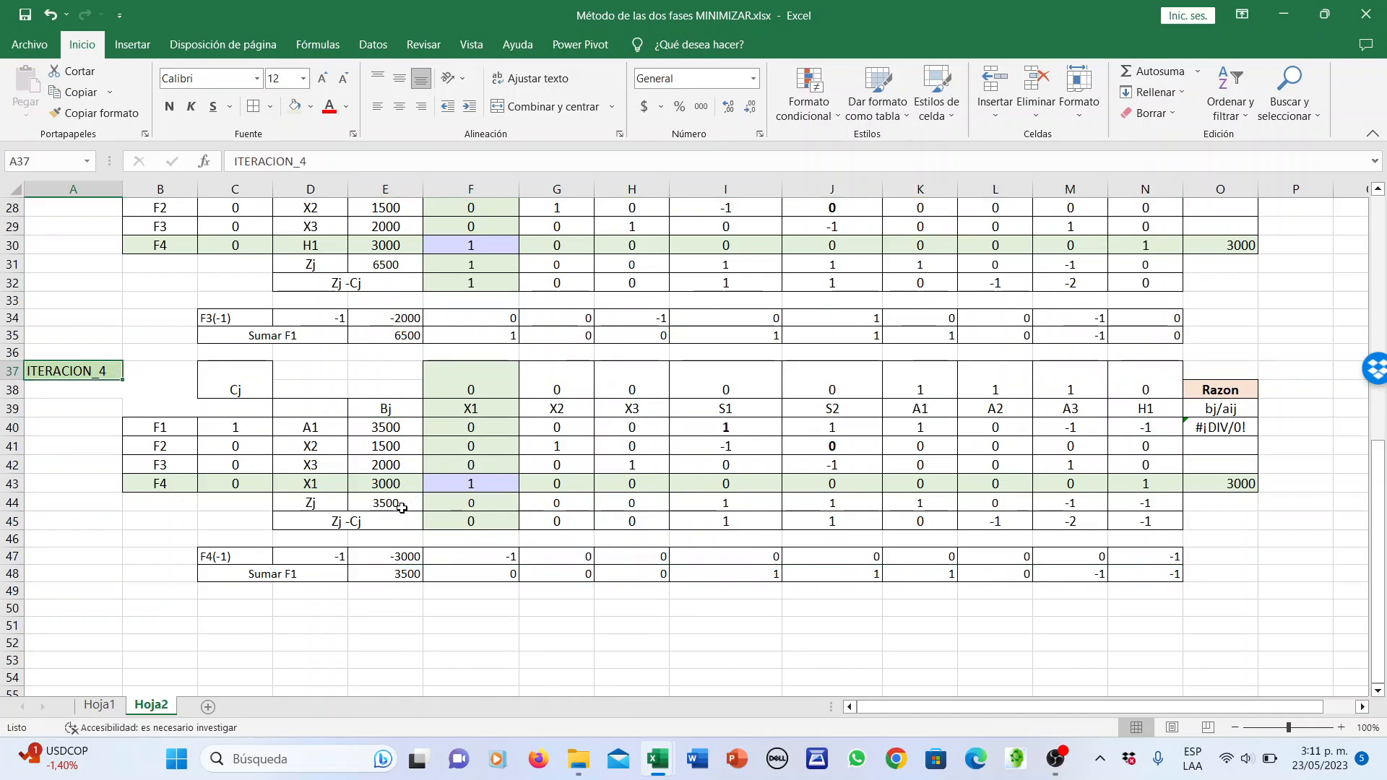
# Correct the Zj formula in E44 to =SUMAPRODUCTO($C$40:$C$43;E40:E43) and fill it across to N44
pyautogui.click(404, 504)
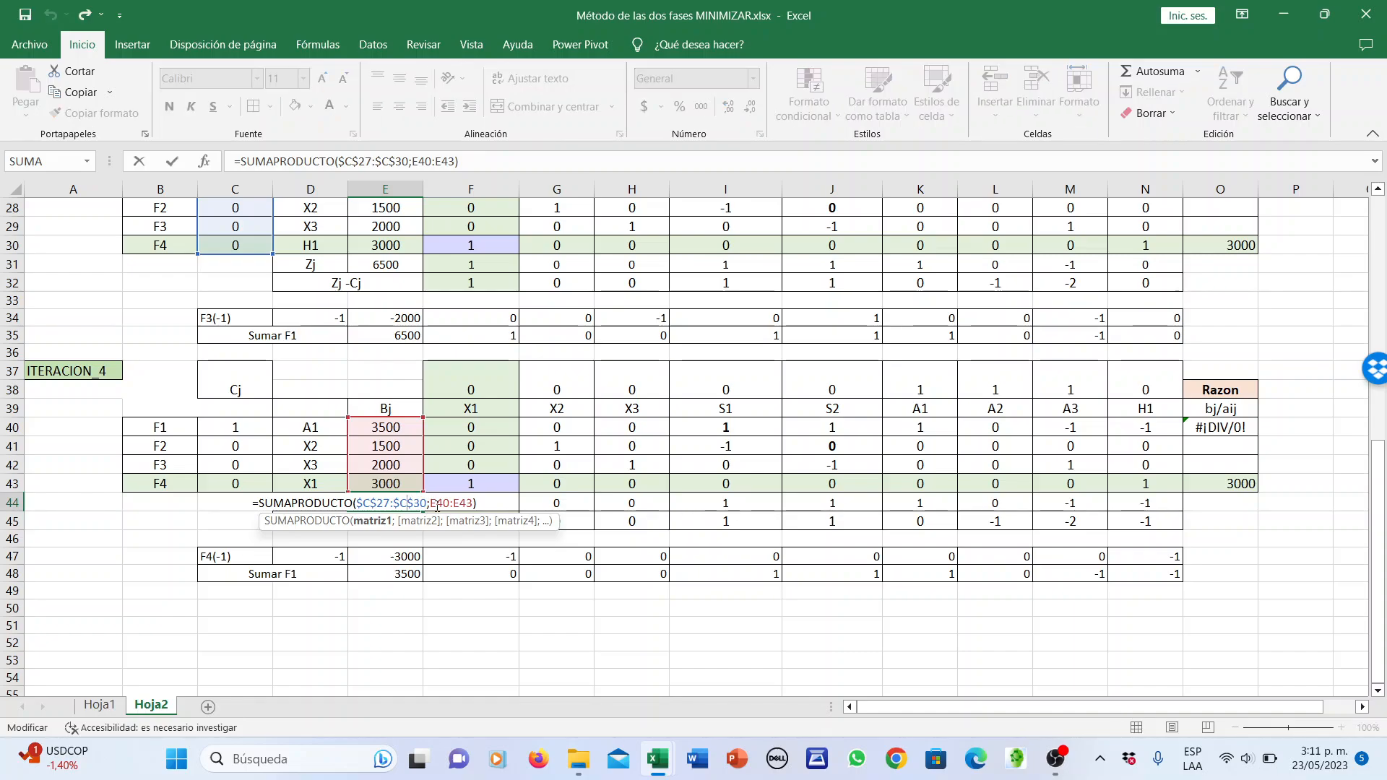
pyautogui.moveTo(427, 503); pyautogui.dragTo(358, 504)
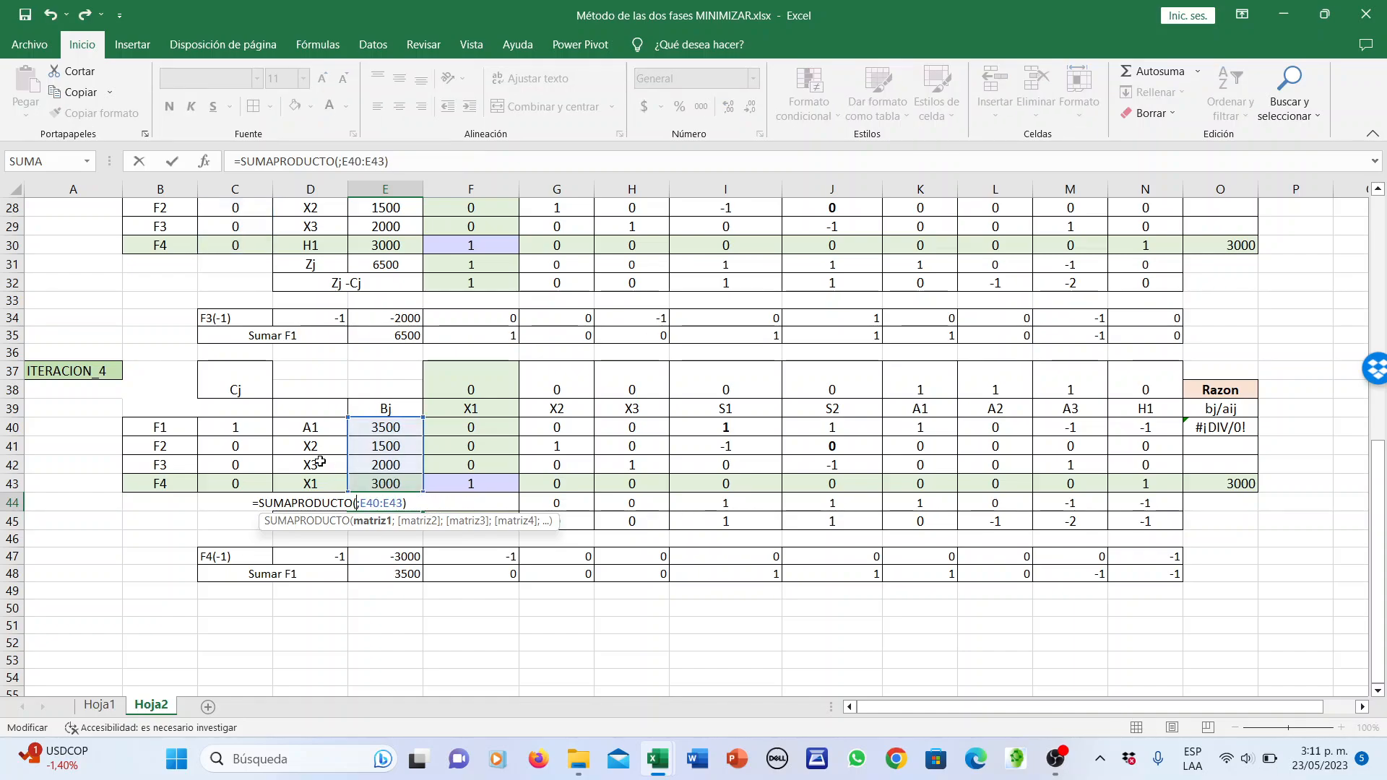
pyautogui.moveTo(254, 425); pyautogui.dragTo(250, 485)
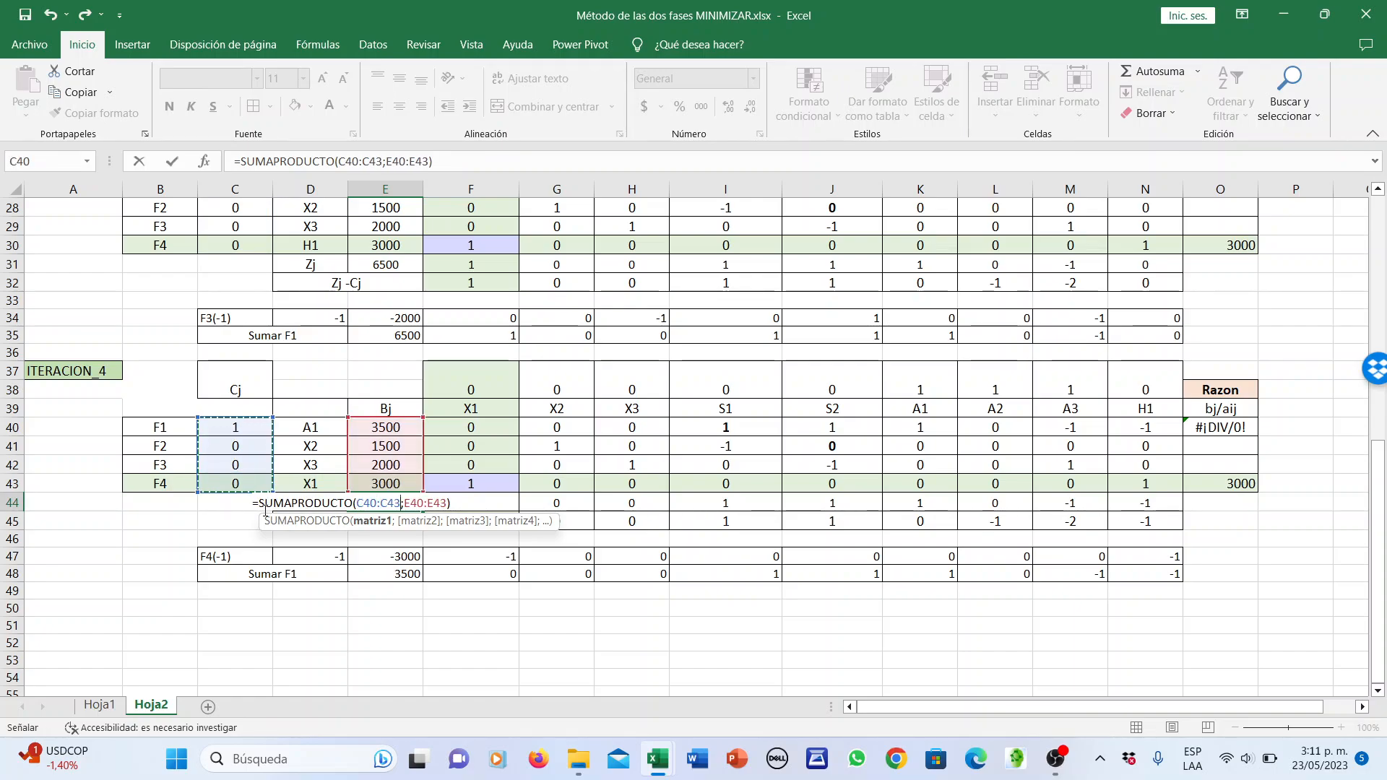
pyautogui.press('F4')
pyautogui.press('Return')
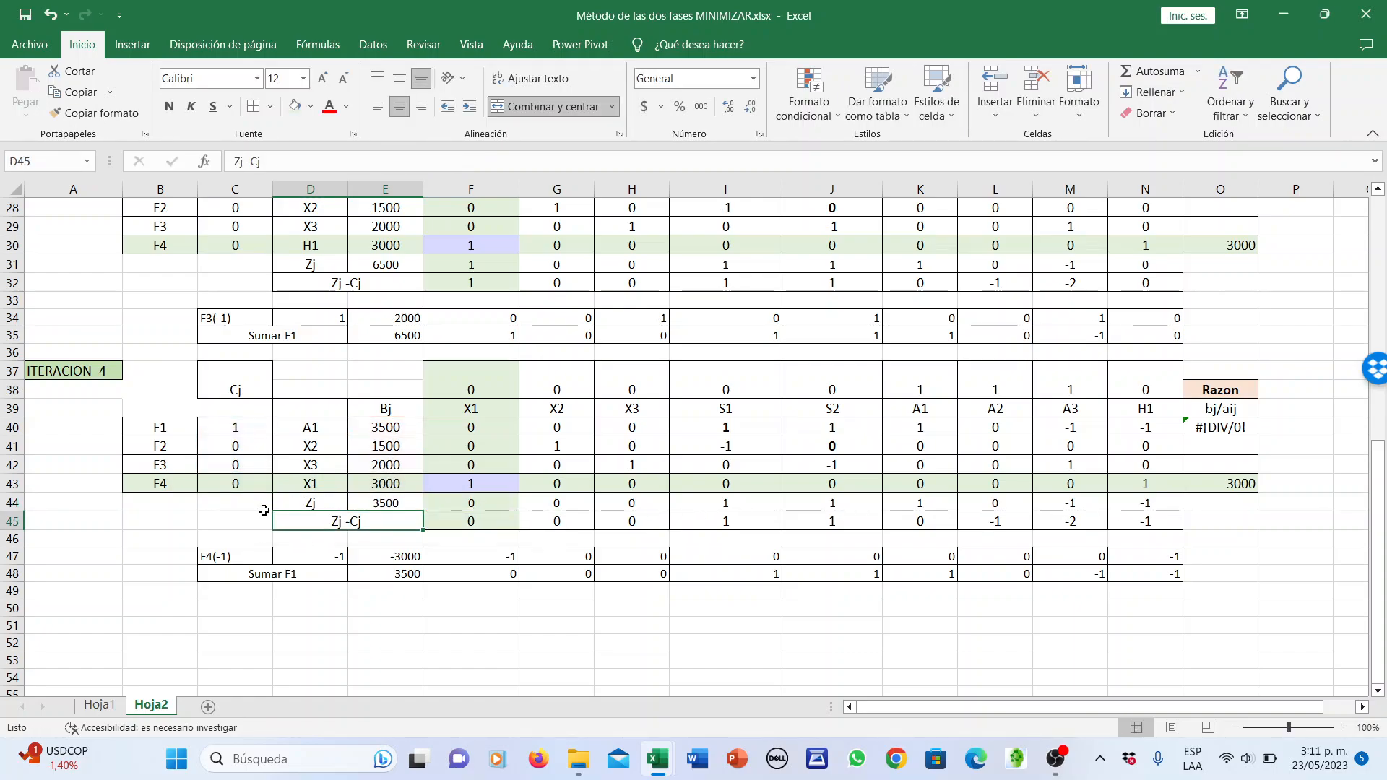
pyautogui.click(401, 503)
pyautogui.moveTo(421, 513); pyautogui.dragTo(1131, 515)
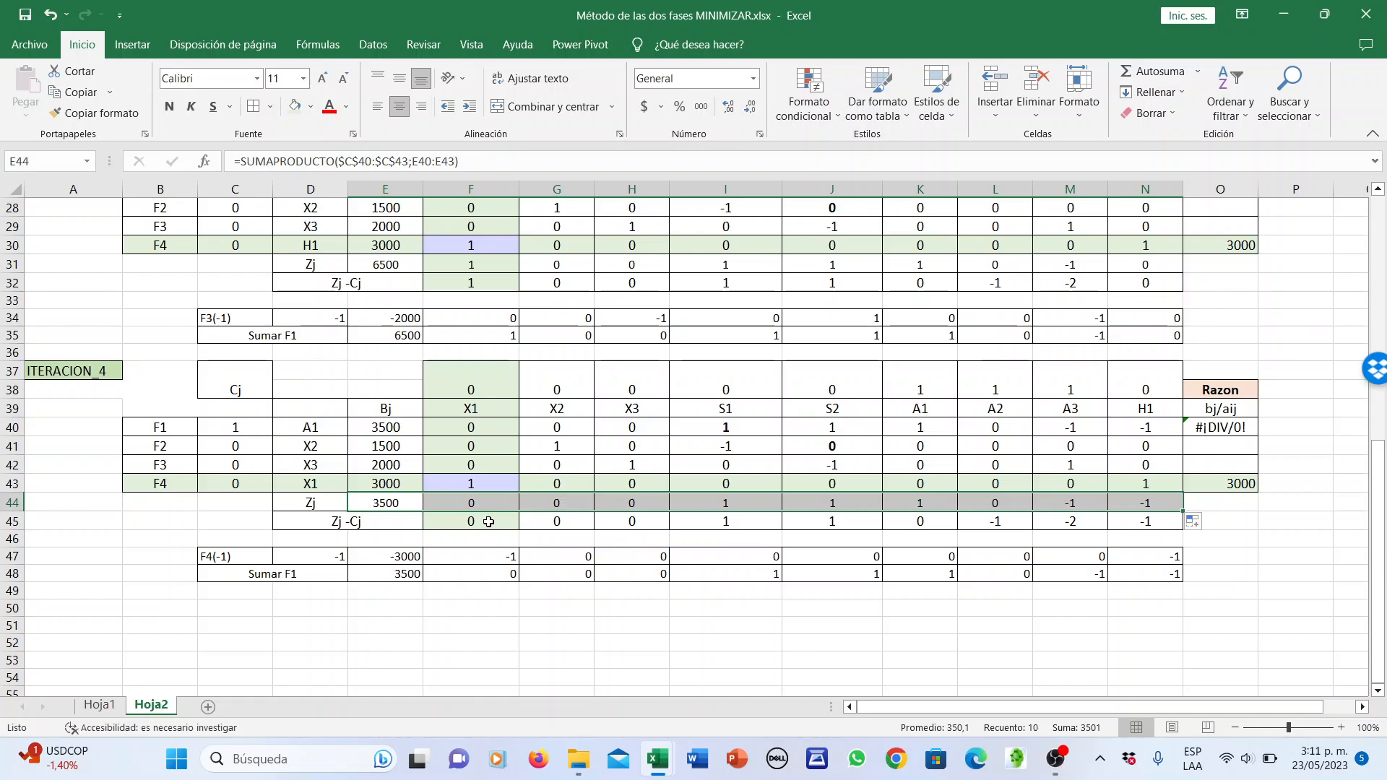
# Shade the S1 column of ITERACION_4, I37:I45, light green as the pivot column
pyautogui.click(726, 522)
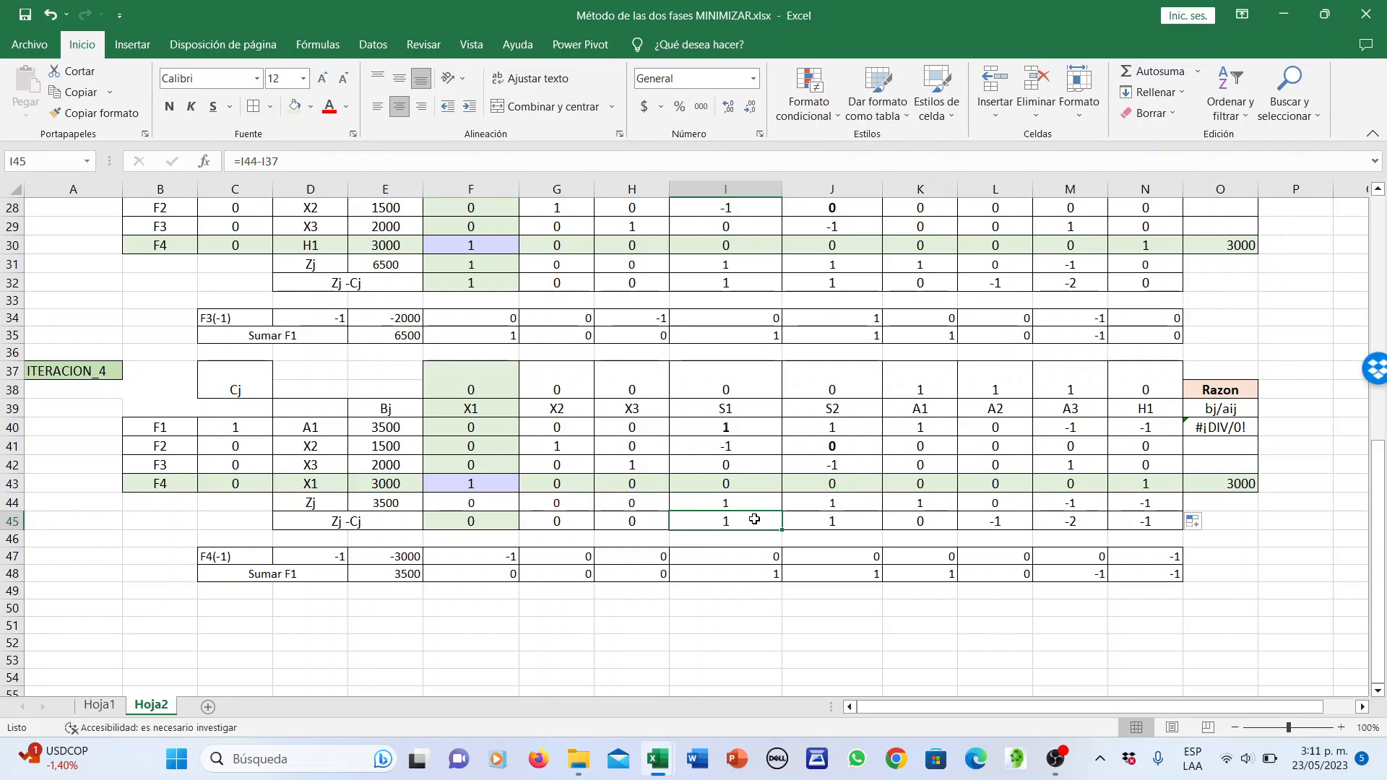
pyautogui.moveTo(747, 525); pyautogui.dragTo(744, 379)
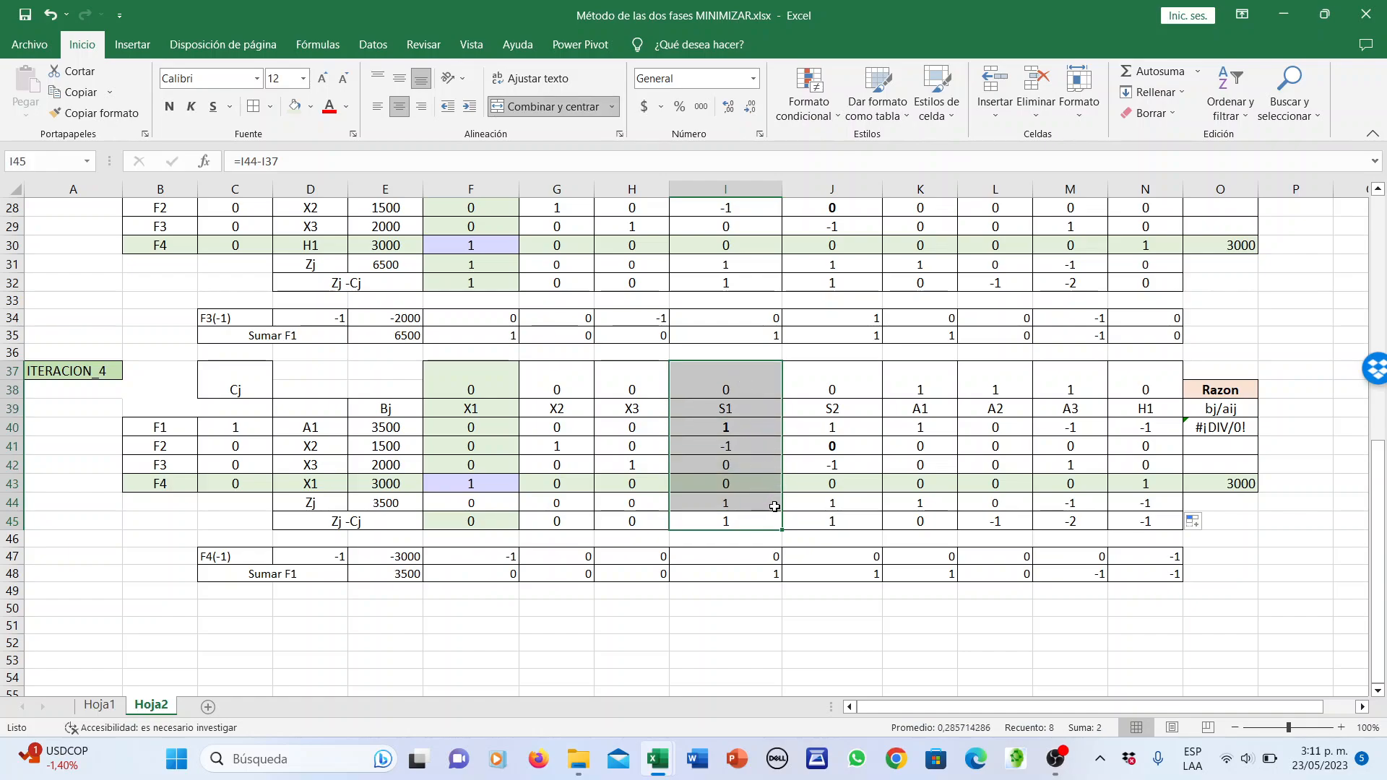
pyautogui.click(755, 522)
pyautogui.click(809, 523)
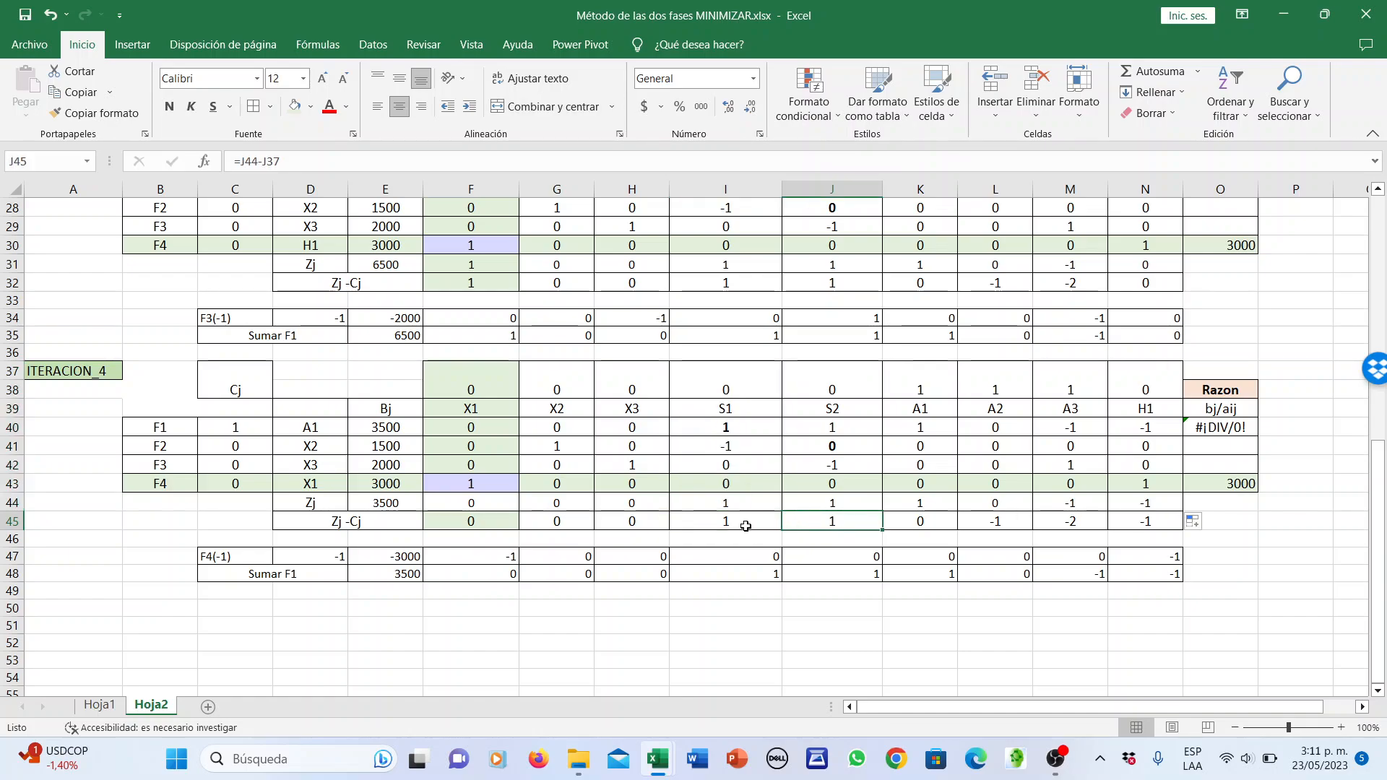
pyautogui.click(747, 526)
pyautogui.click(792, 521)
pyautogui.moveTo(751, 525); pyautogui.dragTo(744, 372)
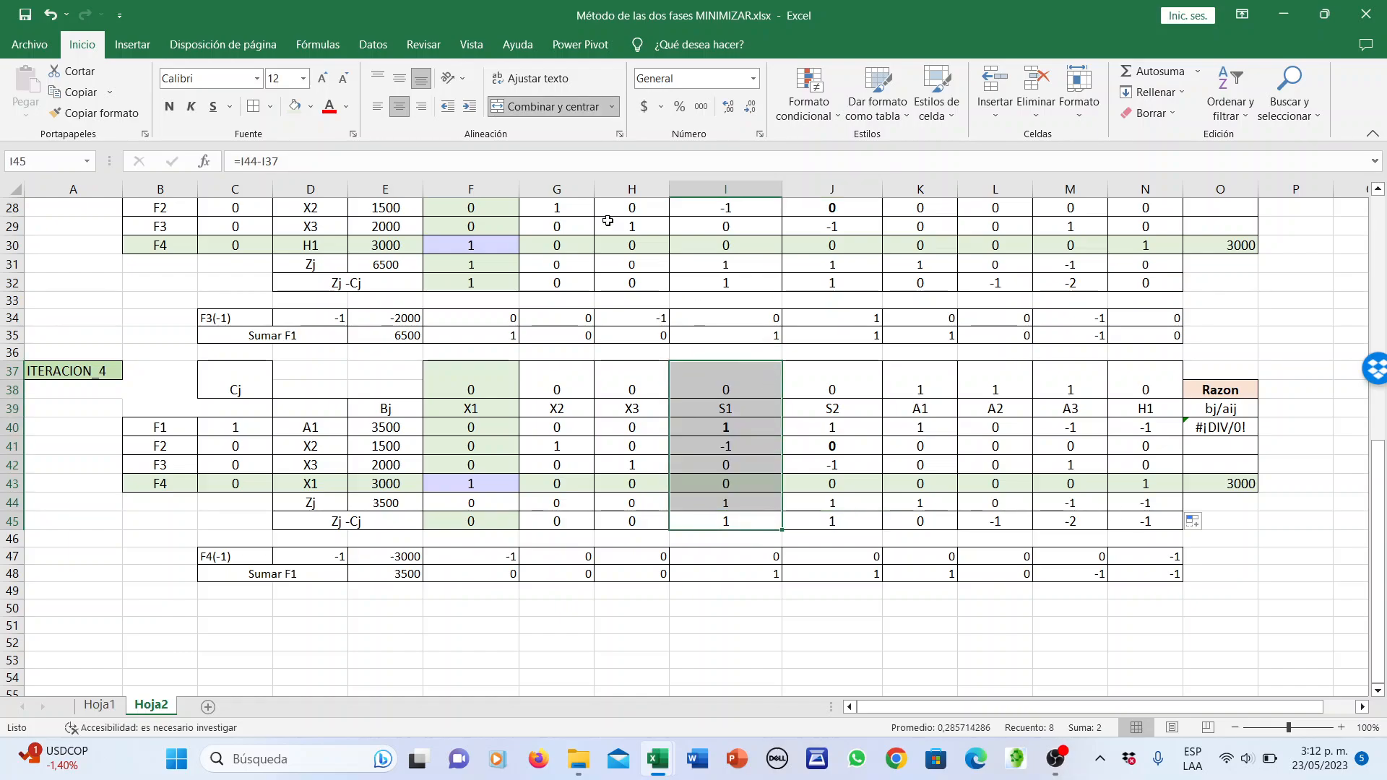
pyautogui.click(295, 106)
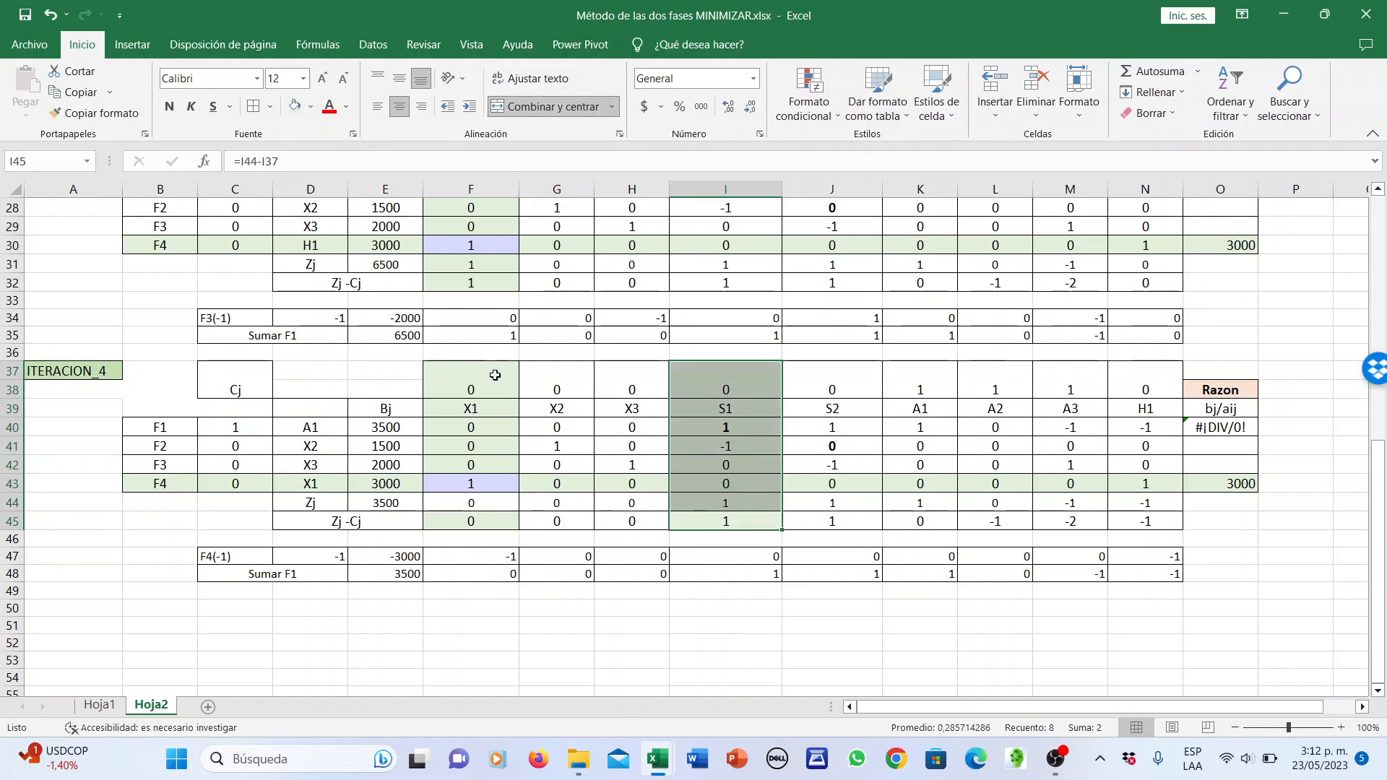
# Remove the fill from the X1 column of ITERACION_4, F37:F45
pyautogui.moveTo(495, 375); pyautogui.dragTo(470, 526)
pyautogui.click(311, 106)
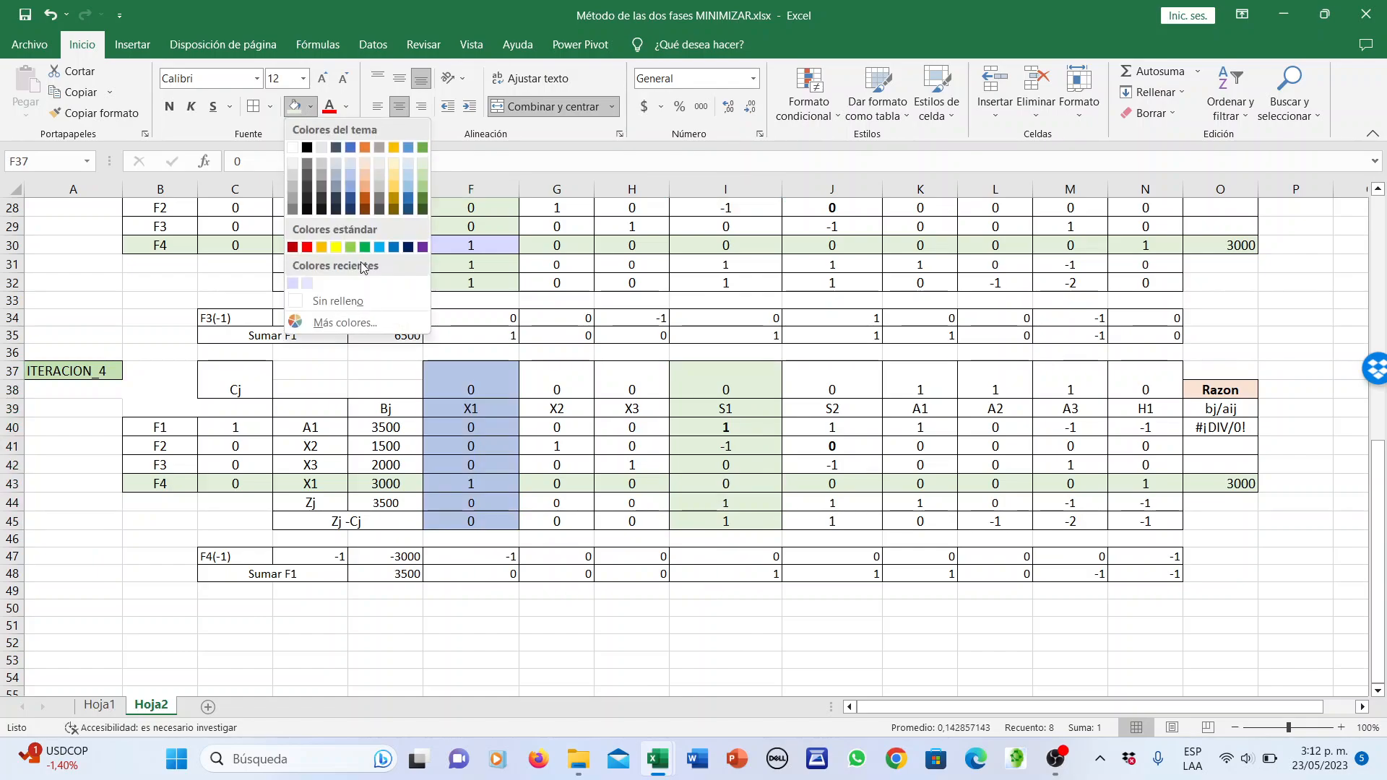
pyautogui.click(353, 302)
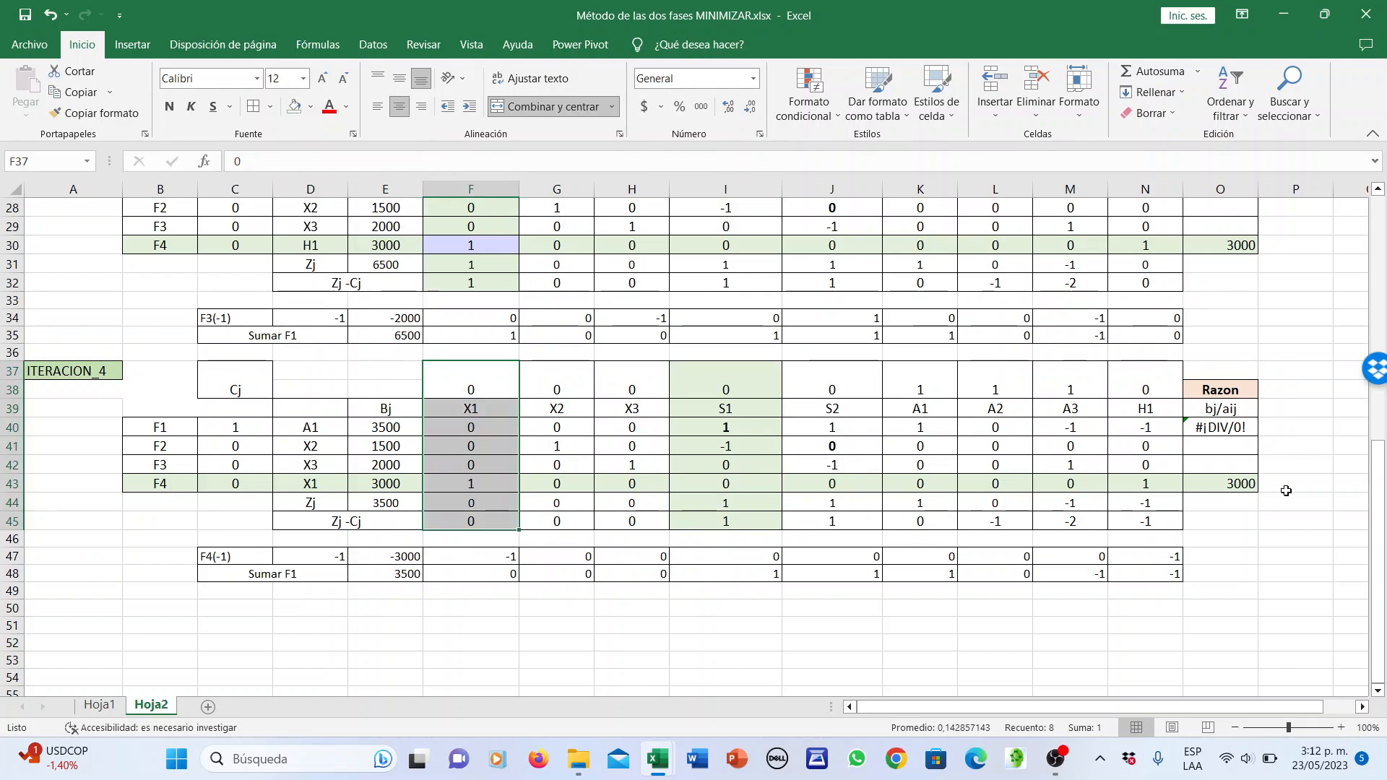
# Calculate the ratio in O40 with =E40/I40 and fill the formula down to O43
pyautogui.click(1221, 428)
pyautogui.write('=')
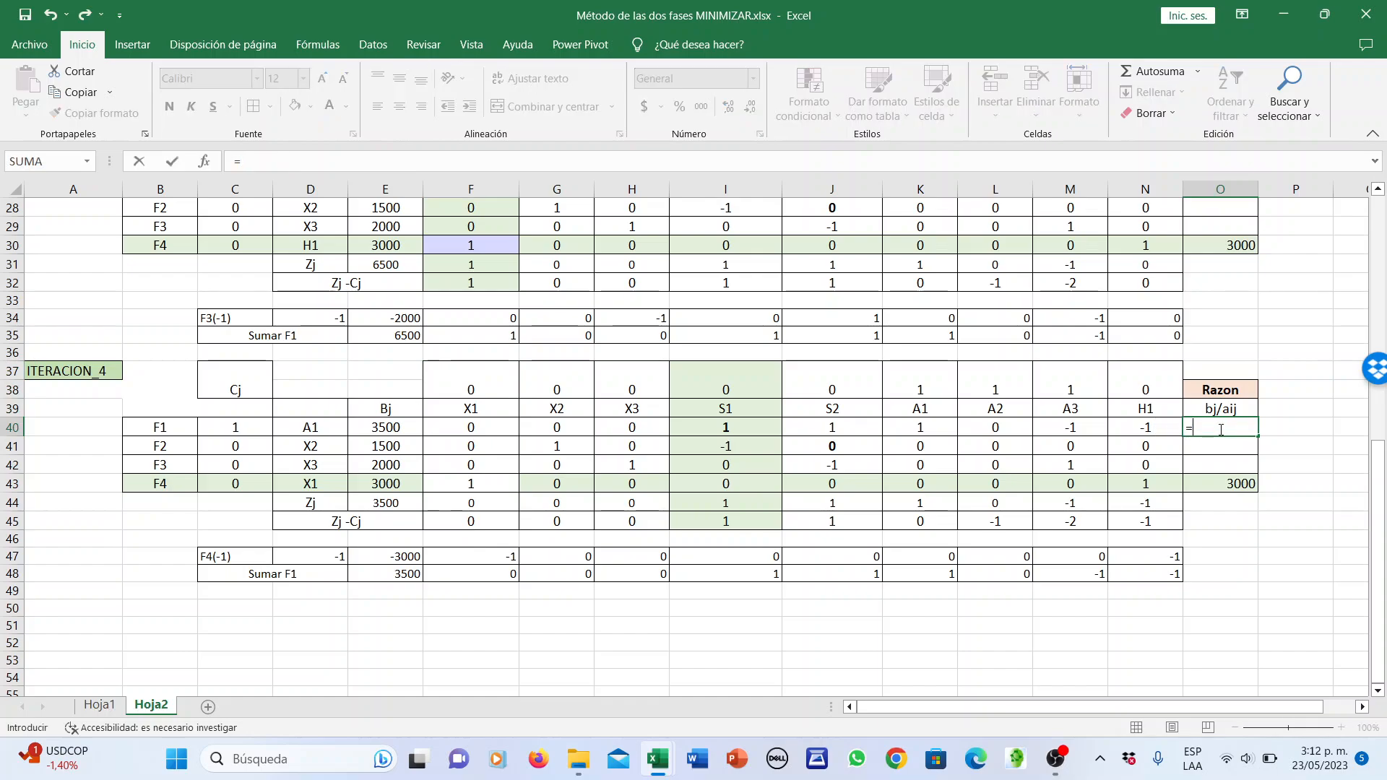
pyautogui.click(385, 426)
pyautogui.write('/')
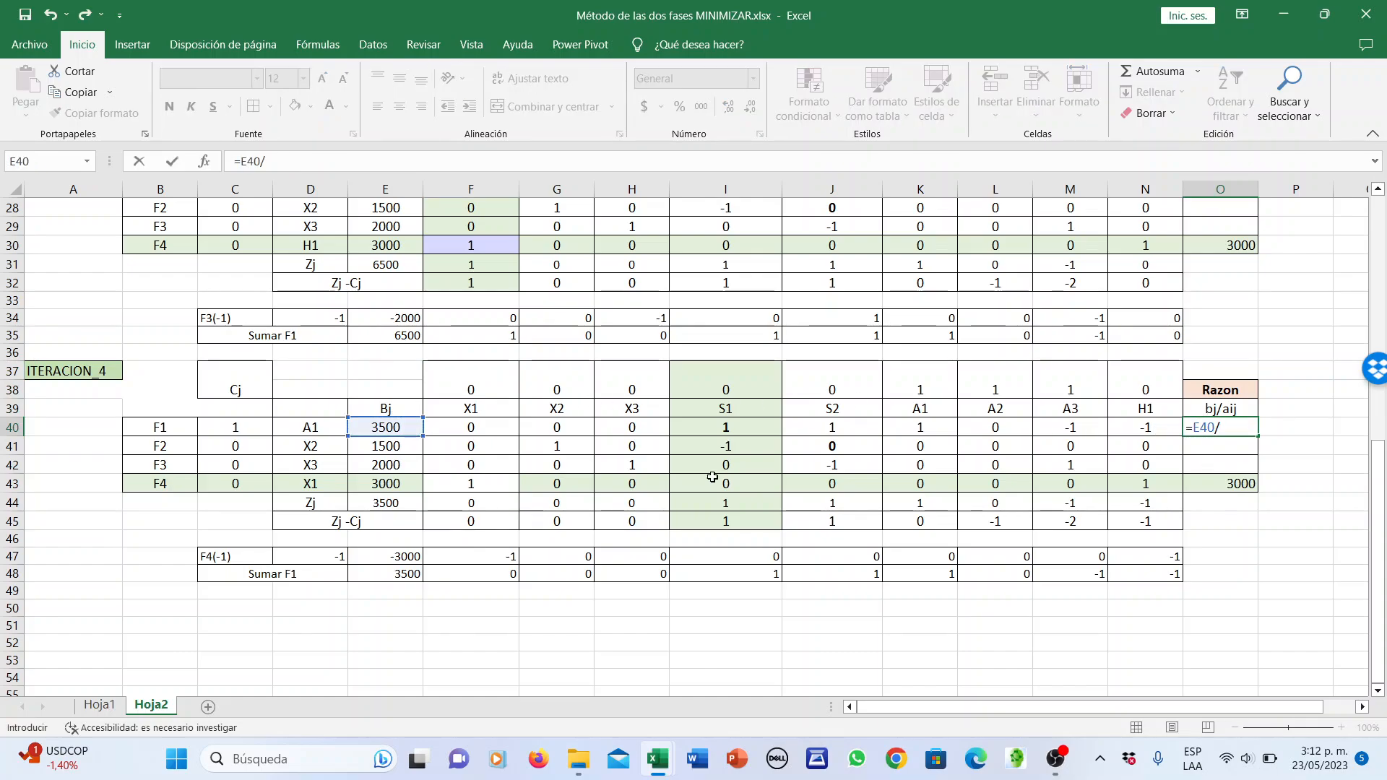
pyautogui.click(727, 427)
pyautogui.press('Return')
pyautogui.click(1241, 430)
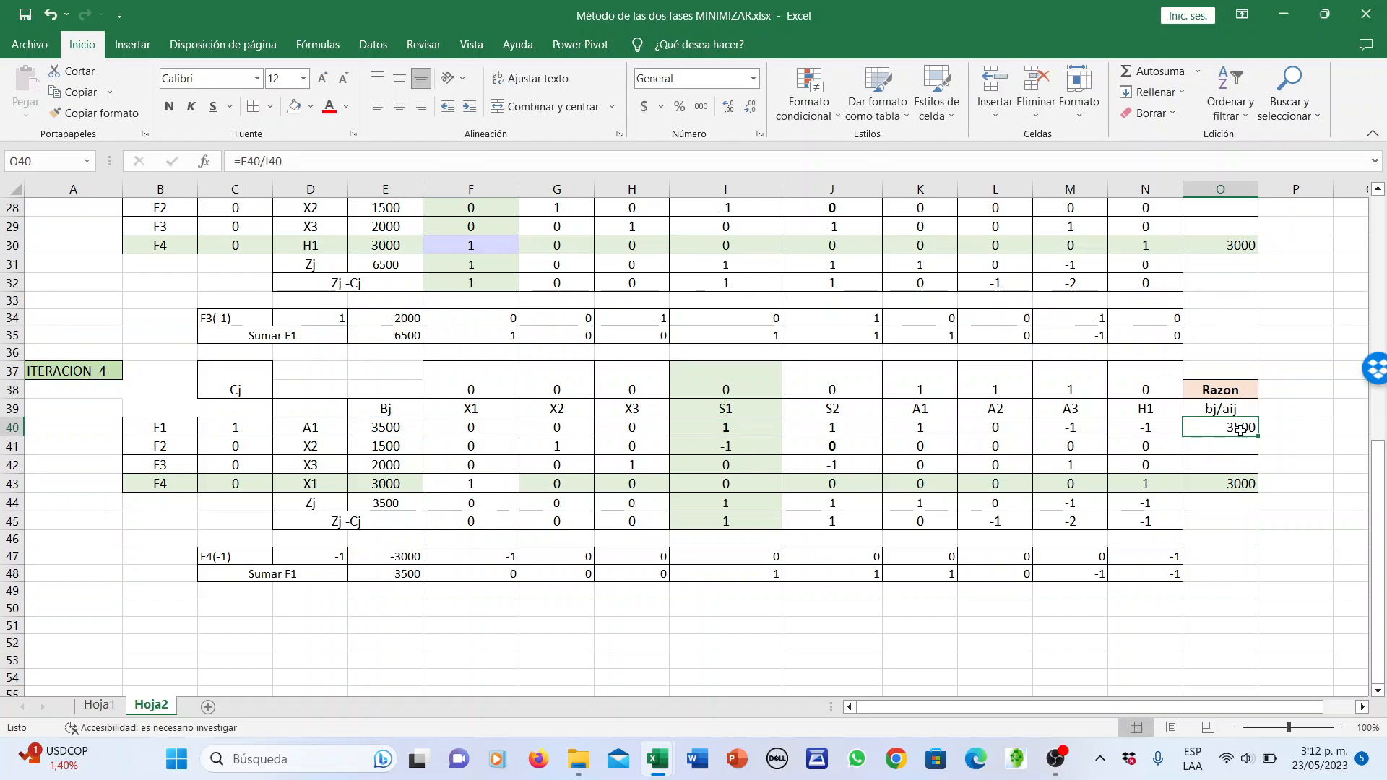
pyautogui.moveTo(1257, 436); pyautogui.dragTo(1249, 494)
# Clear the ratio cells of rows F3 and F4, O42 and O43, in ITERACION_4
pyautogui.click(1248, 466)
pyautogui.press('BackSpace')
pyautogui.click(1237, 482)
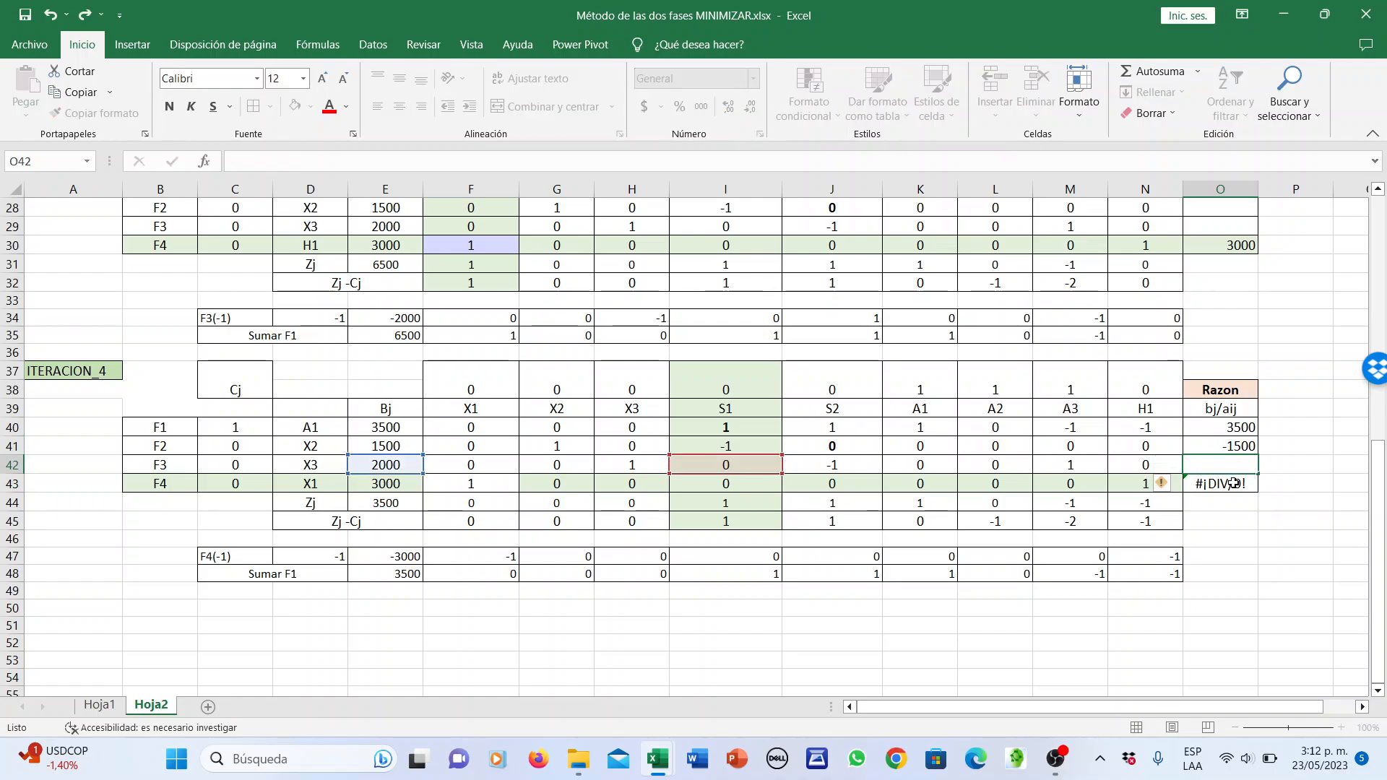
pyautogui.press('BackSpace')
pyautogui.click(1236, 446)
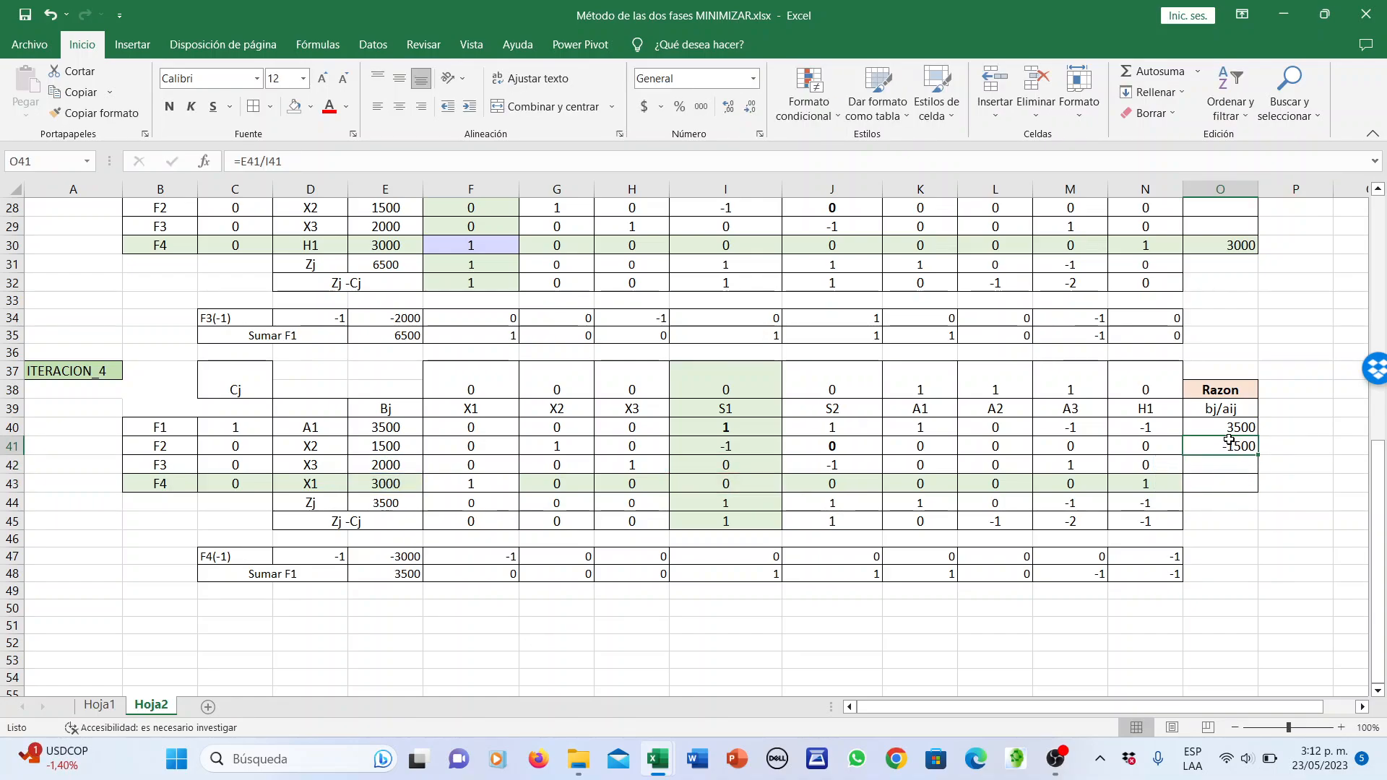
# Shade row F1 of ITERACION_4, B40:O40, light green as the pivot row
pyautogui.click(1226, 428)
pyautogui.moveTo(1188, 429); pyautogui.dragTo(155, 427)
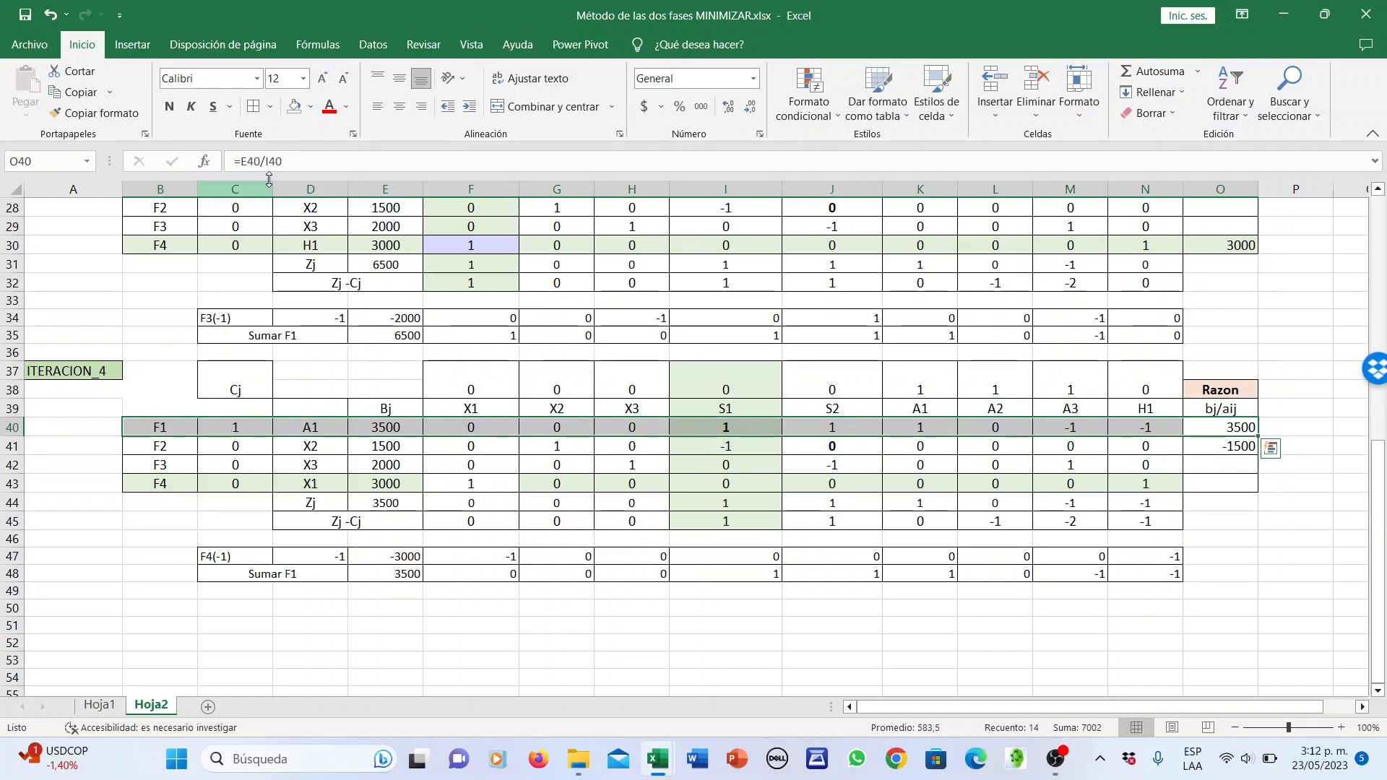
pyautogui.click(310, 106)
pyautogui.click(426, 160)
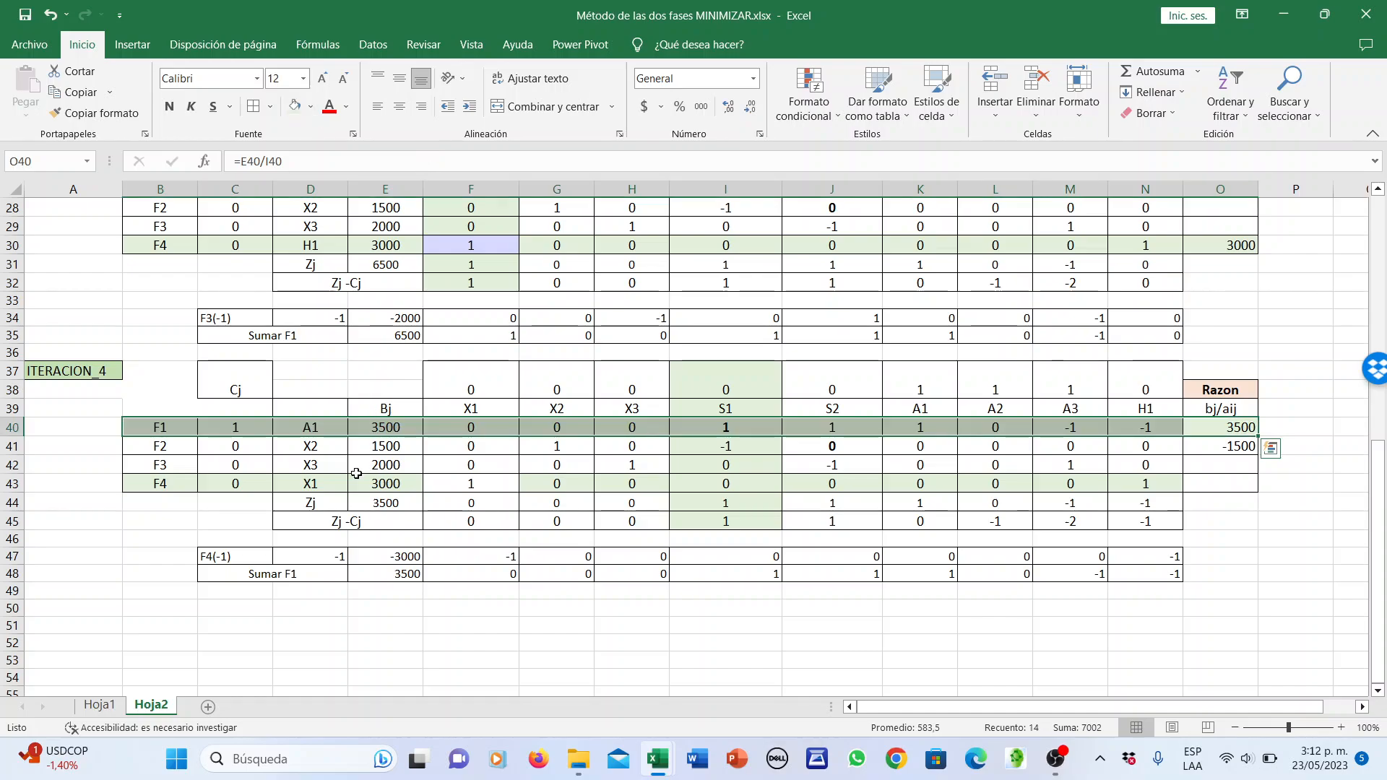
# Remove the fill from row F4 of ITERACION_4, B43:N43
pyautogui.moveTo(145, 490); pyautogui.dragTo(1142, 484)
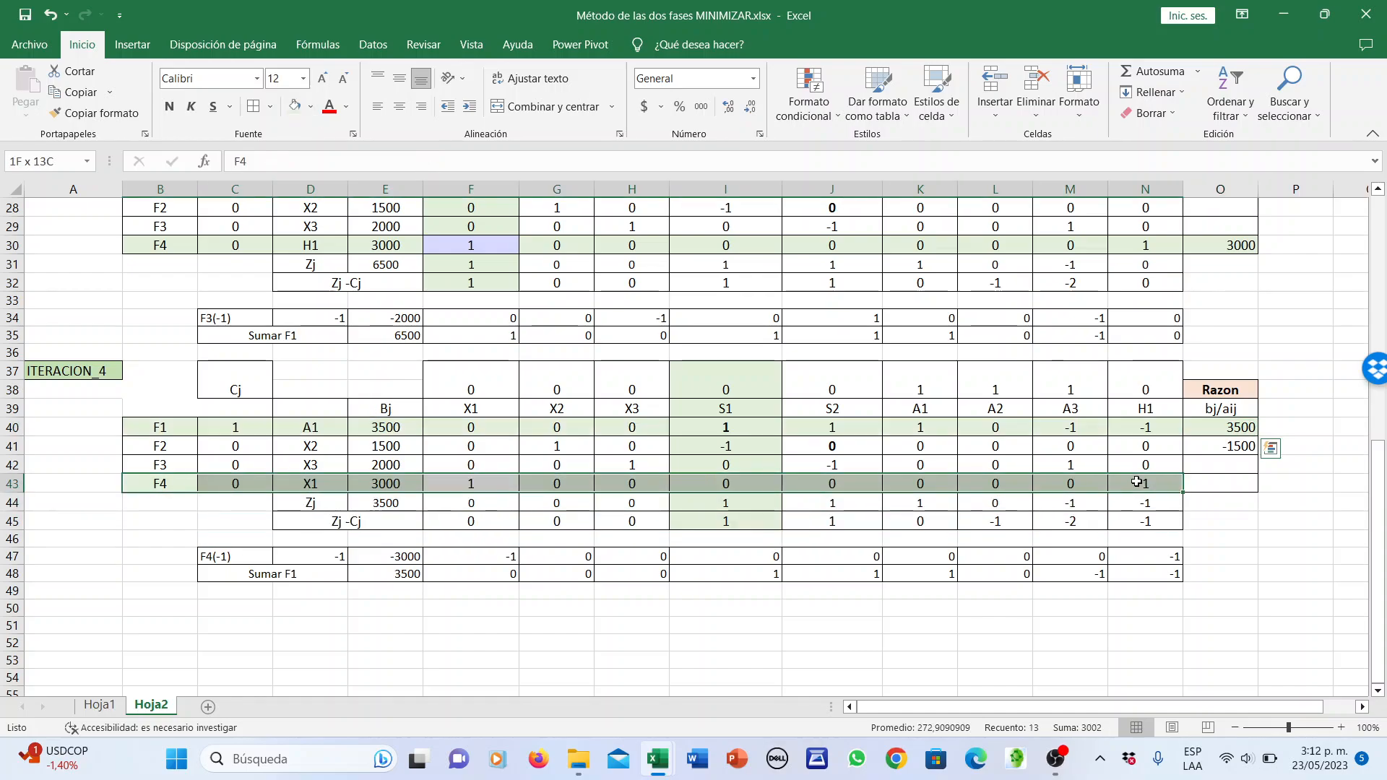
pyautogui.click(311, 107)
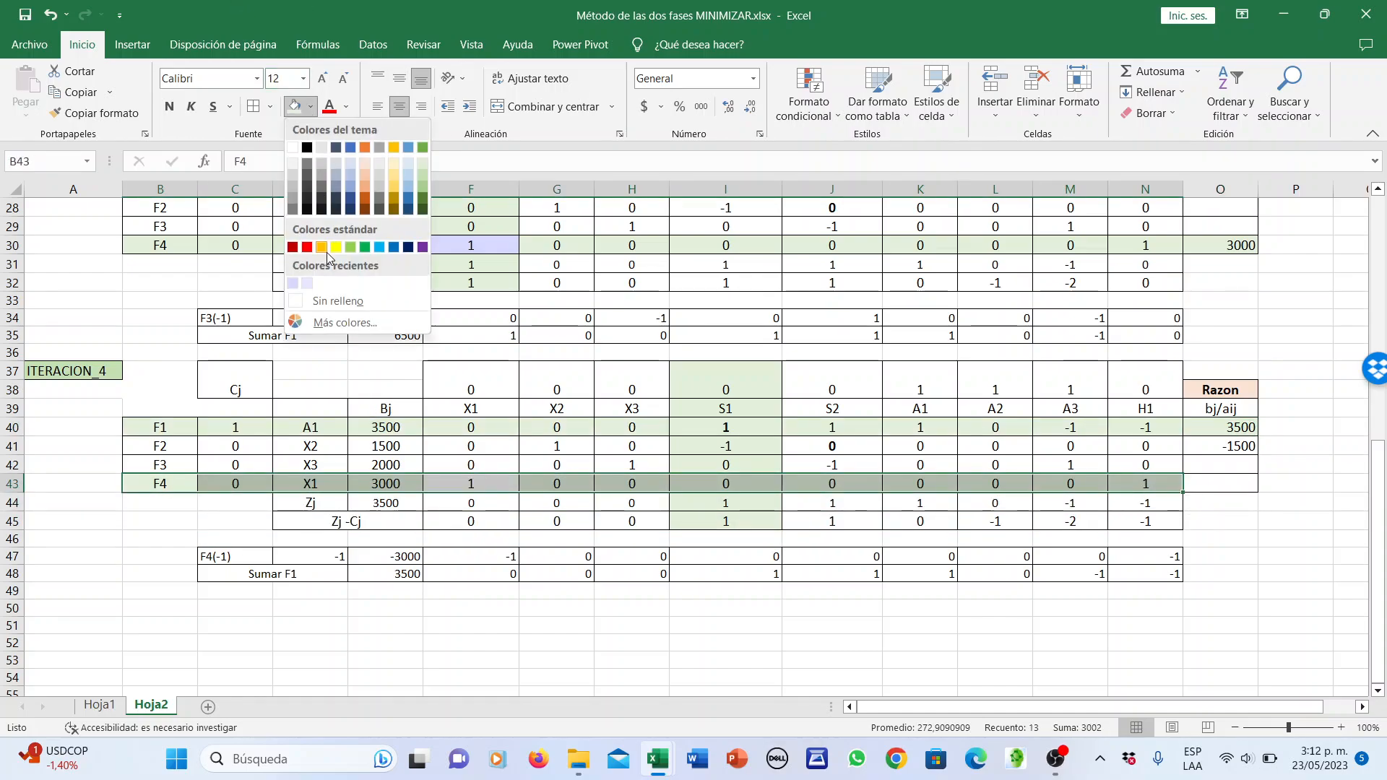
pyautogui.click(326, 302)
# Fill the pivot element I40 of ITERACION_4 with the recently used lavender color
pyautogui.click(730, 431)
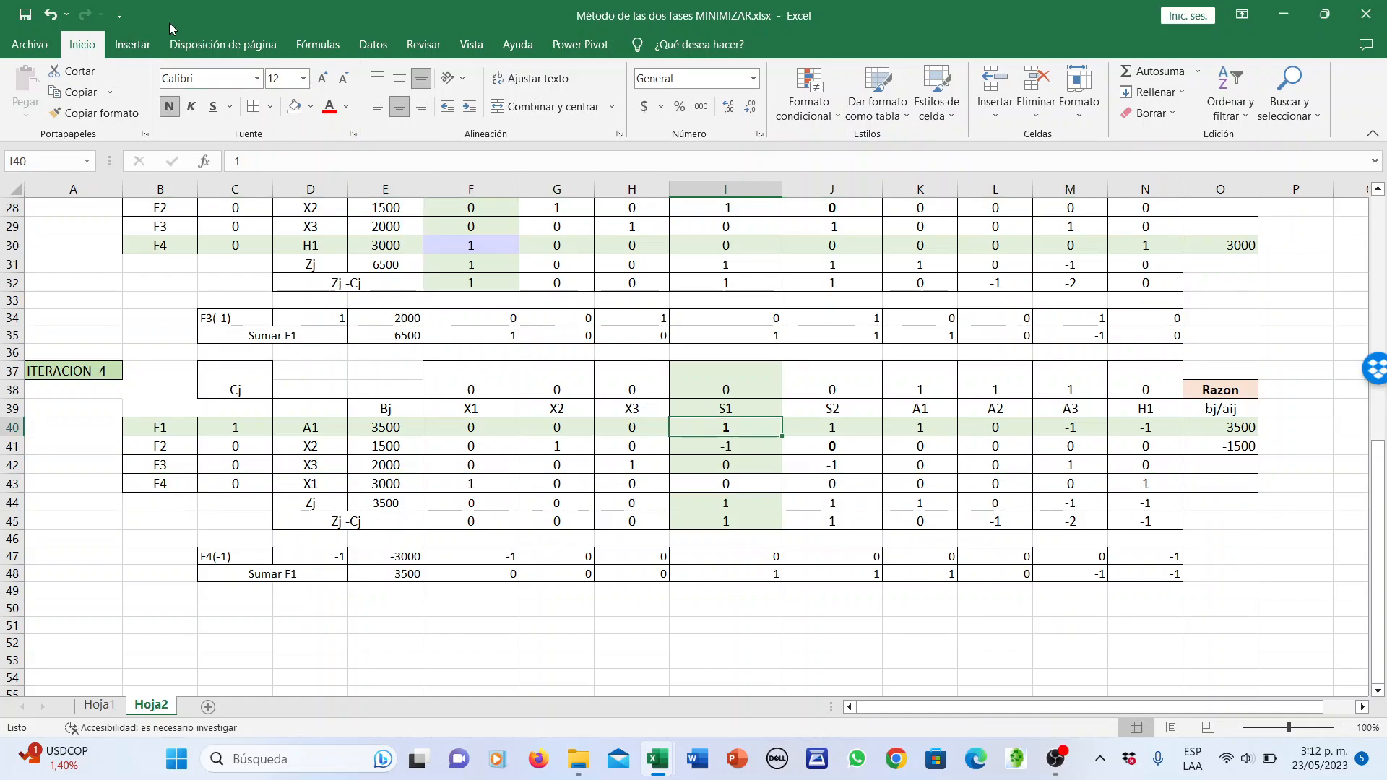
pyautogui.click(310, 107)
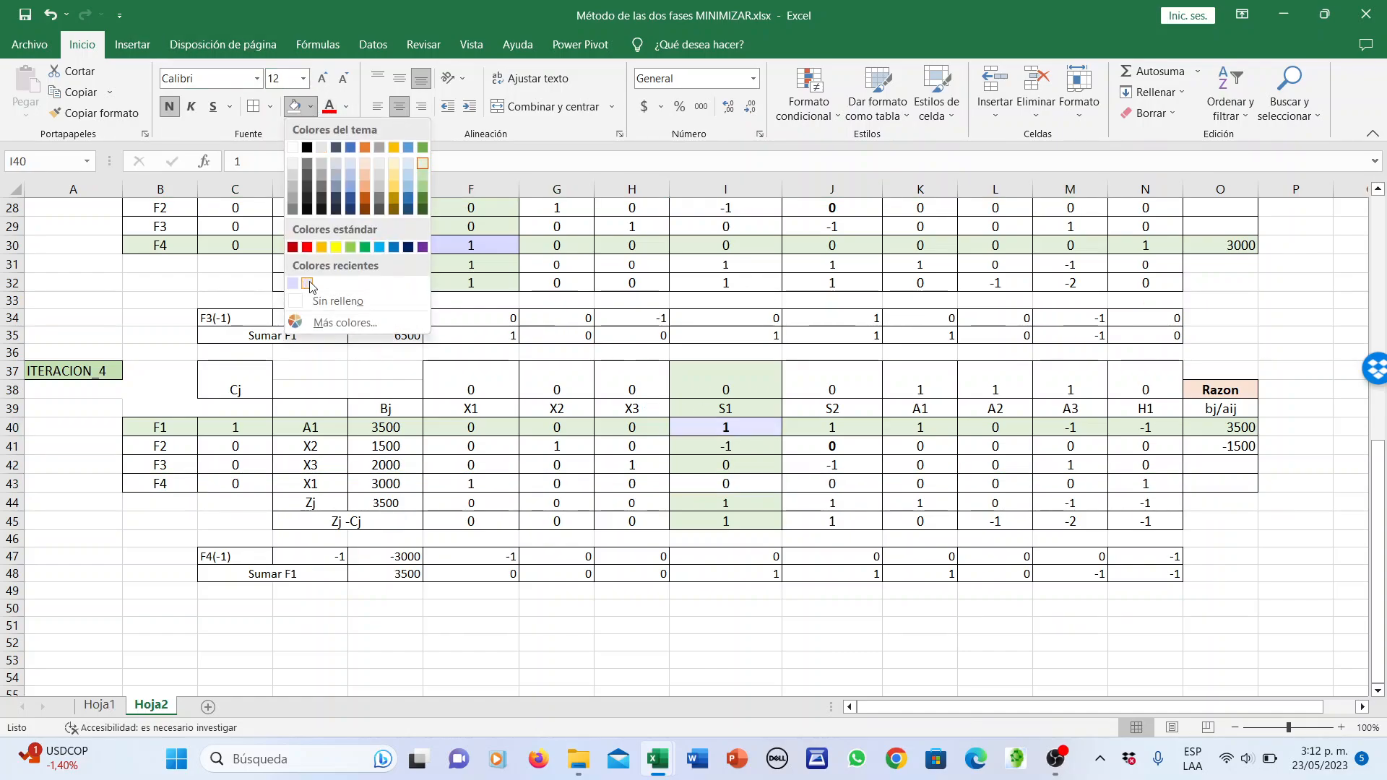
pyautogui.click(293, 286)
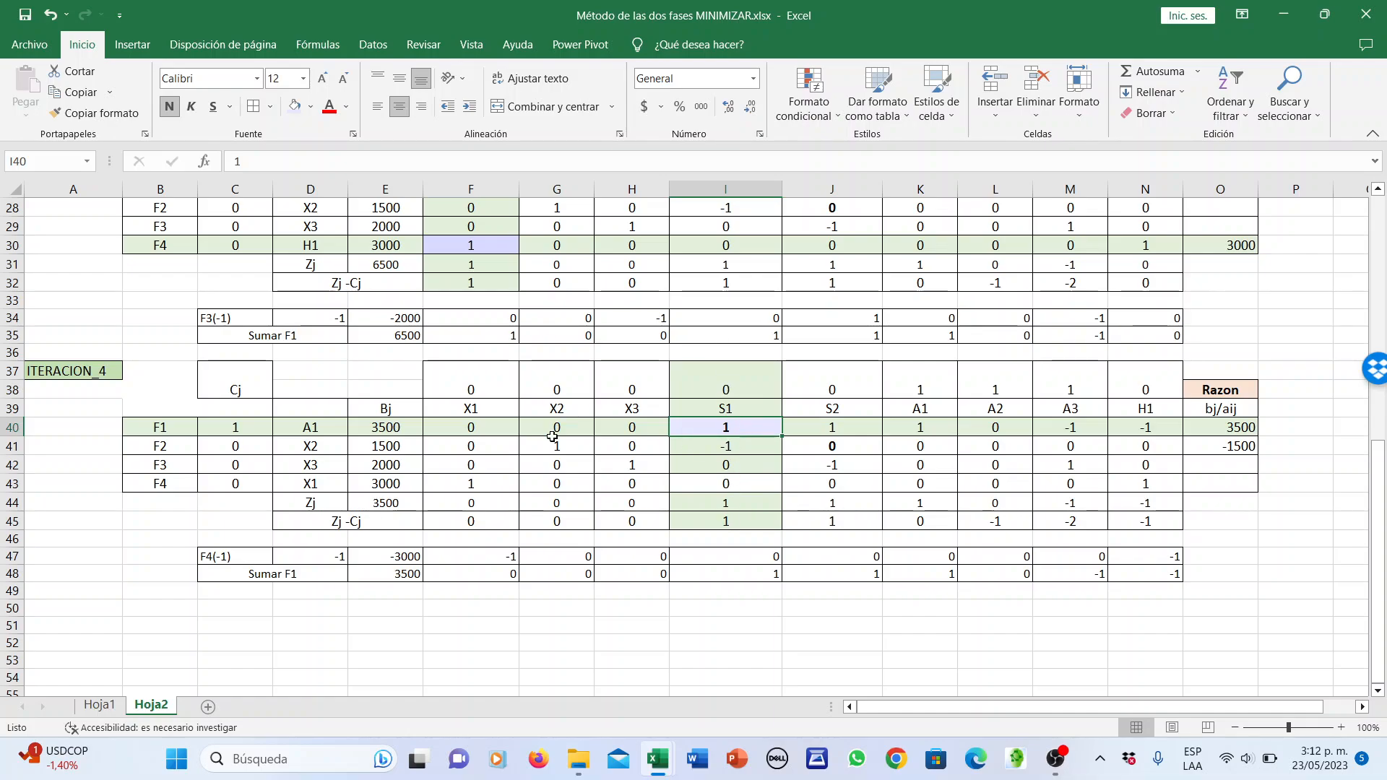
# Restore the light green fill of I43 in the S1 pivot column
pyautogui.click(721, 501)
pyautogui.click(718, 481)
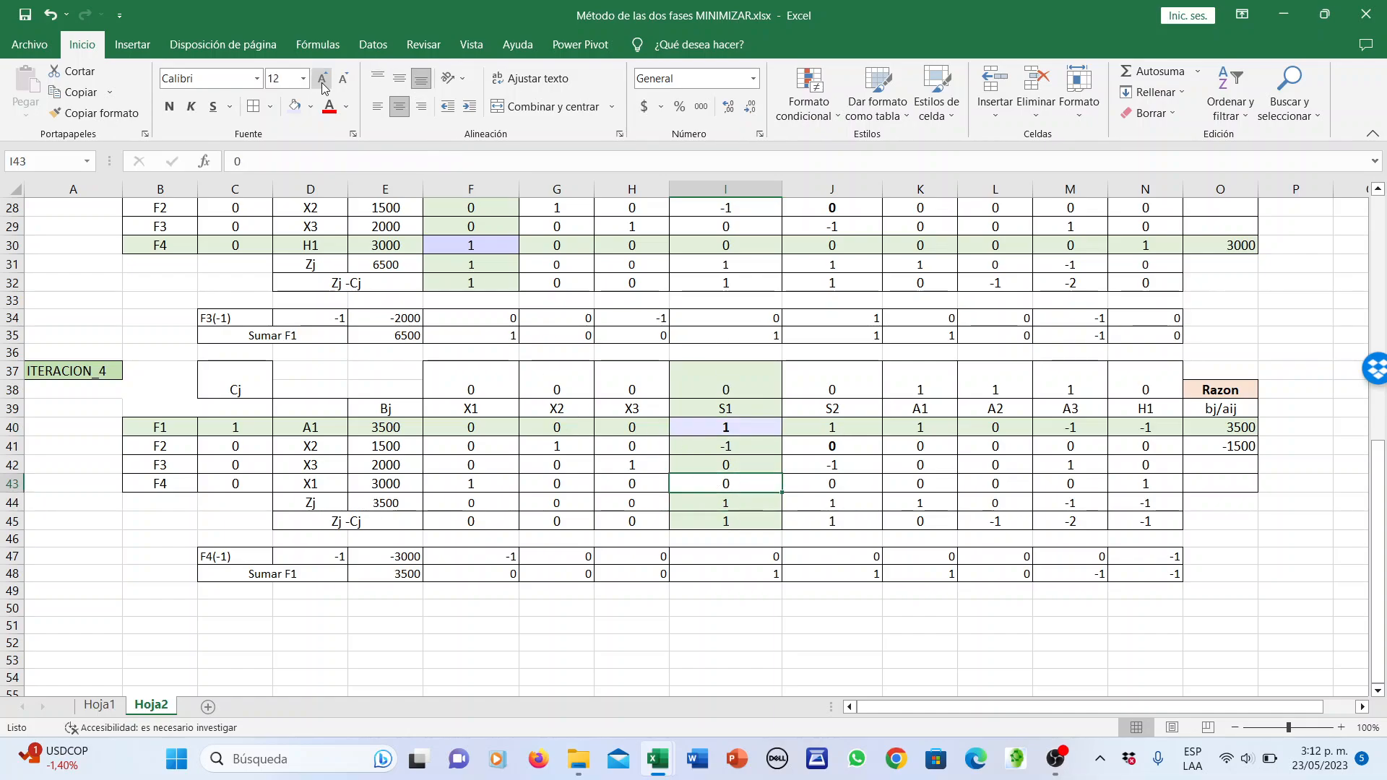
pyautogui.click(311, 108)
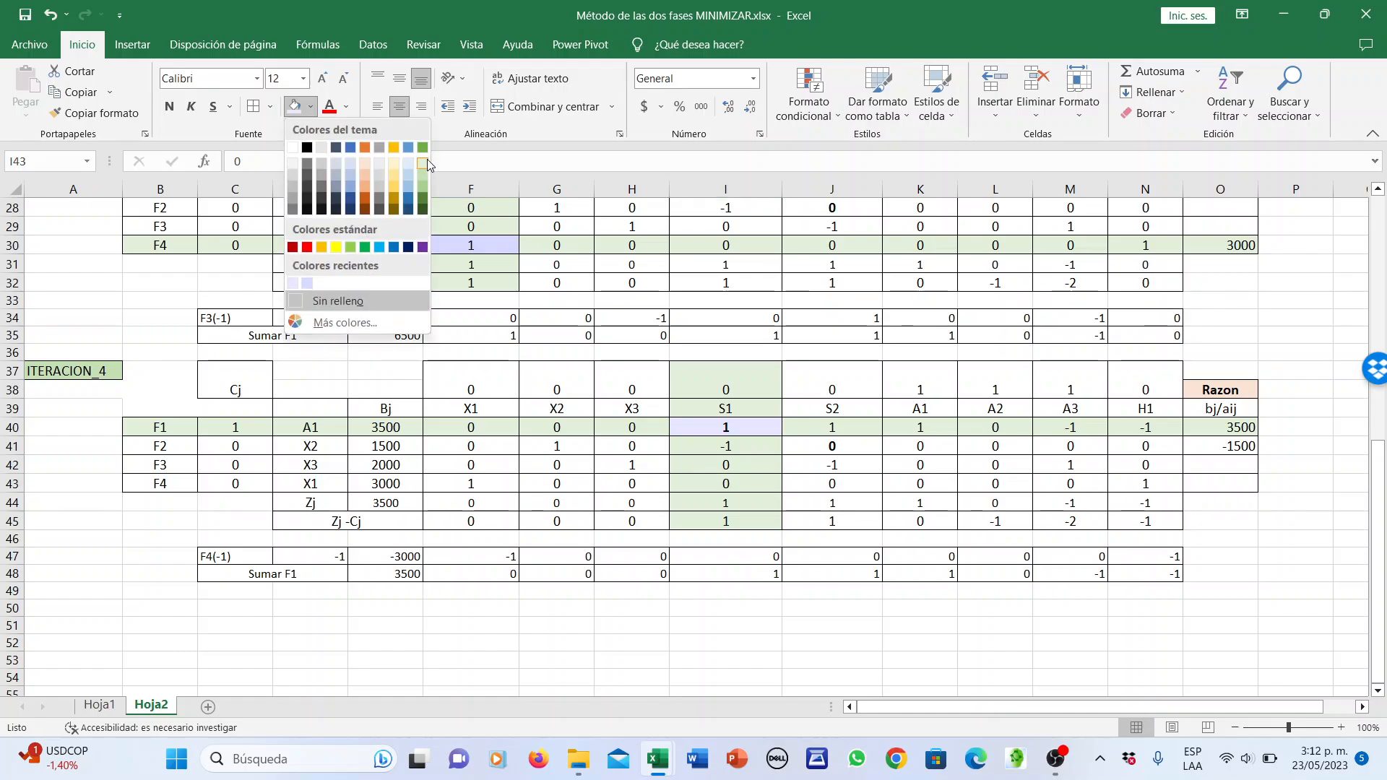
pyautogui.press('Escape')
pyautogui.click(790, 659)
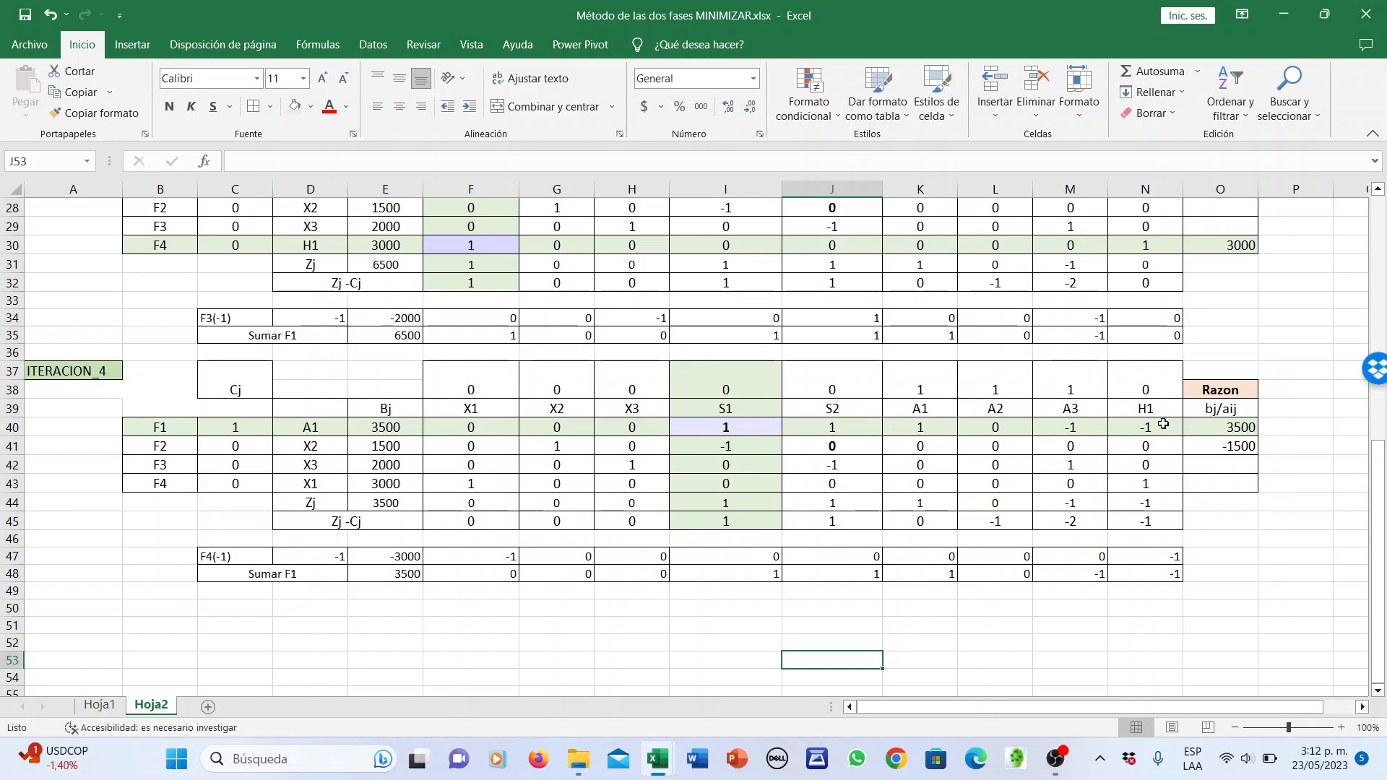
pyautogui.click(725, 446)
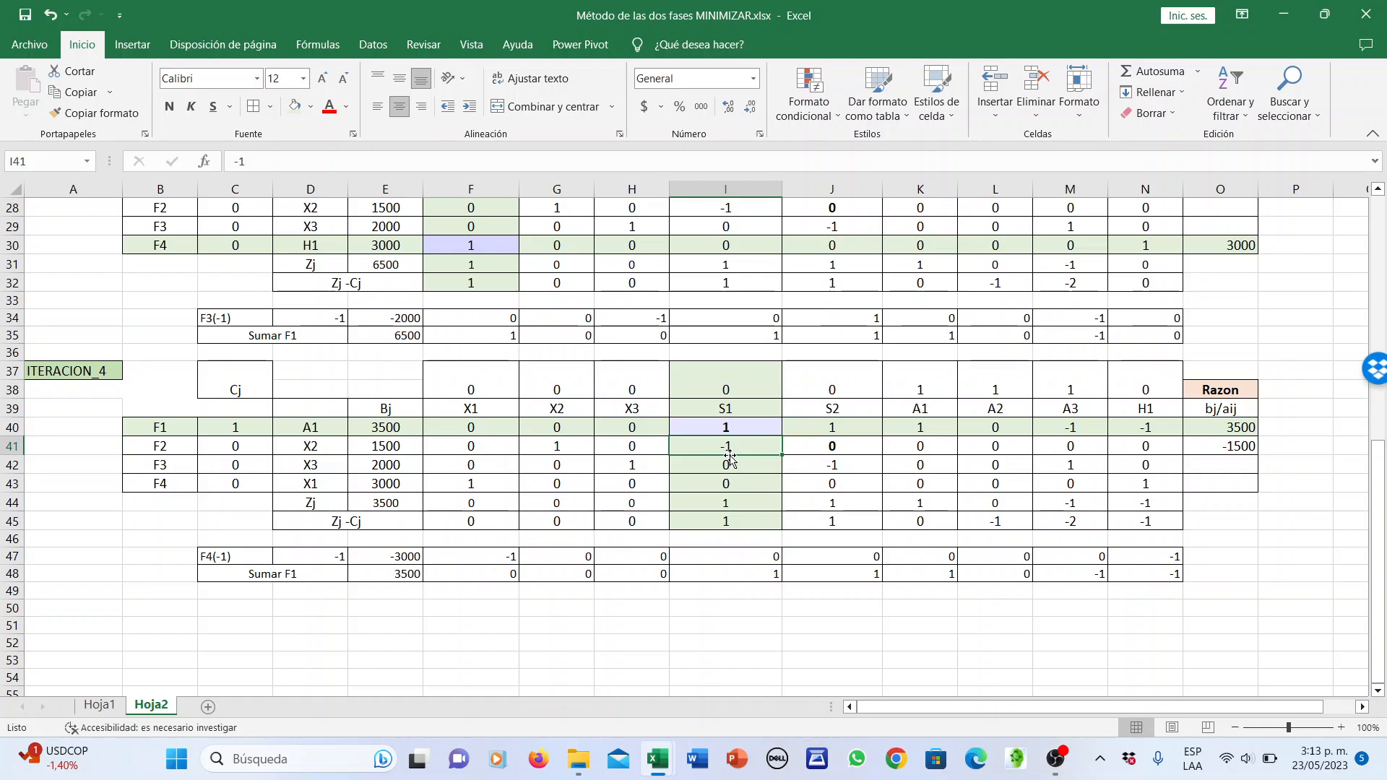
pyautogui.click(729, 484)
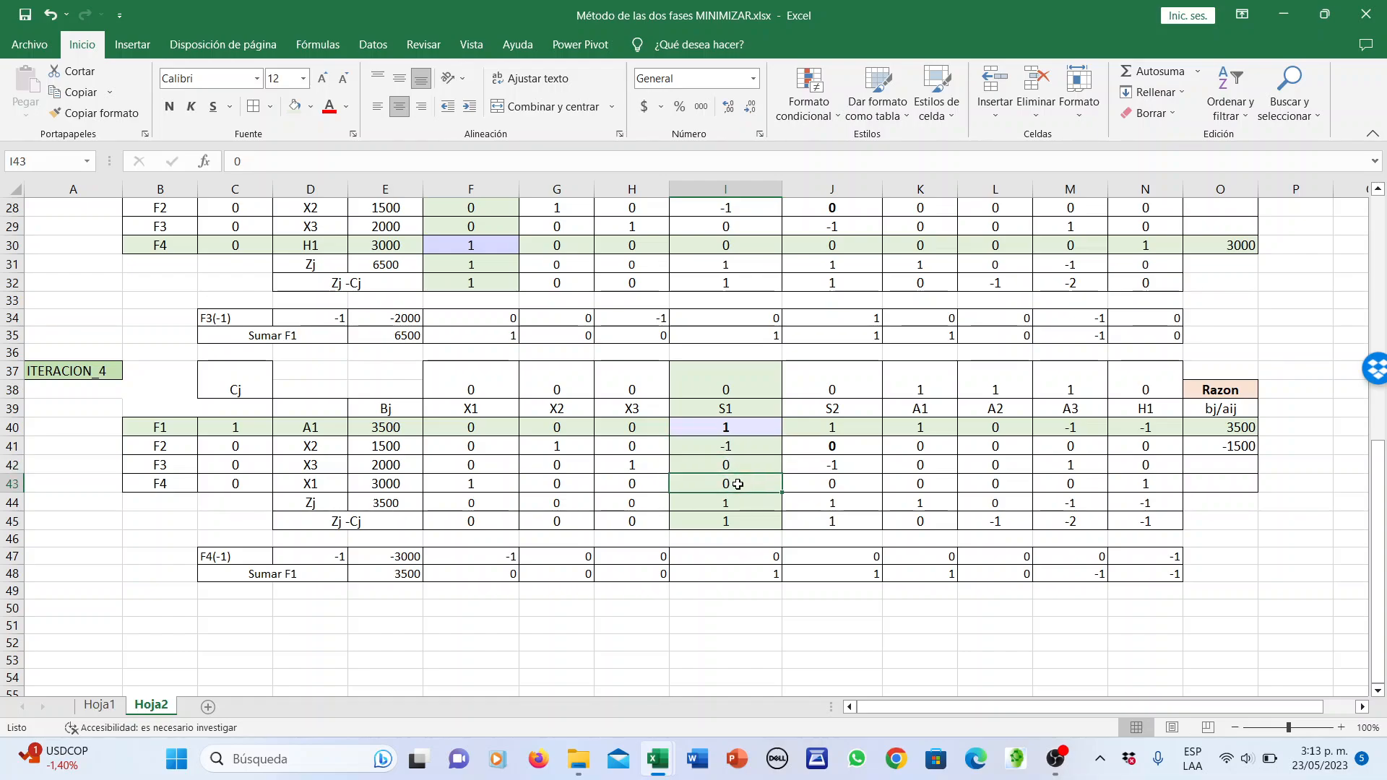
# Copy the ITERACION_4 tableau A37:O45 to A50 and retitle the copy ITERACION_5
pyautogui.scroll(-1, 723, 486)
pyautogui.moveTo(92, 325); pyautogui.dragTo(1214, 469)
pyautogui.hotkey('ctrl', 'c')
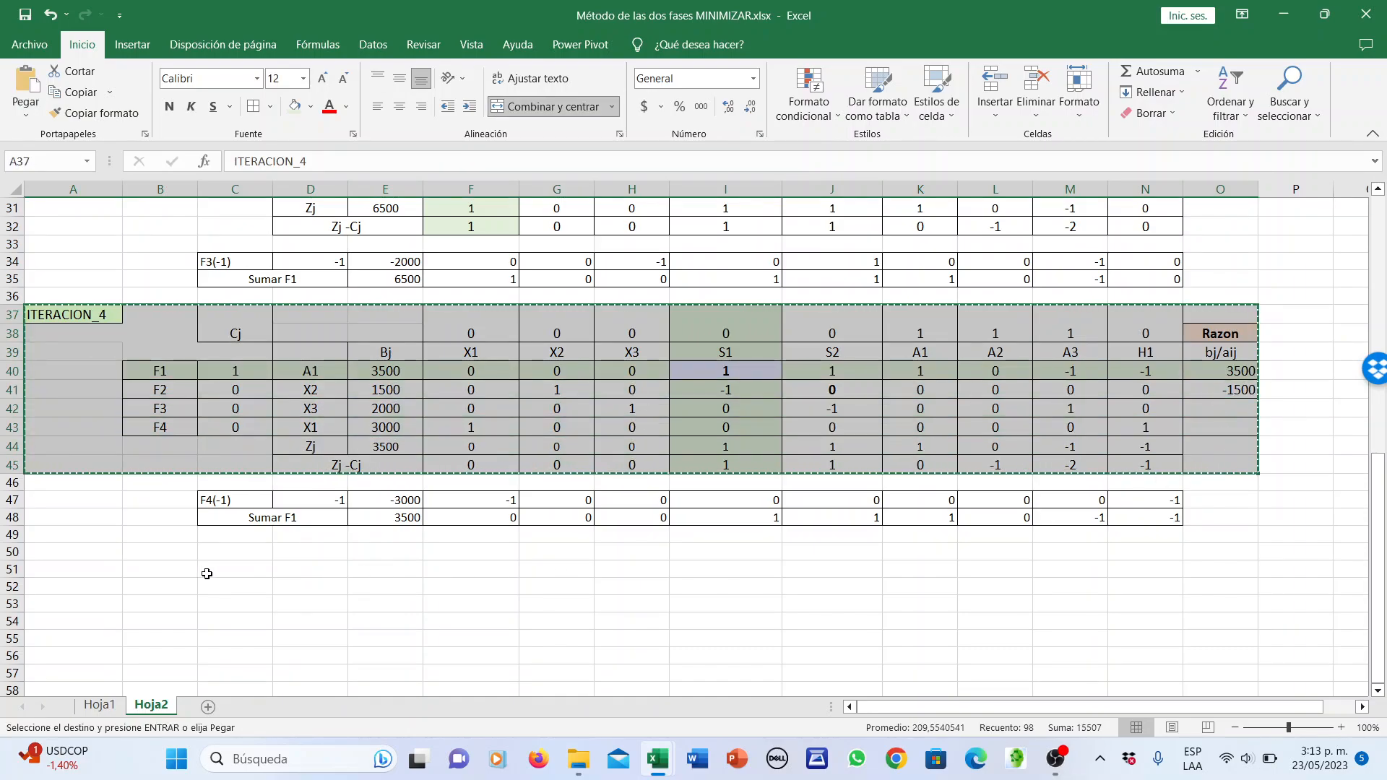
pyautogui.click(103, 555)
pyautogui.hotkey('ctrl', 'v')
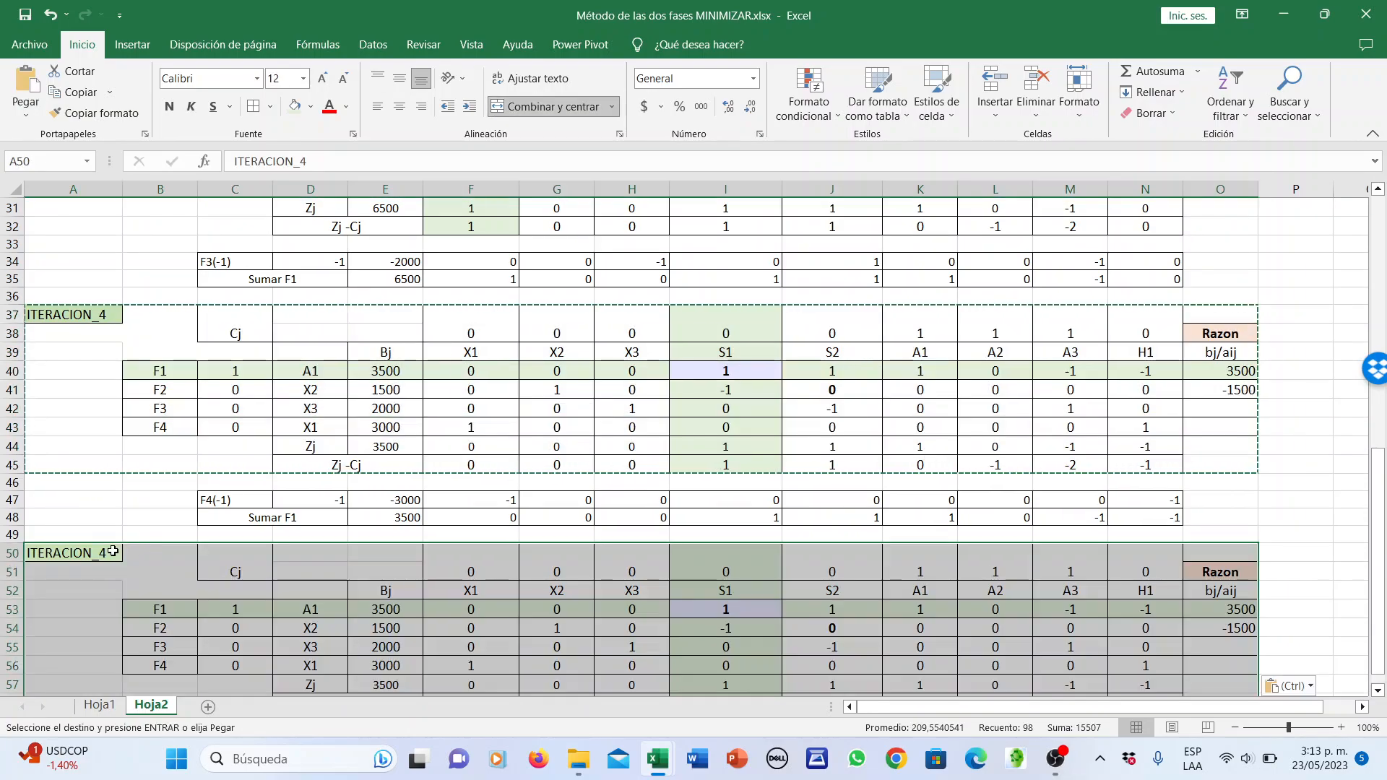
pyautogui.doubleClick(114, 550)
pyautogui.press('BackSpace')
pyautogui.write('5')
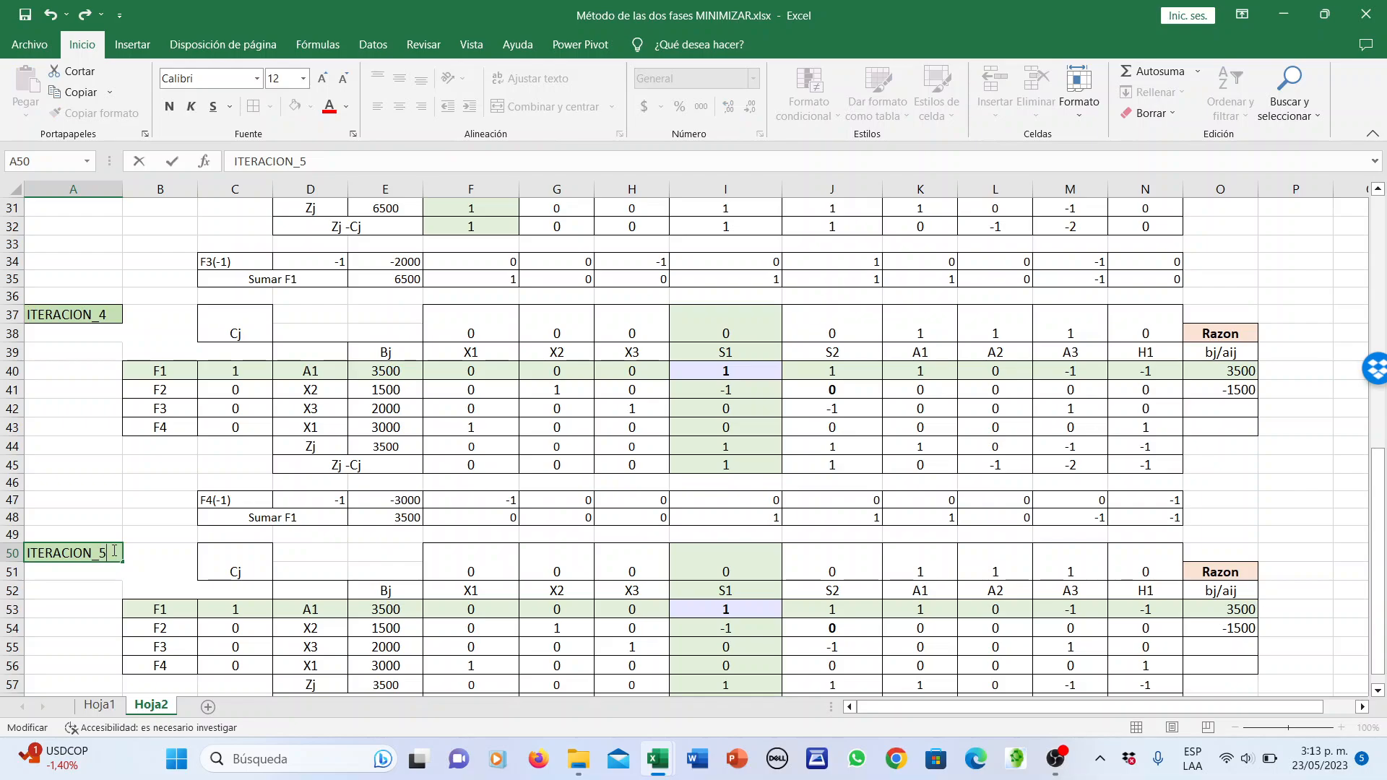
# Copy the row-operation lines C47:N48 below the ITERACION_5 tableau, starting at C60
pyautogui.scroll(-2, 119, 546)
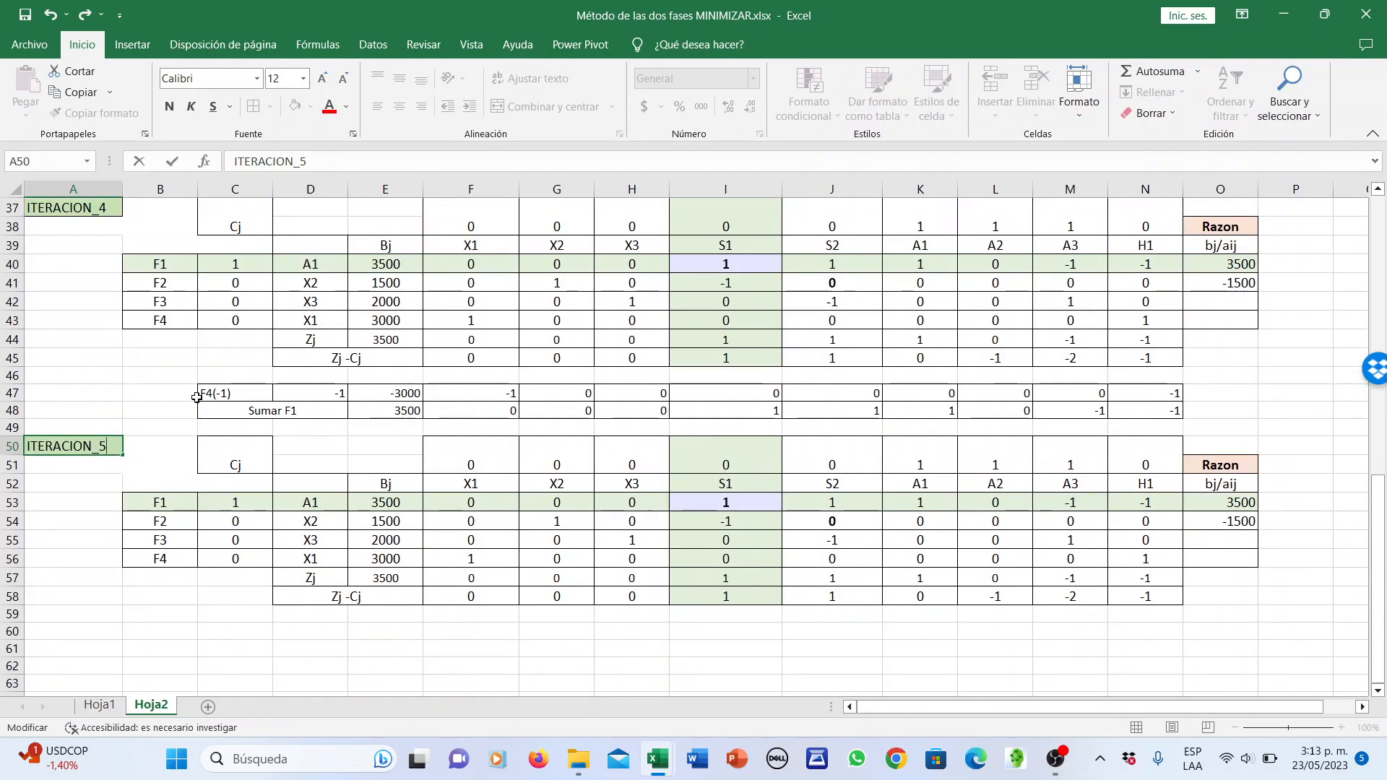
pyautogui.moveTo(200, 395); pyautogui.dragTo(1149, 409)
pyautogui.hotkey('ctrl', 'c')
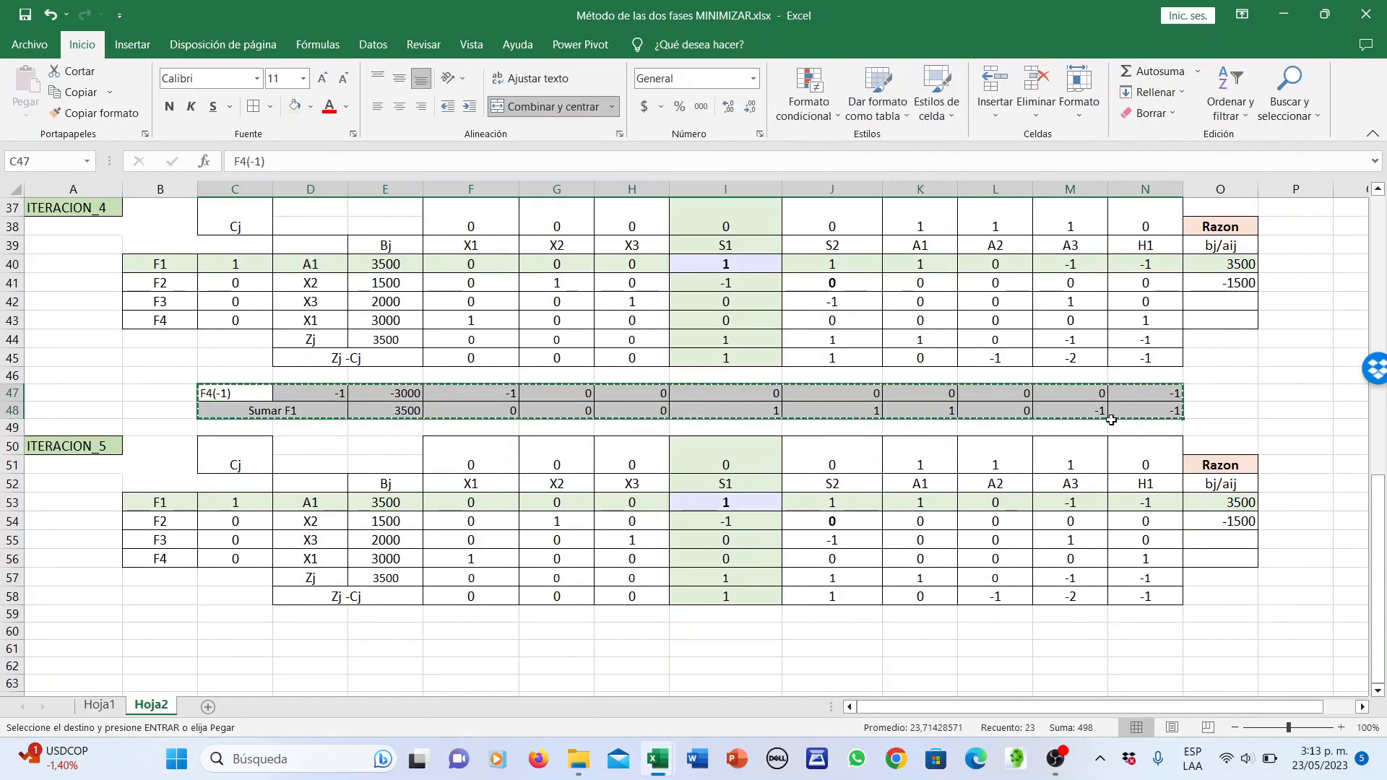
pyautogui.click(234, 633)
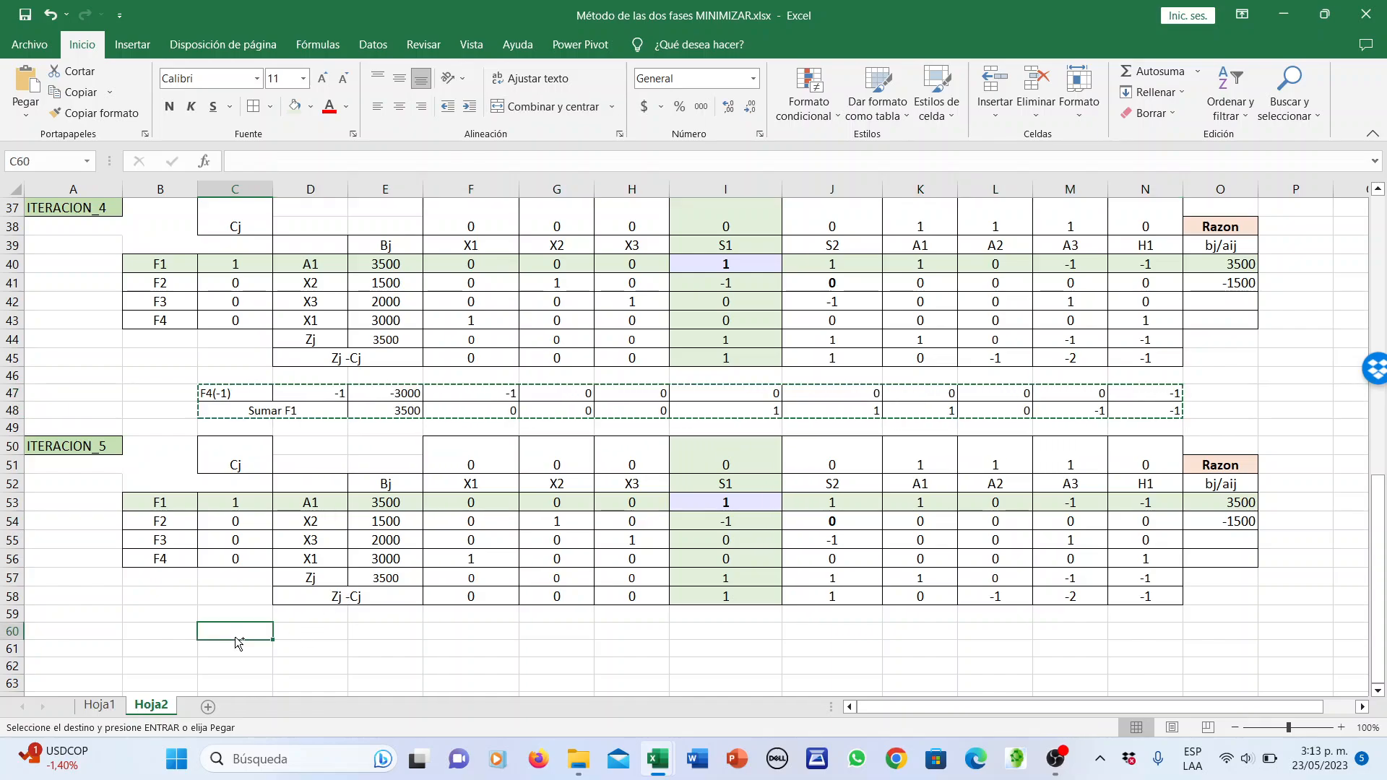
pyautogui.hotkey('ctrl', 'v')
pyautogui.press('Escape')
pyautogui.click(215, 581)
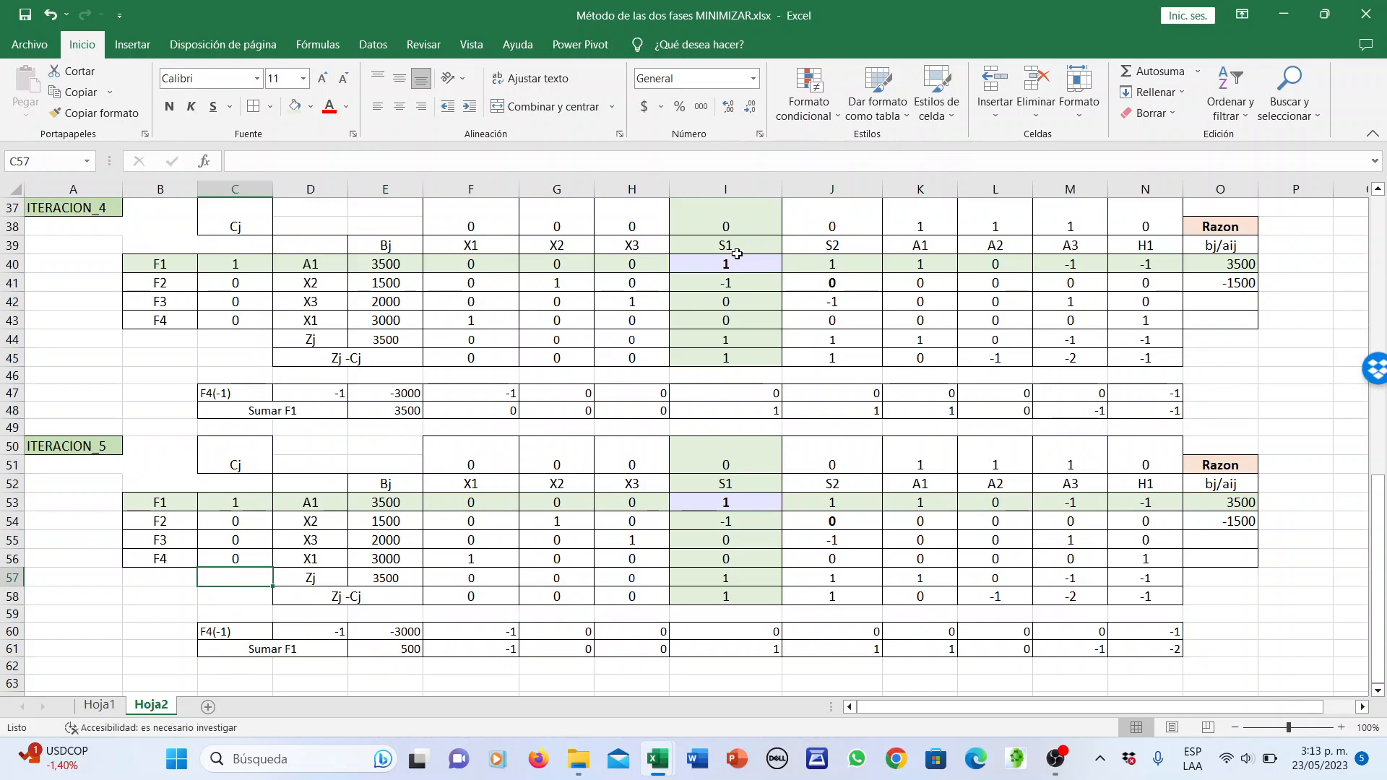
# In row F1 of ITERACION_5, set the Cj coefficient to 0 and the basic variable to S1
pyautogui.click(250, 503)
pyautogui.write('0')
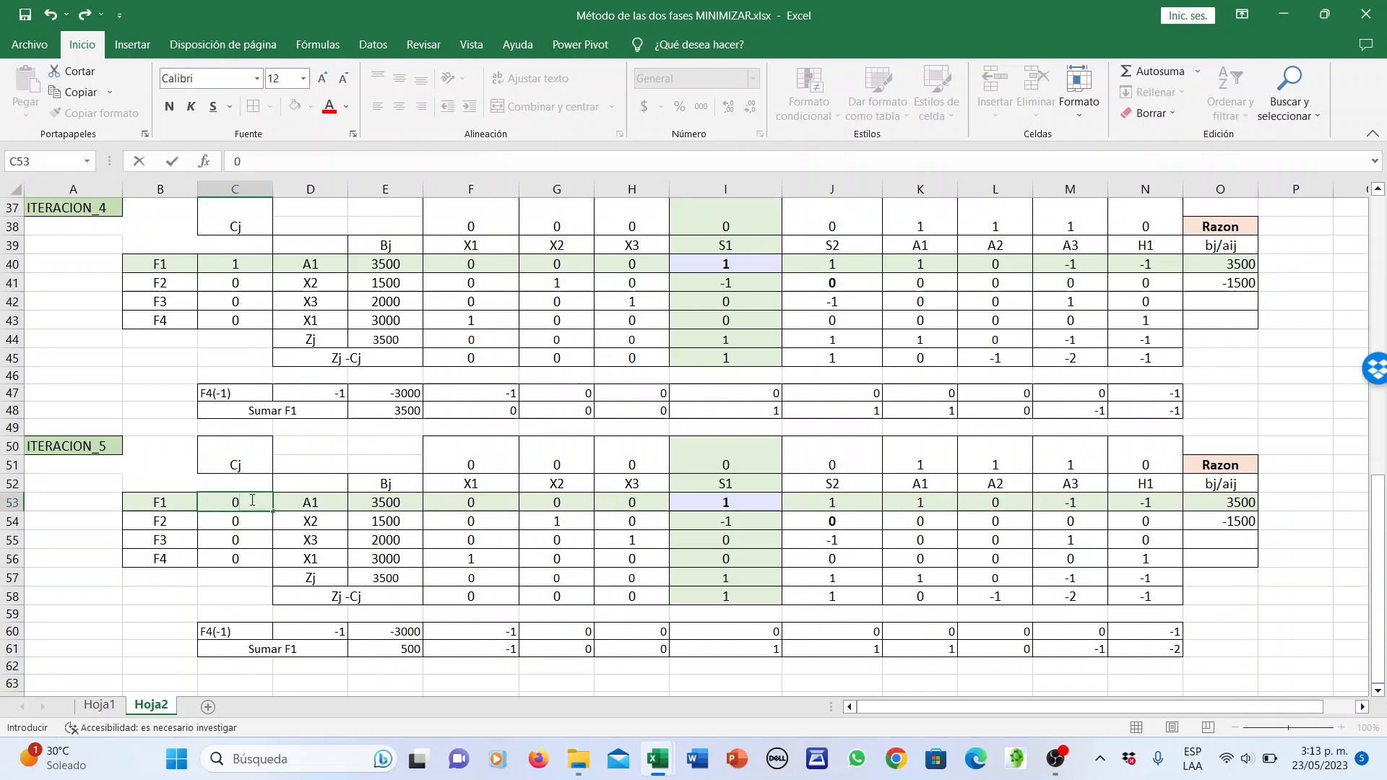
pyautogui.click(324, 499)
pyautogui.write('S')
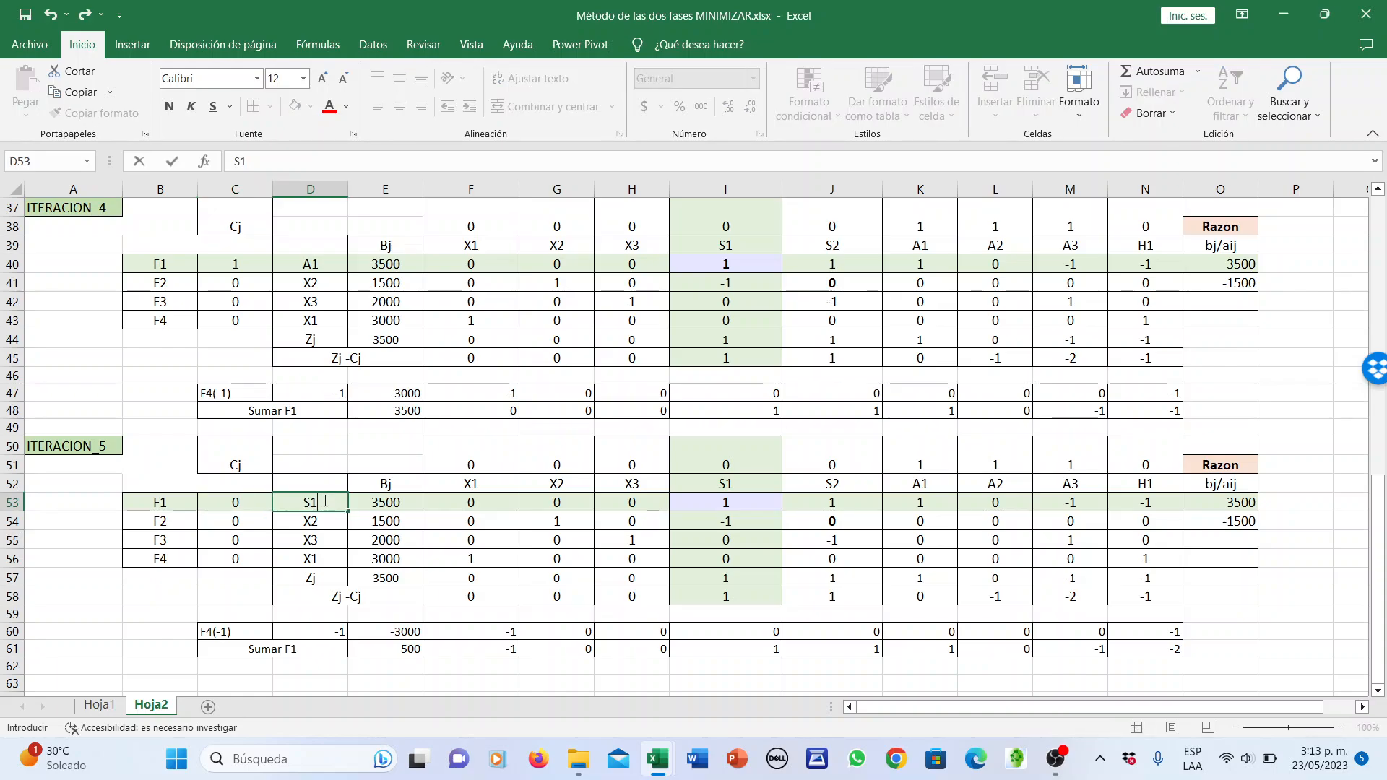
pyautogui.press('Return')
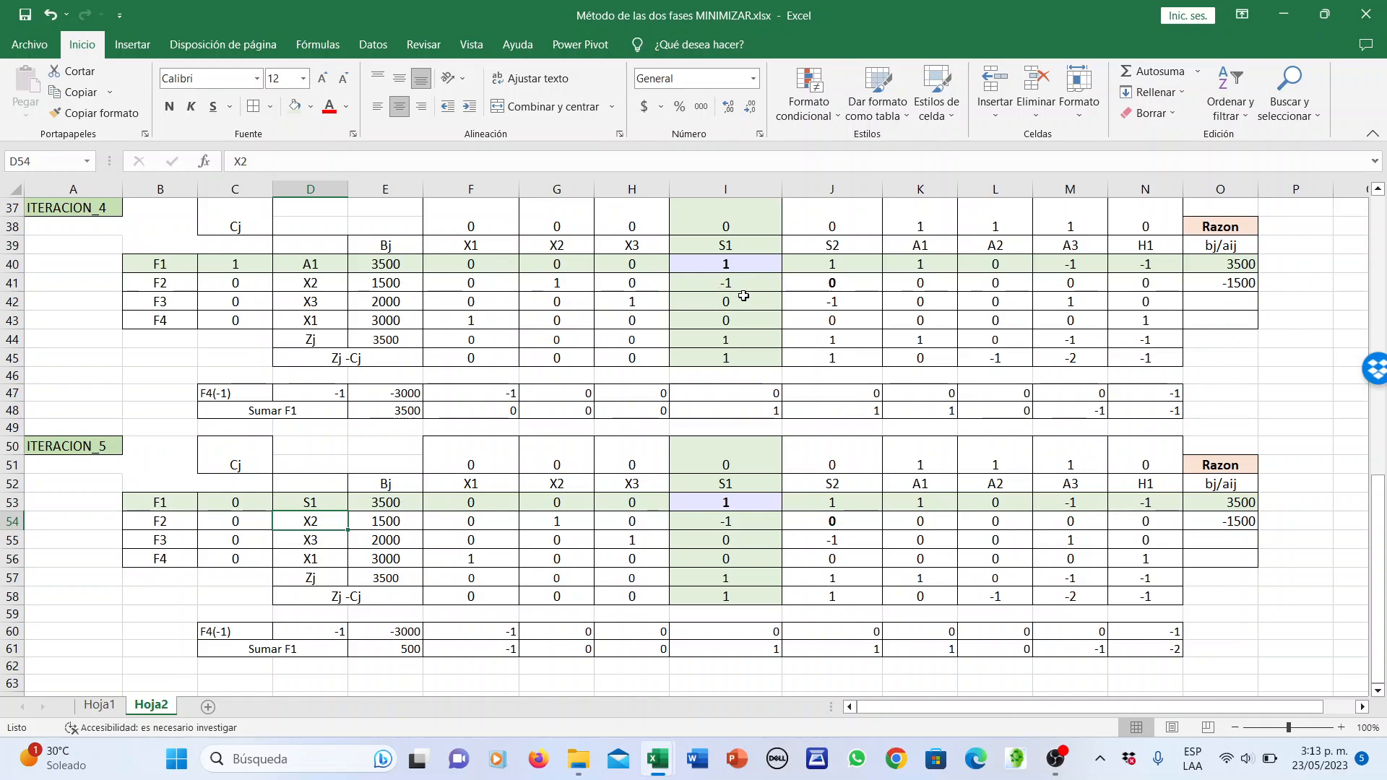
# Clear the contents of row F2 of ITERACION_5, E54:N54
pyautogui.click(763, 280)
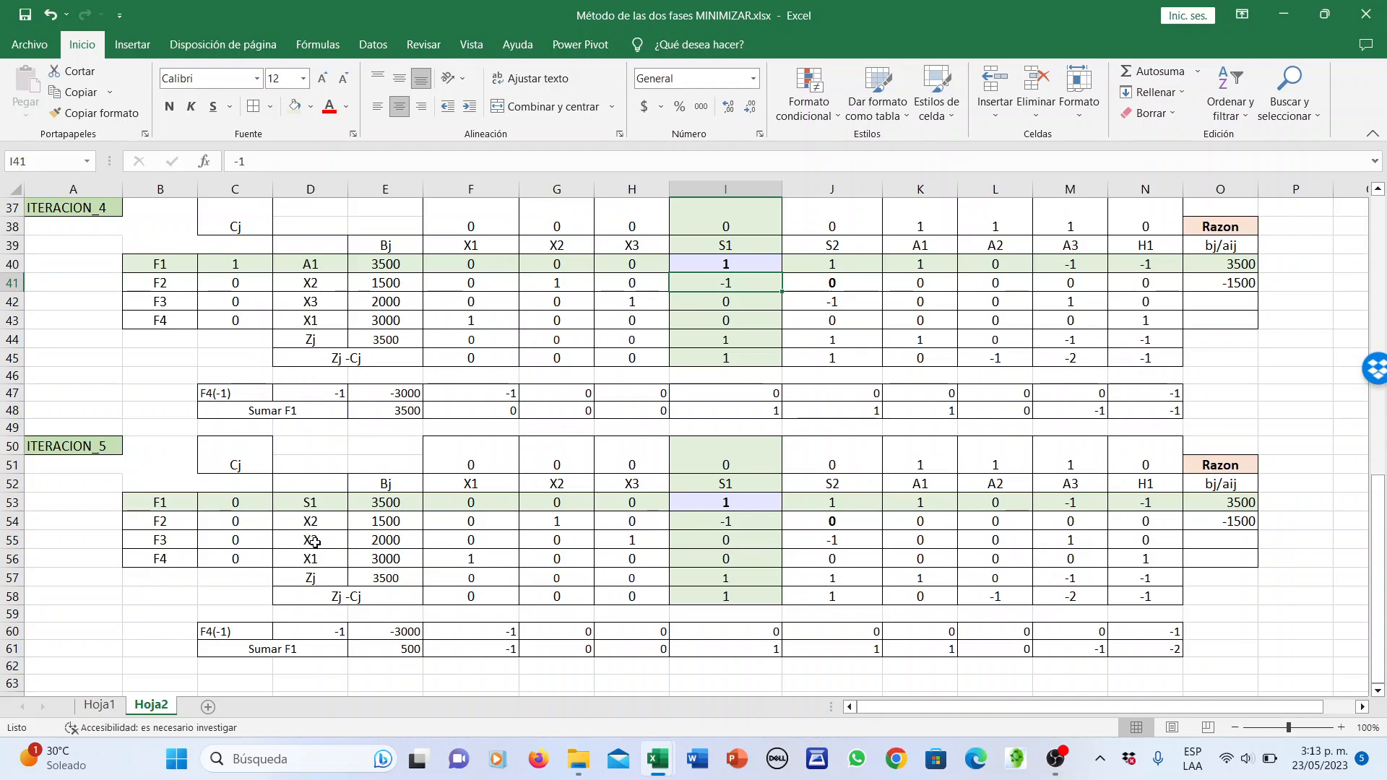
pyautogui.moveTo(372, 521); pyautogui.dragTo(1148, 521)
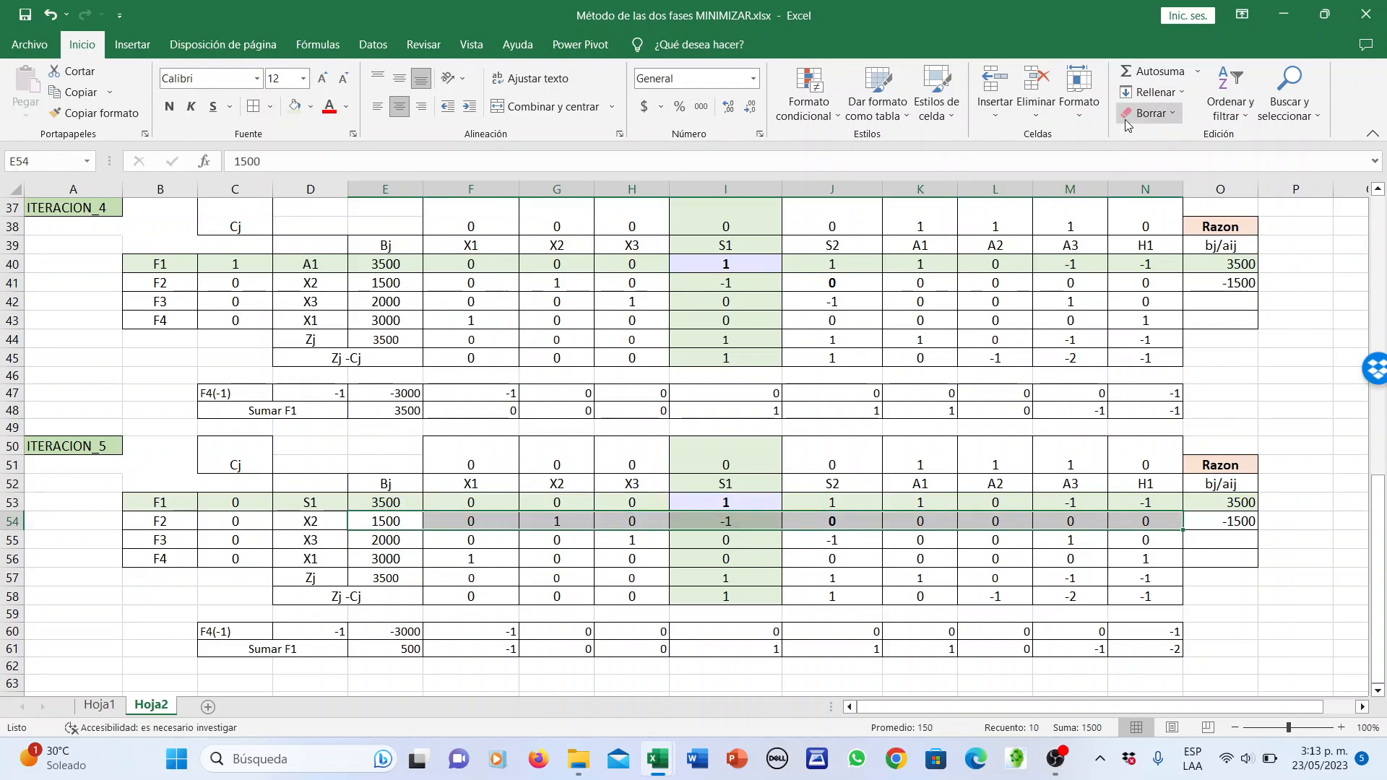
pyautogui.click(1151, 113)
pyautogui.click(1178, 189)
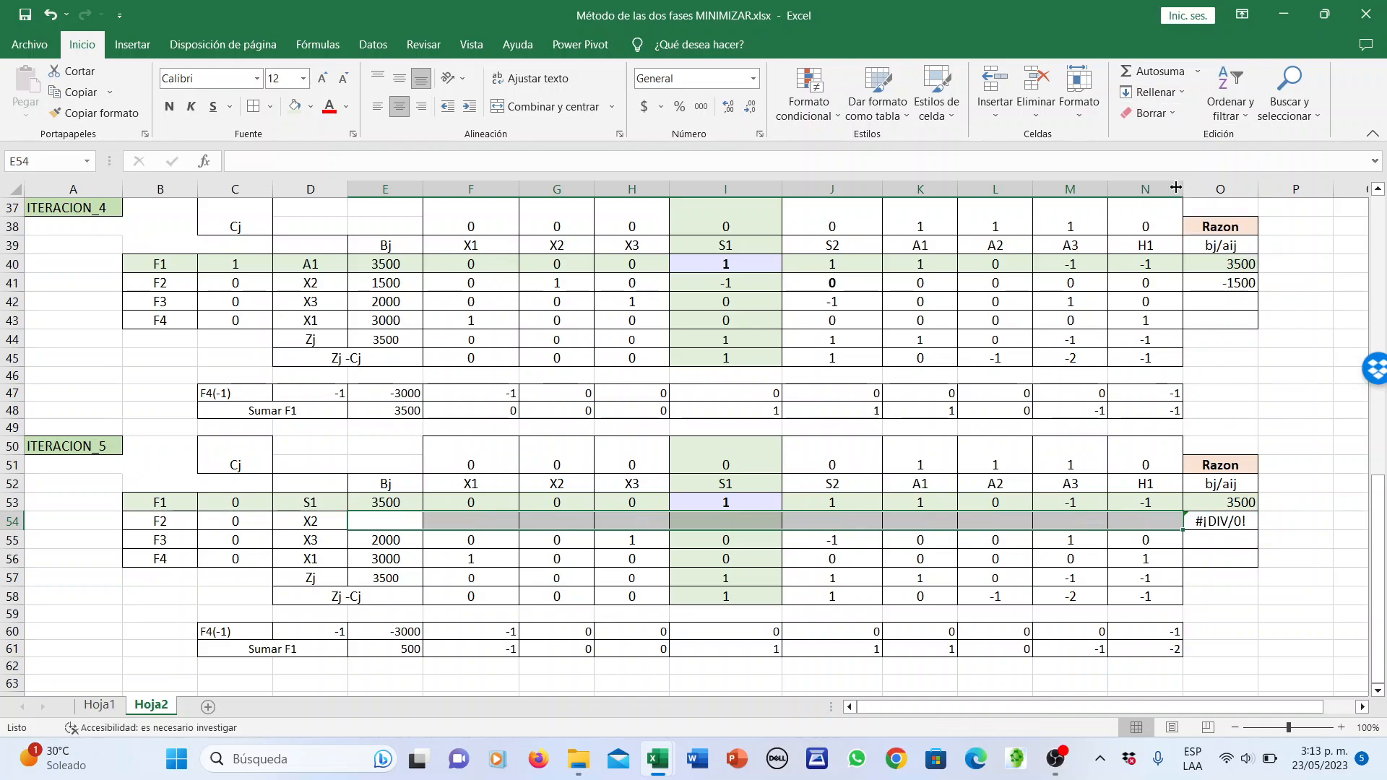
# Delete the copied F4(-1) line, C60:N60, below ITERACION_5 so the Sumar F1 line moves up
pyautogui.scroll(-2, 1260, 510)
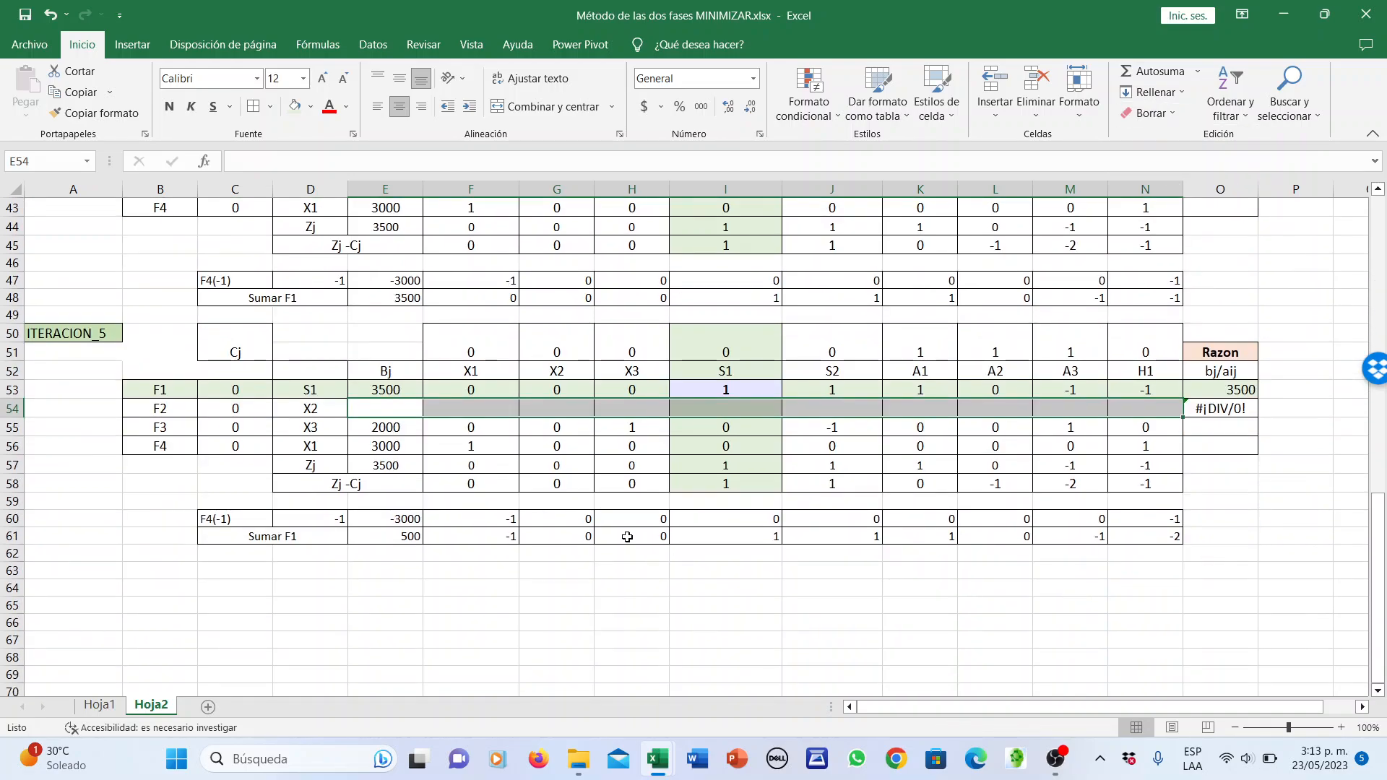
pyautogui.scroll(2, 622, 512)
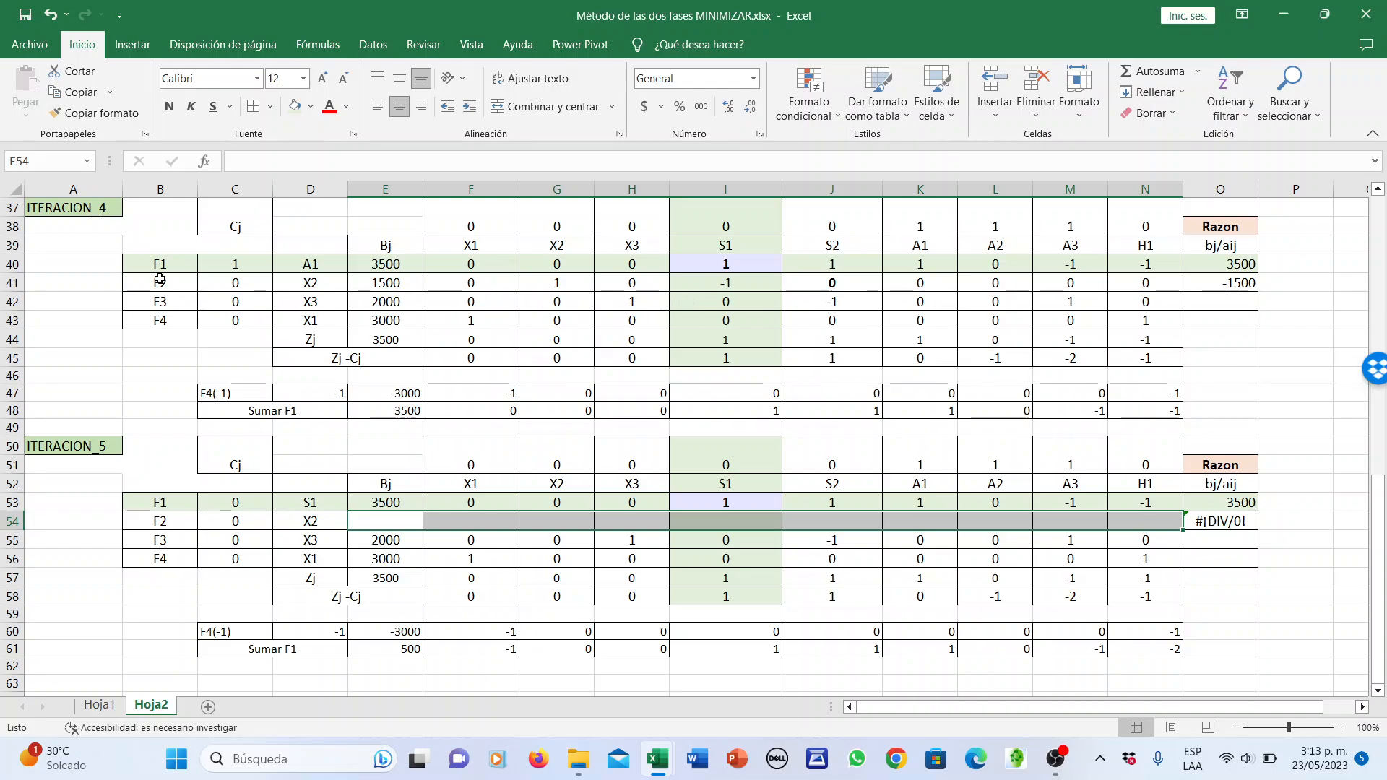
pyautogui.scroll(-2, 795, 327)
pyautogui.scroll(1, 471, 533)
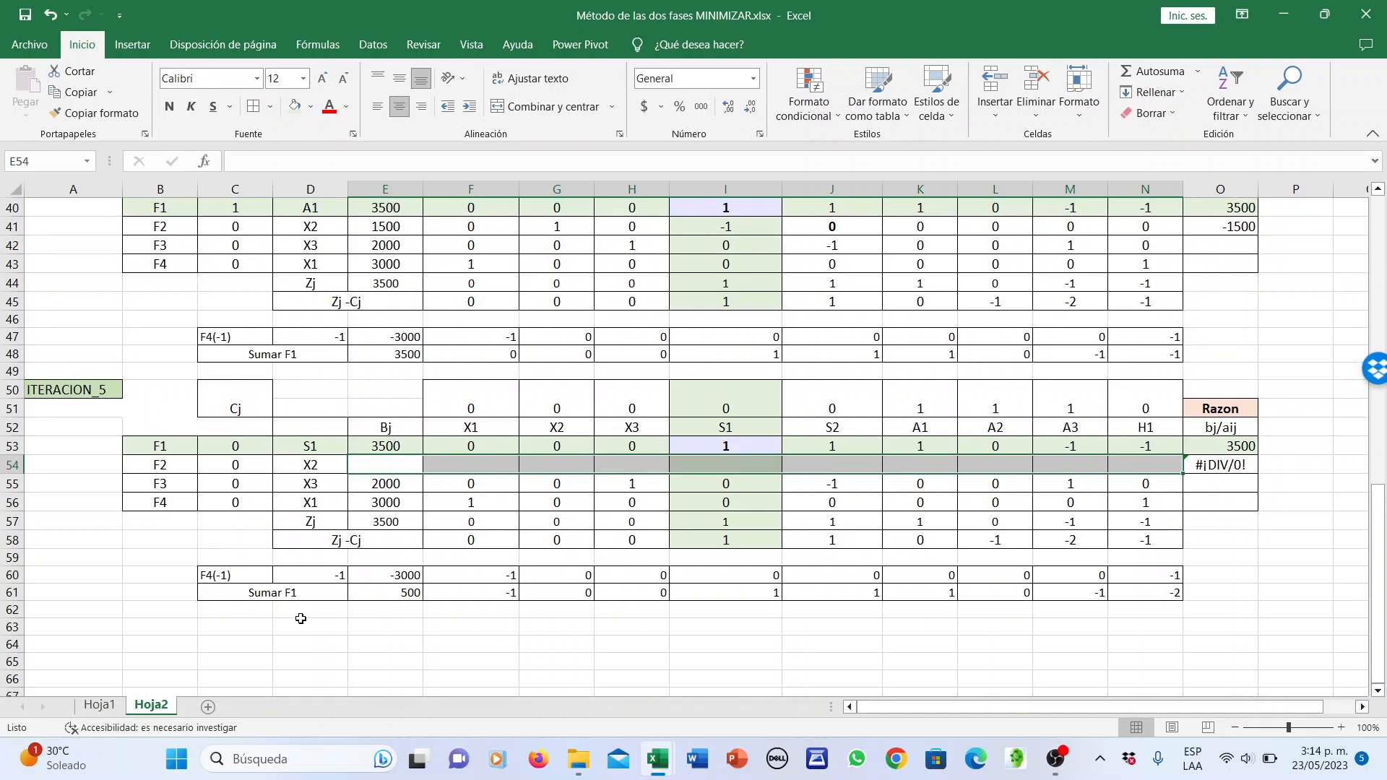
pyautogui.moveTo(242, 582); pyautogui.dragTo(1171, 579)
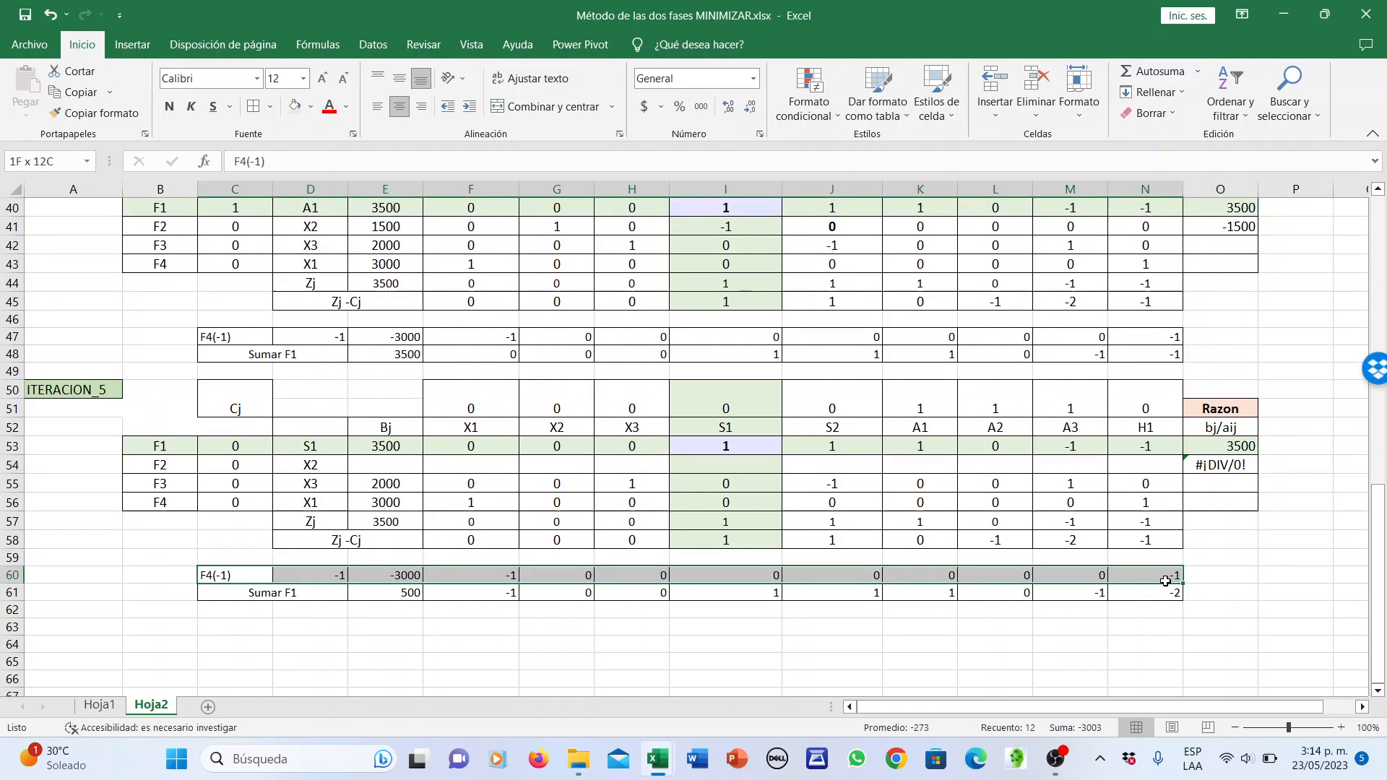
pyautogui.click(1035, 85)
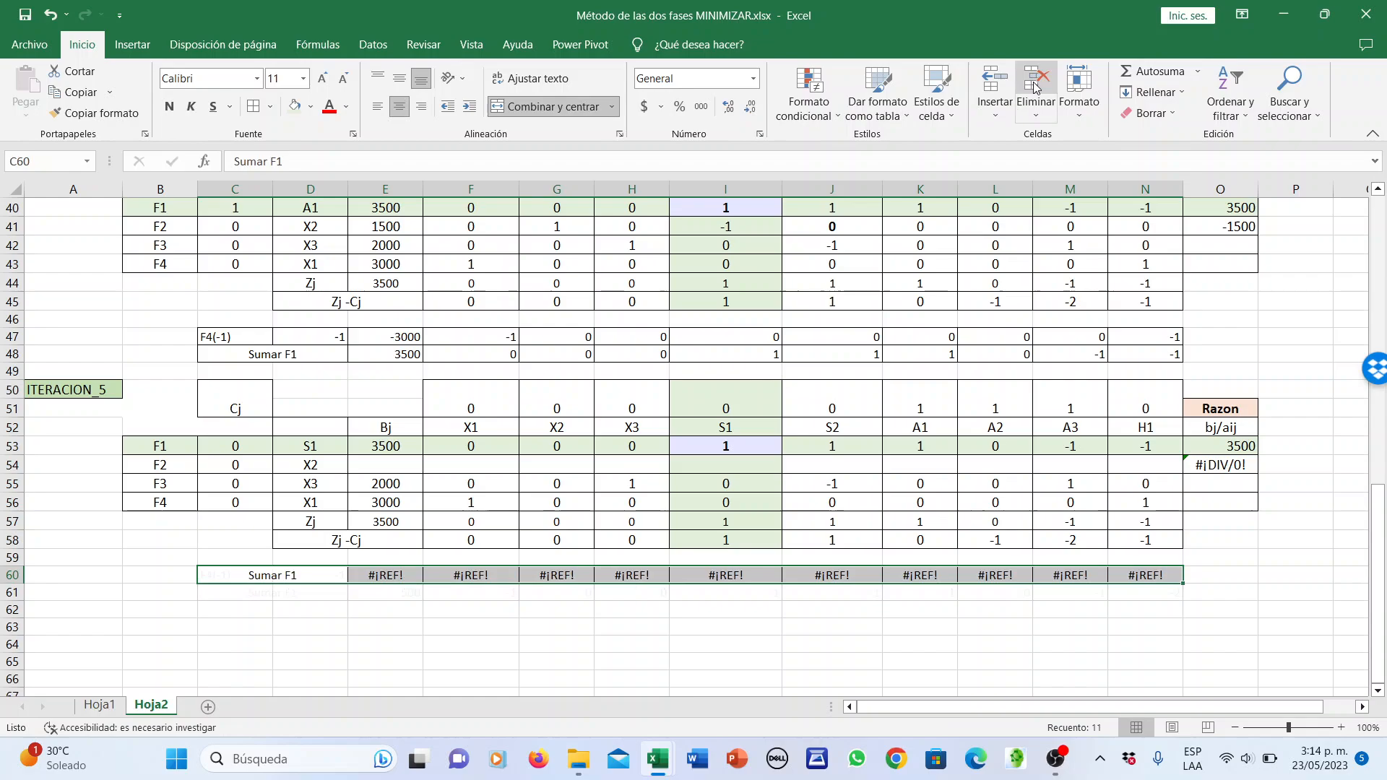
# Enter =E40+E41 in E60 of the Sumar F1 line and fill the formula across to N60
pyautogui.click(402, 577)
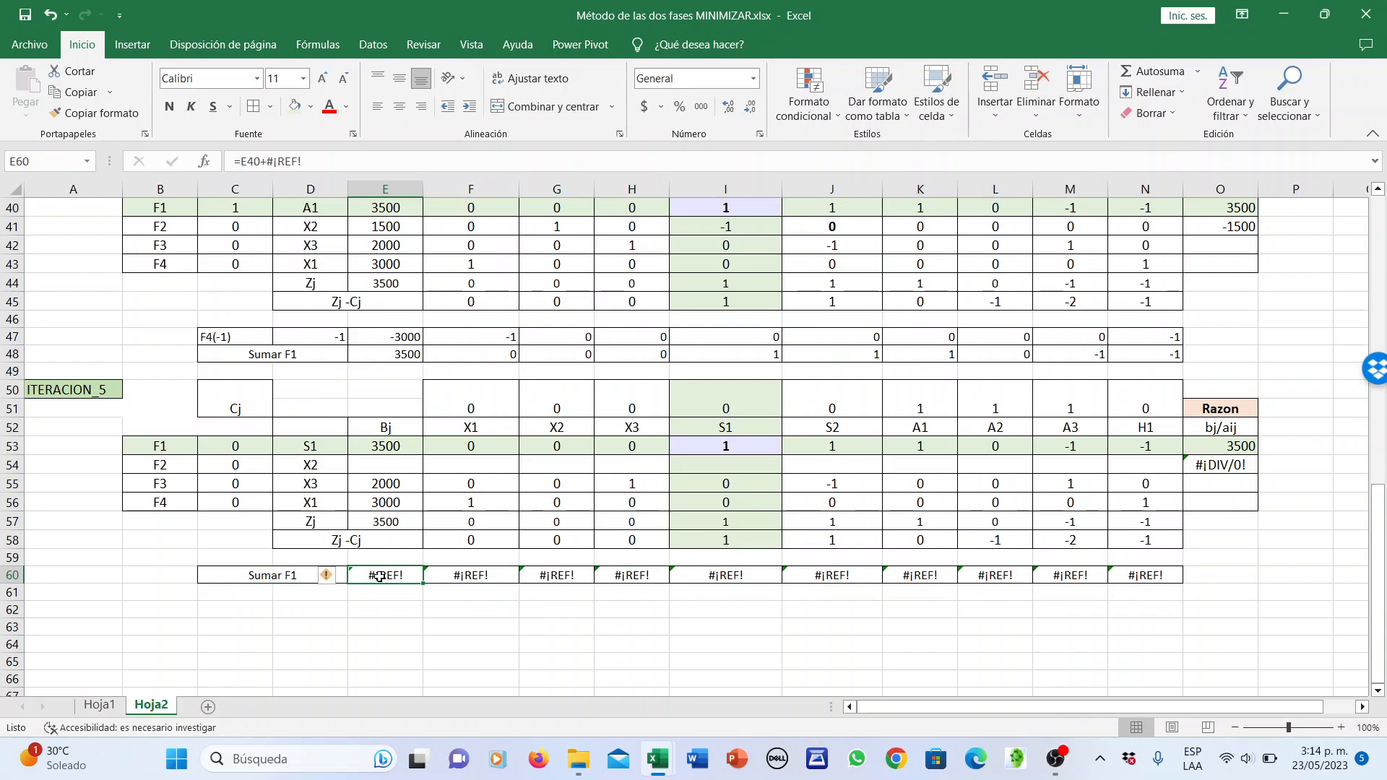
pyautogui.write('=')
pyautogui.scroll(2, 272, 354)
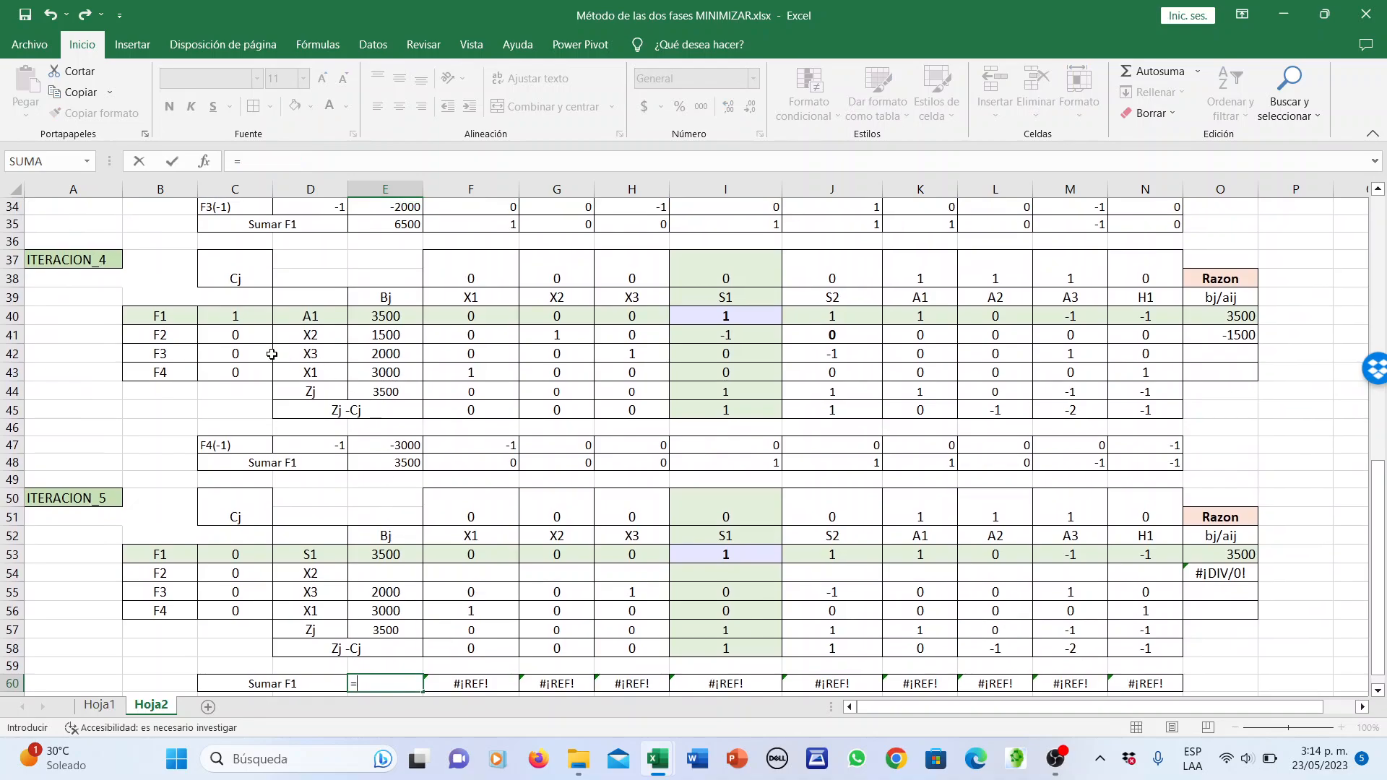
pyautogui.click(392, 317)
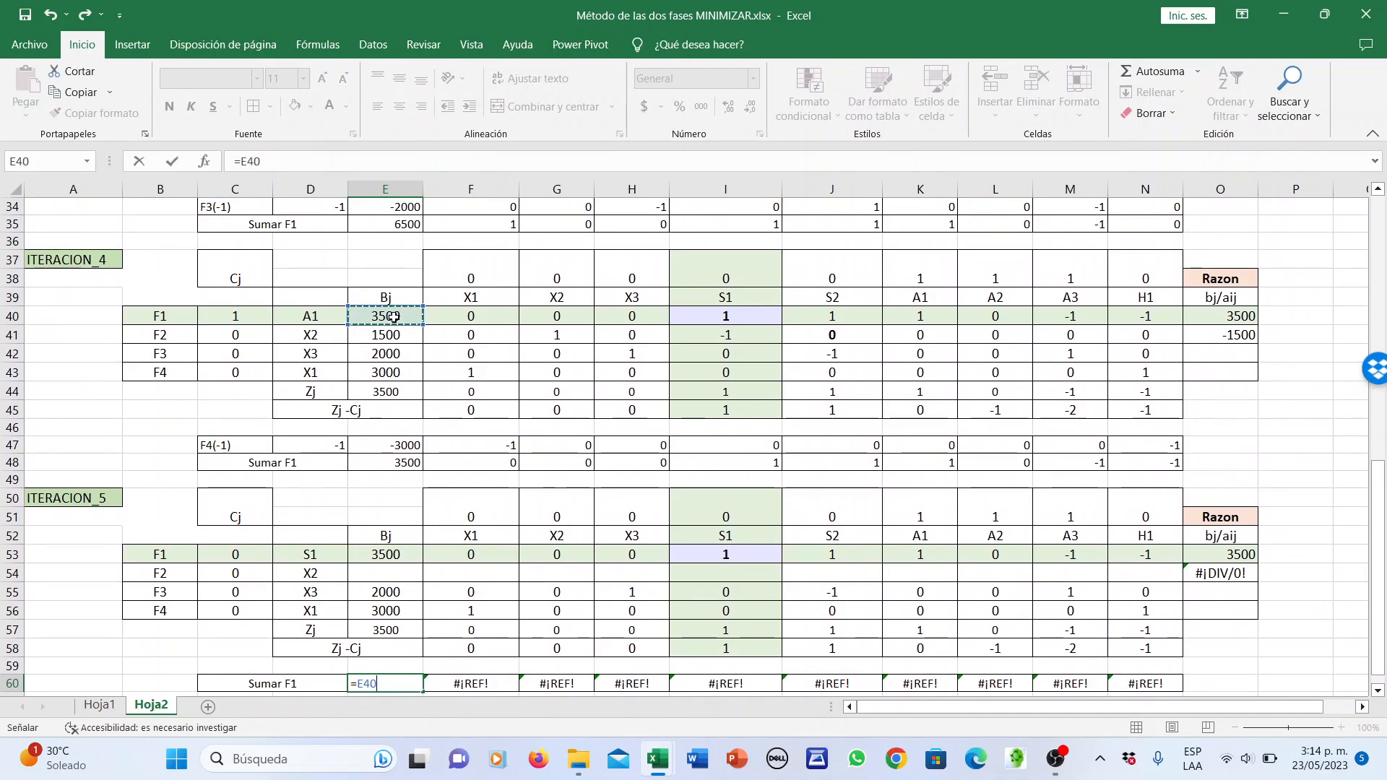
pyautogui.write('+')
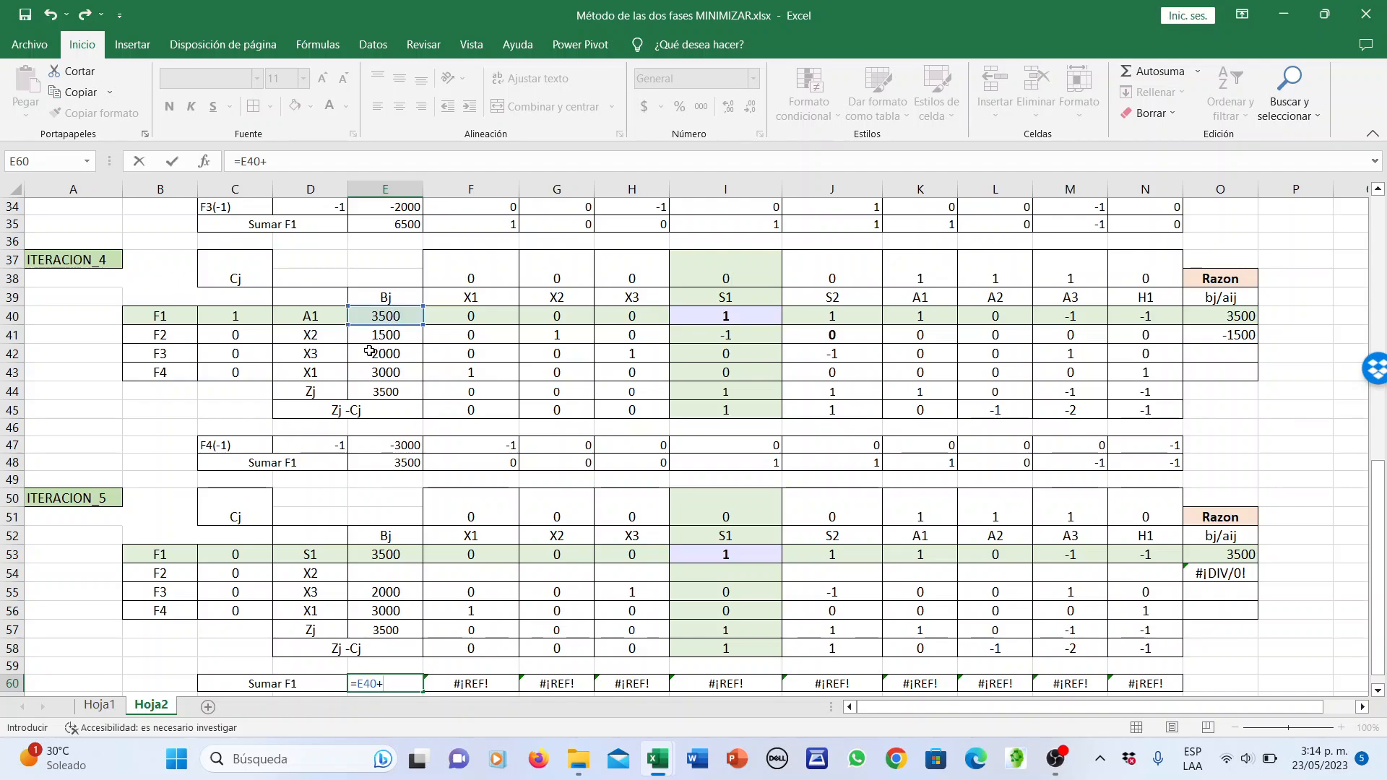
pyautogui.click(385, 334)
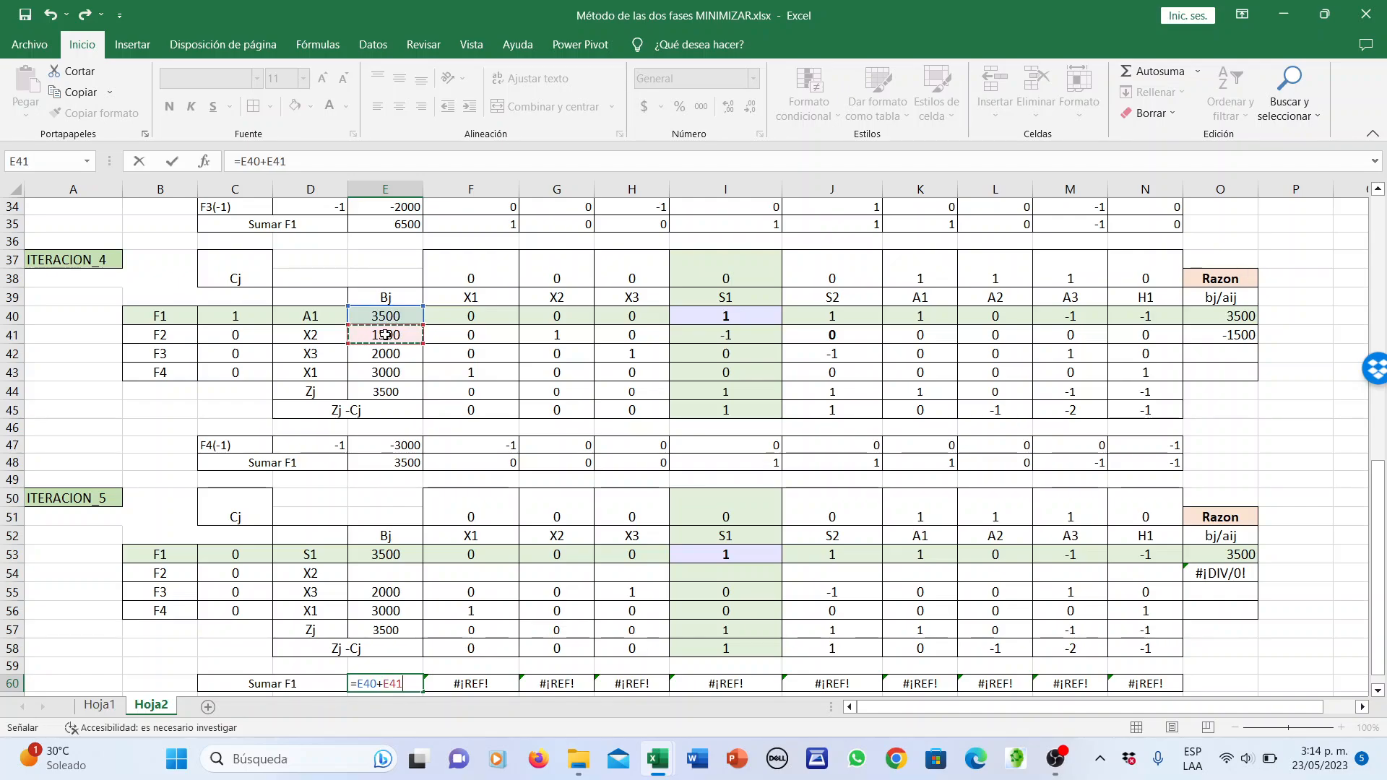
pyautogui.scroll(-1, 385, 334)
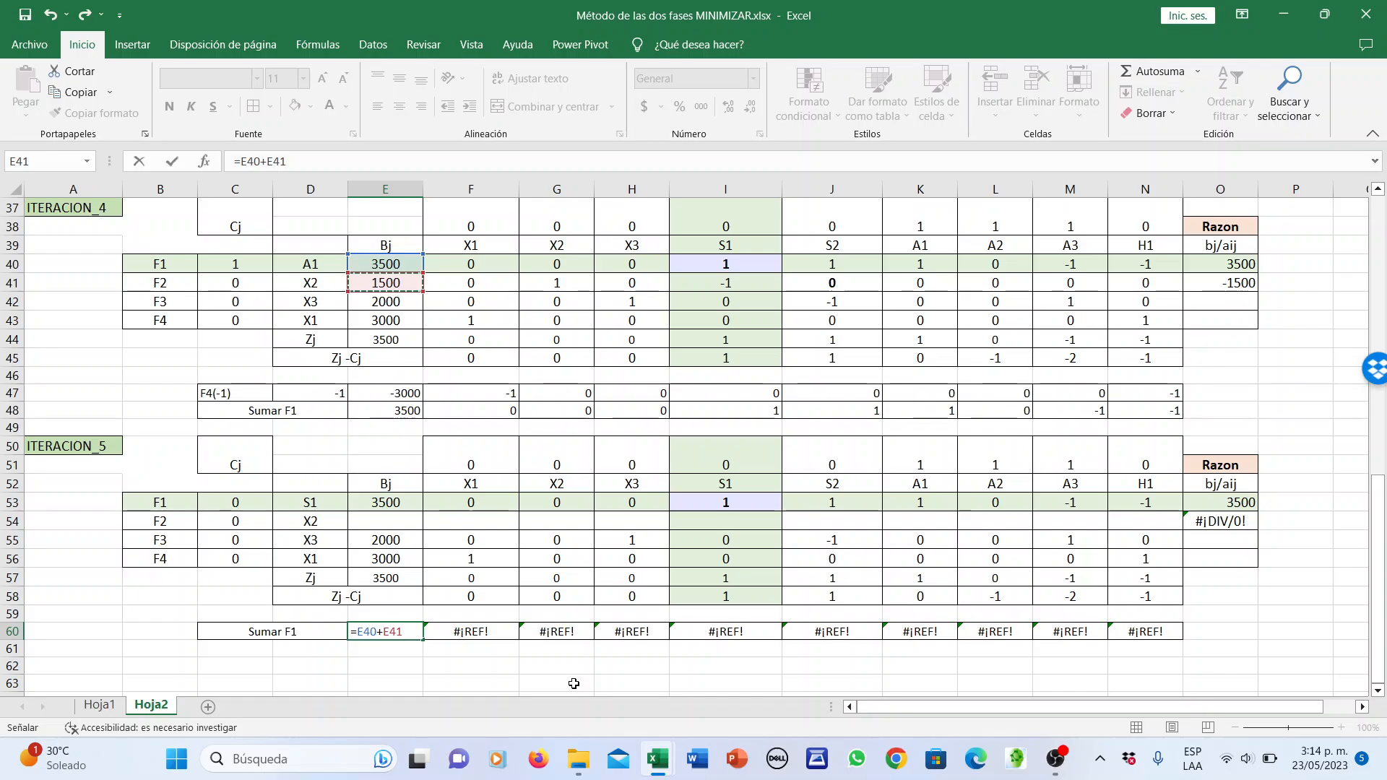
pyautogui.press('Return')
pyautogui.click(403, 626)
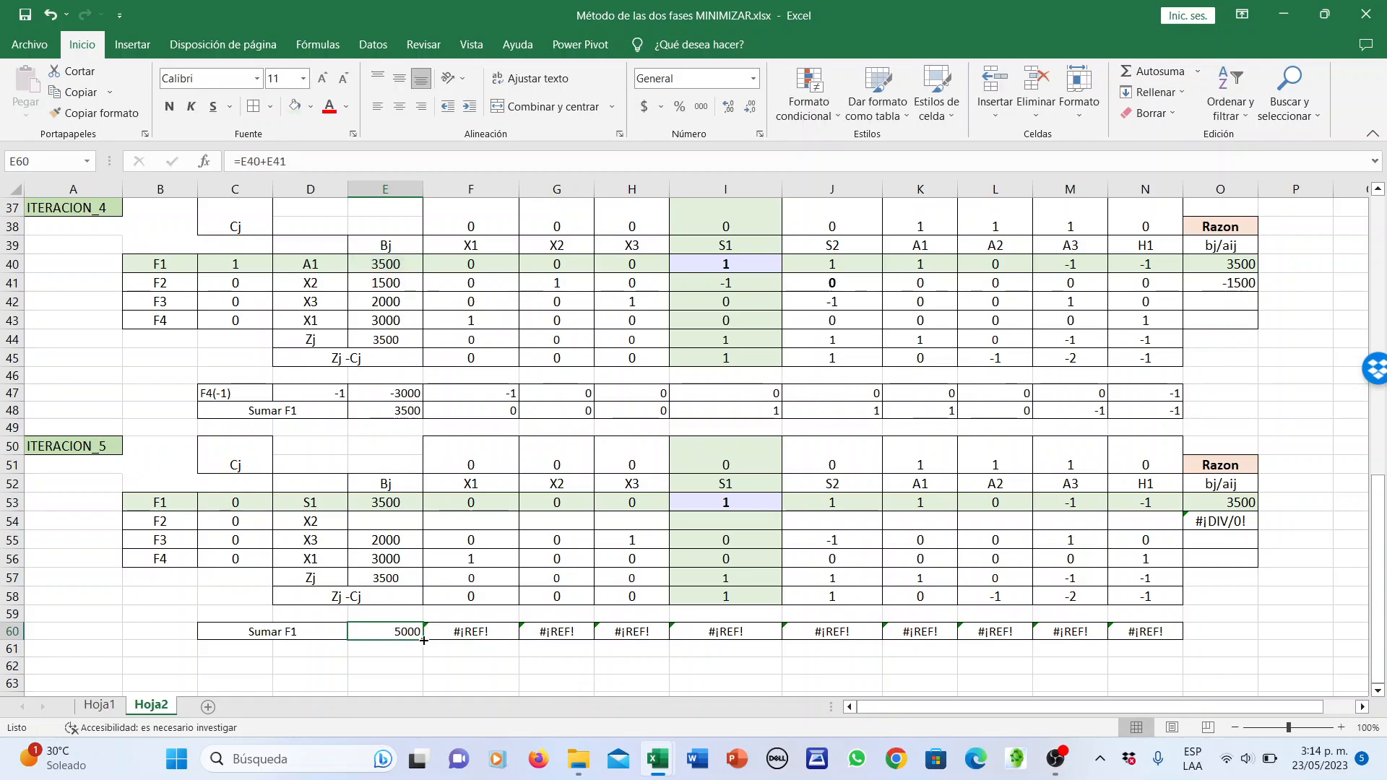
pyautogui.moveTo(424, 640); pyautogui.dragTo(1179, 638)
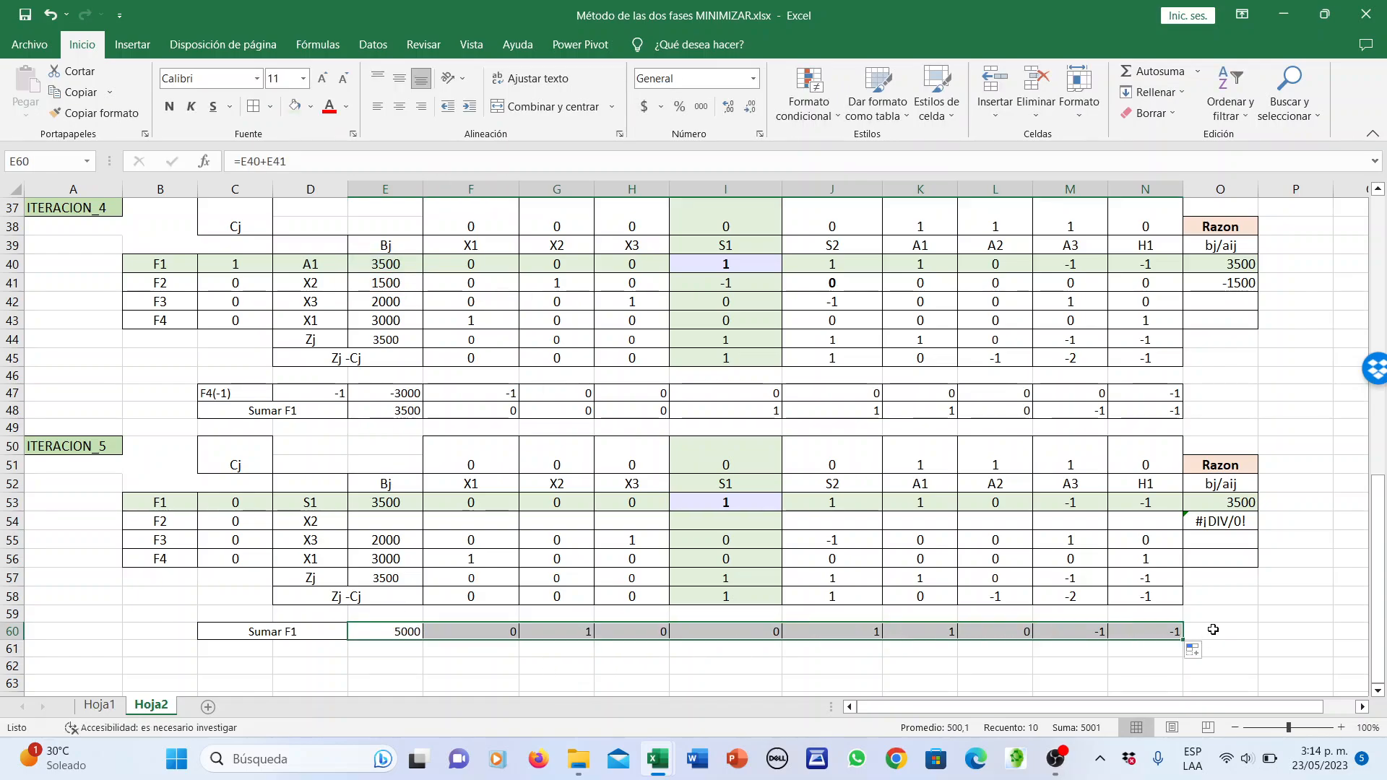
# Paste the results of E60:N60 as values into row F2 of ITERACION_5, starting at E54
pyautogui.hotkey('ctrl', 'c')
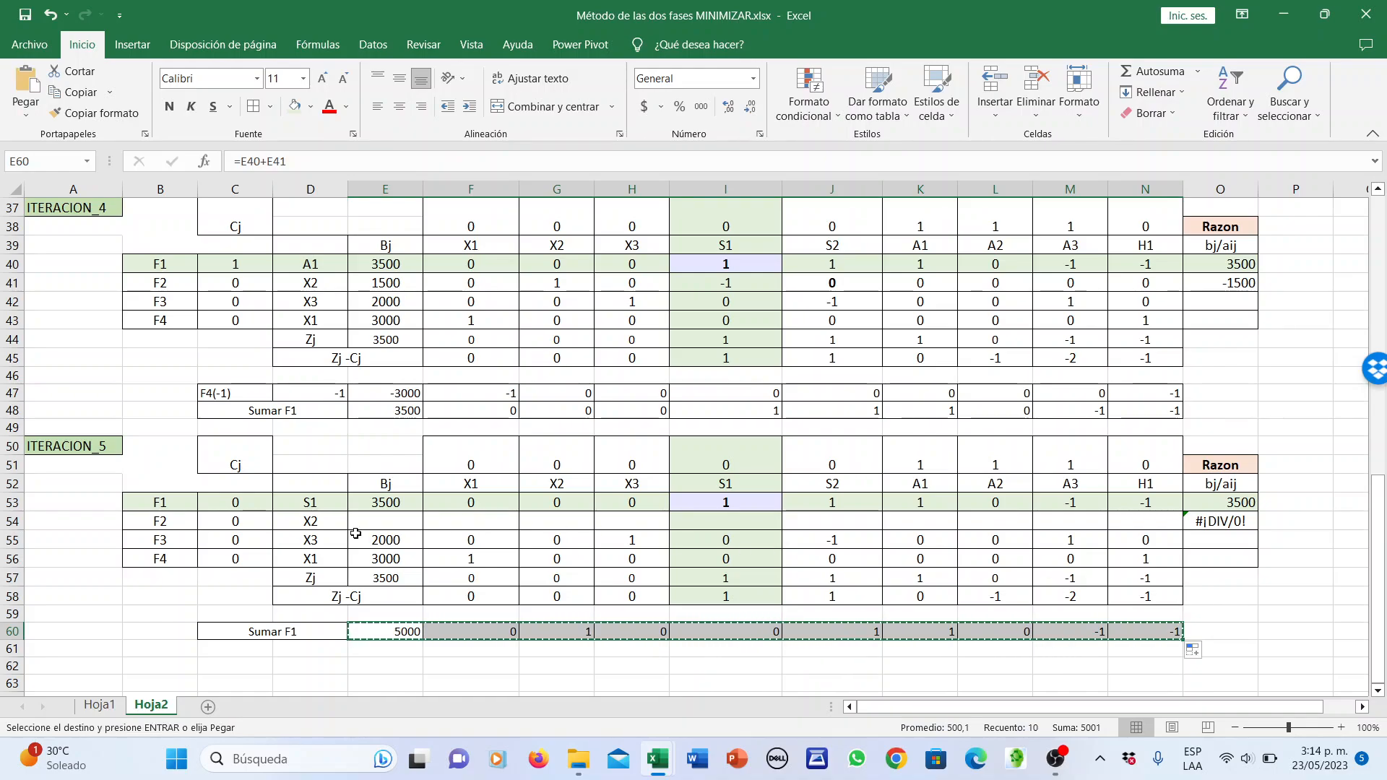
pyautogui.rightClick(379, 525)
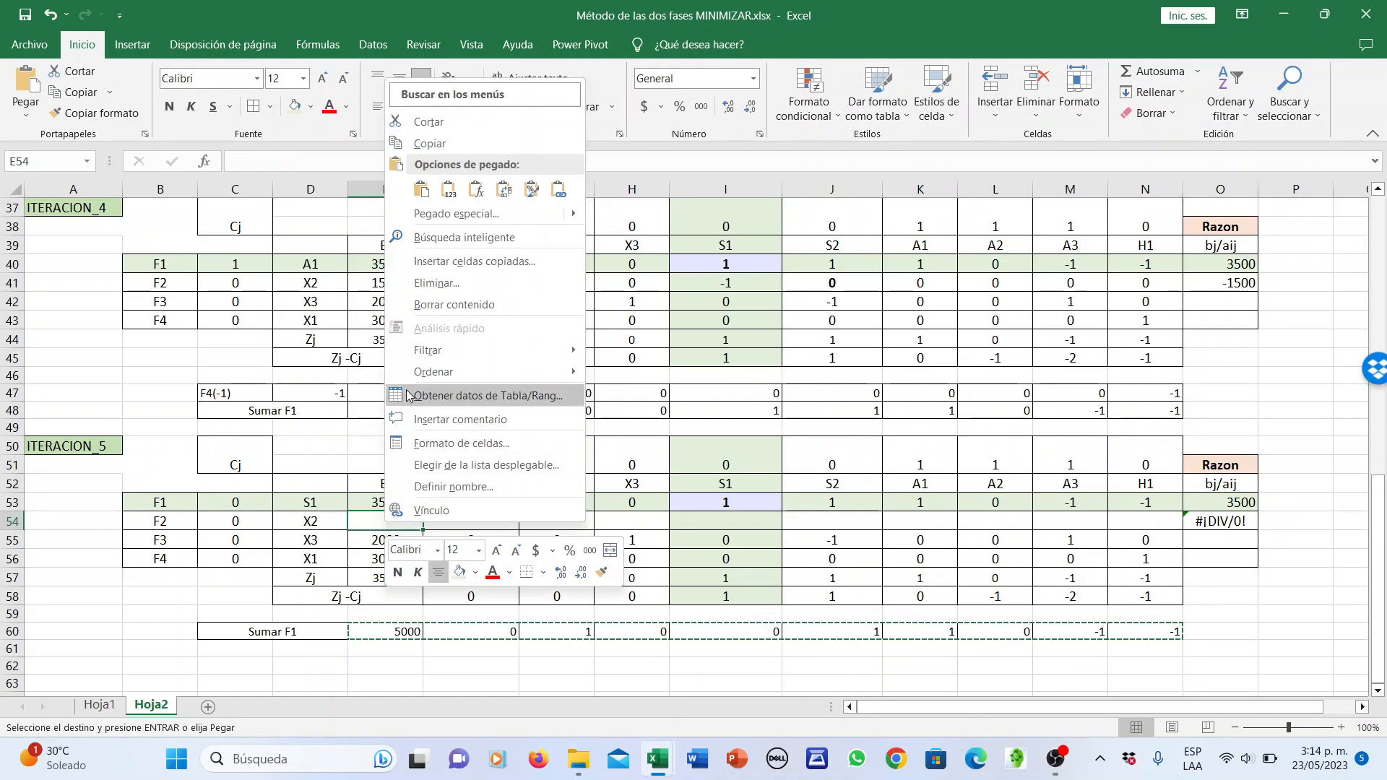
pyautogui.click(448, 189)
pyautogui.press('Escape')
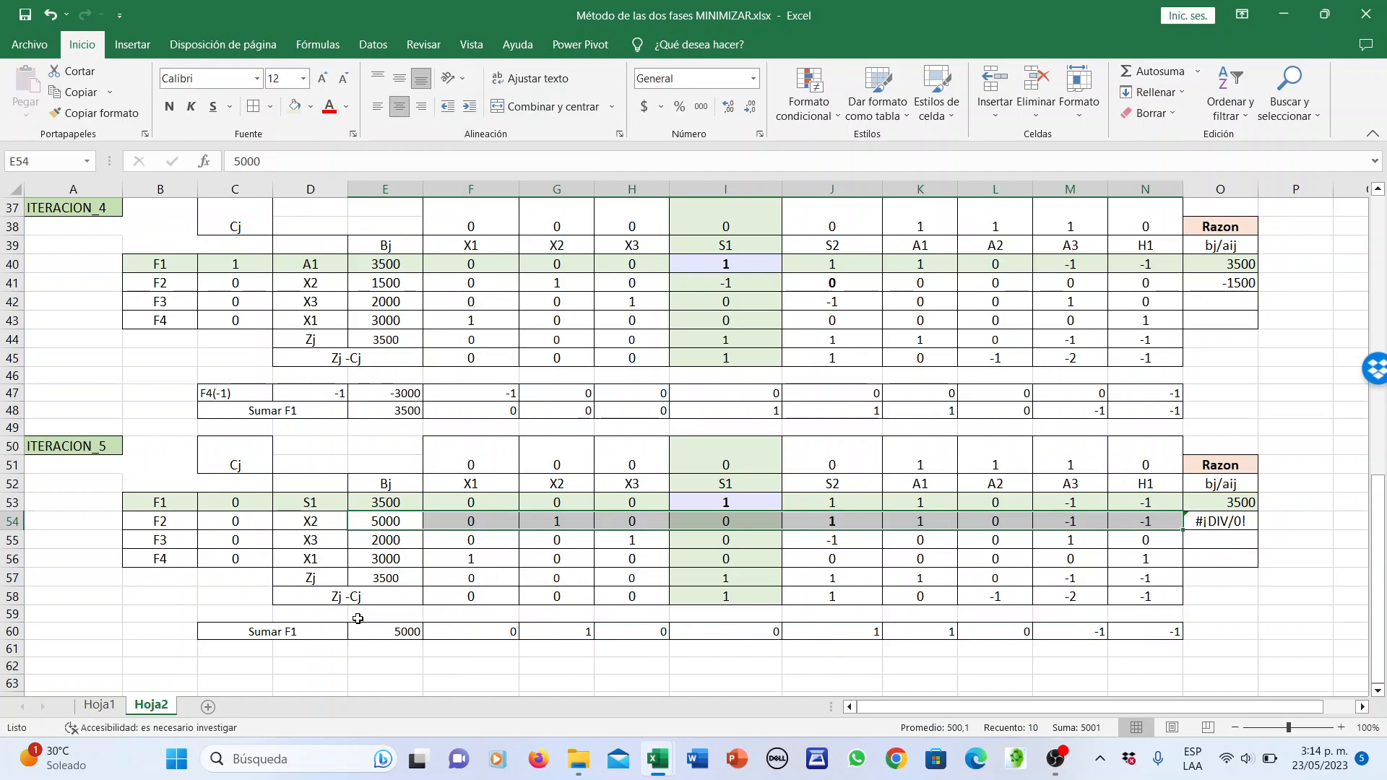
# Change the label of the row-operation line in C60 to "Sumar F1 + F2"
pyautogui.click(322, 630)
pyautogui.press('F2')
pyautogui.press('BackSpace')
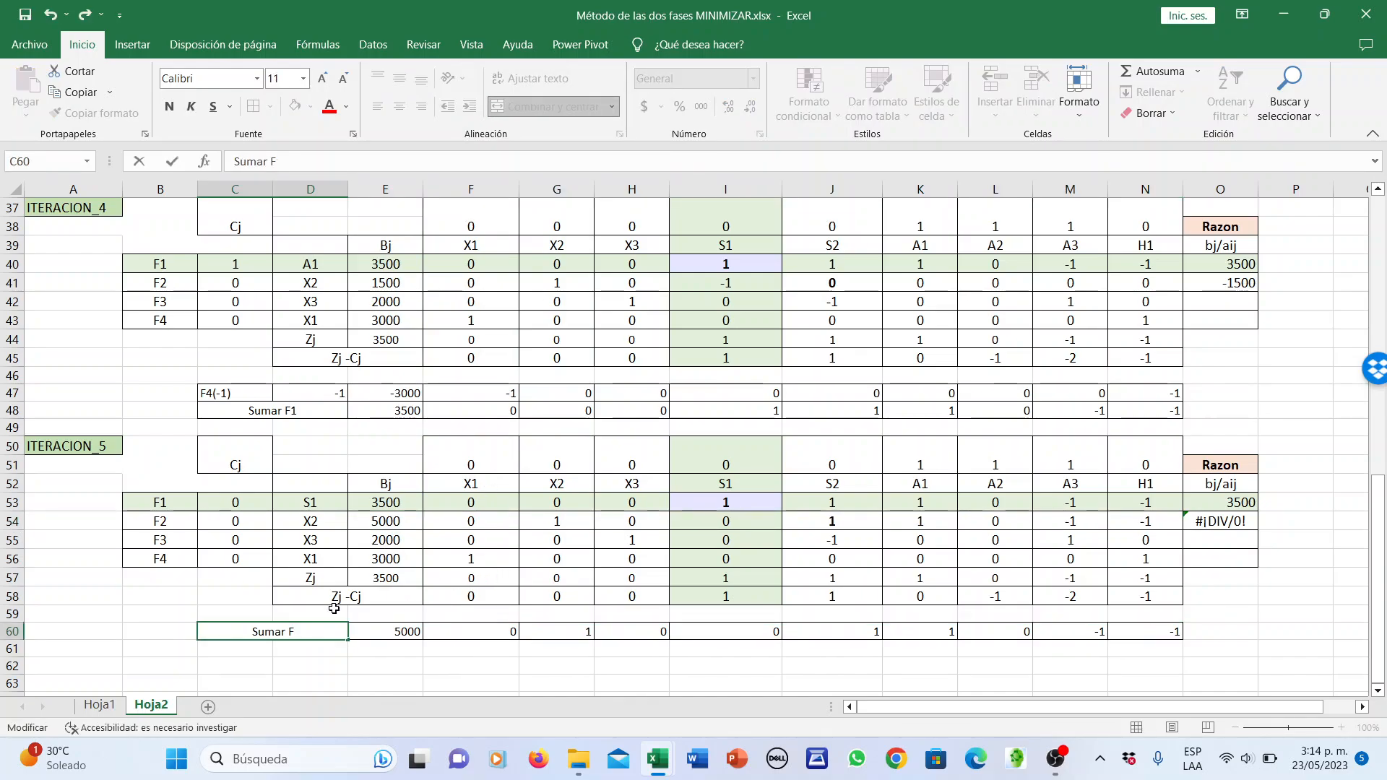
pyautogui.write('1 + ')
pyautogui.write('F1')
pyautogui.press('Return')
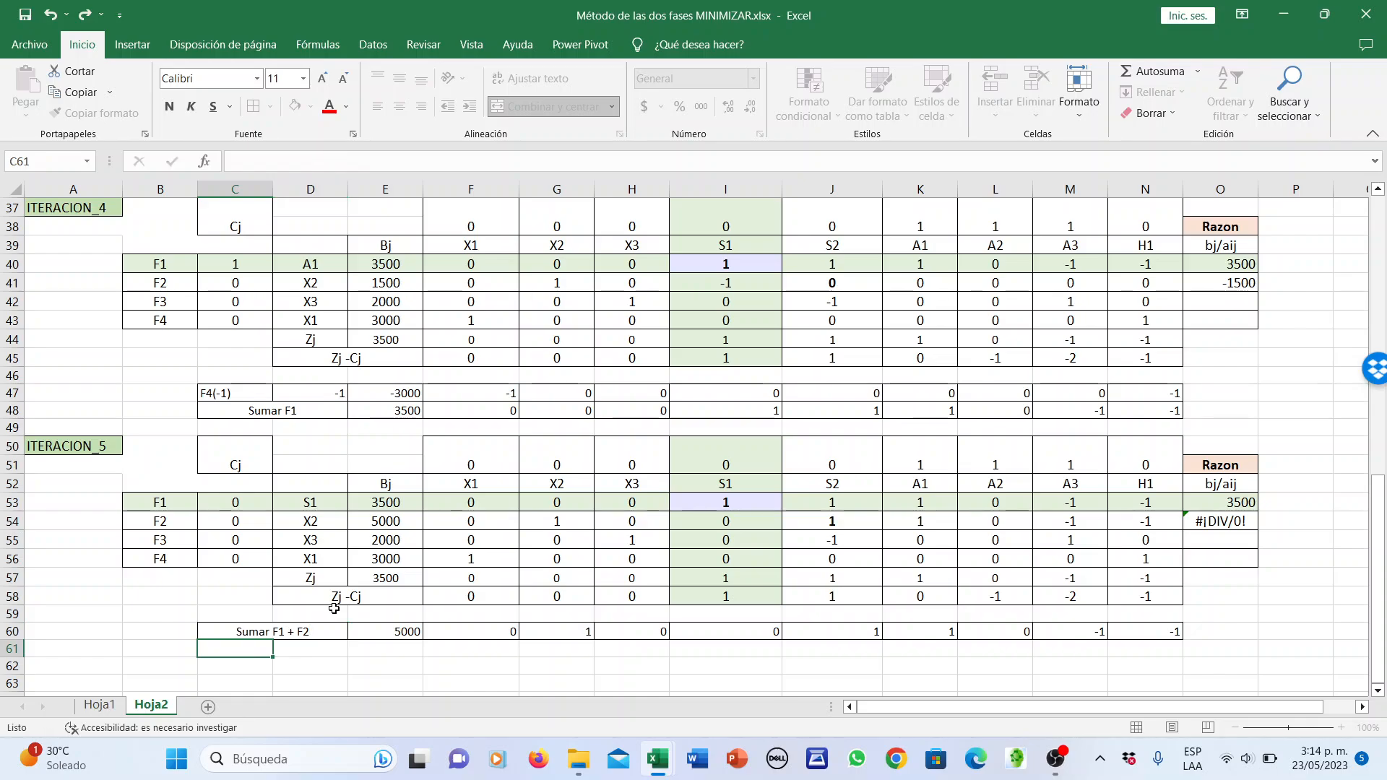
pyautogui.moveTo(391, 632); pyautogui.dragTo(831, 632)
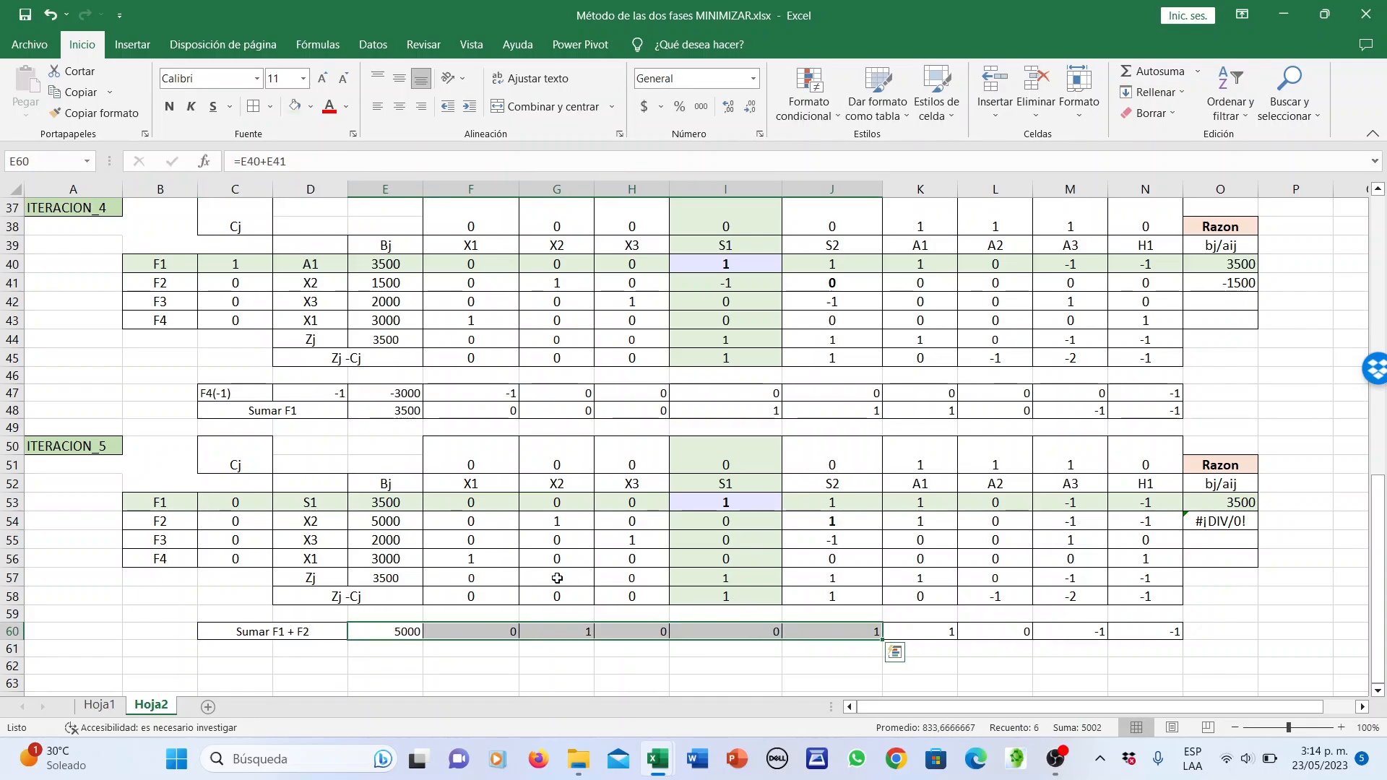
# Set the Zj formula in E57 to =SUMAPRODUCTO($C$53:$C$56;E53:E56), using the ITERACION_5 coefficients as absolute references
pyautogui.scroll(-1, 392, 520)
pyautogui.click(402, 523)
pyautogui.doubleClick(410, 521)
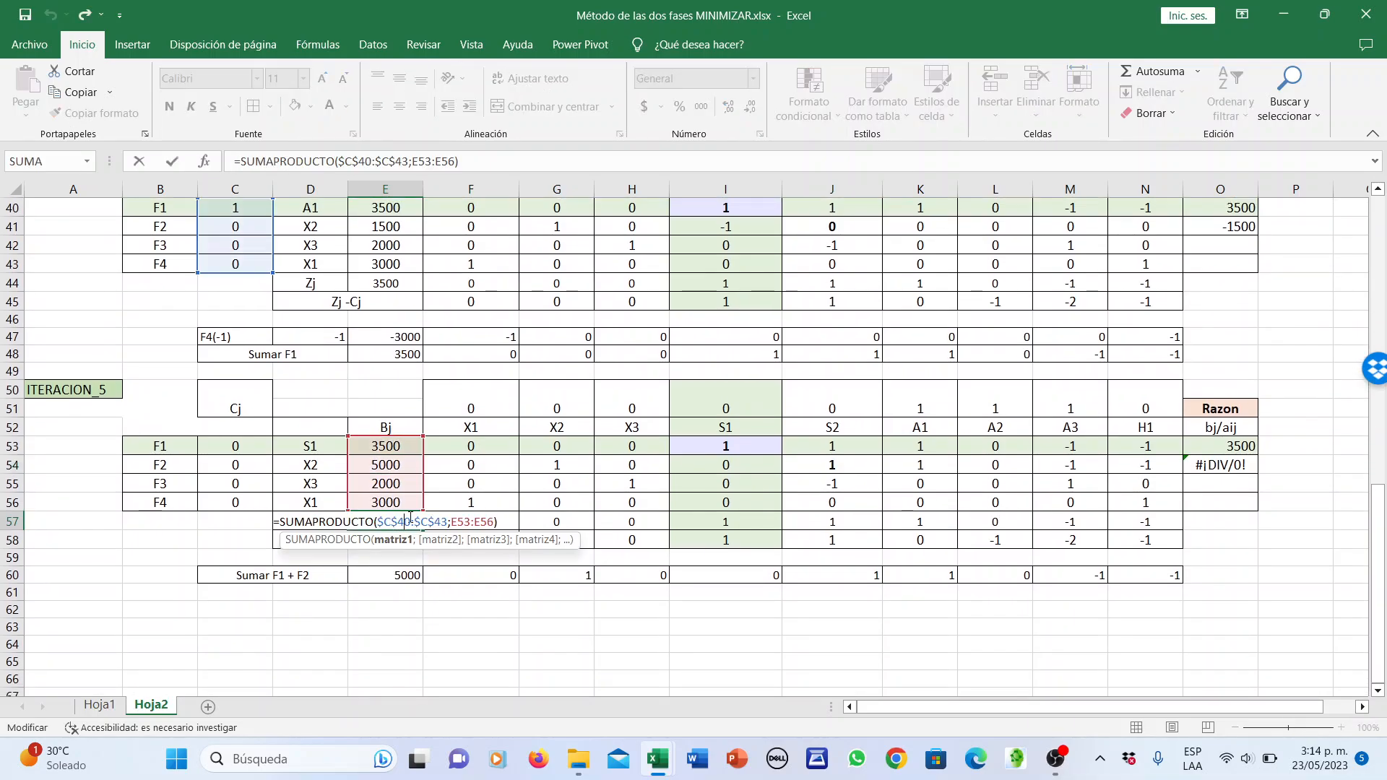
pyautogui.moveTo(447, 522); pyautogui.dragTo(376, 522)
pyautogui.moveTo(249, 448); pyautogui.dragTo(248, 501)
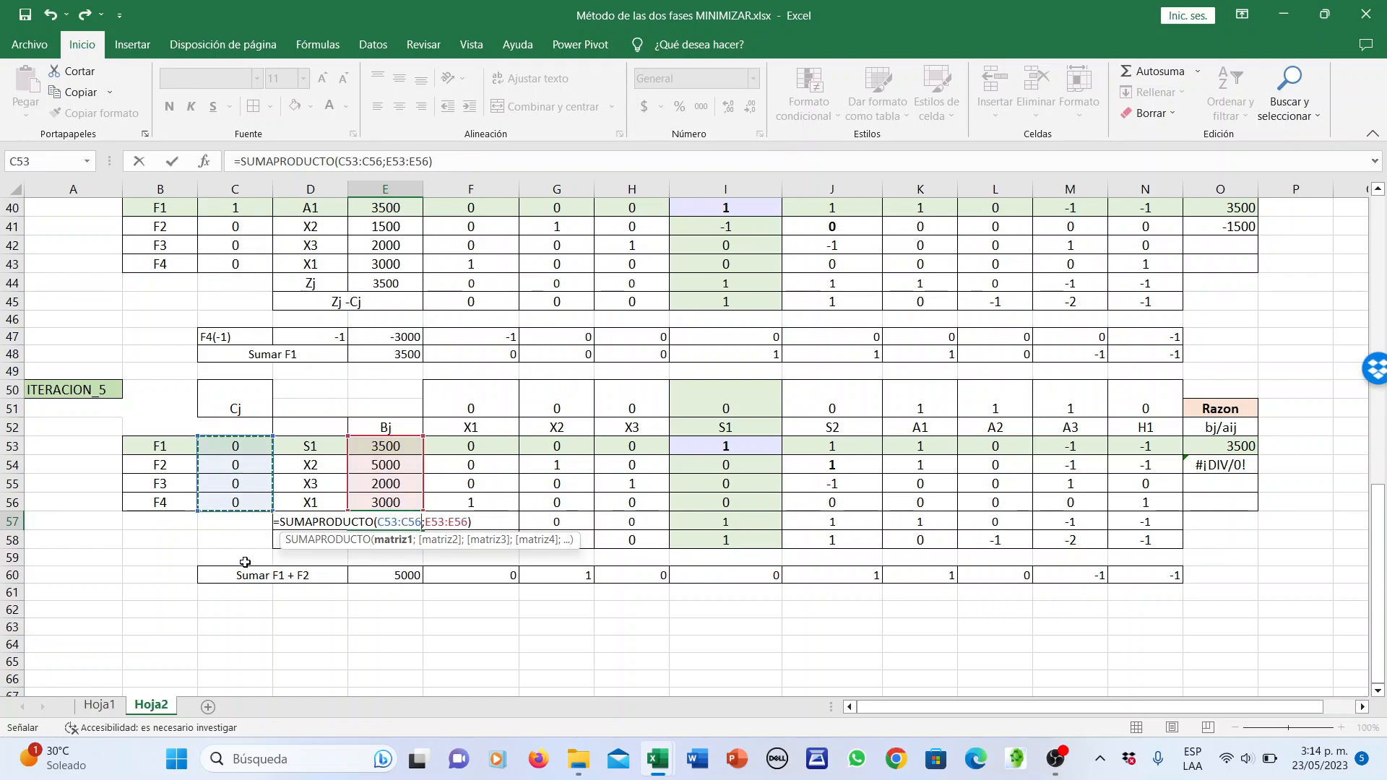
pyautogui.press('F4')
pyautogui.press('Return')
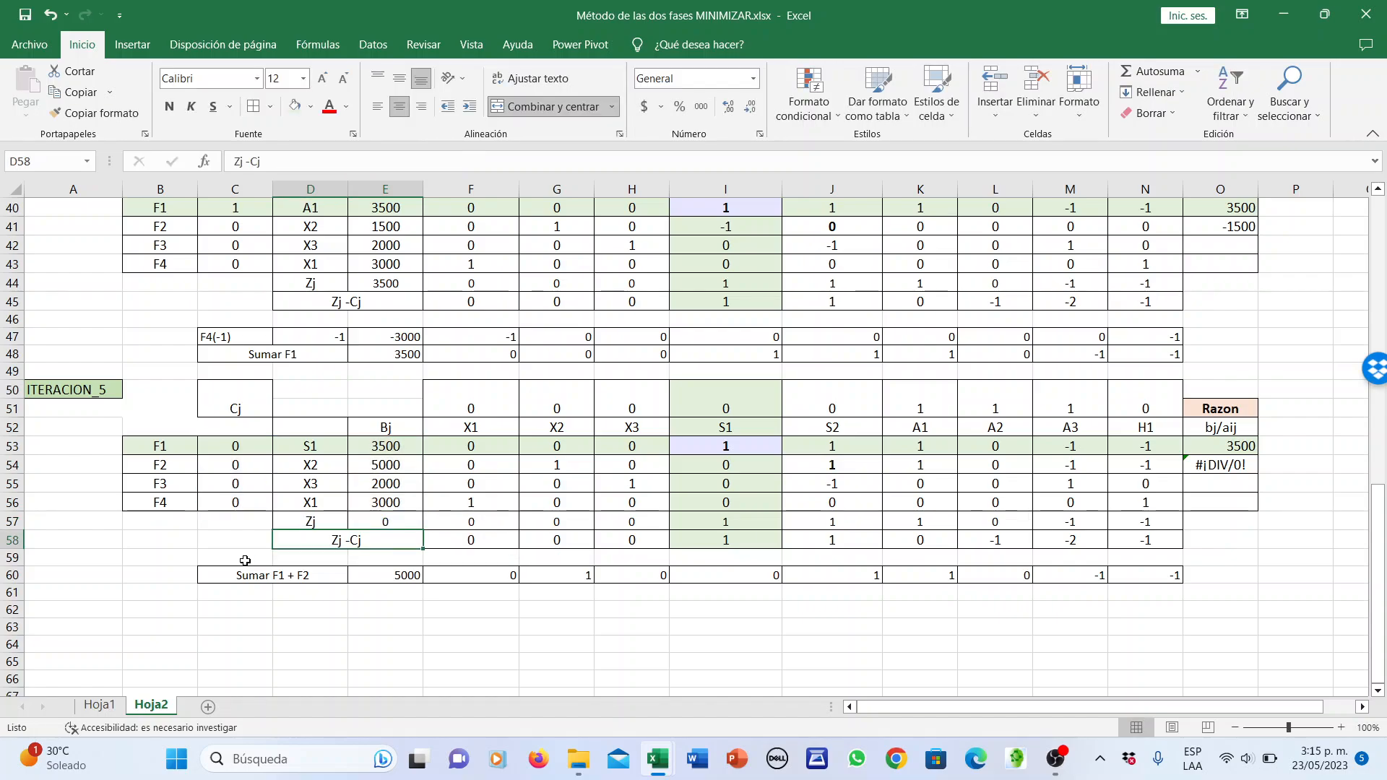
# Fill the Zj formula from E57 across to N57 in ITERACION_5 and check the Zj - Cj row
pyautogui.click(394, 519)
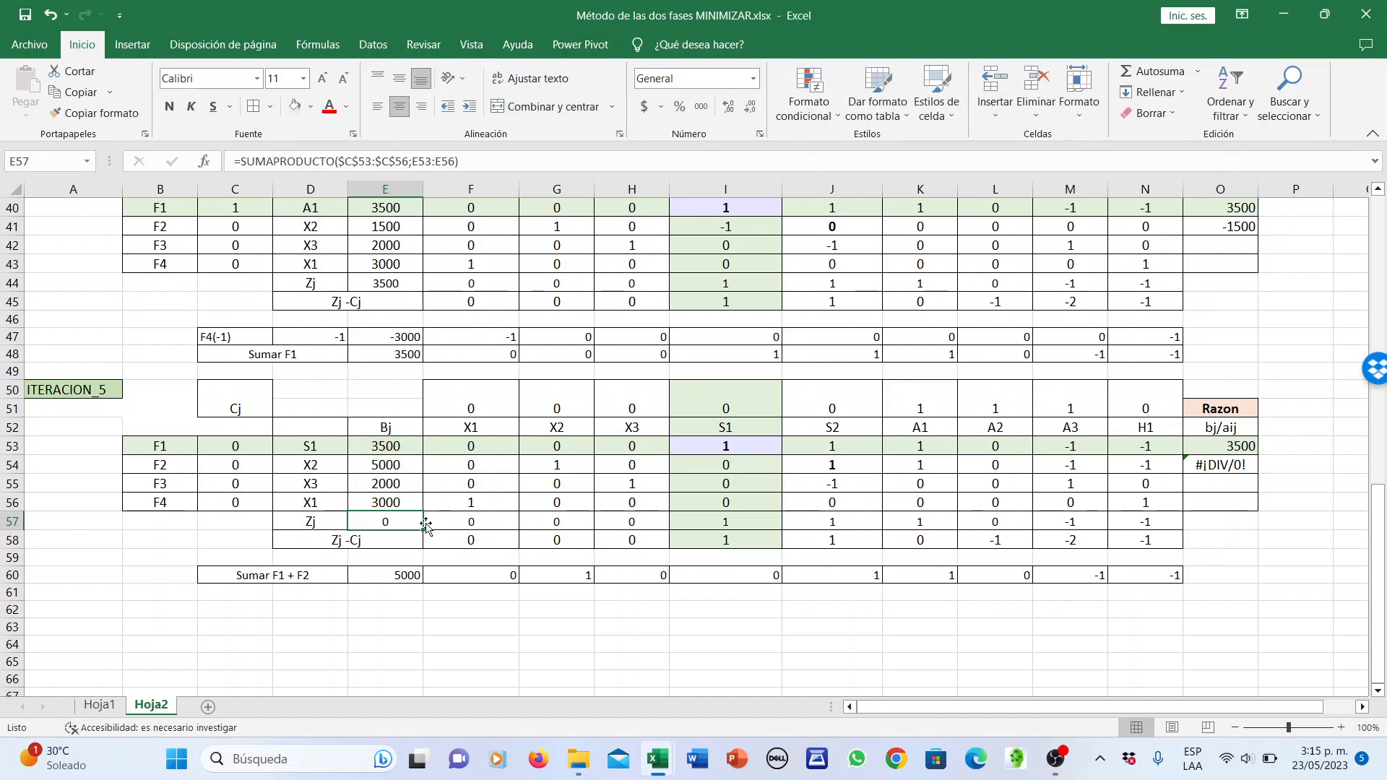
pyautogui.moveTo(423, 531); pyautogui.dragTo(1150, 517)
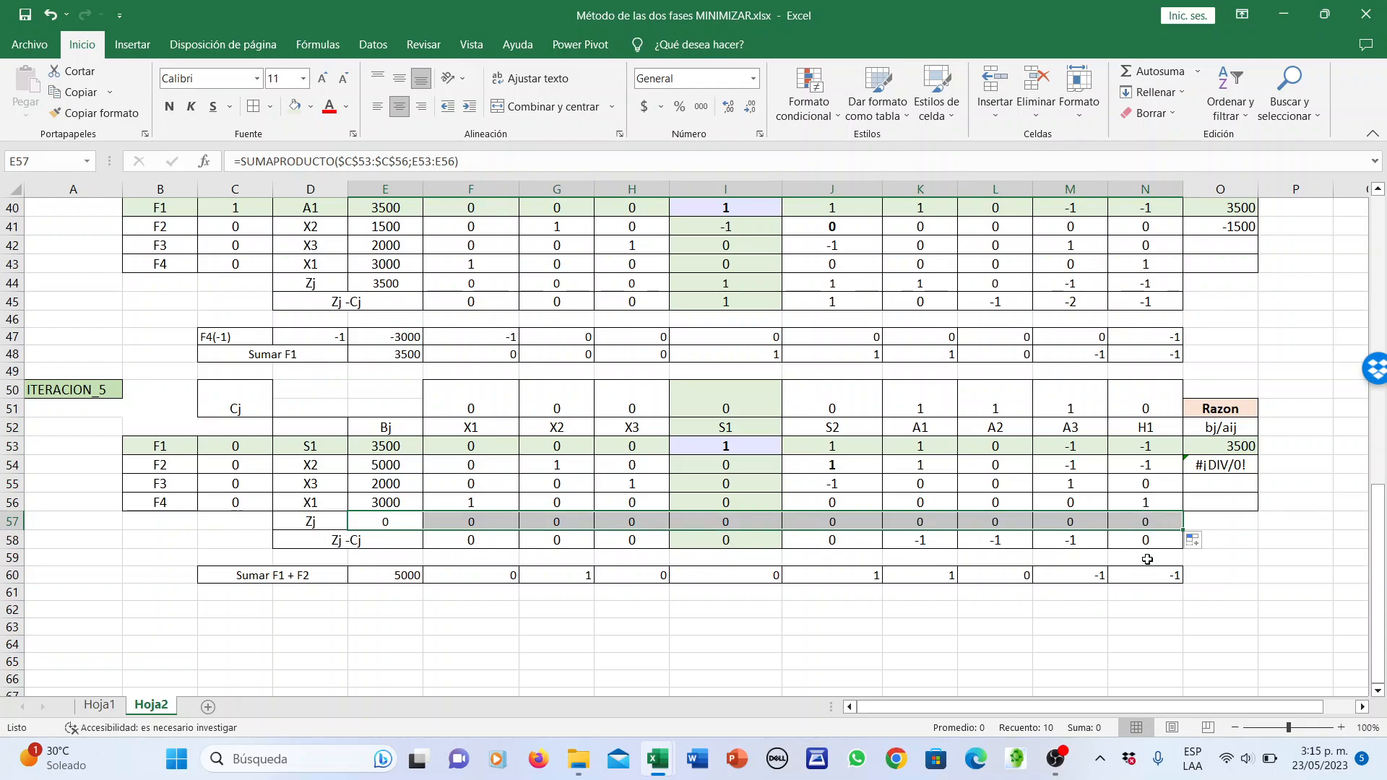
pyautogui.click(723, 628)
pyautogui.moveTo(501, 542); pyautogui.dragTo(1131, 535)
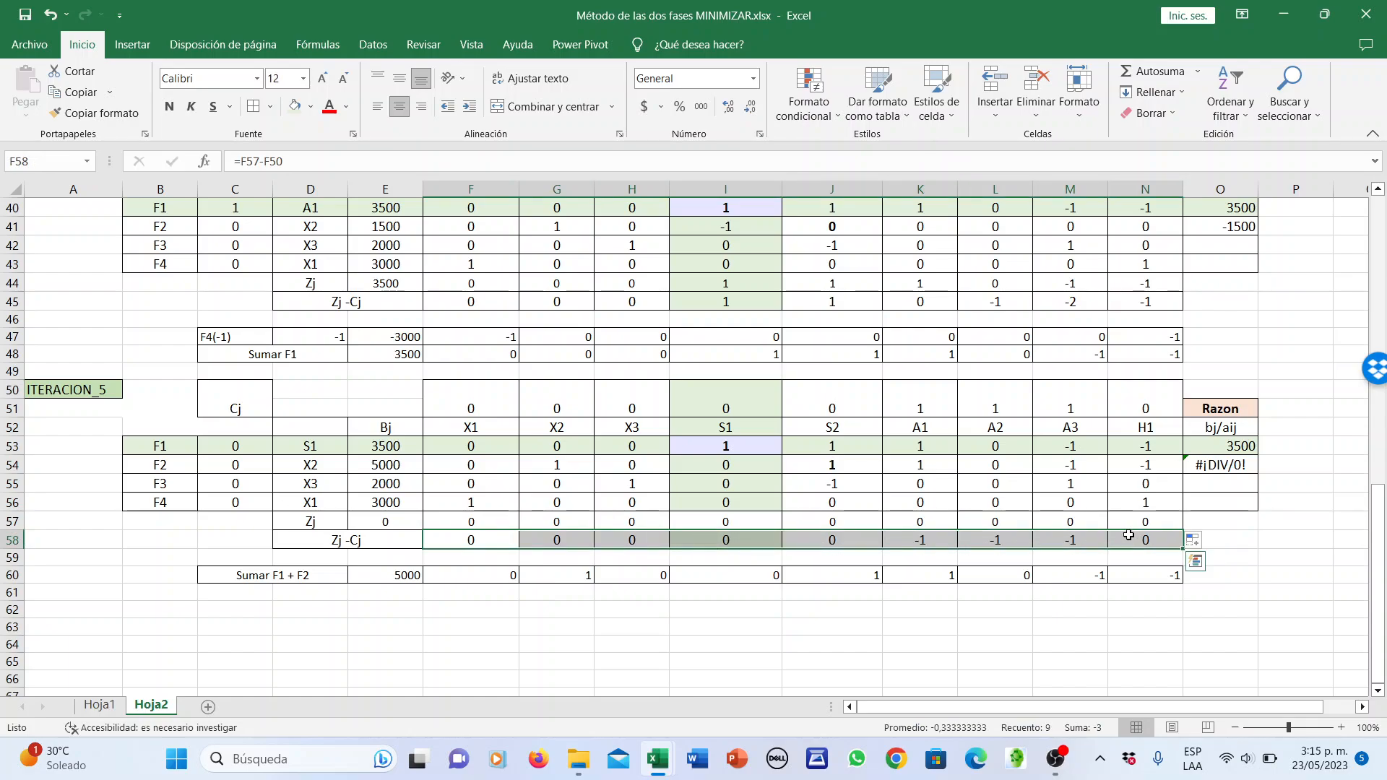
pyautogui.click(977, 640)
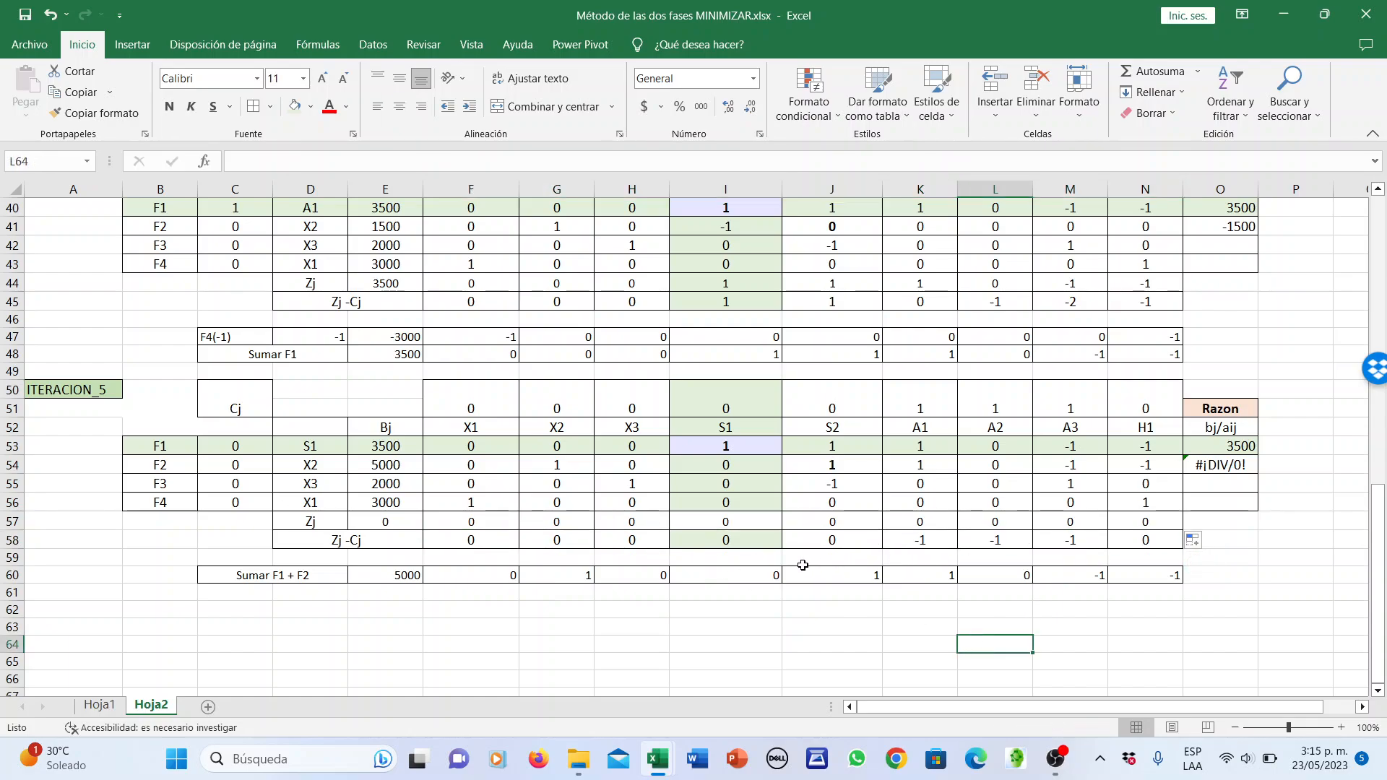
pyautogui.moveTo(928, 553); pyautogui.dragTo(1064, 556)
pyautogui.click(972, 641)
# Remove the fill colour from row F1 (B53:N53) and column S1 (I50:I58) of ITERACION_5, and delete the Razon cells O51:O56
pyautogui.moveTo(178, 452); pyautogui.dragTo(1140, 446)
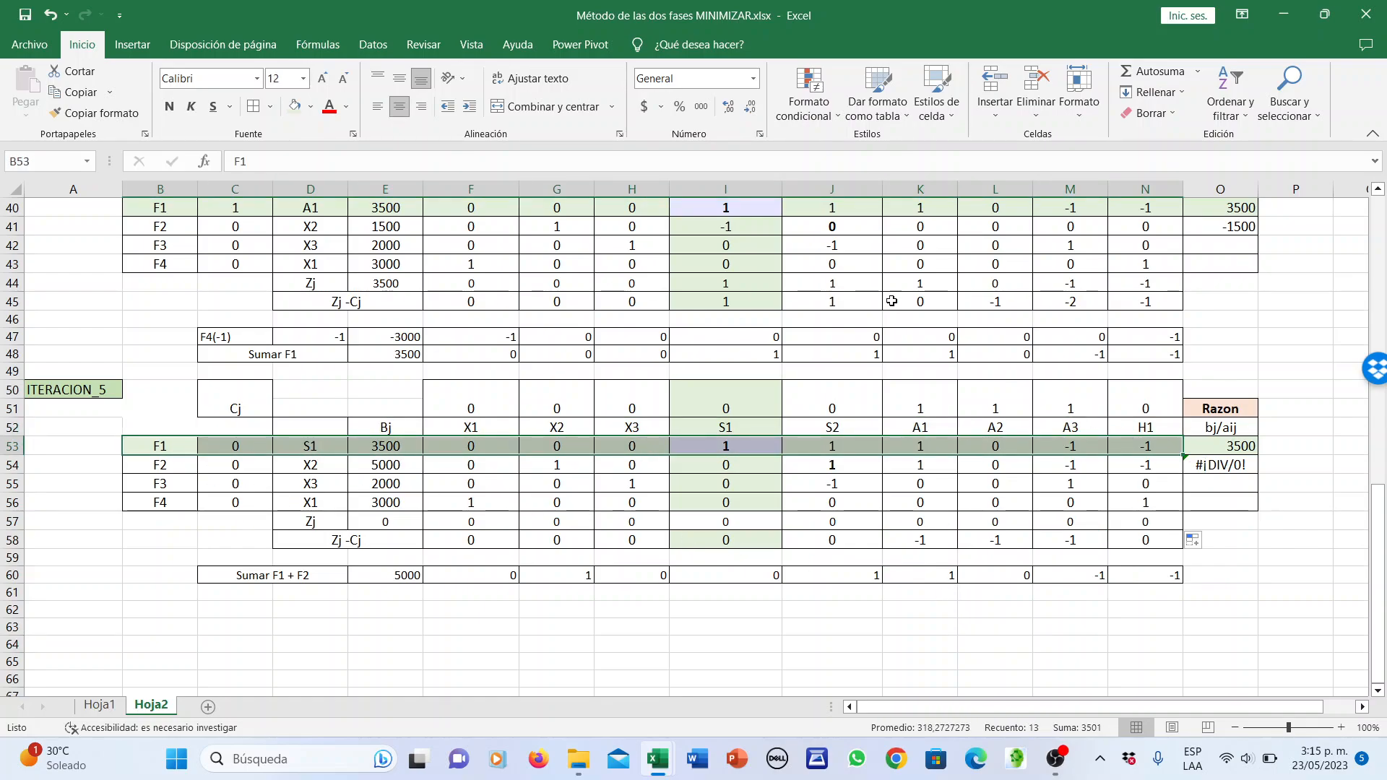
pyautogui.click(311, 107)
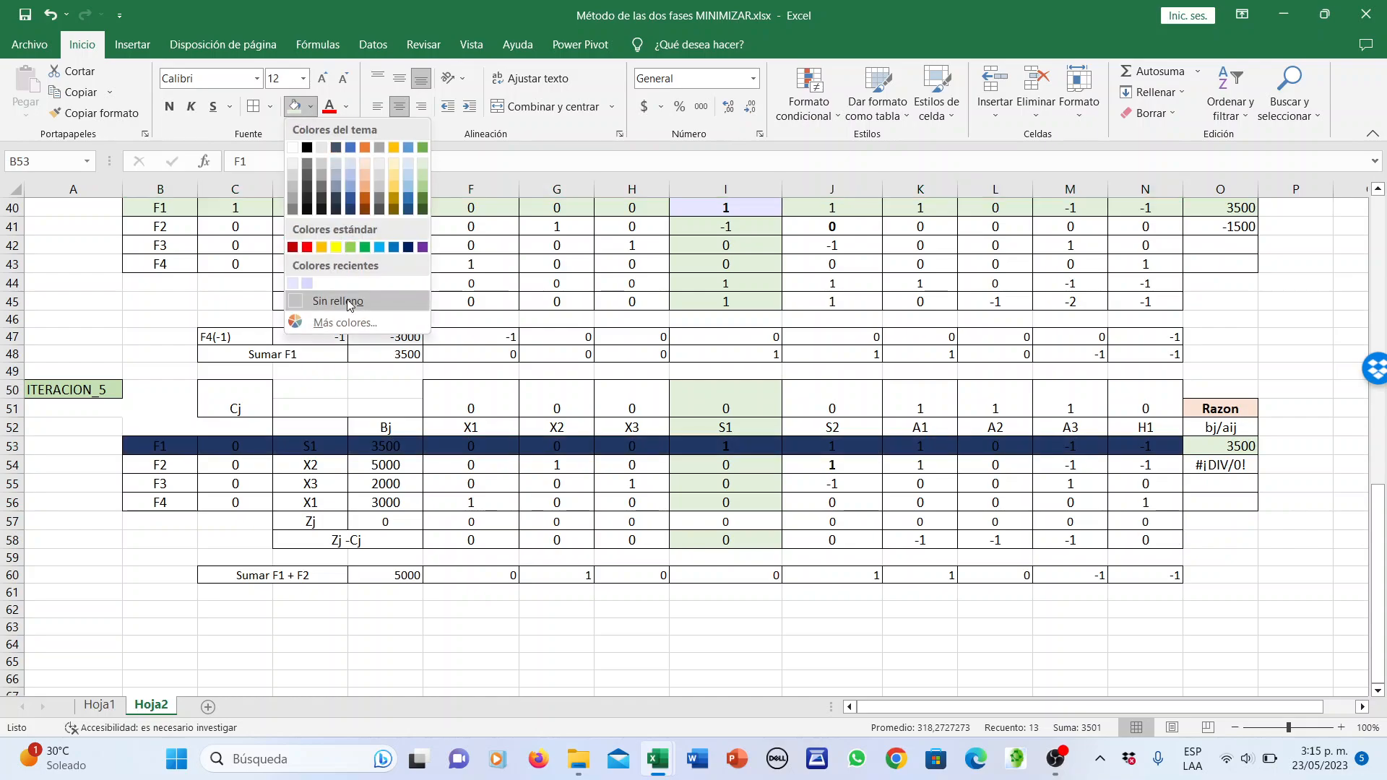
pyautogui.click(338, 301)
pyautogui.moveTo(766, 388); pyautogui.dragTo(754, 544)
pyautogui.click(294, 108)
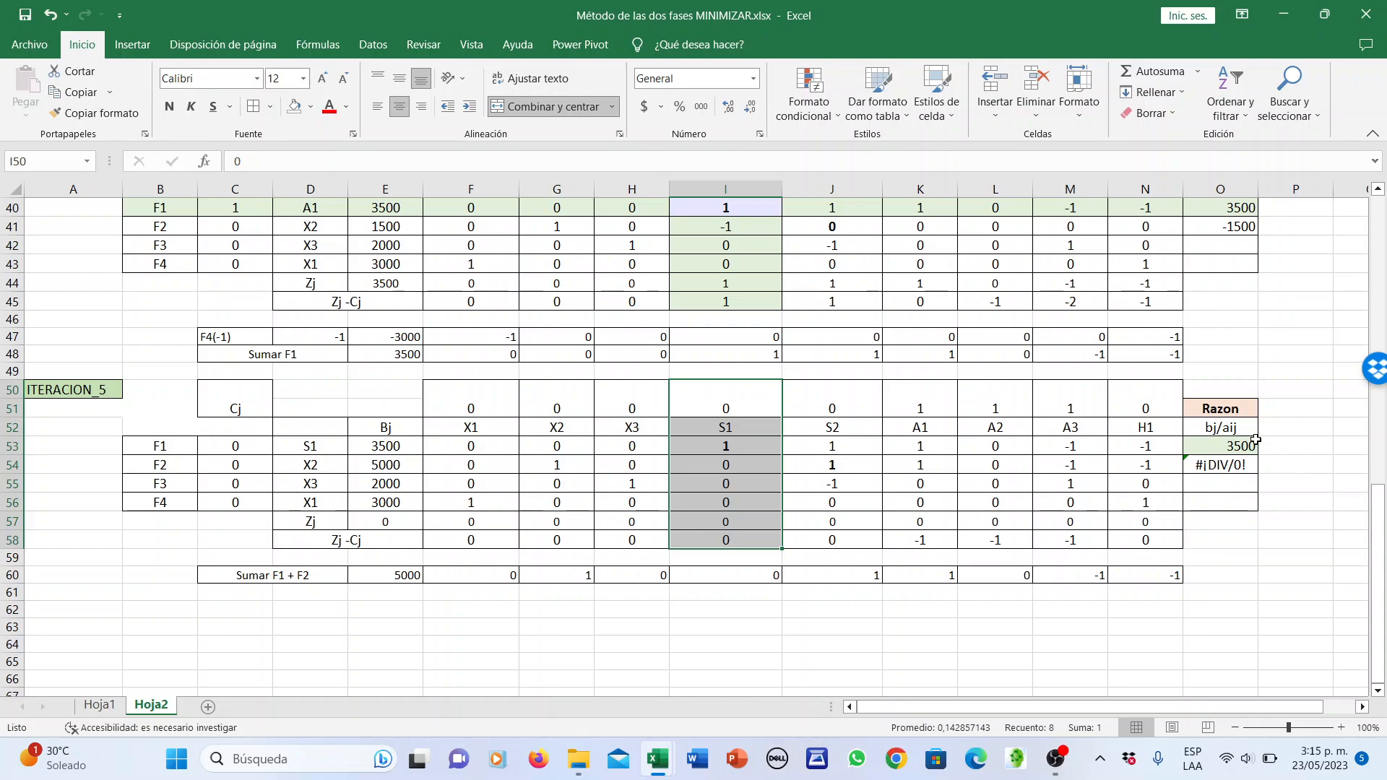
pyautogui.moveTo(1227, 406); pyautogui.dragTo(1226, 508)
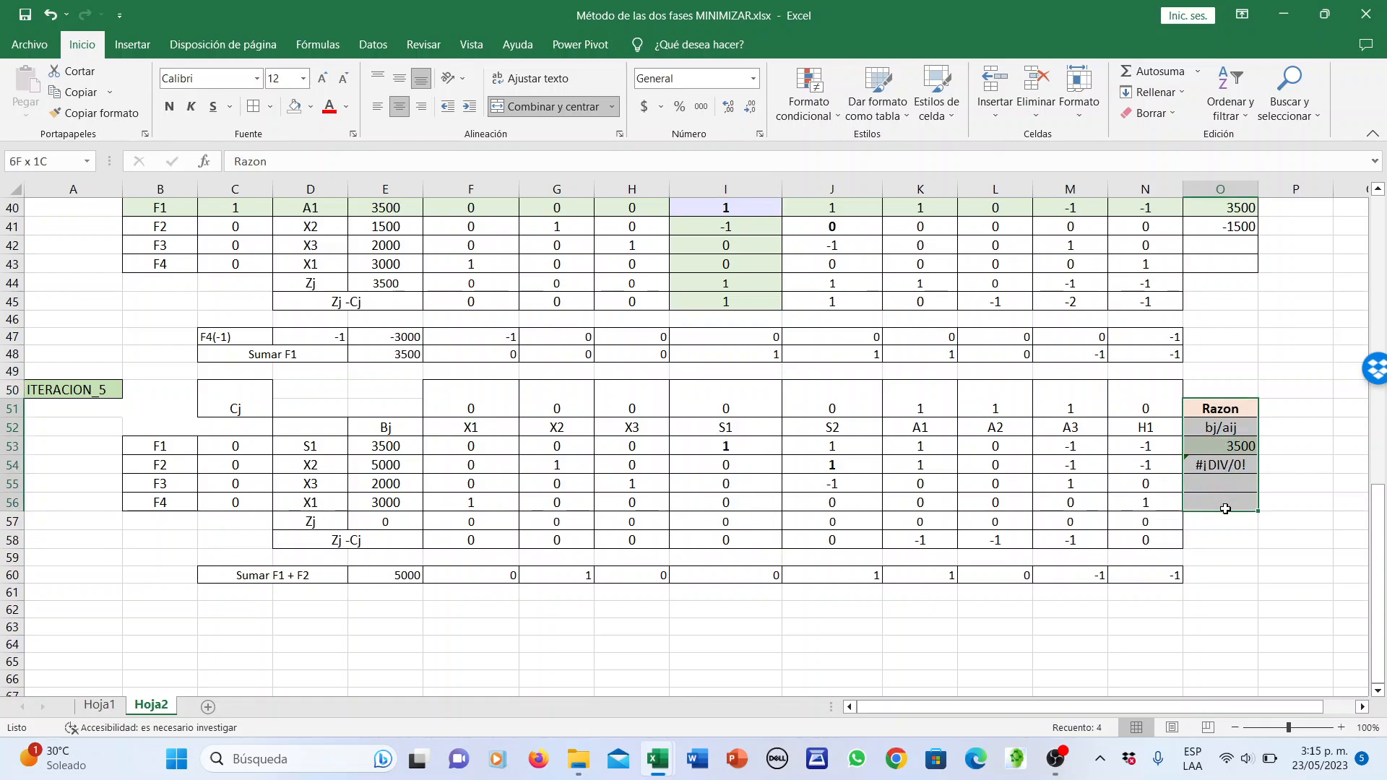
pyautogui.click(1037, 80)
# Copy the ITERACION_5 tableau A50:N58 and paste the duplicate below it, starting at A63
pyautogui.scroll(-2, 1132, 397)
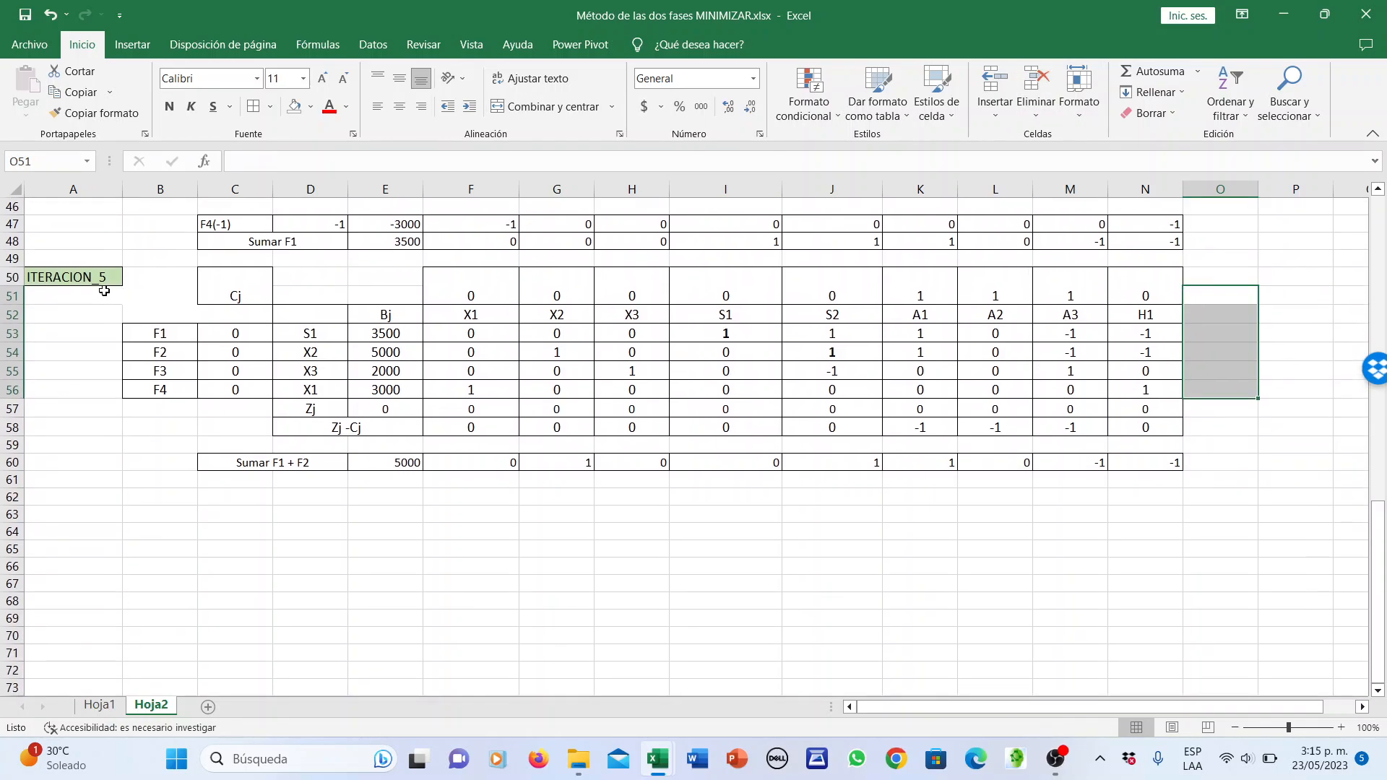
pyautogui.moveTo(62, 278); pyautogui.dragTo(1134, 428)
pyautogui.hotkey('ctrl', 'c')
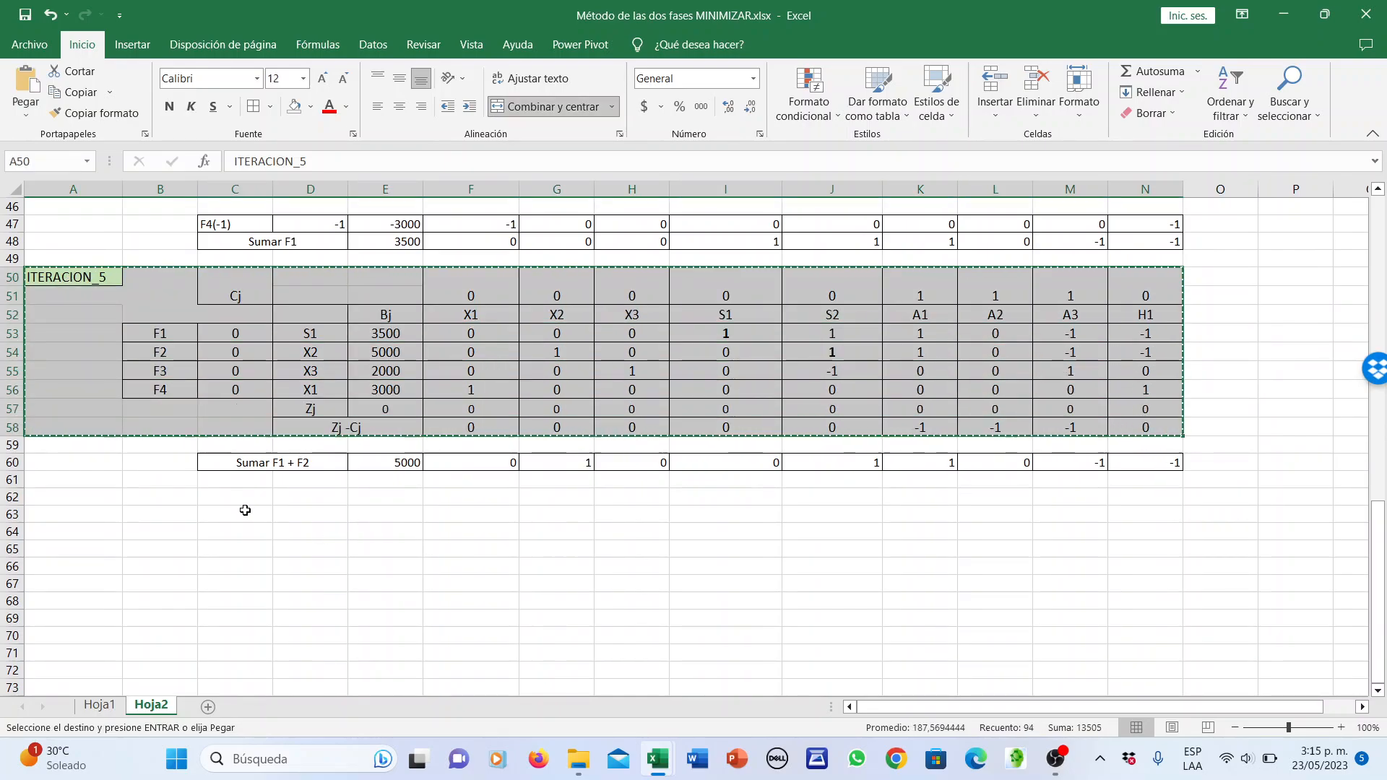
pyautogui.click(92, 509)
pyautogui.hotkey('ctrl', 'v')
pyautogui.click(1300, 497)
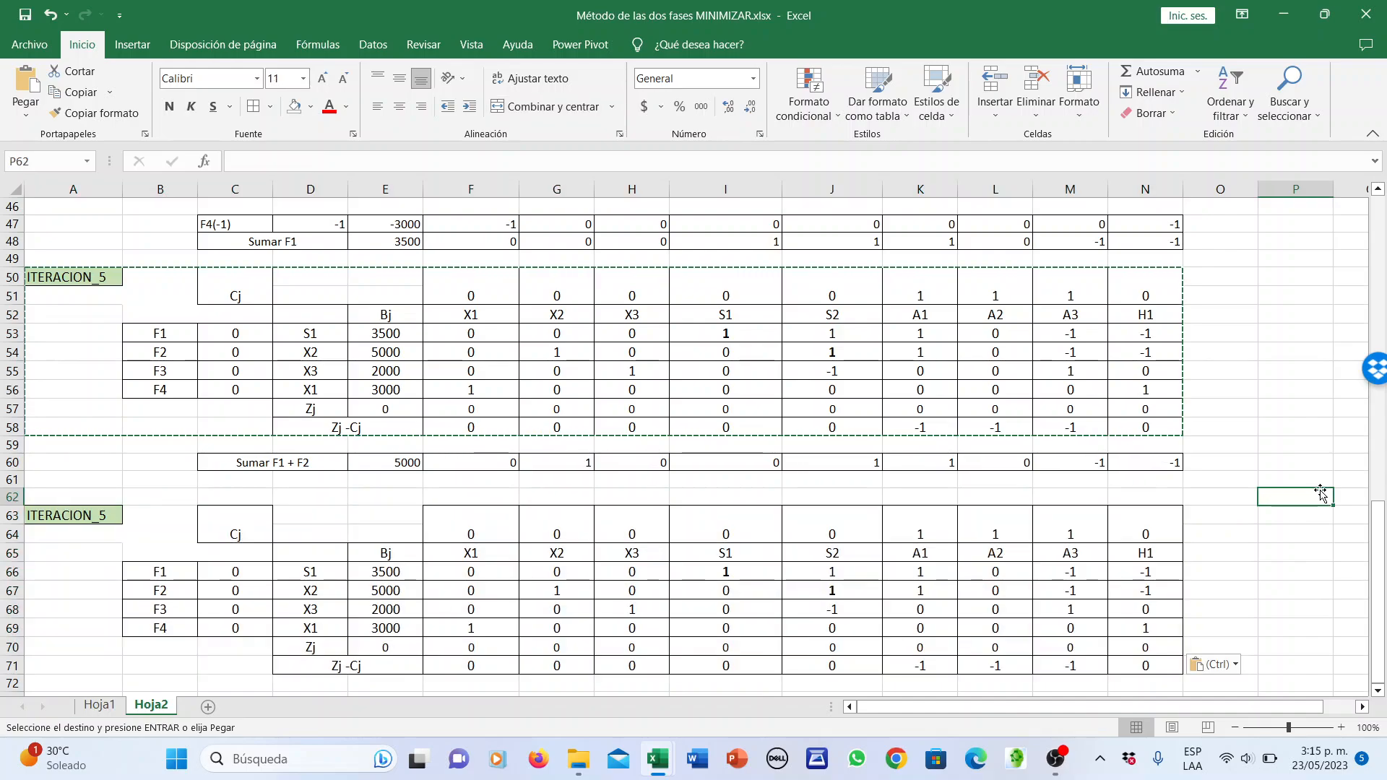
pyautogui.scroll(-3, 1303, 489)
pyautogui.press('Escape')
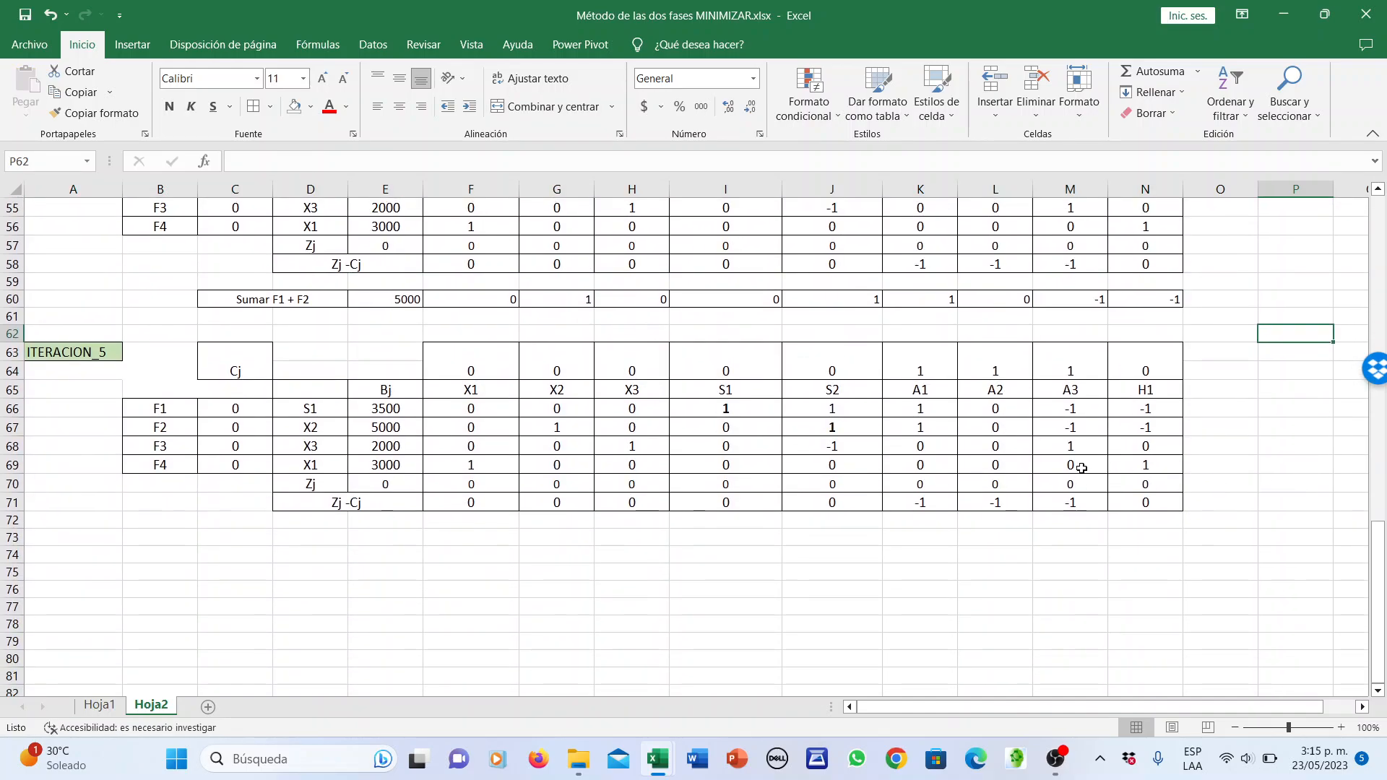
# Delete the artificial-variable columns A1, A2 and A3 (K63:M71) from the copied tableau
pyautogui.moveTo(918, 370); pyautogui.dragTo(1069, 507)
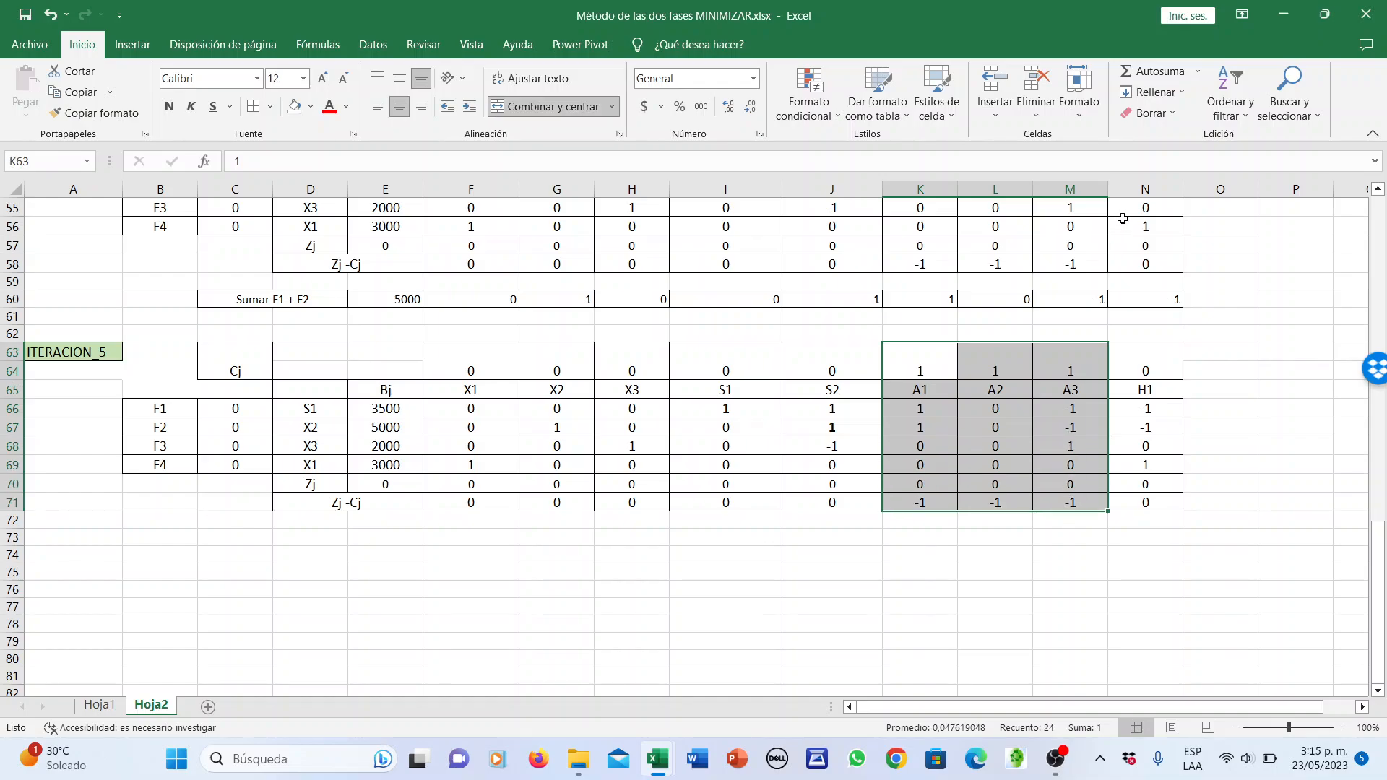
pyautogui.click(1033, 87)
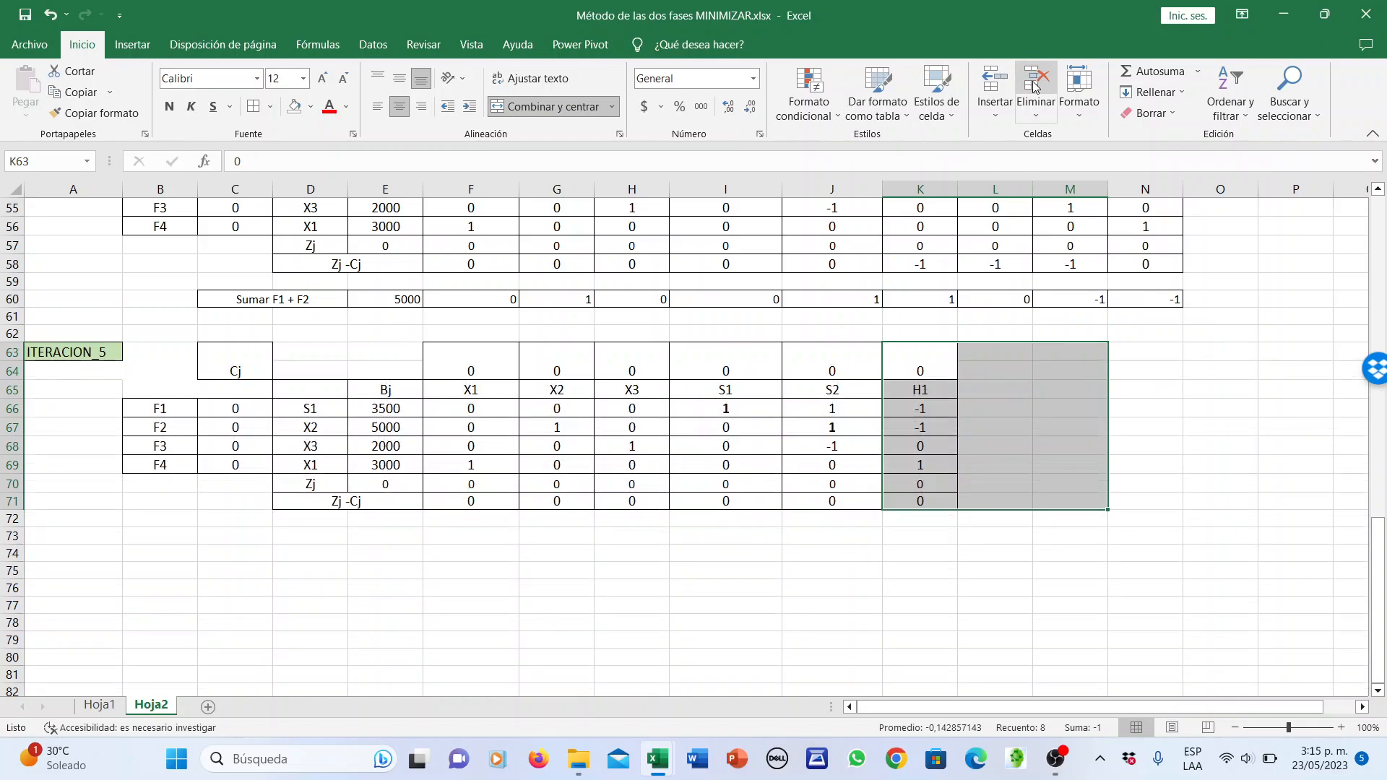
pyautogui.click(1162, 507)
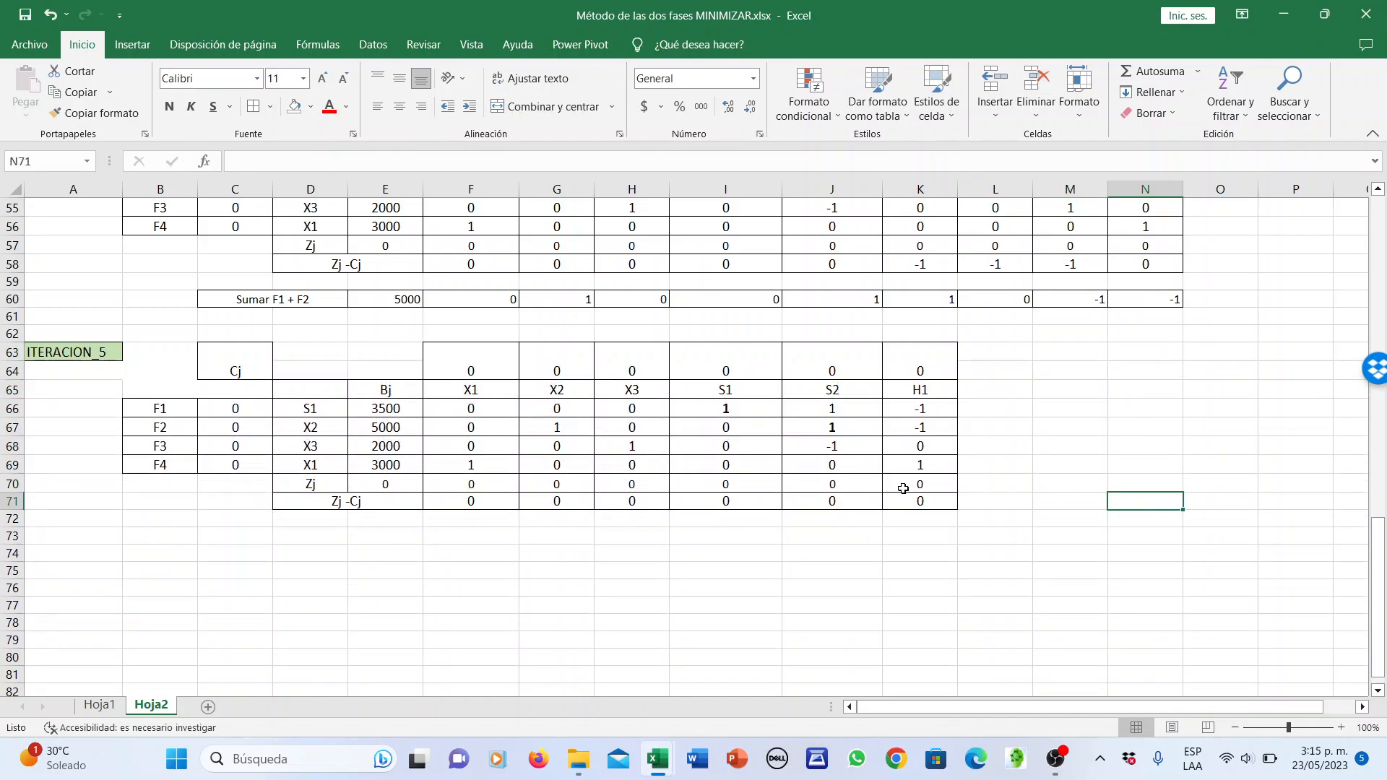
# Copy the MIN Z objective function from E12:G12 on Hoja1 and paste it below the new tableau on Hoja2, starting at F73
pyautogui.scroll(-1, 904, 489)
pyautogui.scroll(1, 904, 489)
pyautogui.click(102, 706)
pyautogui.moveTo(432, 438); pyautogui.dragTo(528, 444)
pyautogui.hotkey('ctrl', 'c')
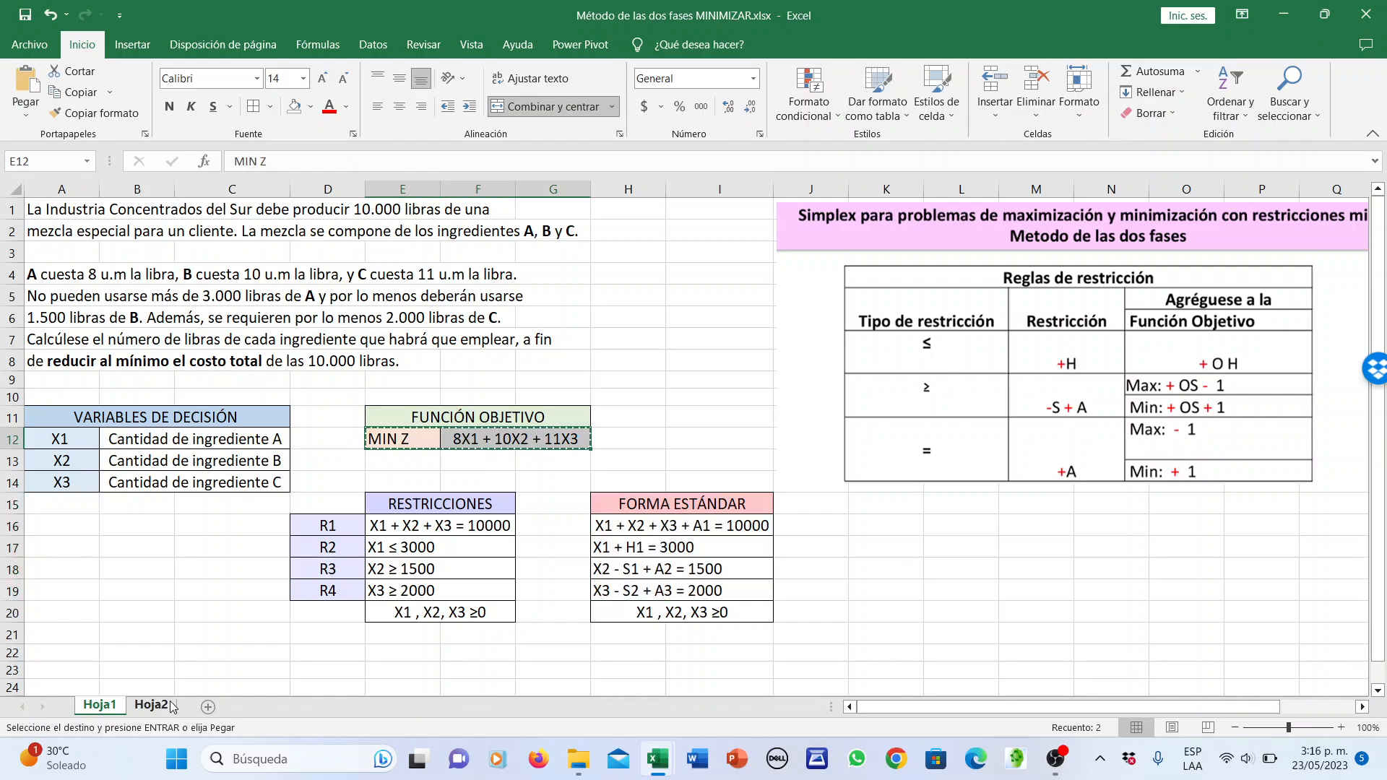
pyautogui.click(151, 704)
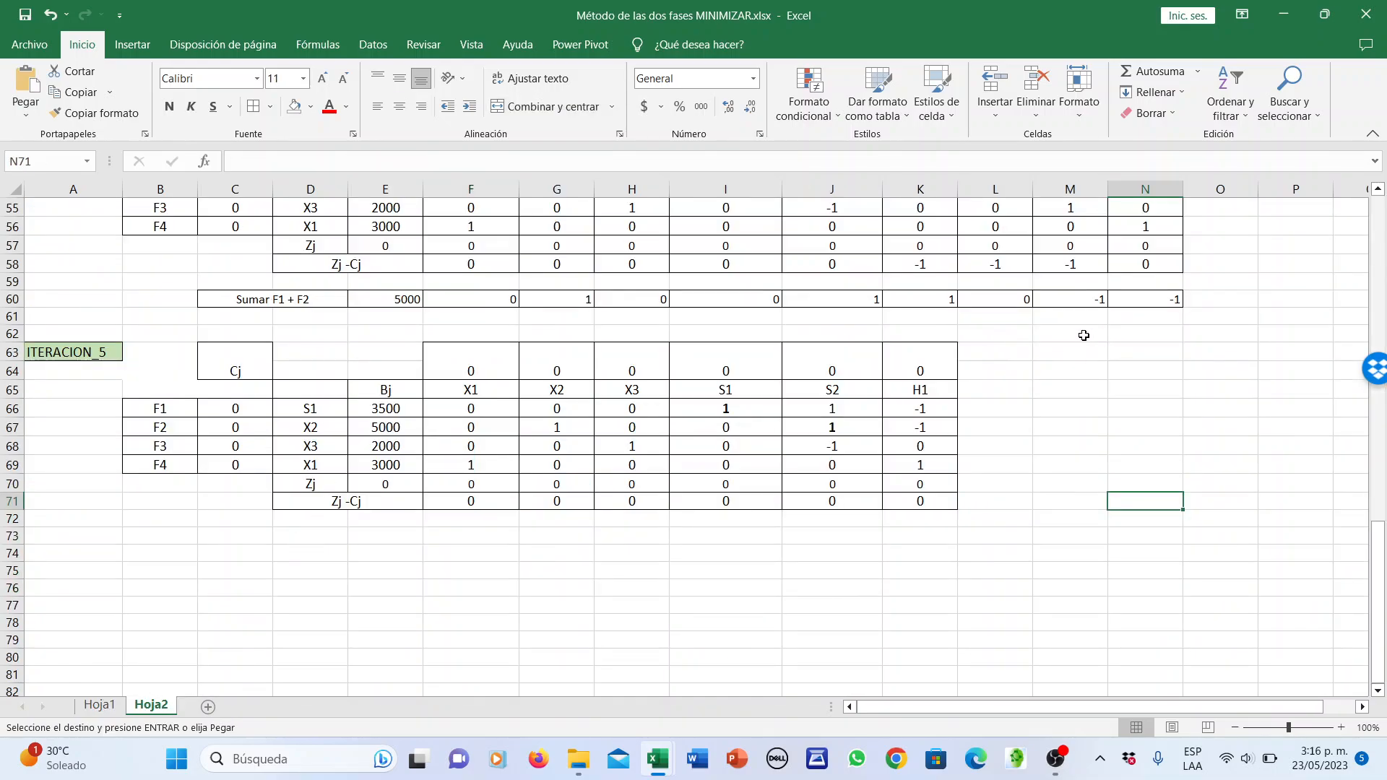
pyautogui.click(473, 543)
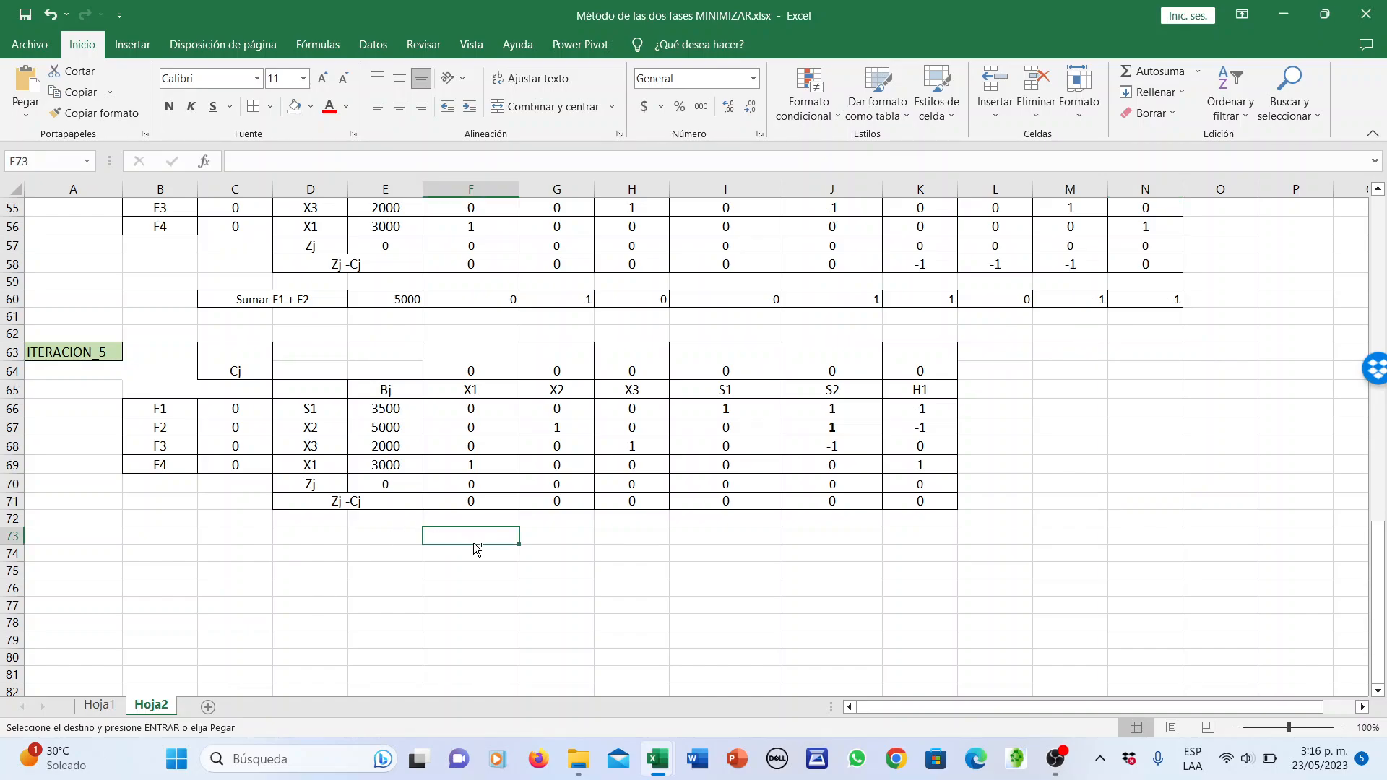
pyautogui.hotkey('ctrl', 'v')
# Move the new tableau and its MIN Z line down three rows to start at A66, accepting that merged cells are split
pyautogui.moveTo(94, 356); pyautogui.dragTo(922, 538)
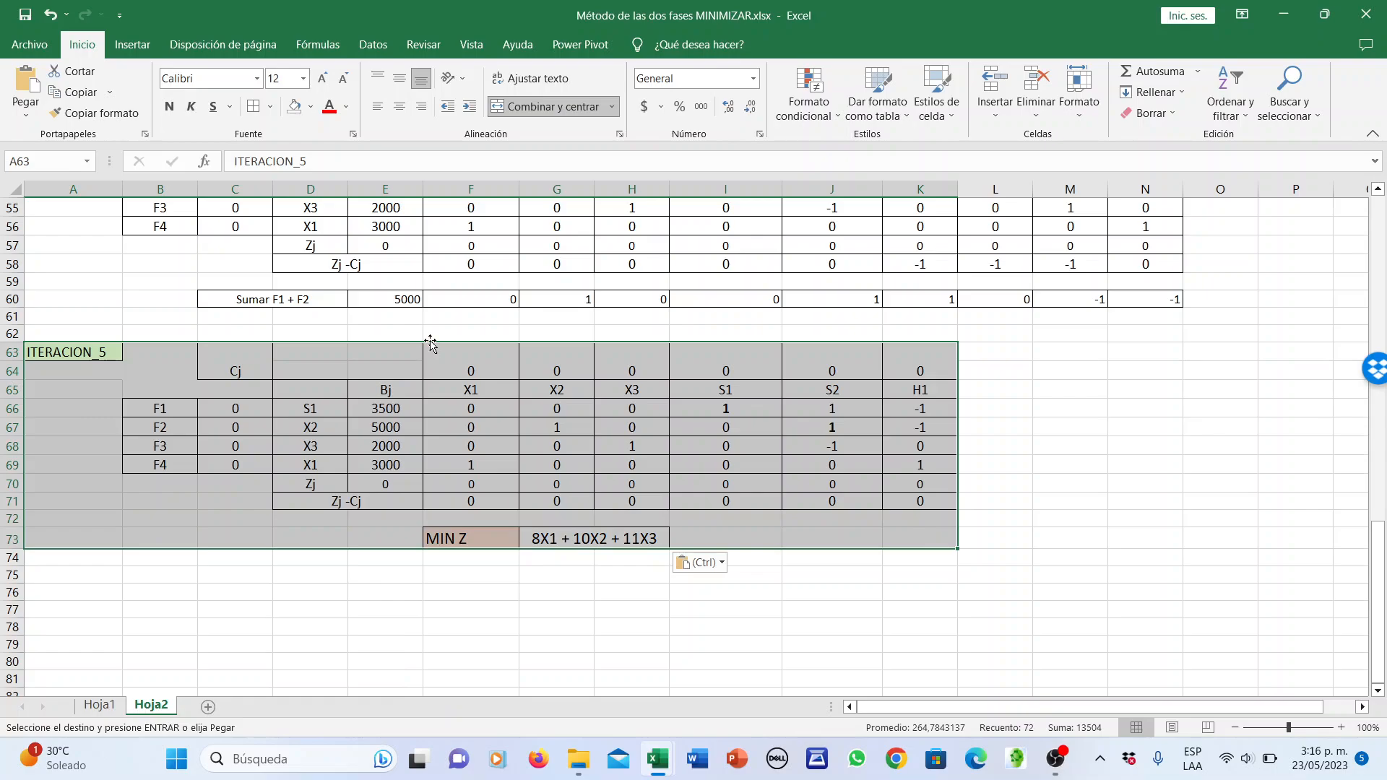
pyautogui.moveTo(431, 344); pyautogui.dragTo(434, 399)
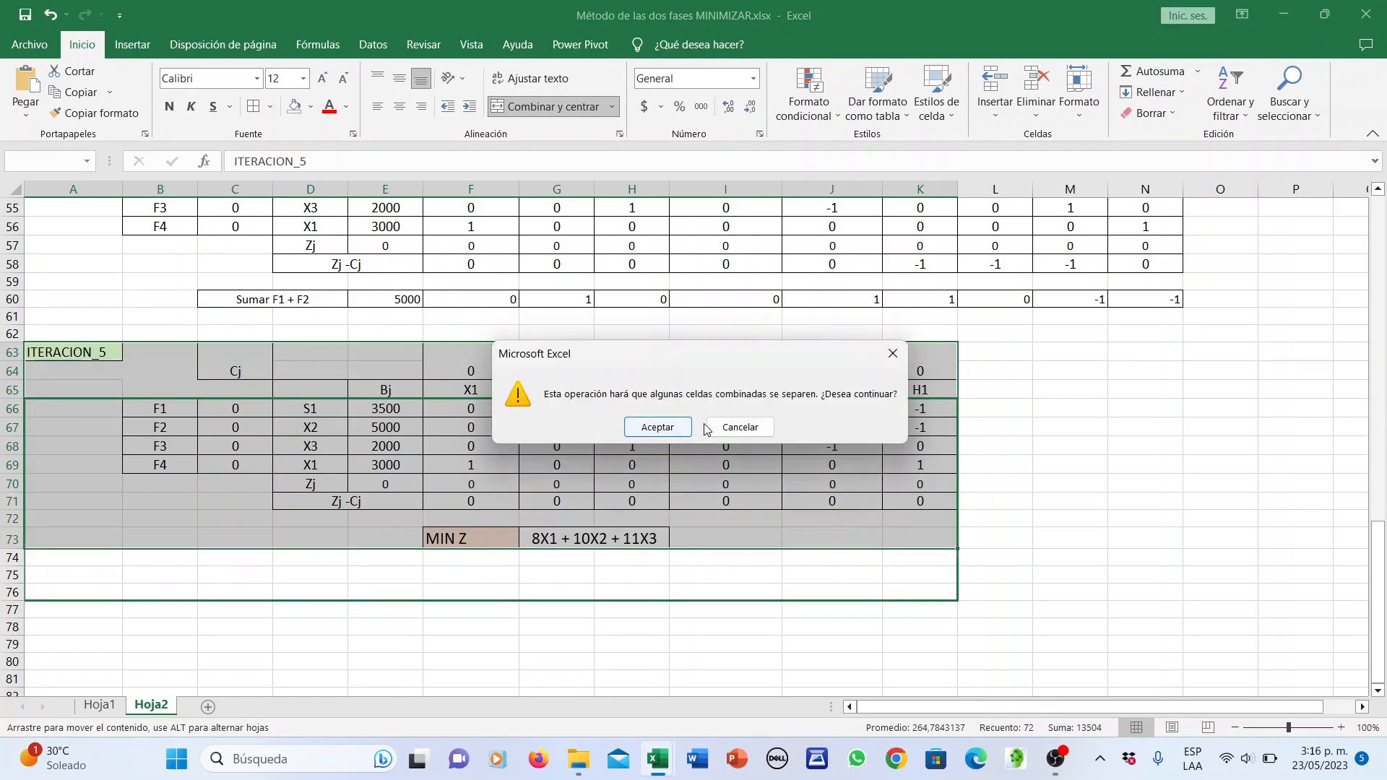
pyautogui.click(679, 427)
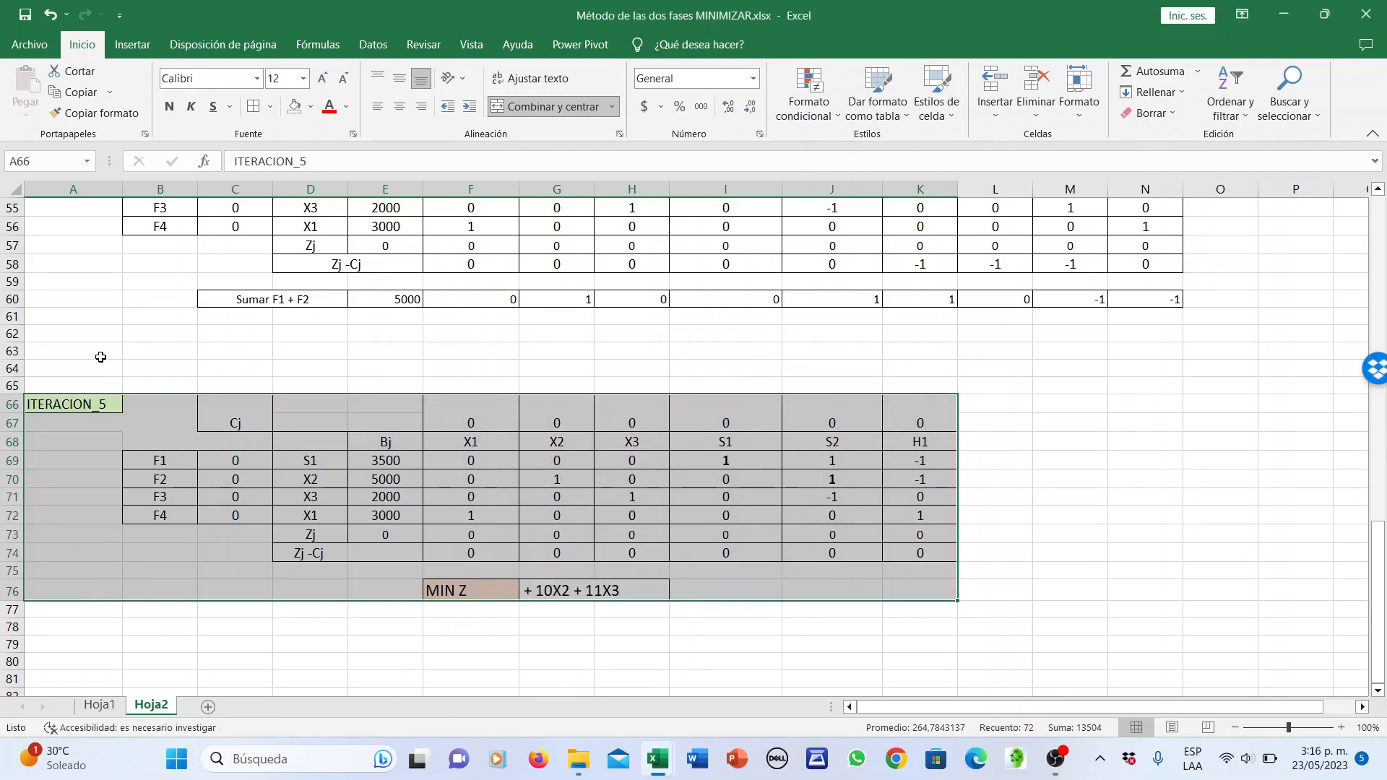
# Copy the ITERACION_5 label from A66 to A63 and try to retitle the copy "FASE 2"
pyautogui.click(102, 403)
pyautogui.hotkey('ctrl', 'c')
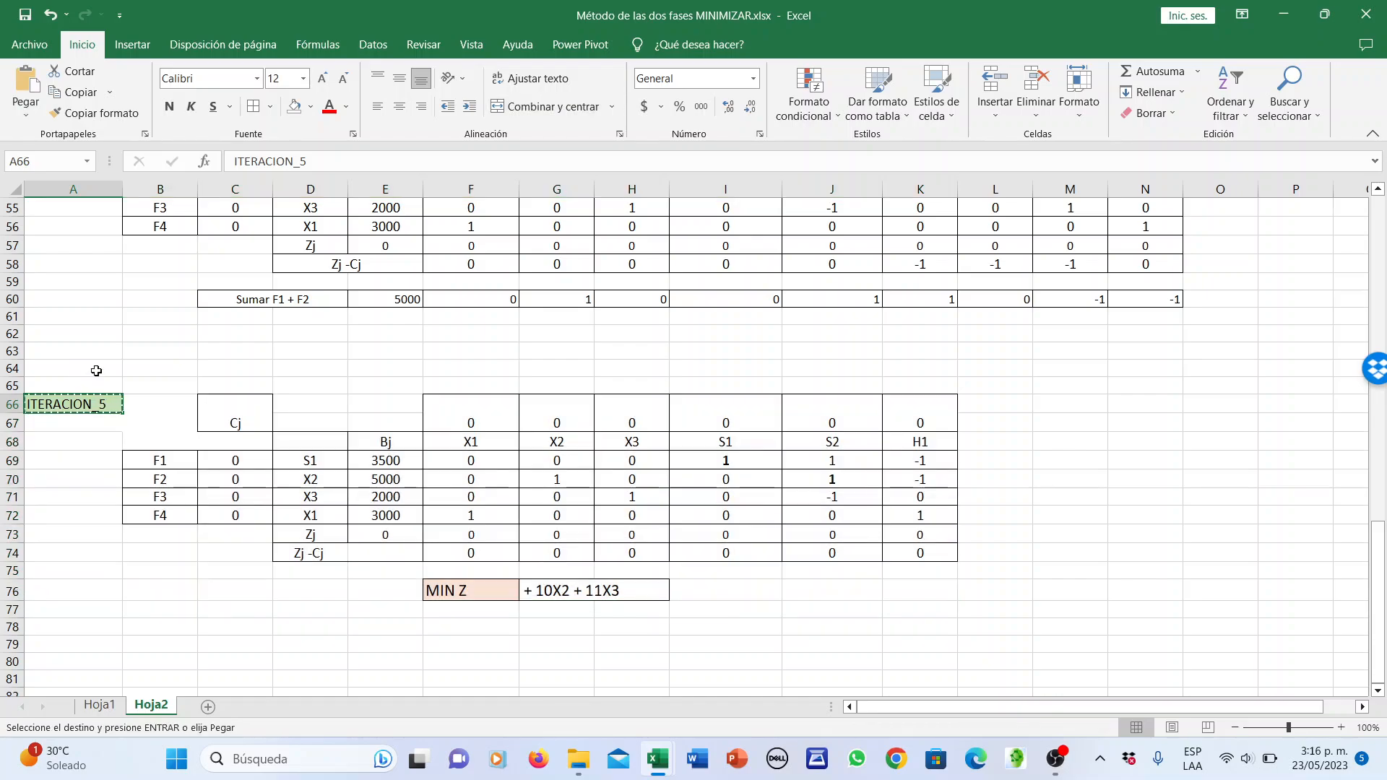
pyautogui.click(96, 357)
pyautogui.hotkey('ctrl', 'v')
pyautogui.doubleClick(96, 357)
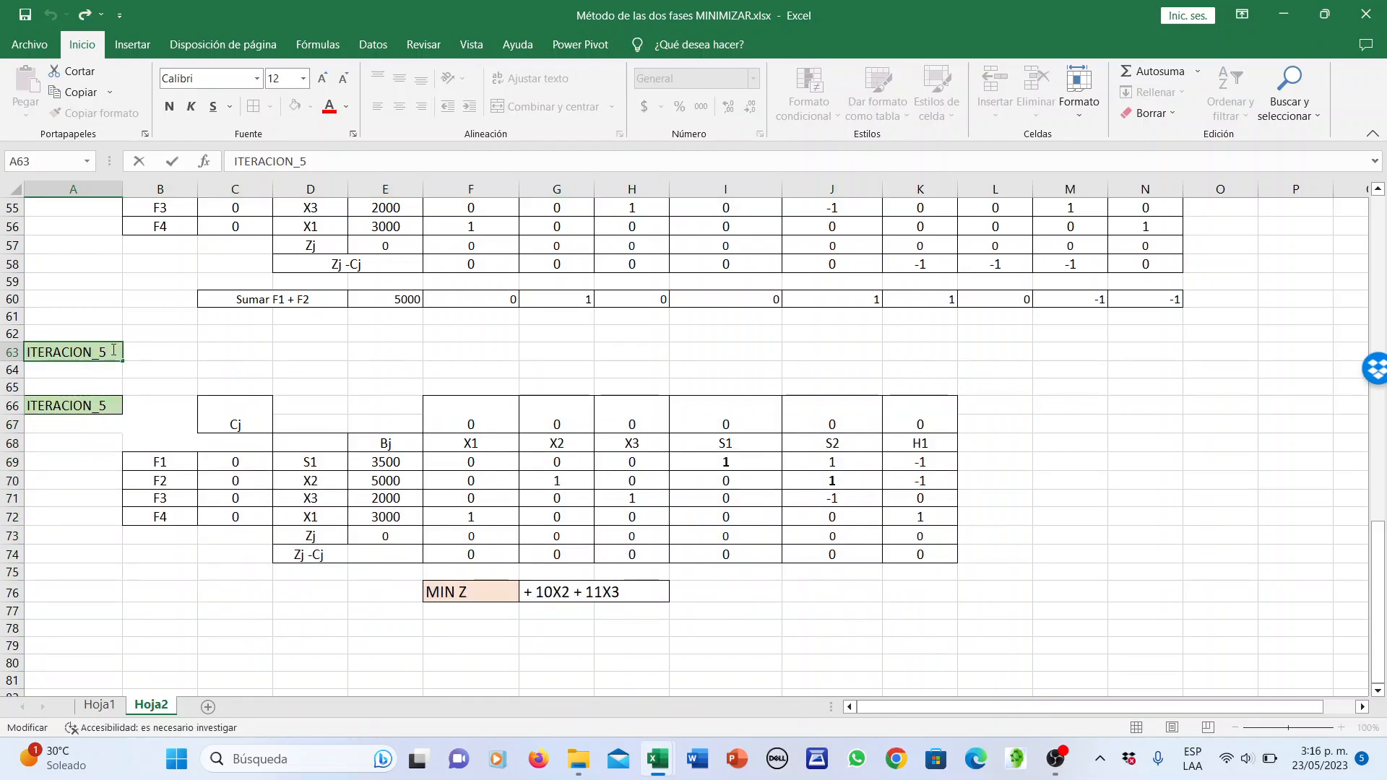
pyautogui.write('FASE 2')
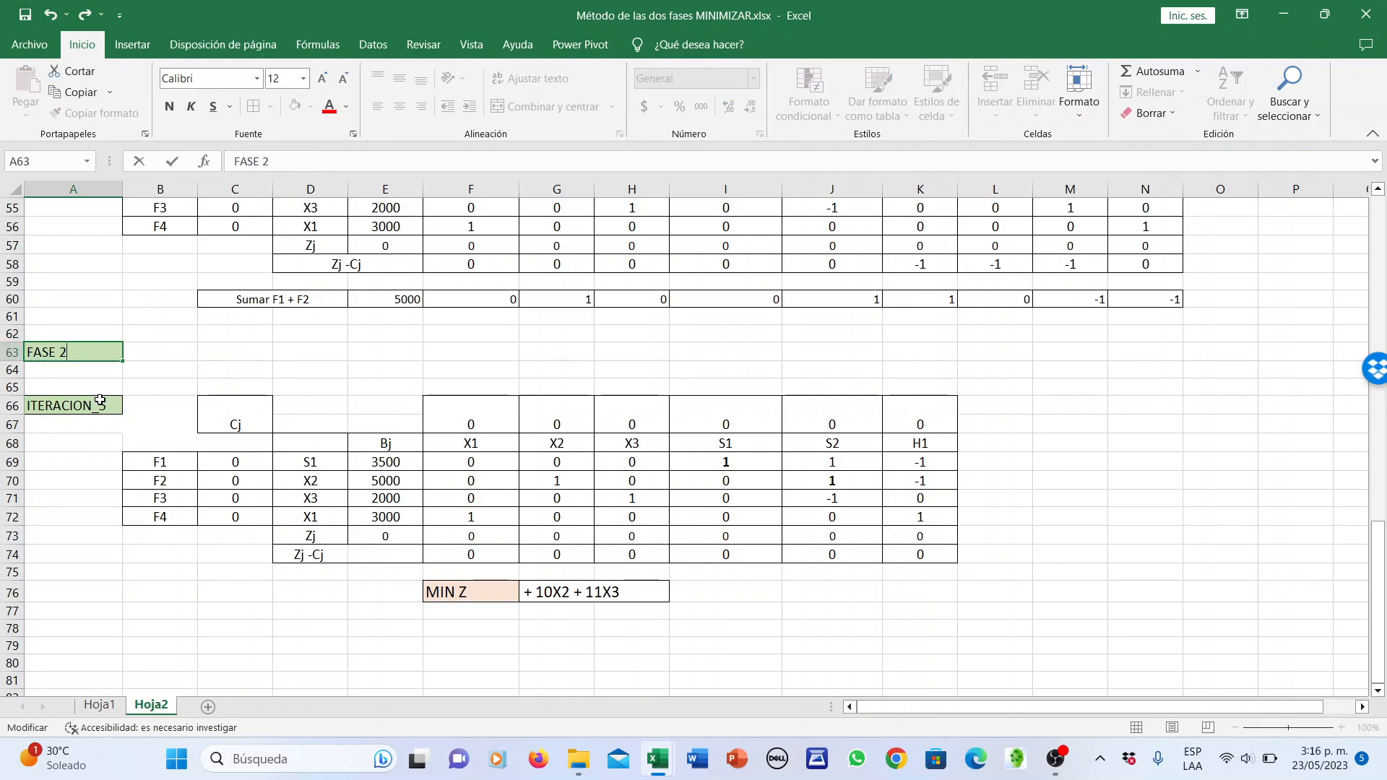
pyautogui.press('Escape')
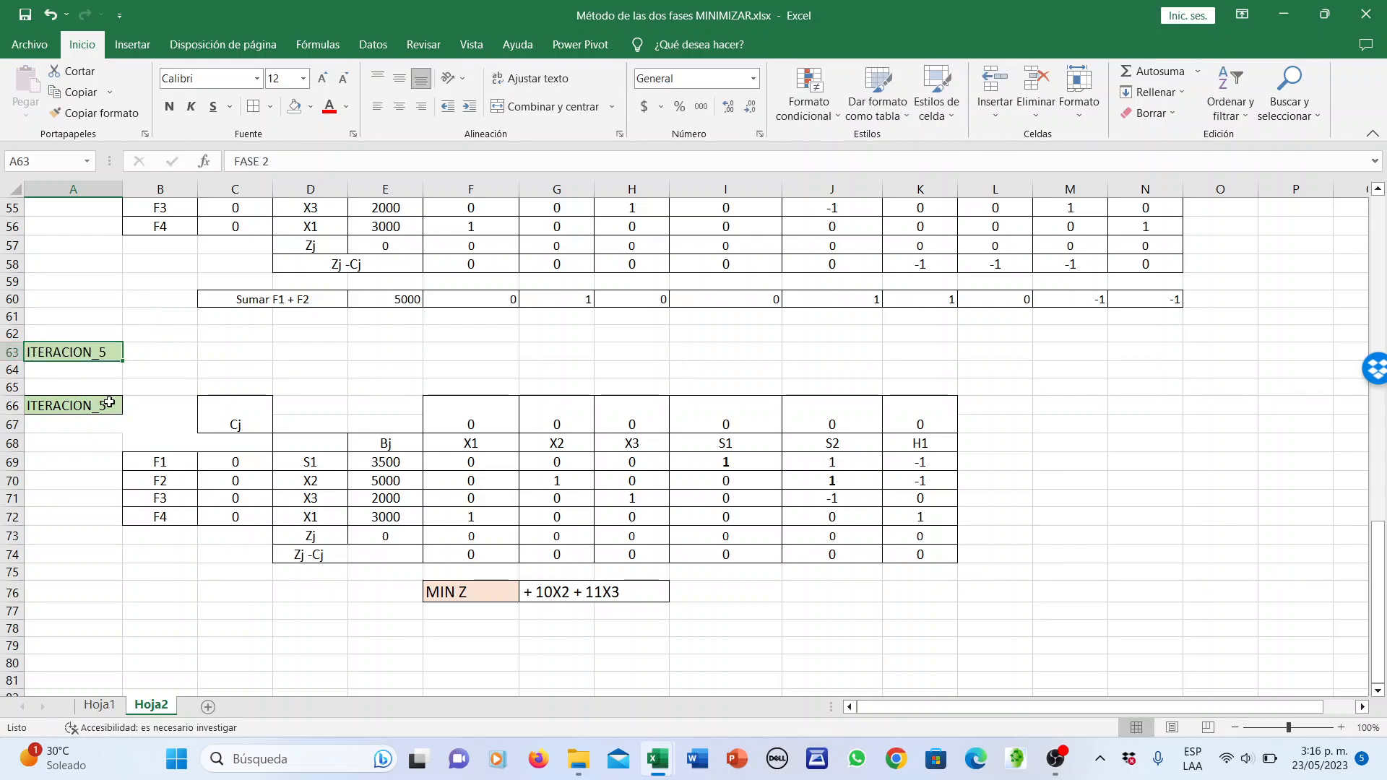
# Change the label of the moved tableau in A66 to ITERACION_6
pyautogui.click(114, 406)
pyautogui.doubleClick(115, 406)
pyautogui.press('BackSpace')
pyautogui.write('6')
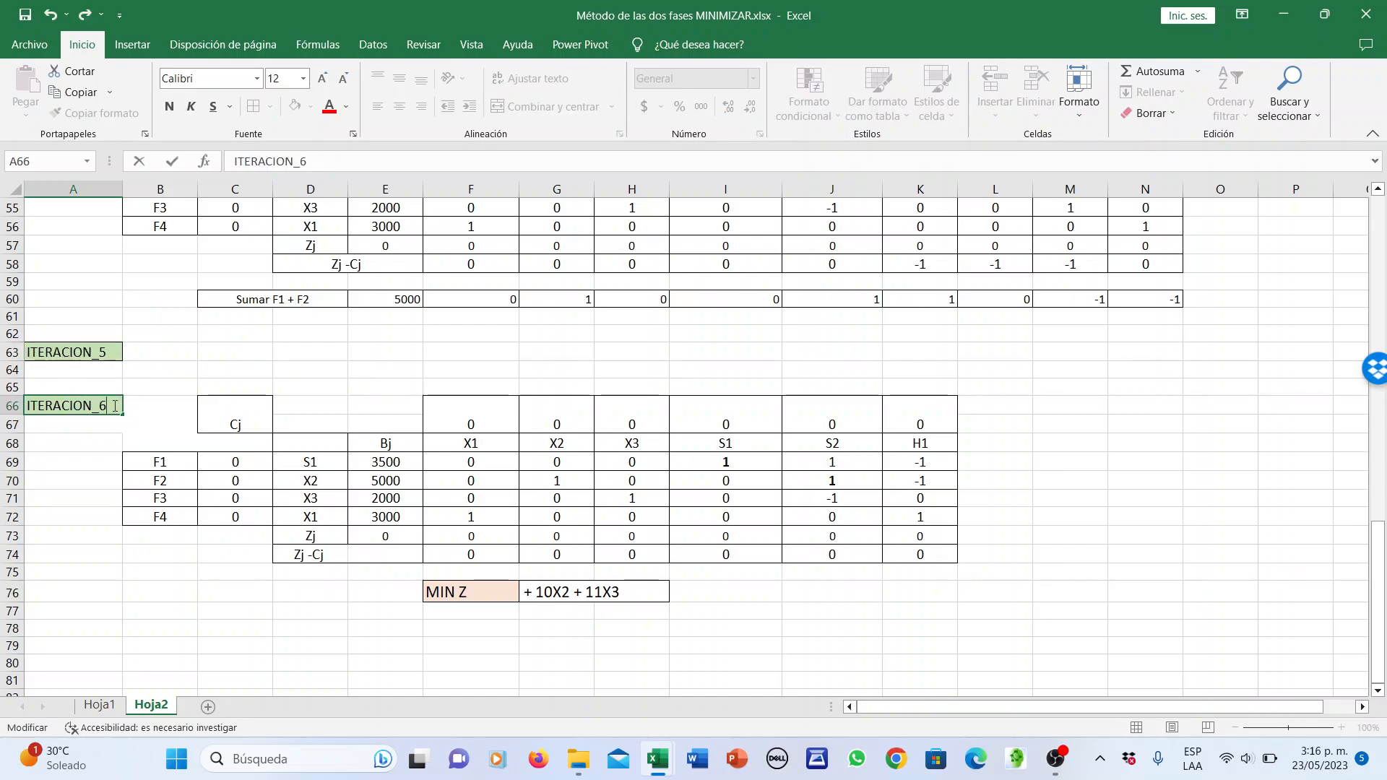
pyautogui.click(261, 334)
# Clear the cut-off objective function text from G76:H76, keeping the MIN Z label
pyautogui.scroll(-1, 465, 426)
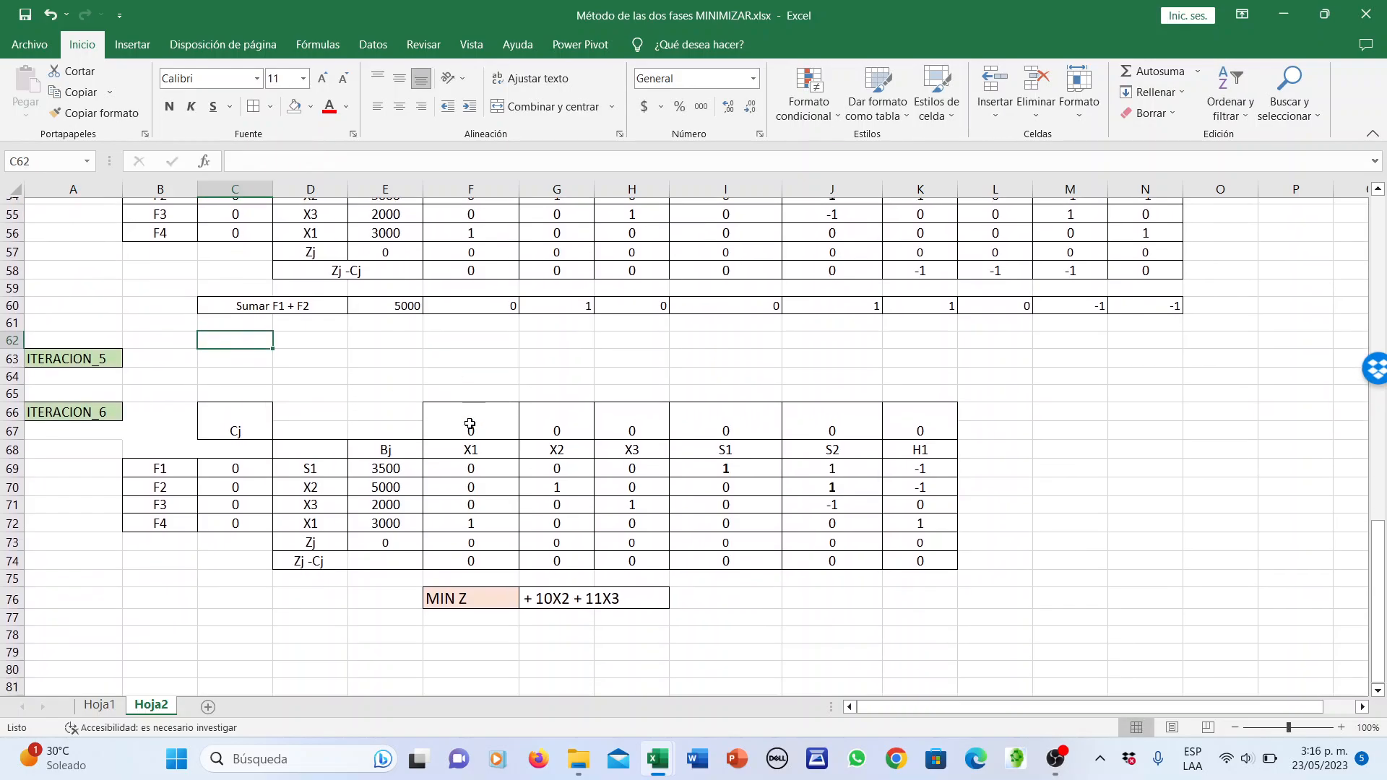
pyautogui.click(551, 535)
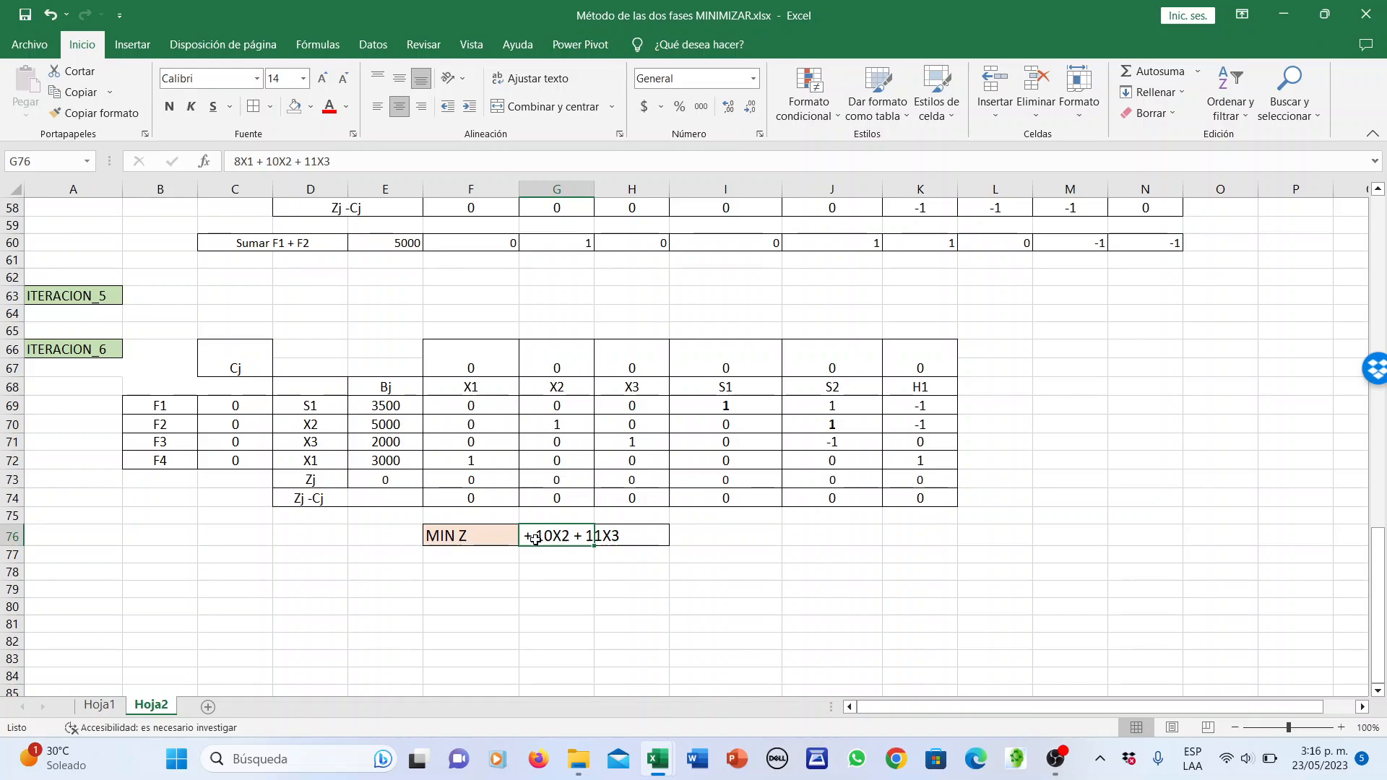
pyautogui.moveTo(583, 536); pyautogui.dragTo(629, 538)
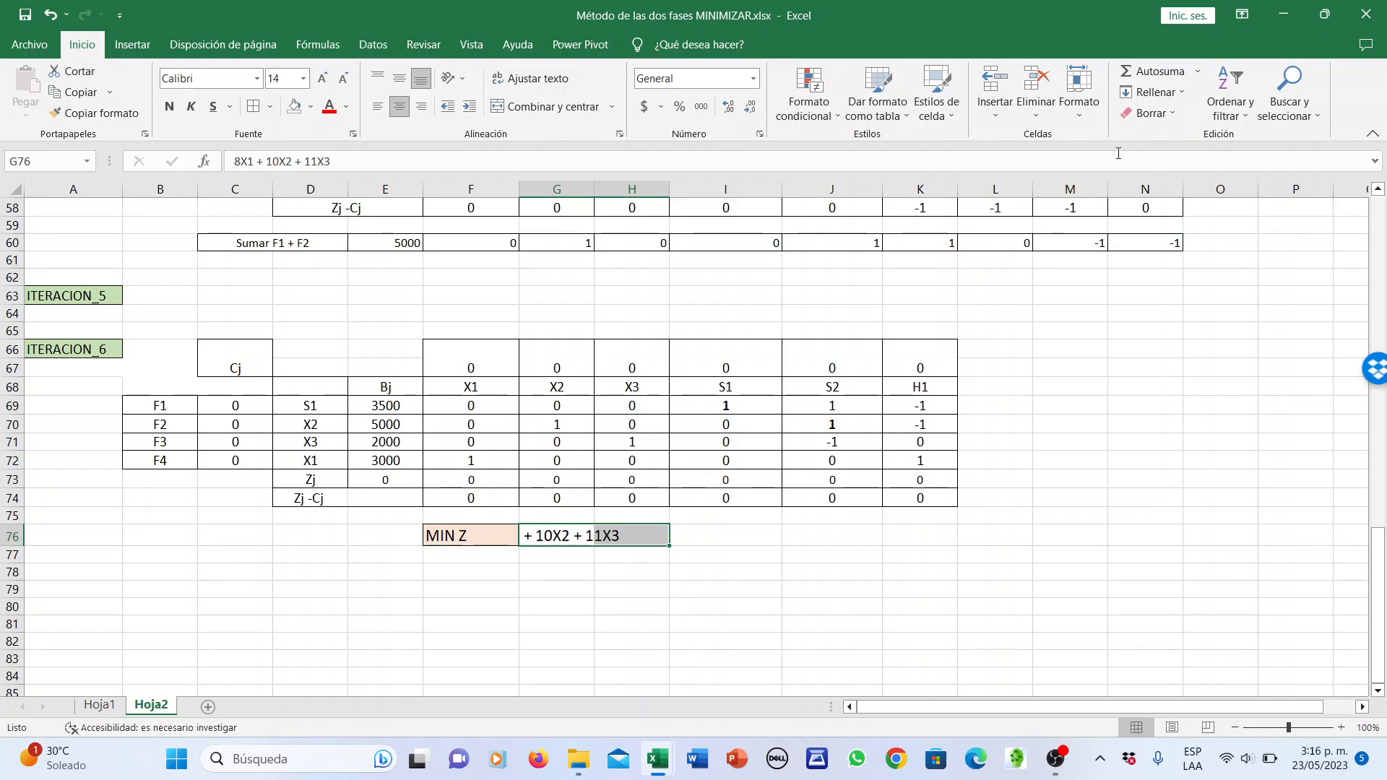
pyautogui.click(1149, 113)
pyautogui.click(1160, 170)
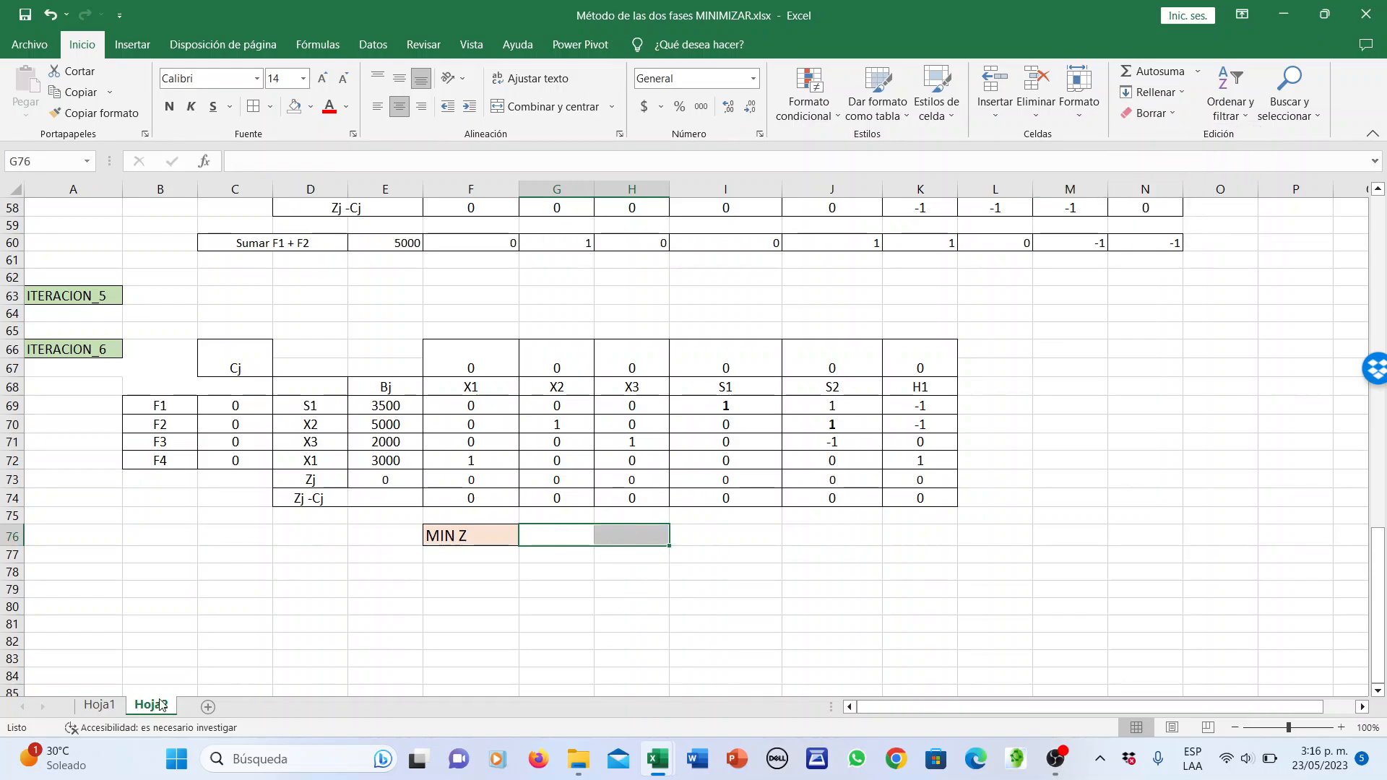
# Copy the expression 8X1 + 10X2 + 11X3 from F12 on Hoja1 and paste it beside MIN Z in G76 on Hoja2
pyautogui.click(99, 706)
pyautogui.click(474, 441)
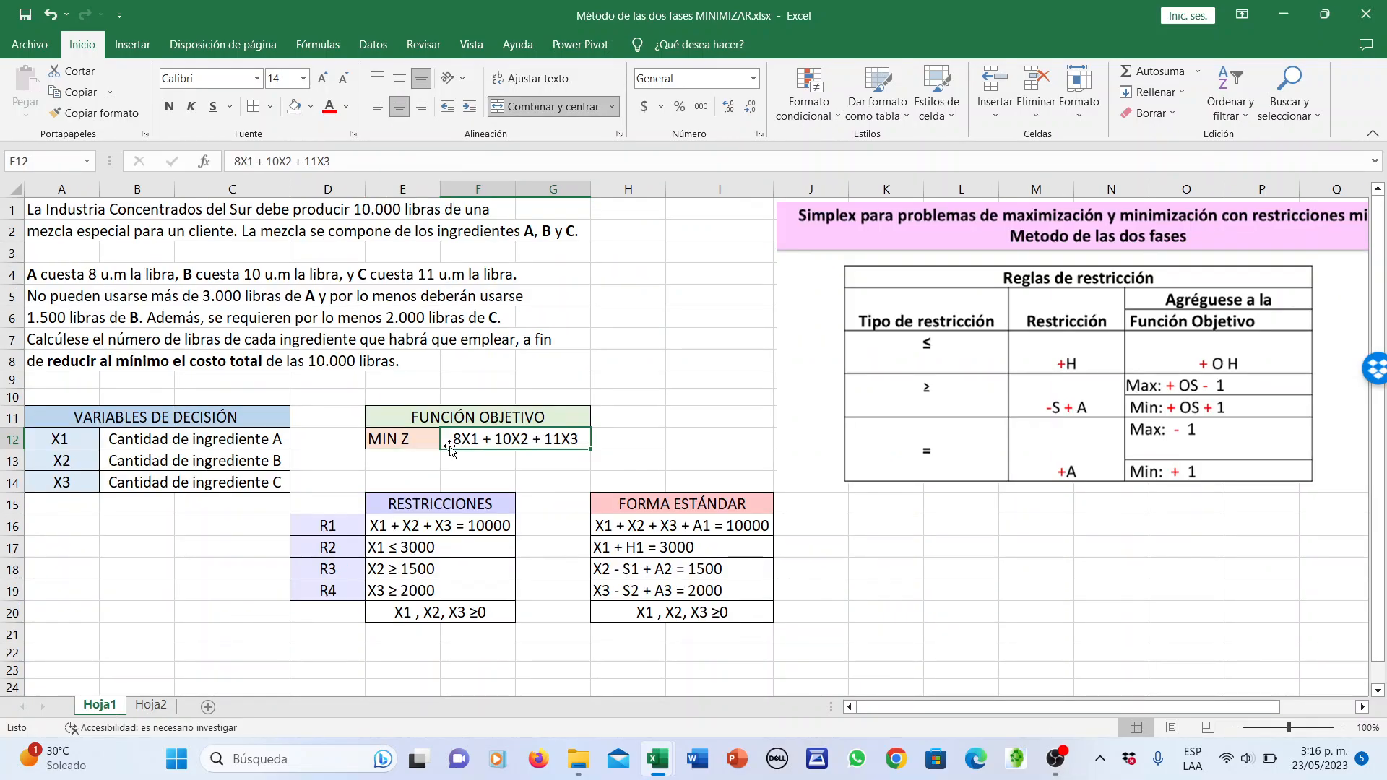
pyautogui.hotkey('ctrl', 'c')
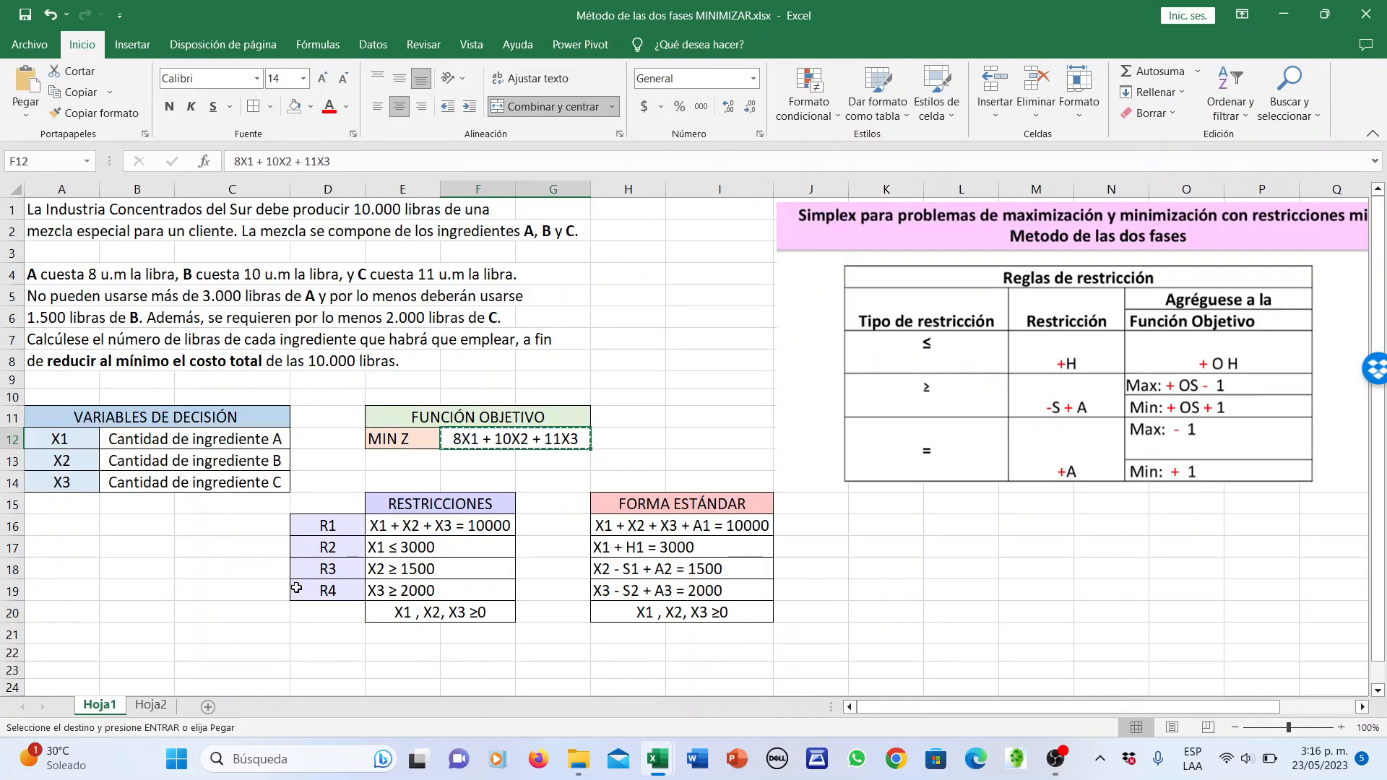
pyautogui.click(171, 705)
pyautogui.hotkey('ctrl', 'v')
pyautogui.click(596, 569)
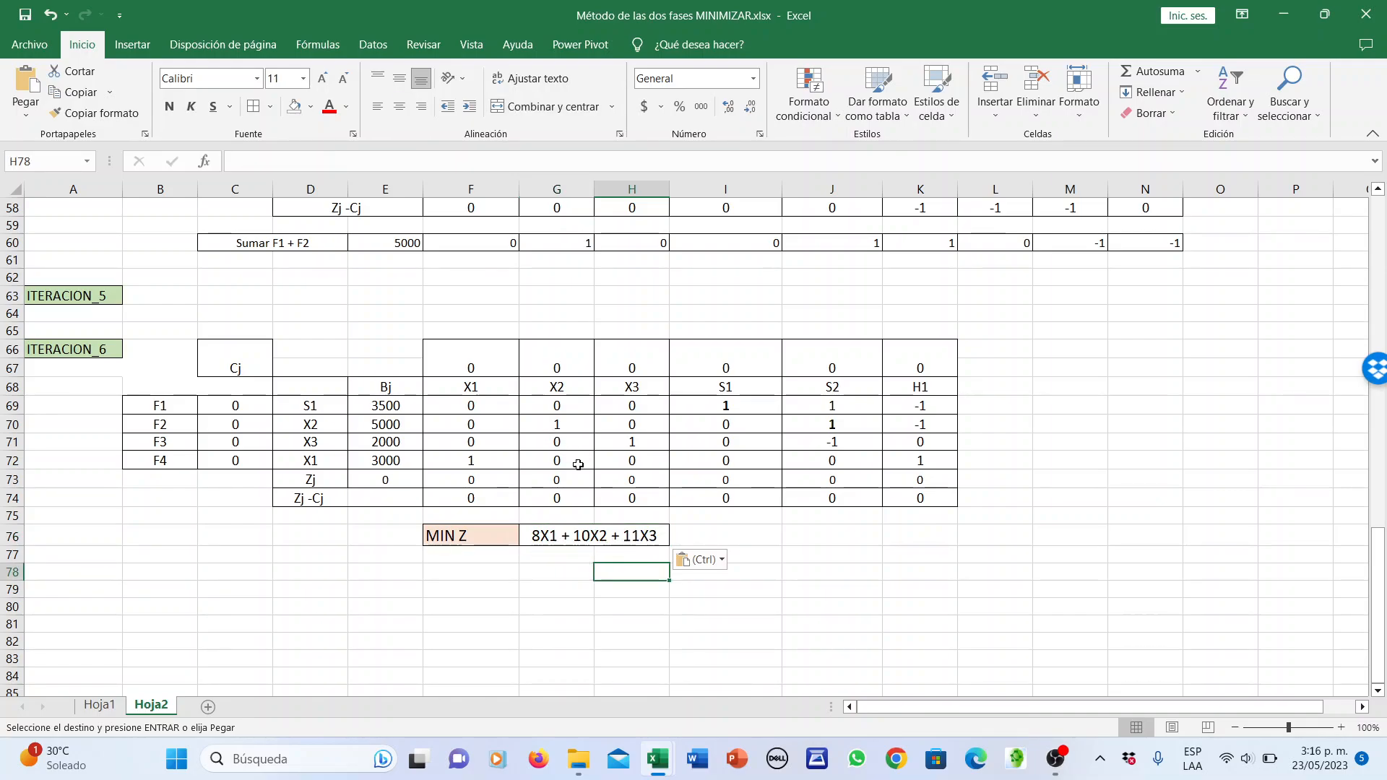
# Set the ITERACION_6 objective coefficients above X1, X2 and X3 to 8, 10 and 11
pyautogui.click(472, 363)
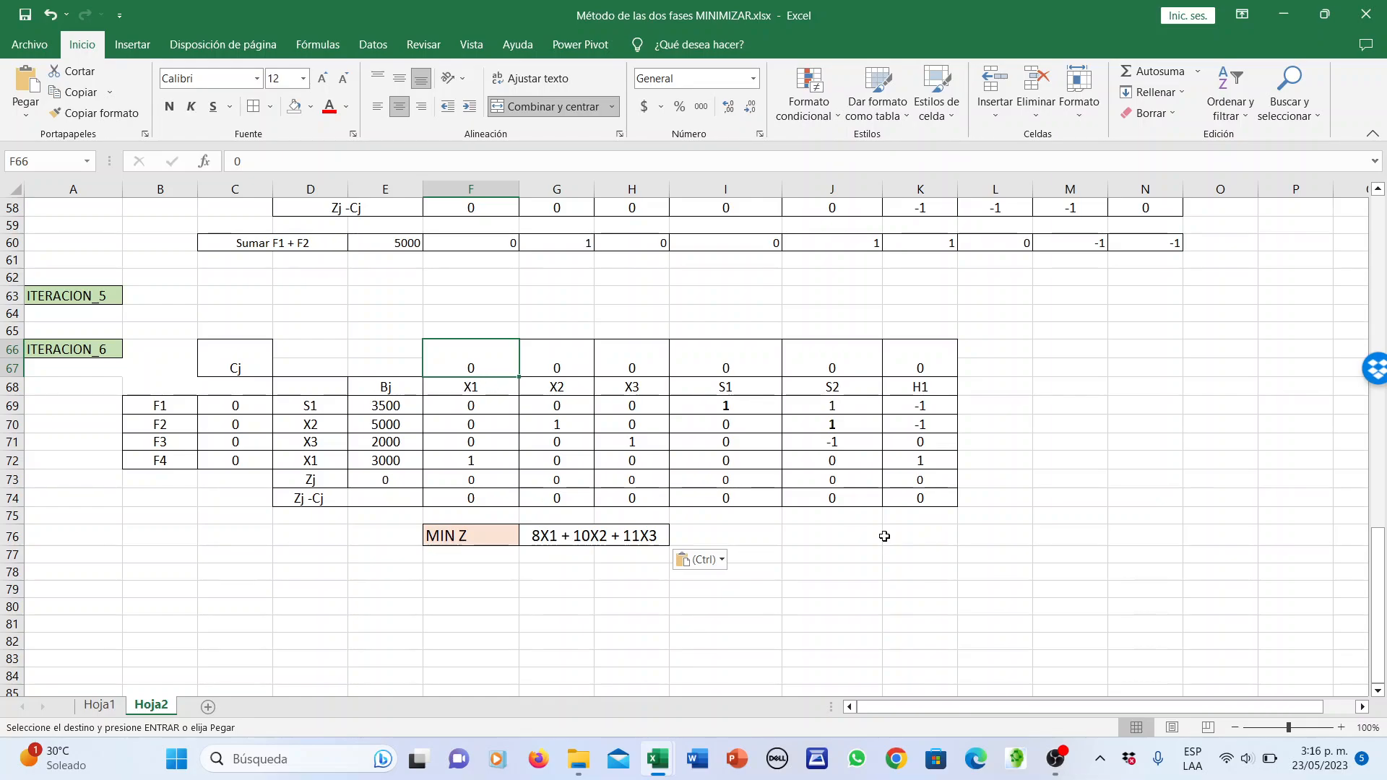
pyautogui.write('8')
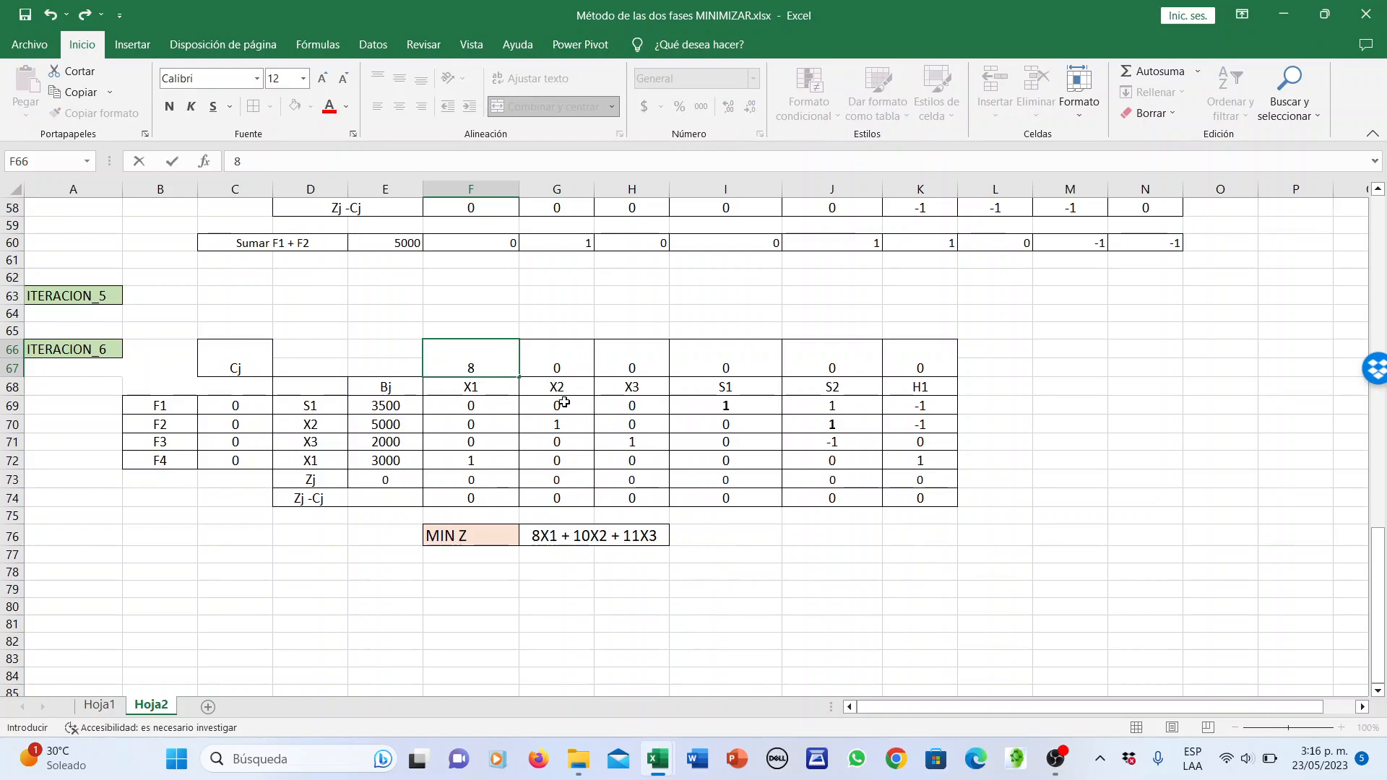
pyautogui.click(567, 354)
pyautogui.write('1')
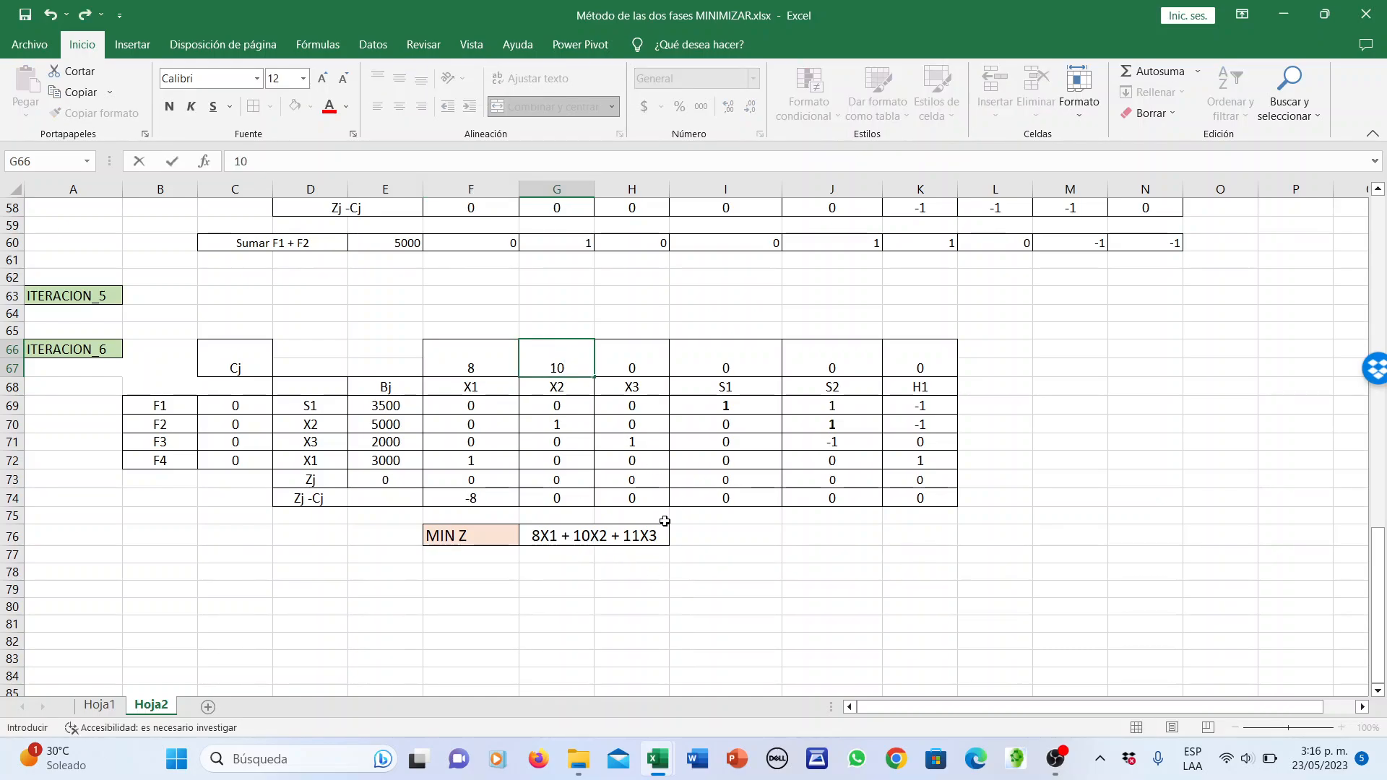
pyautogui.write('0')
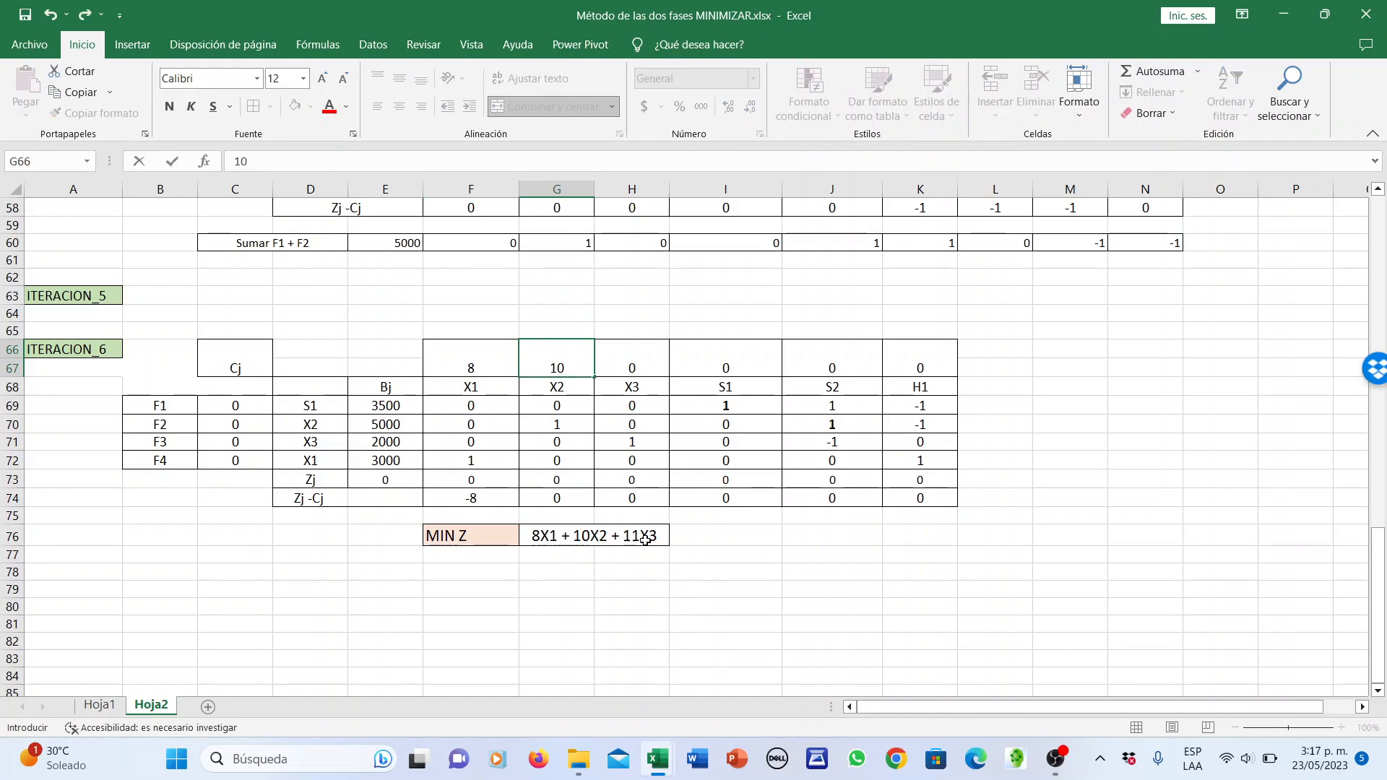
pyautogui.click(636, 358)
pyautogui.write('11')
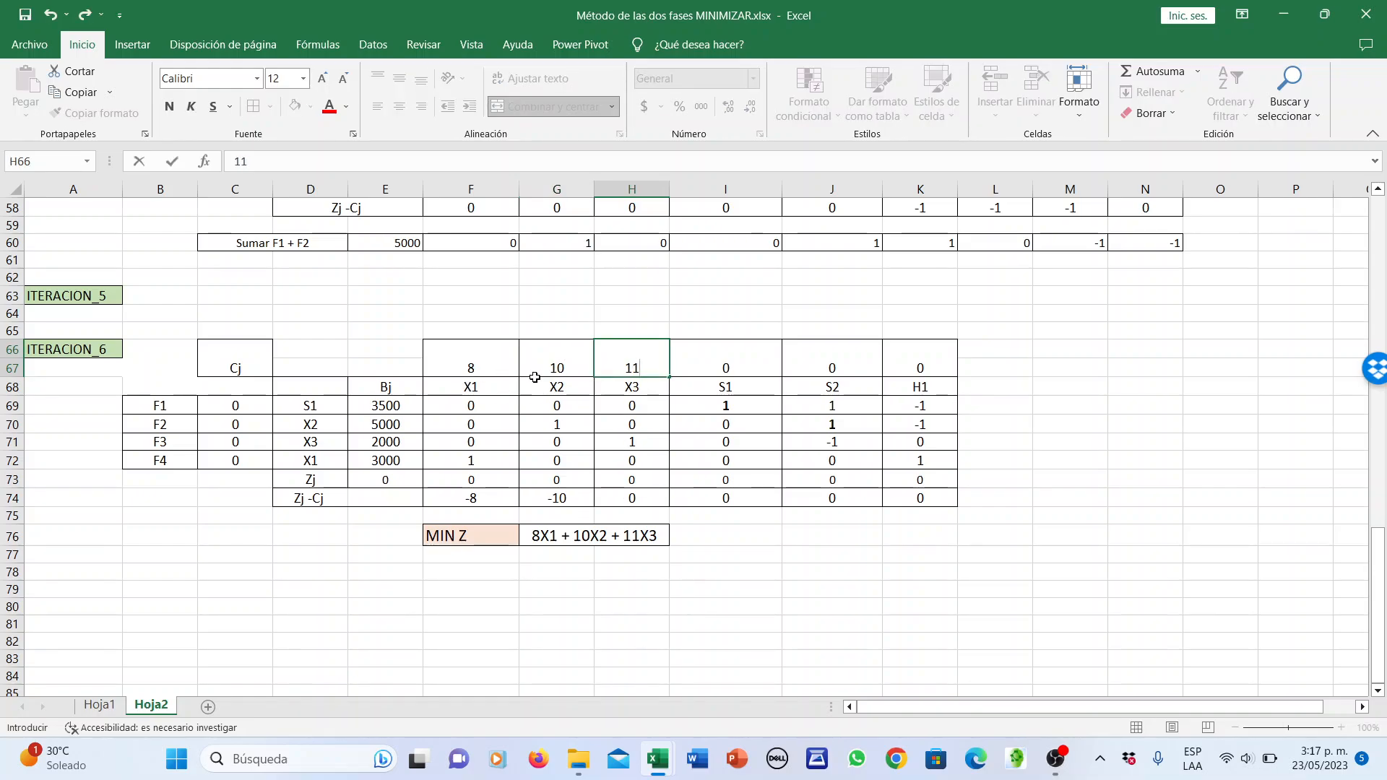
# Fill the Cj column of ITERACION_6 with 8 for basic variable X1, 10 for X2 and 11 for X3
pyautogui.click(246, 458)
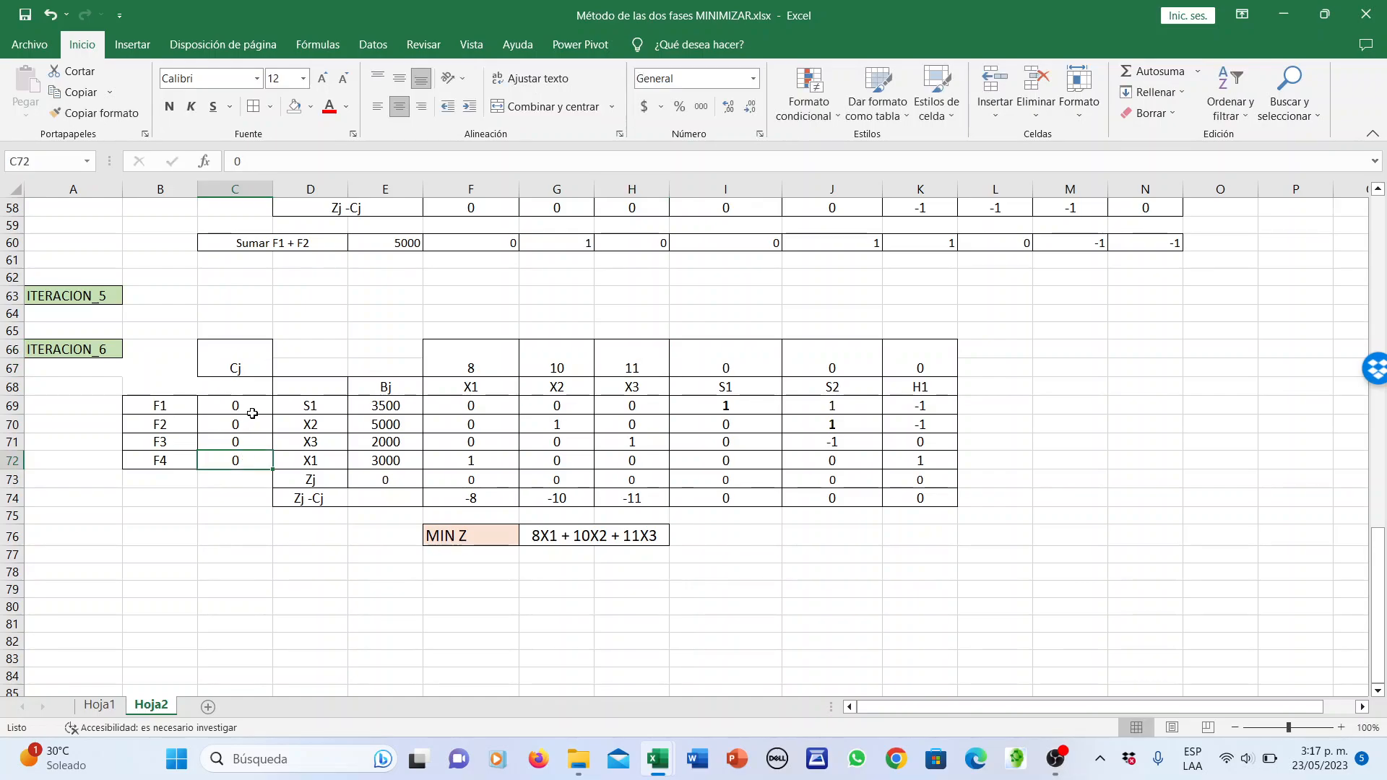
pyautogui.write('8')
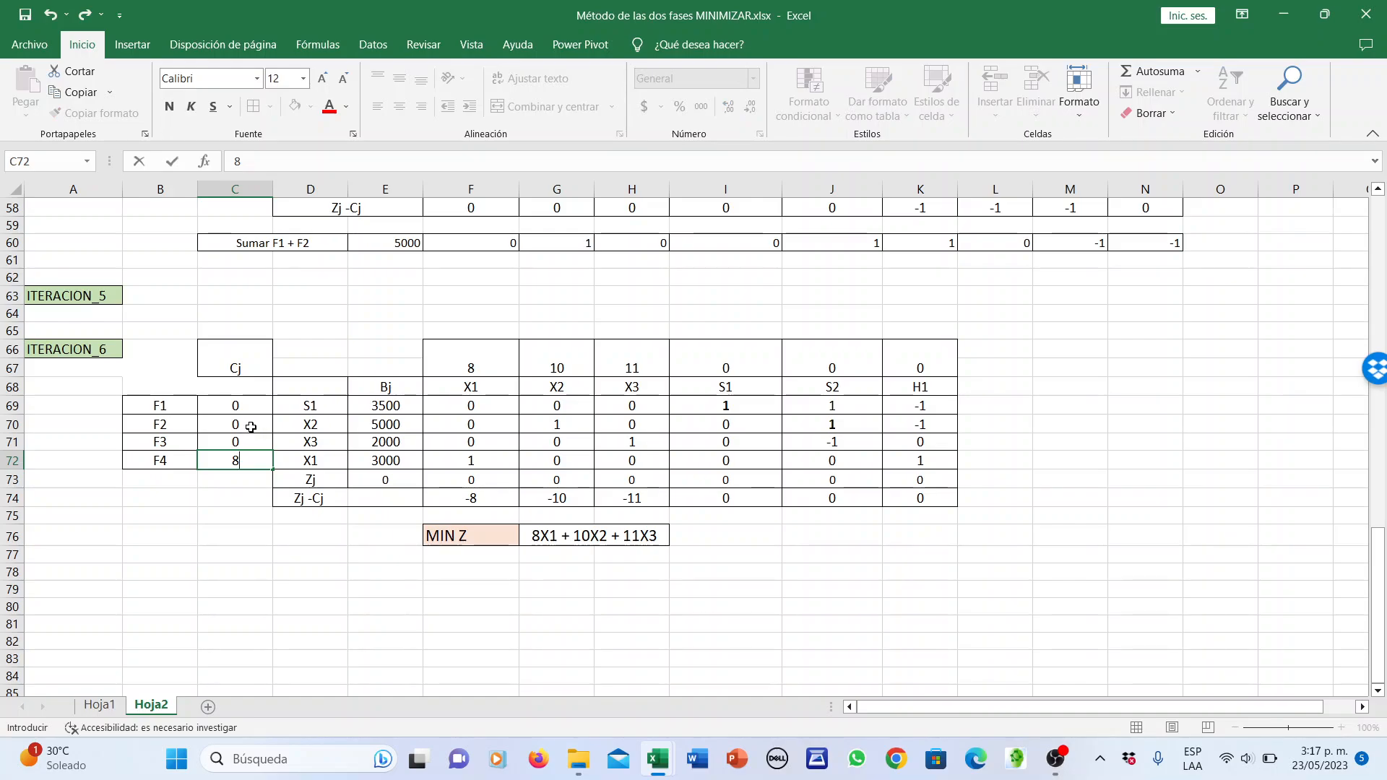
pyautogui.click(249, 426)
pyautogui.write('10')
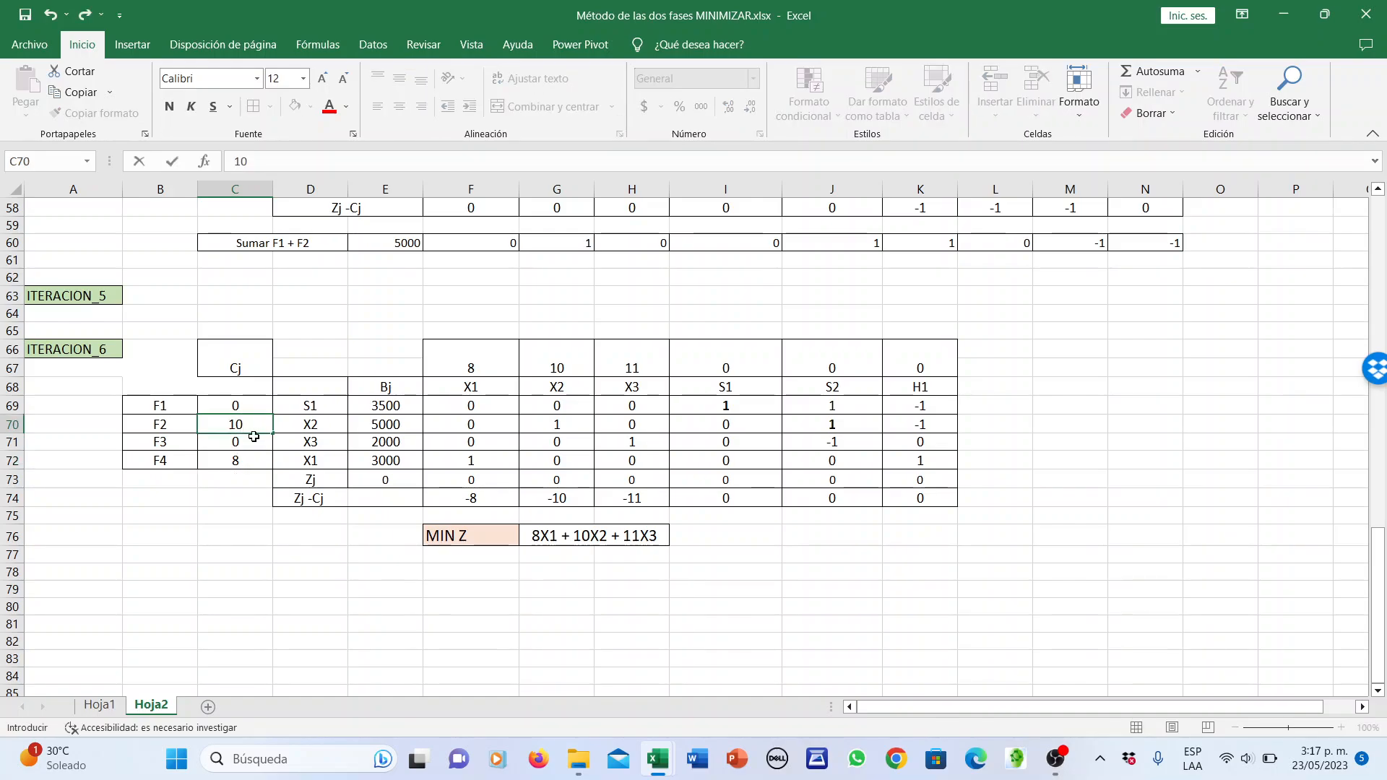
pyautogui.click(254, 437)
pyautogui.write('11')
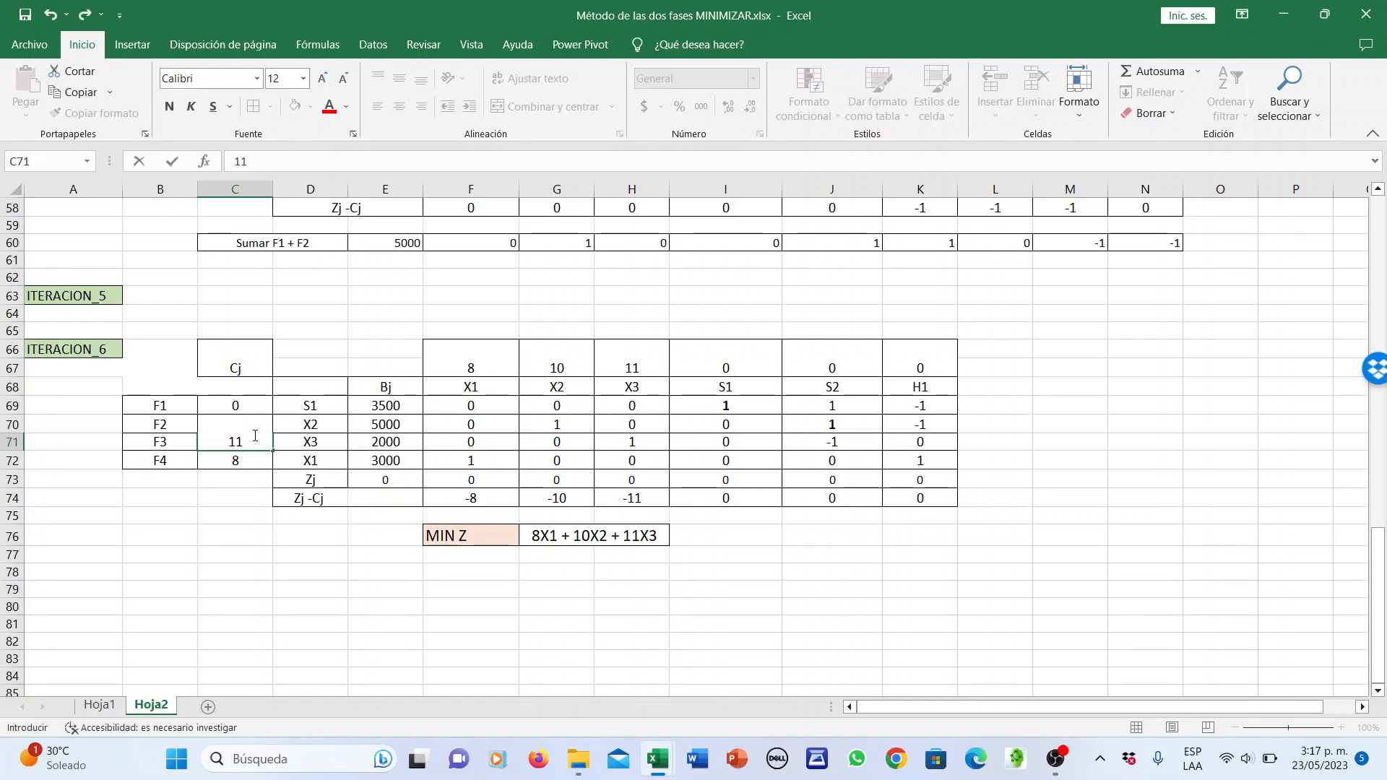
pyautogui.click(316, 534)
# Replace the first range of the Zj SUMAPRODUCTO formula in E73 with the absolute reference $C$69:$C$72
pyautogui.doubleClick(406, 480)
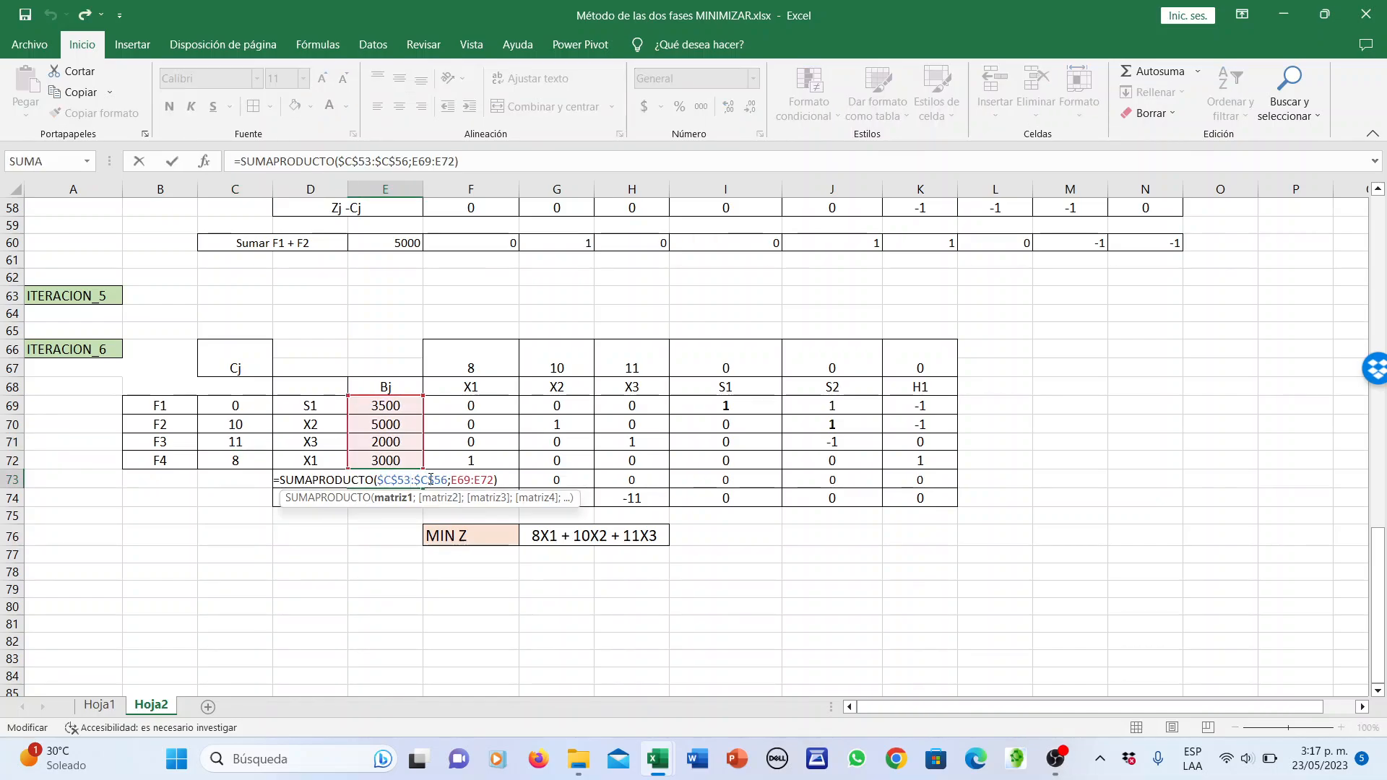
pyautogui.moveTo(447, 480); pyautogui.dragTo(377, 479)
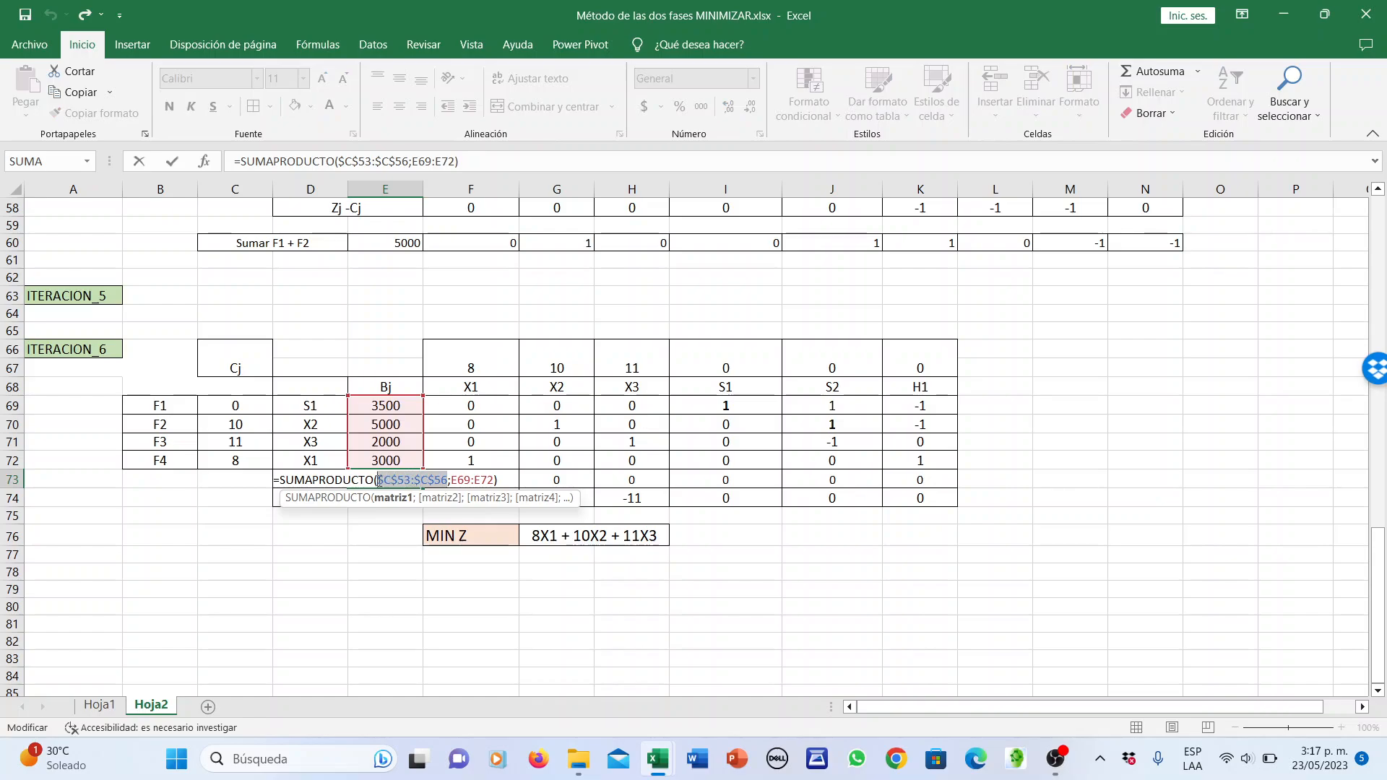
pyautogui.press('BackSpace')
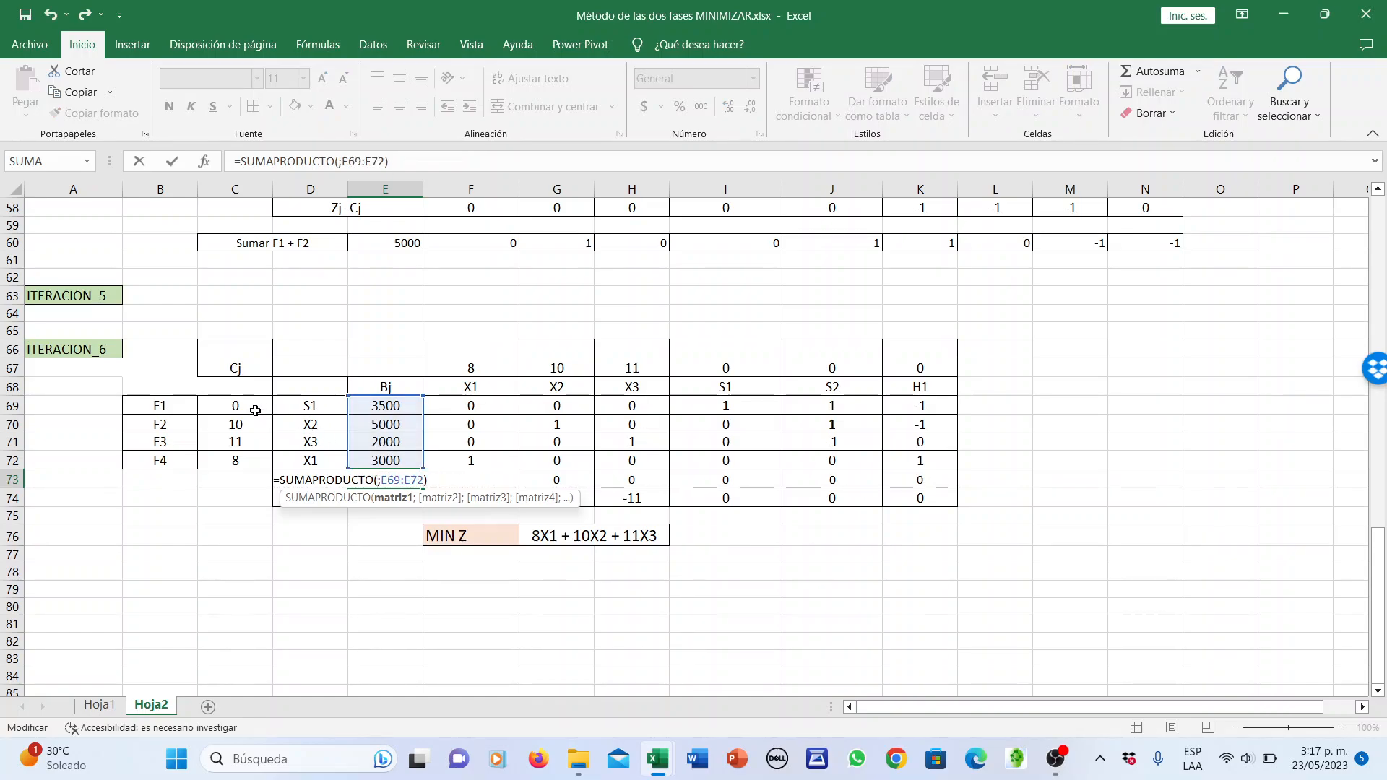
pyautogui.moveTo(255, 410); pyautogui.dragTo(247, 463)
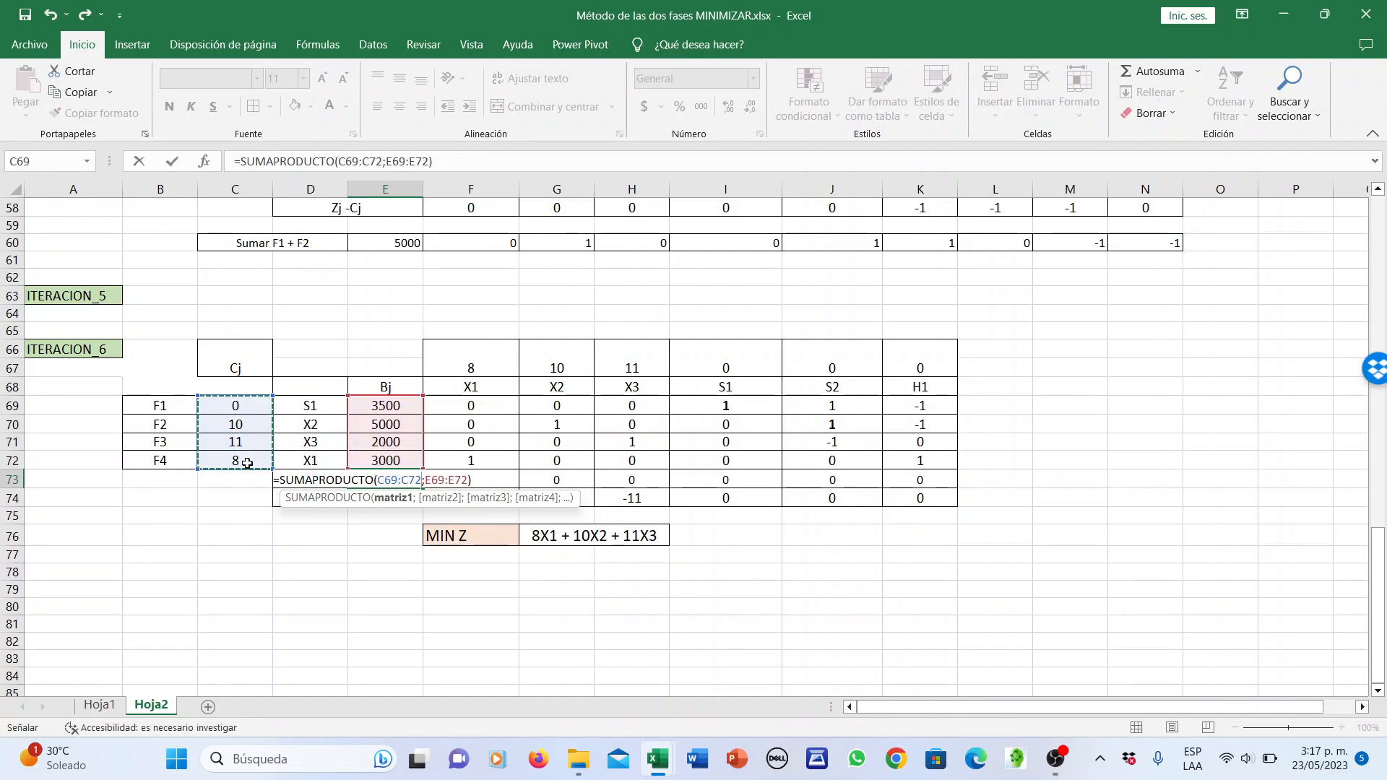
pyautogui.press('F4')
pyautogui.press('Return')
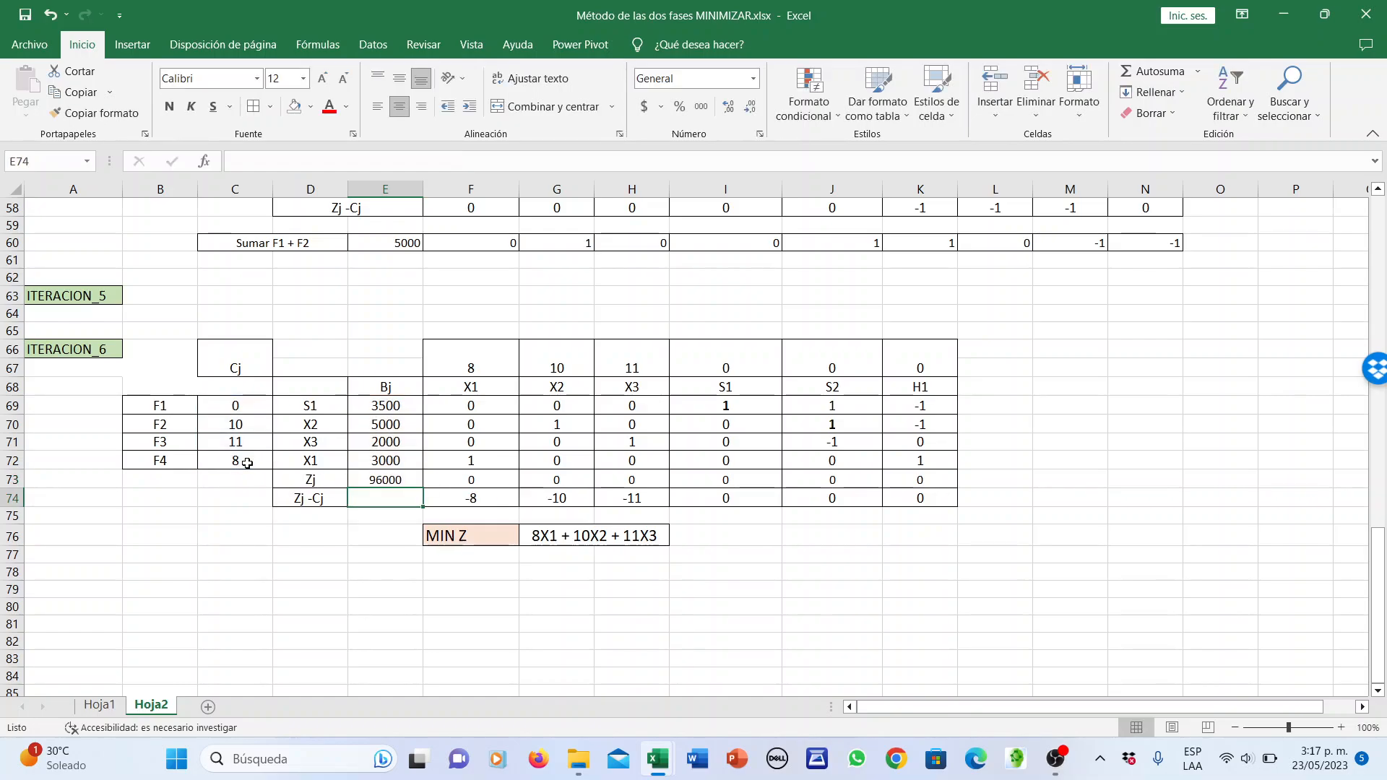
# Fill the corrected Zj formula from E73 across the row through K73
pyautogui.click(390, 480)
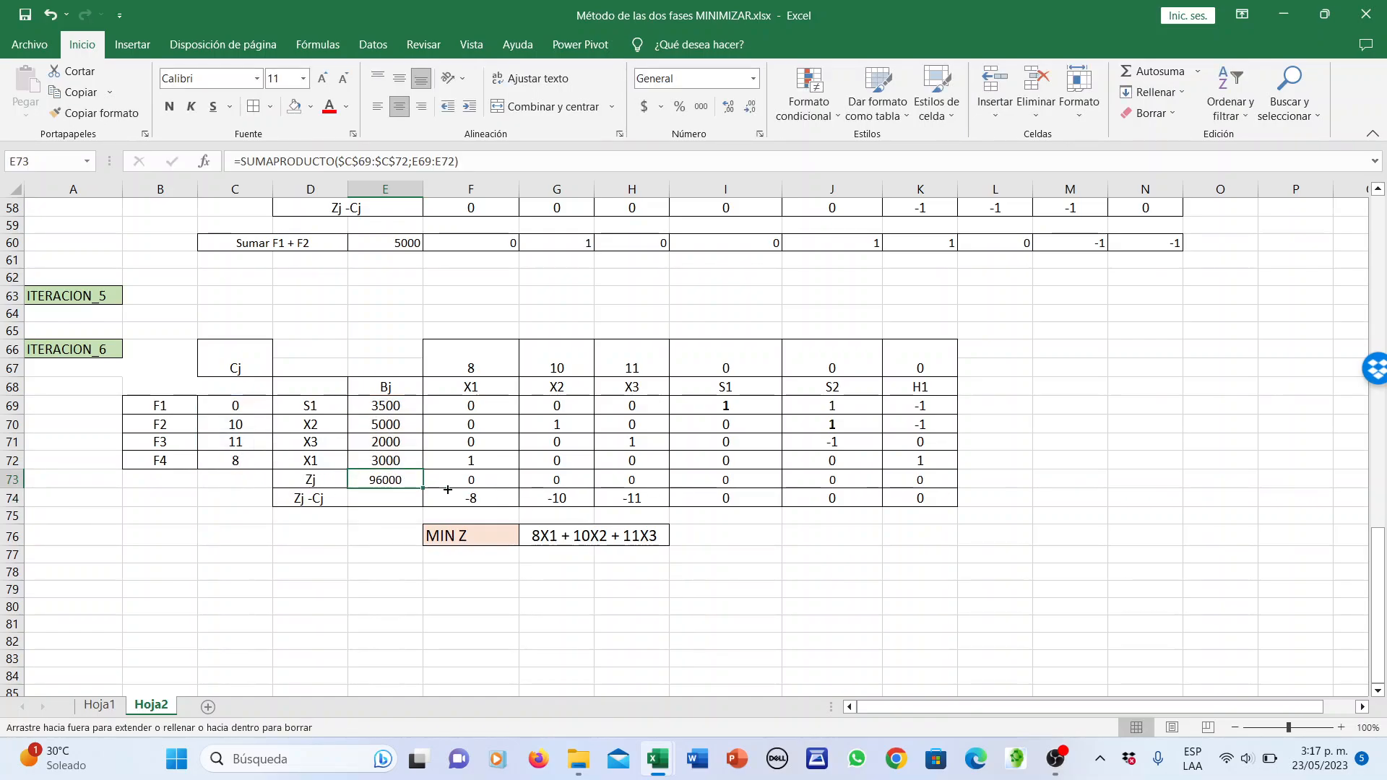
pyautogui.moveTo(448, 489); pyautogui.dragTo(946, 488)
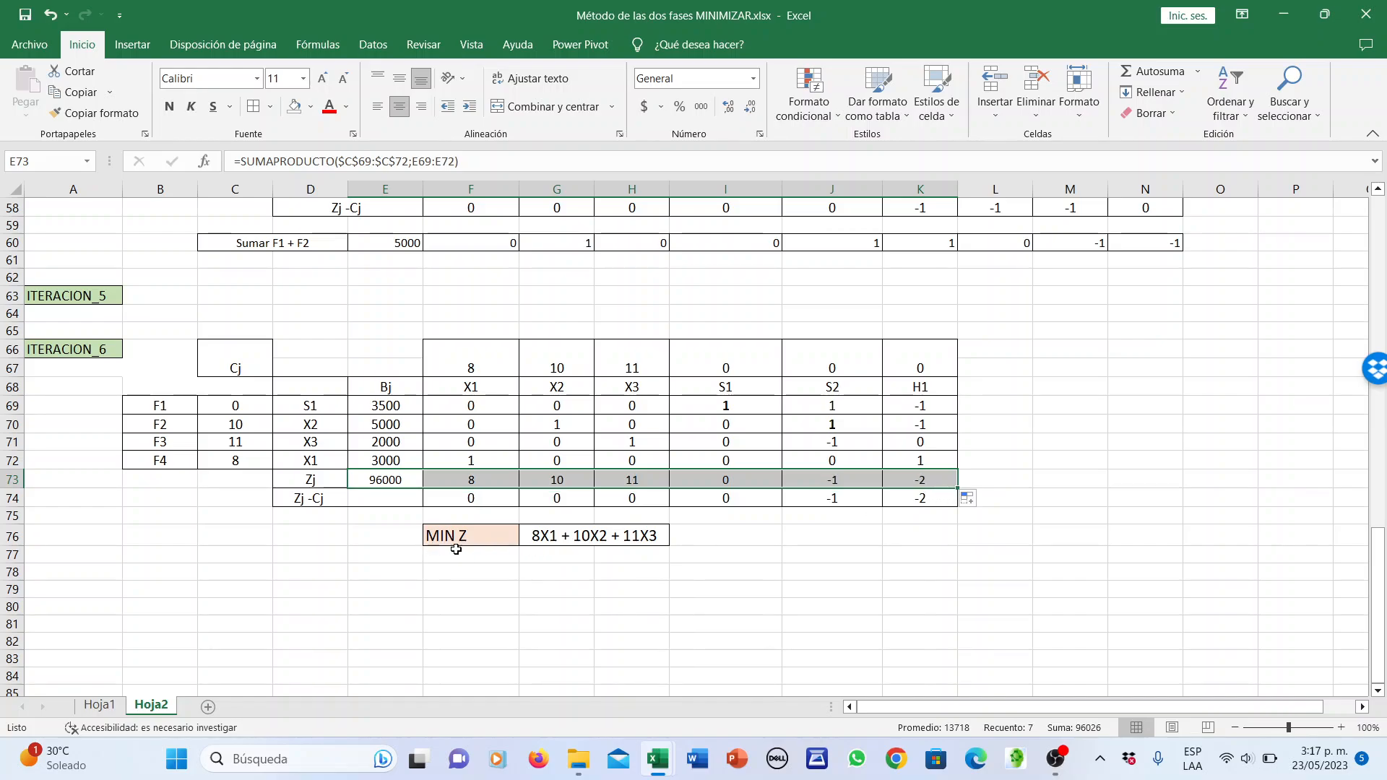
pyautogui.click(733, 576)
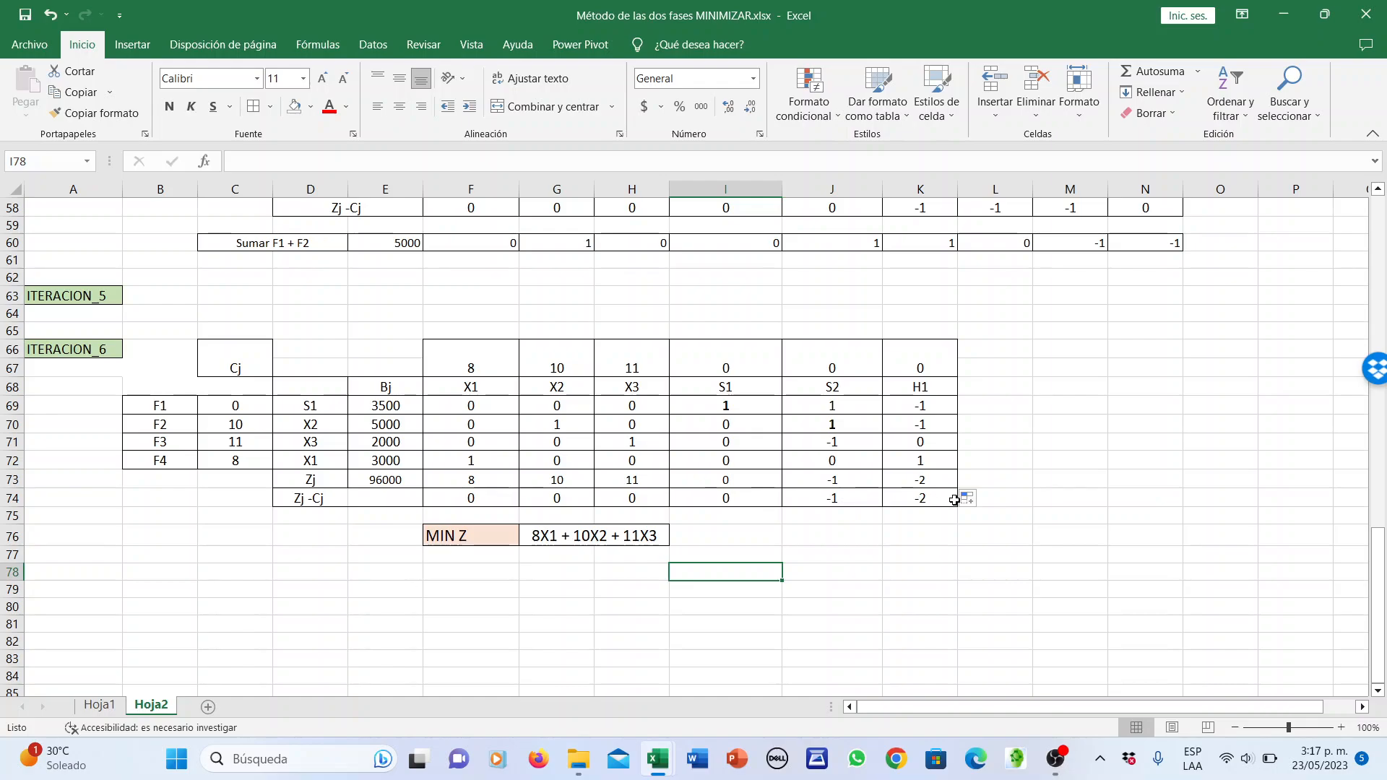
pyautogui.moveTo(652, 527); pyautogui.dragTo(467, 536)
pyautogui.click(479, 570)
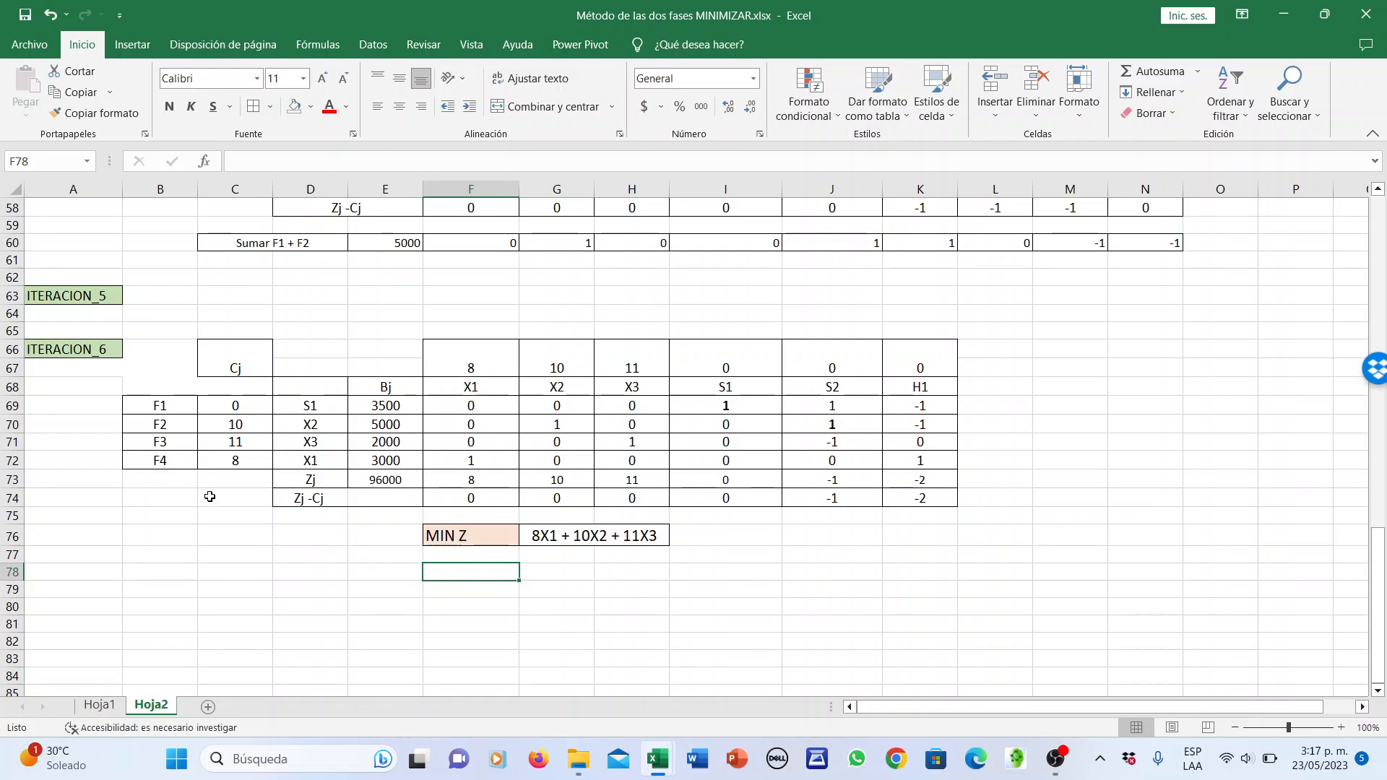
# Change the ITERACION_5 label in A63 to "FASE 2"
pyautogui.scroll(1, 134, 418)
pyautogui.doubleClick(108, 355)
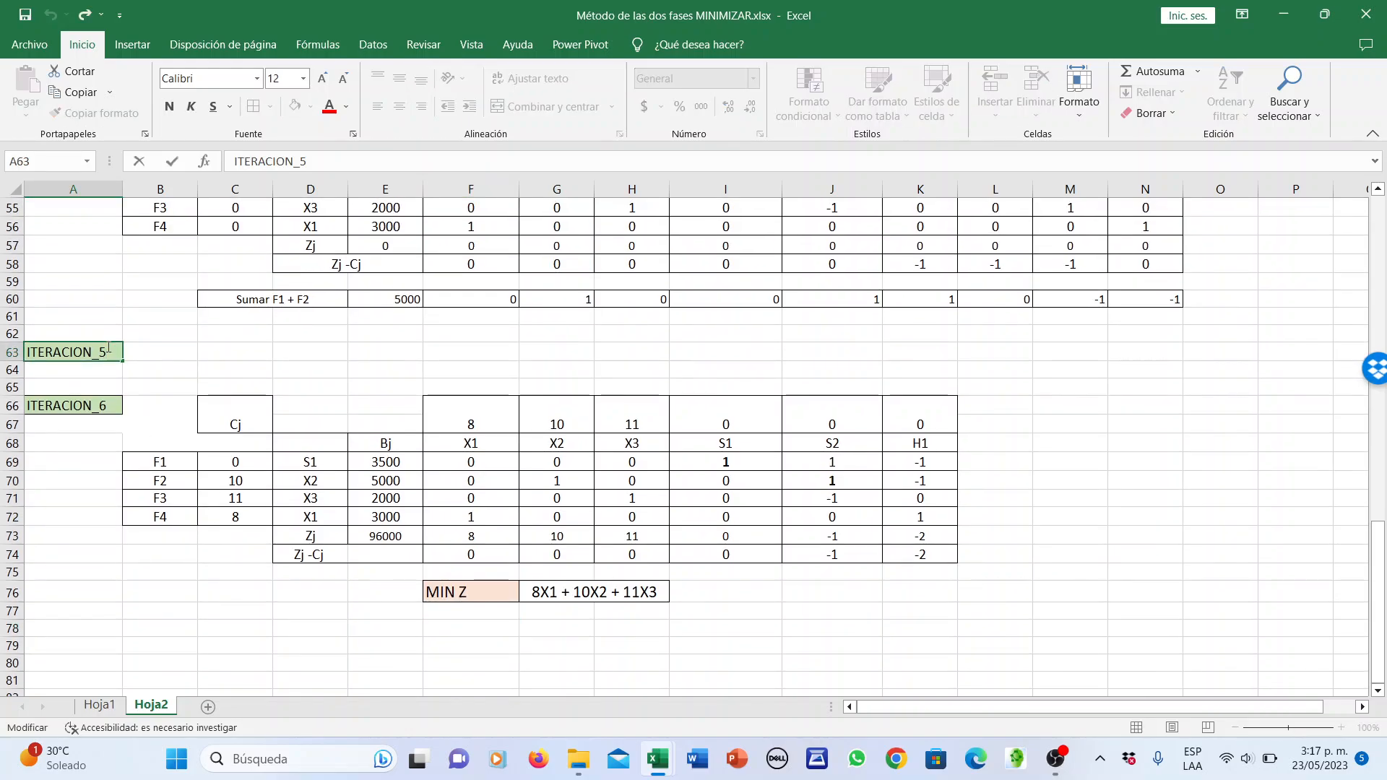
pyautogui.moveTo(108, 354); pyautogui.dragTo(13, 369)
pyautogui.write('FASE 2')
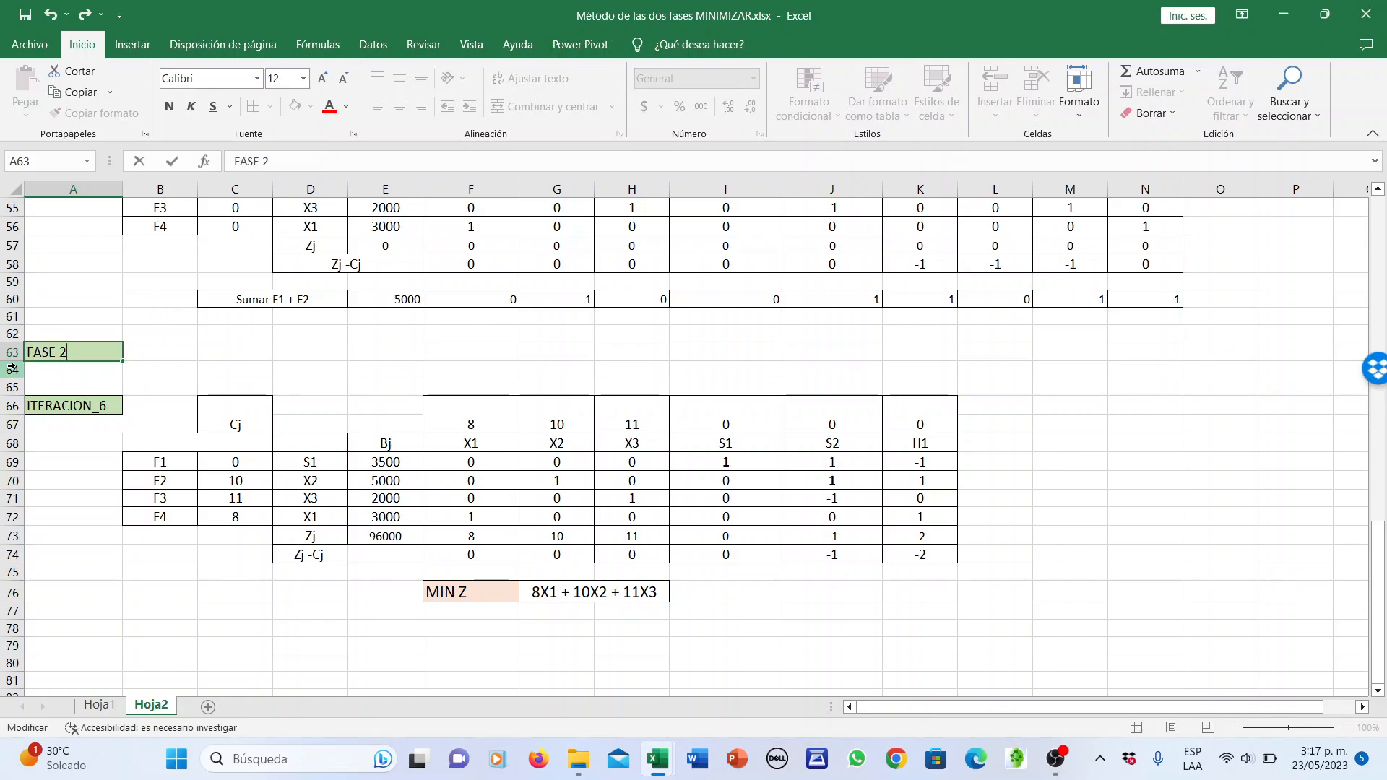
pyautogui.press('Return')
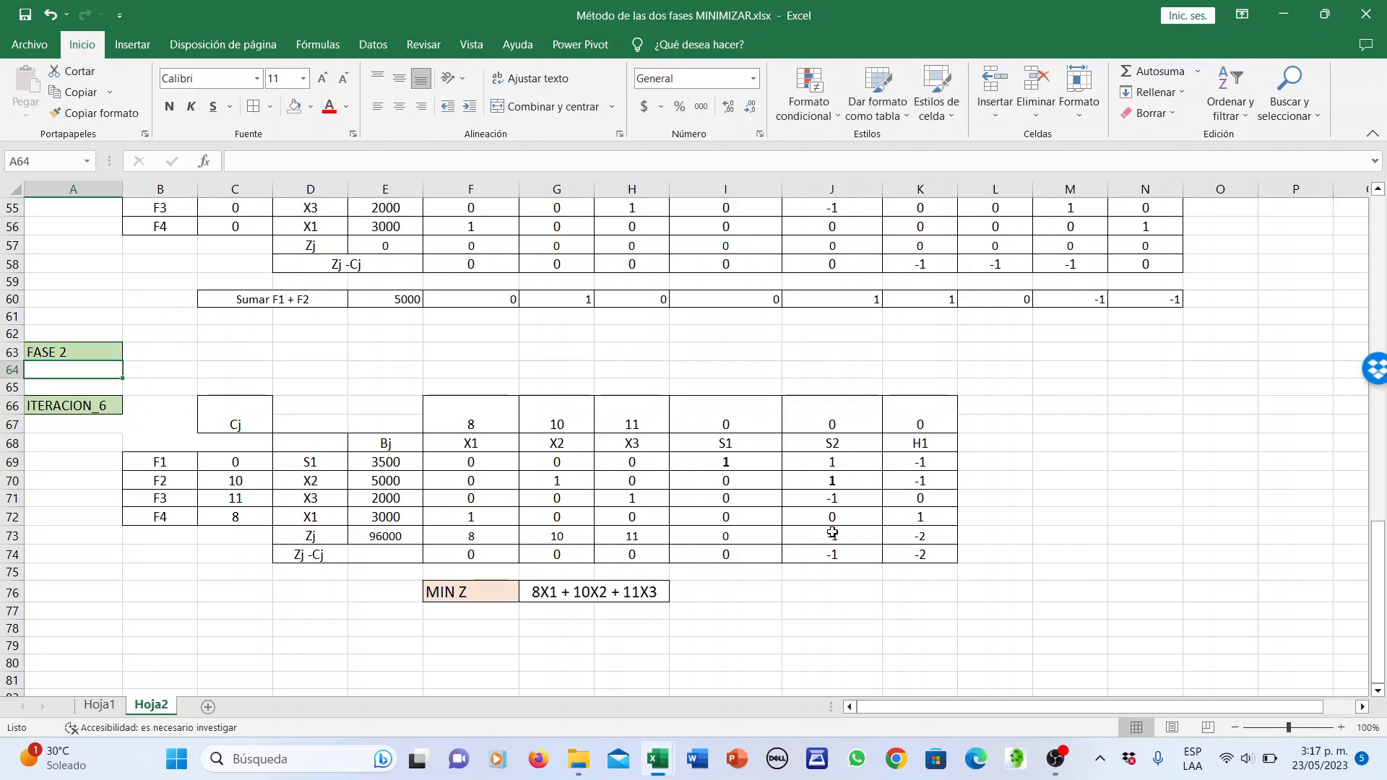
pyautogui.click(966, 607)
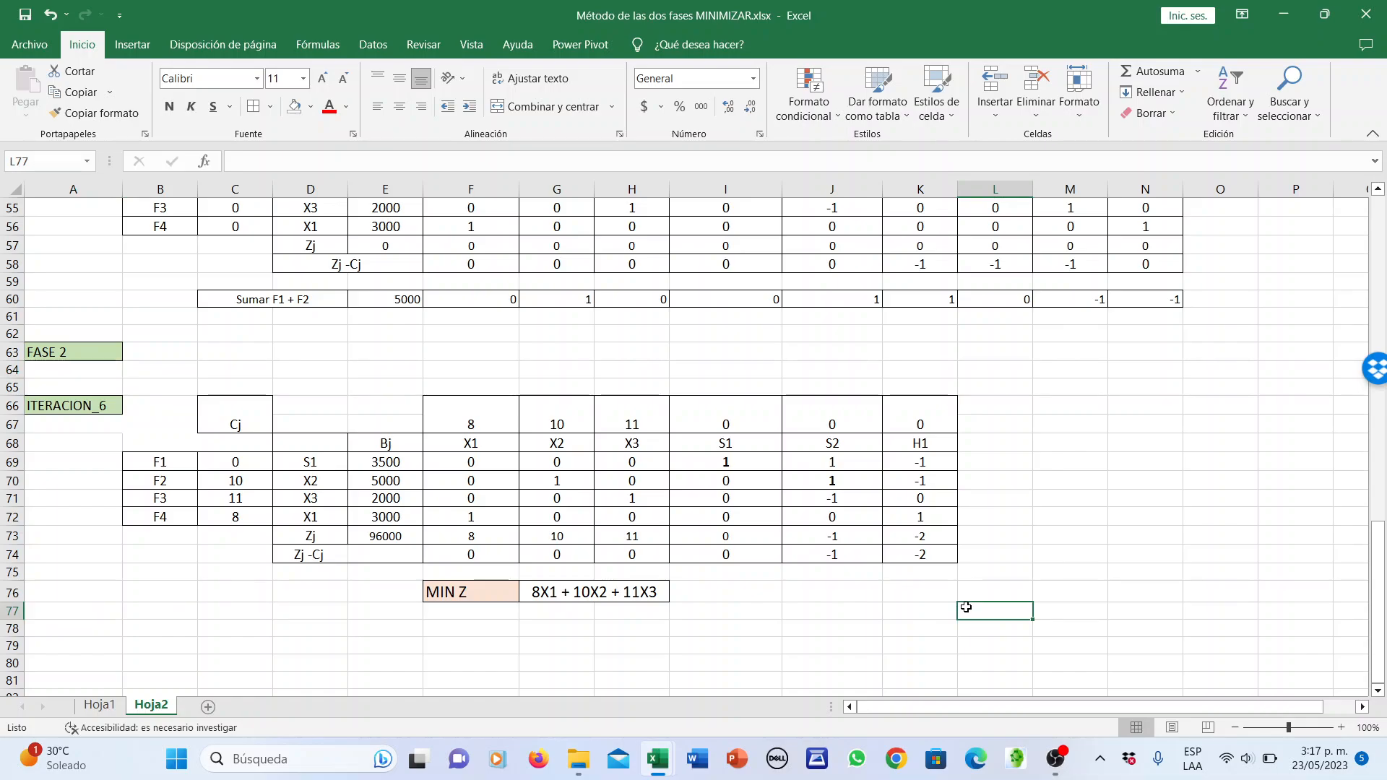
# Copy the basic variable names S1, X2, X3 and X1 from D69:D72 to a results table starting at C79
pyautogui.scroll(-2, 966, 608)
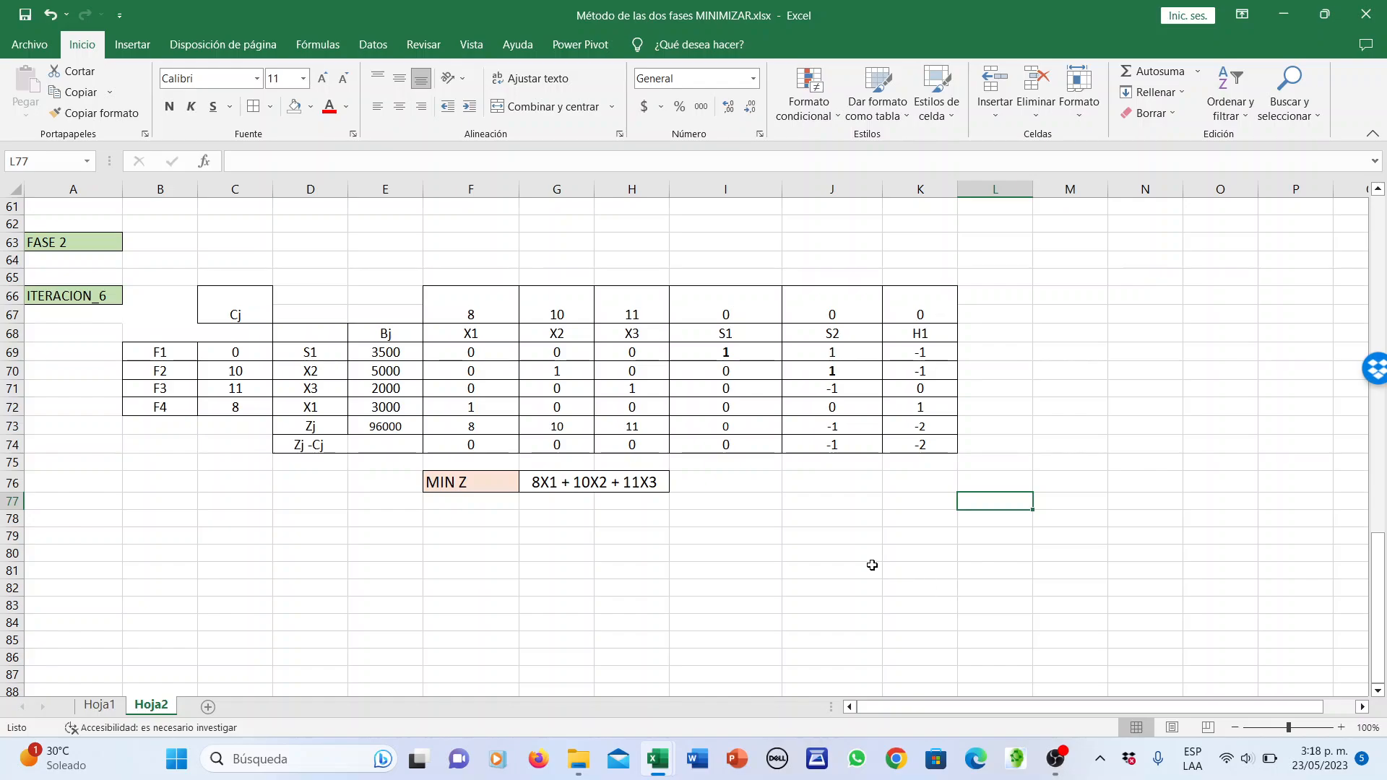
pyautogui.scroll(-1, 872, 564)
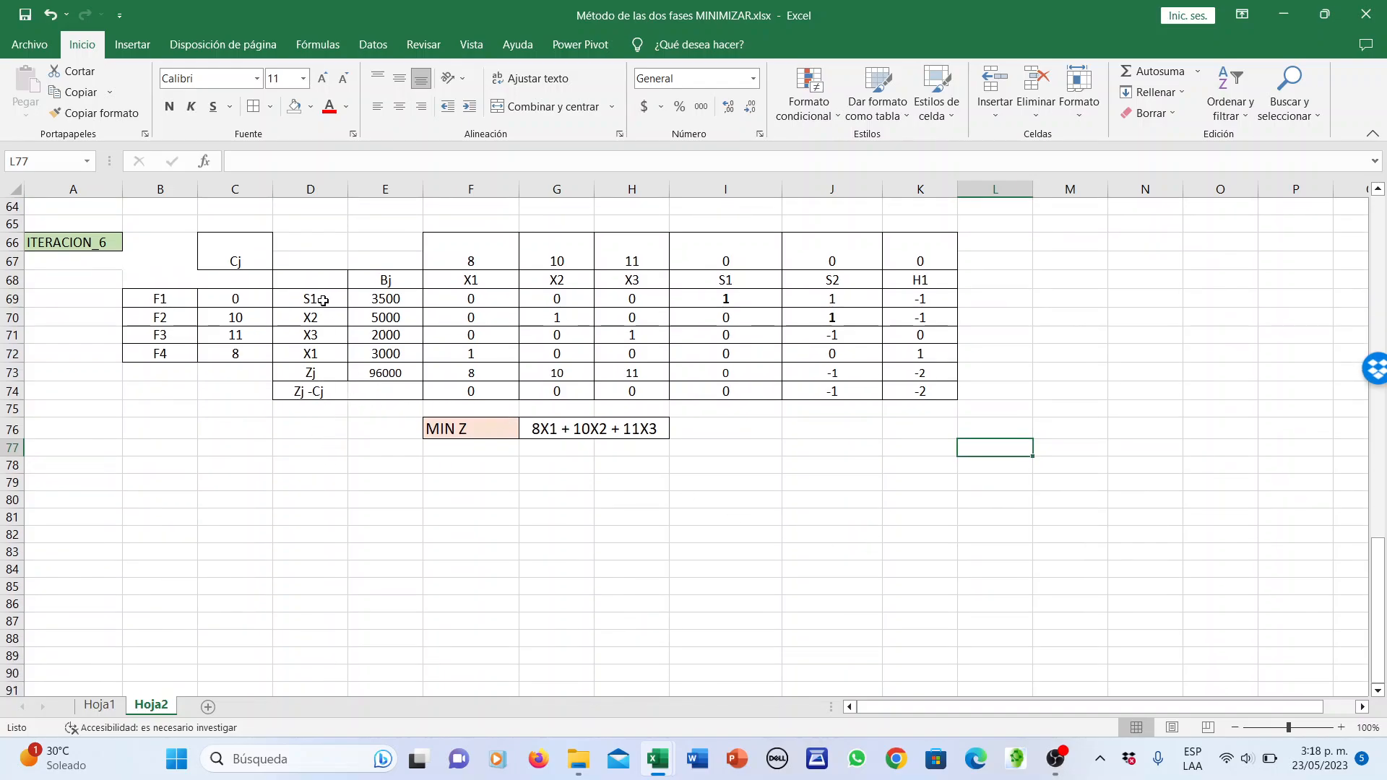
pyautogui.moveTo(323, 301); pyautogui.dragTo(320, 350)
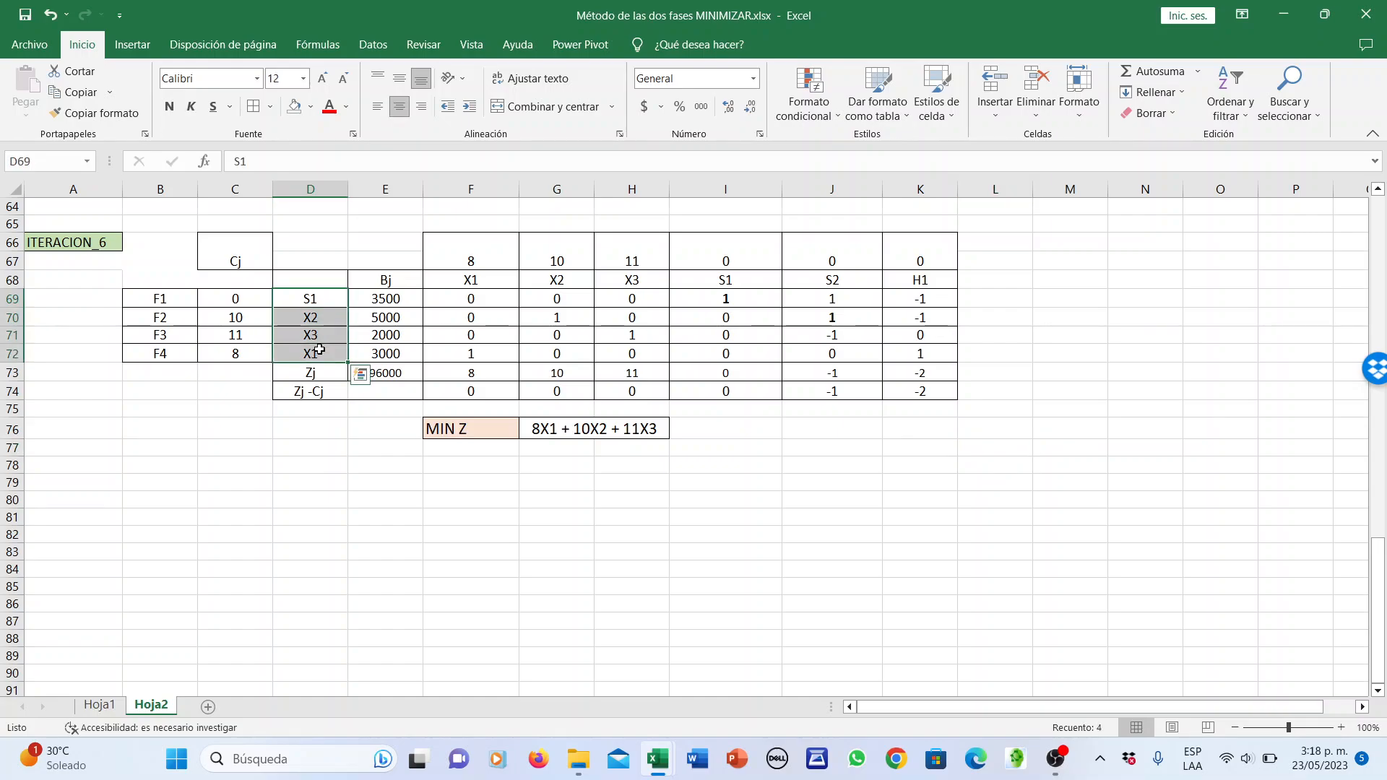
pyautogui.hotkey('ctrl', 'c')
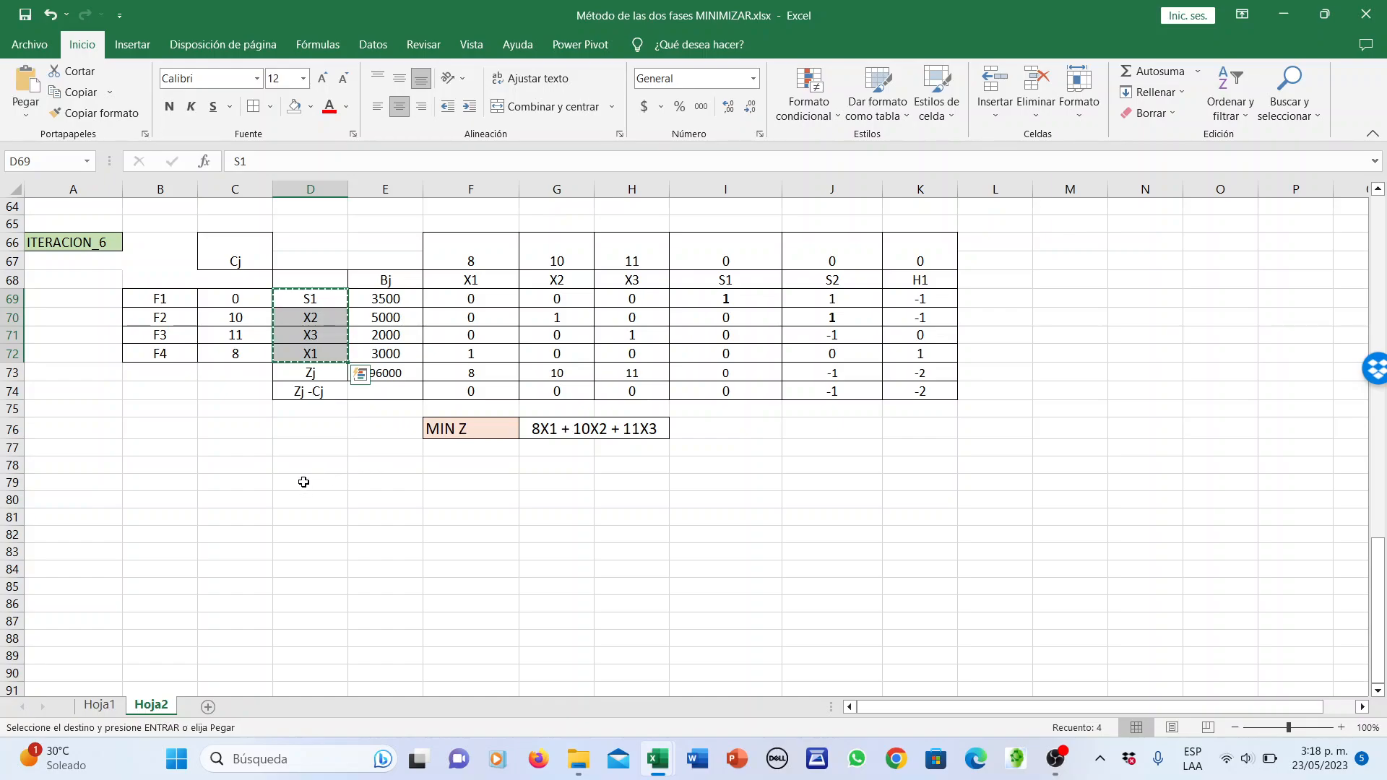
pyautogui.click(254, 480)
pyautogui.hotkey('ctrl', 'v')
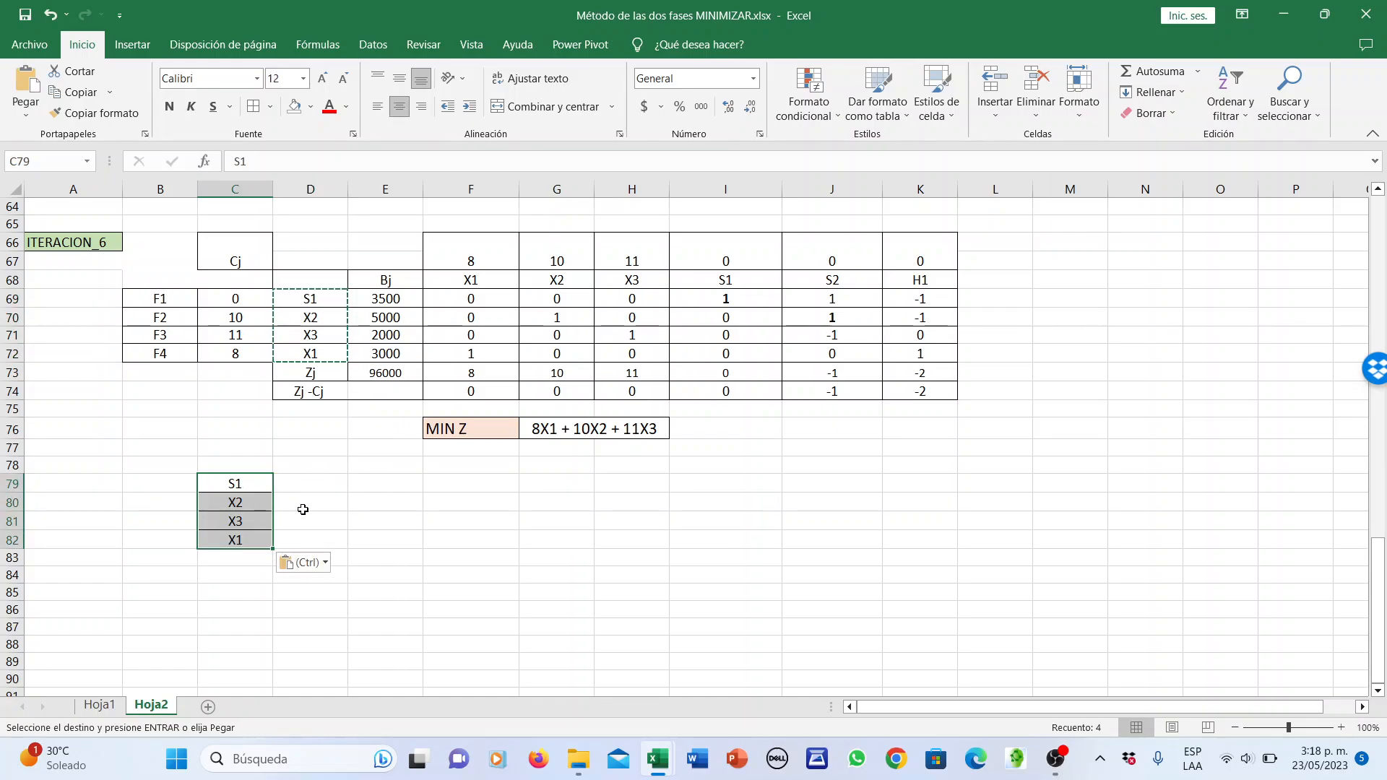
pyautogui.click(304, 502)
pyautogui.click(286, 475)
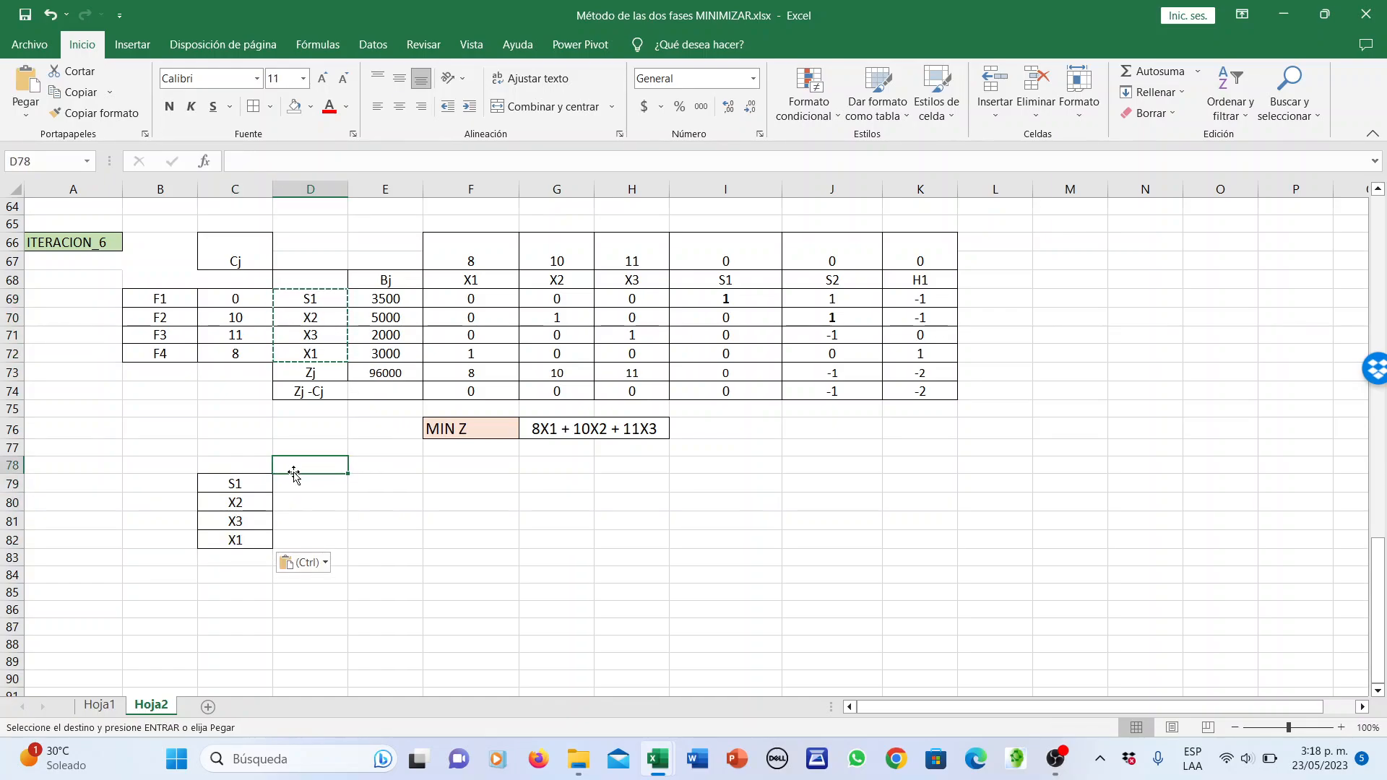
# Copy the Bj values including the Zj total from E69:E73 and paste them beside the variable names at D79
pyautogui.moveTo(394, 298); pyautogui.dragTo(390, 374)
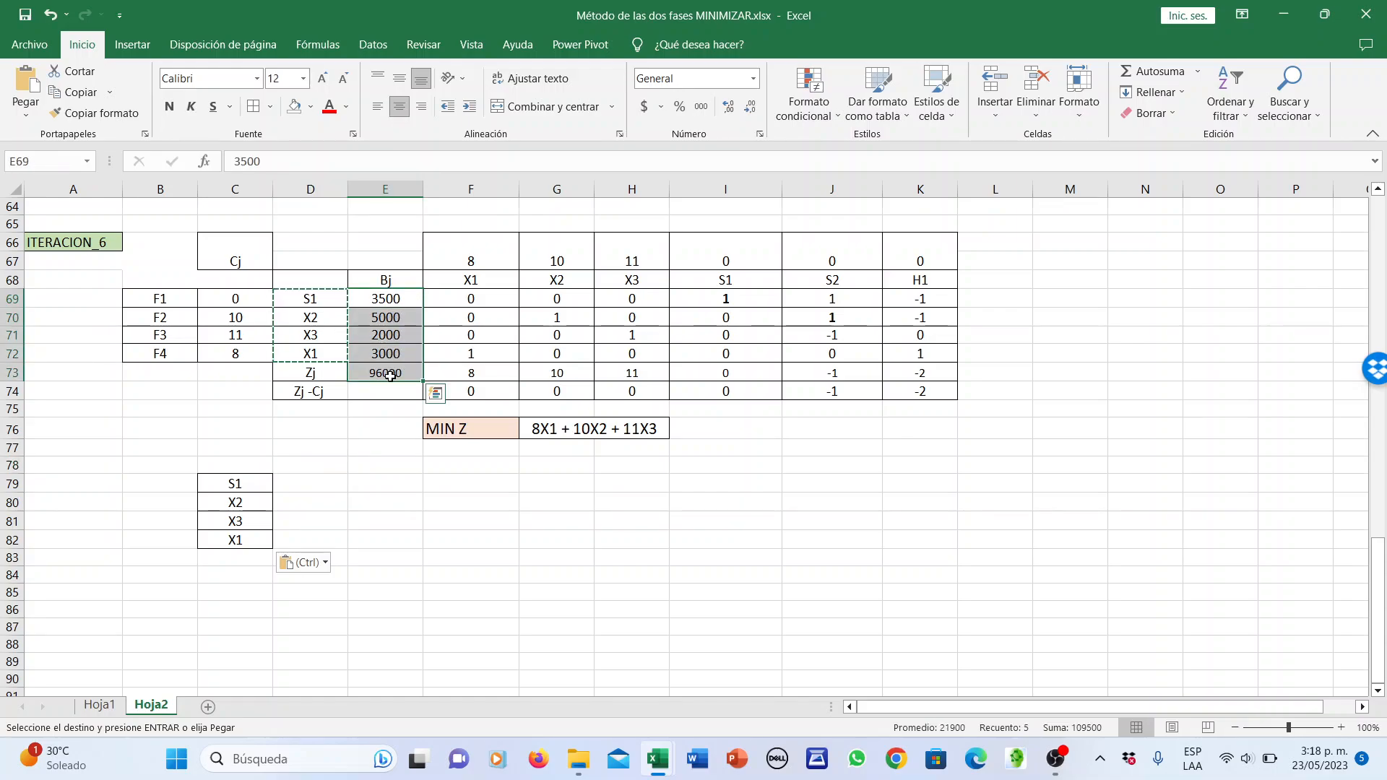
pyautogui.hotkey('ctrl', 'c')
pyautogui.click(313, 484)
pyautogui.hotkey('ctrl', 'v')
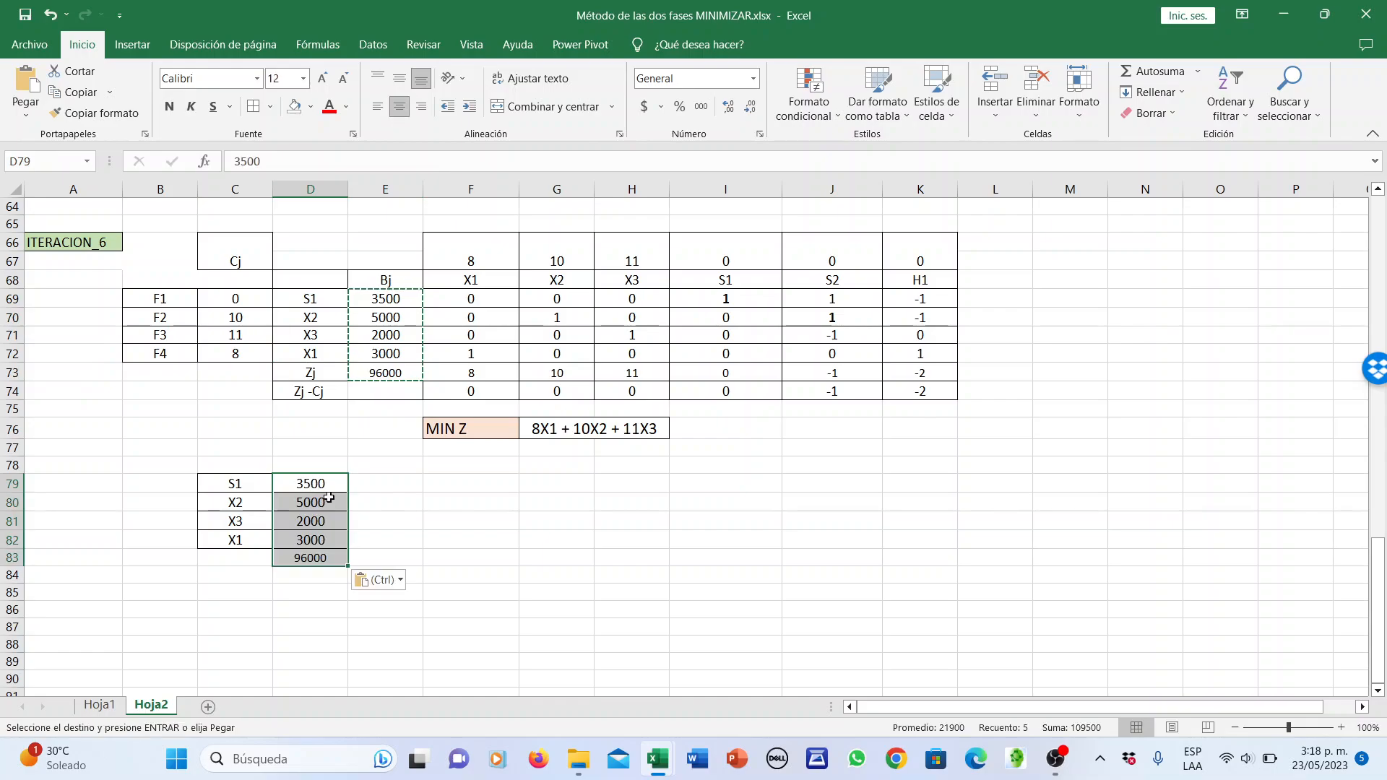
# Label the total row of the results table "Zj" in C83
pyautogui.click(261, 560)
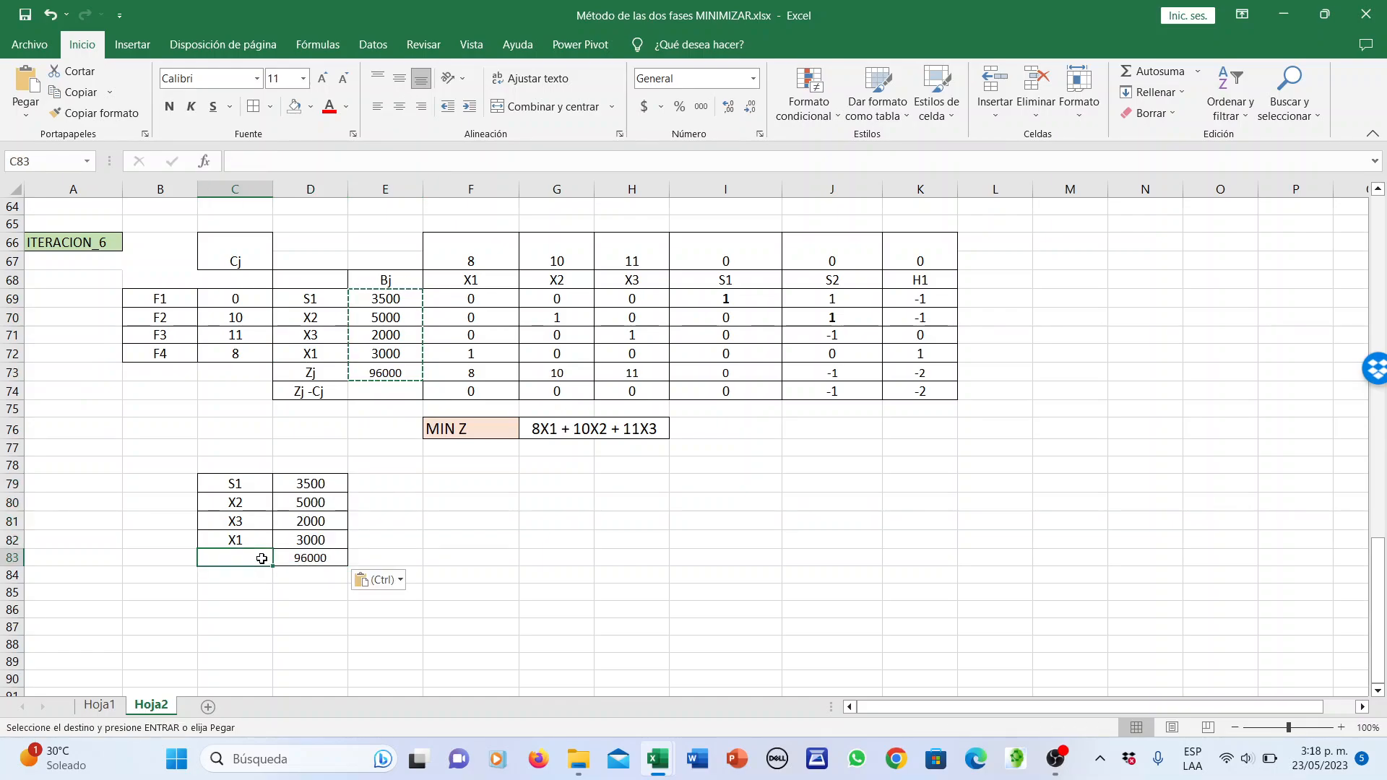
pyautogui.write('ZJ')
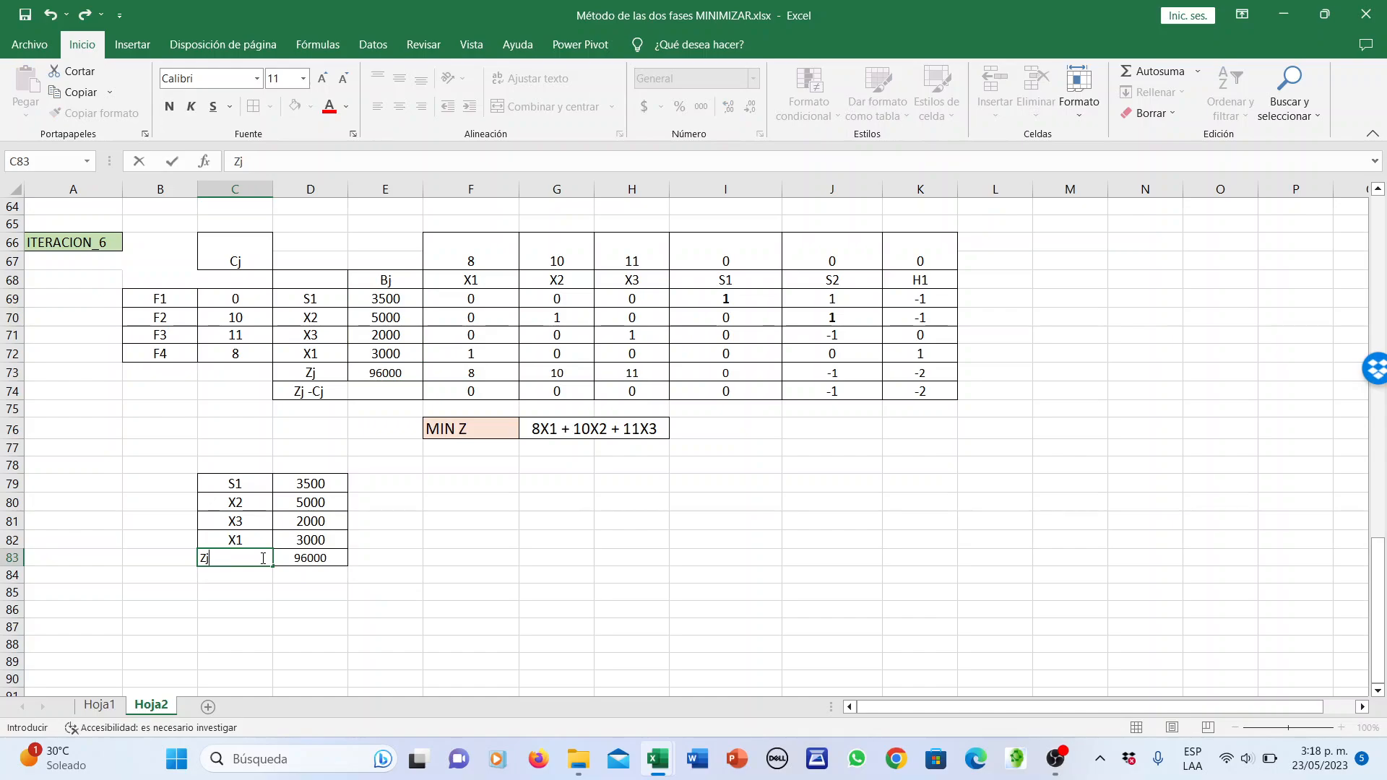
pyautogui.click(286, 594)
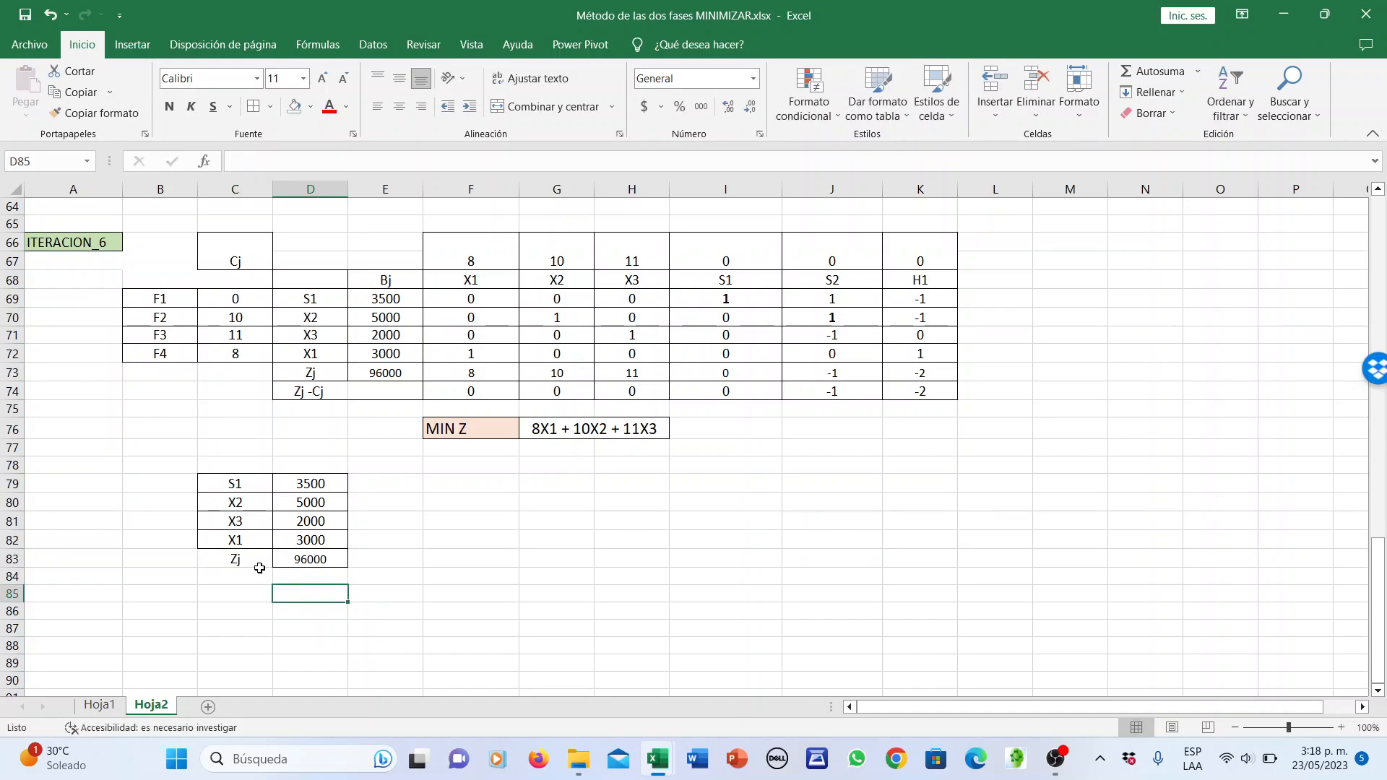
pyautogui.click(259, 571)
pyautogui.click(247, 560)
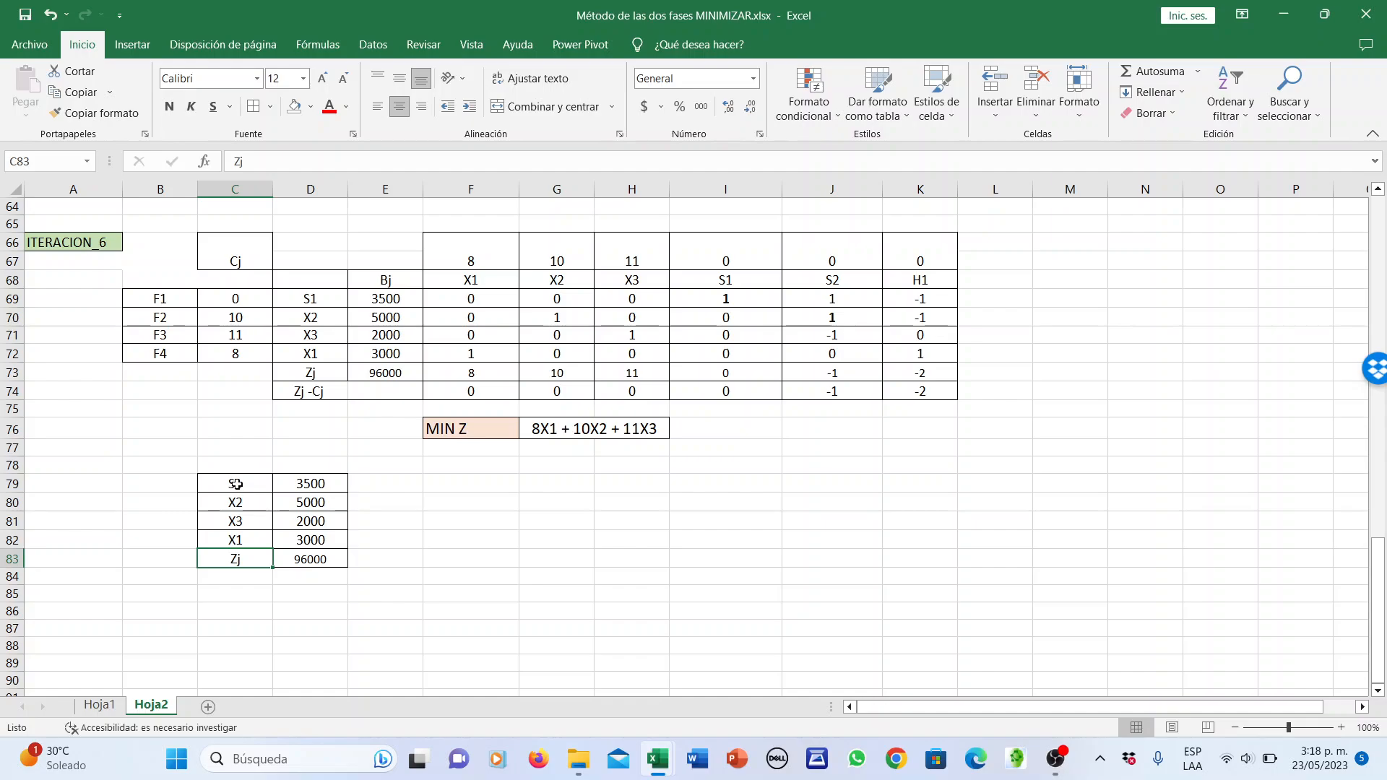
# Fill the results table's label cells C79:C83 with the recently used light lavender colour
pyautogui.moveTo(236, 484); pyautogui.dragTo(236, 559)
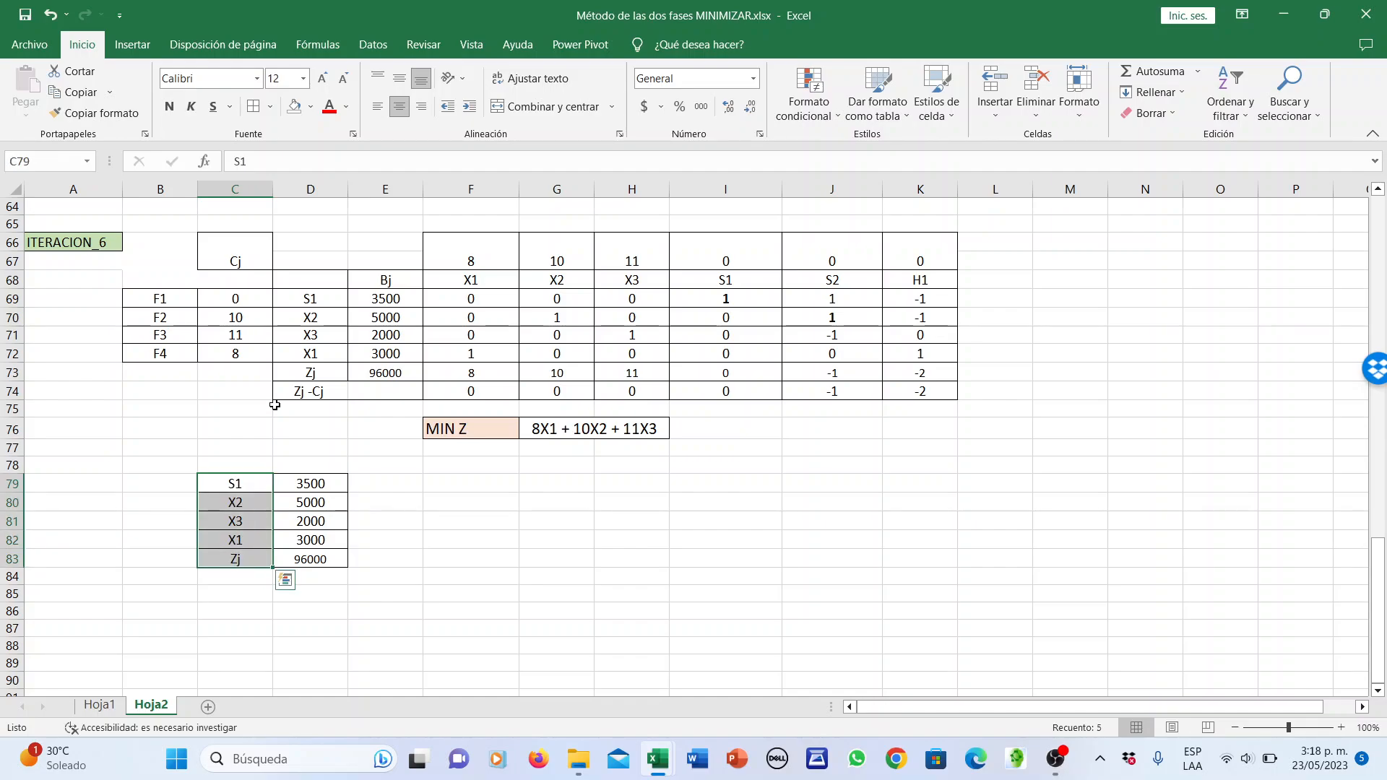
pyautogui.click(312, 108)
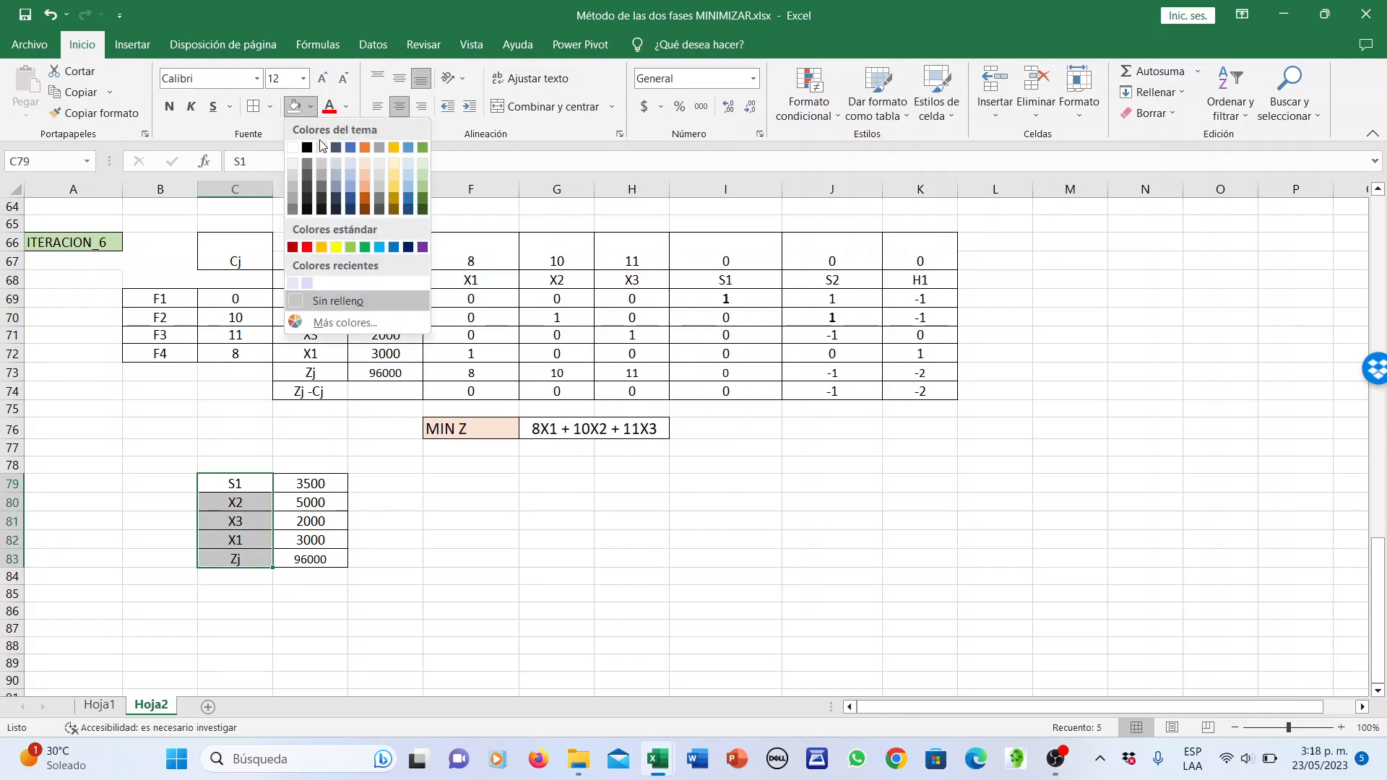
pyautogui.click(291, 284)
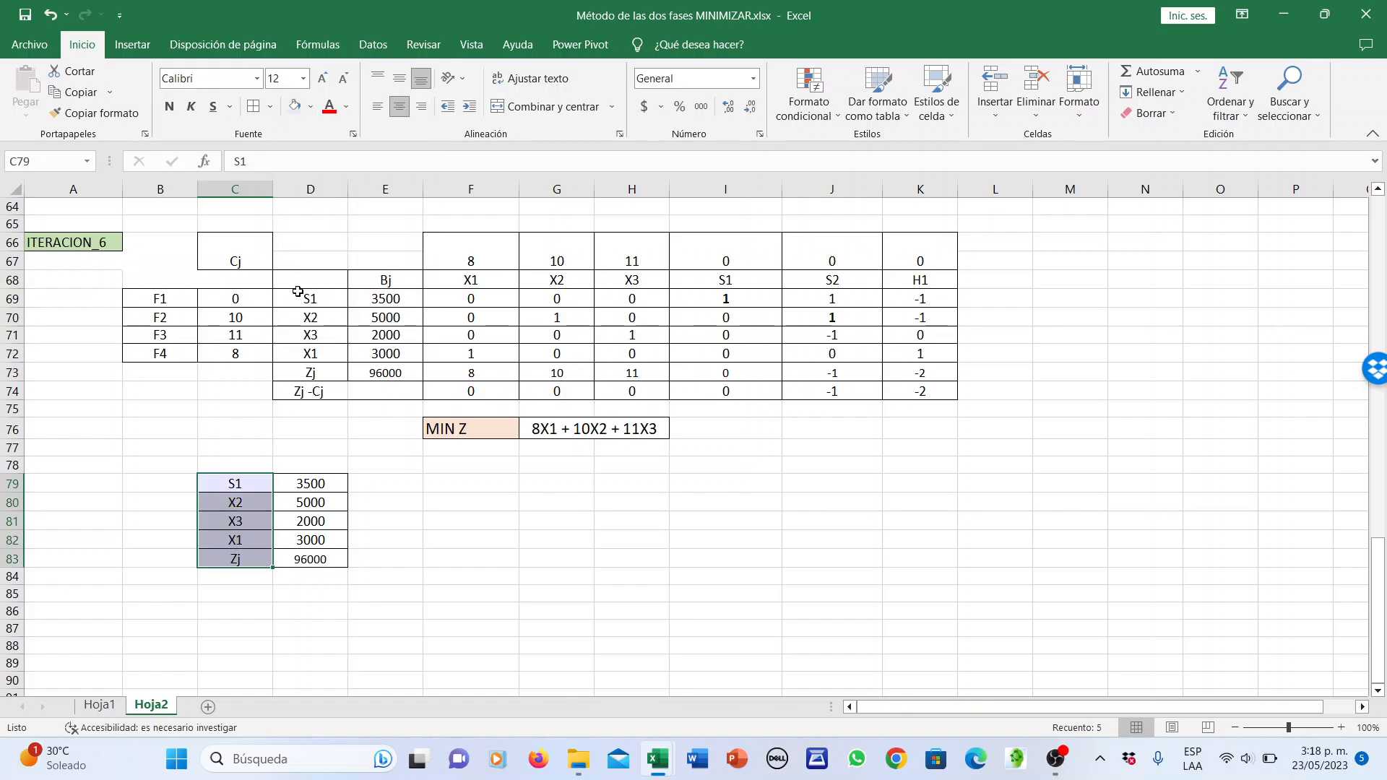
pyautogui.click(482, 546)
# Shorten the label in C83 of the results table to "Z"
pyautogui.click(306, 558)
pyautogui.click(258, 564)
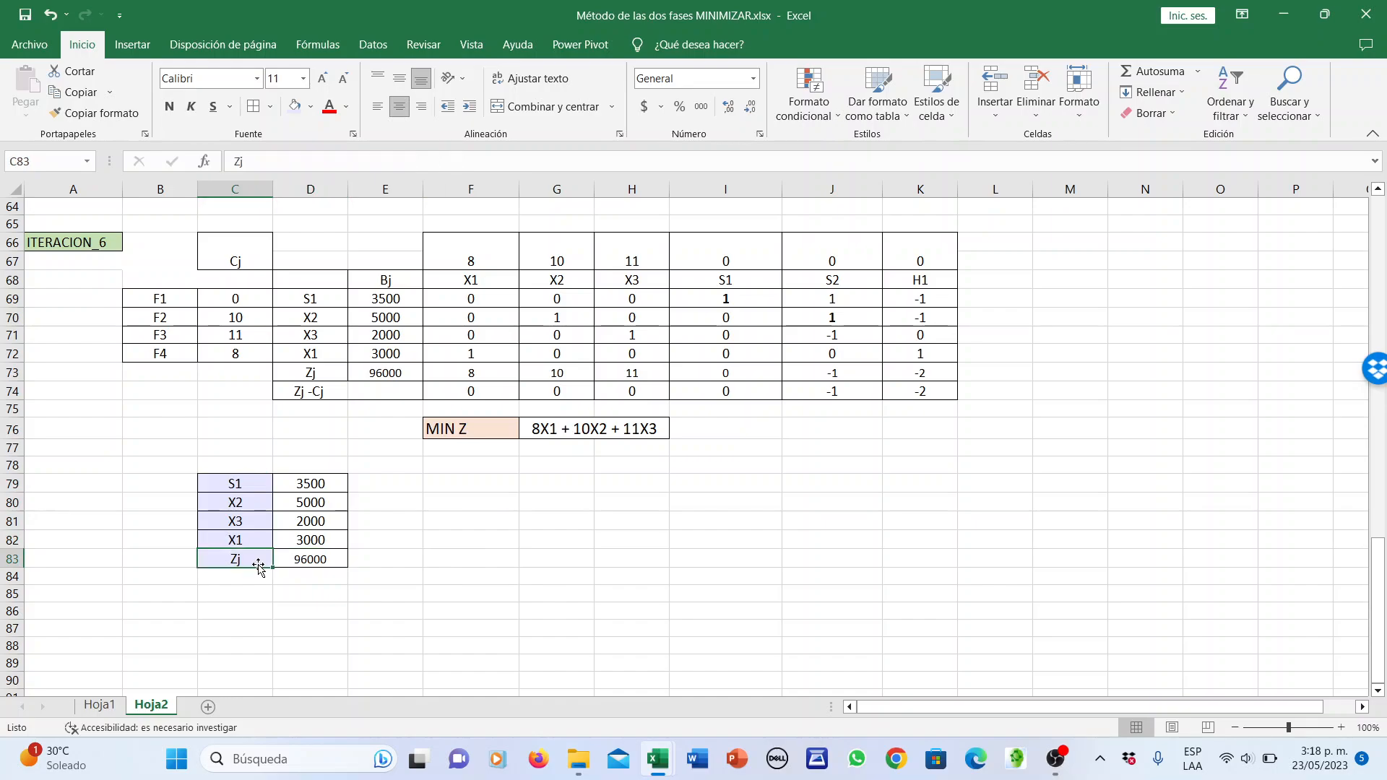
pyautogui.doubleClick(237, 560)
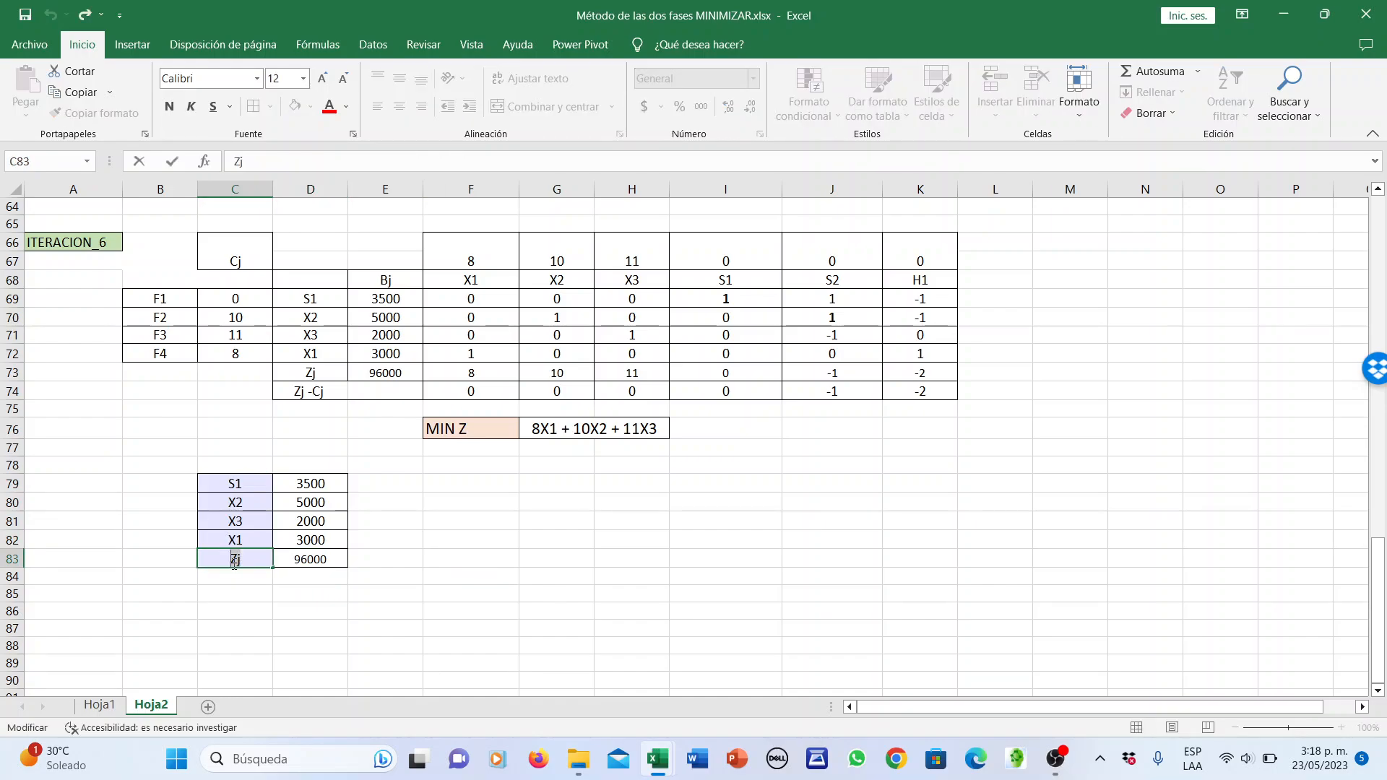
pyautogui.press('BackSpace')
pyautogui.click(440, 576)
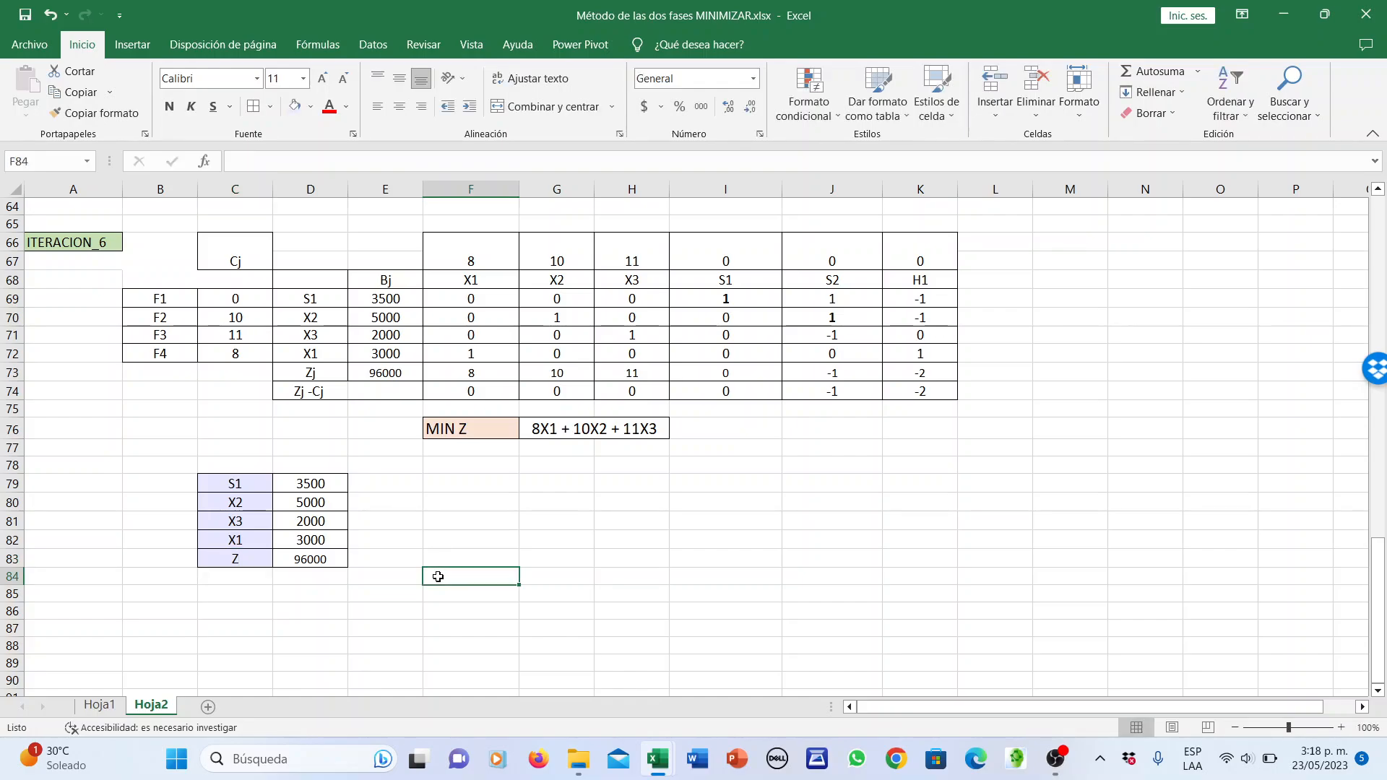